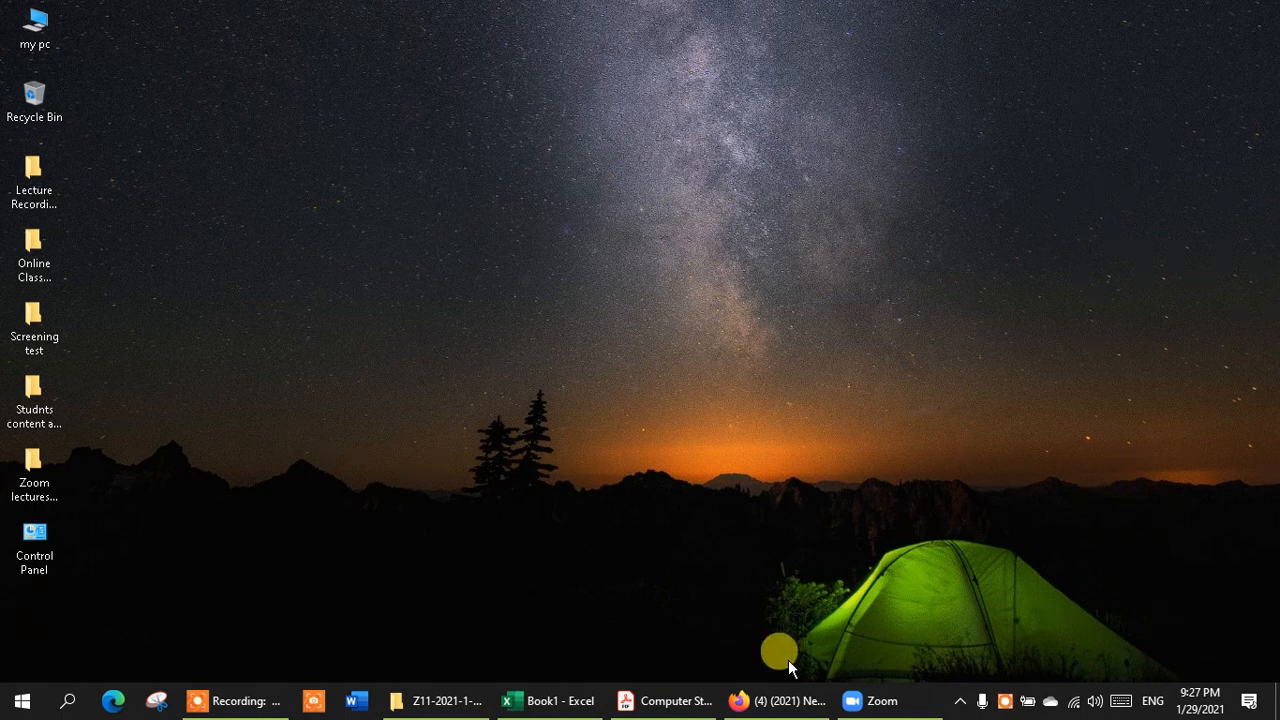
Show the types of new items that can be created on the desktop, and dismiss the list.
right_click(555, 120)
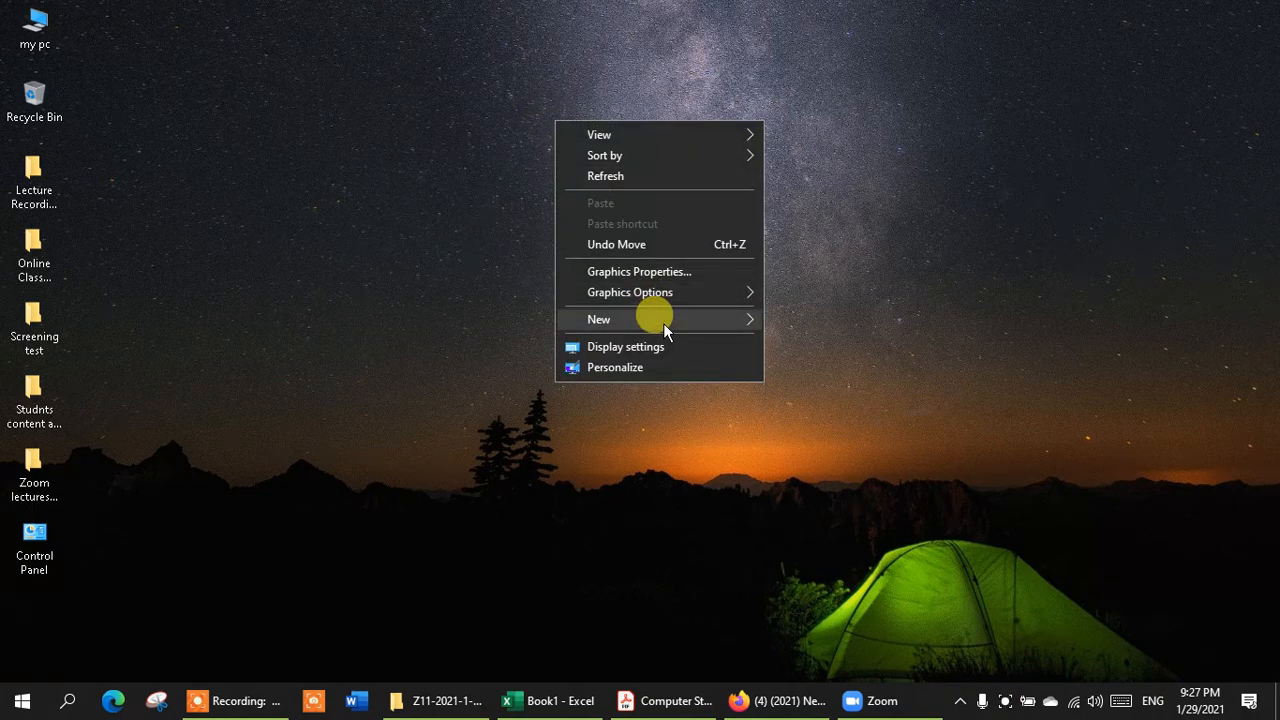
mouse_move(735, 324)
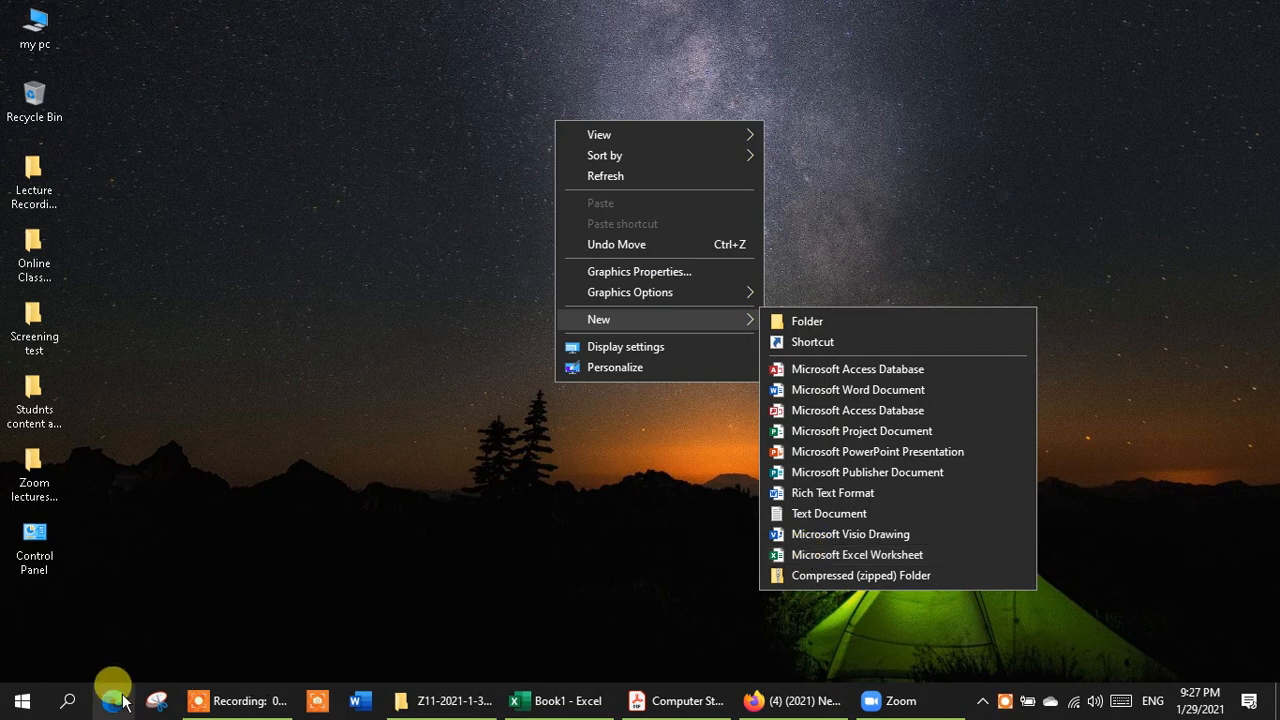
left_click(72, 702)
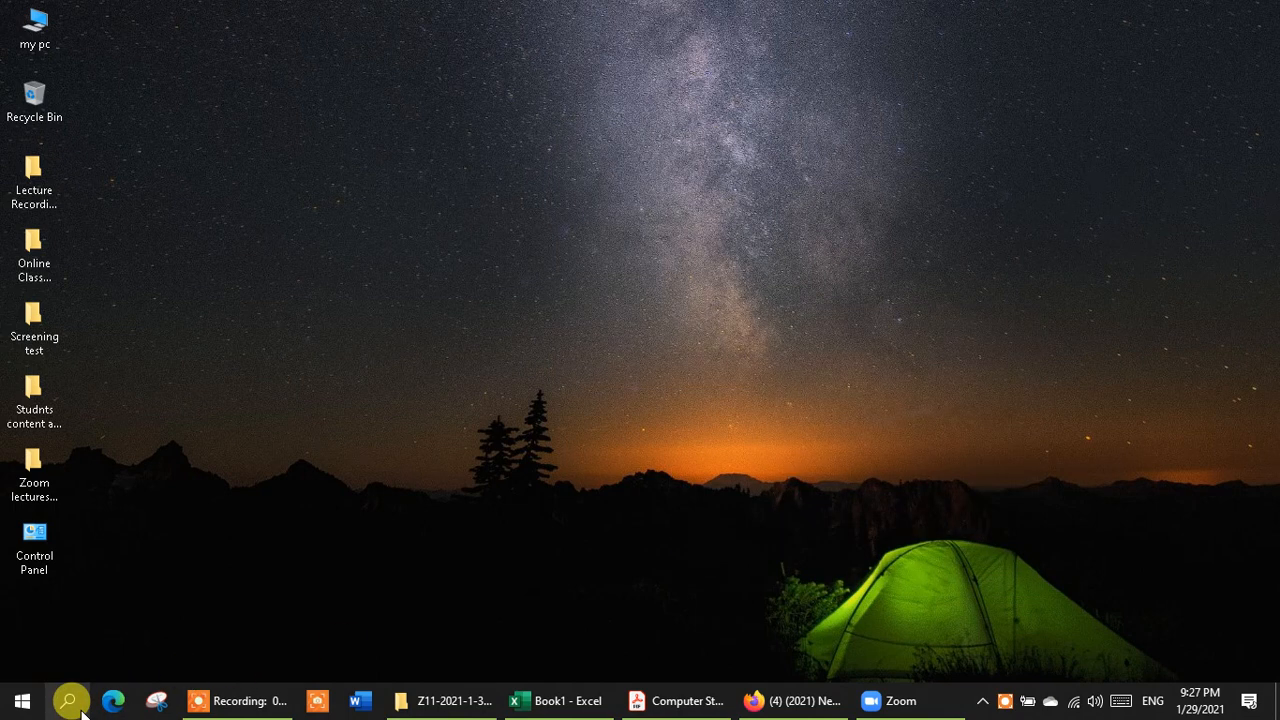
Search Windows for "excel", and close the search without opening the app.
left_click(75, 704)
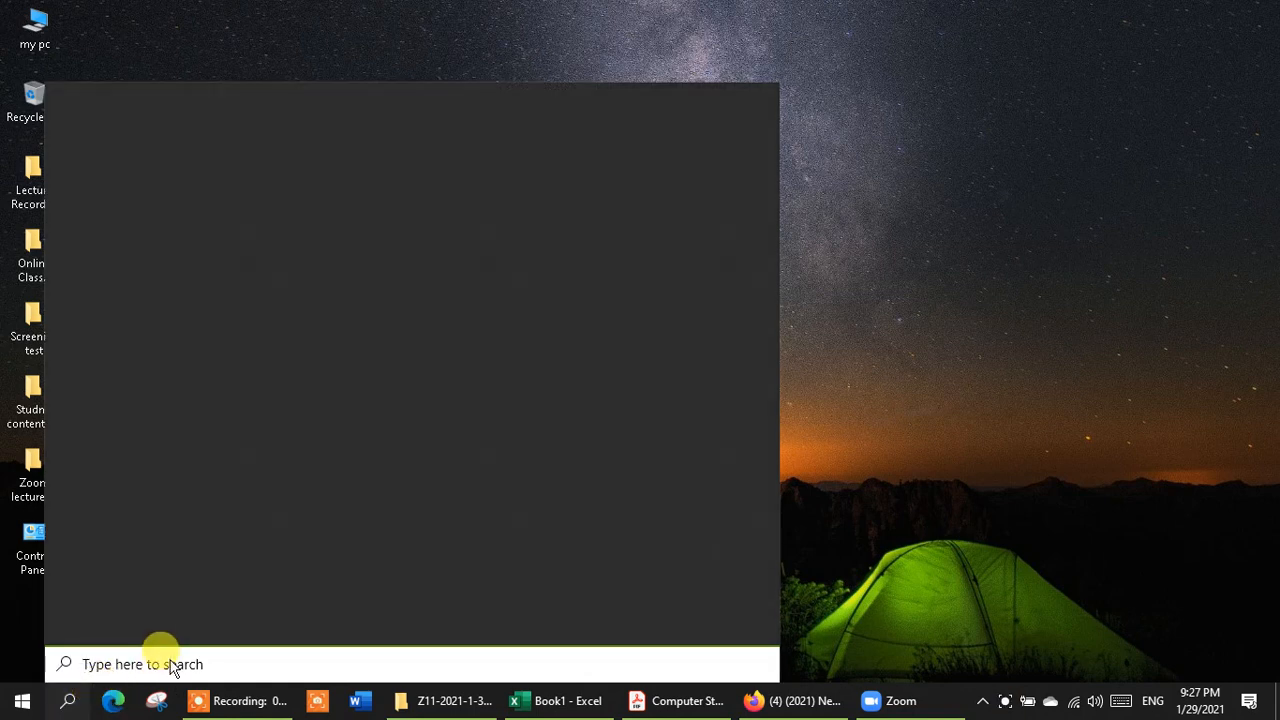
type("e")
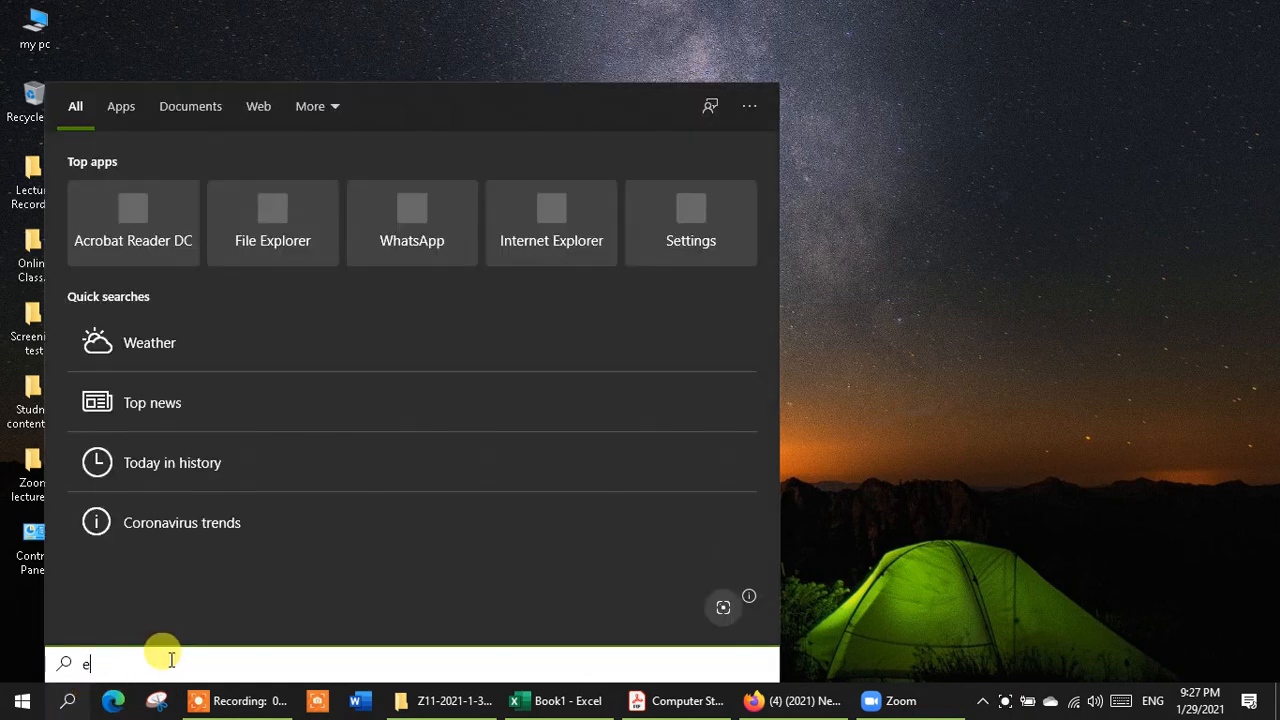
type("xcel")
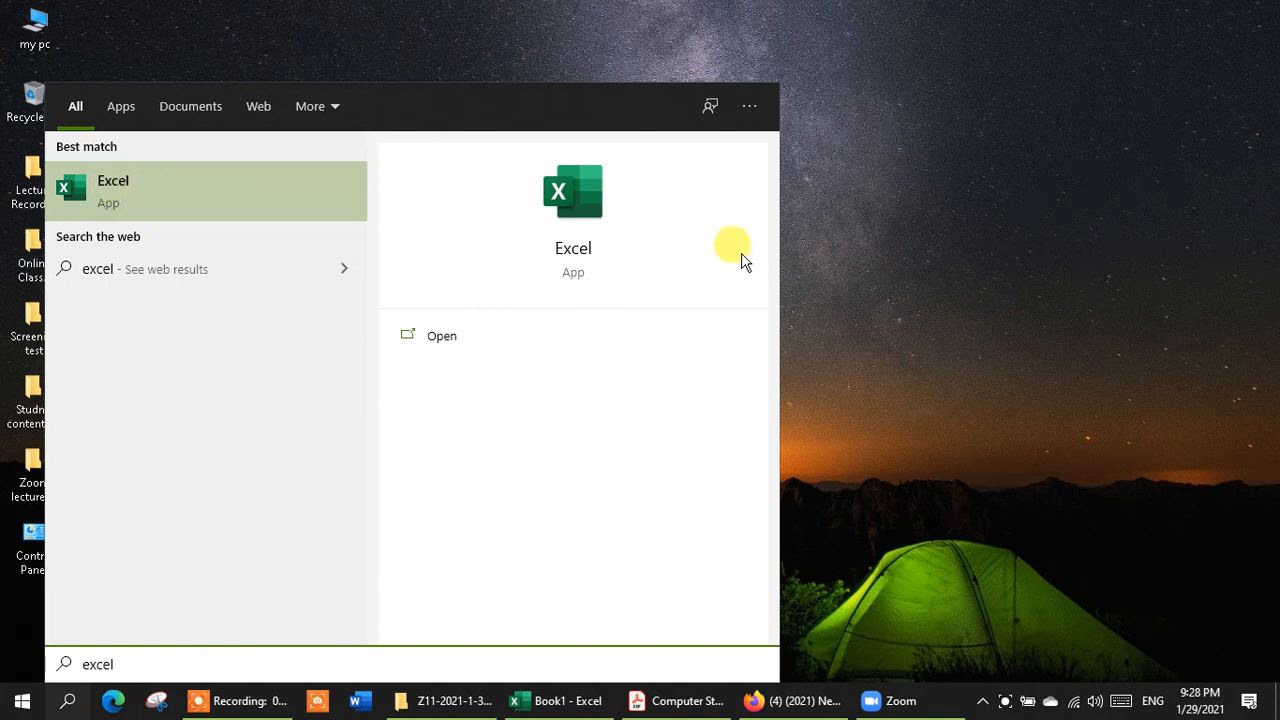
left_click(826, 203)
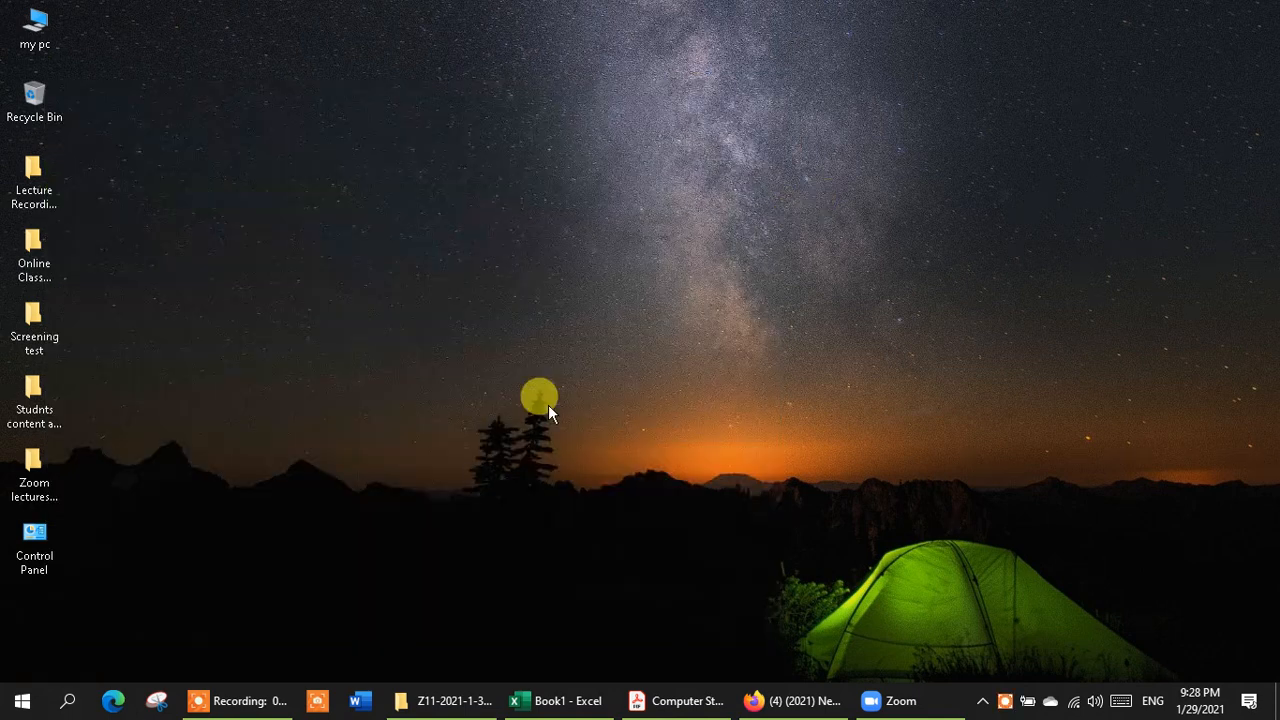
Switch to the open Book1 workbook in Excel and select various single cells across Sheet1, ending on cell I7.
left_click(560, 708)
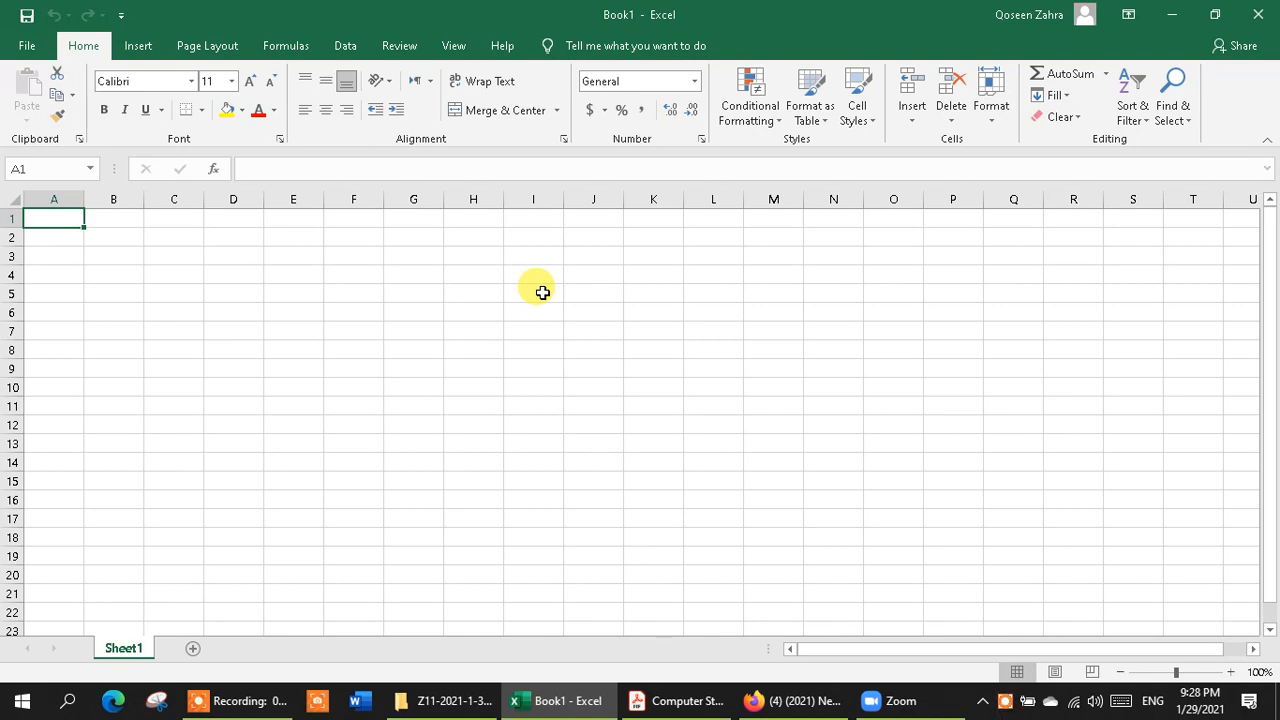
left_click(362, 254)
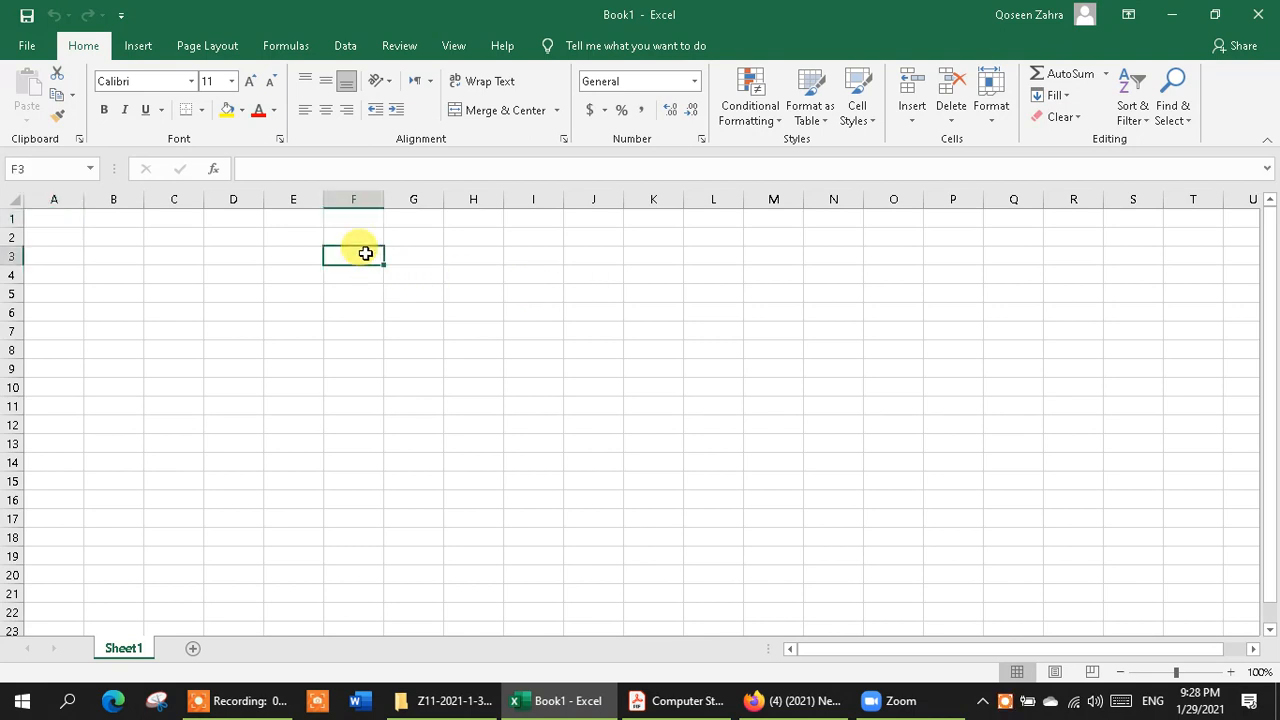
left_click(160, 276)
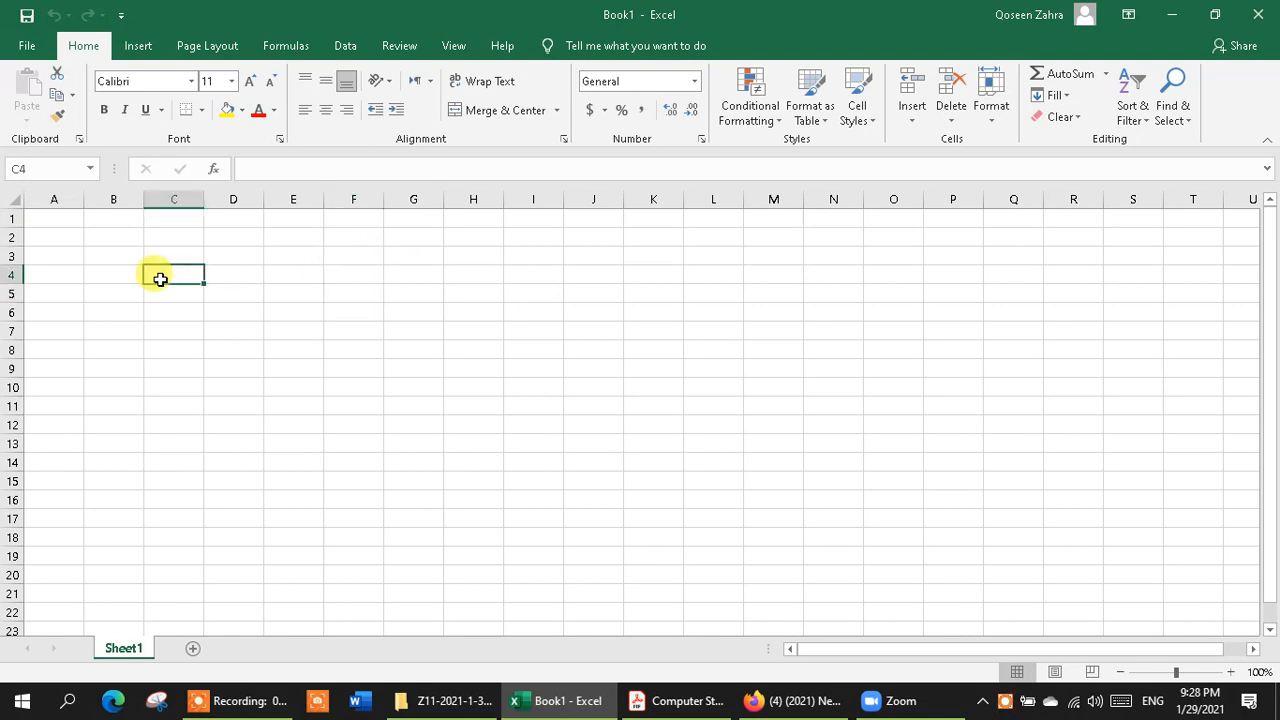
left_click(129, 252)
left_click(129, 274)
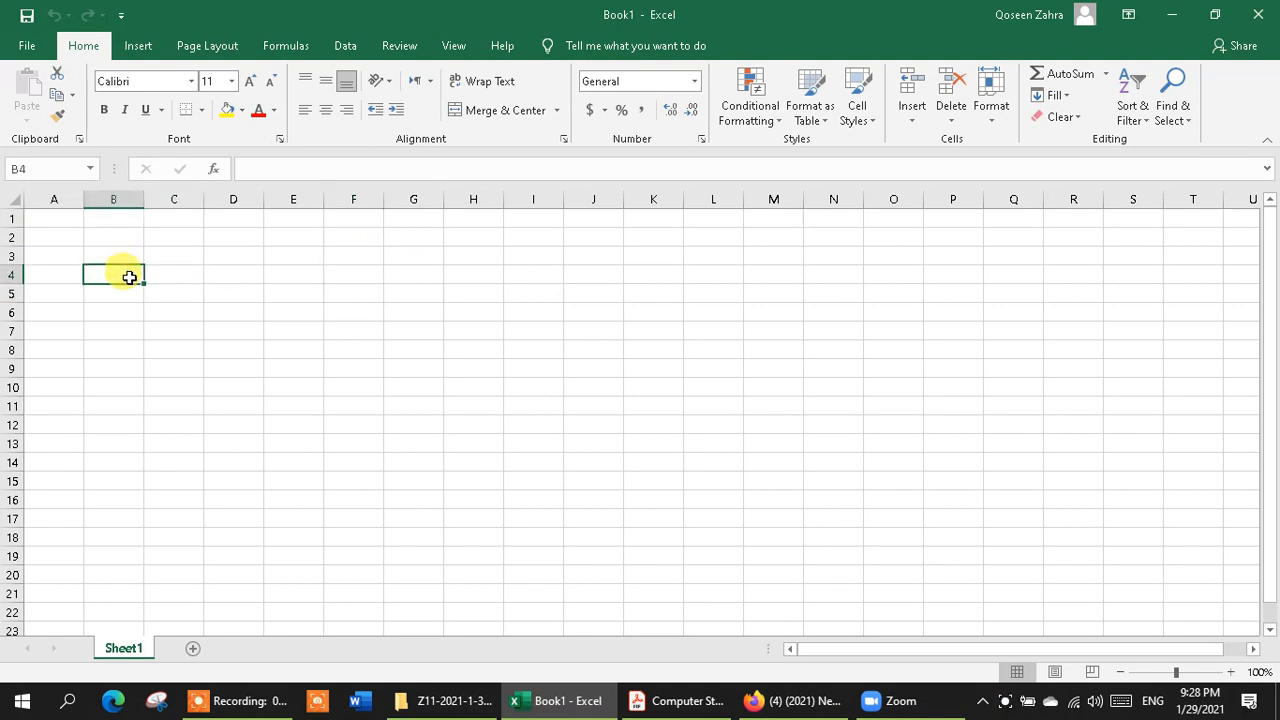
left_click(129, 296)
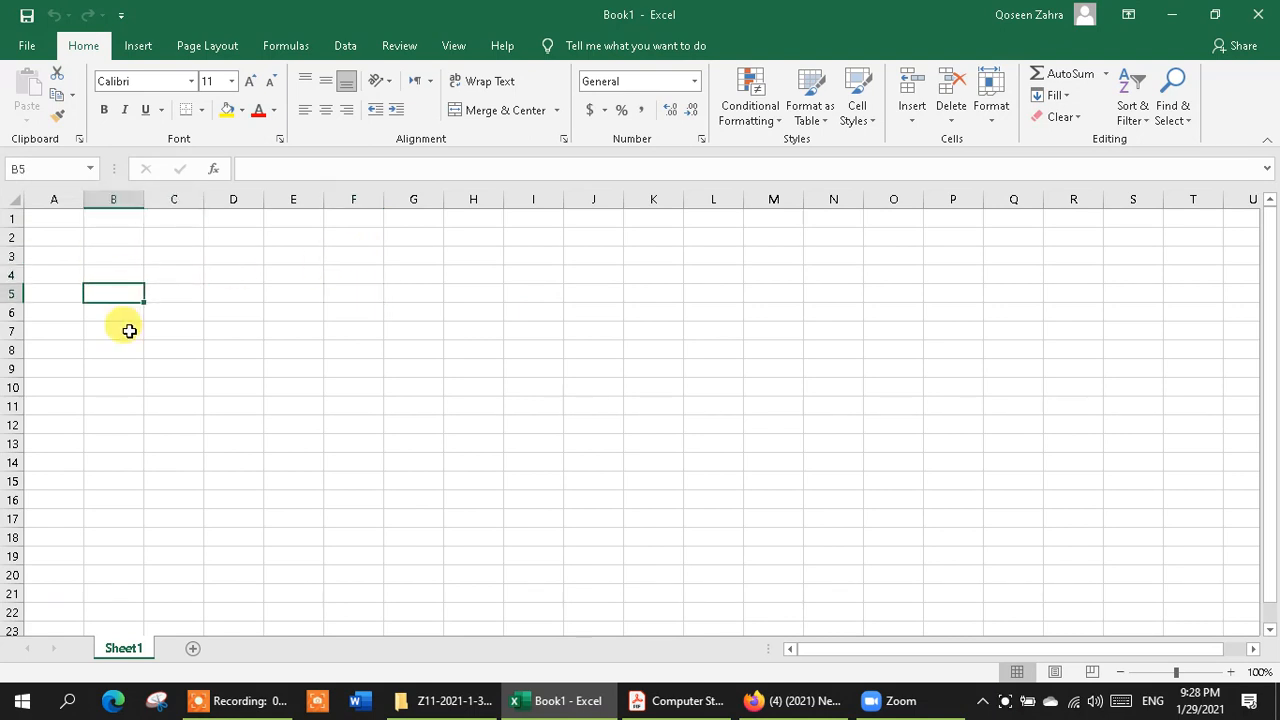
left_click(63, 216)
left_click(66, 238)
left_click(70, 275)
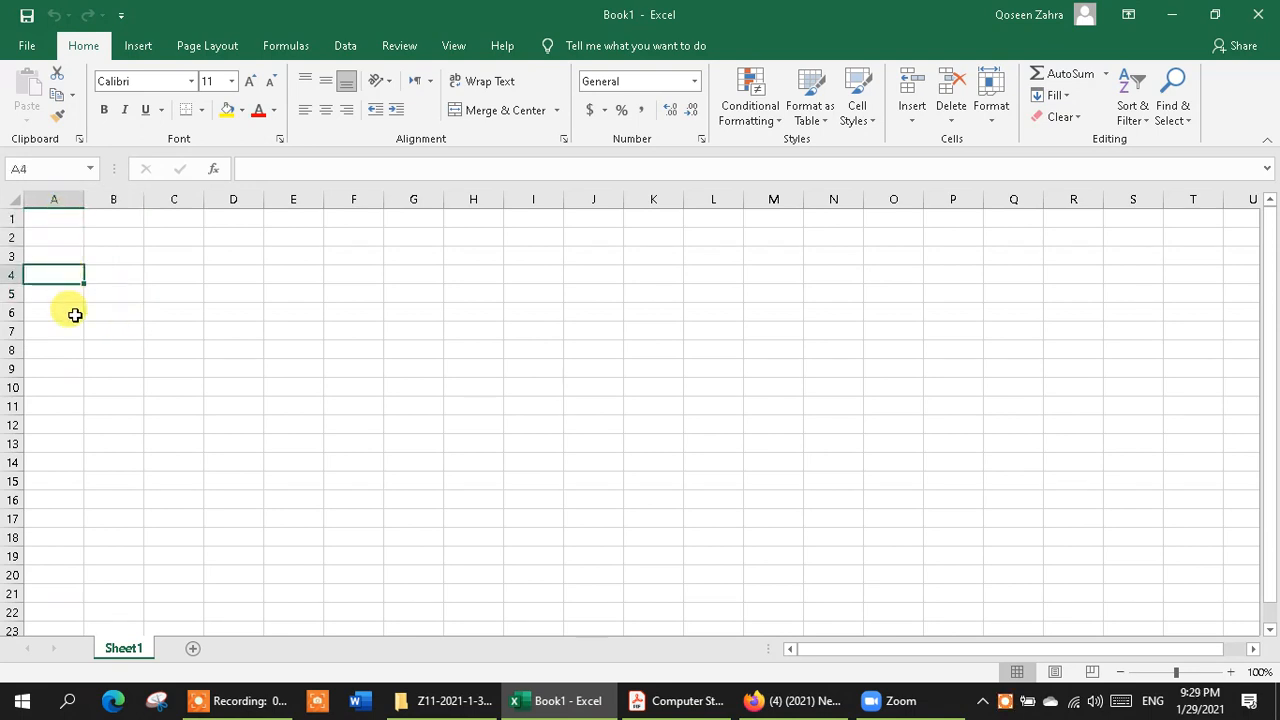
left_click(72, 311)
left_click(137, 310)
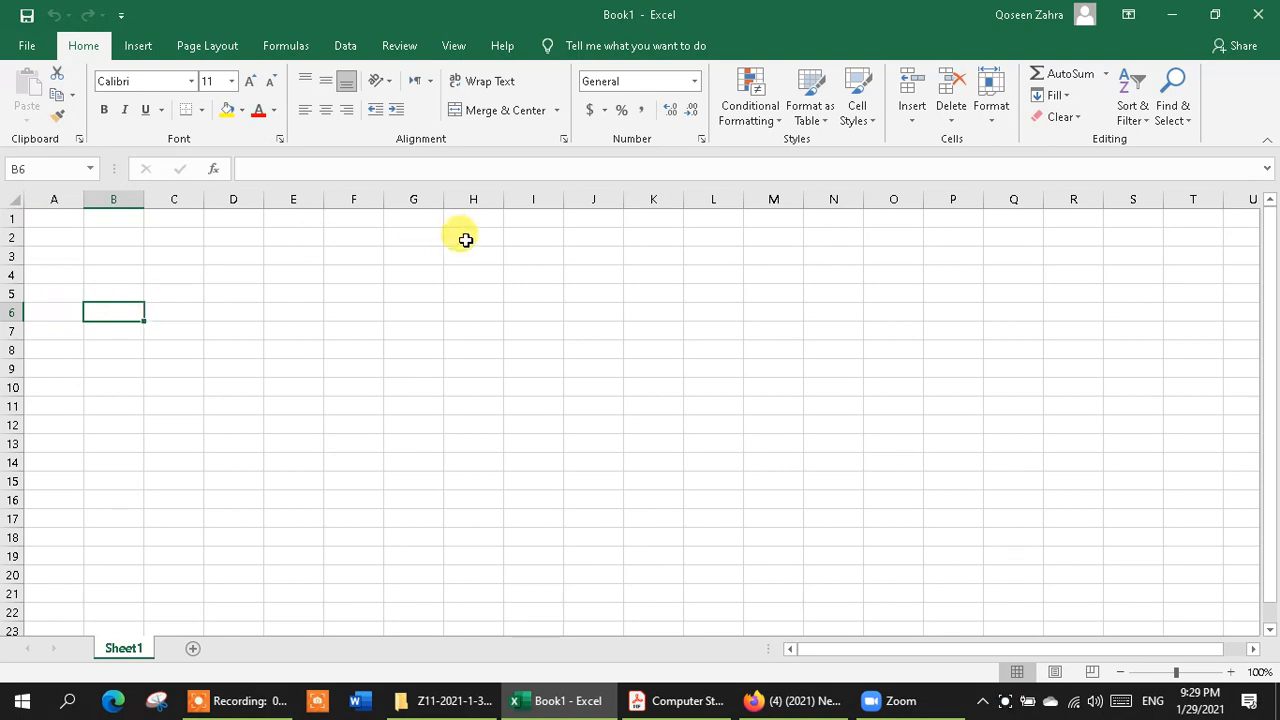
left_click(73, 232)
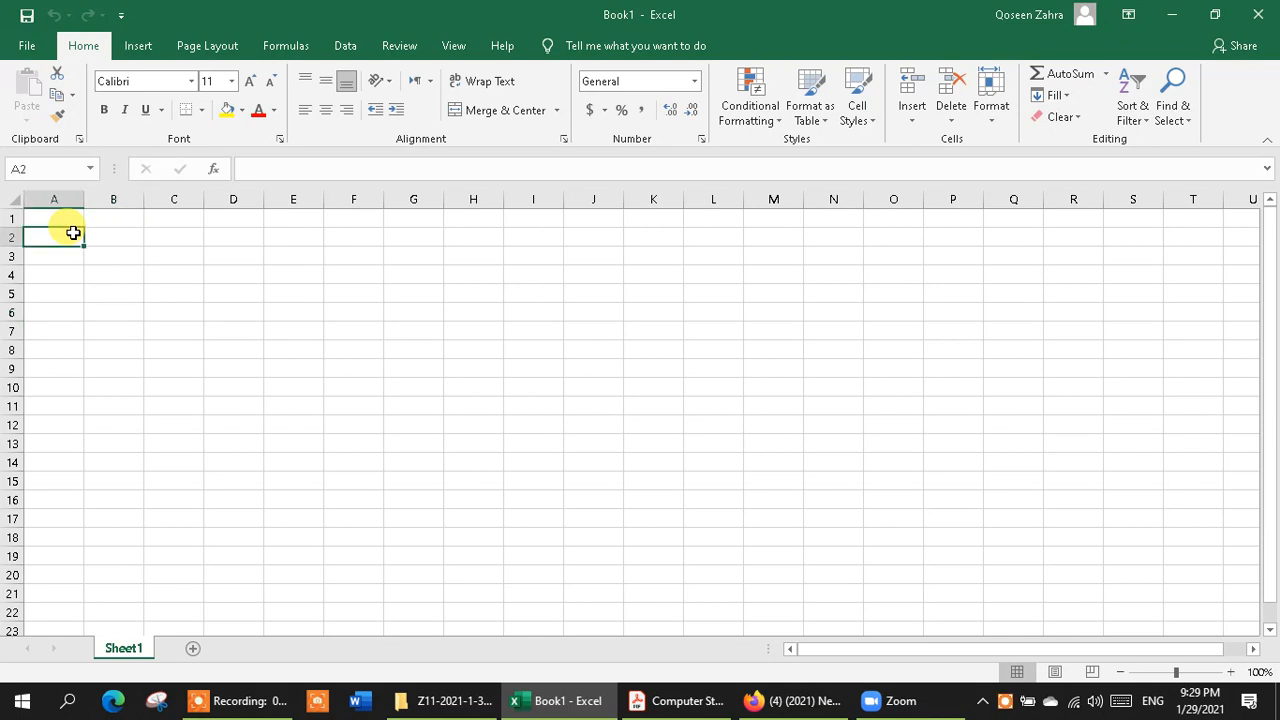
left_click(151, 251)
left_click(366, 331)
left_click(507, 325)
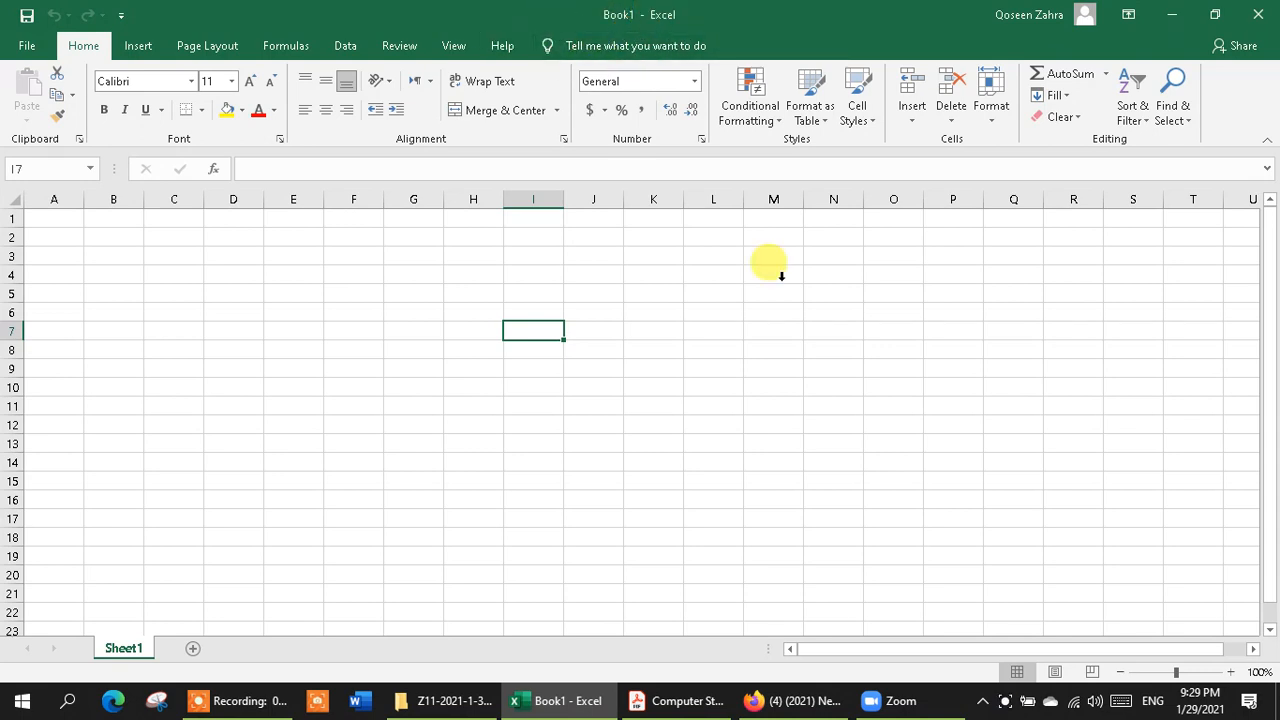
Draw yellow annotation rectangles around the workbook title and along the title bar with the screen recorder's drawing tool.
left_click(1004, 705)
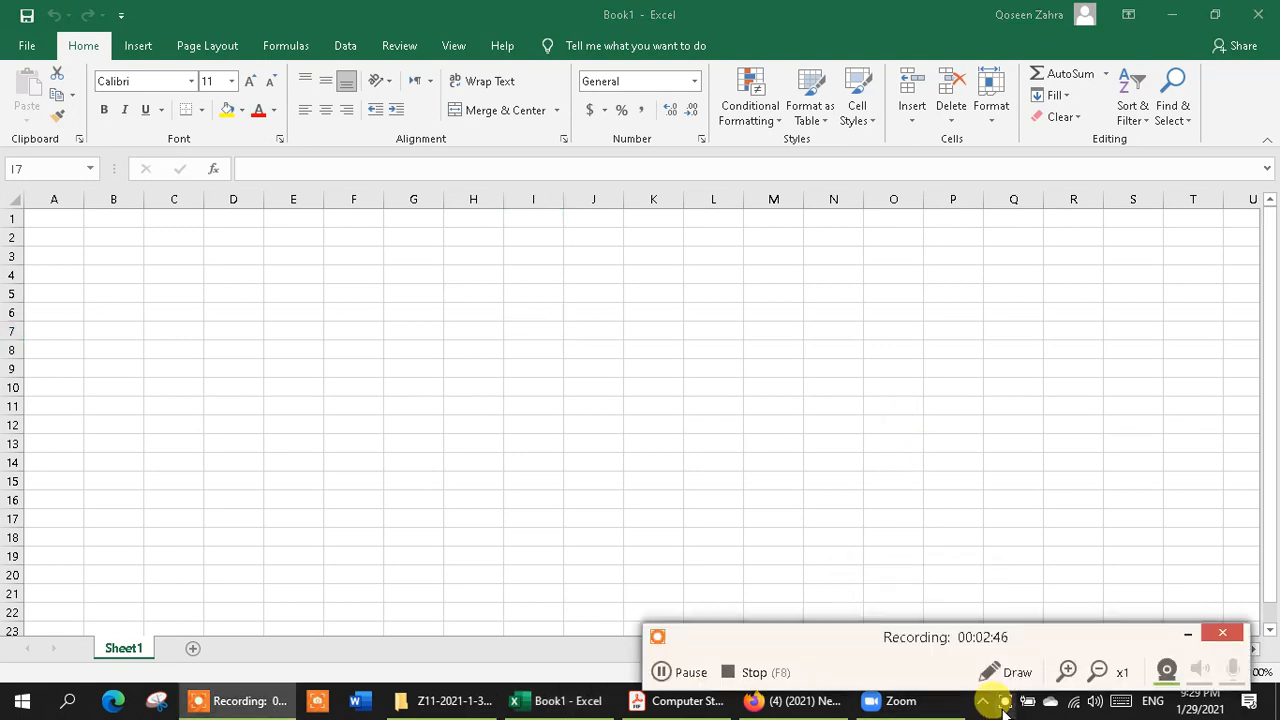
left_click(980, 677)
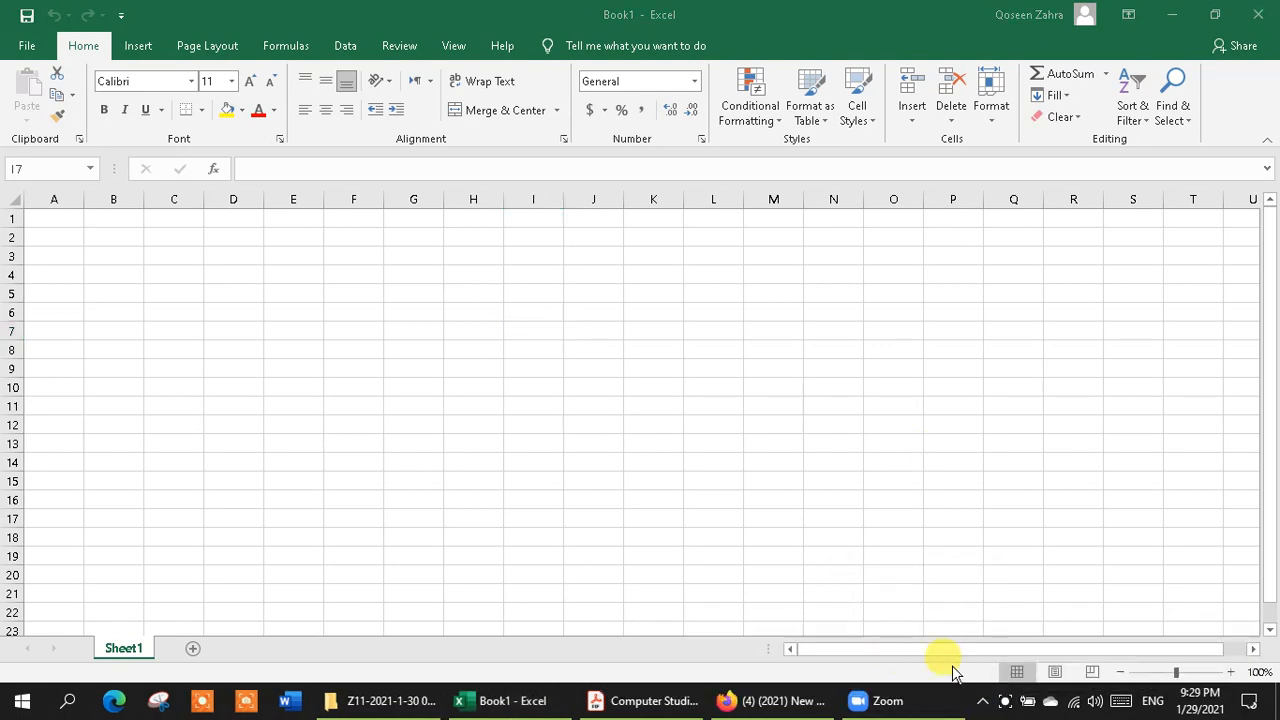
left_click(657, 674)
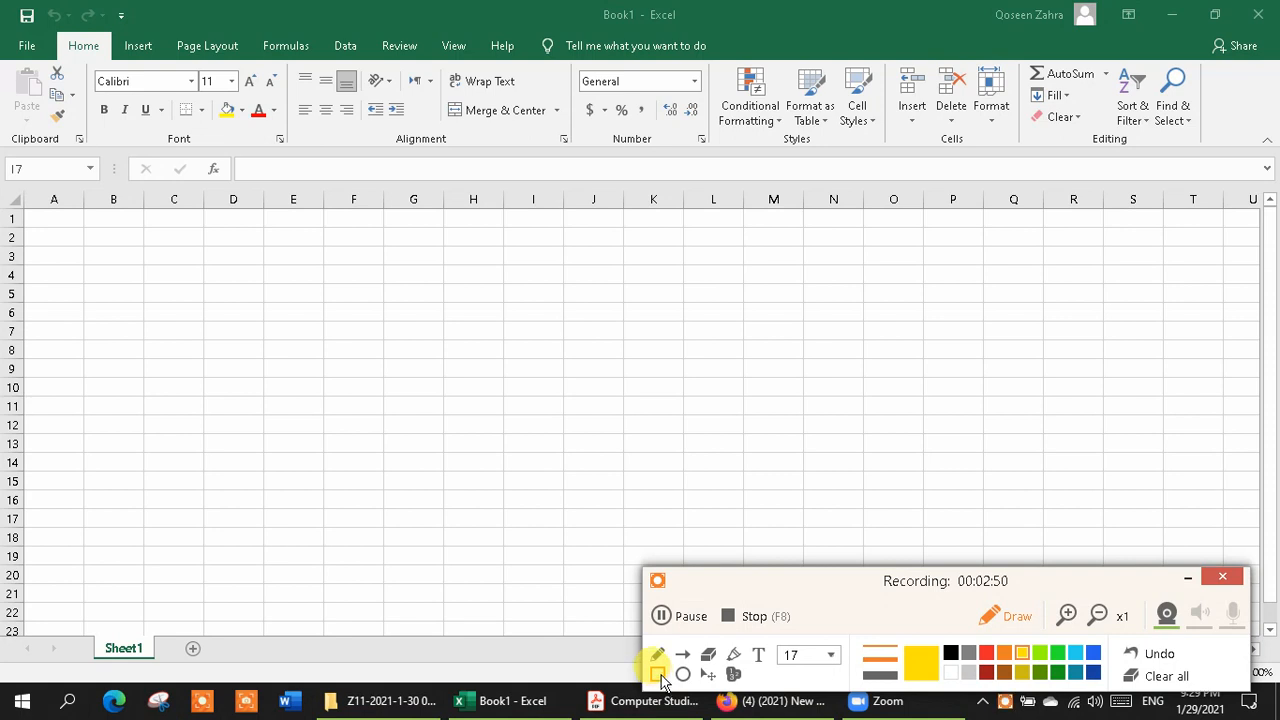
left_click_drag(584, 1, 714, 44)
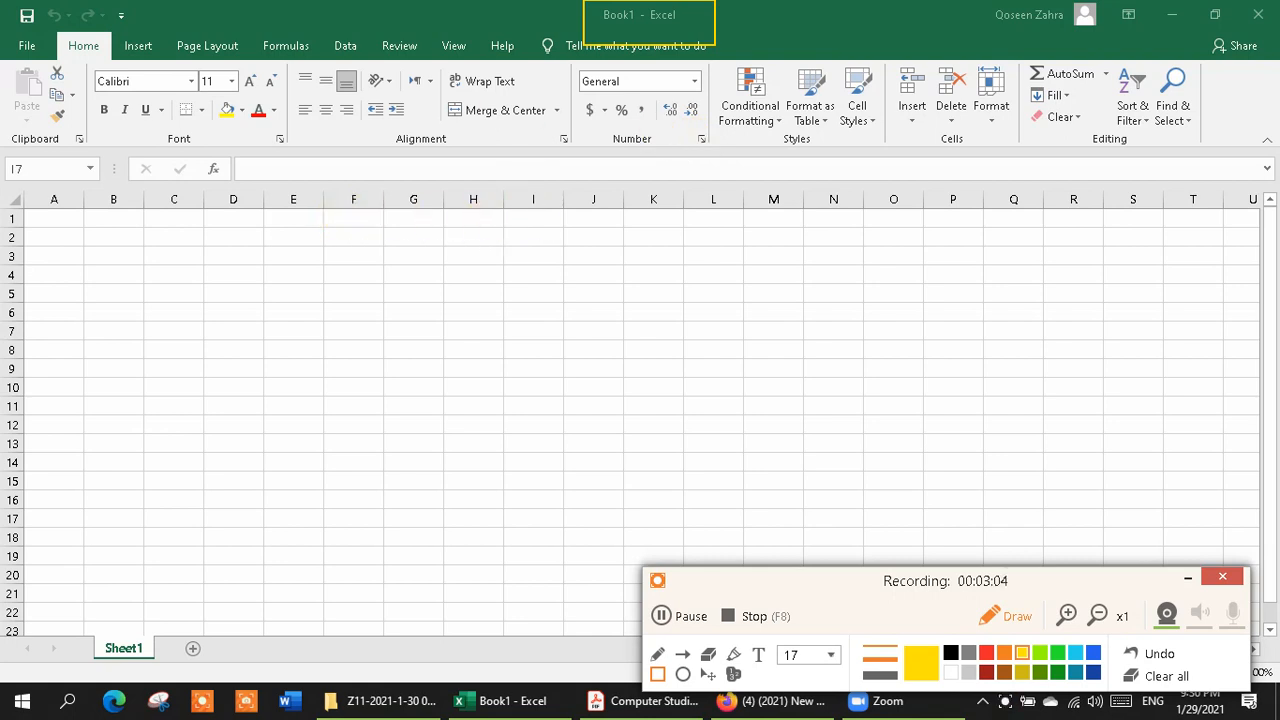
mouse_move(195, 14)
left_mouse_down()
mouse_move(343, 43)
mouse_move(618, 47)
left_mouse_up()
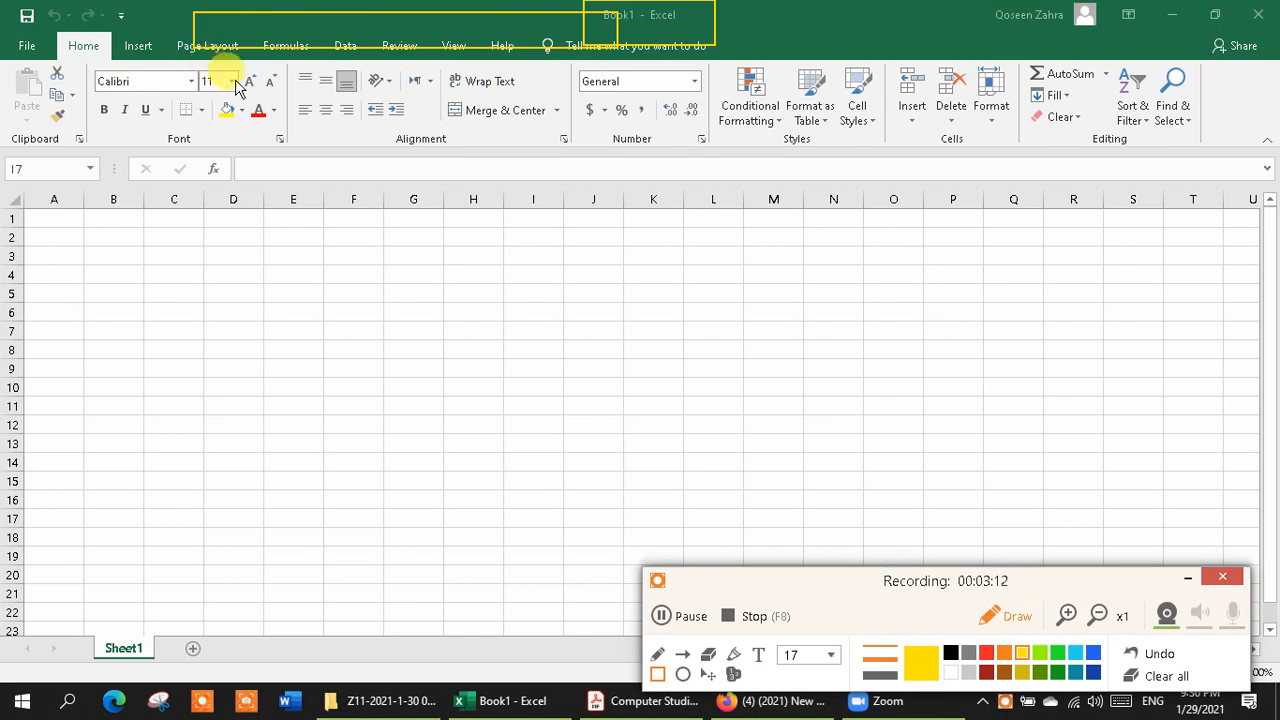
Mark the formula bar and the Name Box with yellow annotation rectangles.
mouse_move(236, 158)
left_mouse_down()
mouse_move(303, 180)
mouse_move(426, 181)
left_mouse_up()
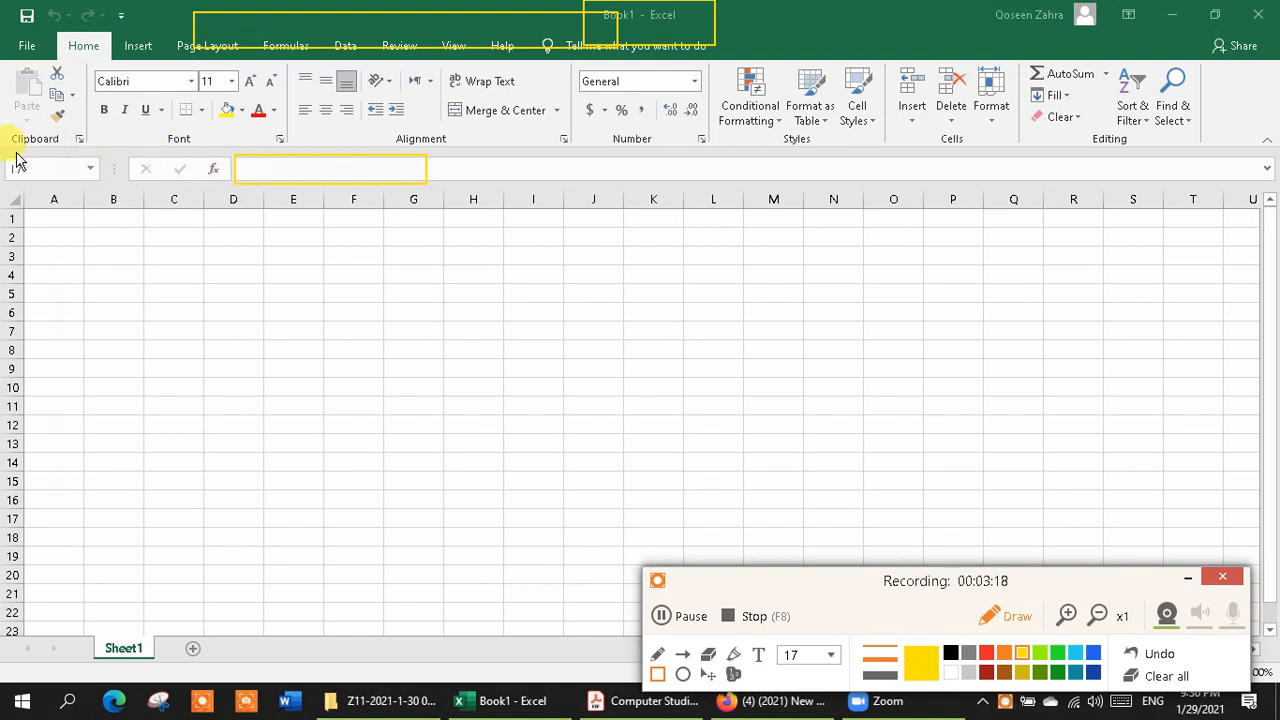
left_click_drag(8, 153, 106, 176)
left_click(160, 227)
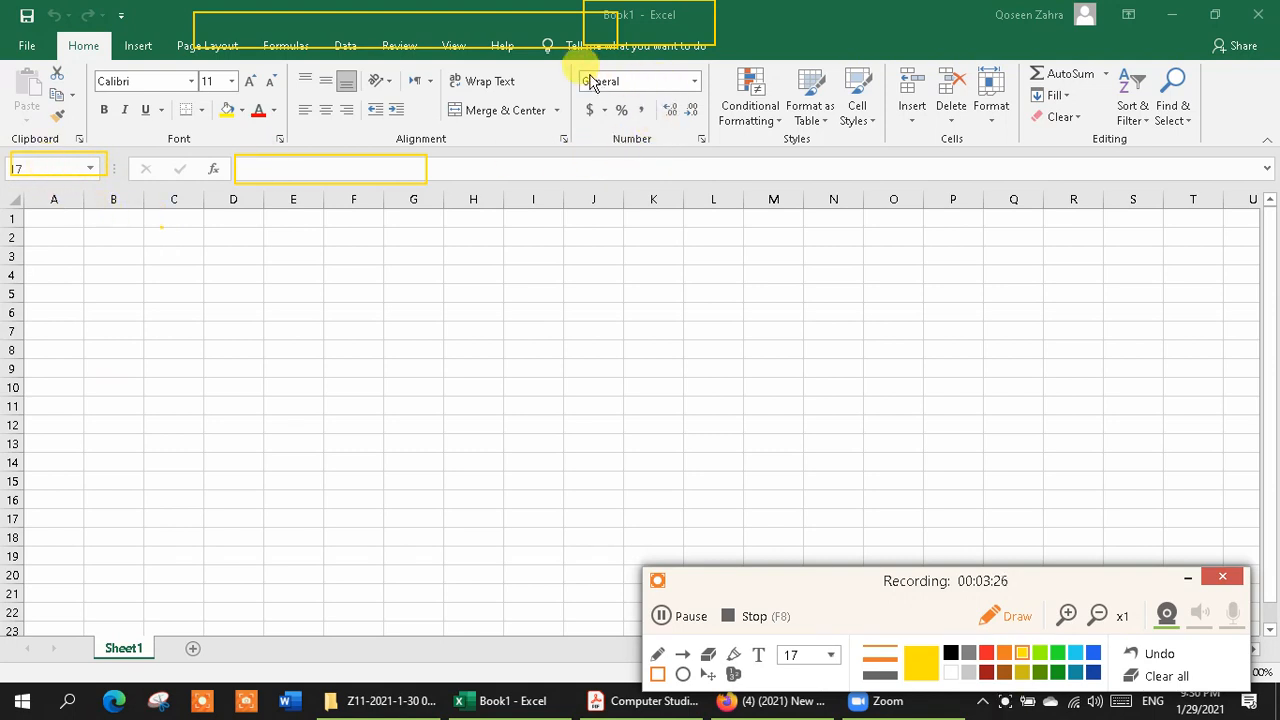
Outline the ribbon's command groups and the Sheet1 tab with yellow rectangles, and clear all annotations.
mouse_move(290, 66)
left_mouse_down()
mouse_move(640, 163)
mouse_move(1050, 145)
left_mouse_up()
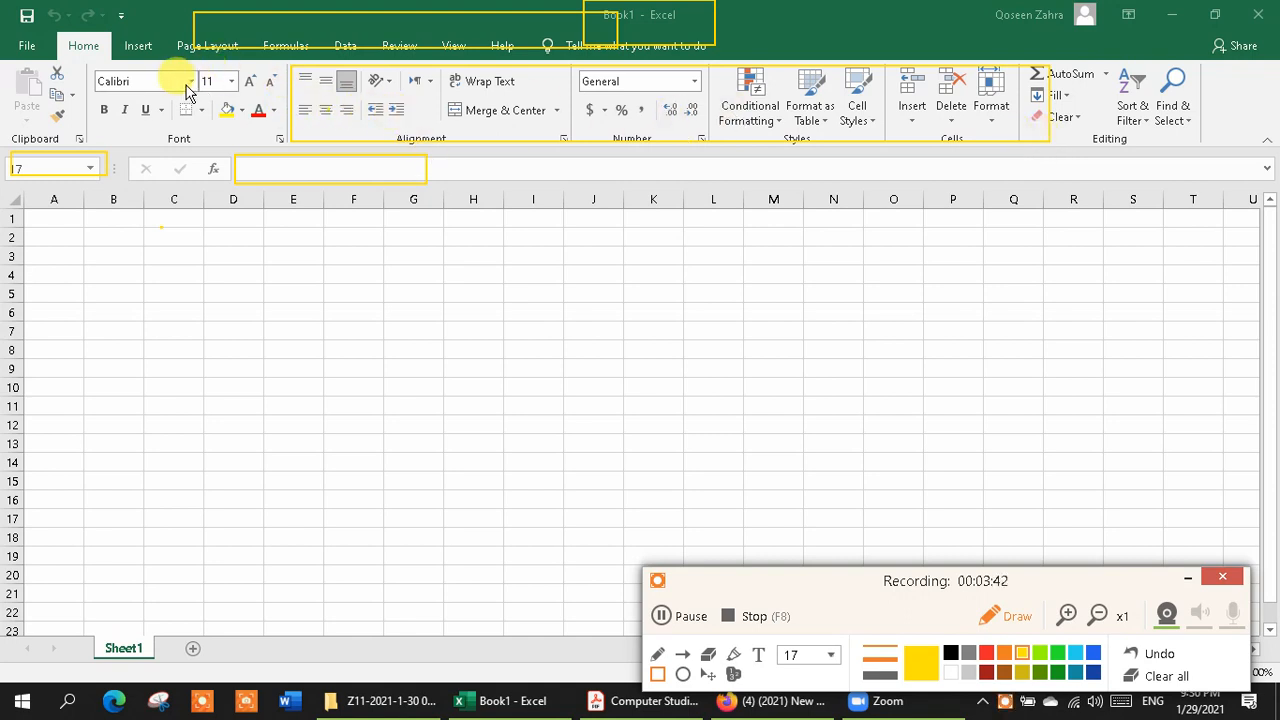
mouse_move(70, 88)
left_mouse_down()
mouse_move(143, 114)
mouse_move(300, 132)
left_mouse_up()
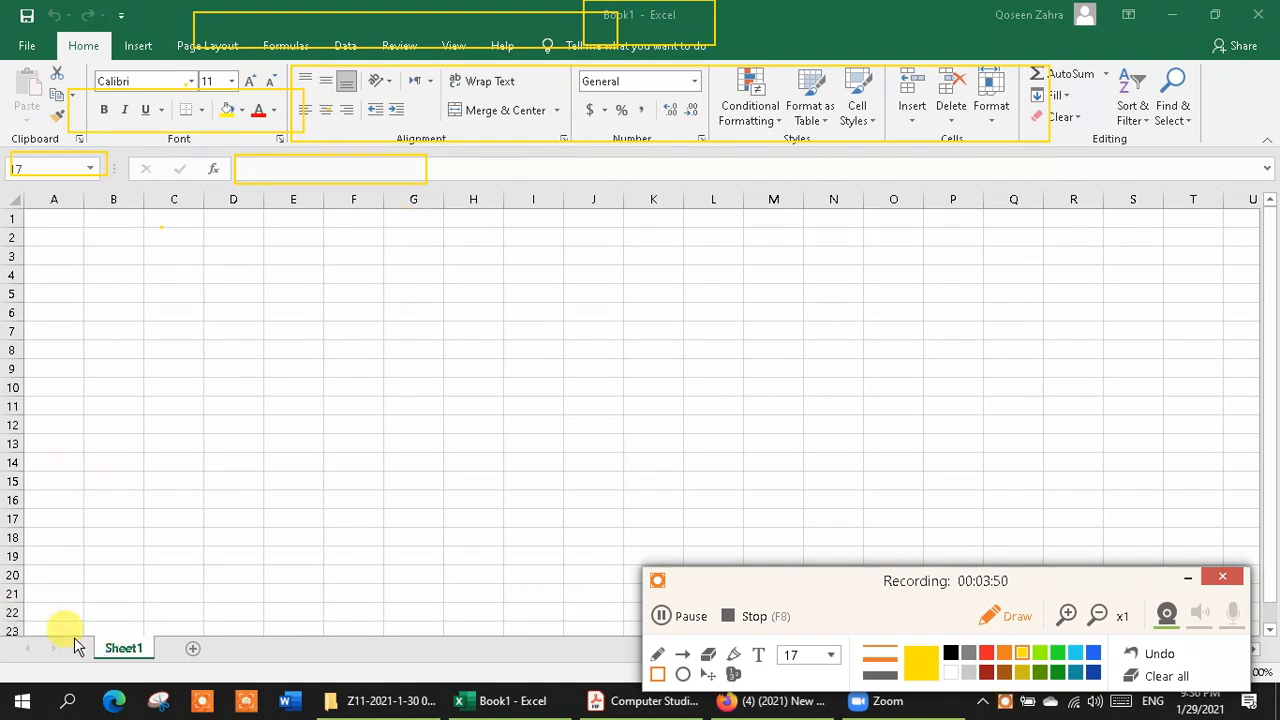
left_click_drag(67, 632, 166, 658)
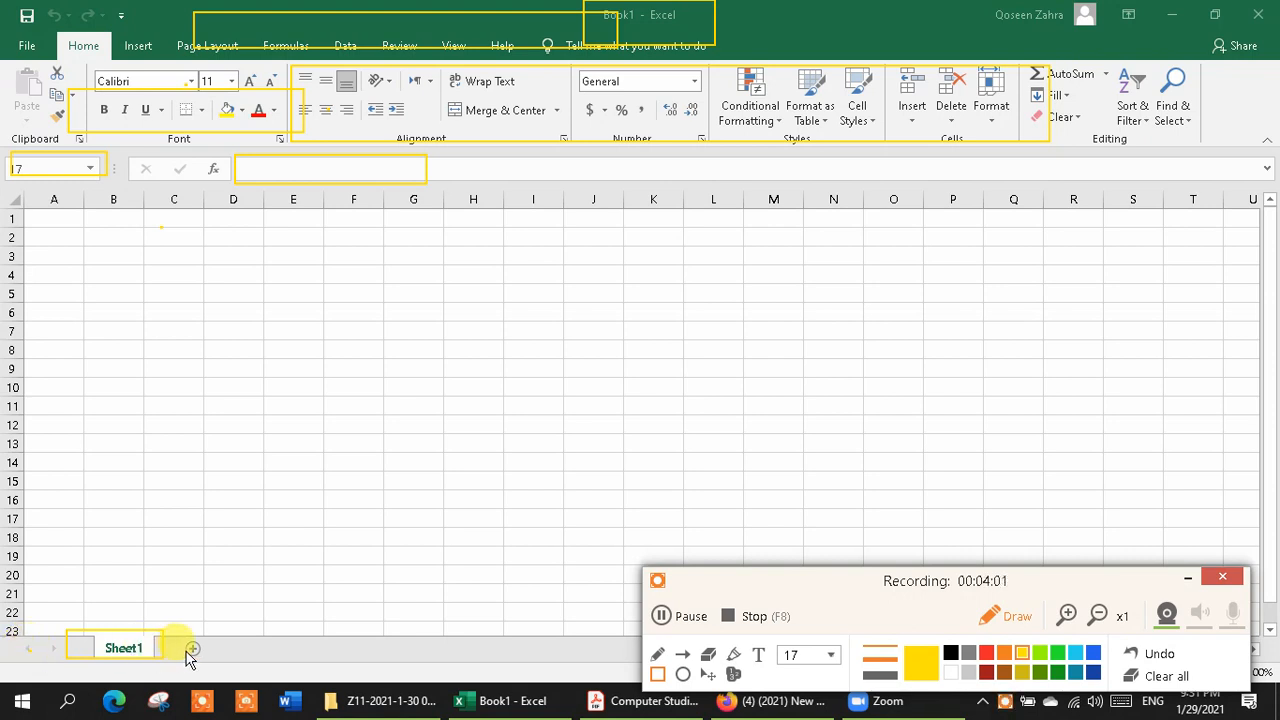
left_click(1165, 679)
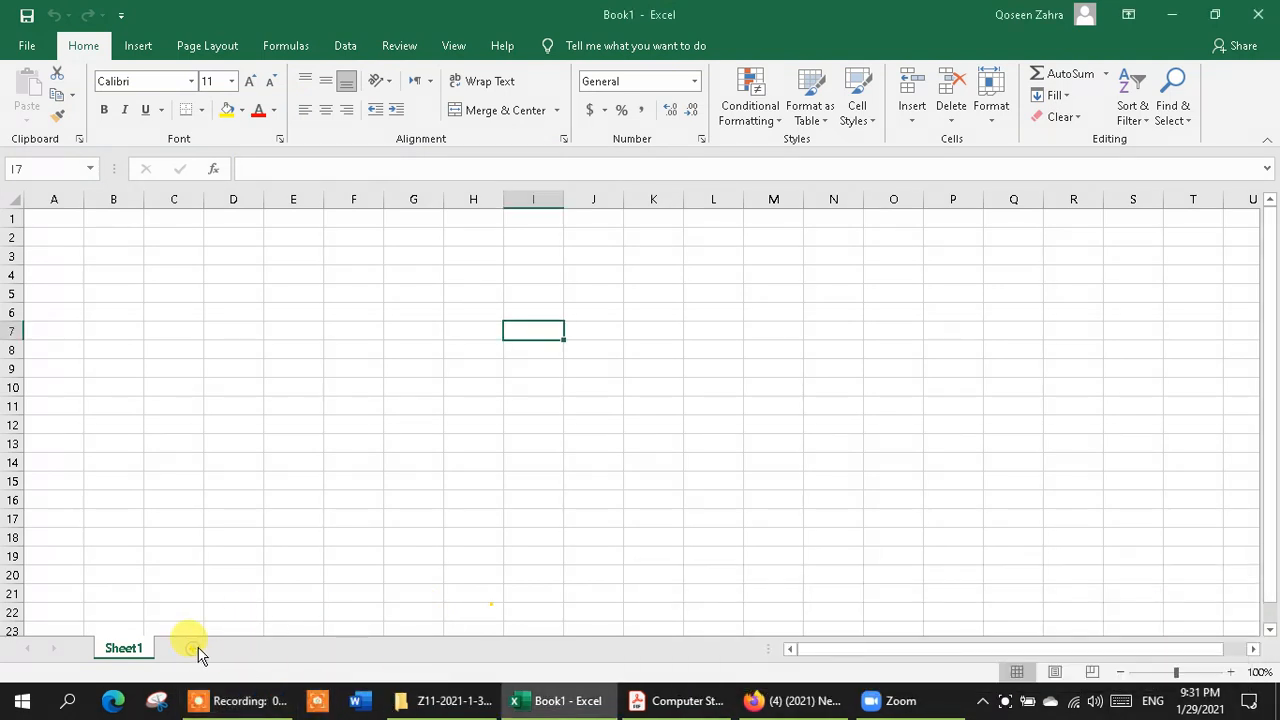
Add three new worksheets to the Book1 workbook after Sheet1.
left_click(195, 649)
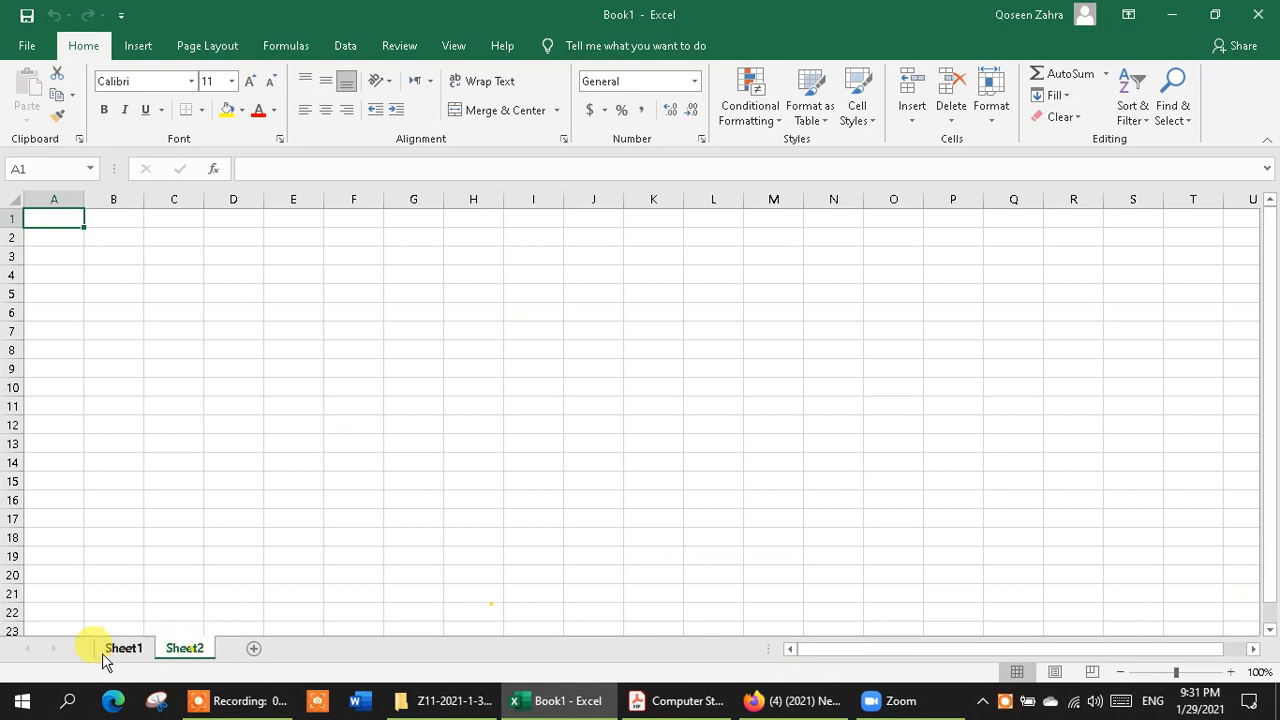
left_click(251, 649)
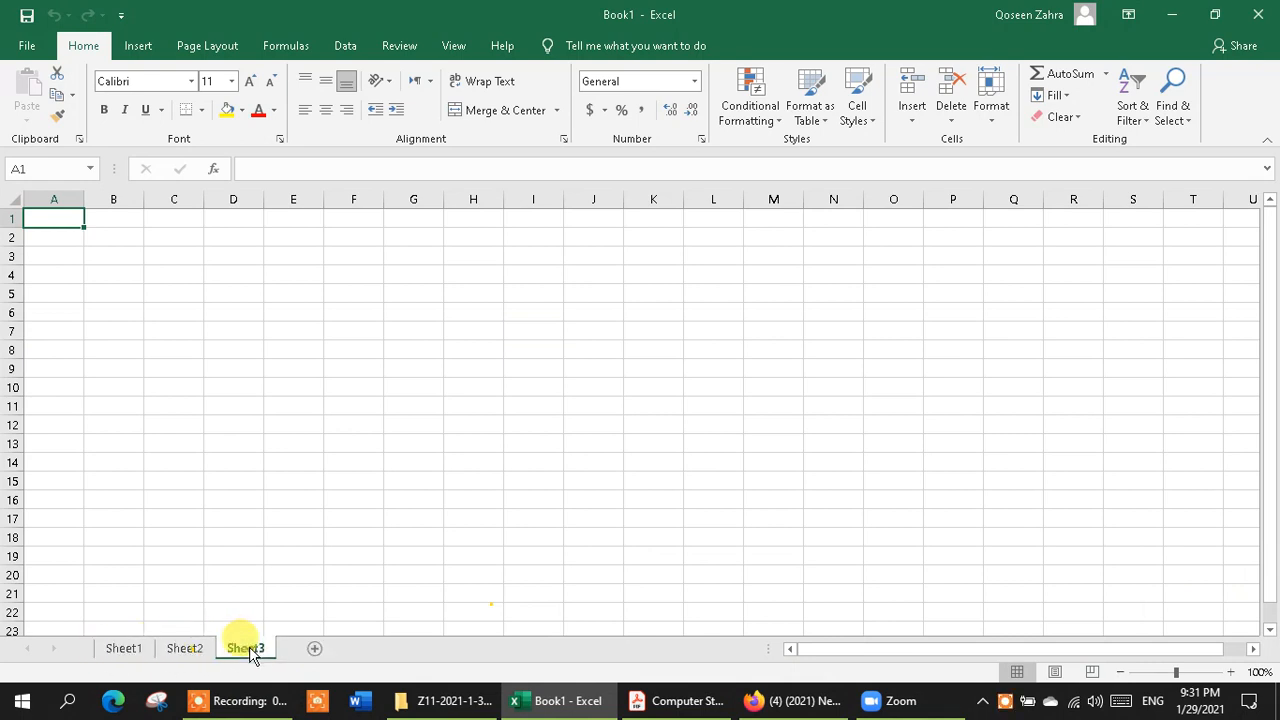
left_click(313, 649)
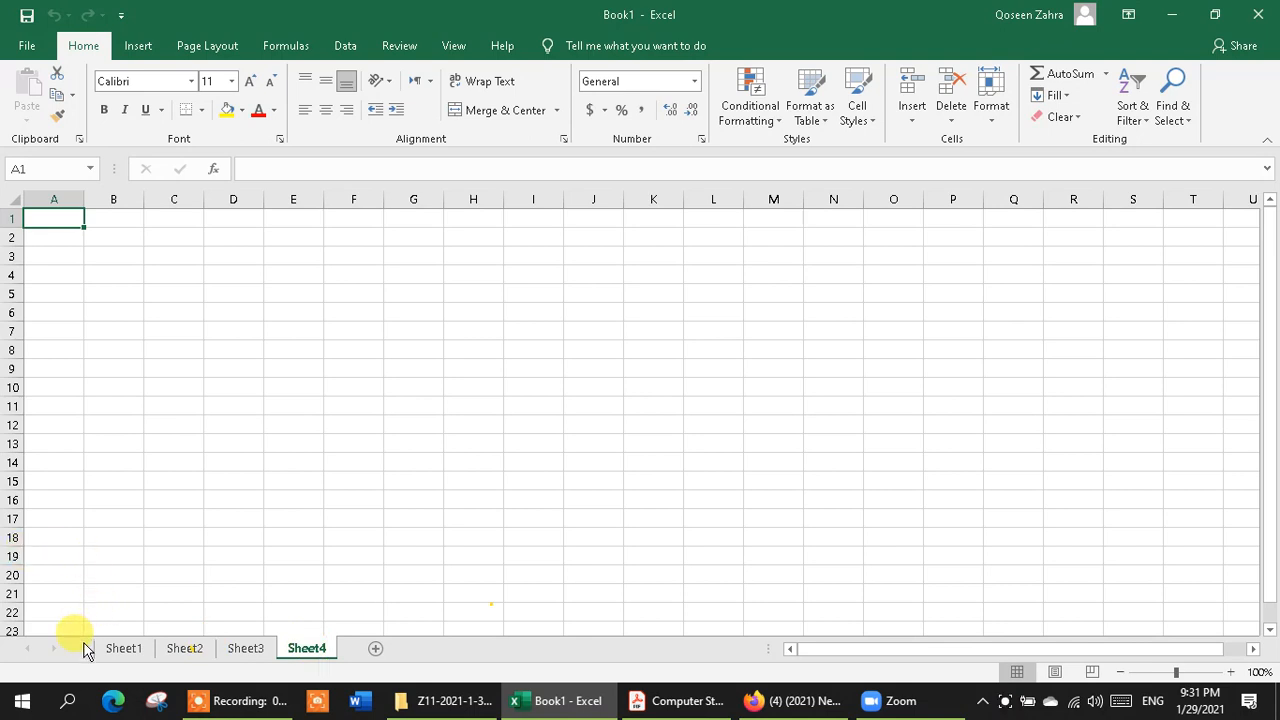
Look through the worksheets Sheet1 to Sheet4 by switching between them, ending on Sheet1.
left_click(121, 656)
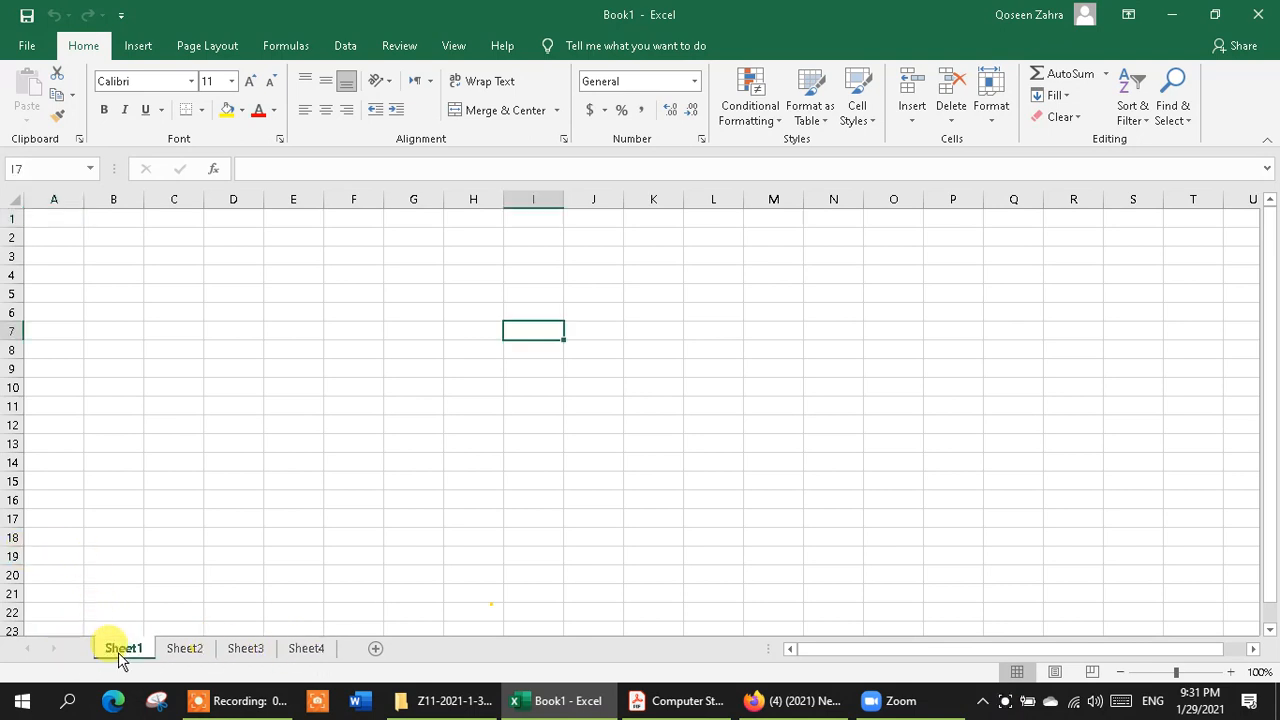
left_click(178, 651)
left_click(246, 648)
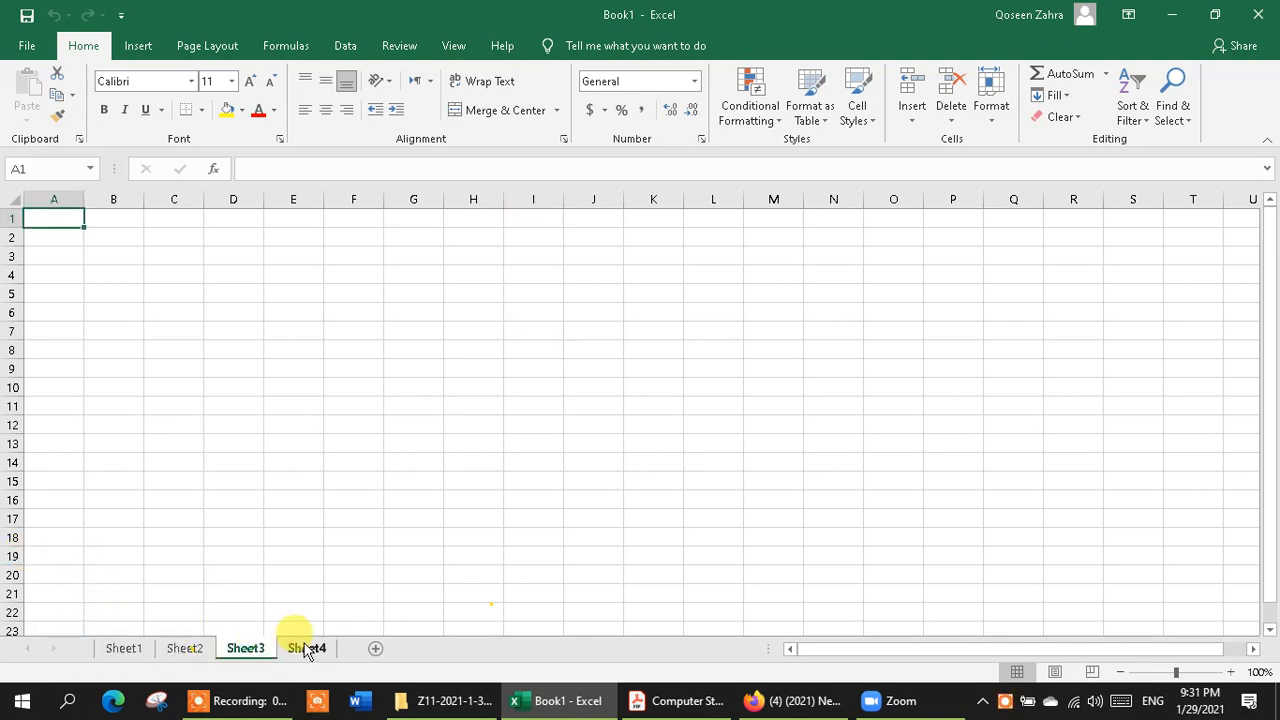
left_click(306, 649)
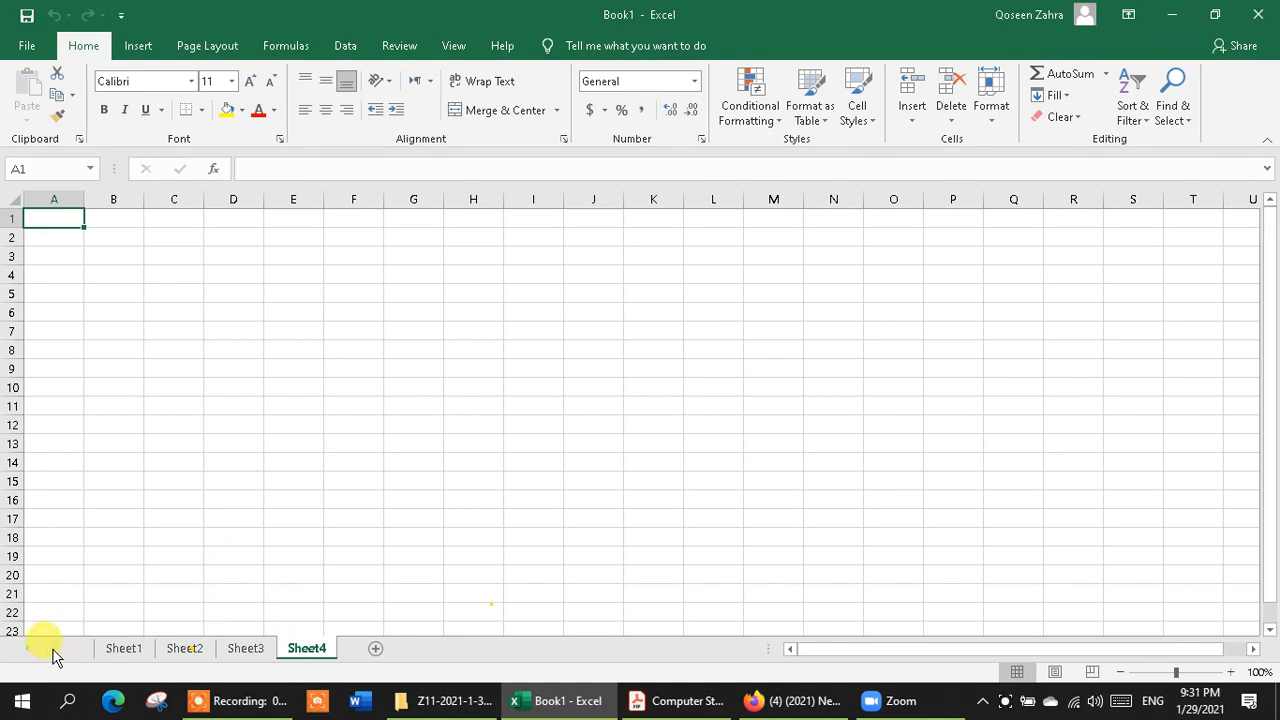
left_click(126, 651)
left_click(182, 648)
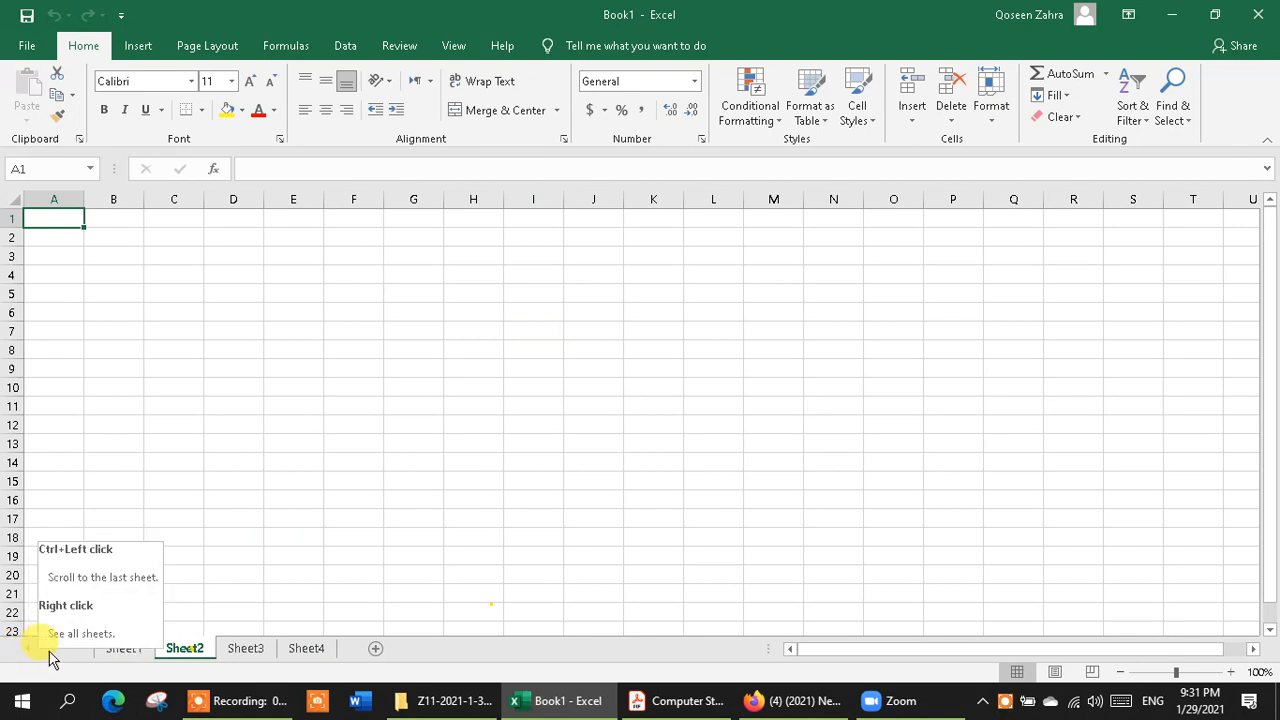
left_click(236, 648)
left_click(121, 649)
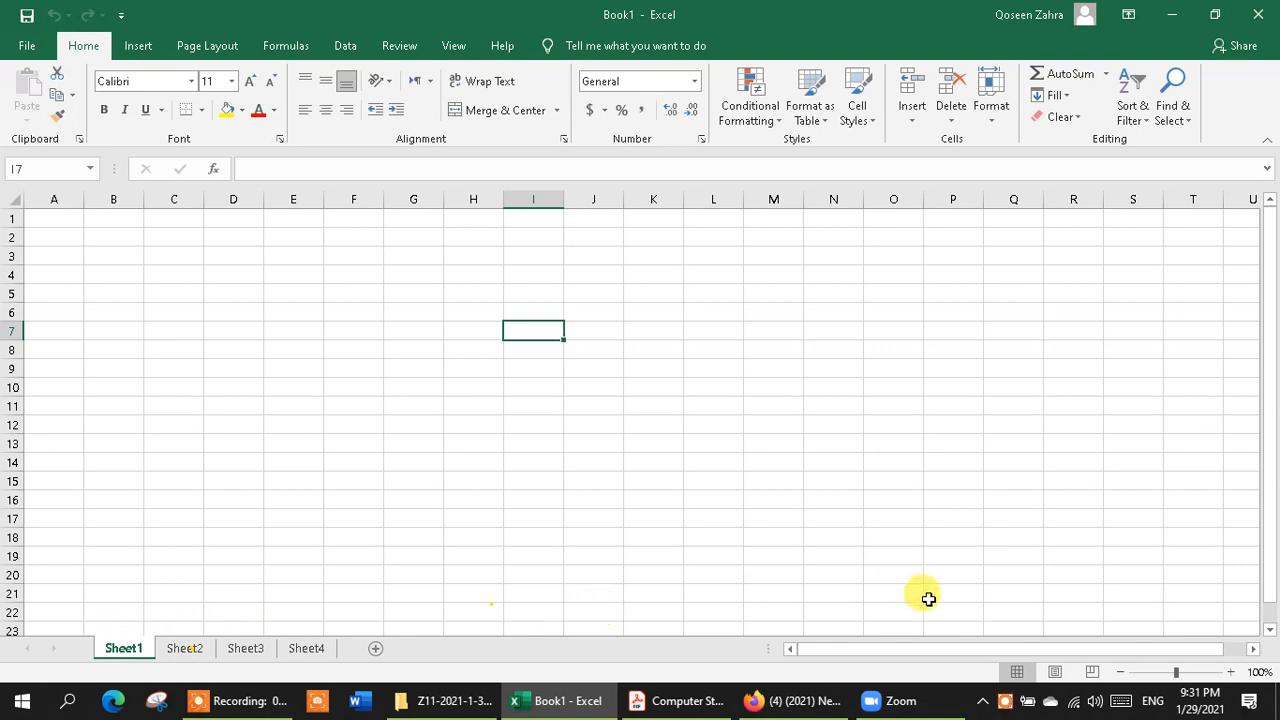
Preview Sheet1 in Page Layout view, return it to Normal view and set its zoom to 130%.
left_click_drag(960, 647, 1125, 685)
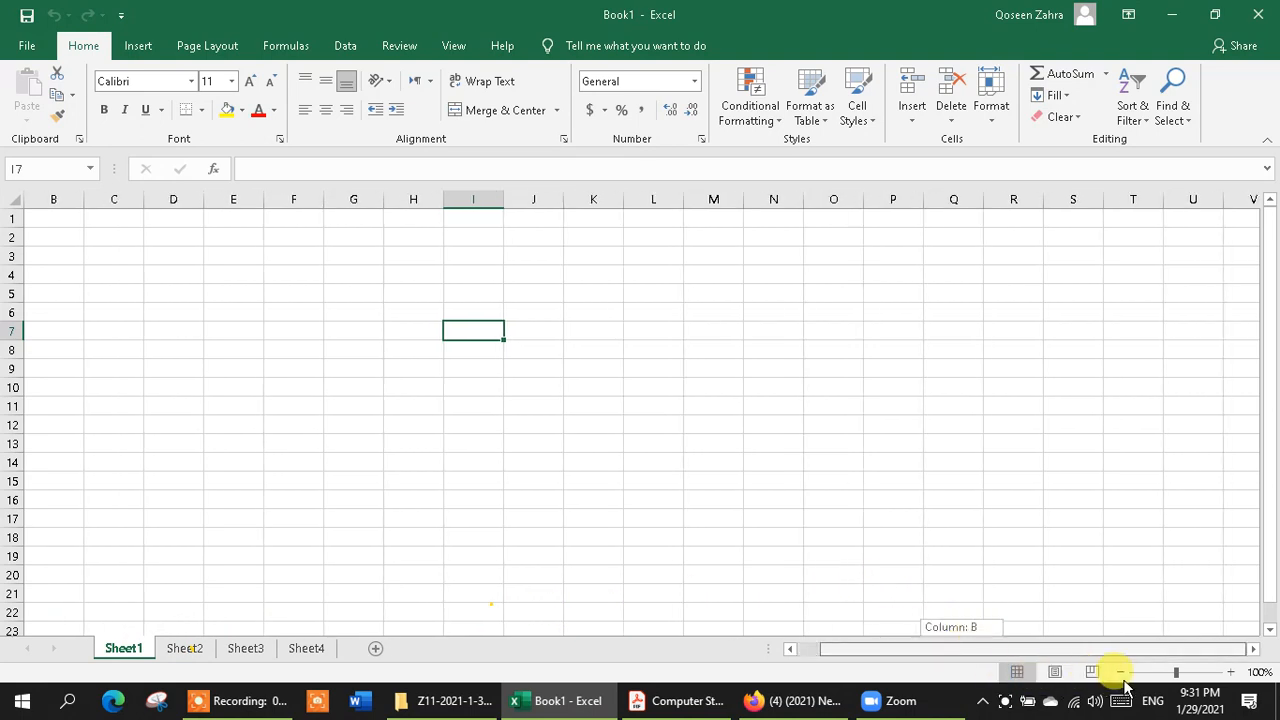
left_click(1231, 673)
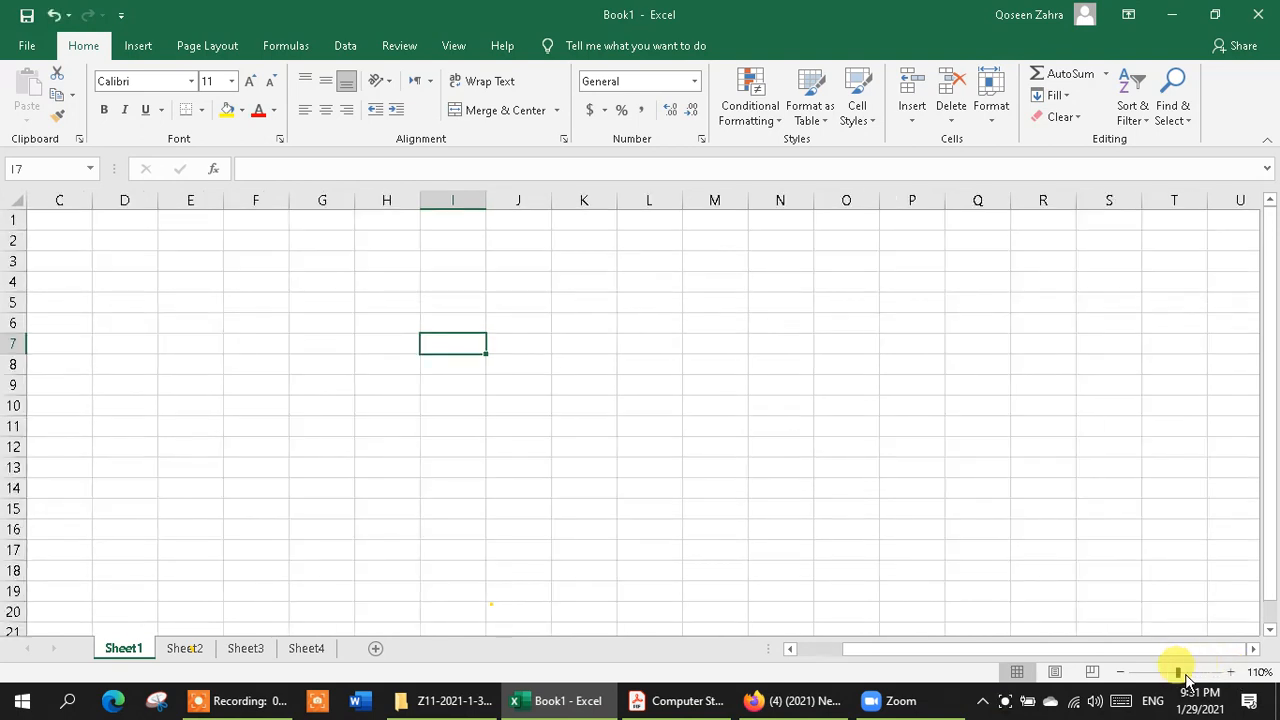
left_click(1184, 676)
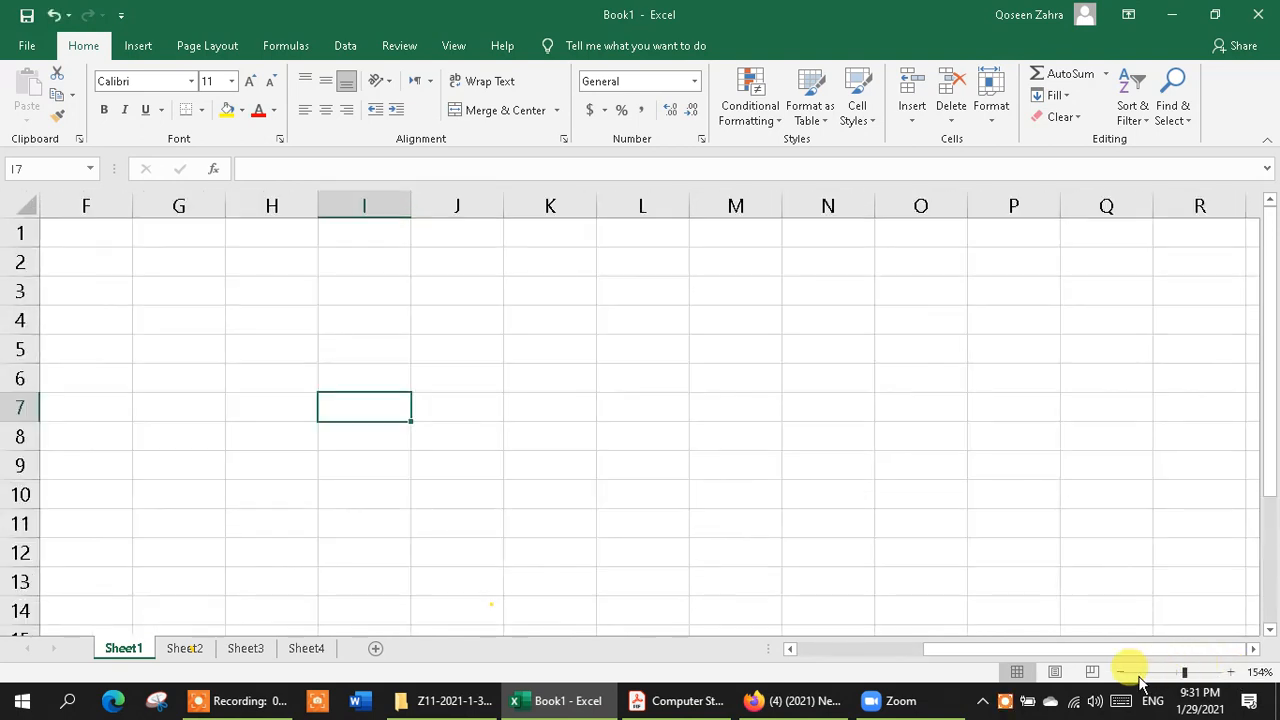
left_click(1058, 674)
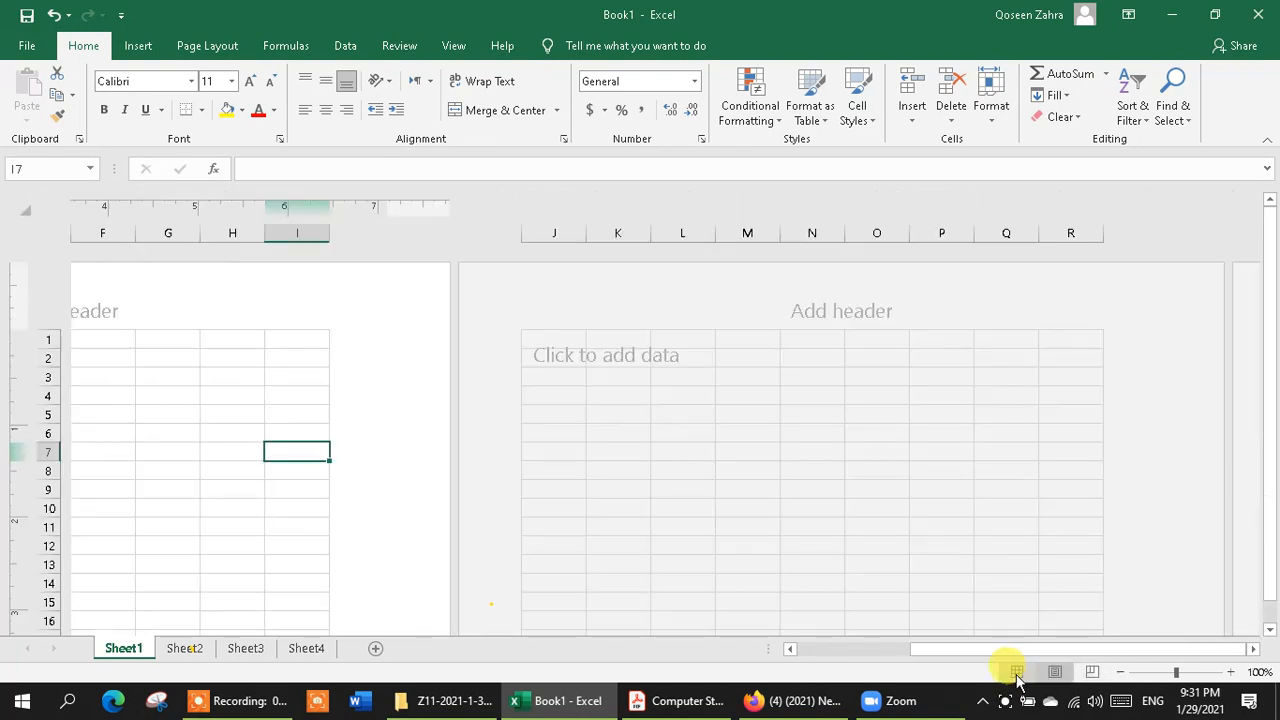
left_click(1016, 672)
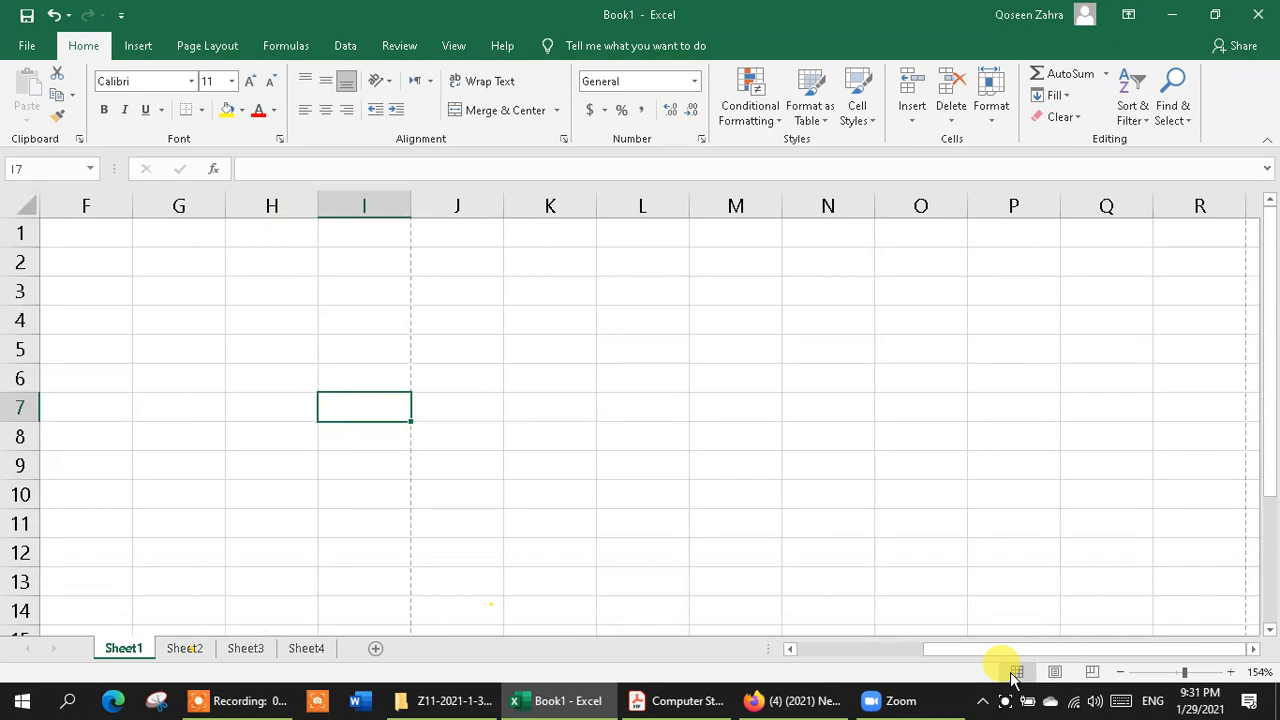
left_click(1117, 674)
left_click(1117, 674)
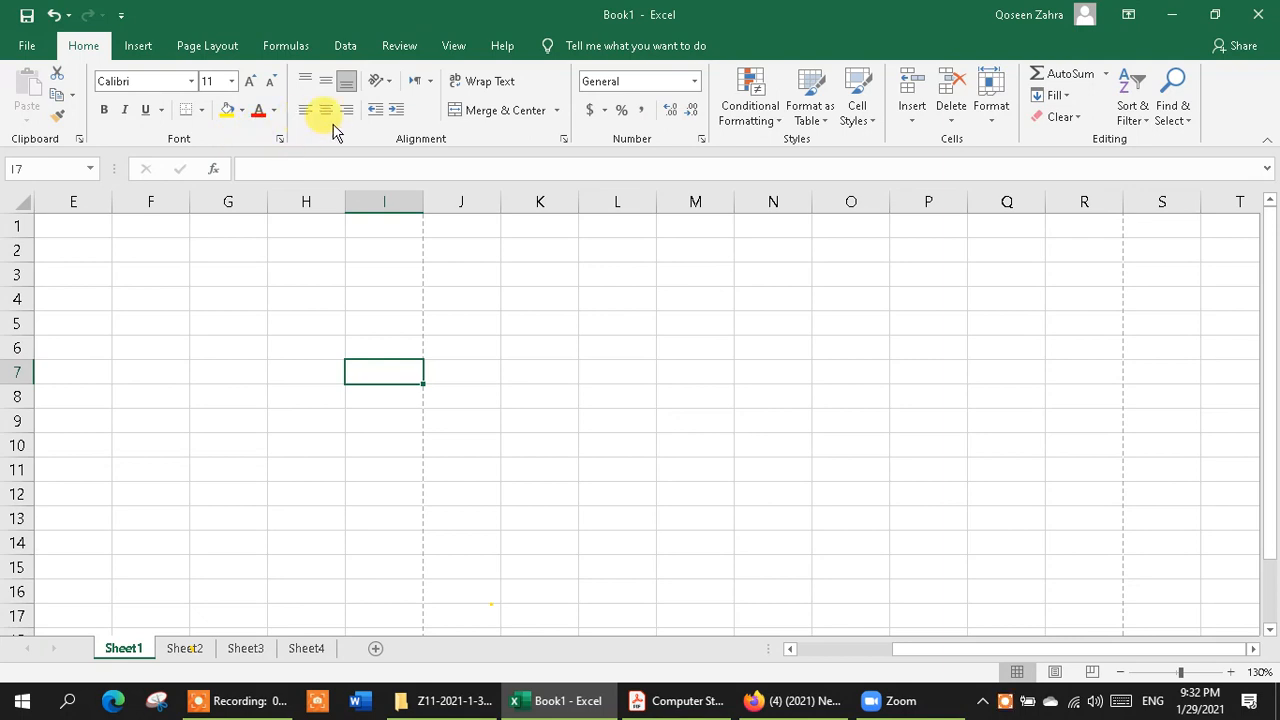
Look through the available fonts and font sizes for the selected cell, leaving both settings as they are.
left_click(190, 82)
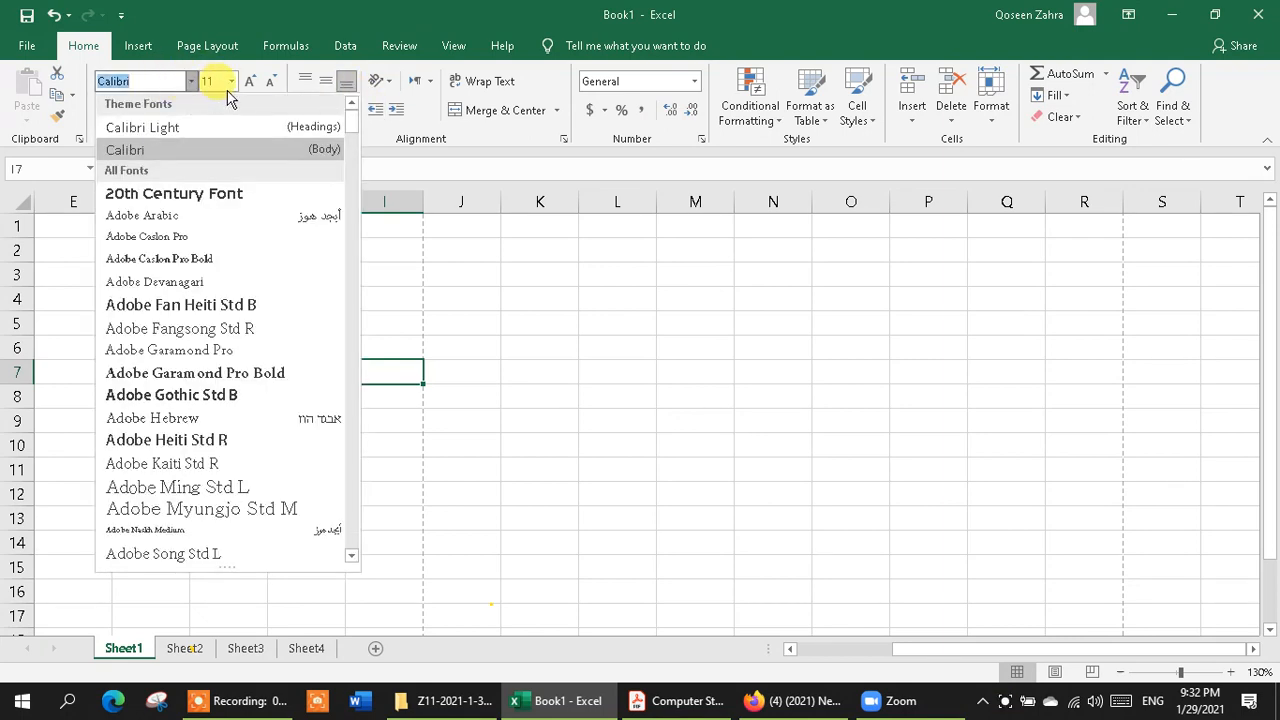
left_click(231, 84)
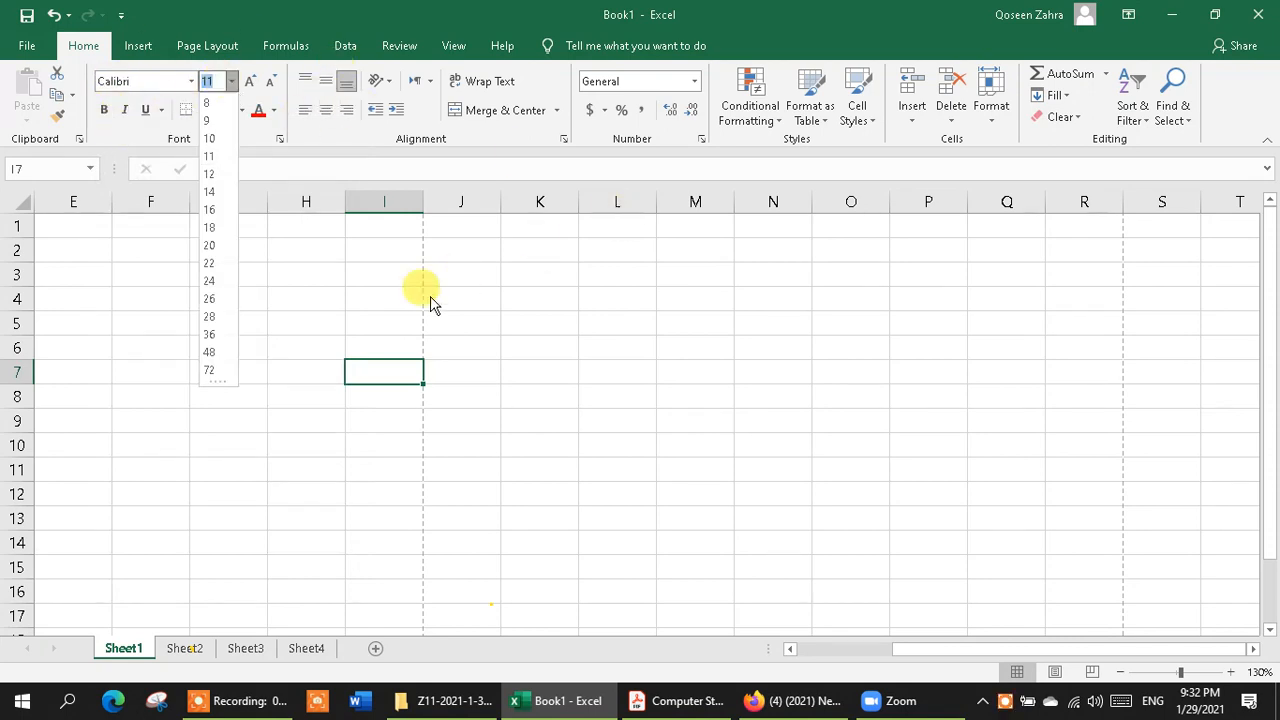
left_click(371, 305)
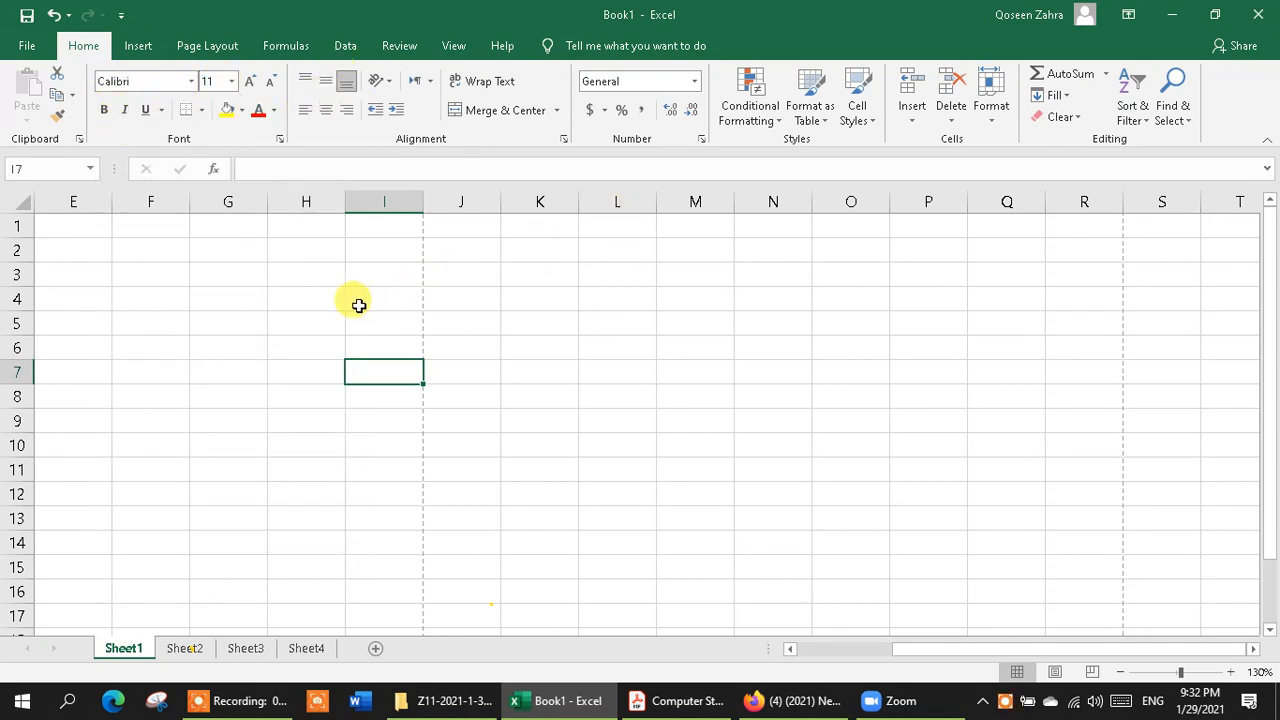
Show how cell addresses work by selecting cell G4, the whole of column G, and cells G4 and G5.
left_click(259, 303)
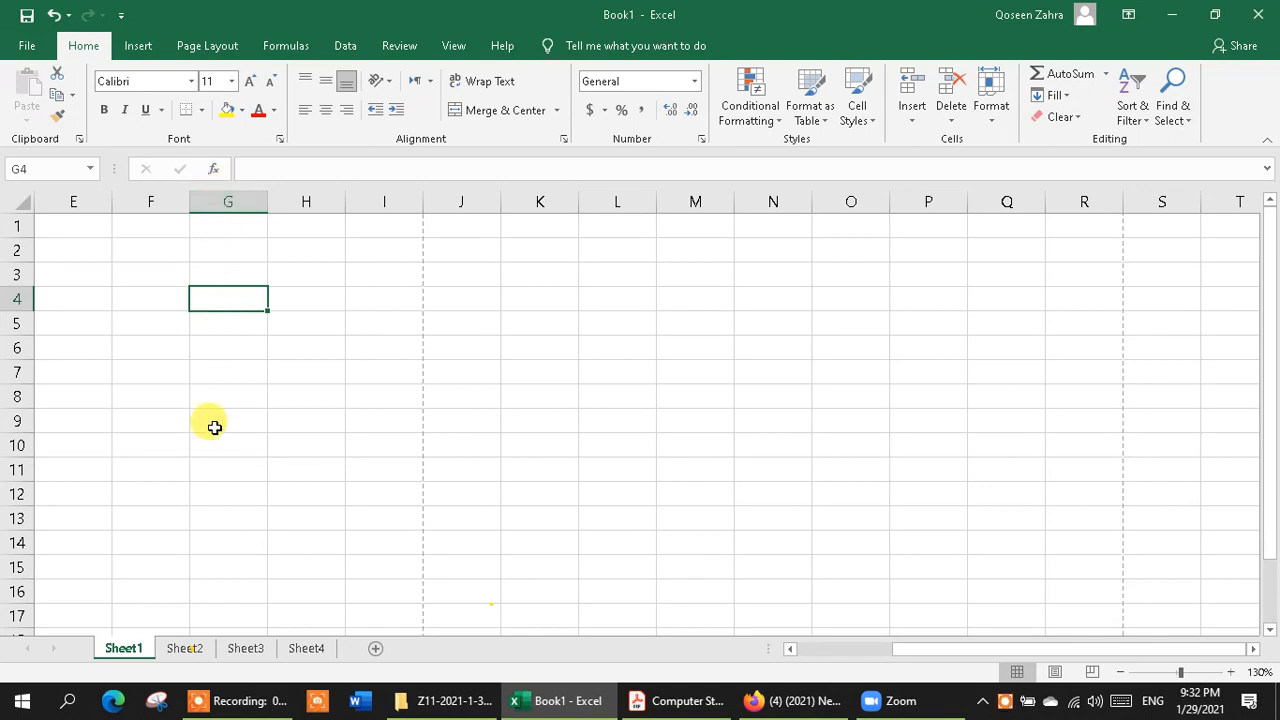
left_click(28, 298)
left_click(215, 200)
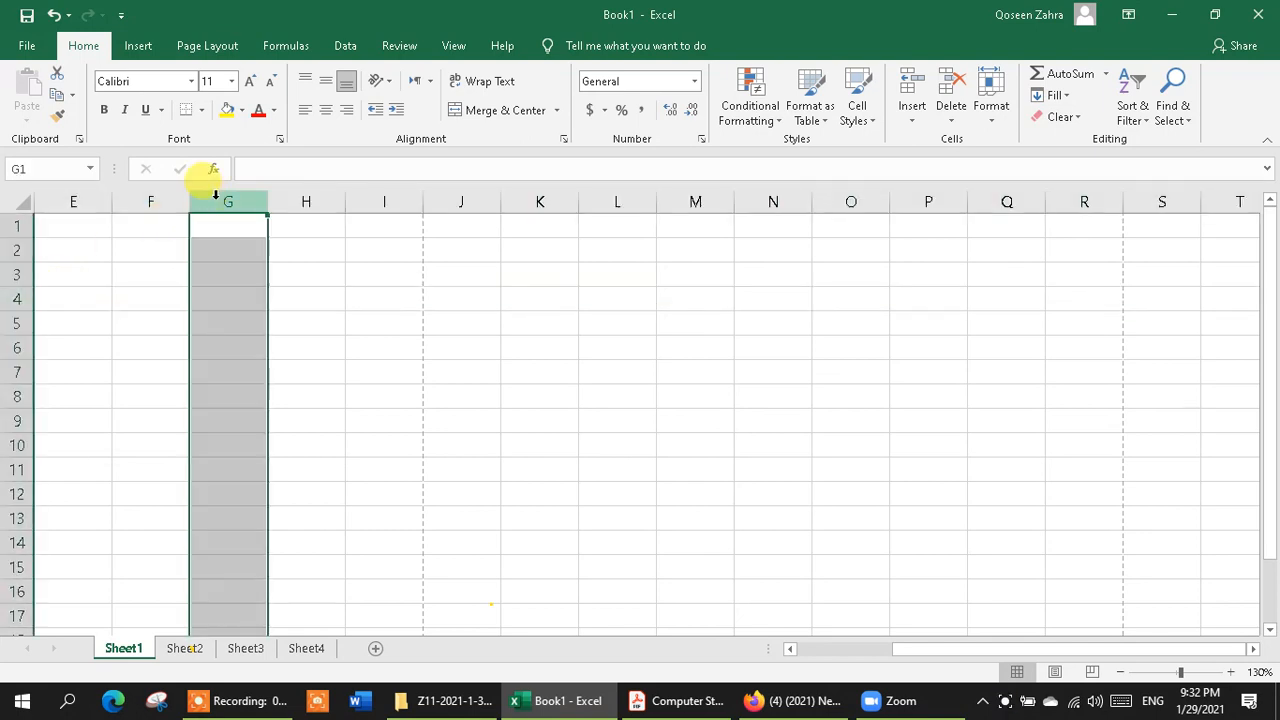
left_click(214, 290)
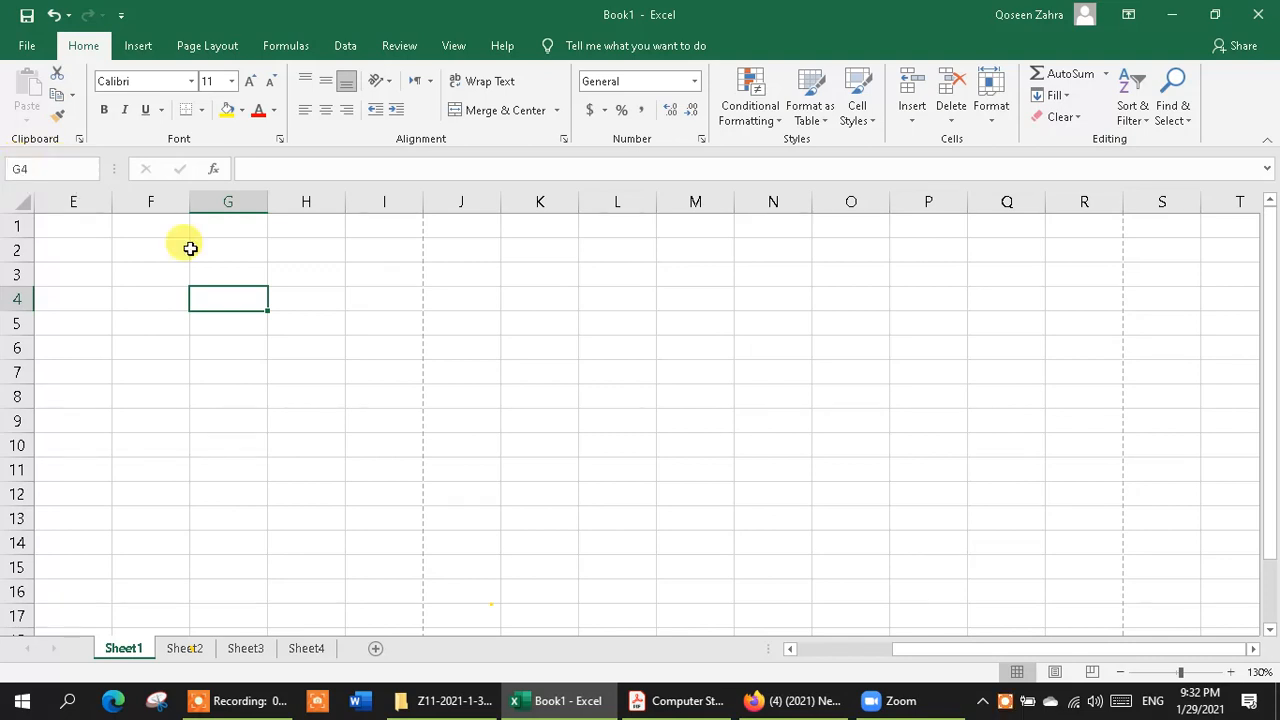
left_click(241, 325)
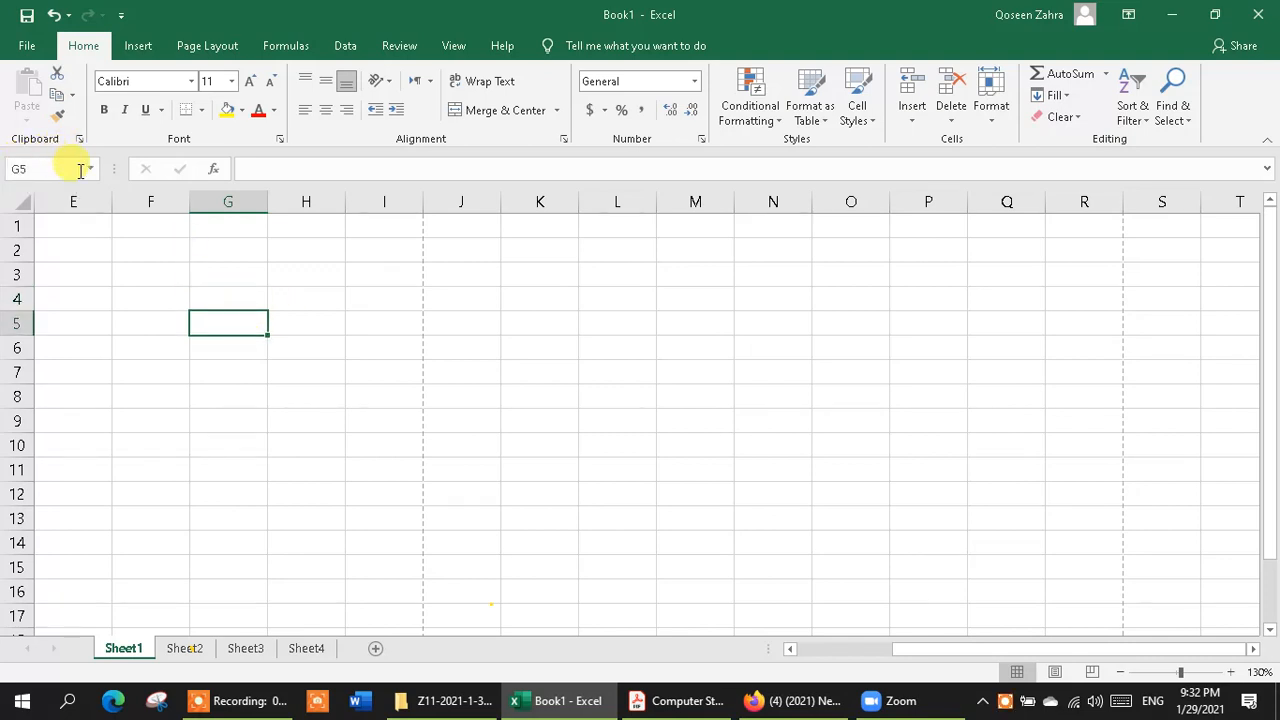
Select cell I6, check its address in the Name Box and go to cell I10.
left_click(393, 345)
left_click(90, 168)
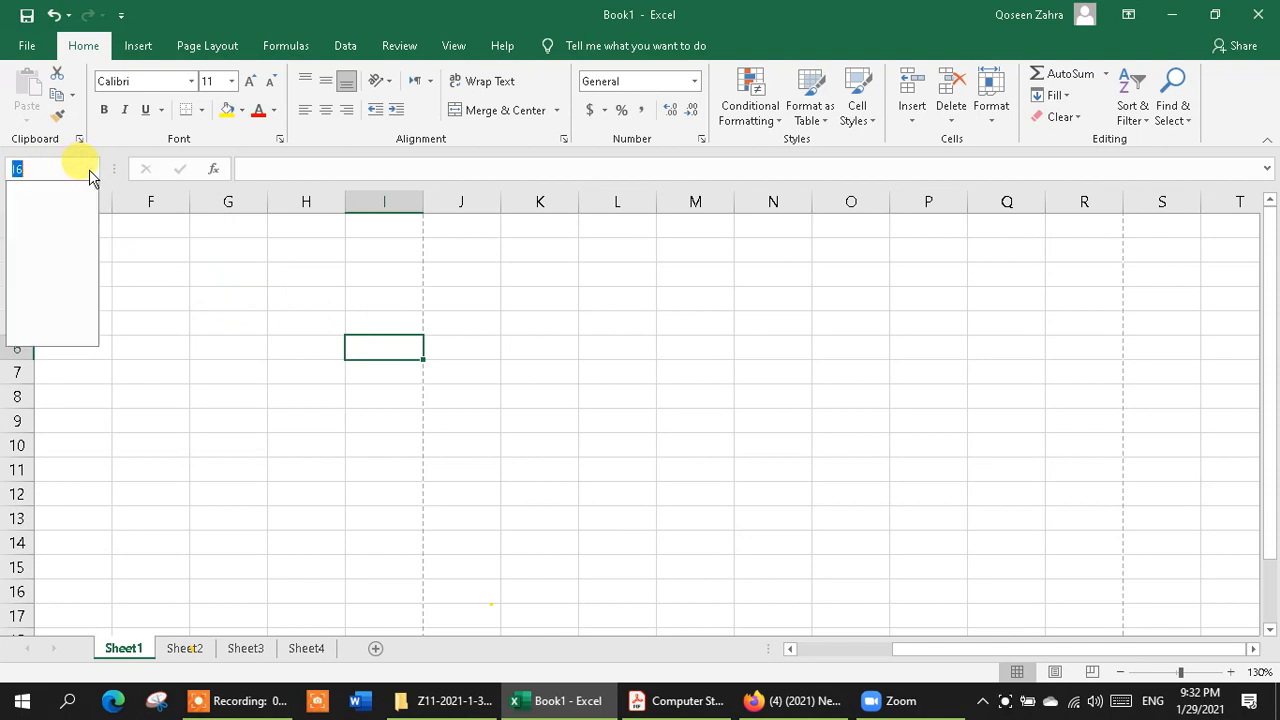
left_click(316, 440)
type("I10")
key("Return")
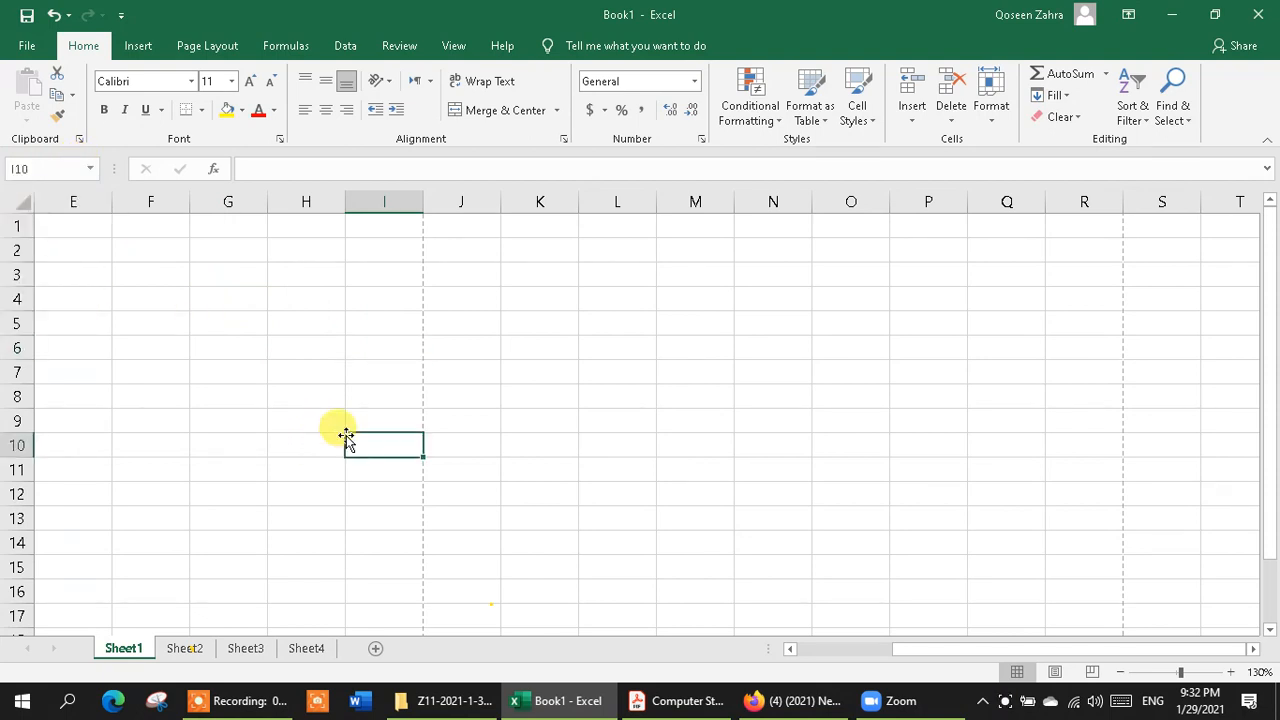
Check the Name Box list for cell I10, and select cells O6 and Q8 to compare their addresses.
left_click(90, 168)
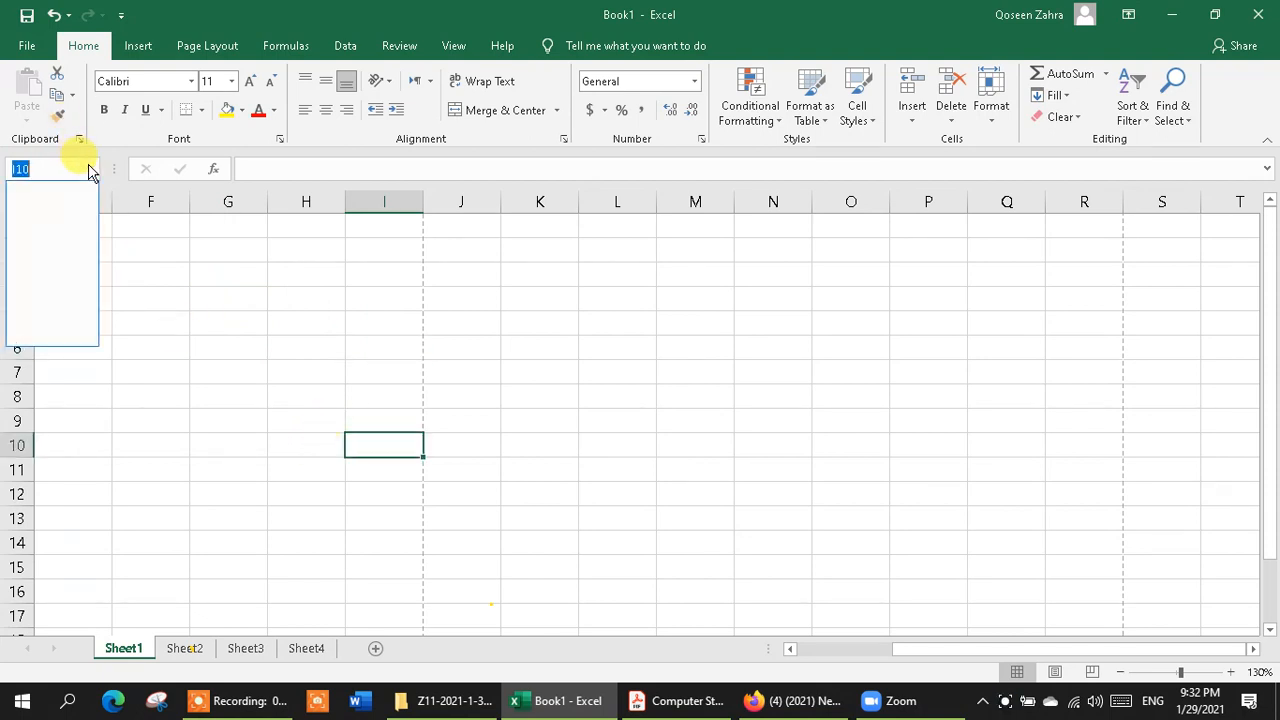
left_click(300, 374)
left_click(817, 348)
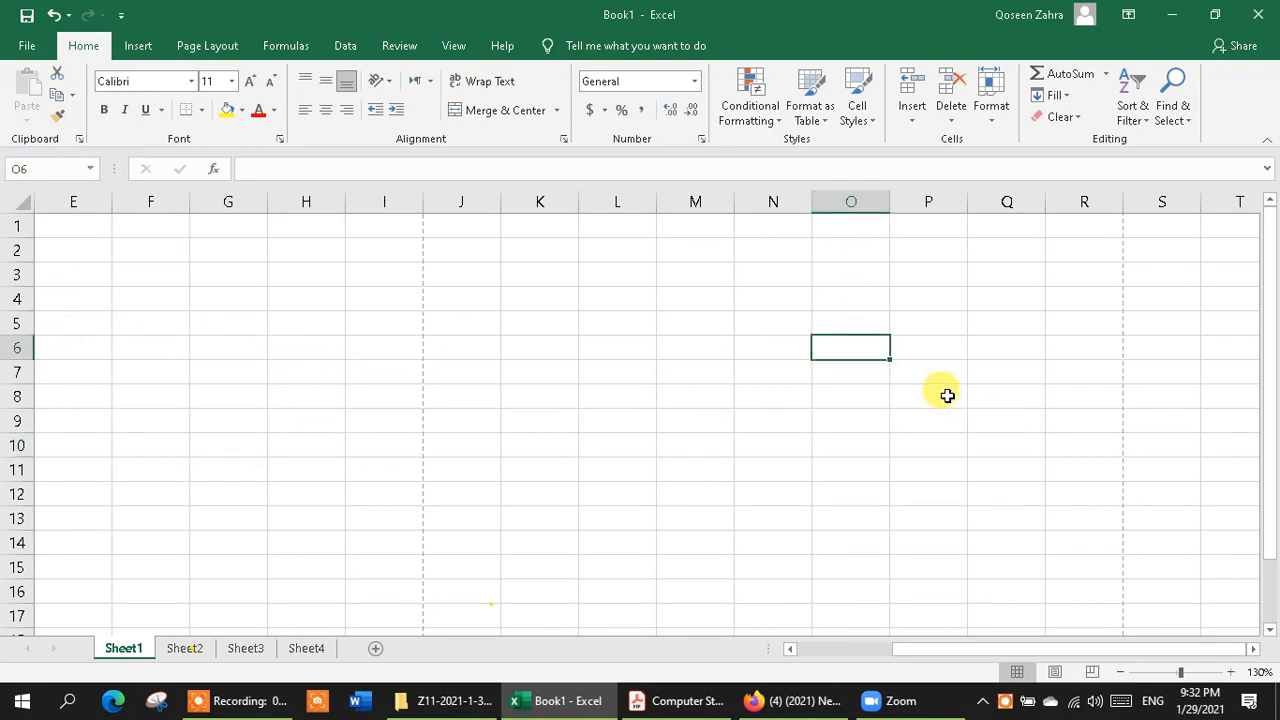
left_click(983, 390)
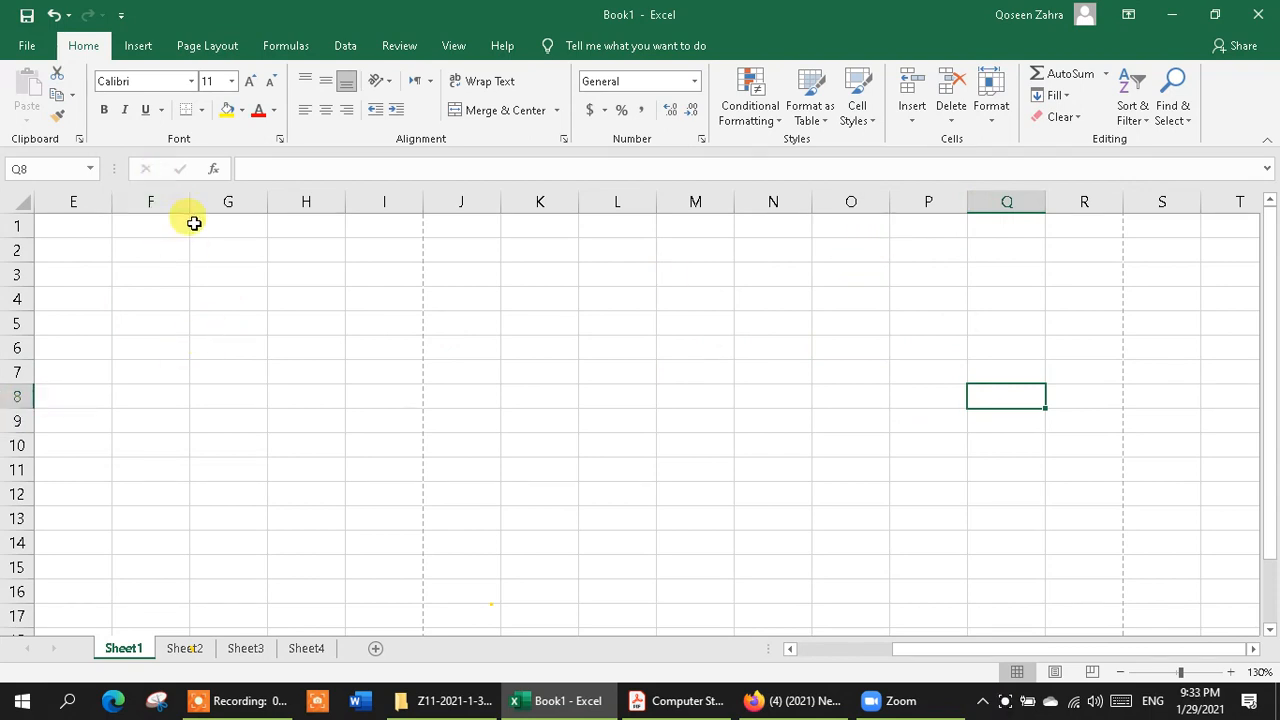
Highlight the whole of column F, and select cell E5 as the example cell.
left_click(132, 200)
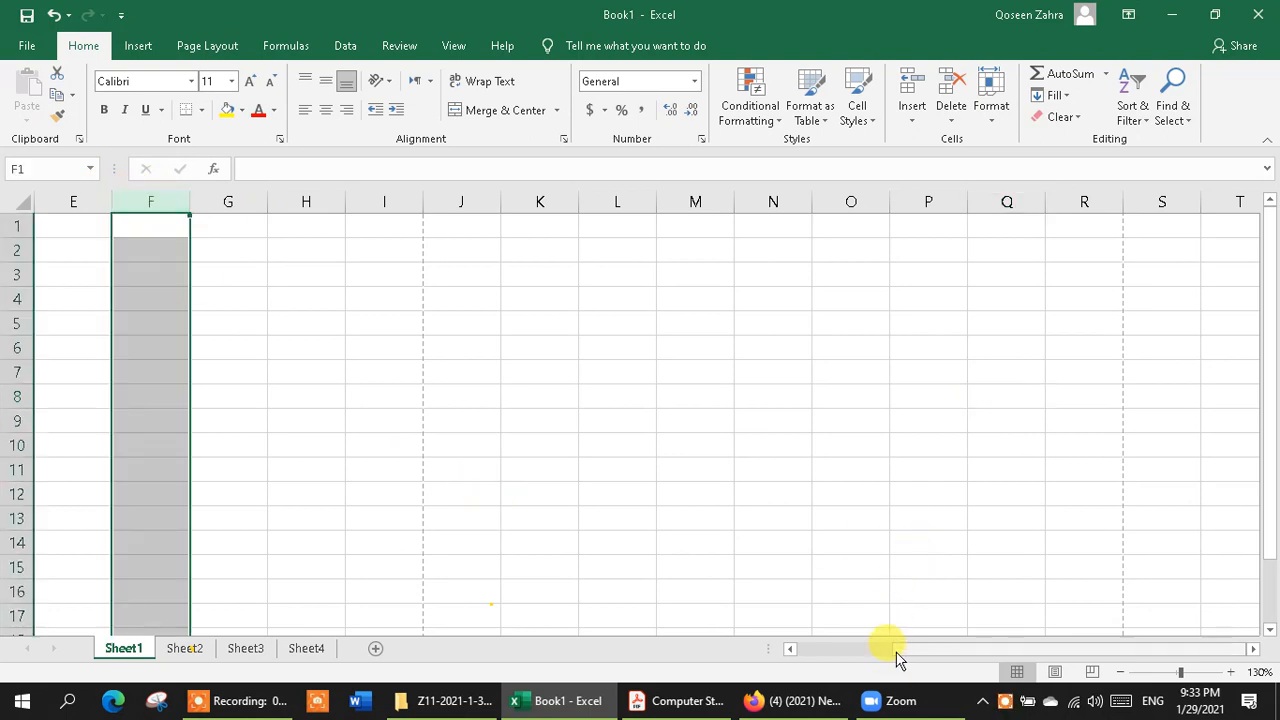
left_click_drag(894, 652, 800, 652)
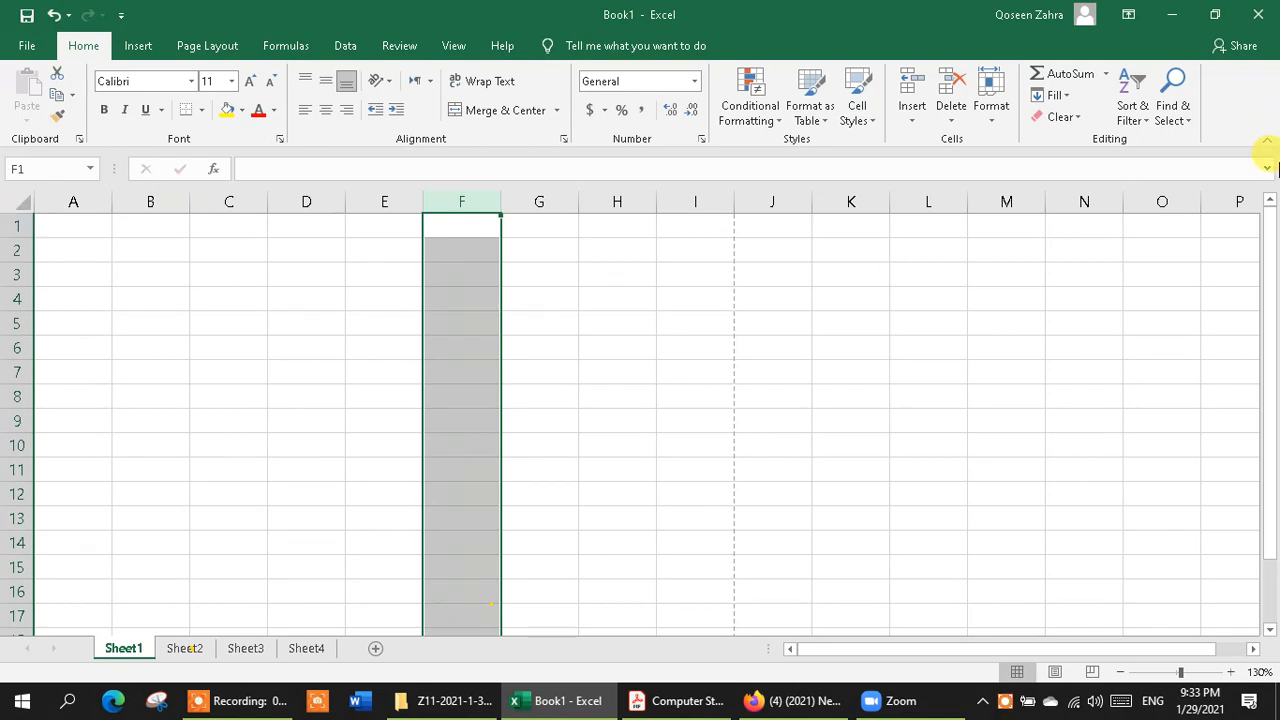
left_click_drag(1266, 306, 1275, 510)
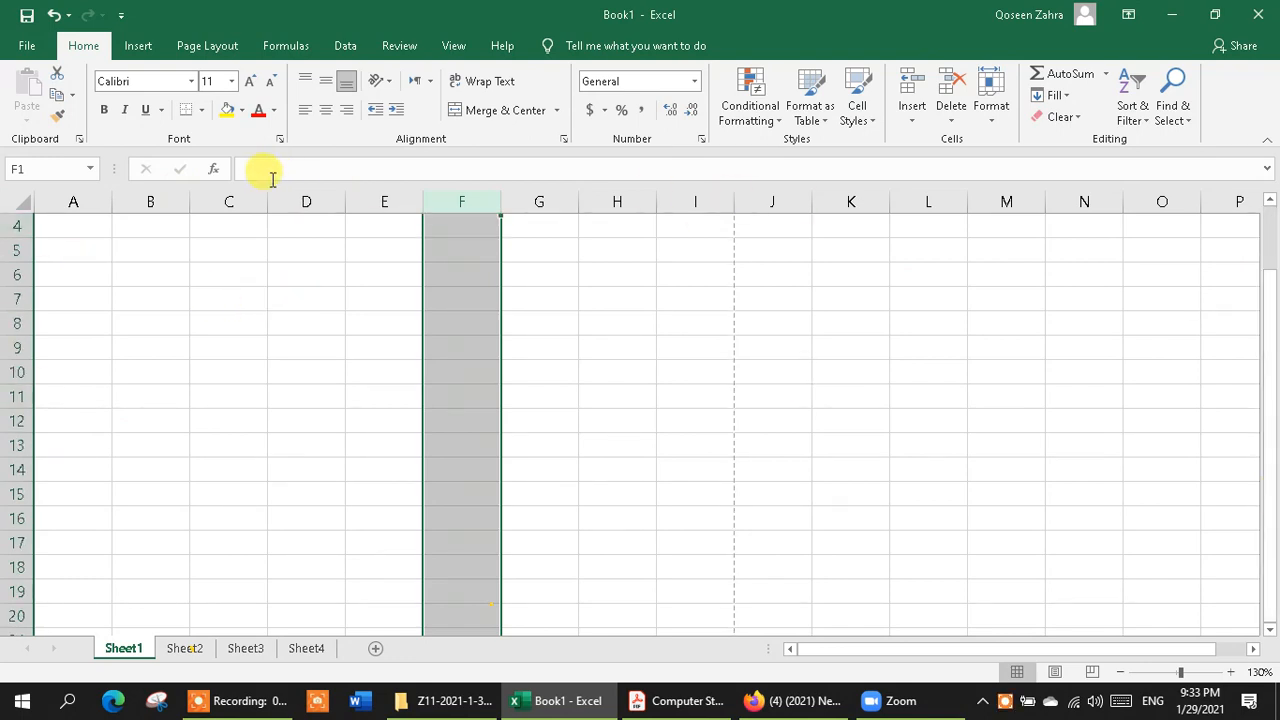
left_click_drag(1268, 322, 1260, 229)
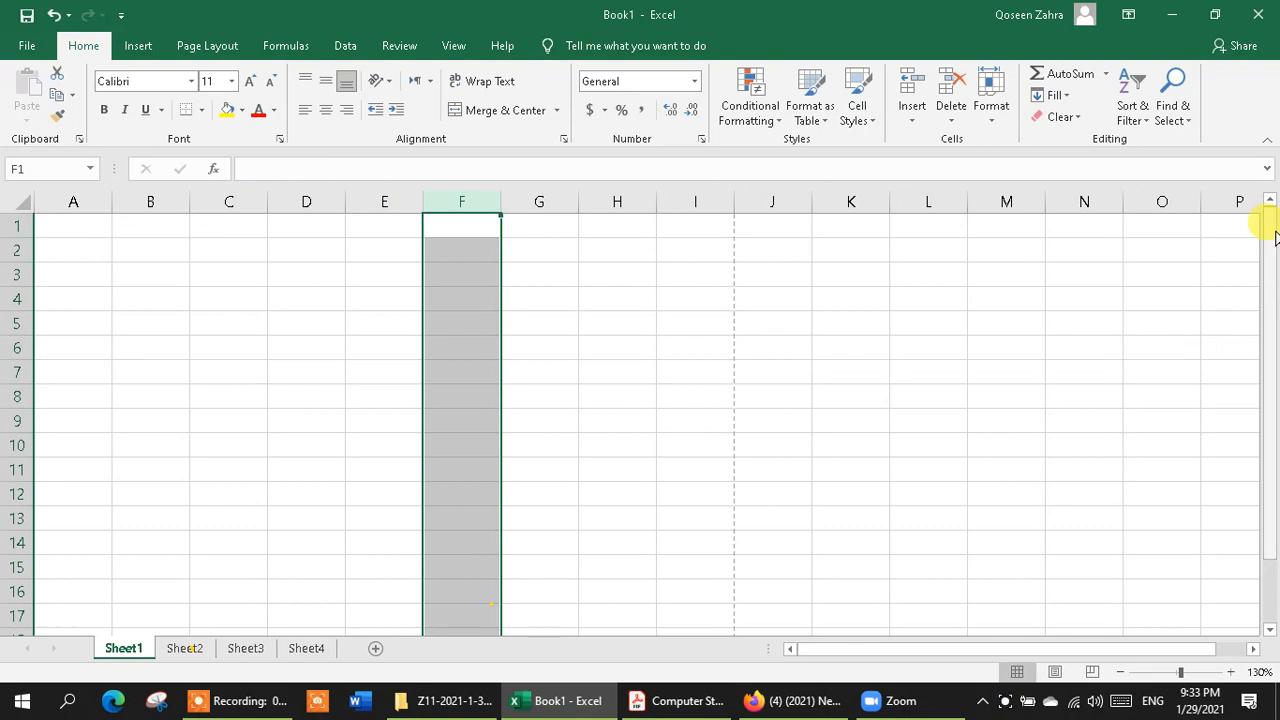
left_click(369, 319)
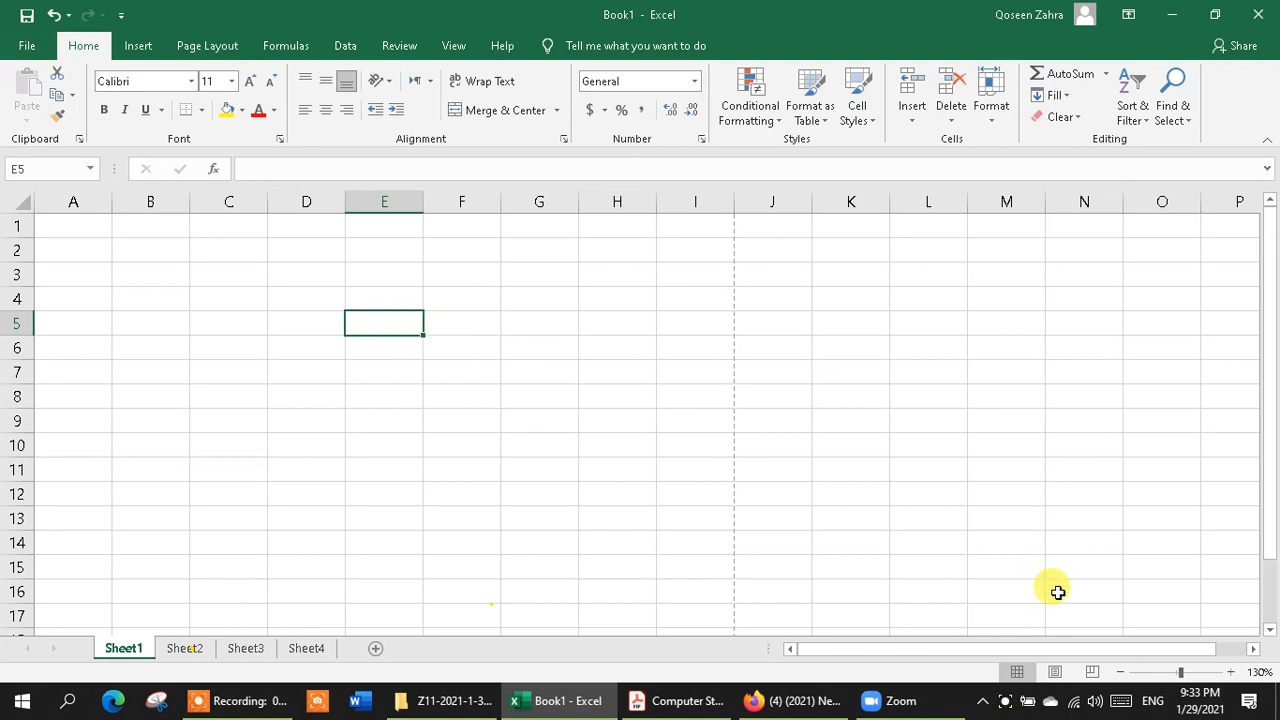
Outline column E down to row 7 and row 7 across to column E with yellow rectangles, and clear the annotations.
left_click(1005, 700)
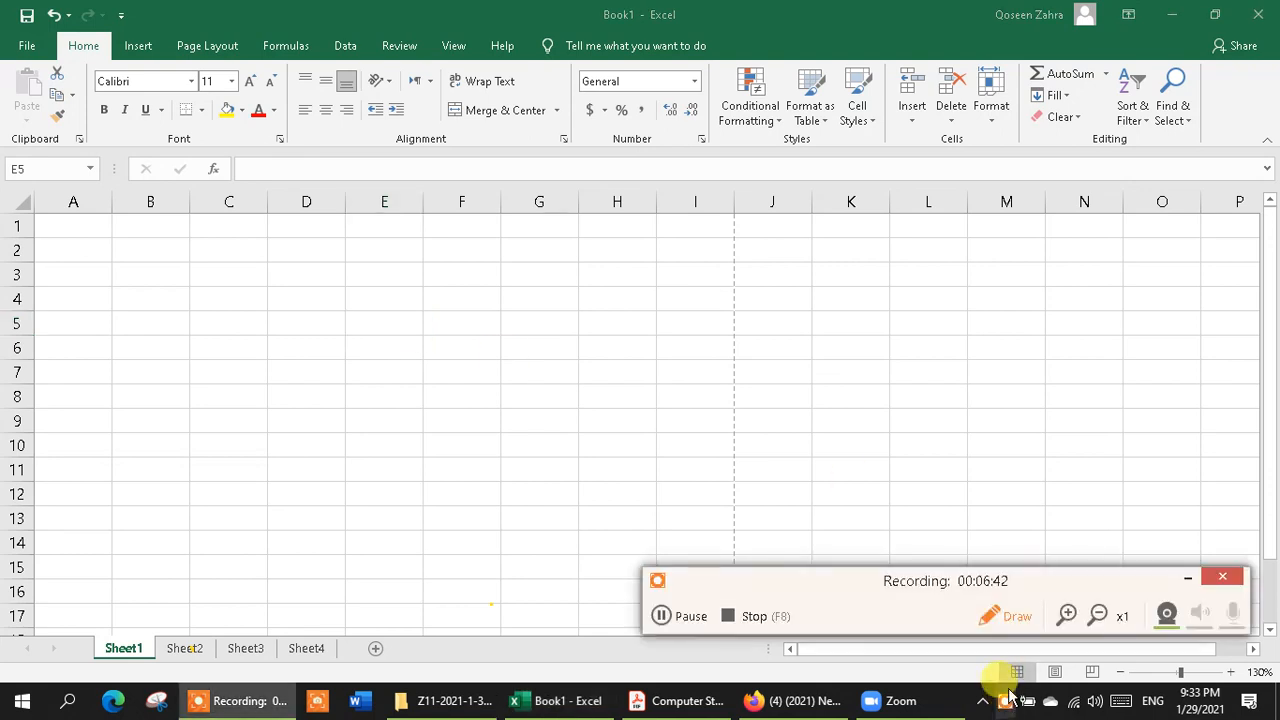
left_click(995, 614)
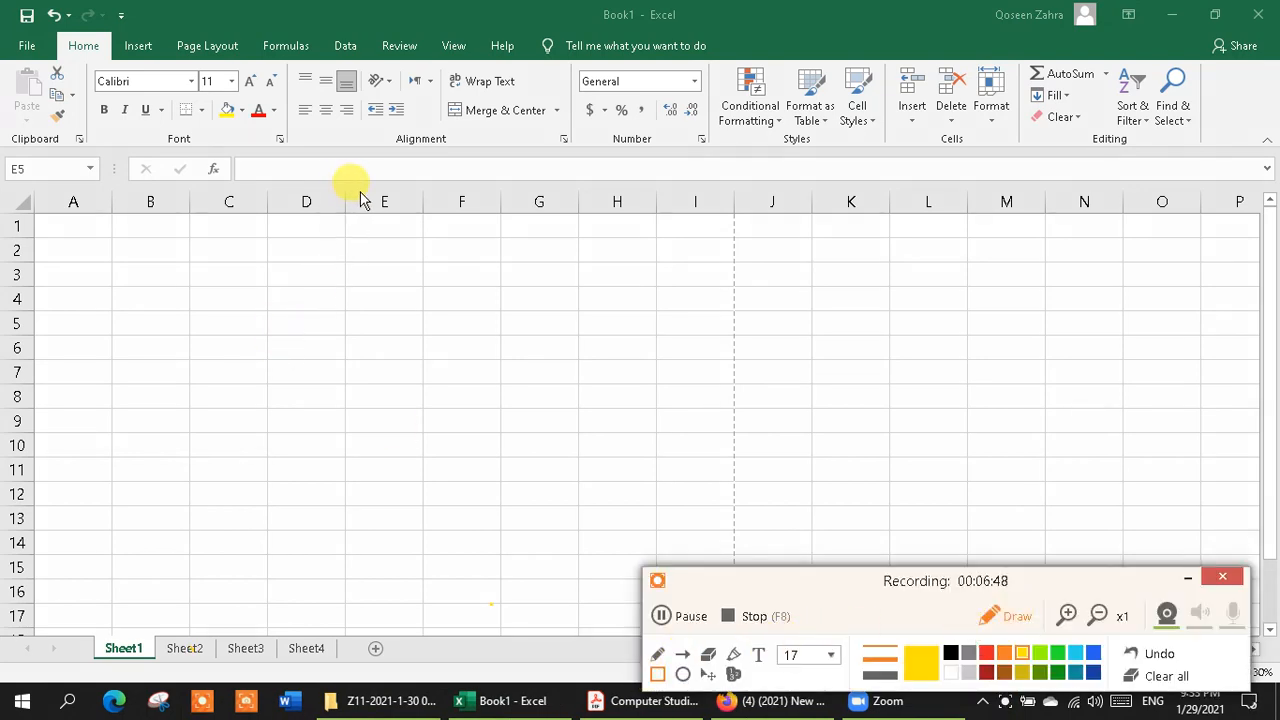
left_click_drag(361, 191, 420, 414)
left_click_drag(411, 376, 416, 380)
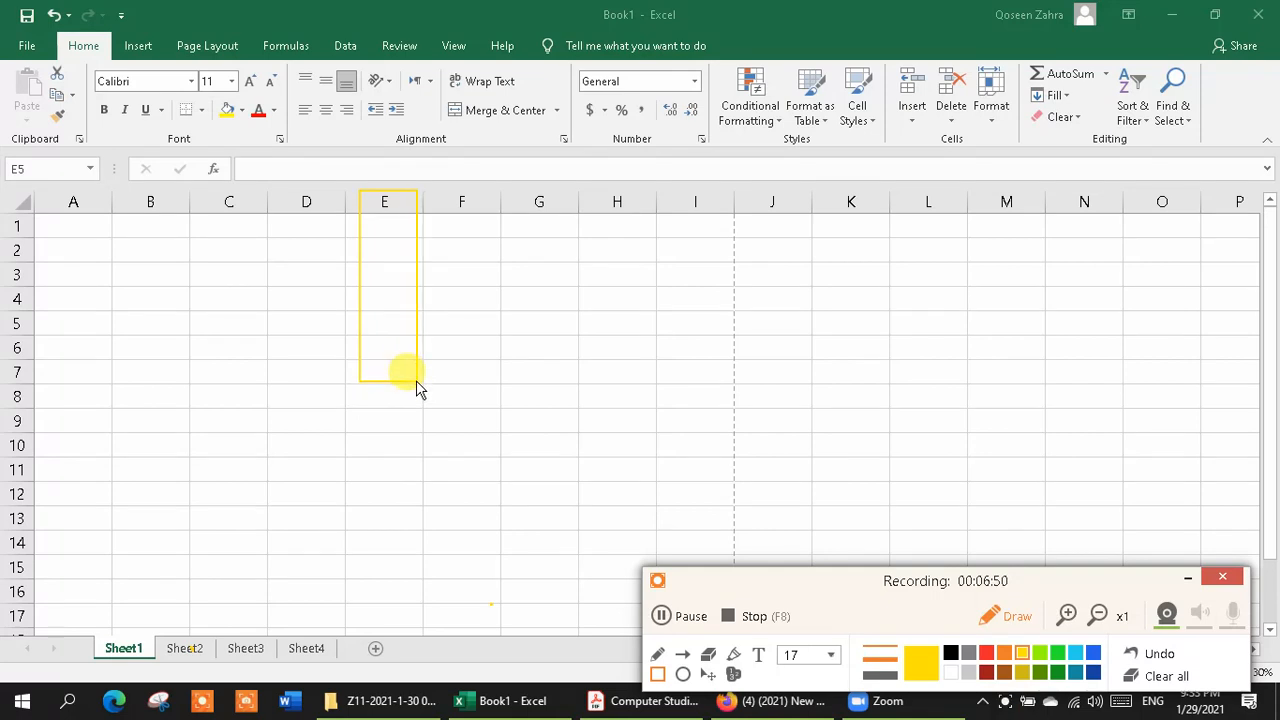
left_click_drag(12, 362, 416, 381)
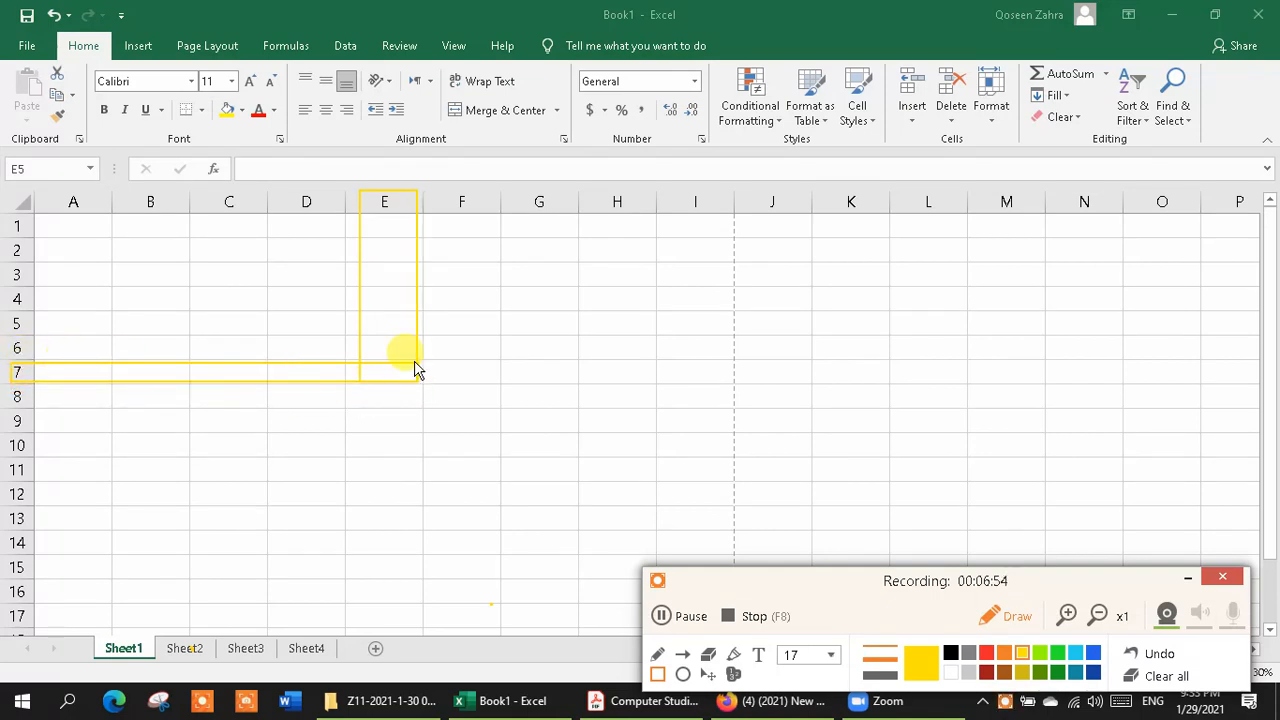
left_click(1190, 578)
left_click(1185, 676)
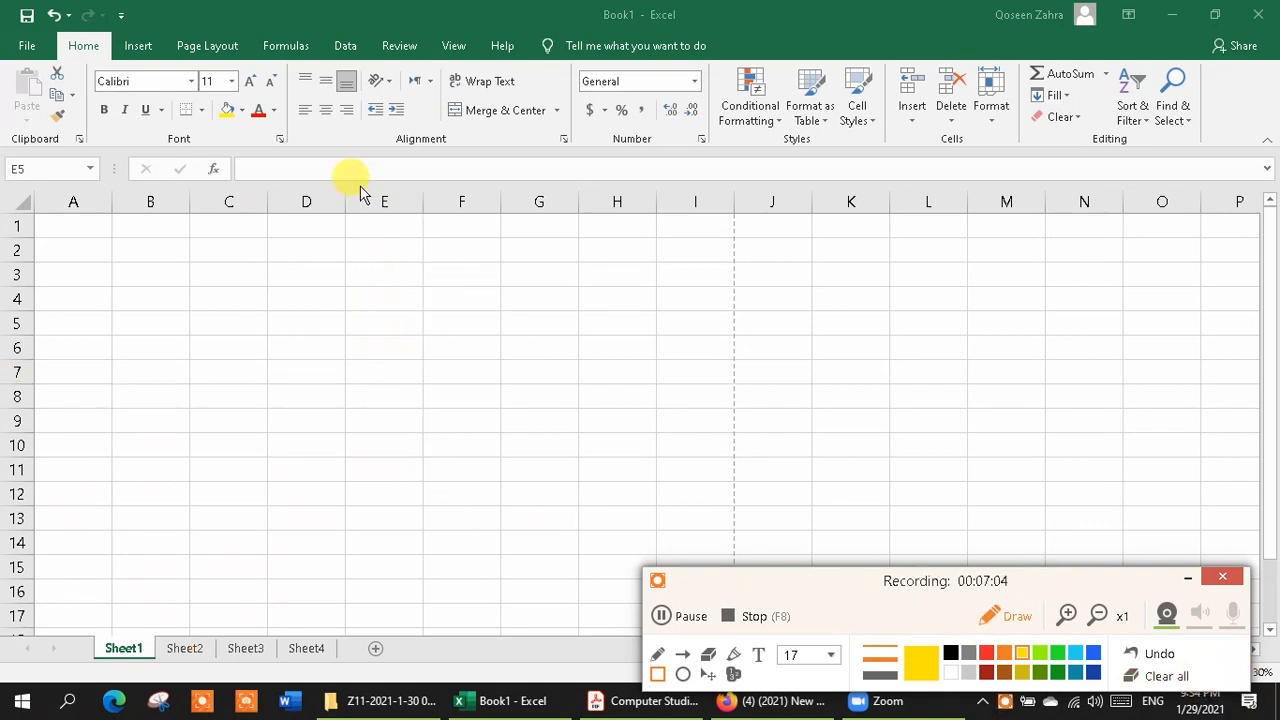
Mark cell E5 with yellow rectangles along column E and row 5, clear them and hide the drawing tools.
mouse_move(362, 190)
left_mouse_down()
mouse_move(426, 292)
mouse_move(420, 340)
left_mouse_up()
mouse_move(6, 320)
left_mouse_down()
mouse_move(331, 346)
mouse_move(423, 337)
left_mouse_up()
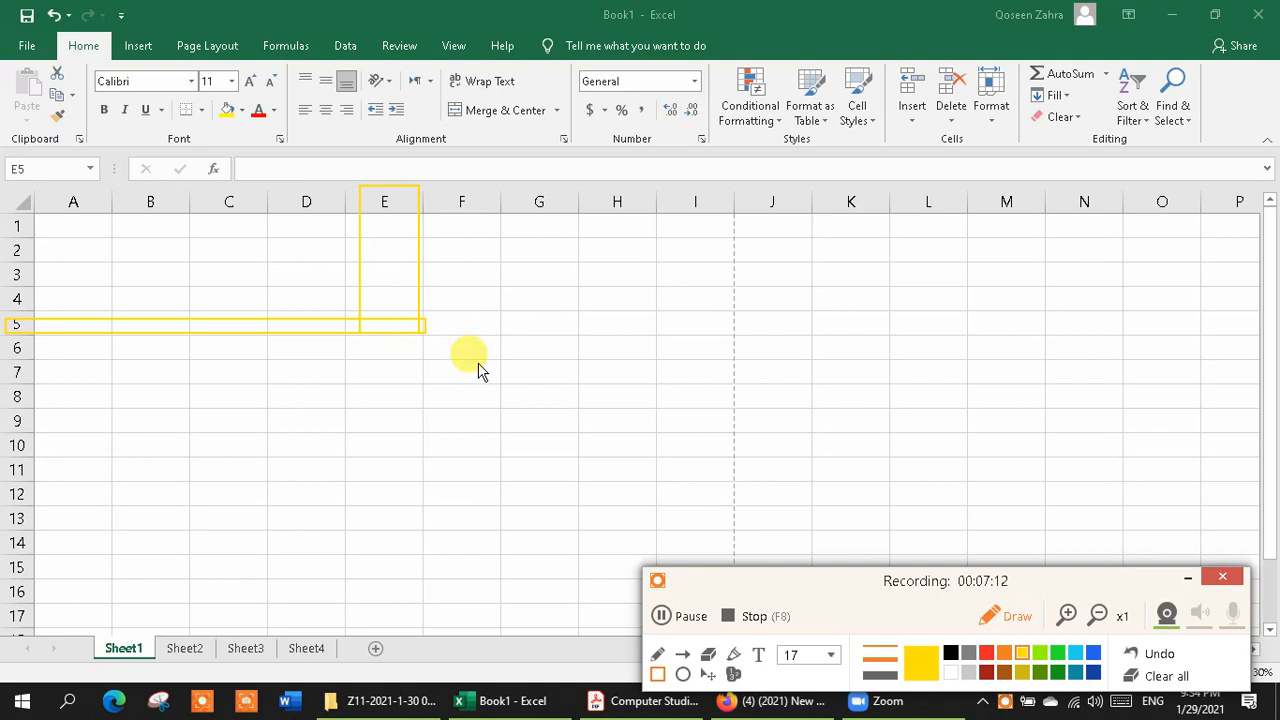
left_click(1155, 676)
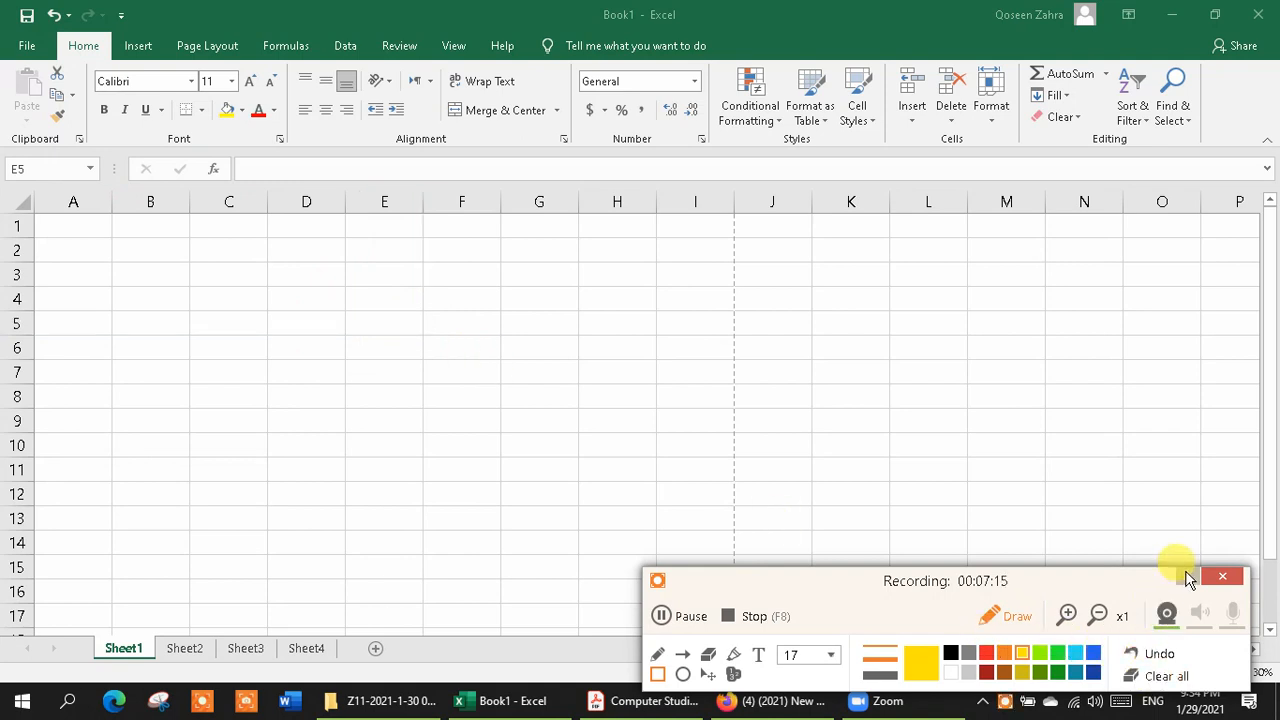
left_click(1188, 578)
mouse_move(510, 703)
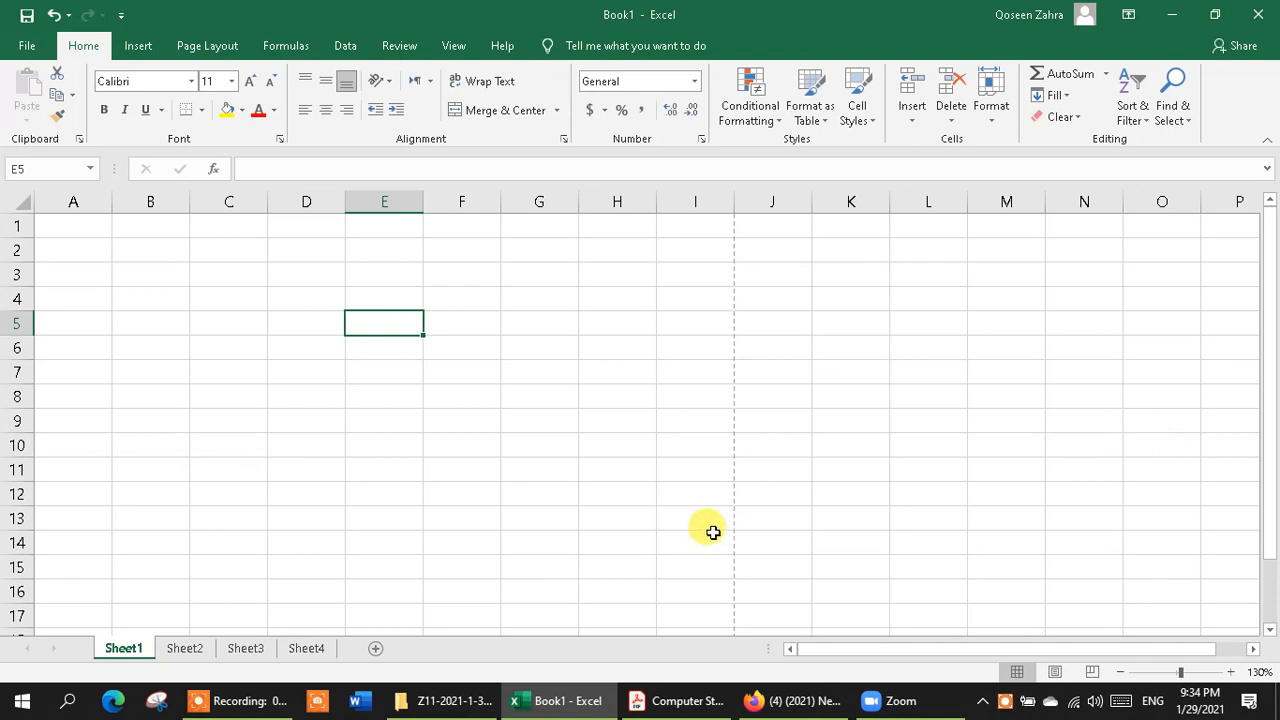
Enter 65536 in cell E5.
double_click(372, 325)
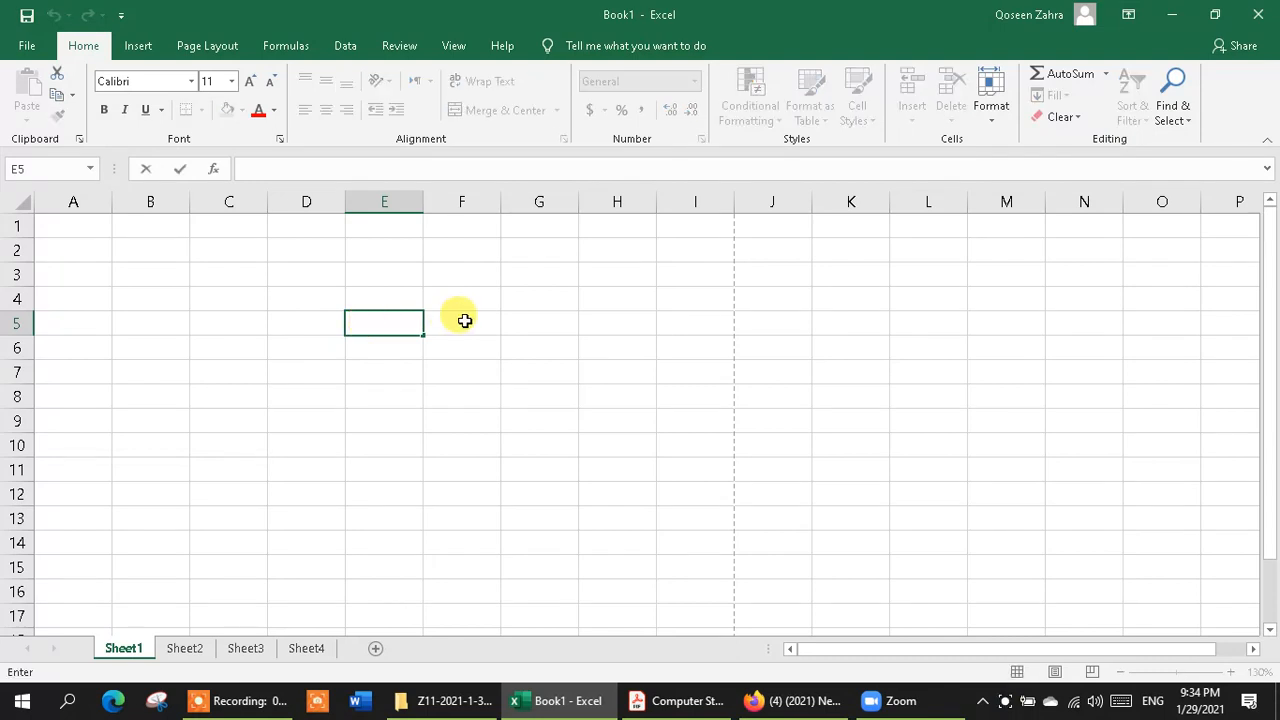
type("65536")
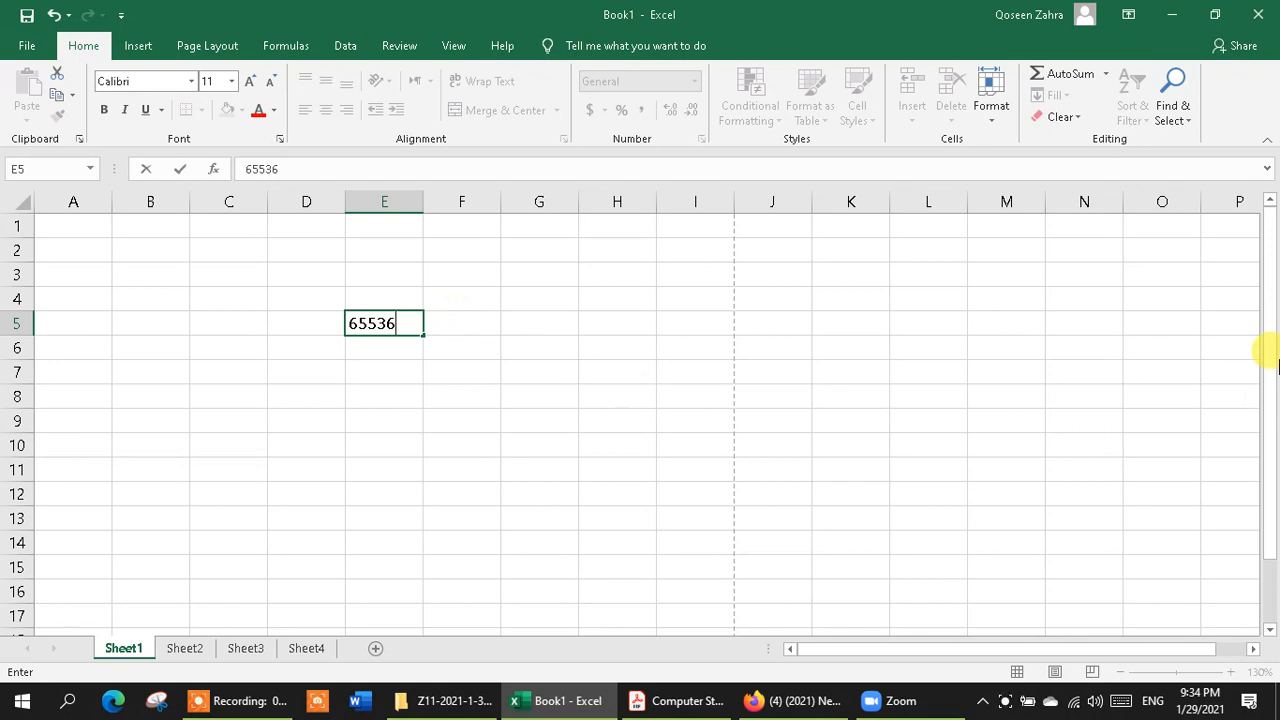
left_click(1174, 588)
Move down column O to cell O34 to show how the rows continue.
key("Down")
key("Down")
key("Down")
key("Down")
key("Down")
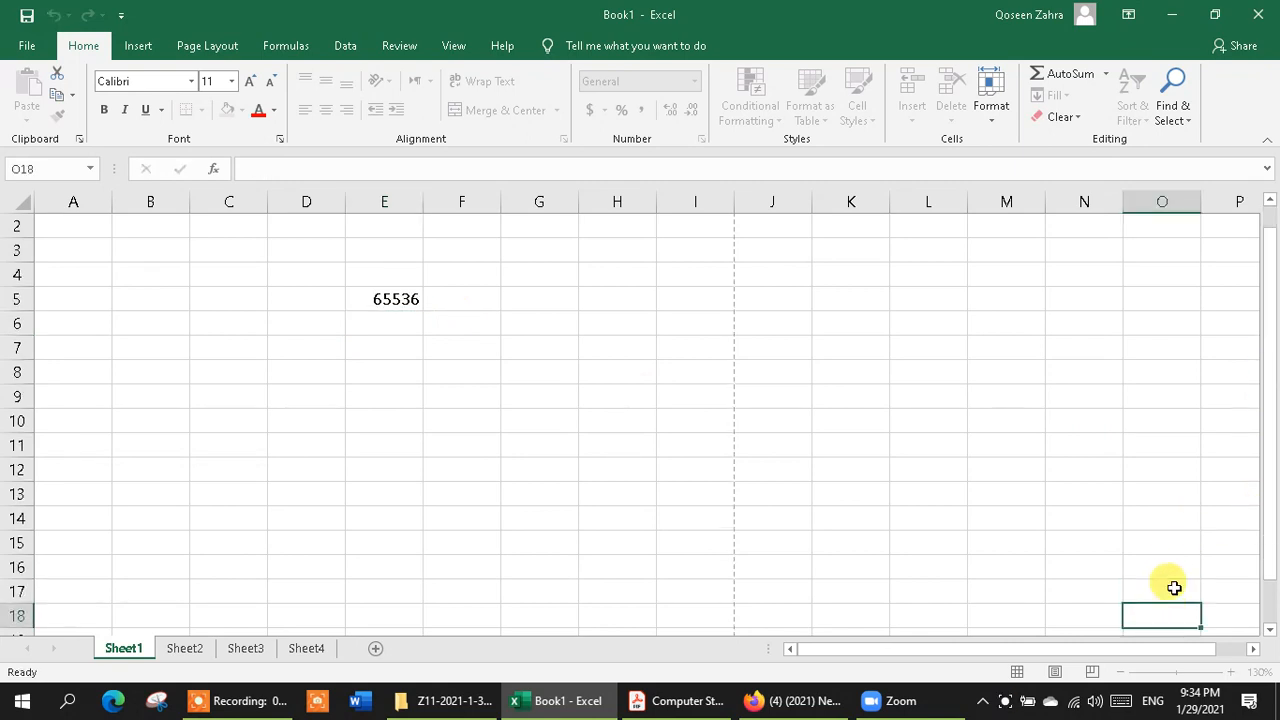
key("Down")
key("Down")
key("Down")
key("Down")
key("Down")
key("Down")
key("Down")
key("Down")
key("Down")
key("Down")
key("Down")
key("Down")
key("Down")
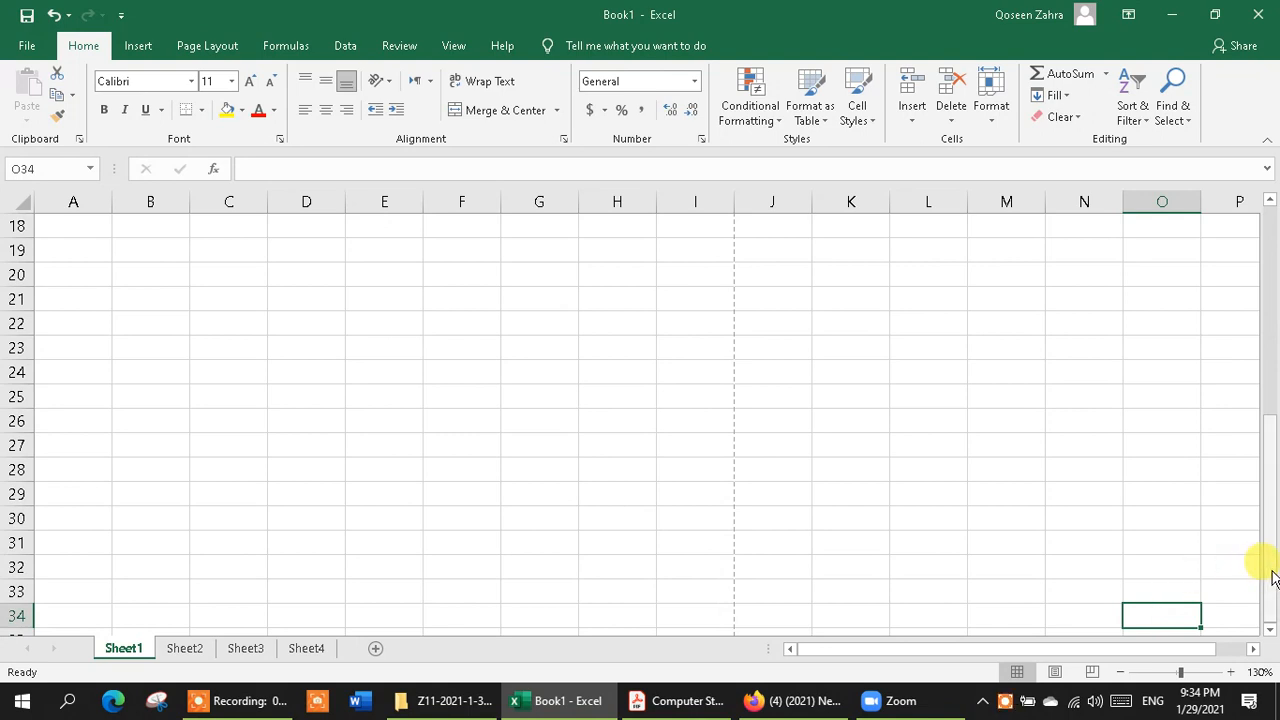
Delete the number 65536 from cell E5.
left_click(1273, 247)
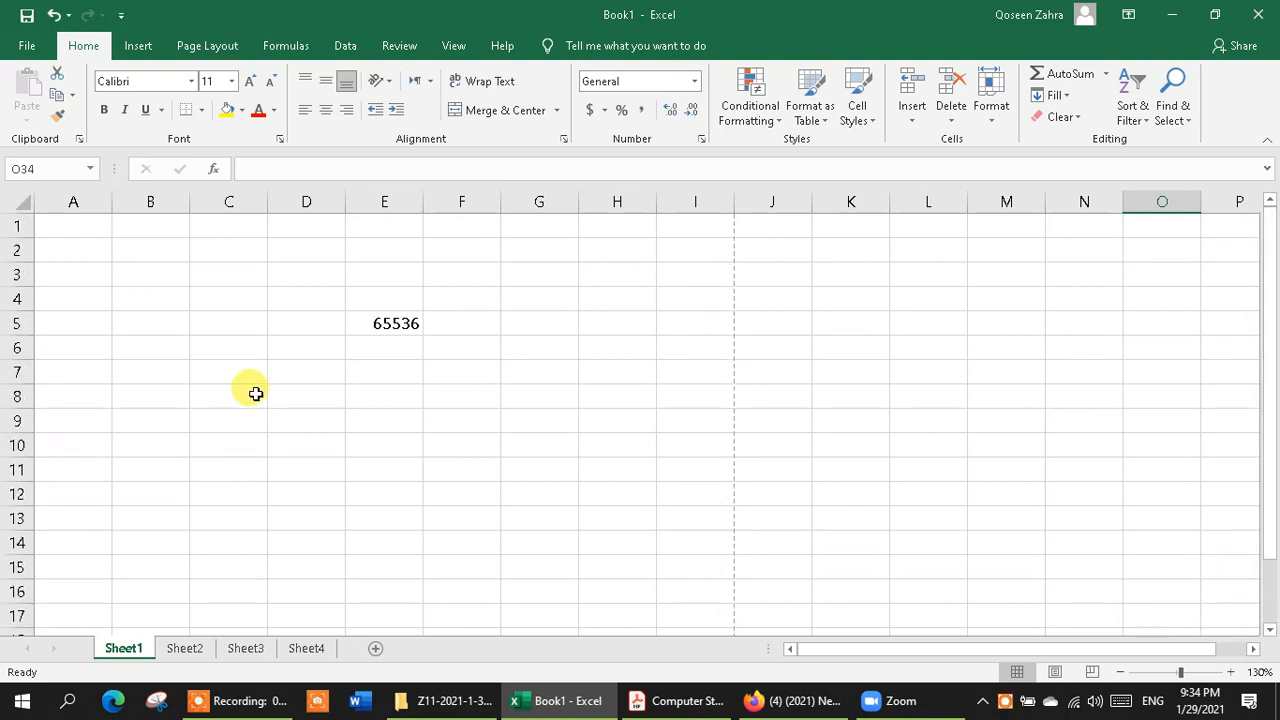
double_click(398, 321)
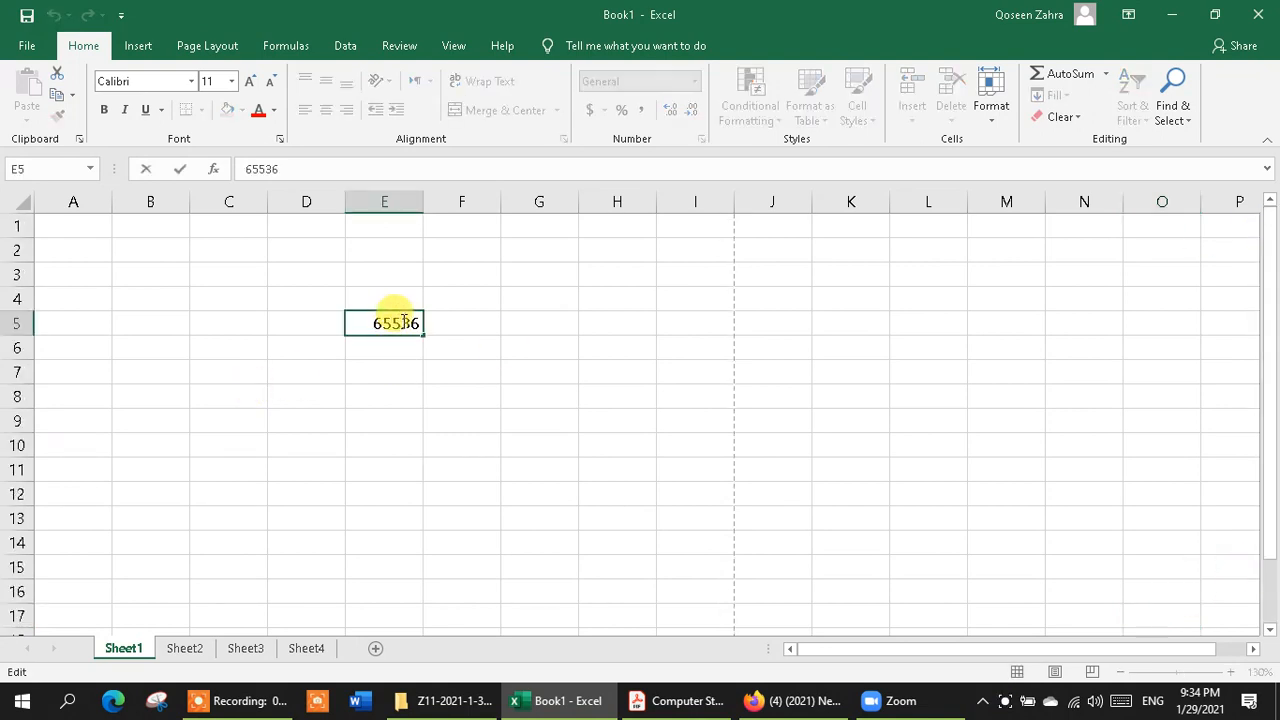
left_click_drag(421, 322, 330, 322)
key("BackSpace")
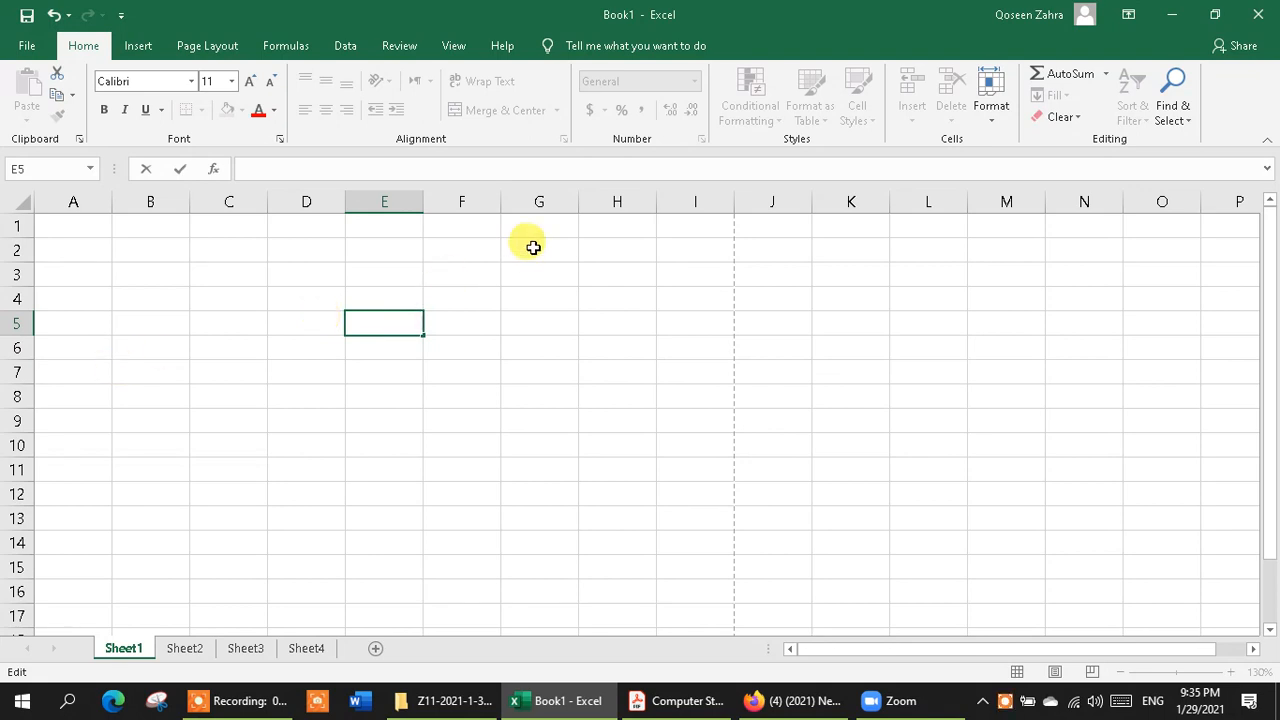
Start the formula =A1 in cell D1 using a reference to cell A1, and cancel the entry.
left_click(295, 229)
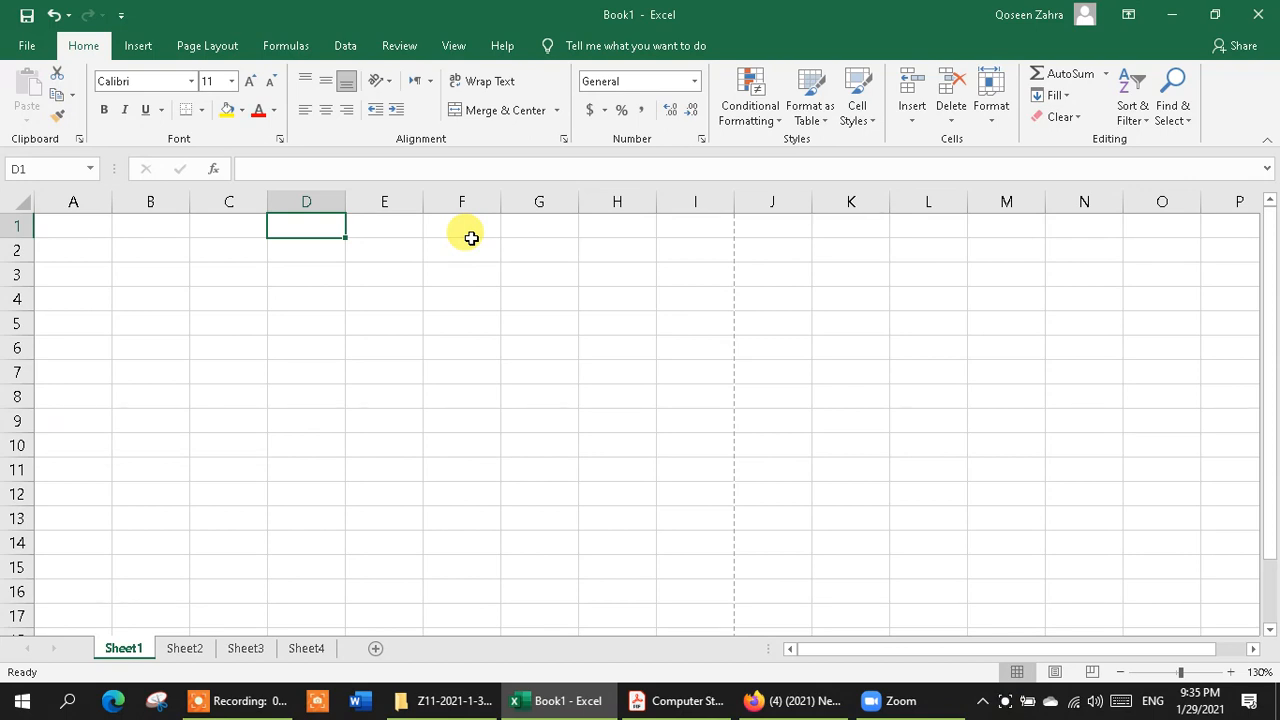
left_click(313, 162)
type("=")
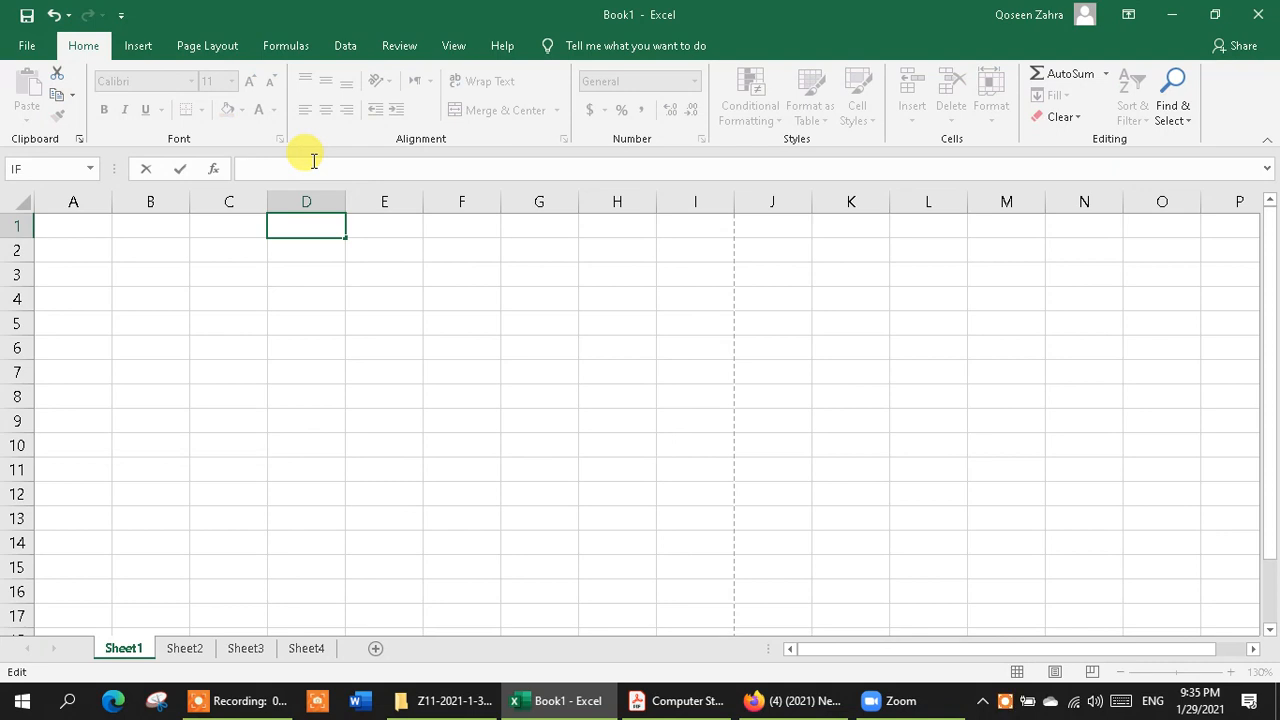
type("===")
key("BackSpace")
key("BackSpace")
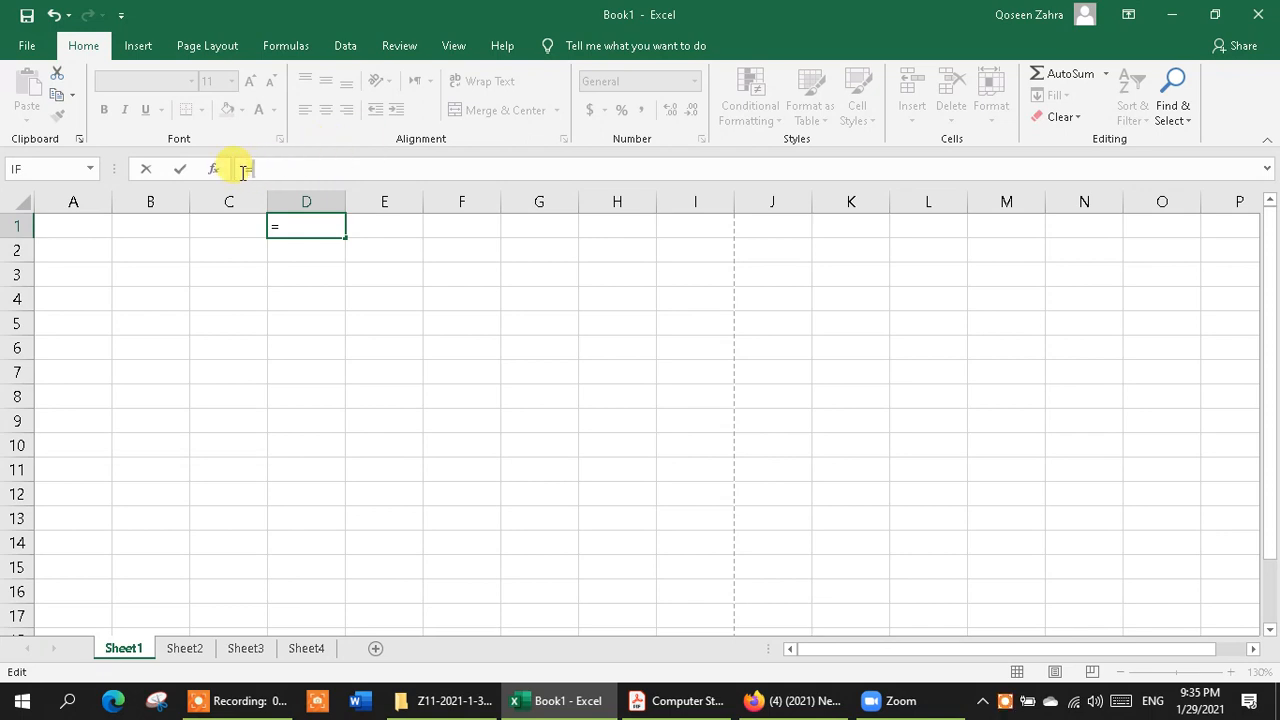
left_click_drag(243, 170, 300, 166)
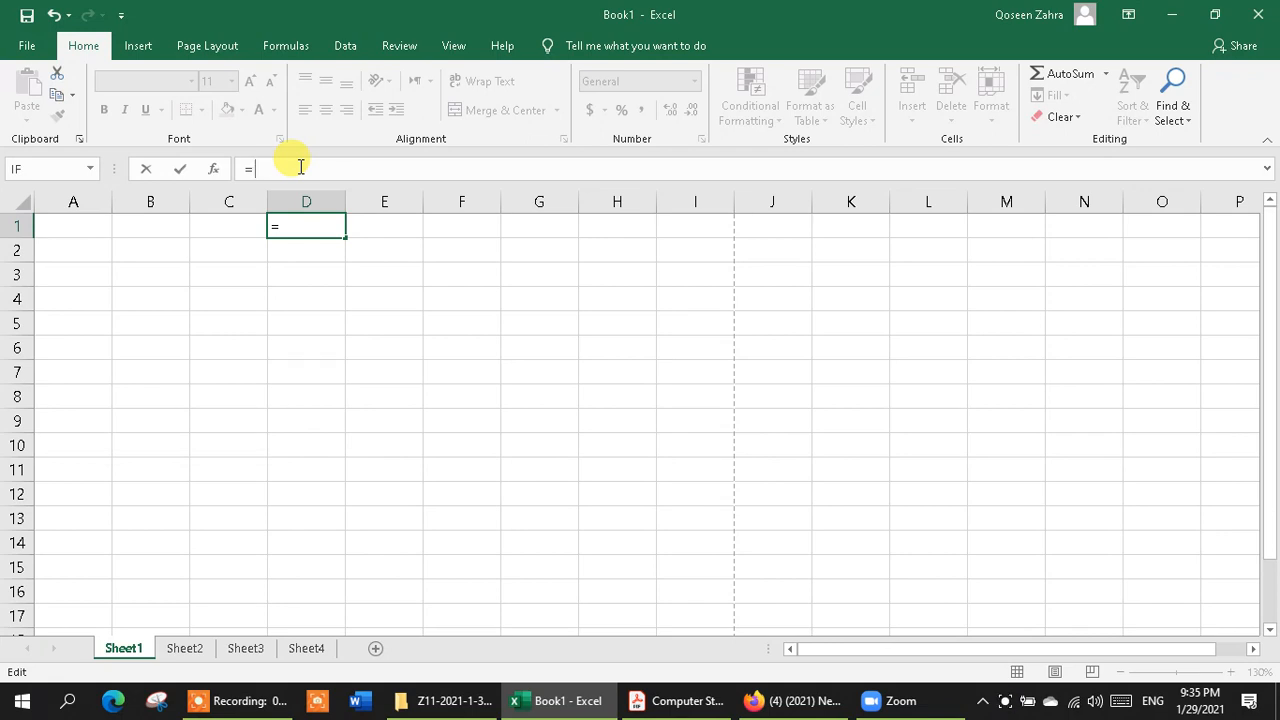
left_click(82, 227)
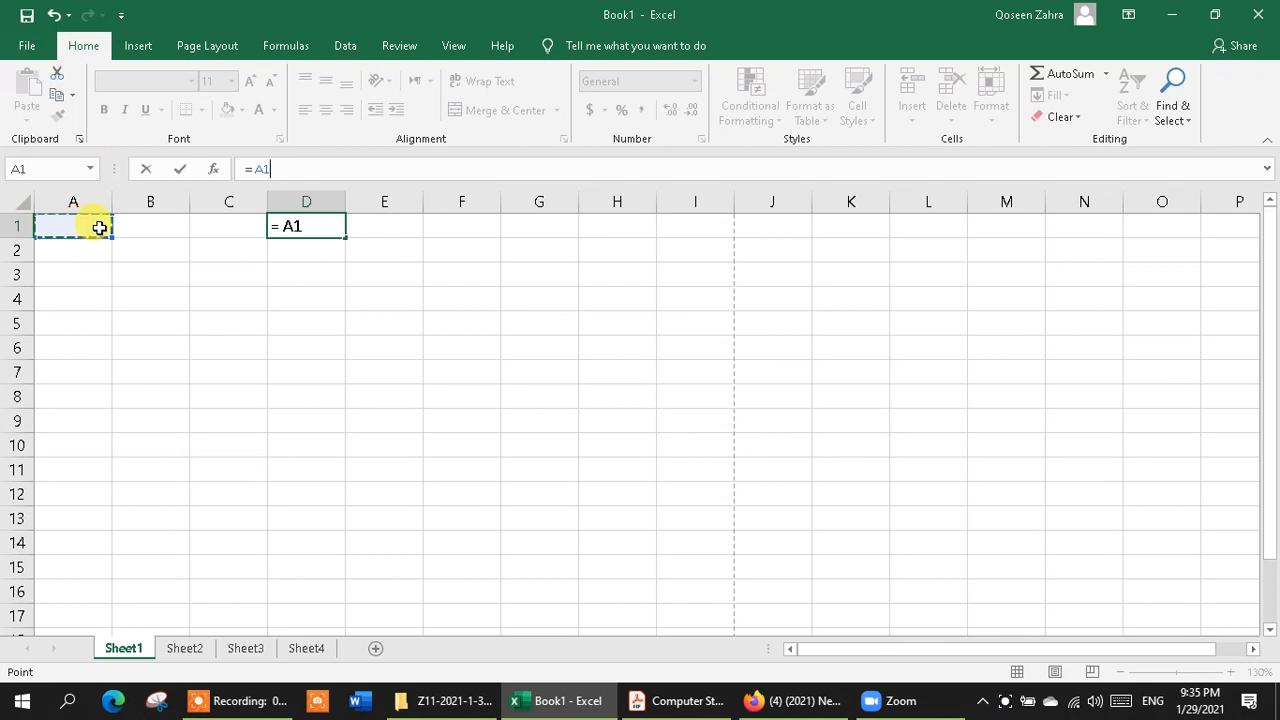
left_click_drag(306, 225, 270, 224)
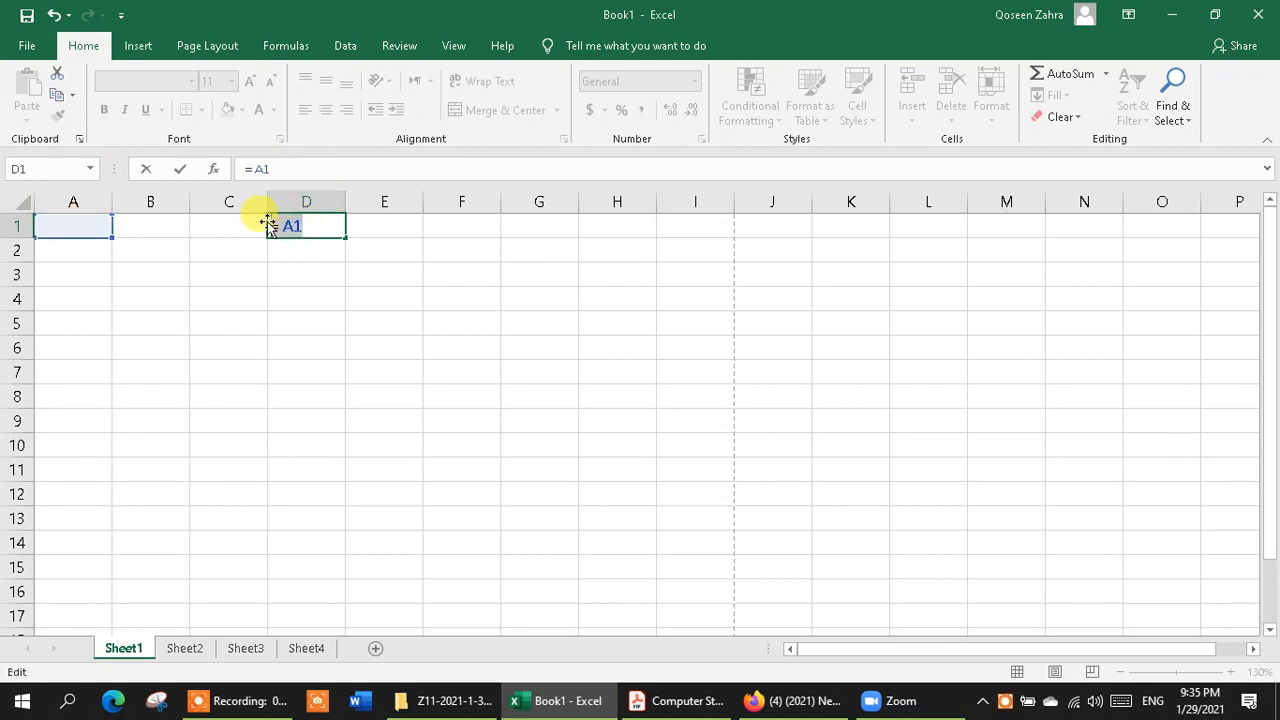
key("Escape")
Enter the text "Practice on Excel" in cell A1.
left_click(67, 227)
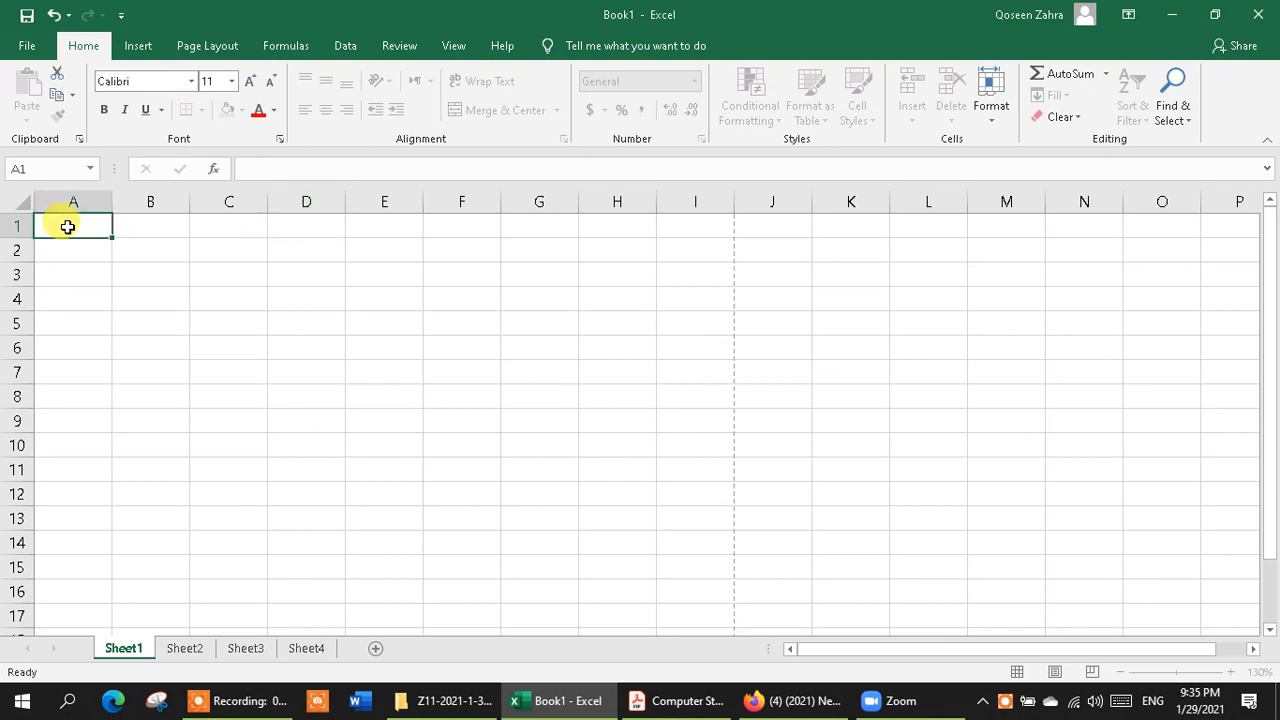
double_click(67, 227)
left_click(93, 290)
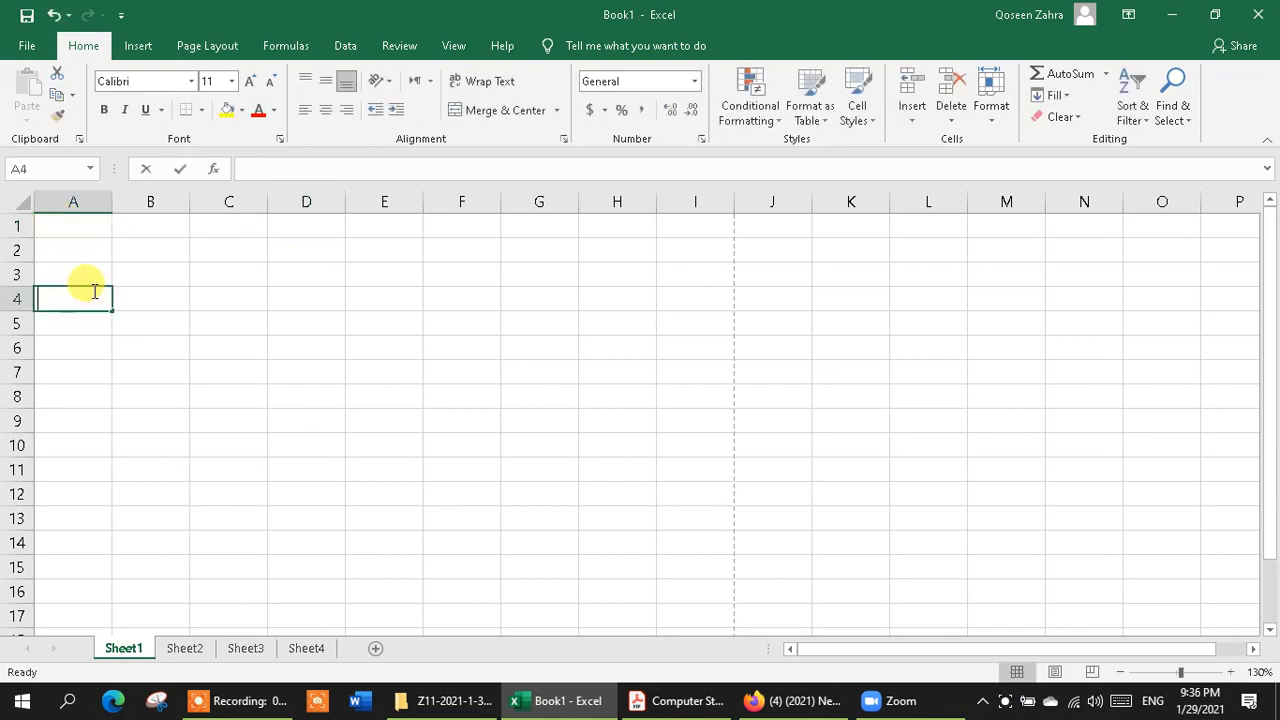
double_click(93, 290)
double_click(89, 227)
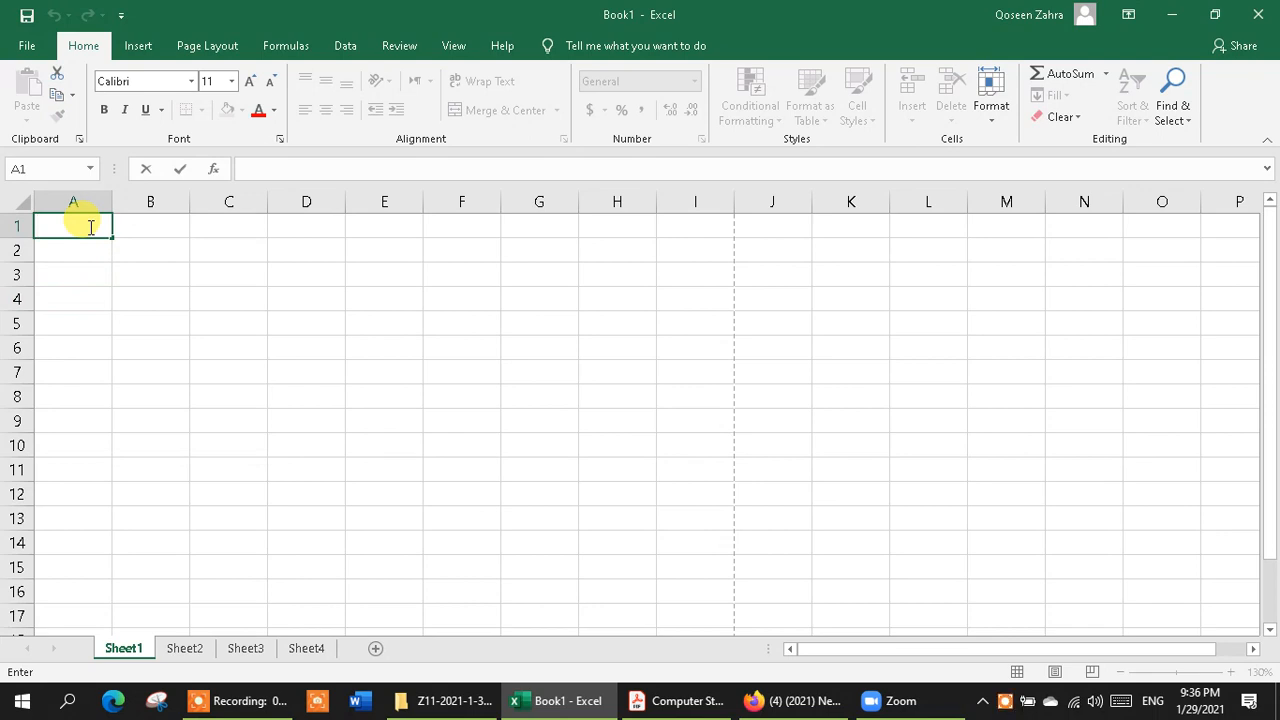
type("Practice")
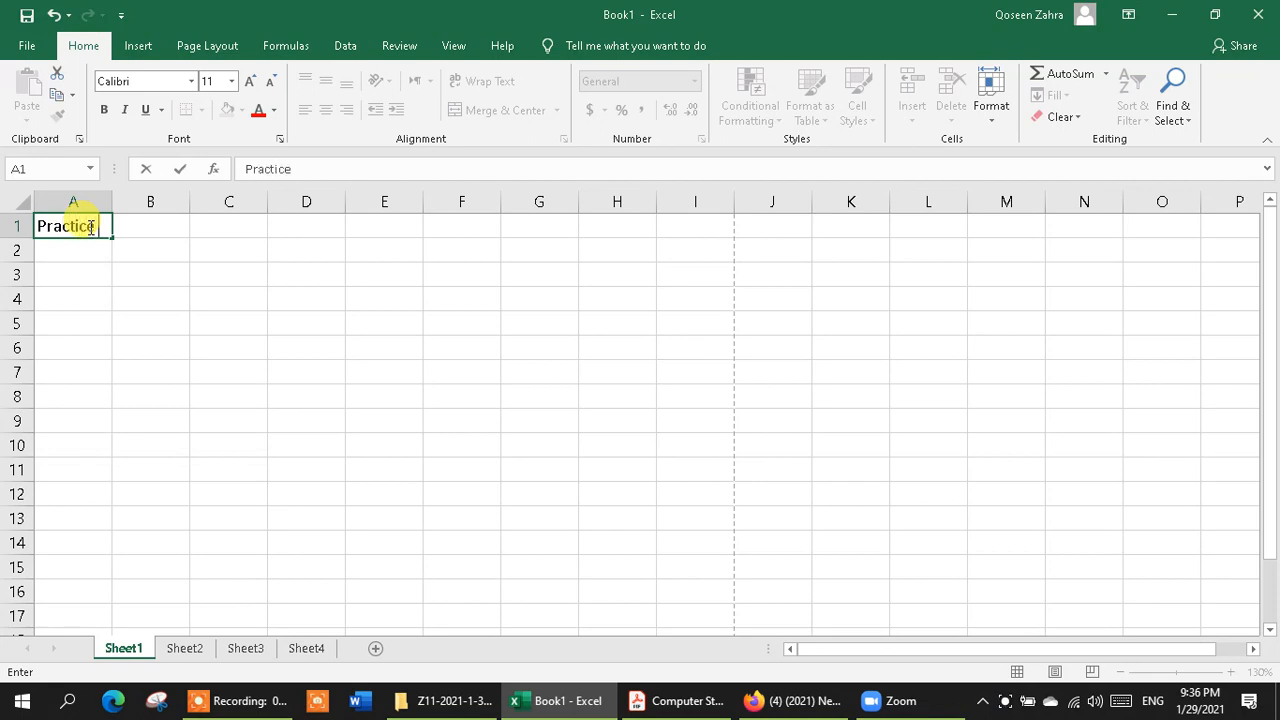
type(" on Excel")
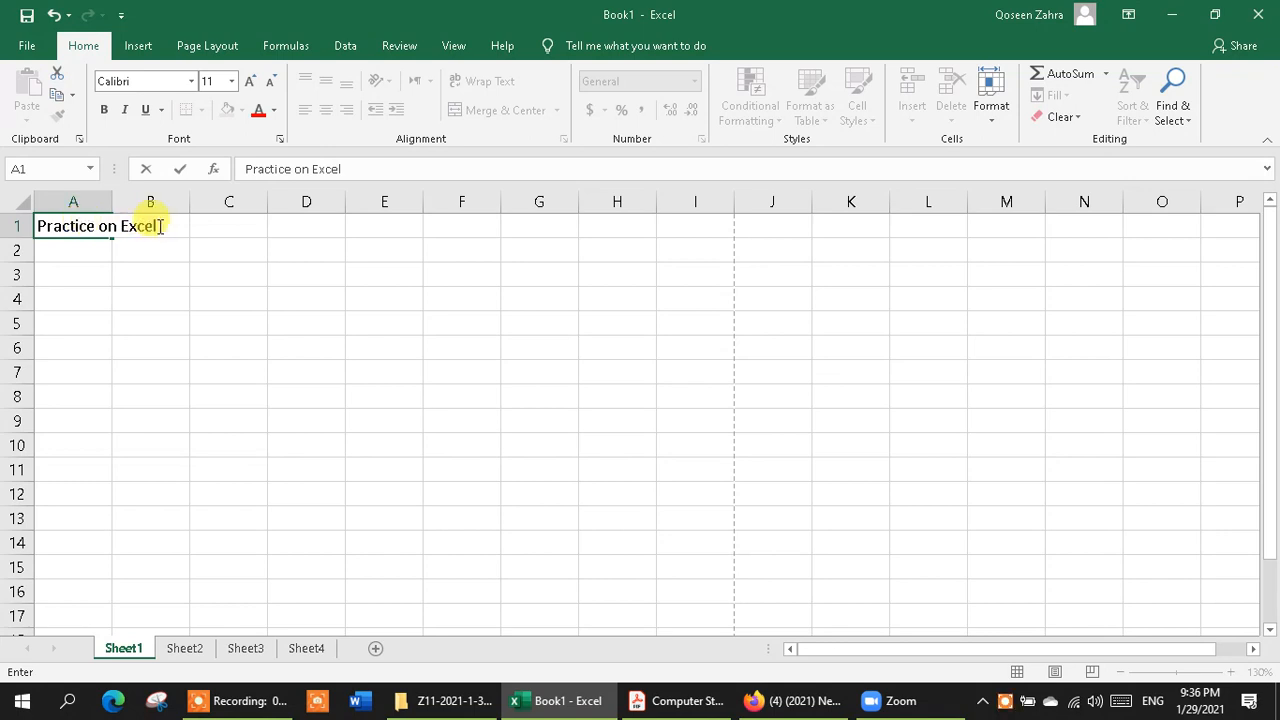
Widen column A to about twice its width so the text in A1 fits inside the cell.
left_click(113, 204)
left_click(232, 246)
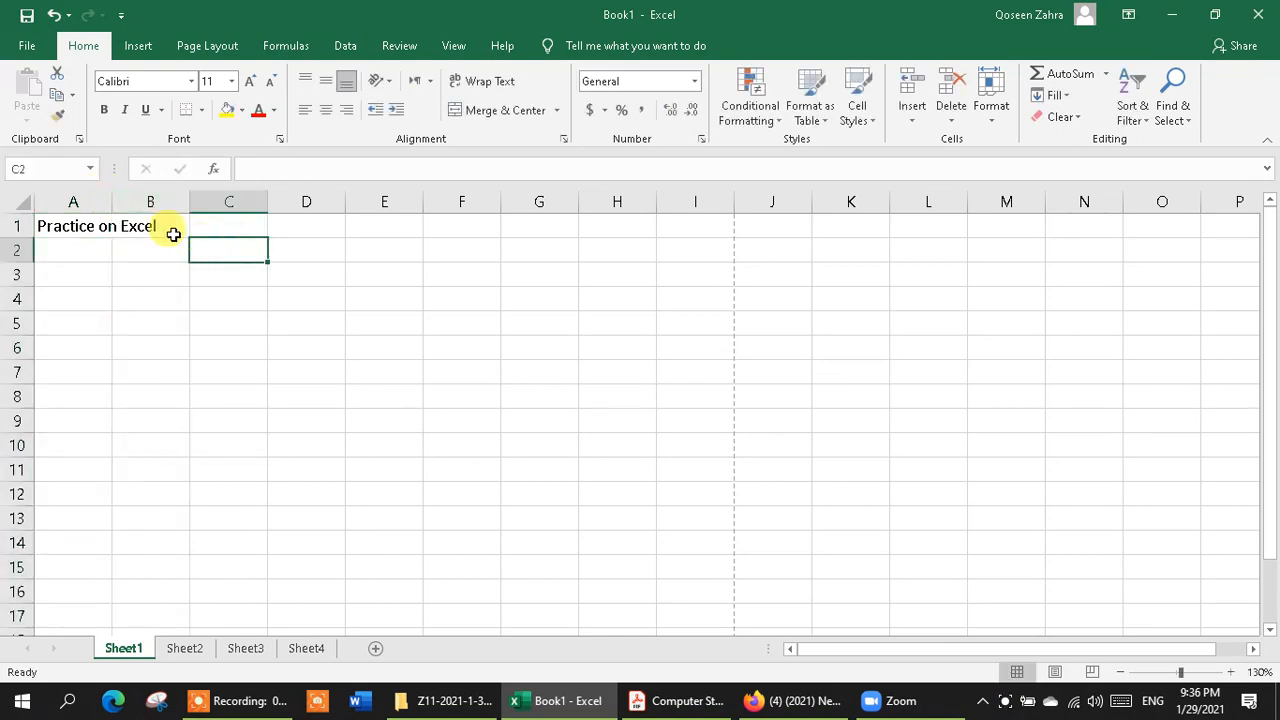
left_click_drag(112, 197, 189, 191)
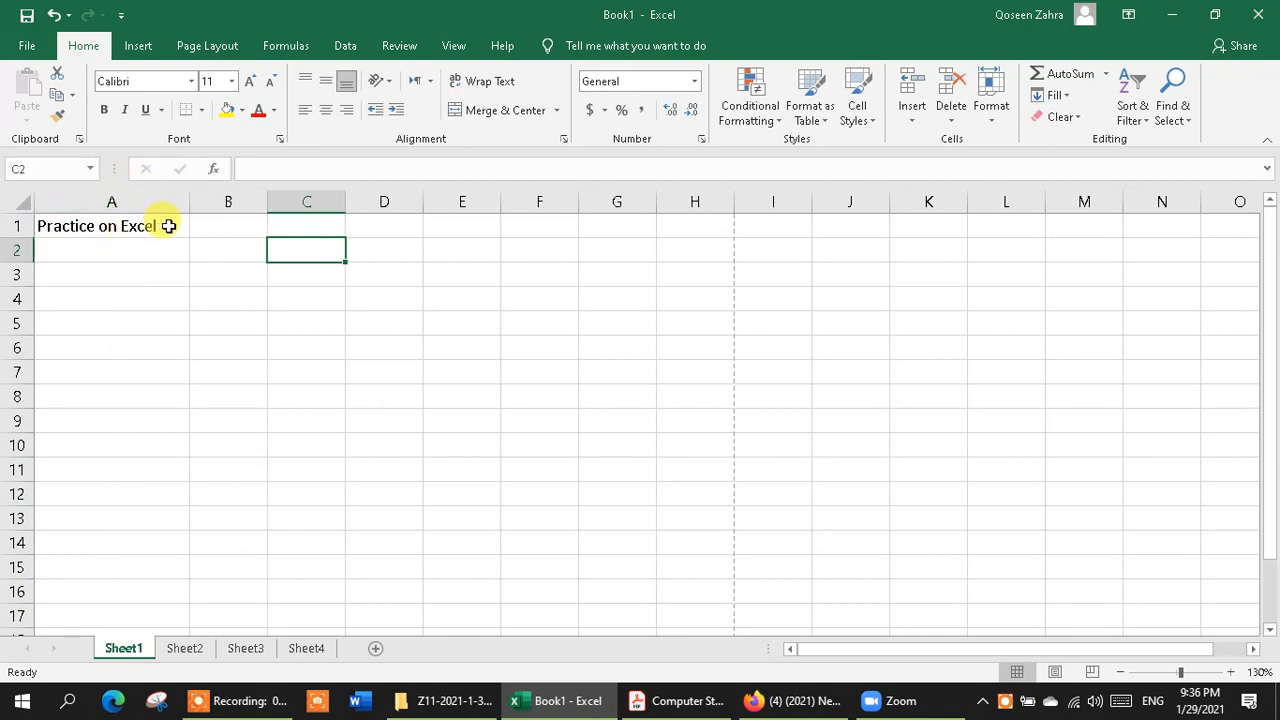
Fill the text of cell A1 across row 1 to cell F1, and undo the fill.
left_click(41, 218)
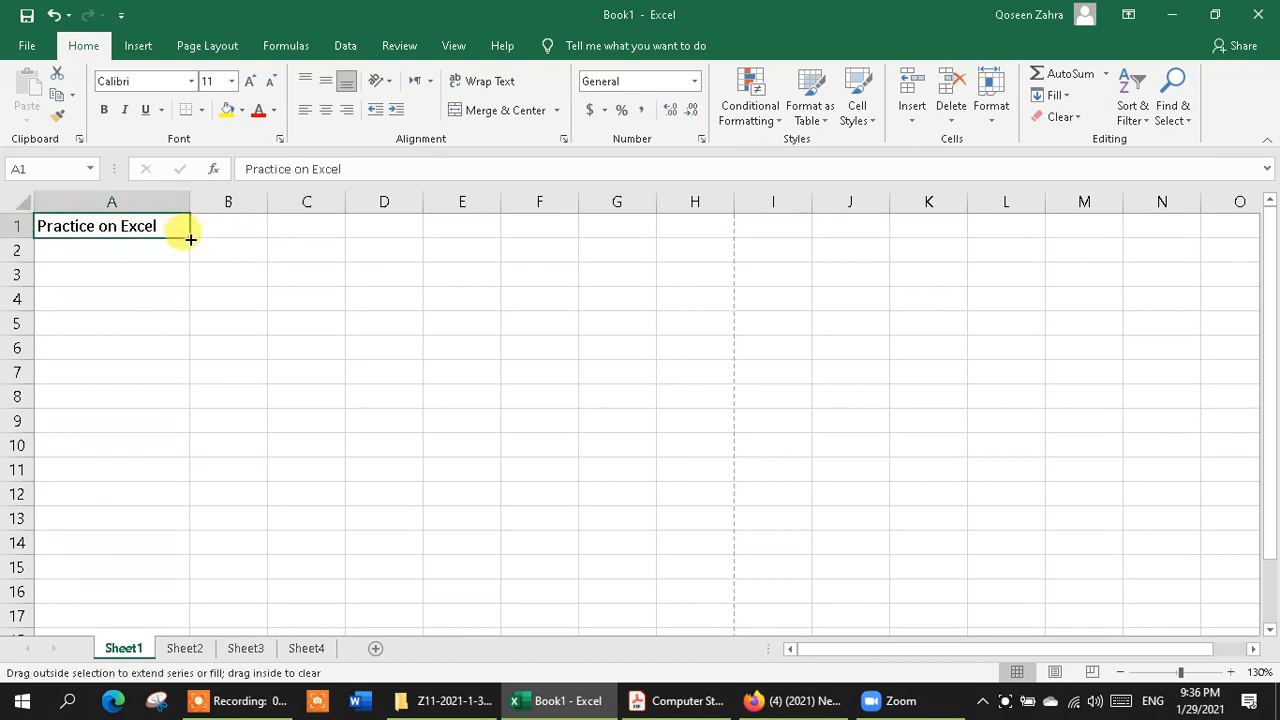
left_click(114, 276)
left_click(102, 229)
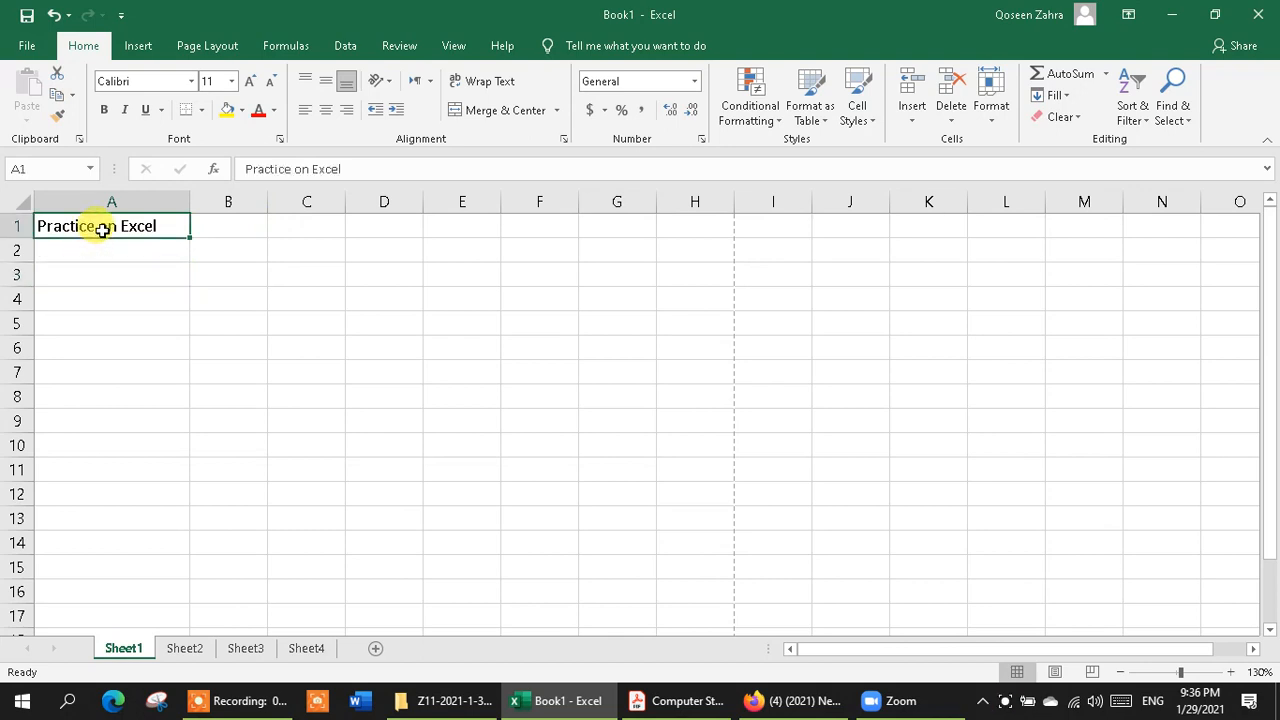
left_click(194, 273)
left_click(163, 227)
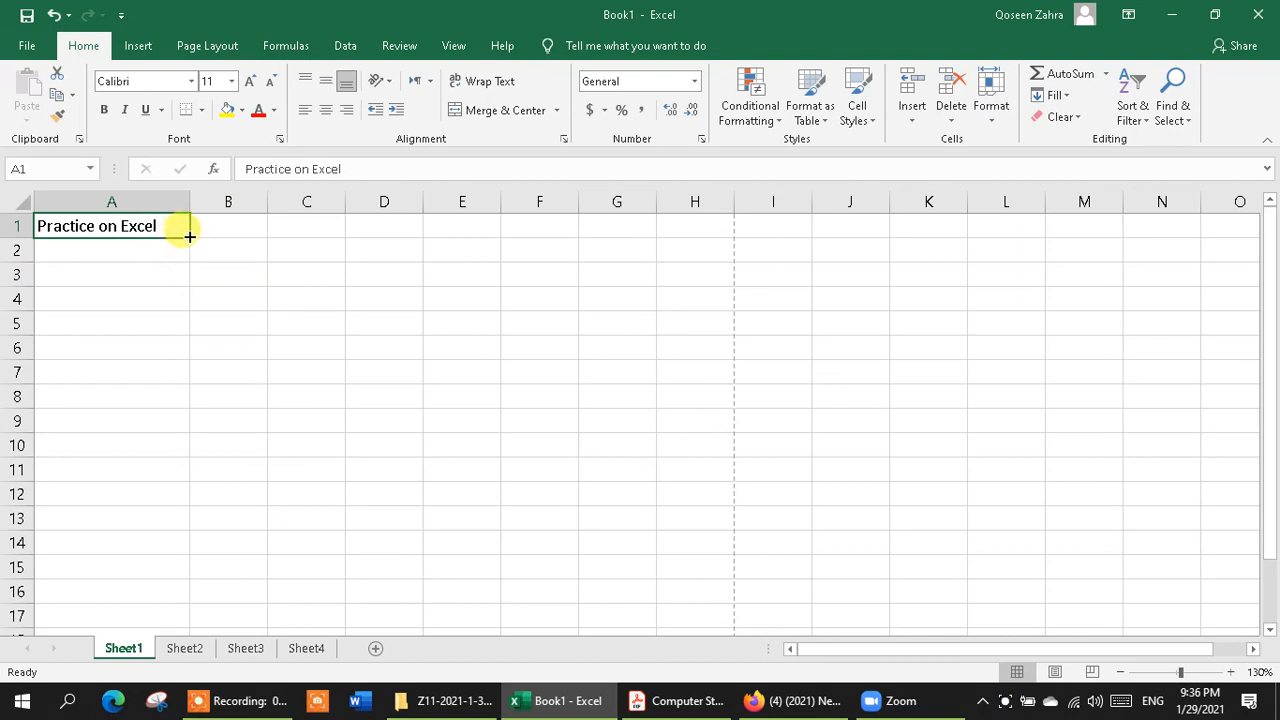
left_click_drag(189, 236, 594, 254)
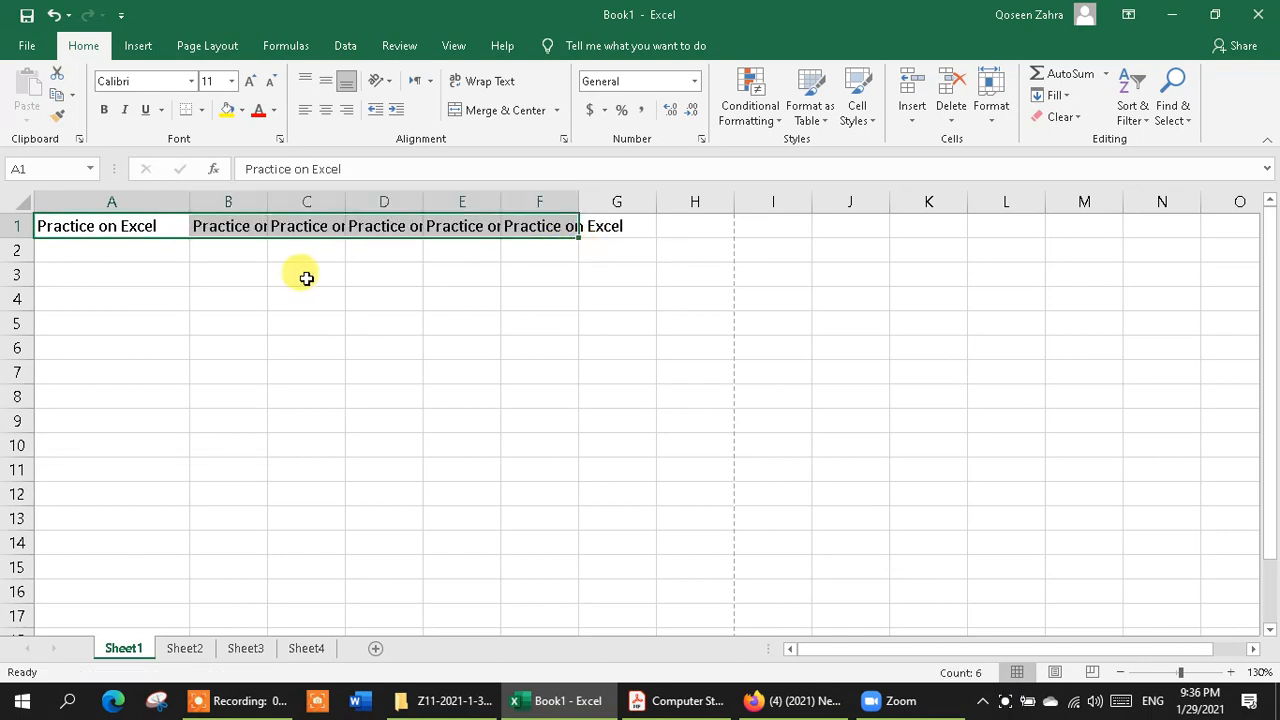
key("ctrl+z")
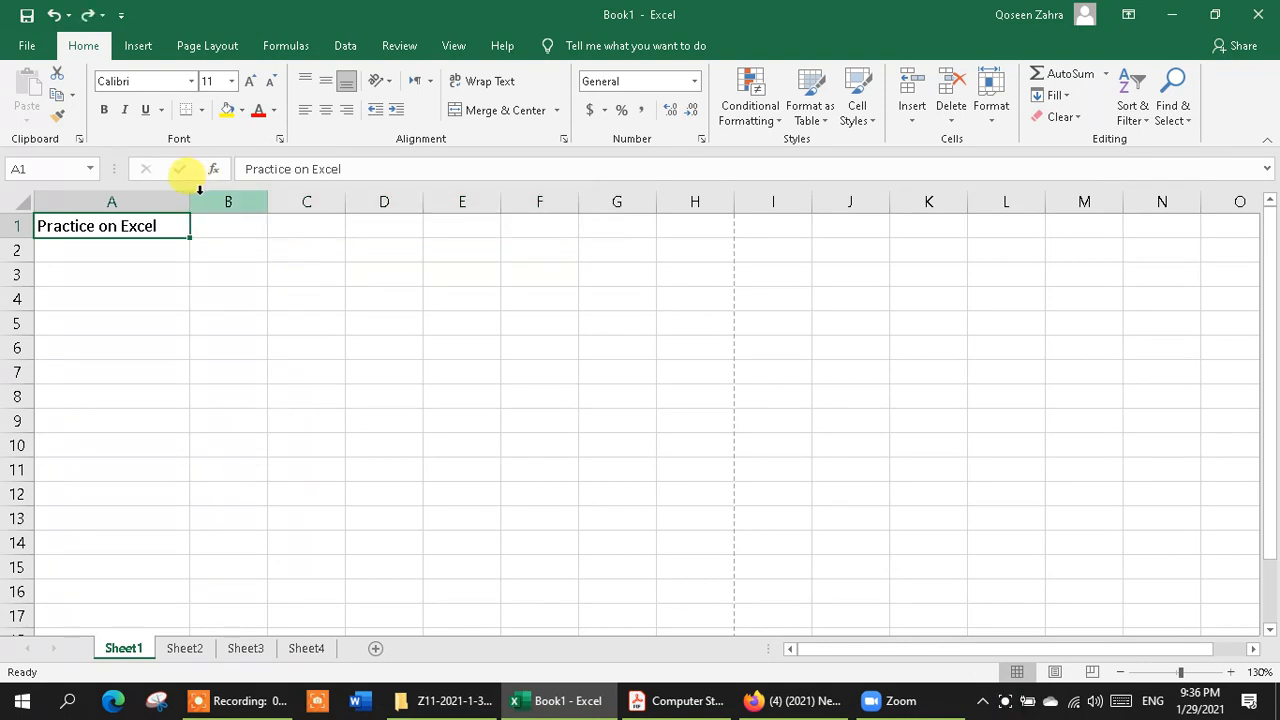
Fill the empty cell B1 across to E1, and select the range B1:E1.
left_click(186, 252)
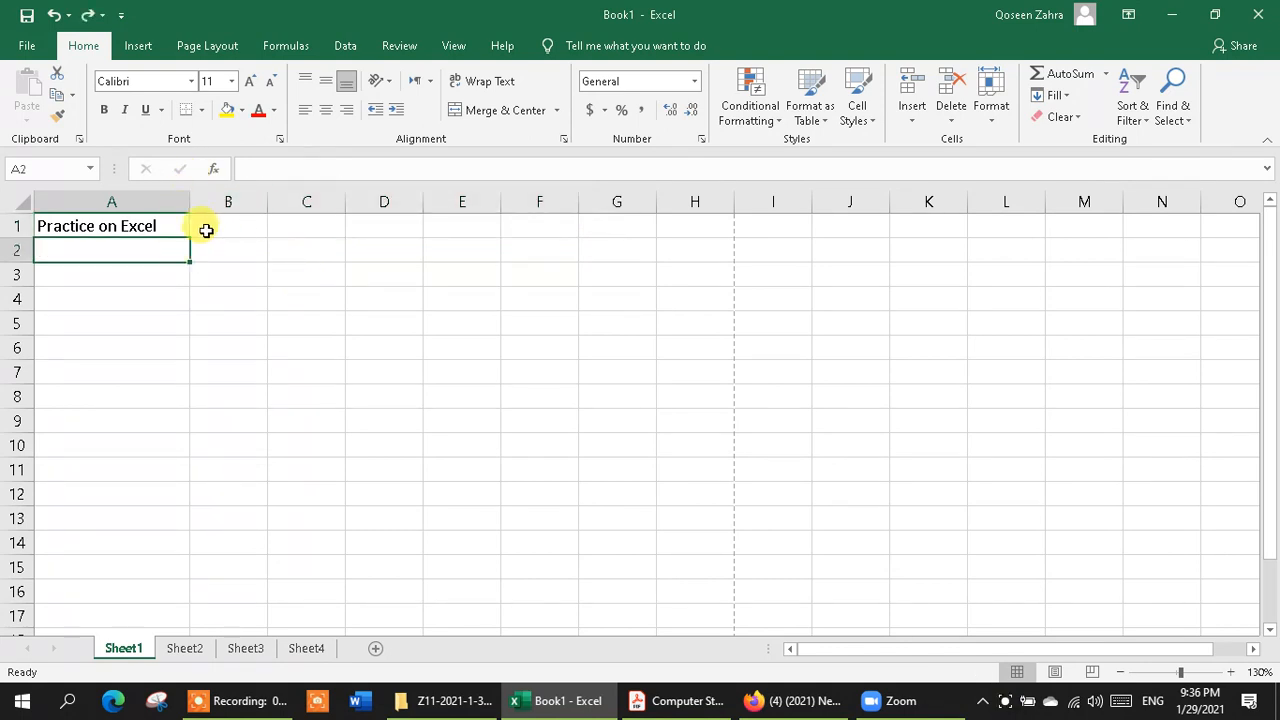
left_click(206, 226)
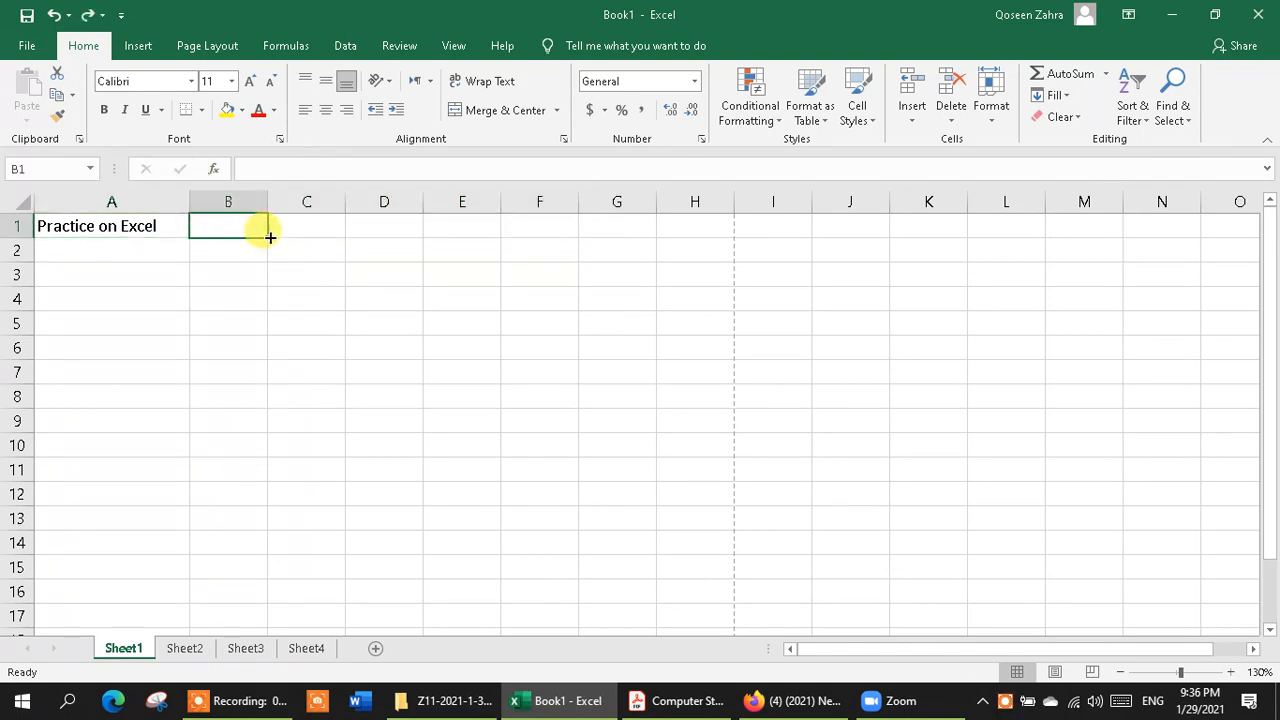
left_click_drag(267, 237, 474, 236)
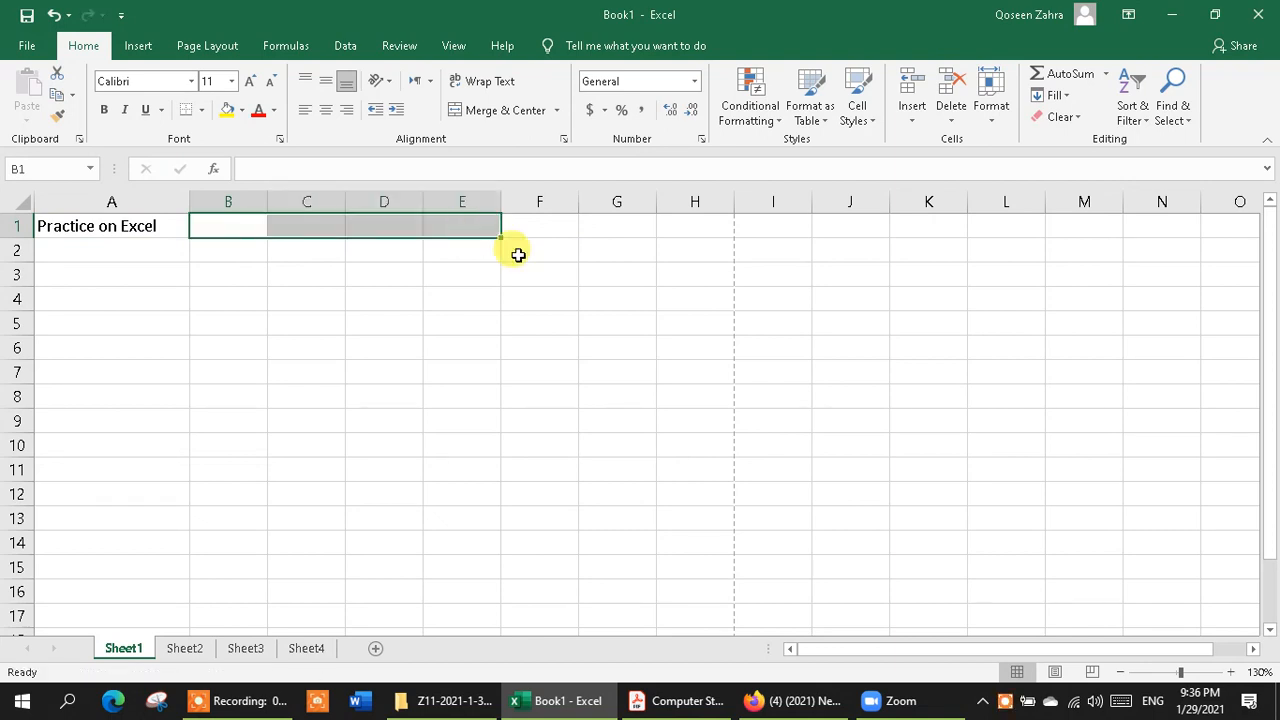
left_click(514, 251)
left_click_drag(205, 221, 504, 240)
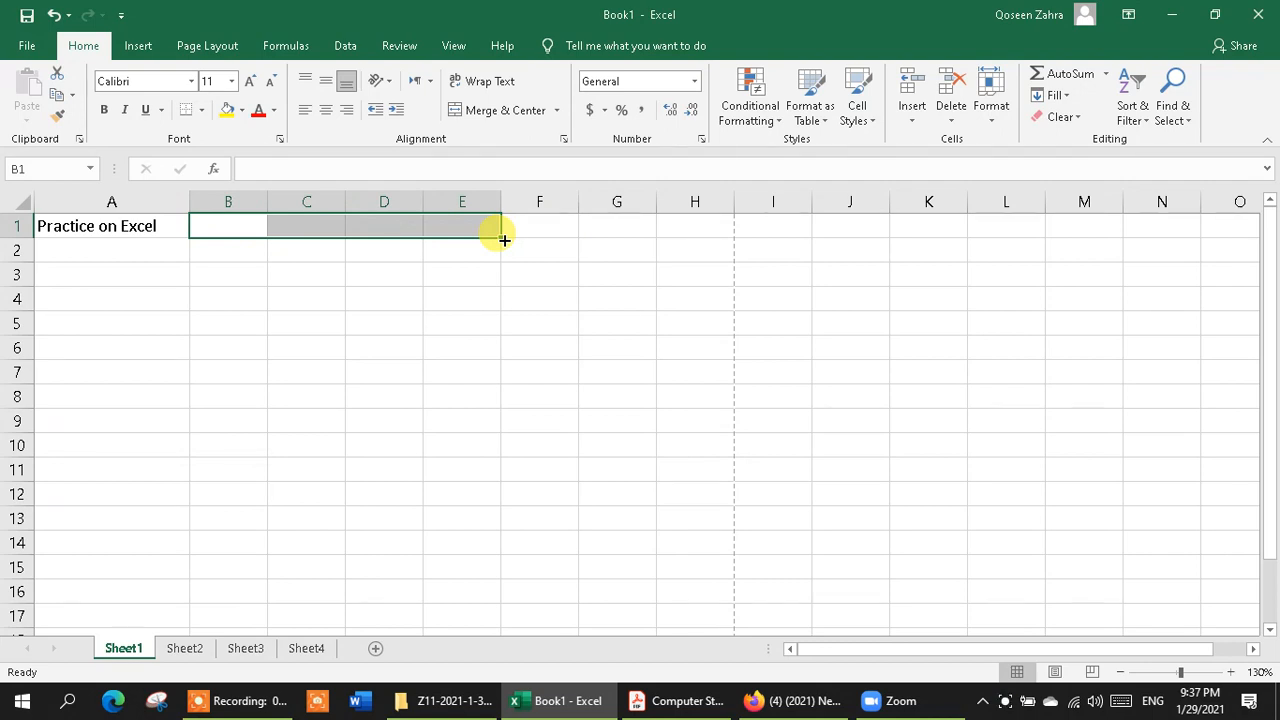
left_click(366, 316)
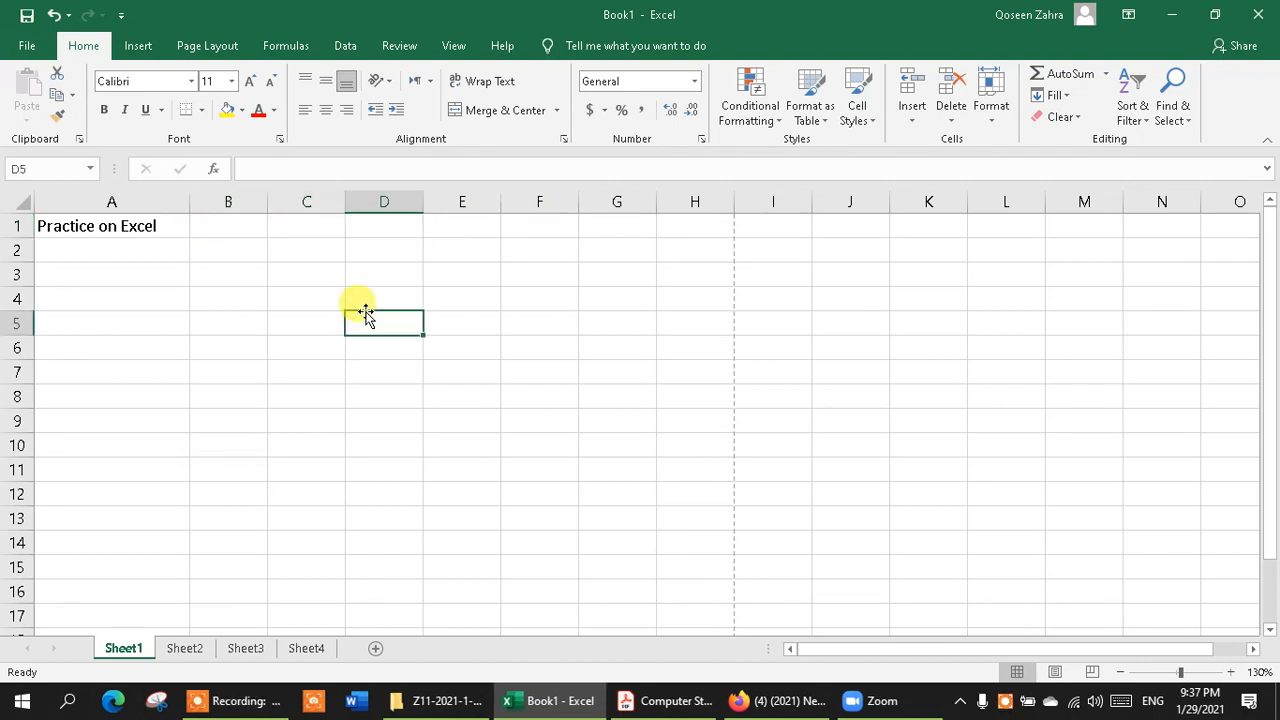
Fill the text of cell A1 across row 1 to D1 and down column A to A6.
left_click(101, 222)
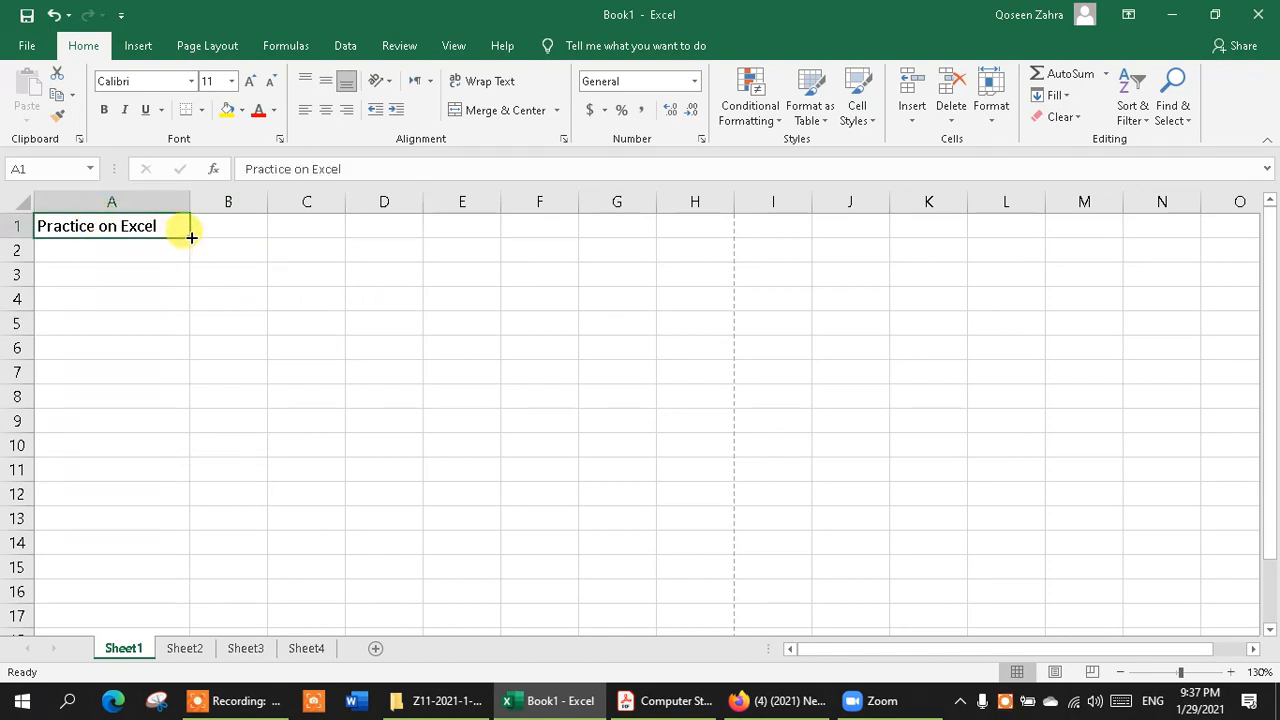
left_click_drag(191, 237, 400, 226)
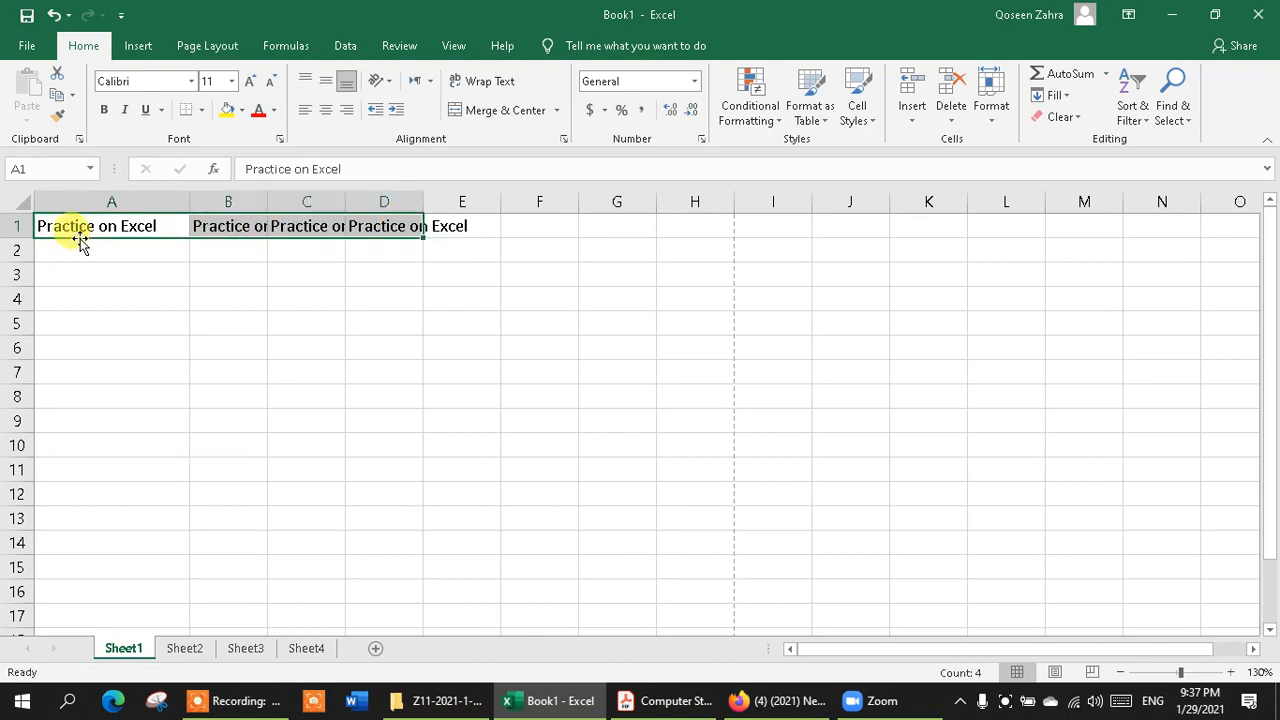
left_click(117, 226)
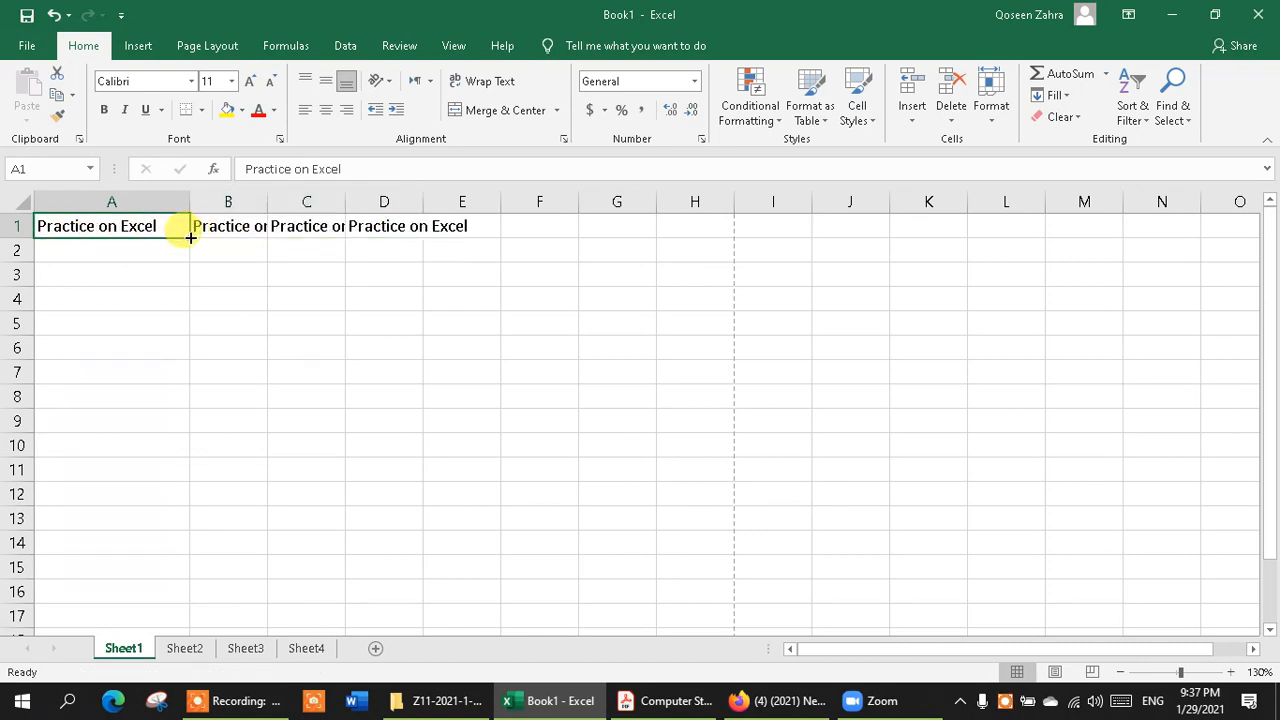
left_click_drag(190, 237, 180, 355)
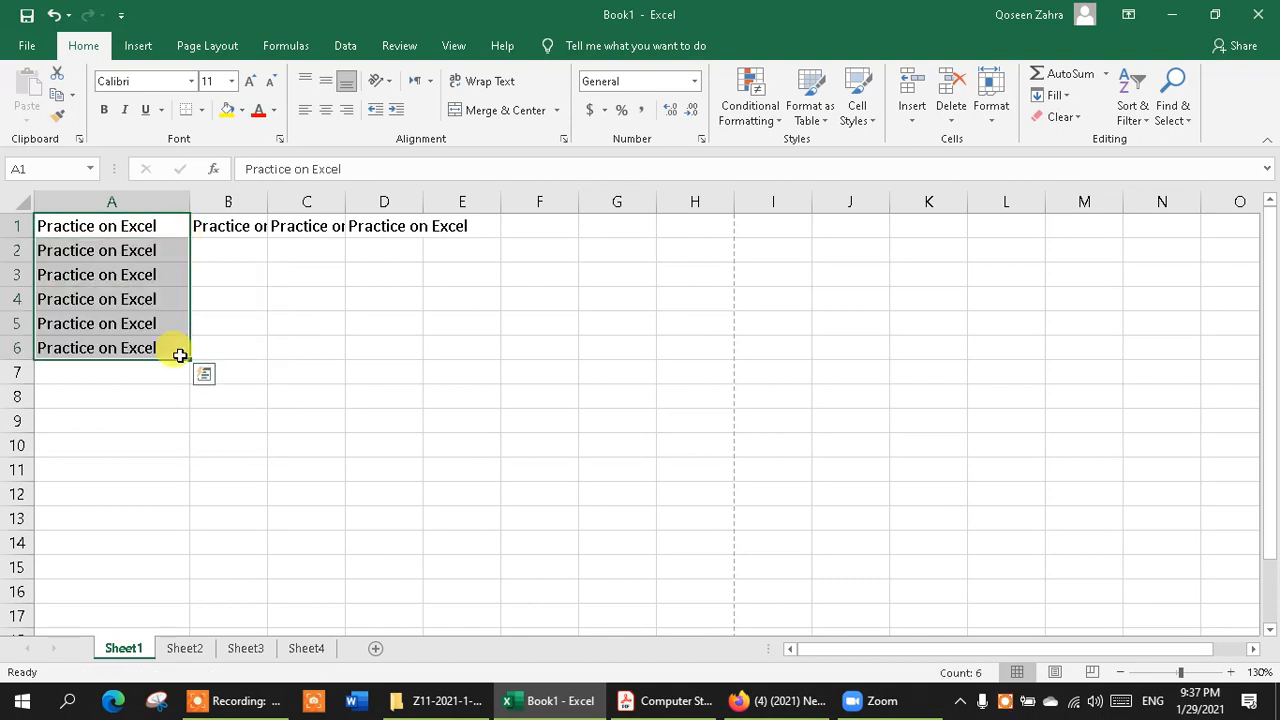
left_click(277, 339)
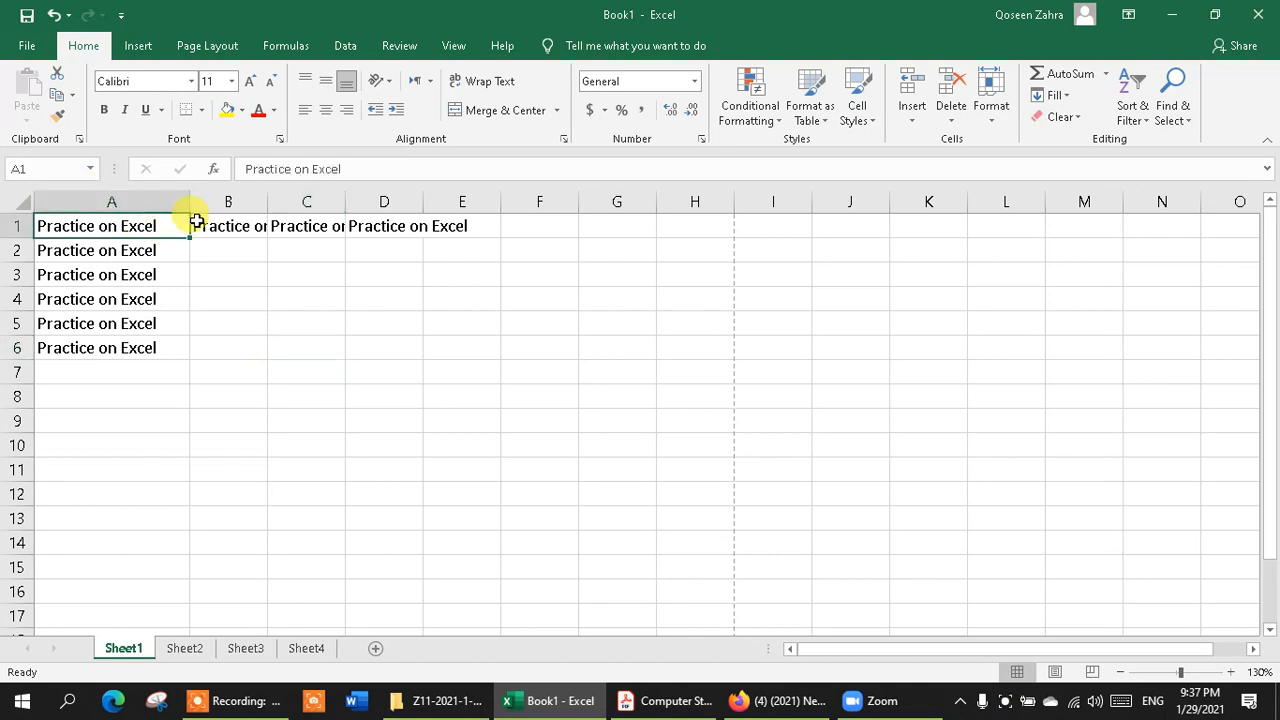
Merge and center the range A1:E1, keeping only the upper-left value, and select the merged cell.
left_click_drag(192, 220, 438, 222)
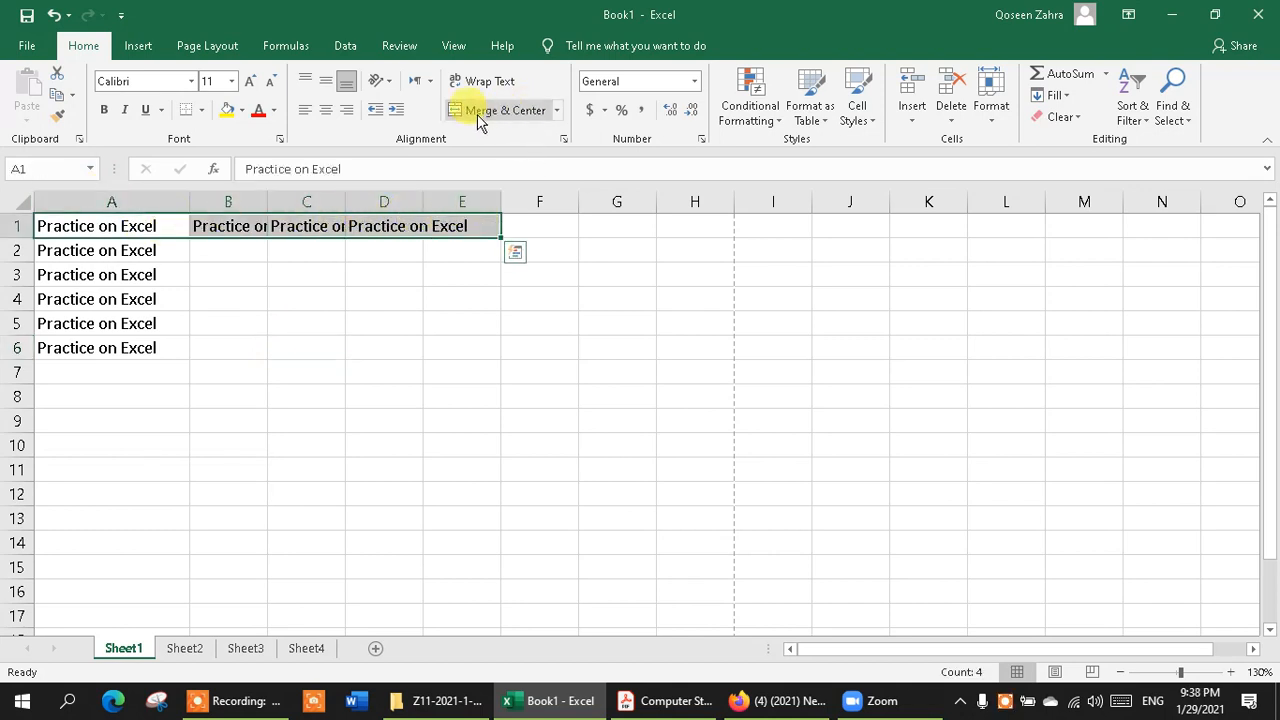
left_click(504, 115)
left_click(610, 404)
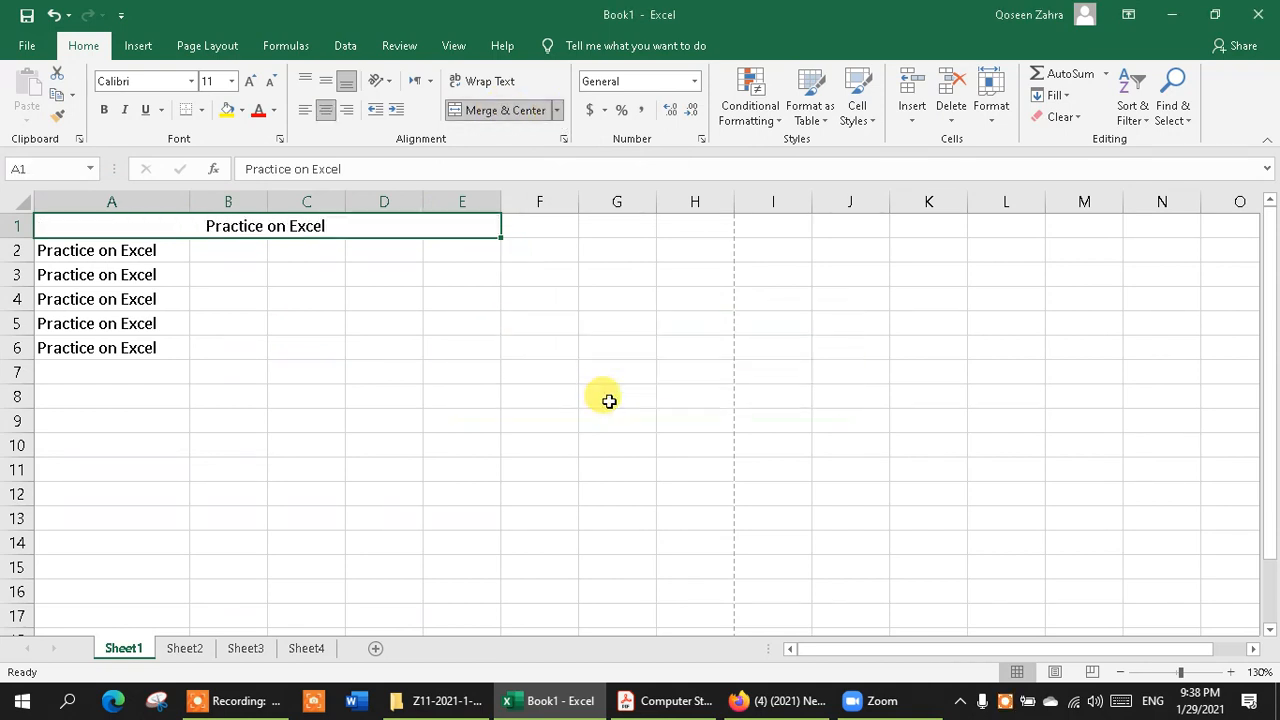
left_click(349, 323)
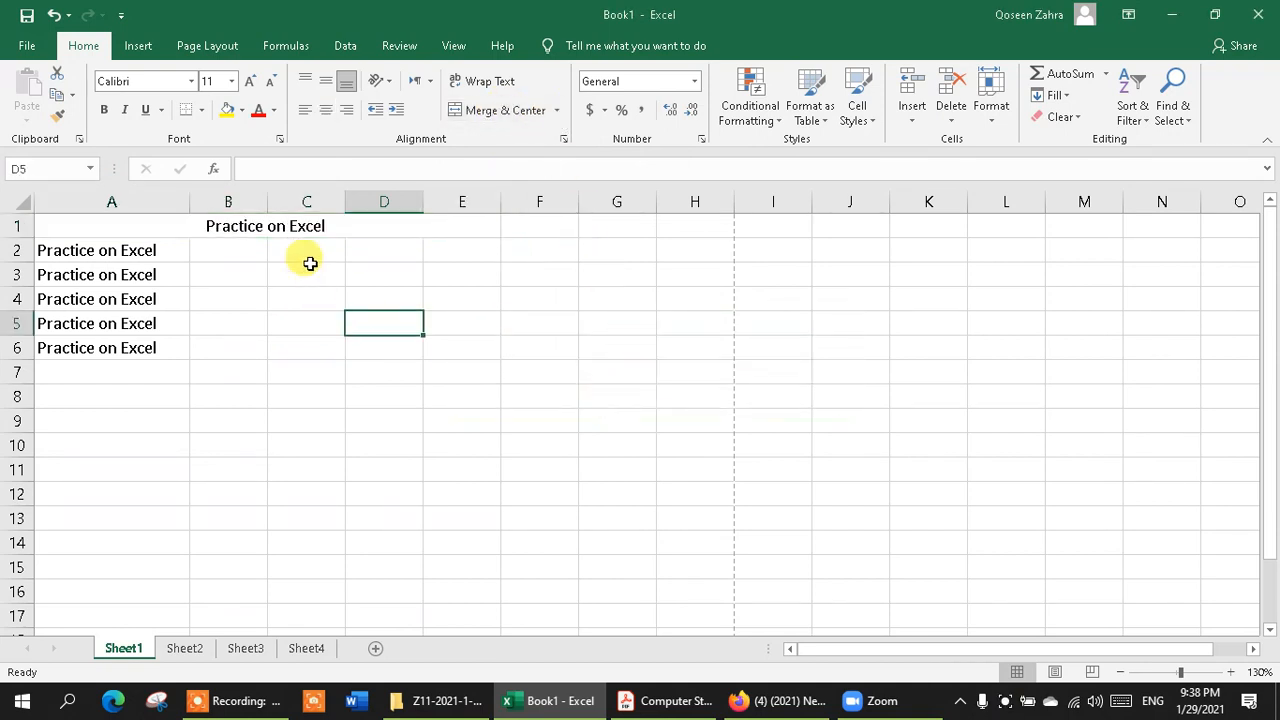
left_click(361, 233)
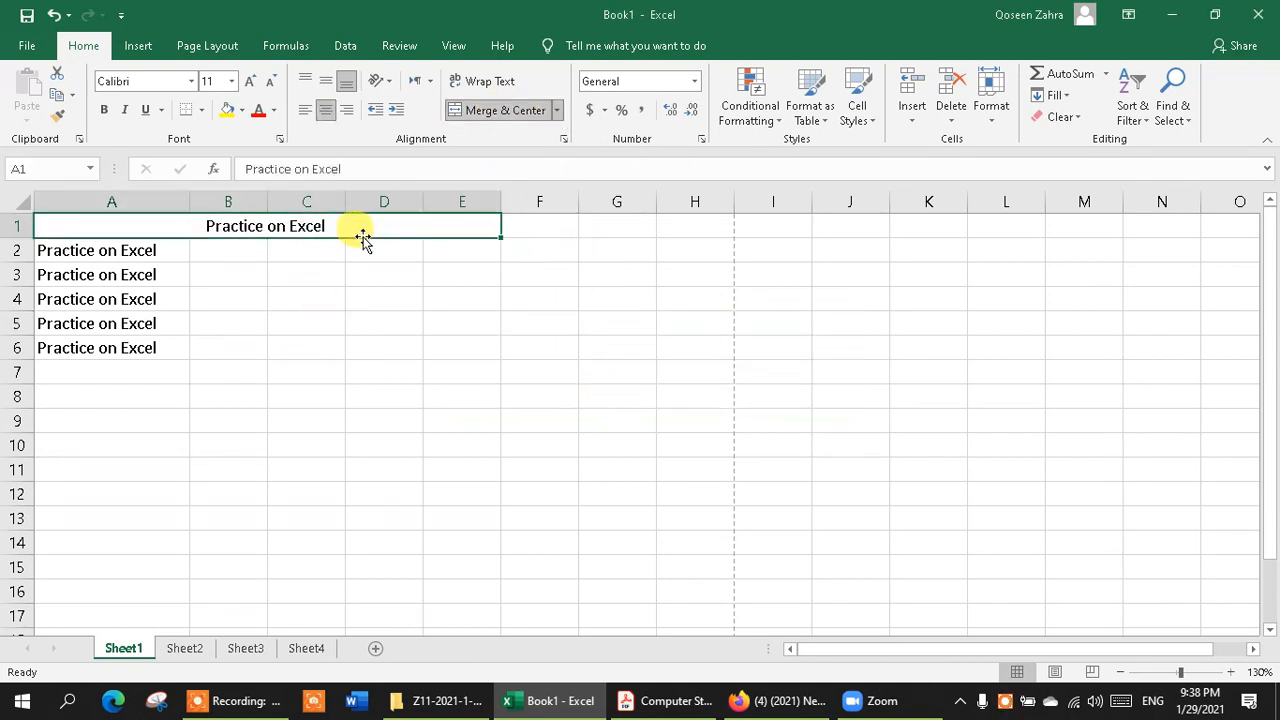
Try the Merge Across and Merge Cells options on the merged title cell A1:E1, and unmerge it.
left_click(557, 111)
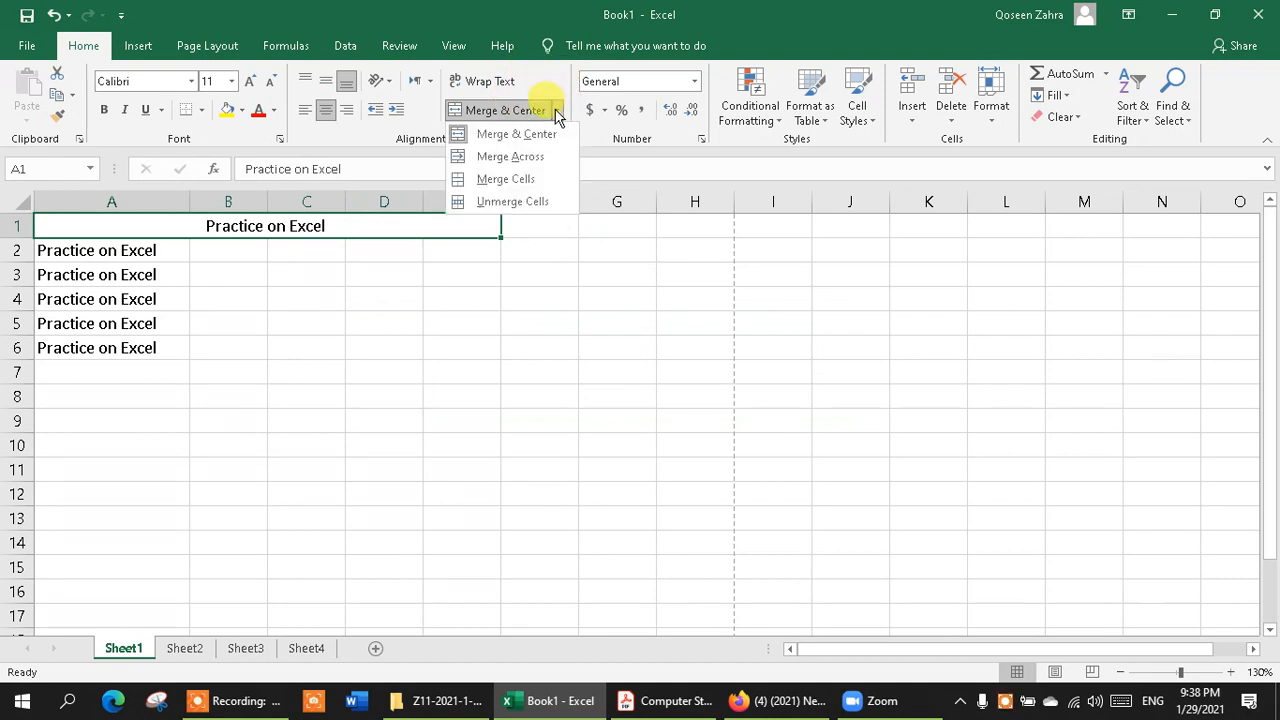
left_click(547, 158)
left_click(557, 111)
left_click(500, 178)
left_click(557, 110)
left_click(518, 198)
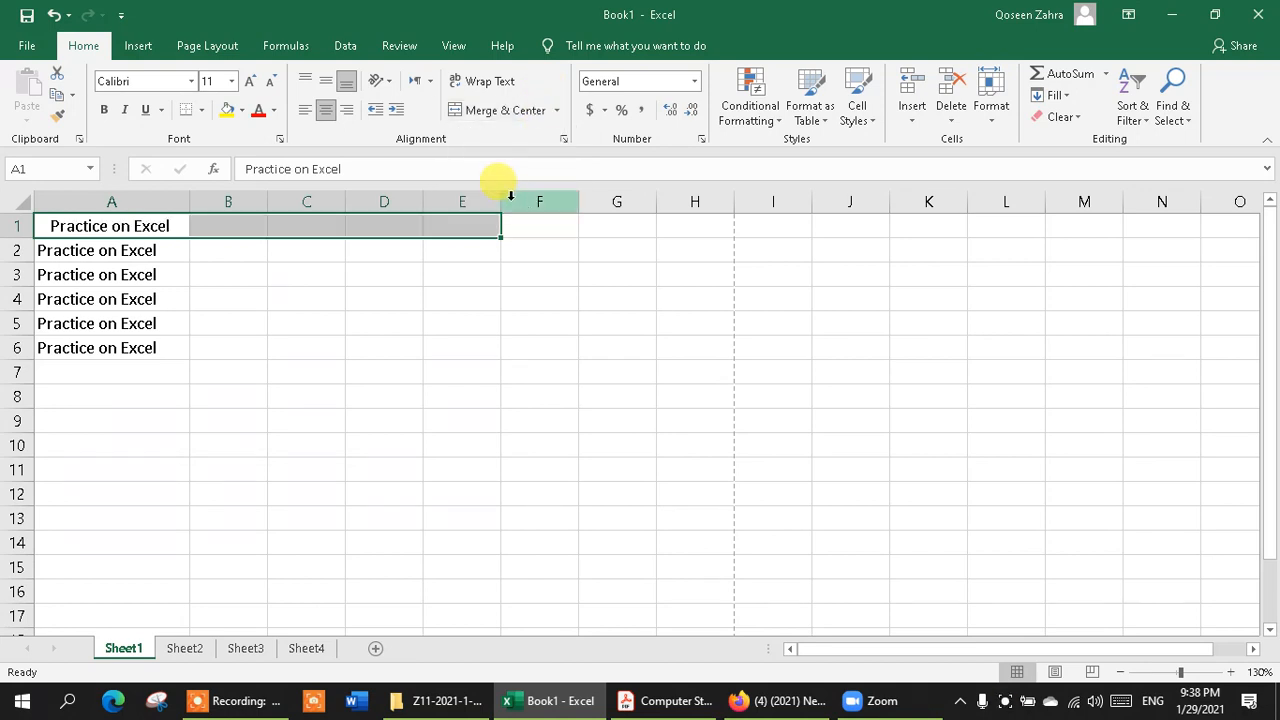
Combine the range A1:E1 into one cell again with the Merge Cells option.
left_click(558, 110)
left_click(500, 177)
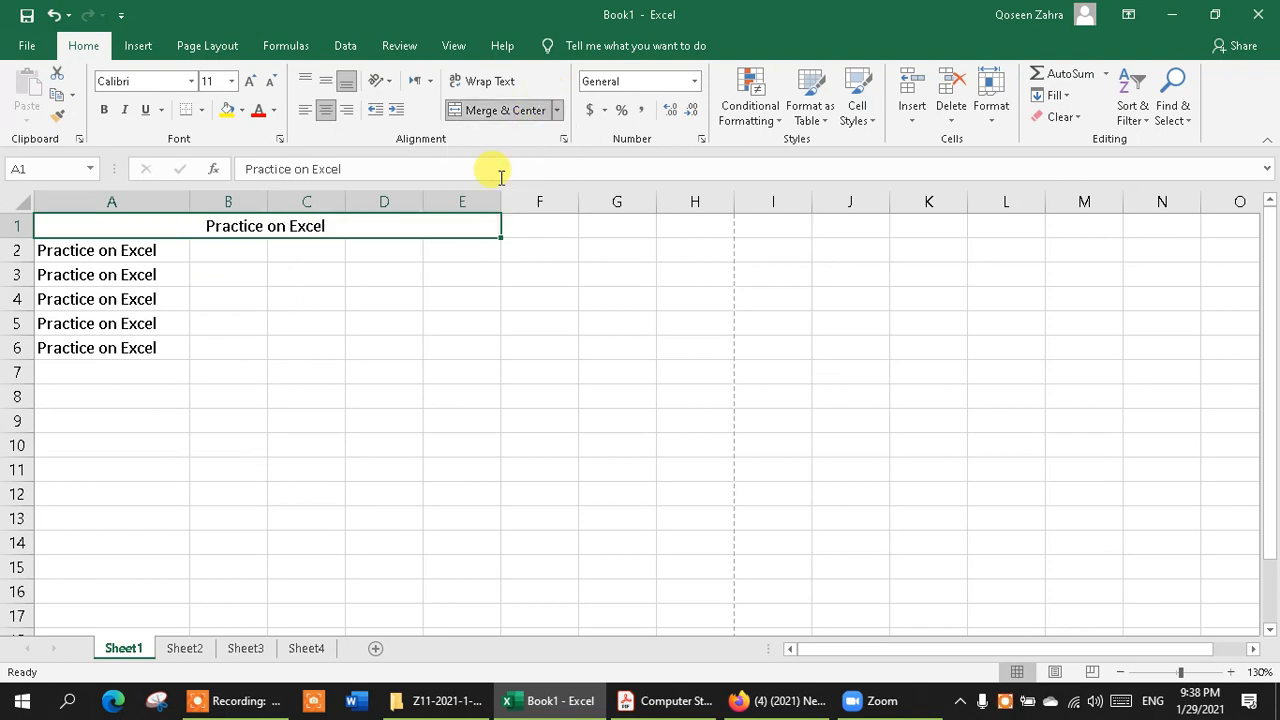
left_click(420, 261)
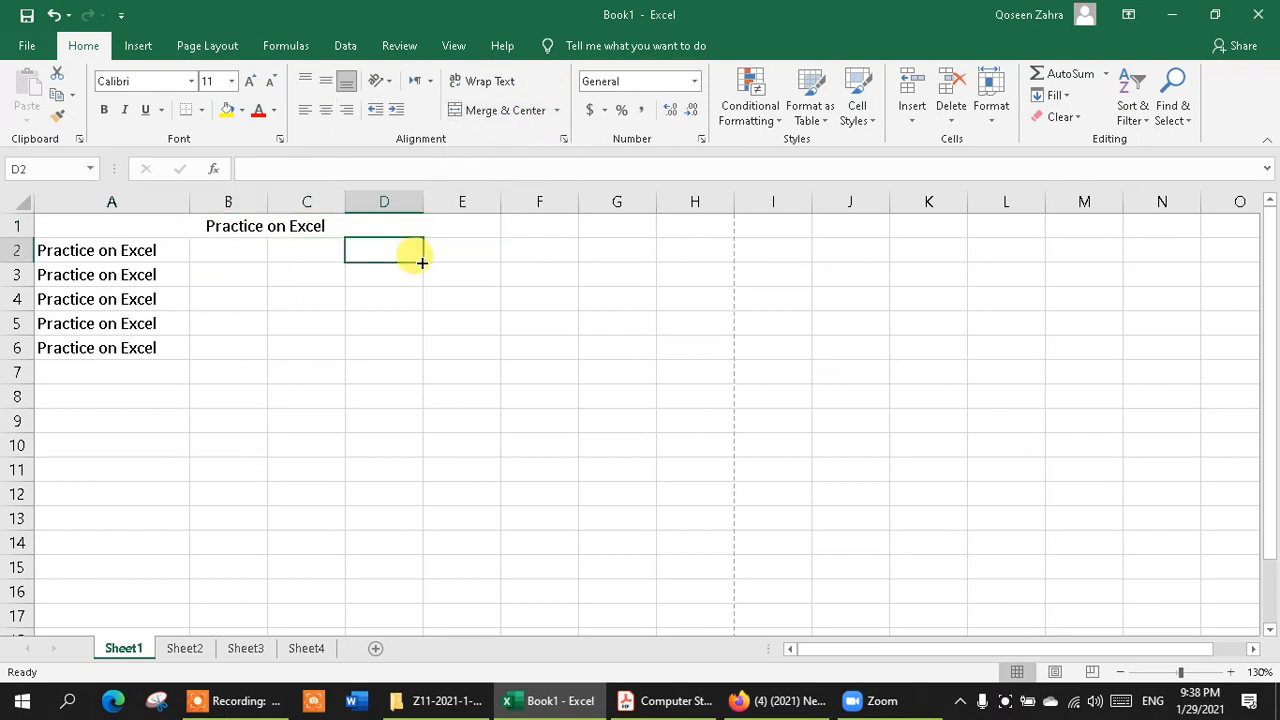
left_click(386, 226)
key("ctrl+z")
left_click(281, 322)
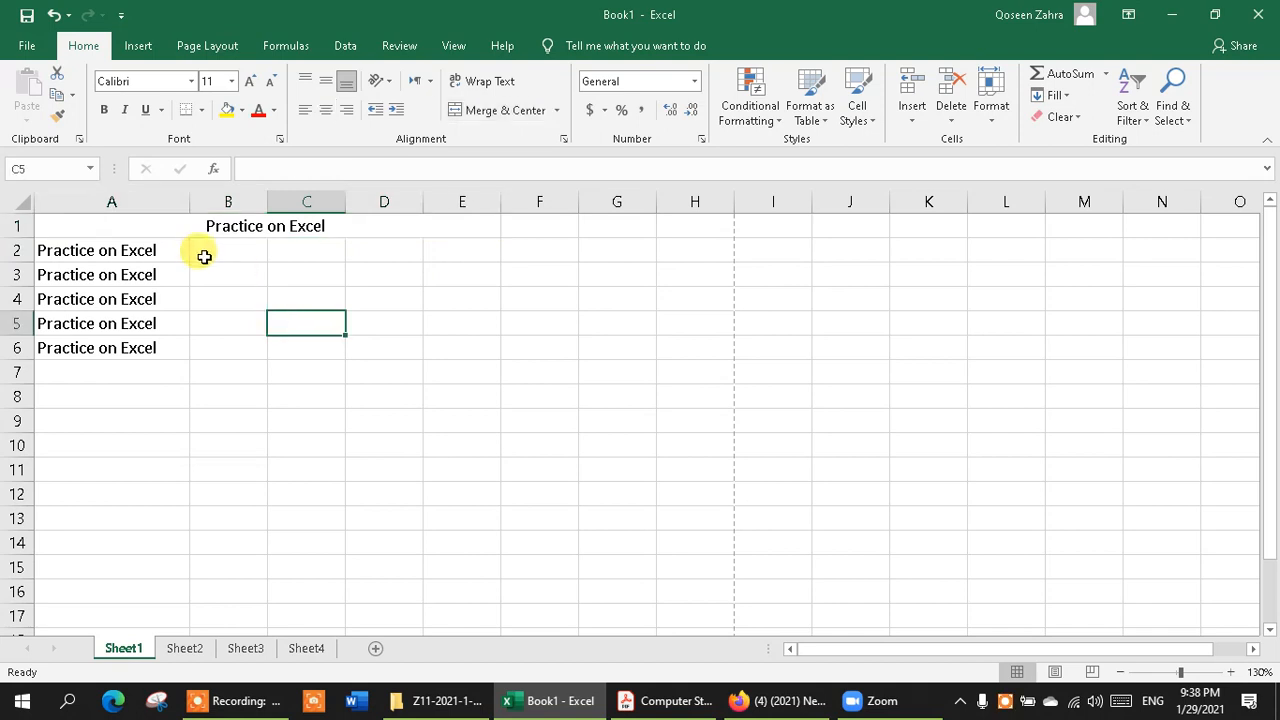
Fill the merged title cell A1 with yellow, and try red before setting its text to the light grey theme colour.
left_click(177, 225)
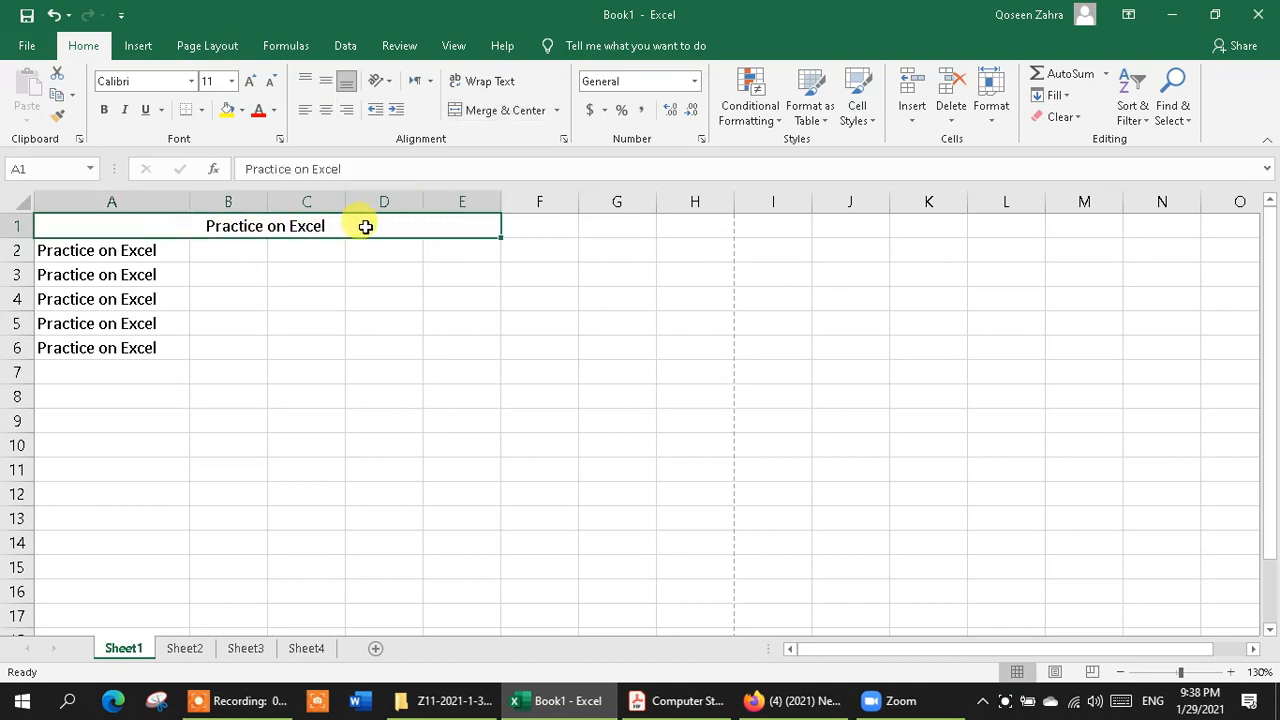
left_click(228, 112)
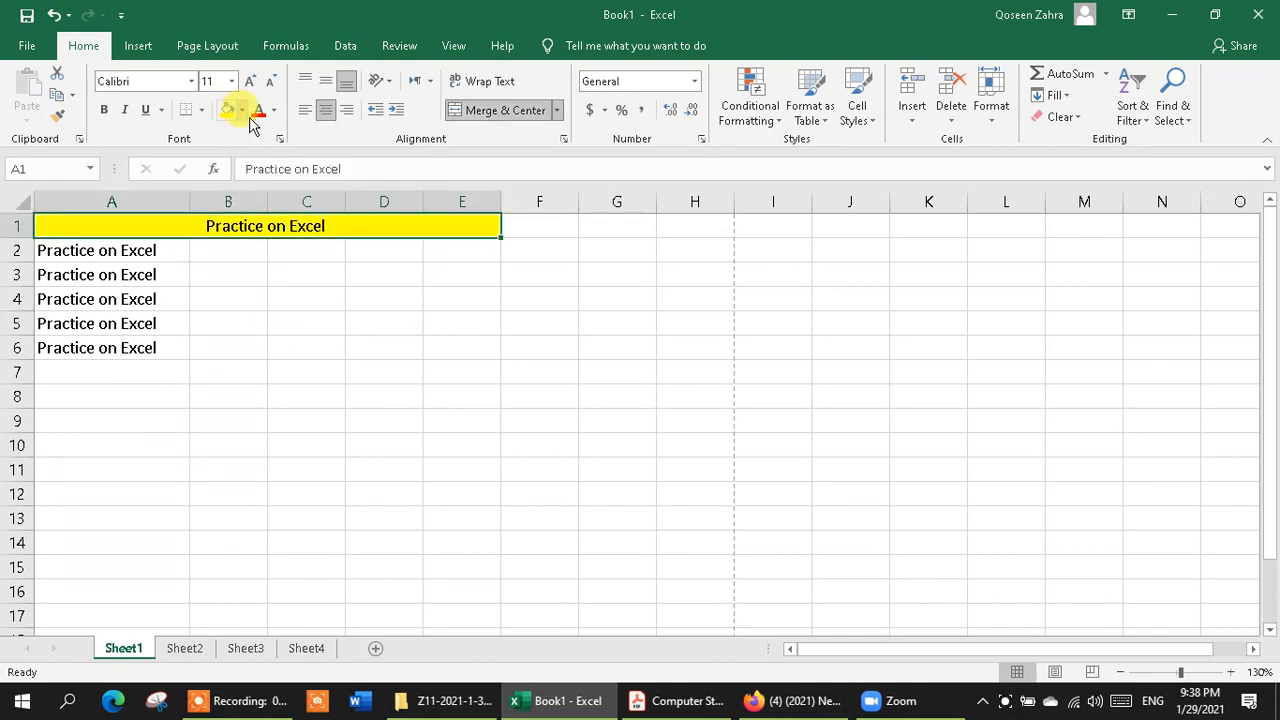
left_click(260, 113)
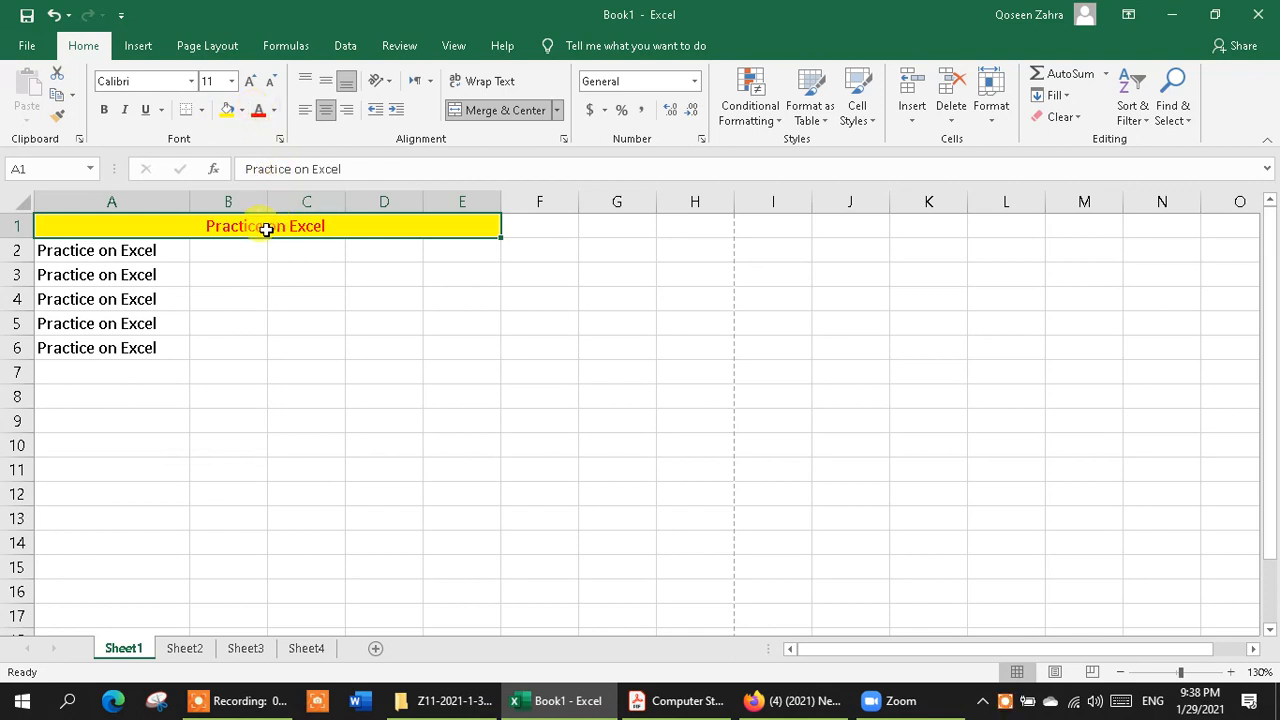
left_click(274, 112)
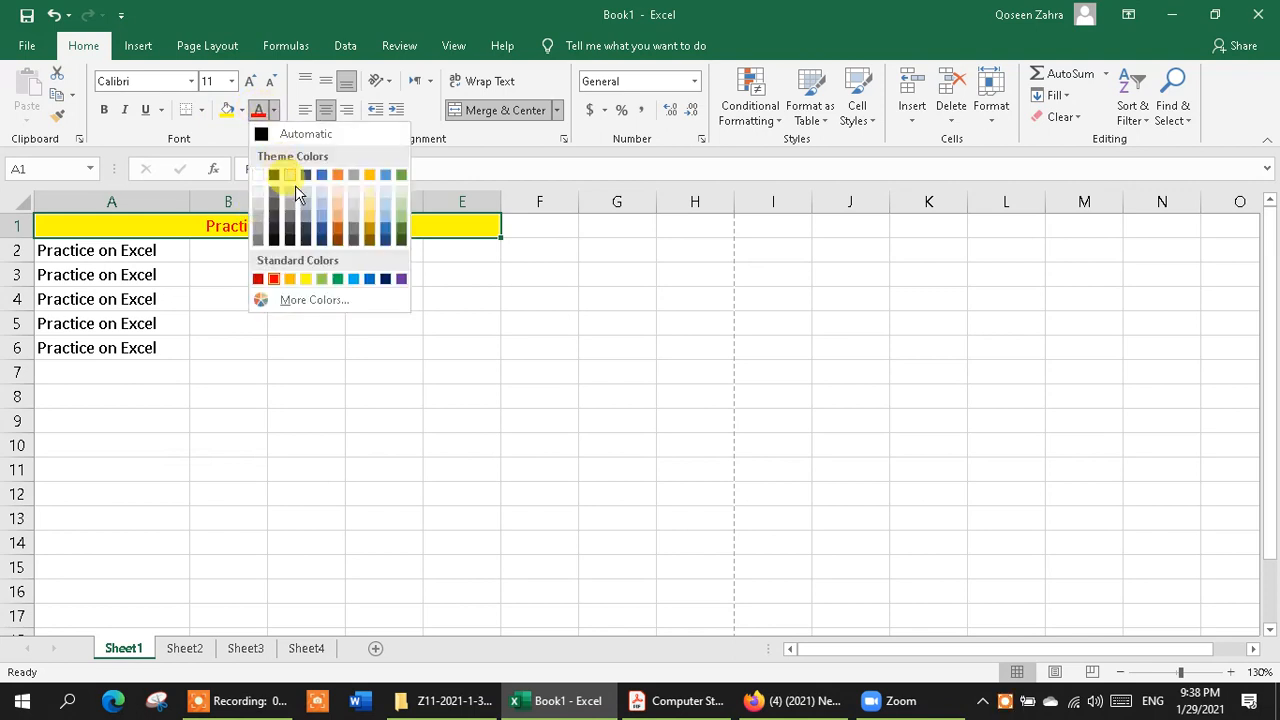
left_click(295, 185)
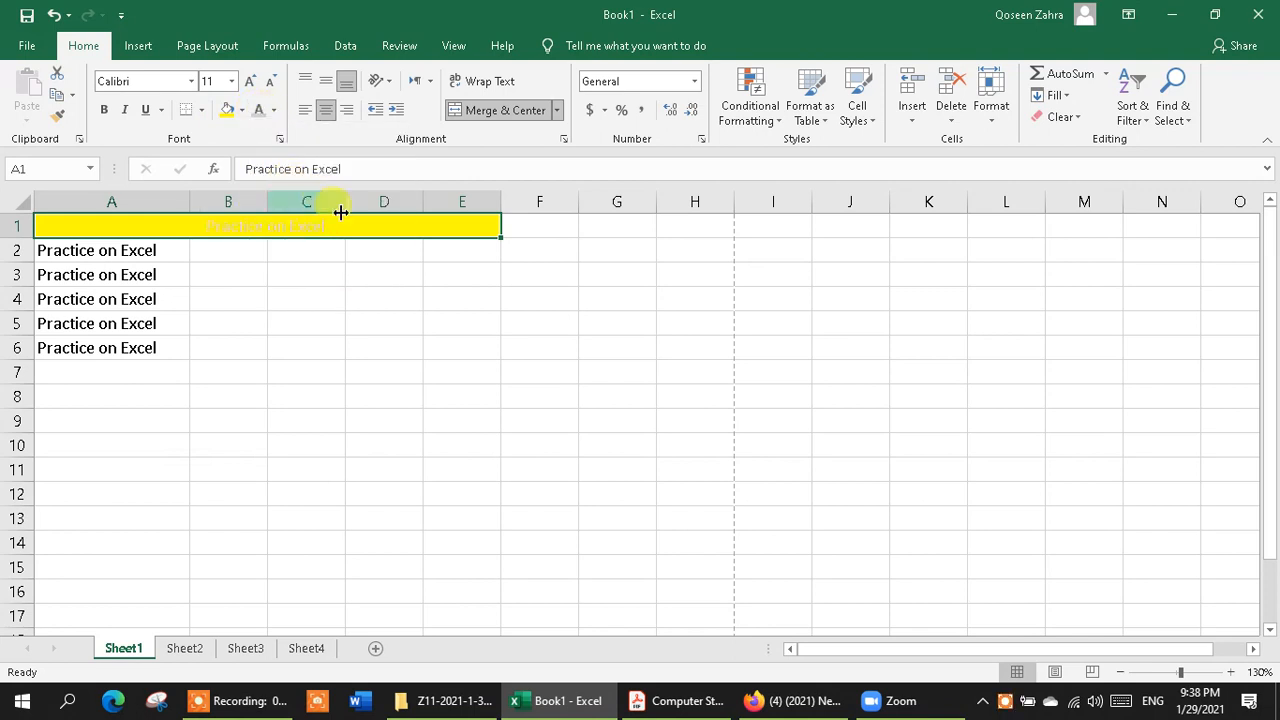
Apply Thick Outside Borders to the merged title cell, and select an empty cell to view the border.
left_click(201, 111)
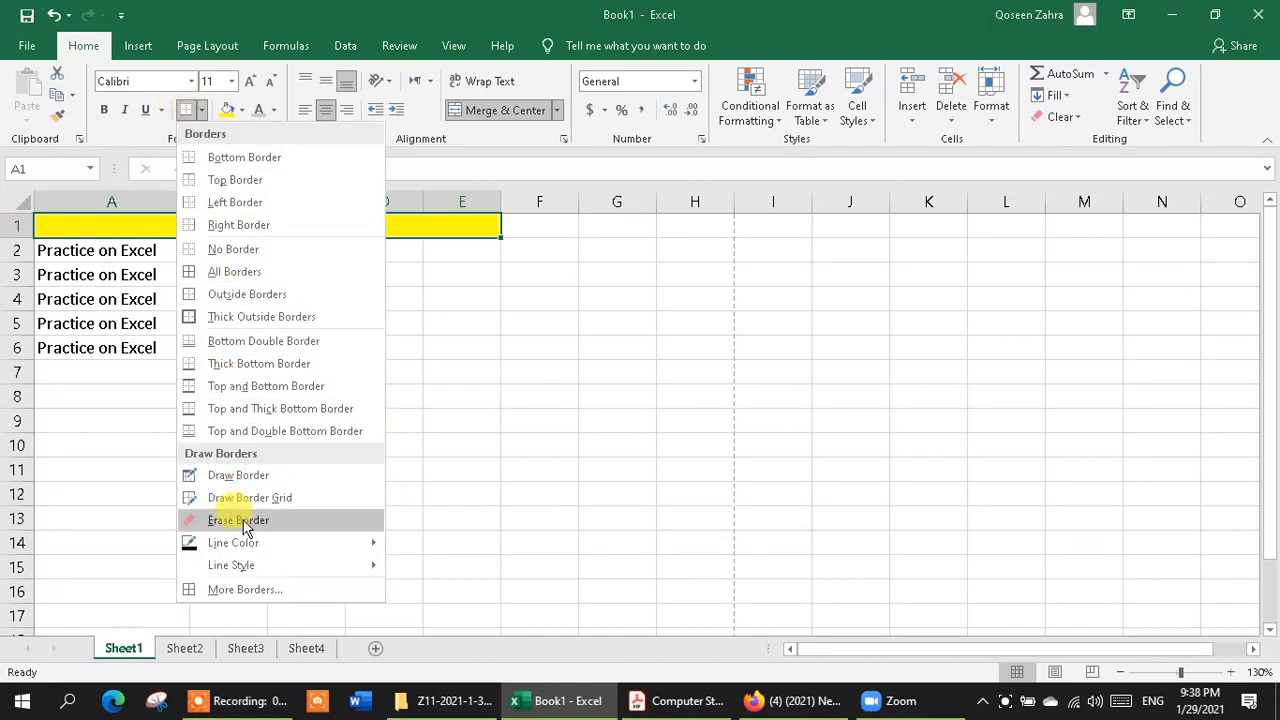
left_click(266, 318)
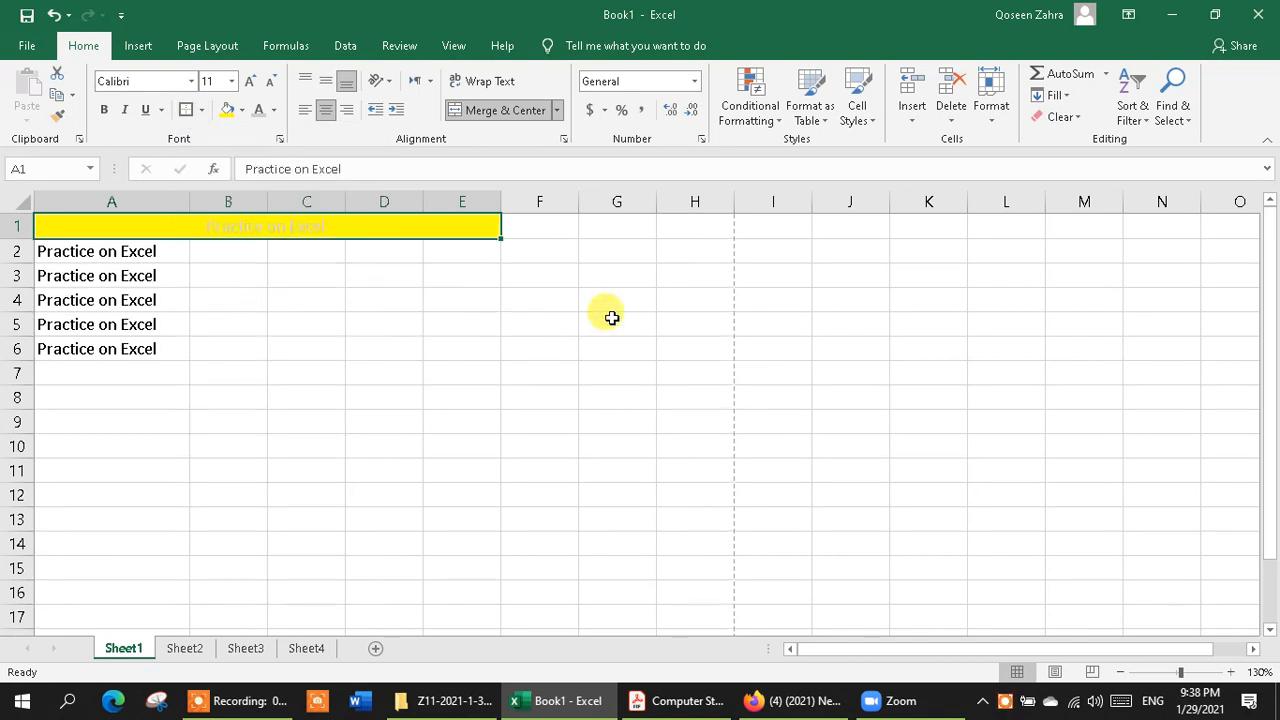
left_click(609, 318)
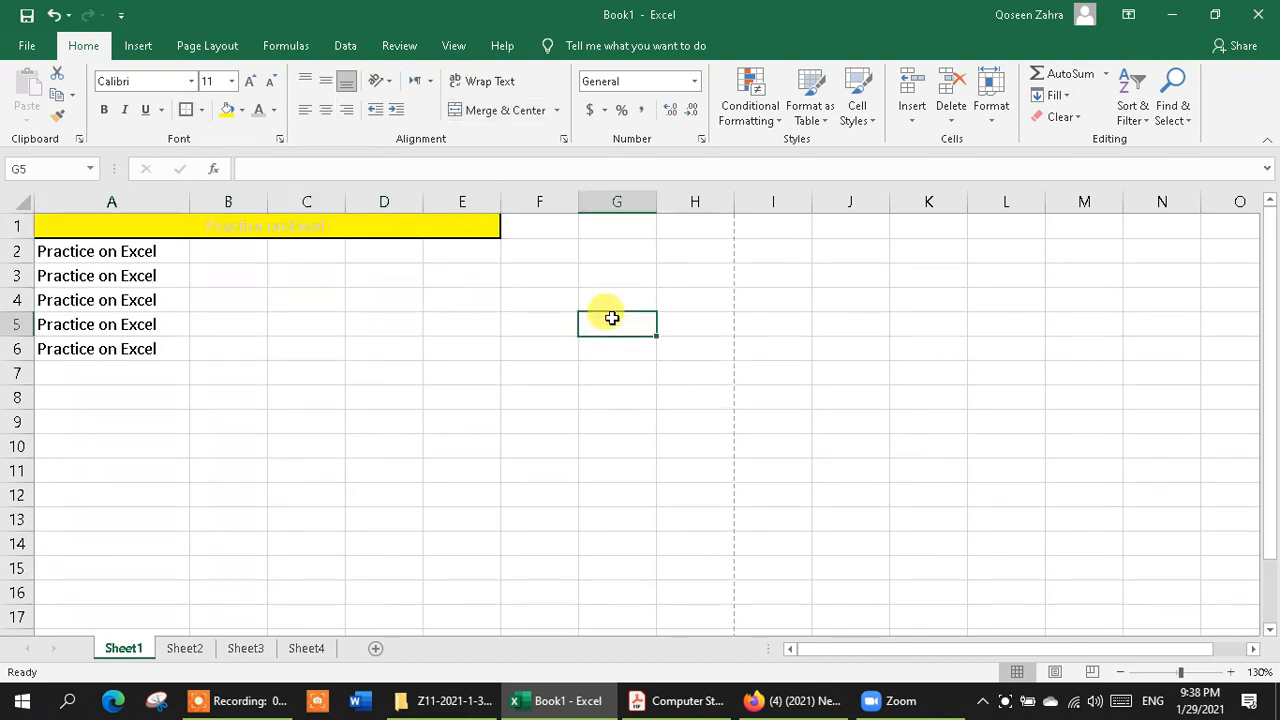
Set the border line color to blue, and draw borders along the edges of A4:D8 and F7:H10.
left_click(369, 234)
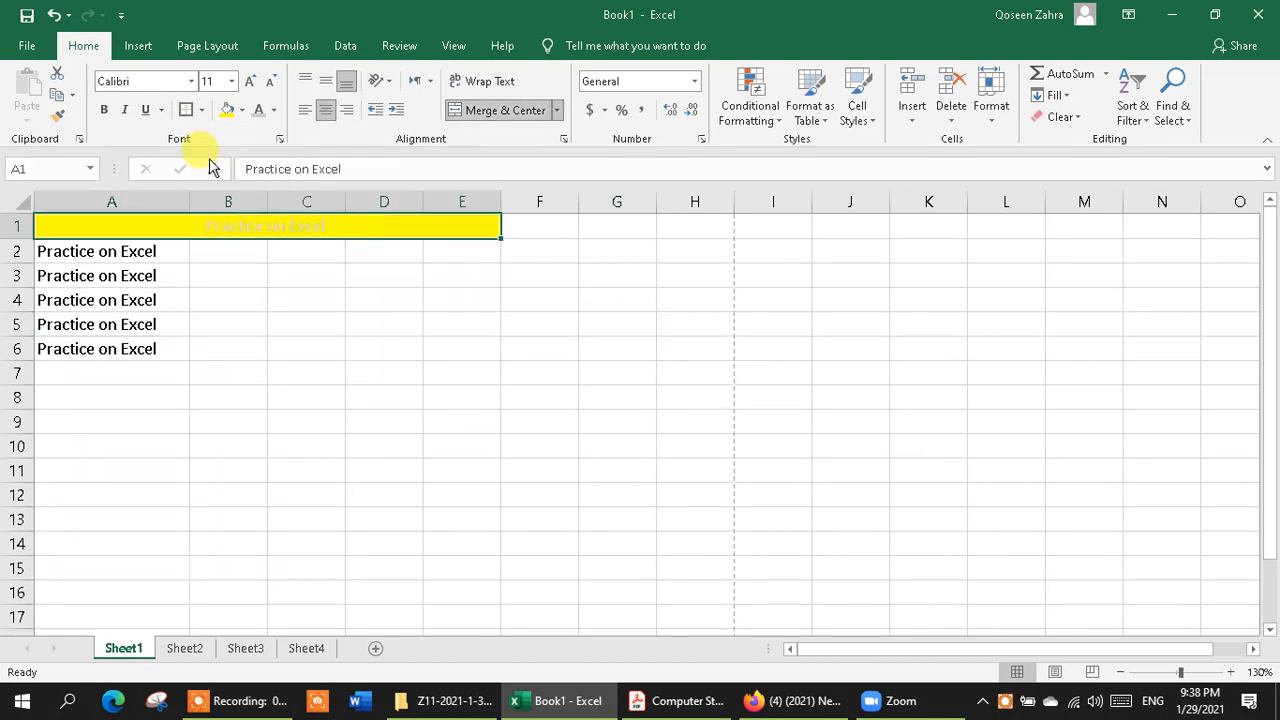
left_click(201, 110)
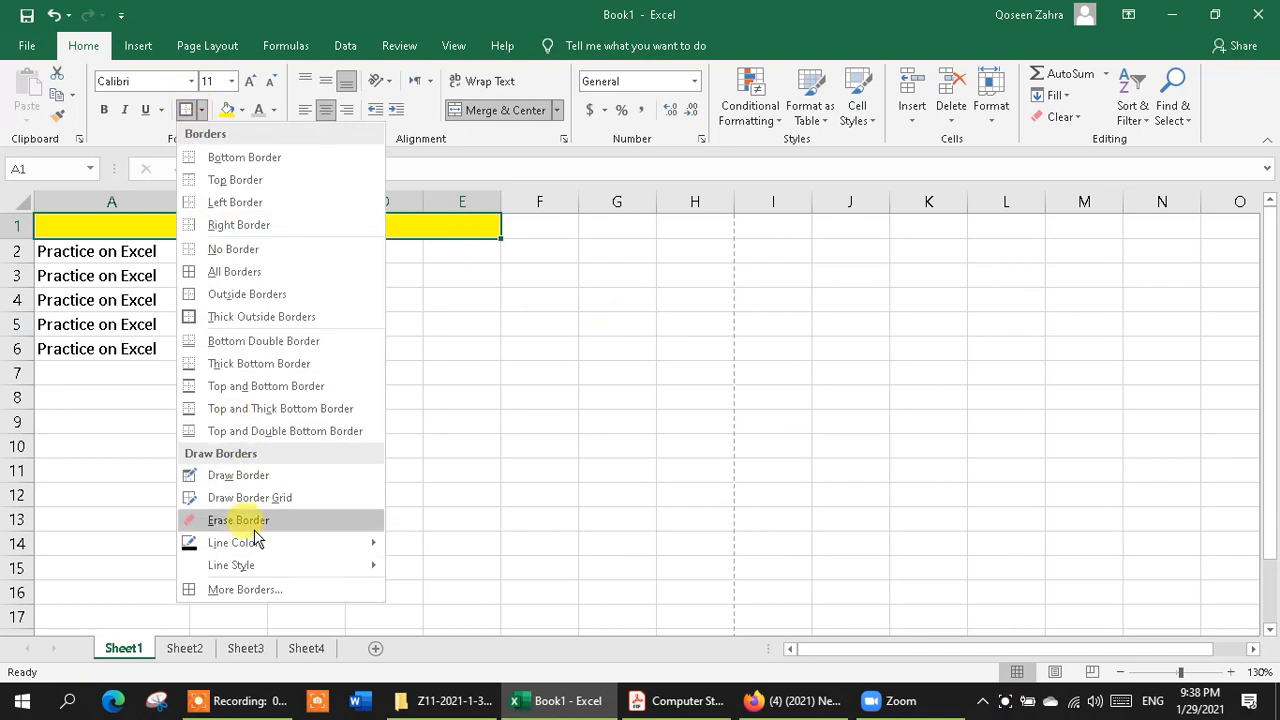
mouse_move(255, 542)
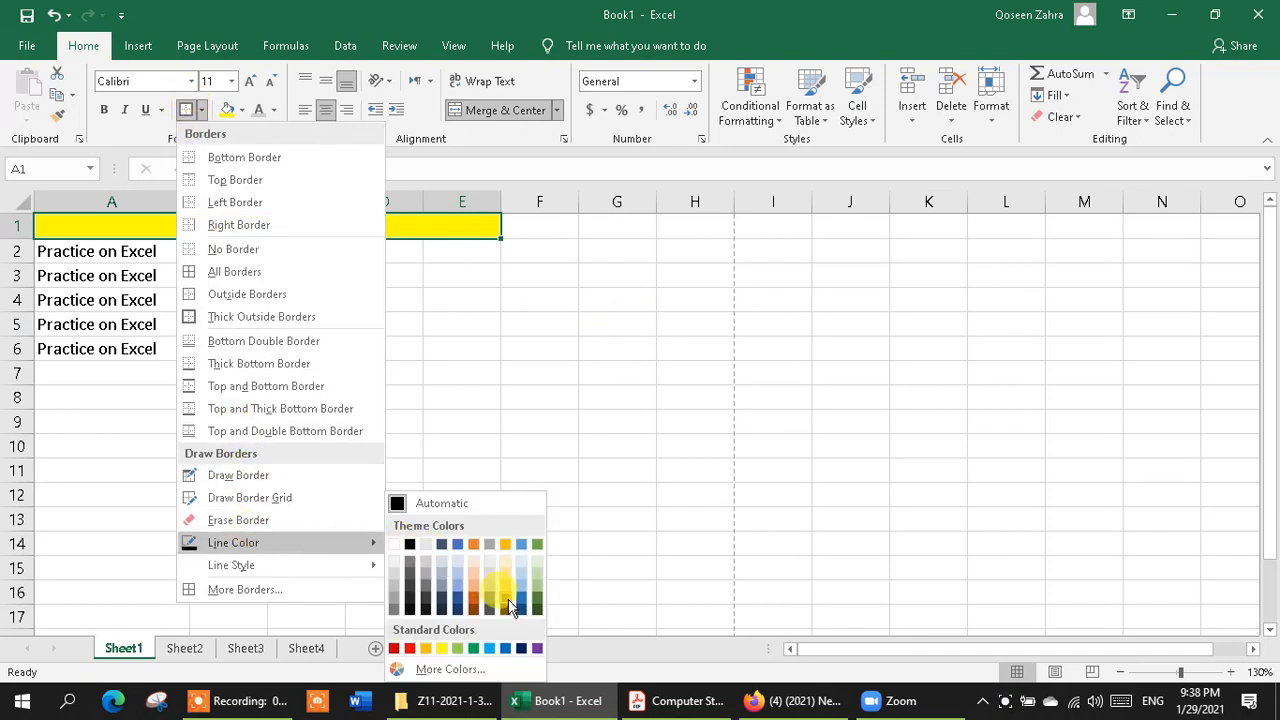
left_click(520, 542)
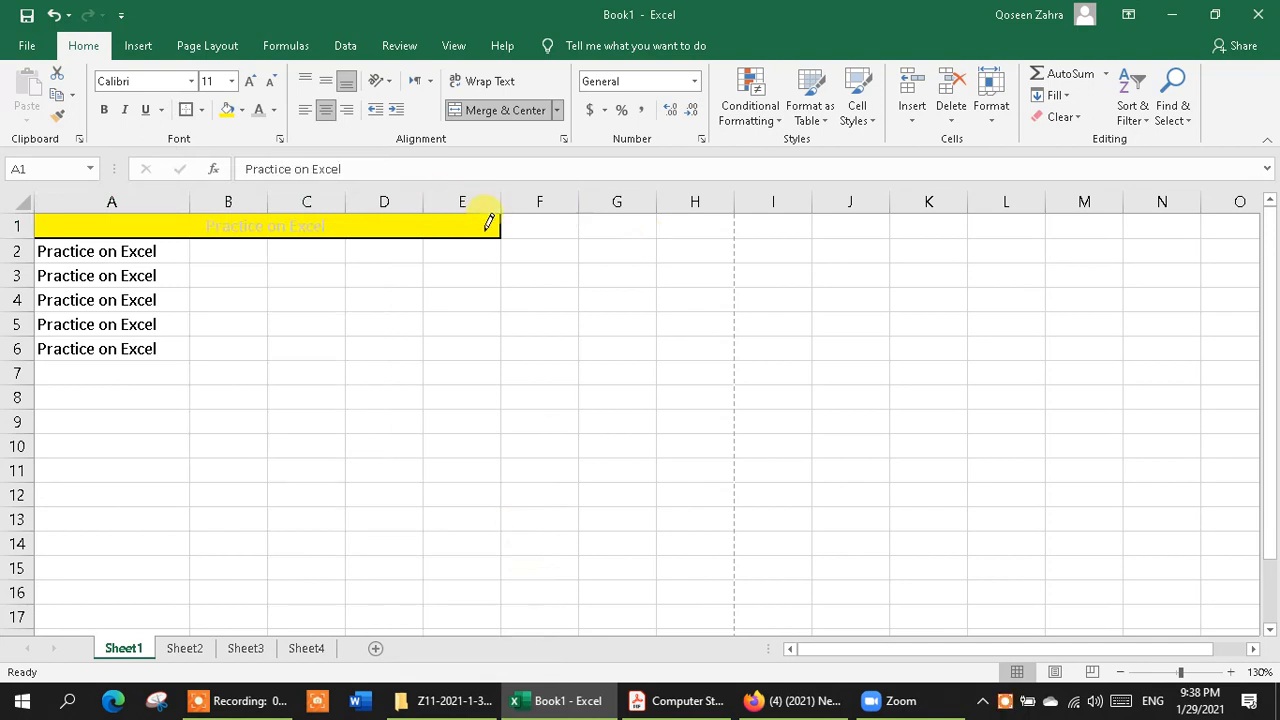
mouse_move(489, 222)
left_mouse_down()
mouse_move(686, 314)
mouse_move(697, 272)
mouse_move(671, 266)
mouse_move(174, 277)
mouse_move(257, 391)
mouse_move(418, 378)
left_mouse_up()
left_click_drag(514, 362, 689, 426)
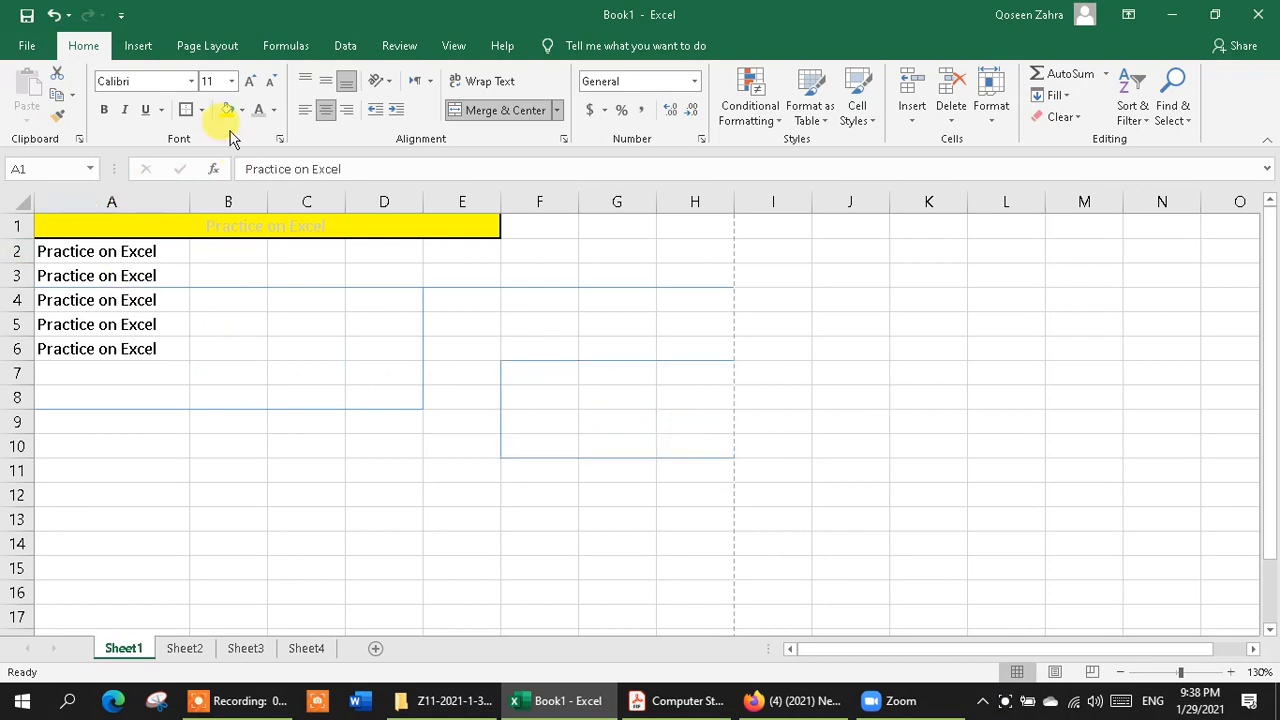
Erase all the drawn blue borders below the title with Erase Border.
left_click(201, 112)
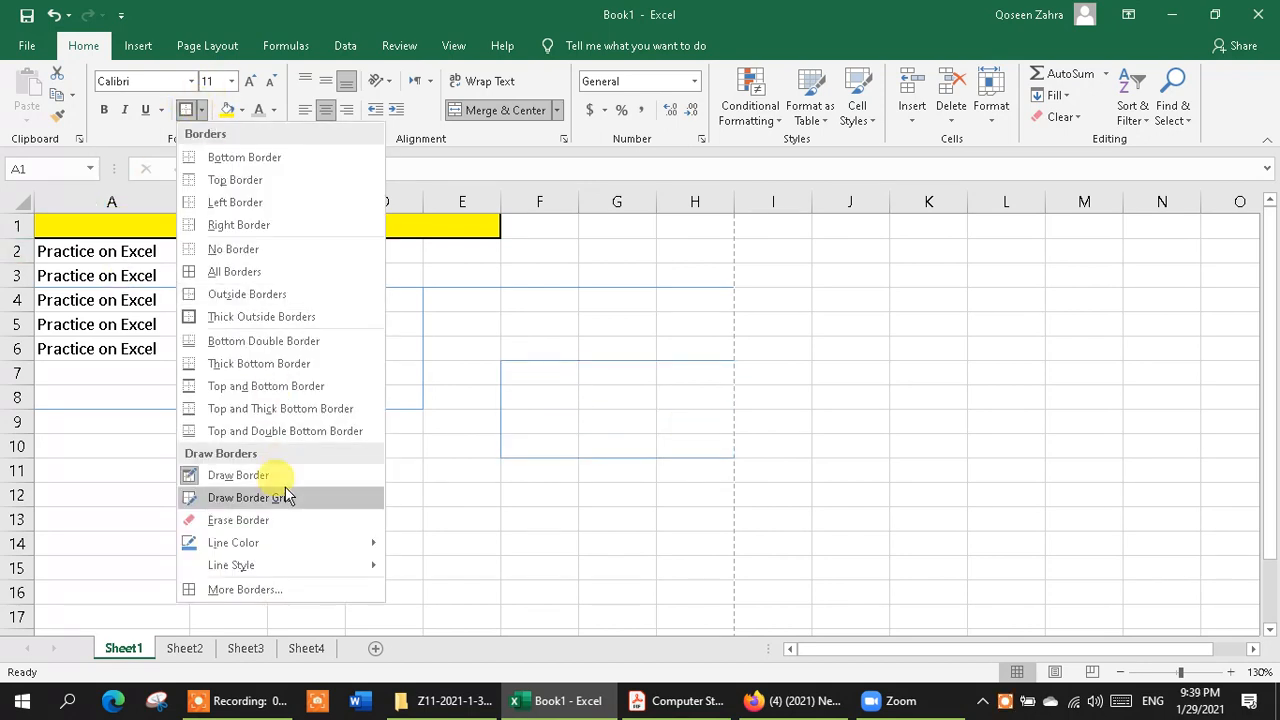
mouse_move(280, 565)
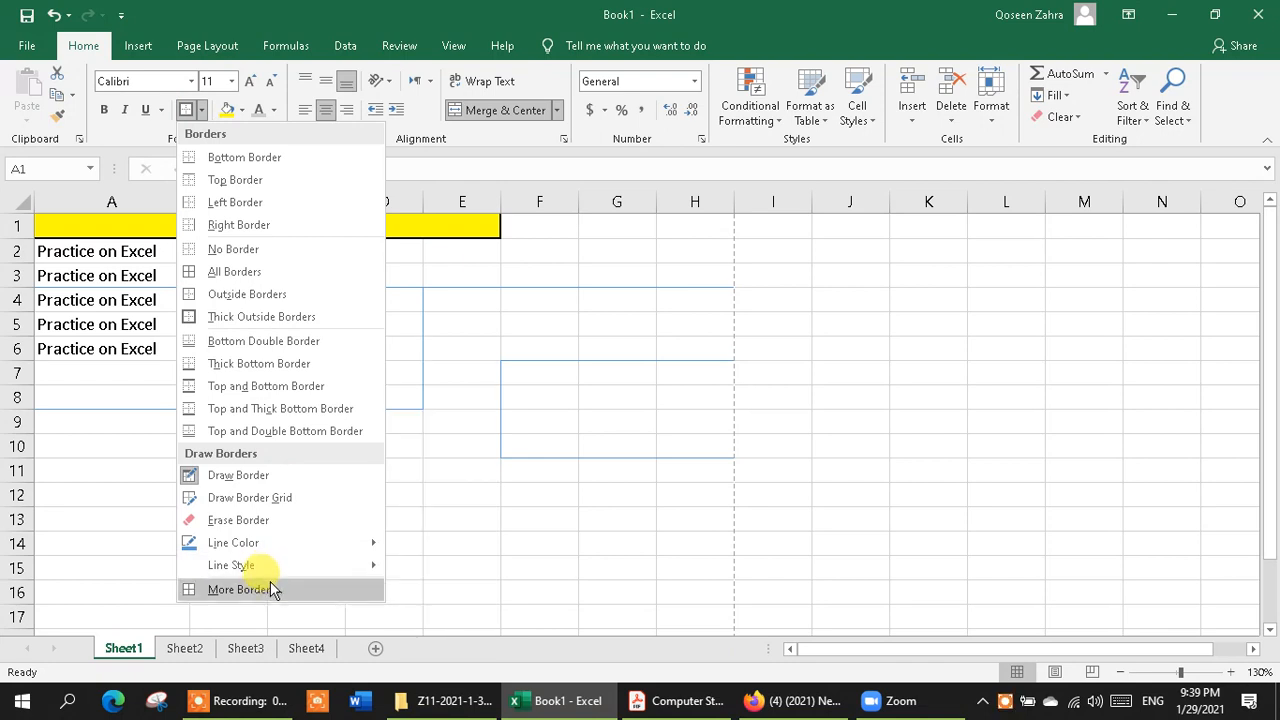
left_click(240, 520)
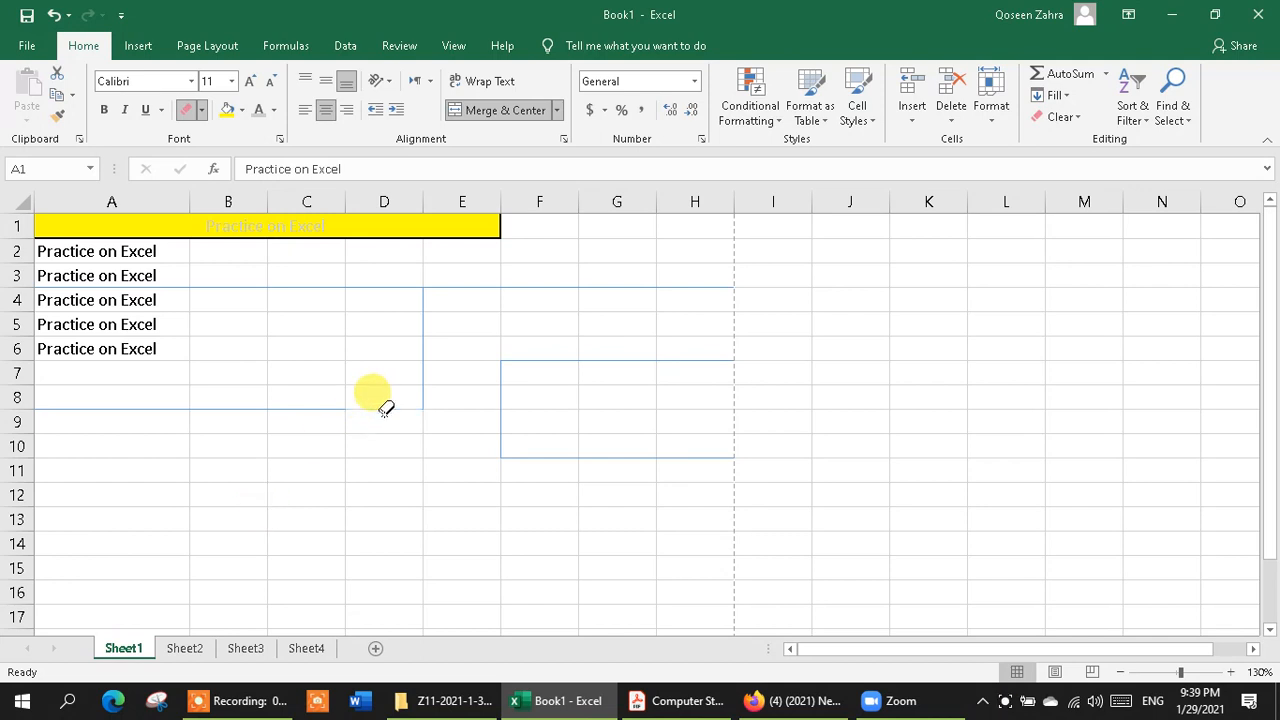
left_click(558, 358)
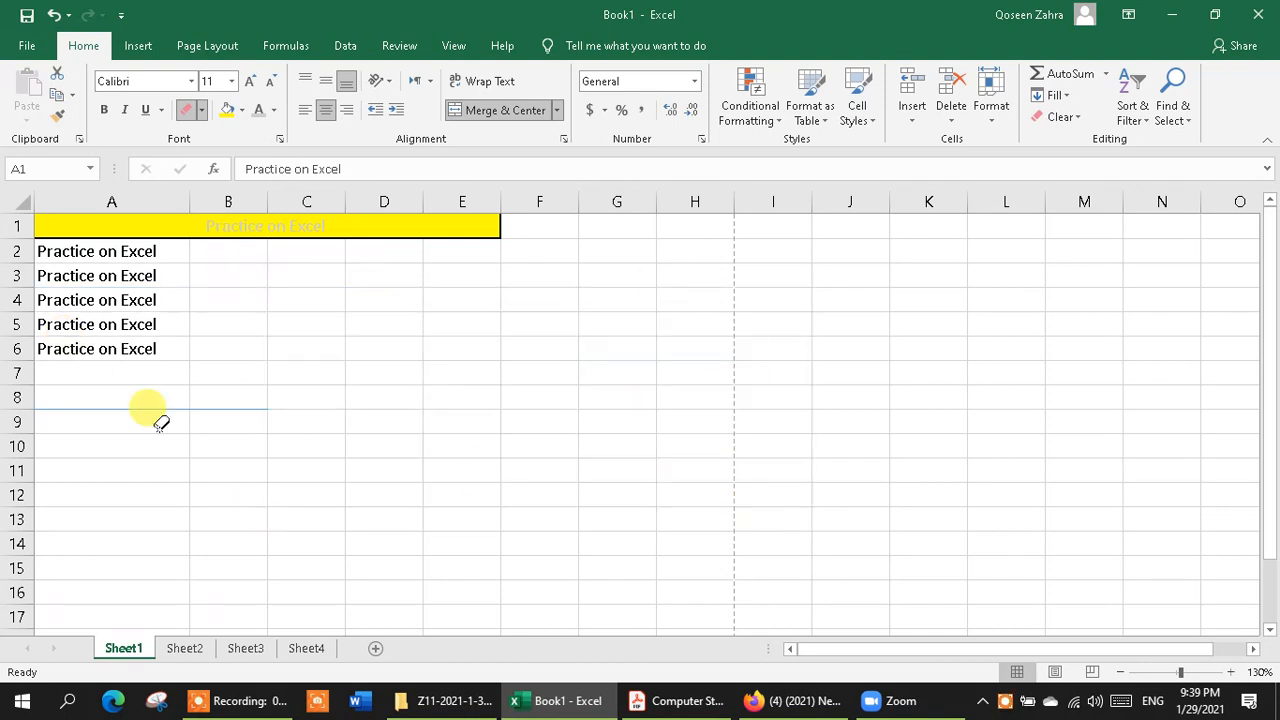
mouse_move(86, 366)
left_mouse_down()
mouse_move(657, 509)
mouse_move(773, 612)
left_mouse_up()
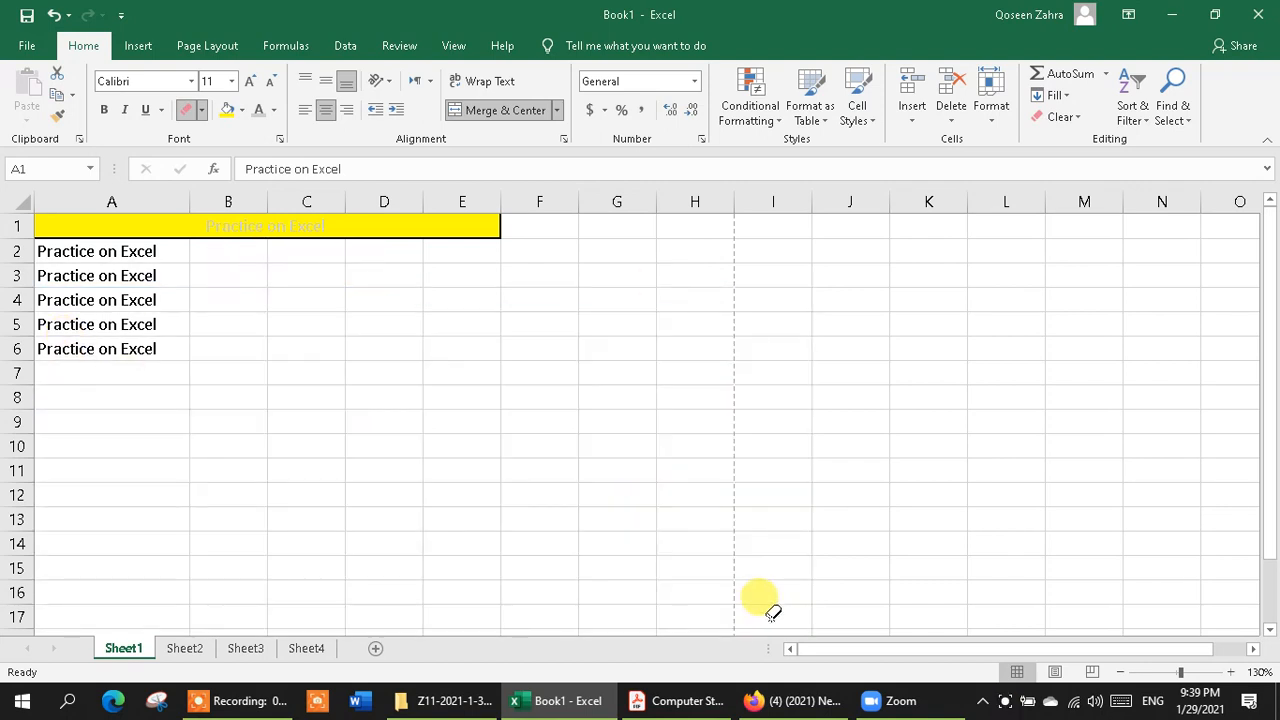
Make the title text in merged cell A1 bold, italic and underlined.
left_click(104, 110)
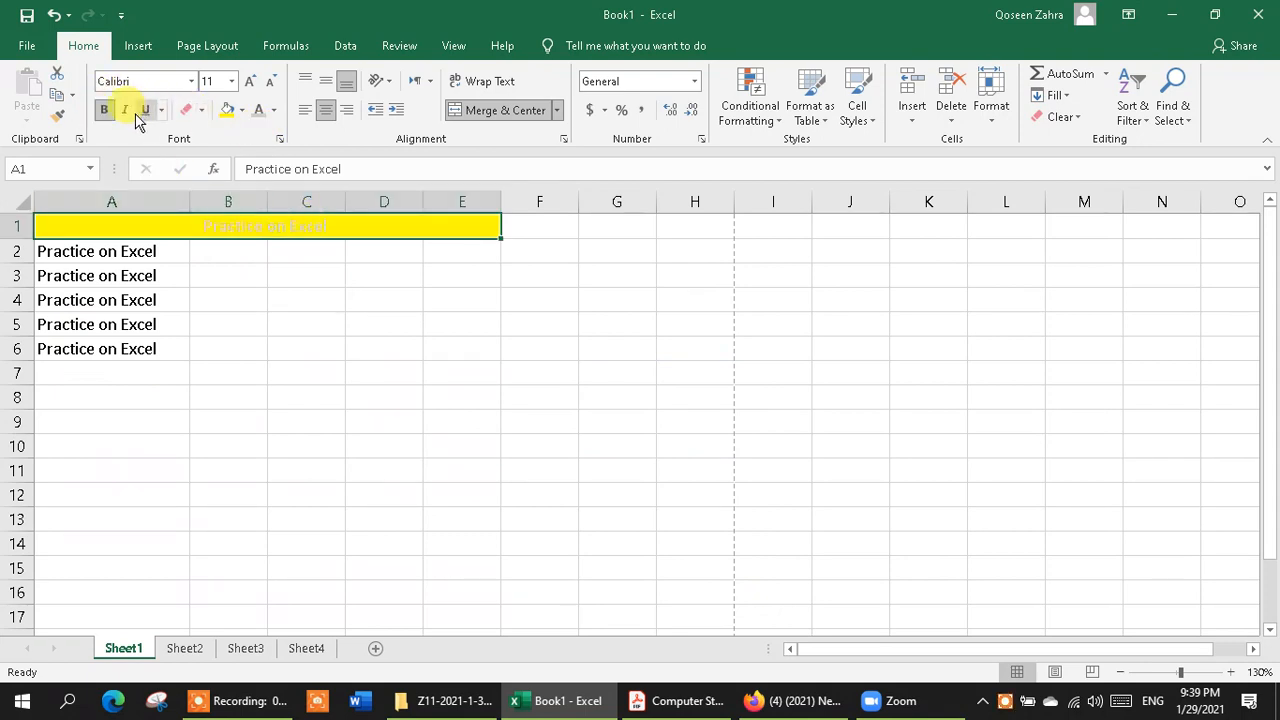
left_click(128, 110)
left_click(146, 112)
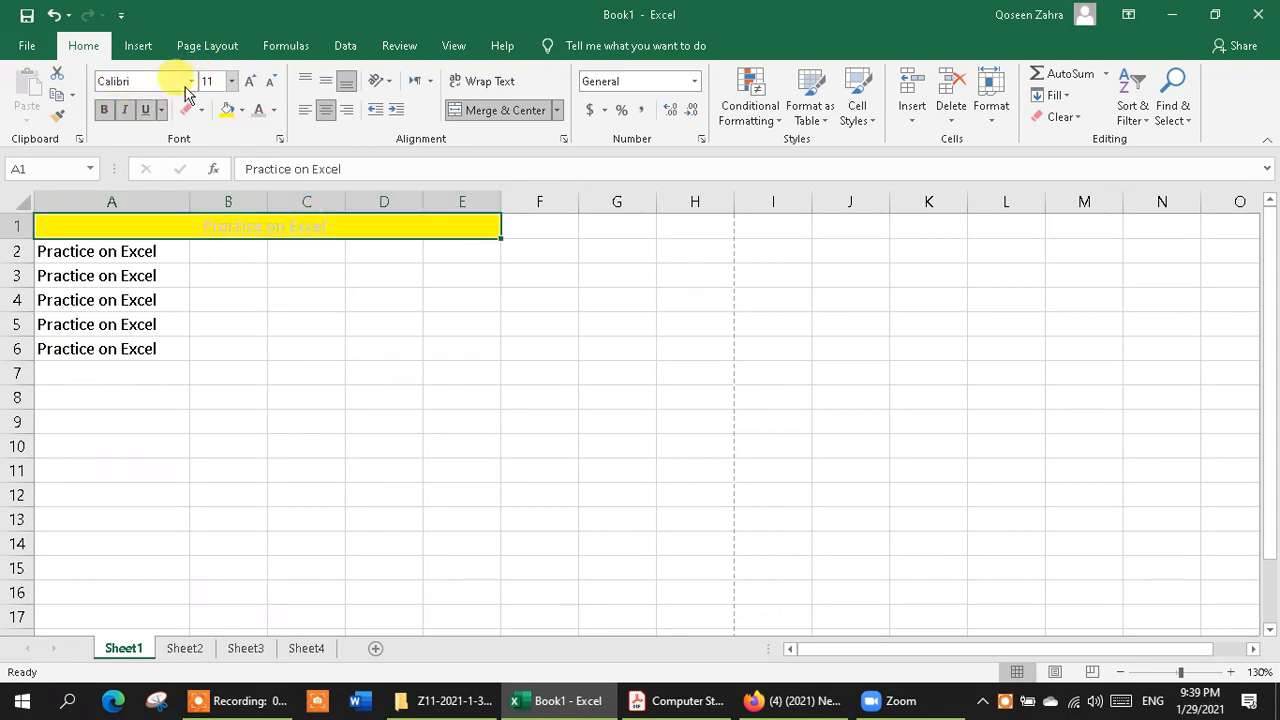
Change the title's font to Adobe Arabic, and try size 14 before setting the font size to 24.
left_click(189, 82)
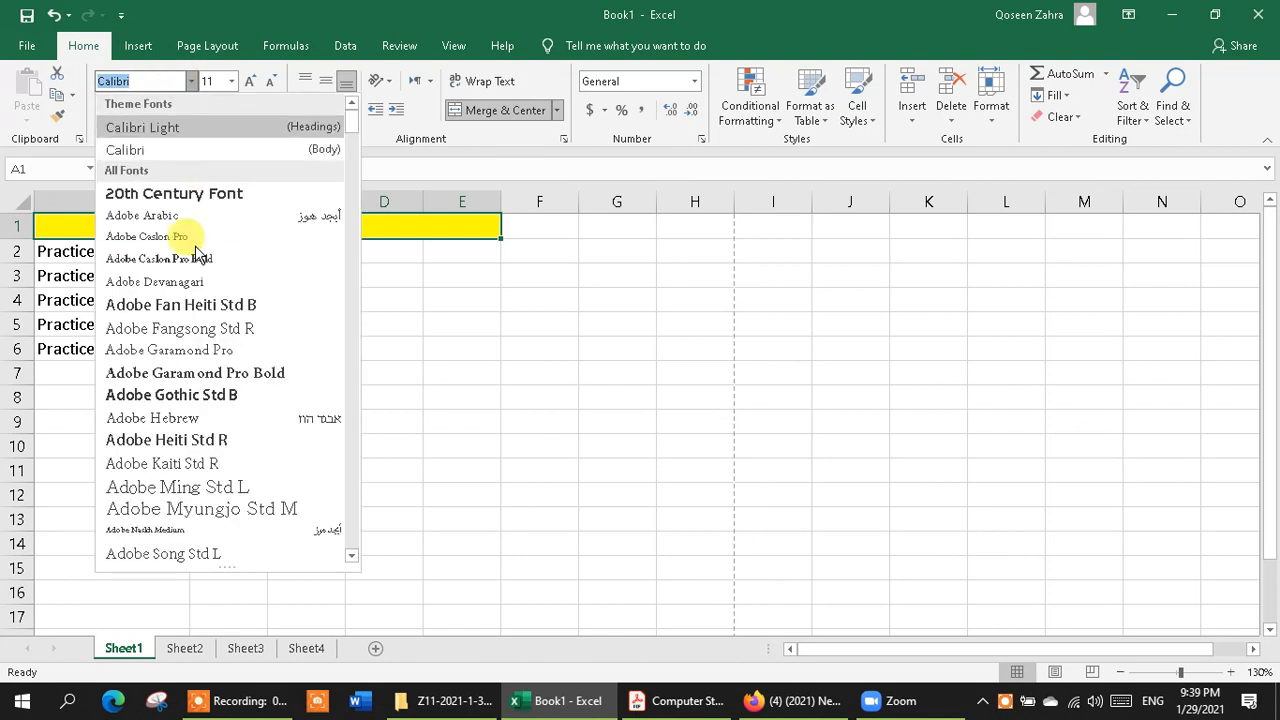
left_click(150, 214)
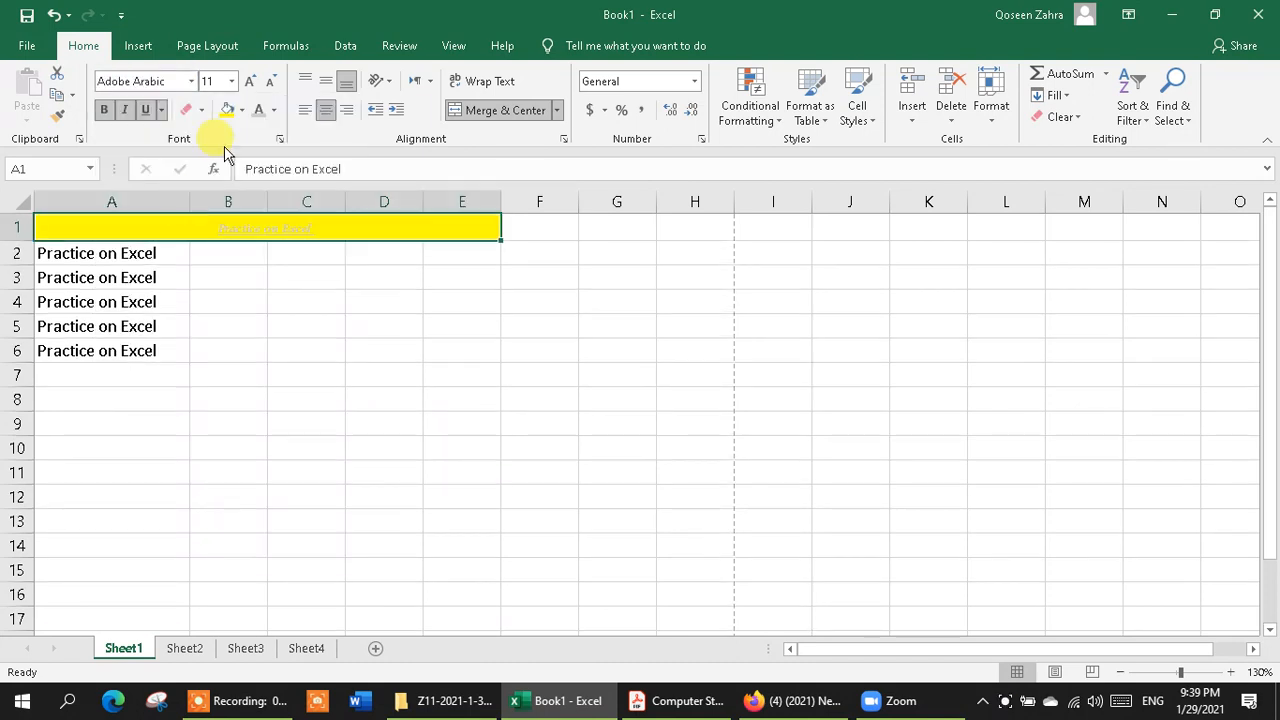
left_click(231, 81)
left_click(210, 187)
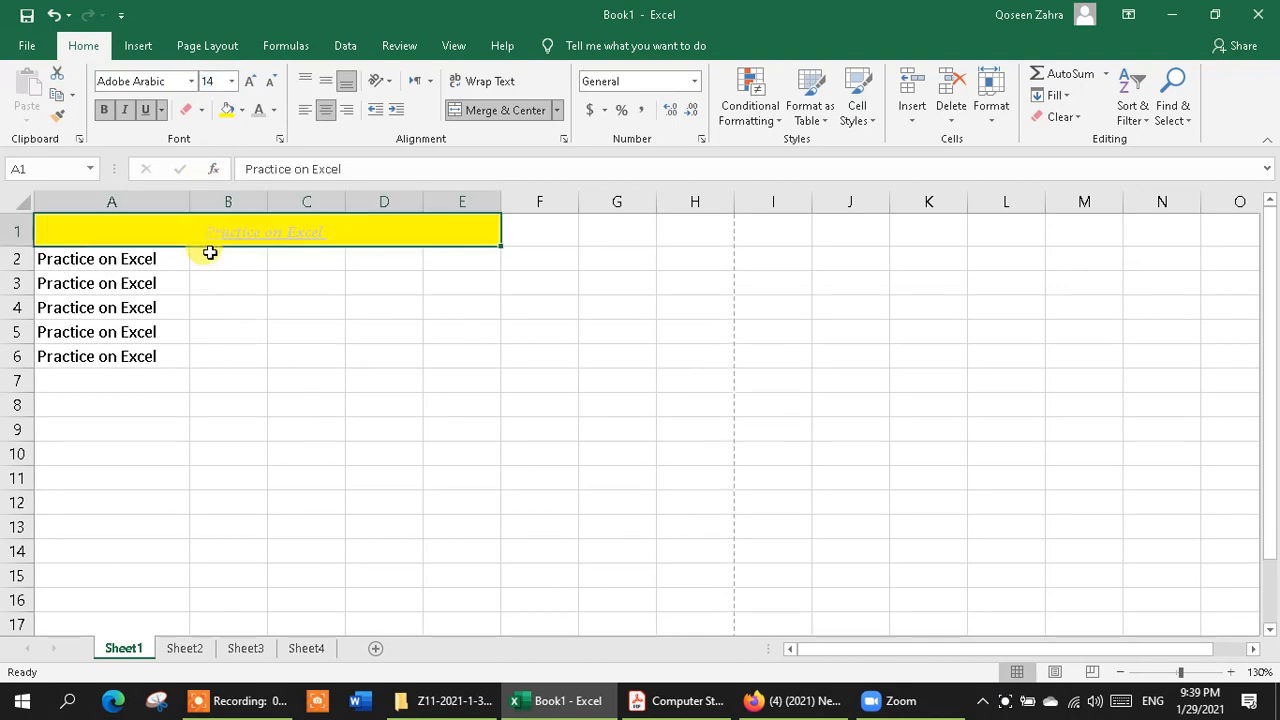
left_click(231, 81)
left_click(213, 280)
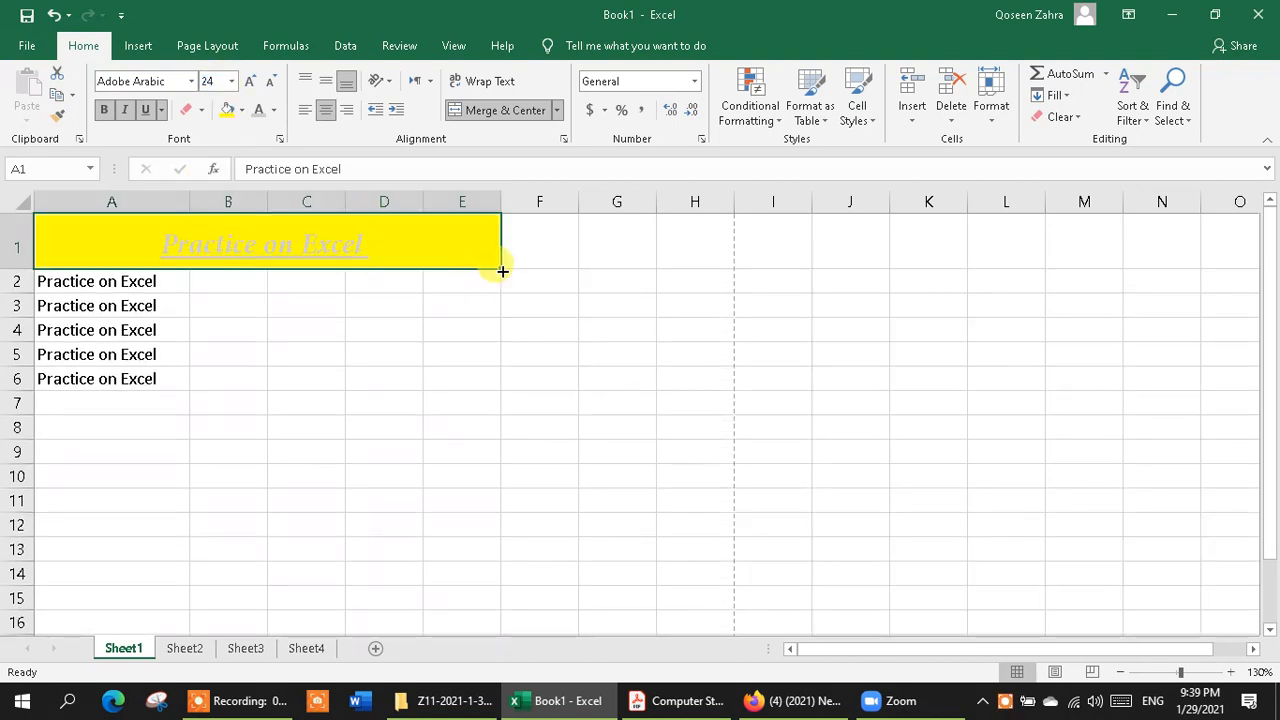
Fill the formatted merged title across row 1 to make two more copies beside it, and deselect the range.
left_click_drag(502, 268, 1100, 269)
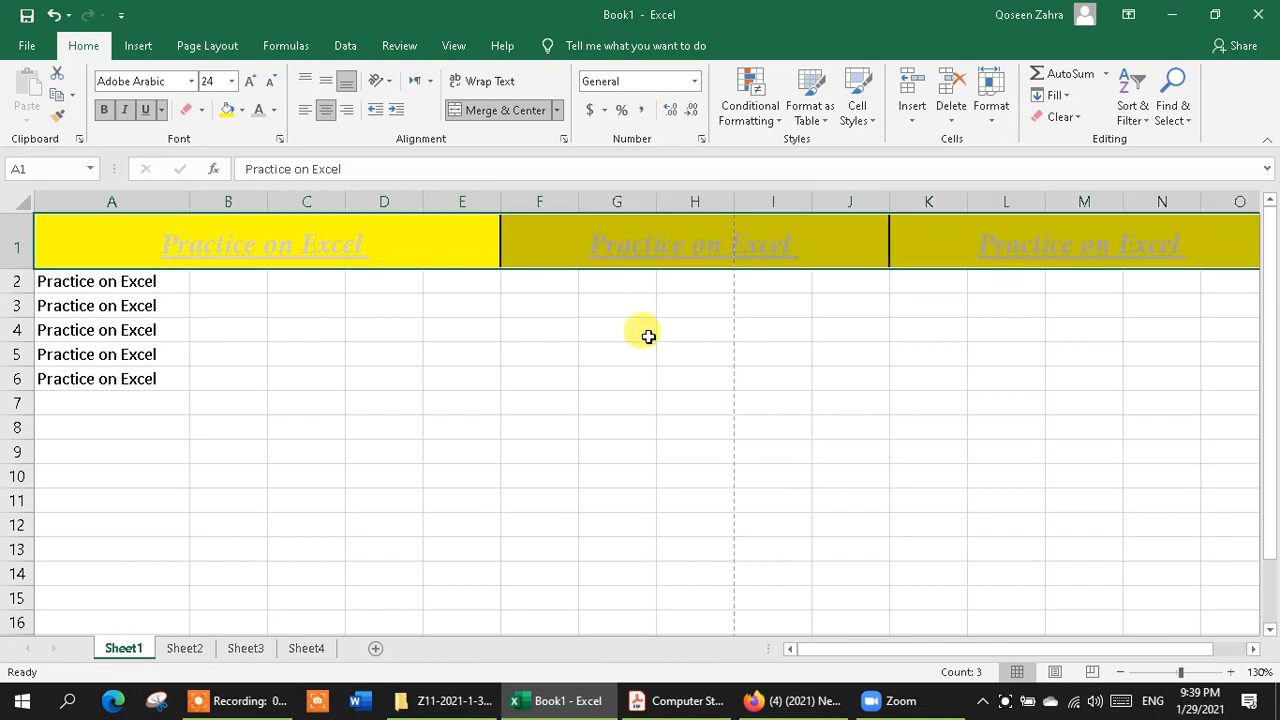
left_click(578, 346)
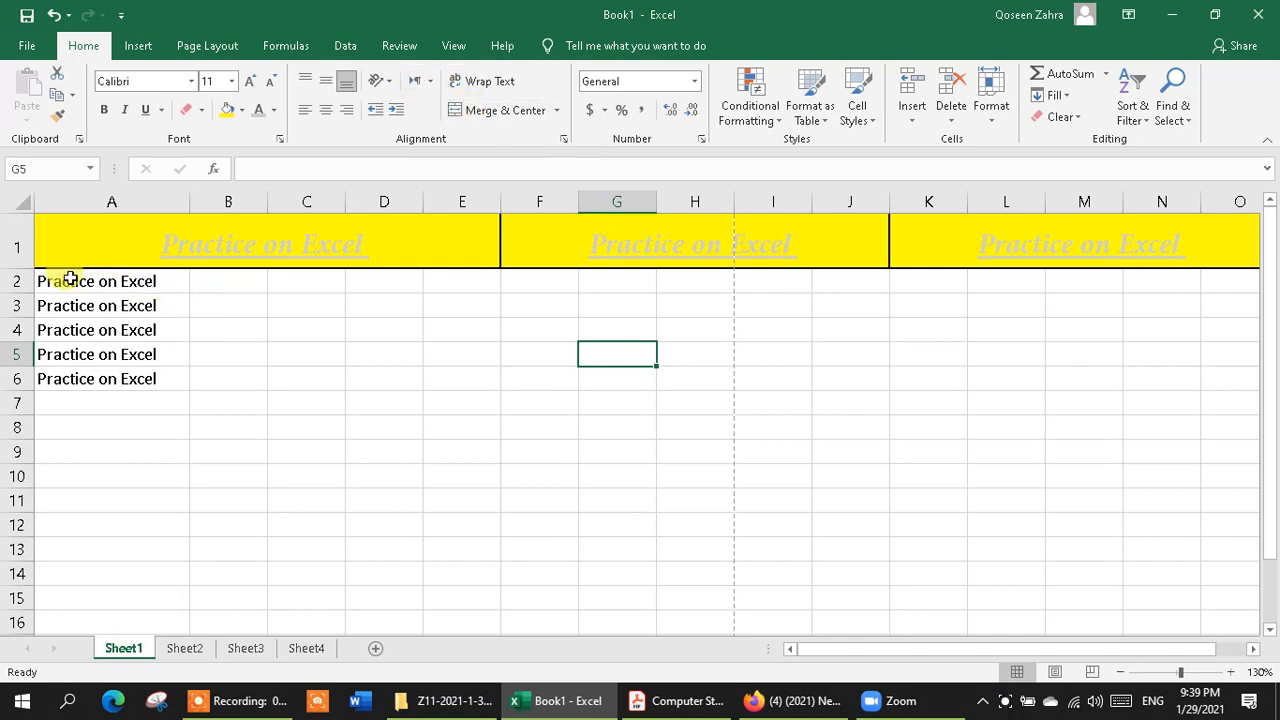
Merge and center the filled cells A2:A6 into one cell, keeping only the first Practice on Excel text.
left_click_drag(70, 280, 126, 396)
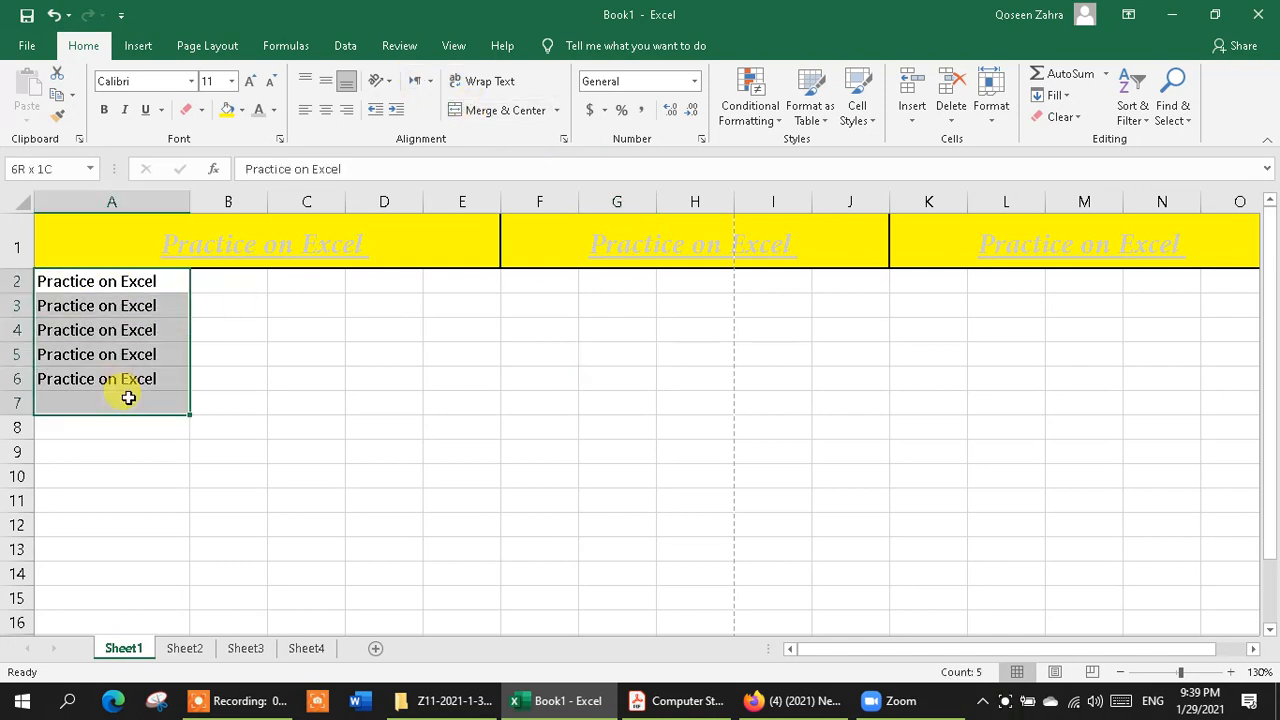
left_click(556, 110)
left_click(306, 400)
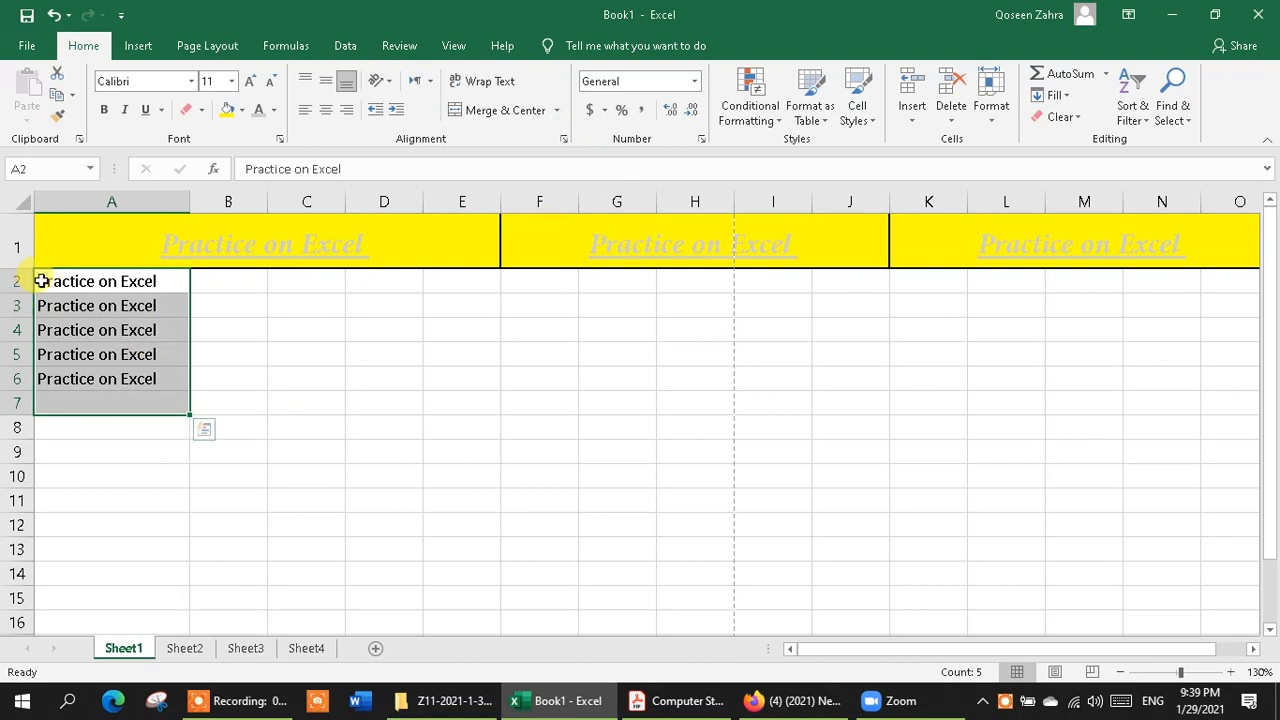
left_click_drag(42, 281, 88, 380)
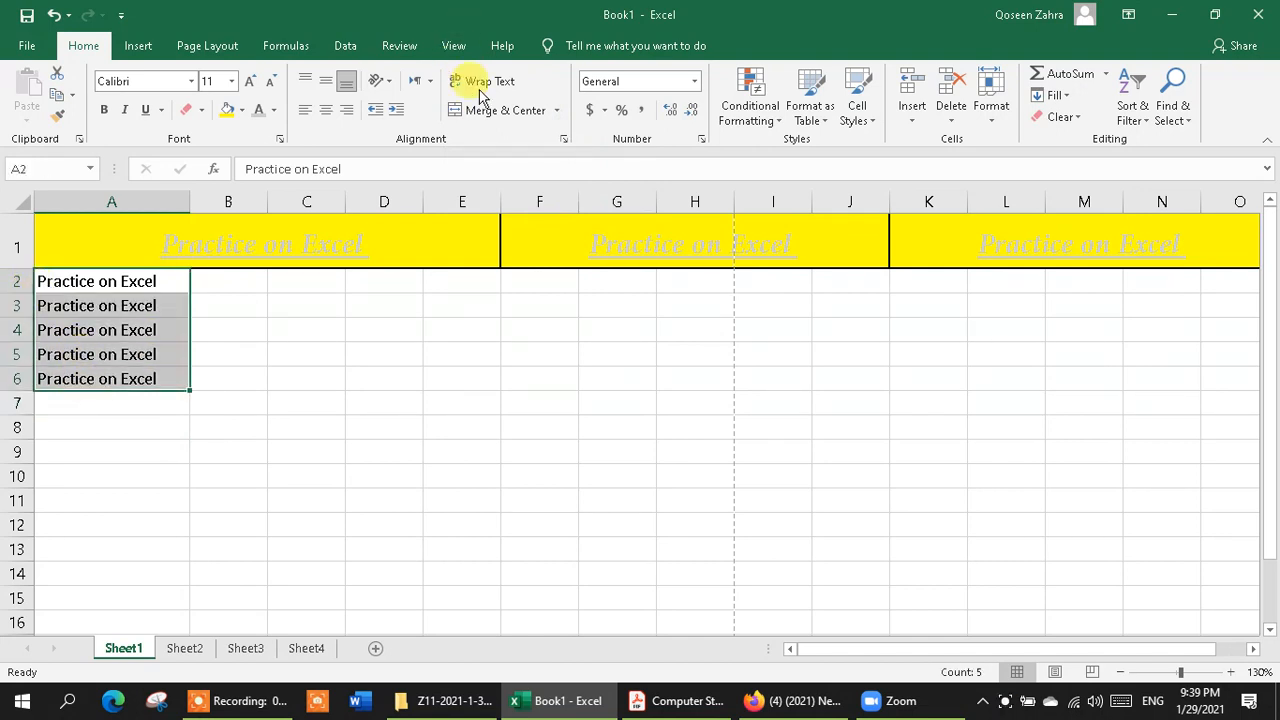
left_click(556, 110)
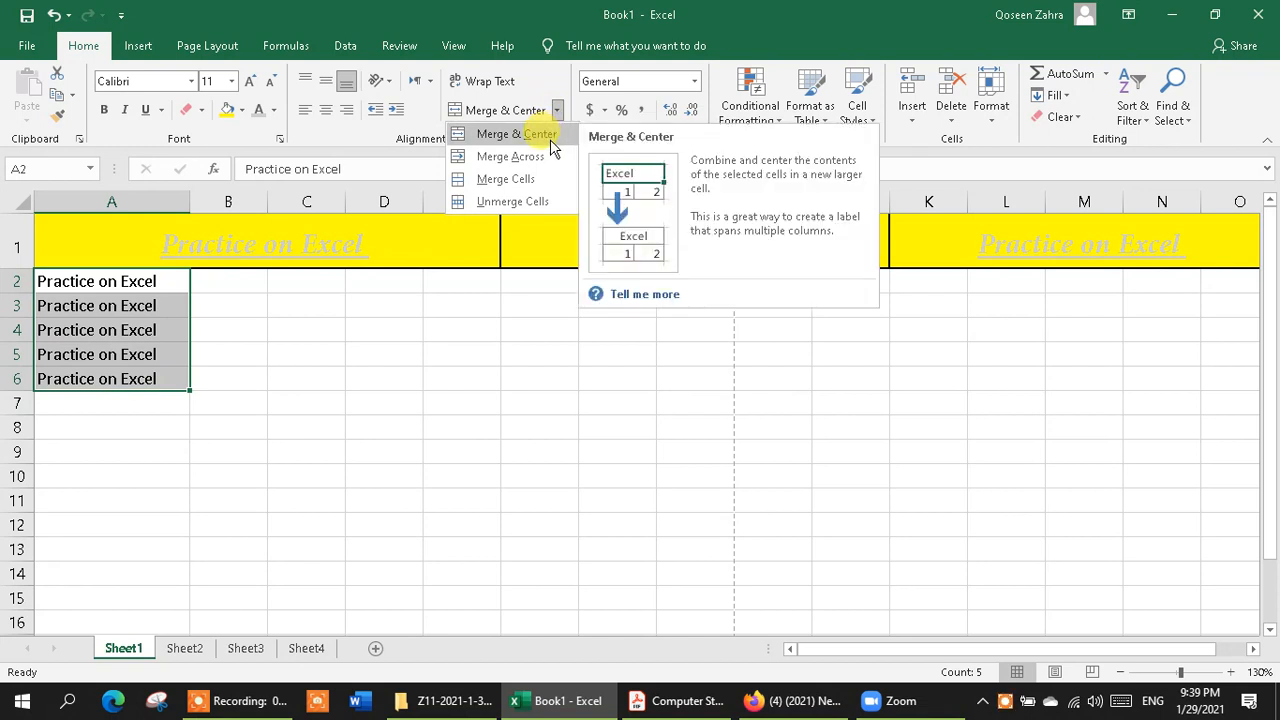
left_click(531, 156)
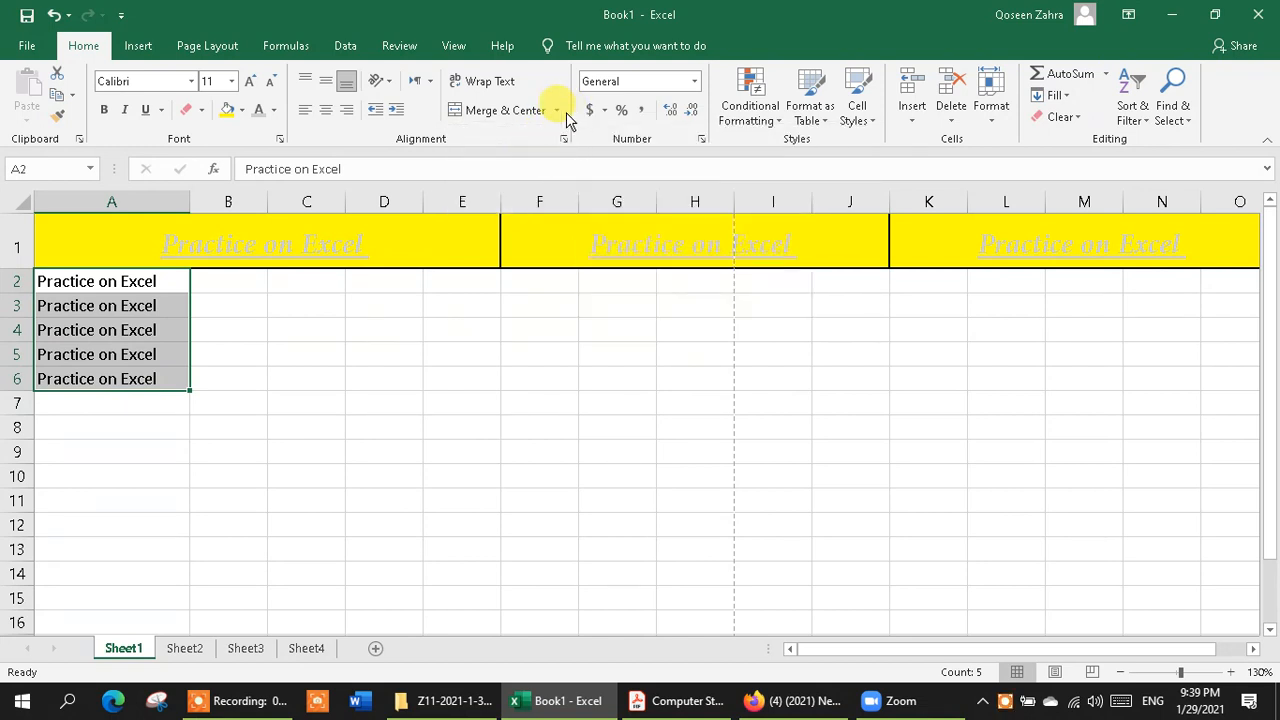
left_click(547, 112)
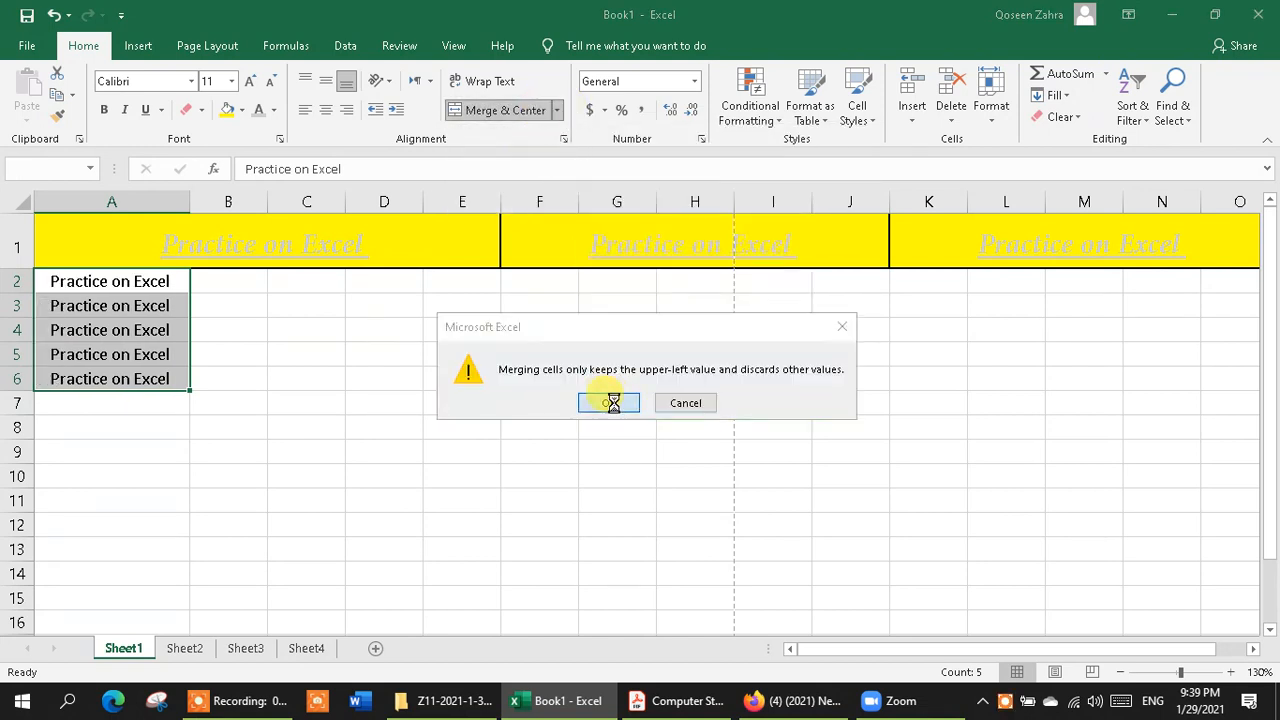
left_click(610, 404)
left_click(257, 396)
Try right, left and center horizontal alignment on the text in merged cell A2.
left_click(142, 381)
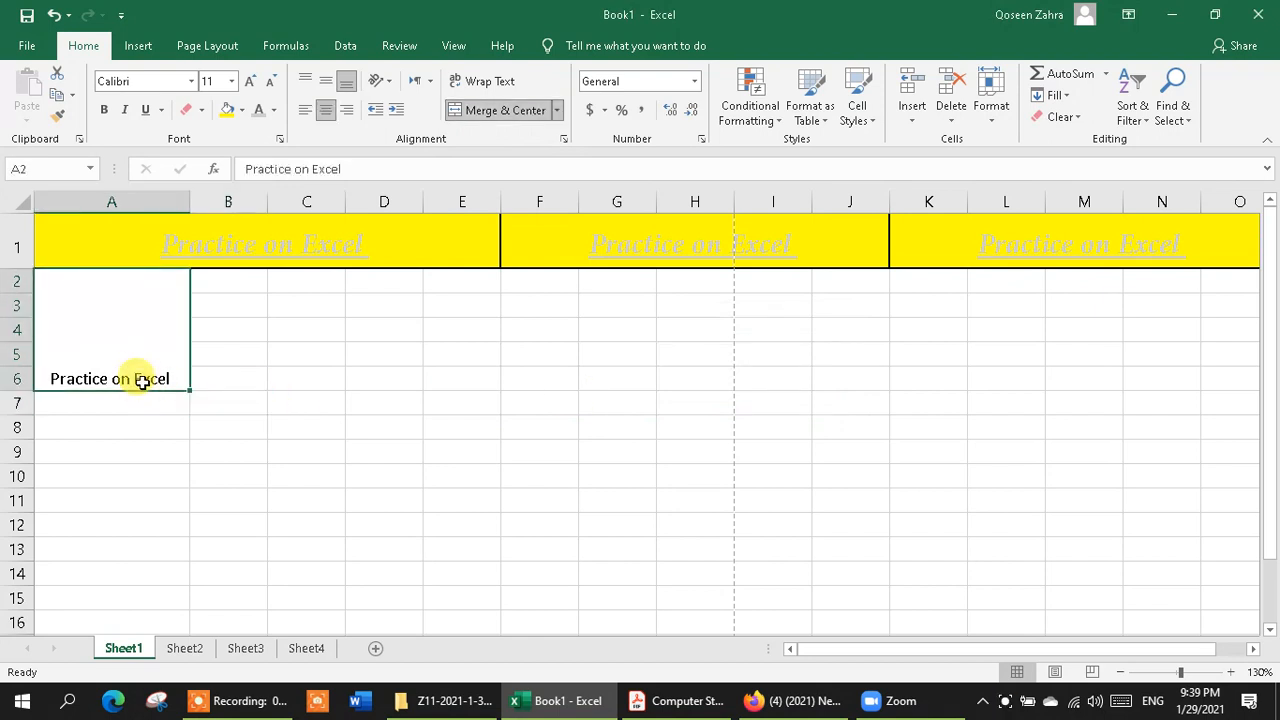
left_click(349, 112)
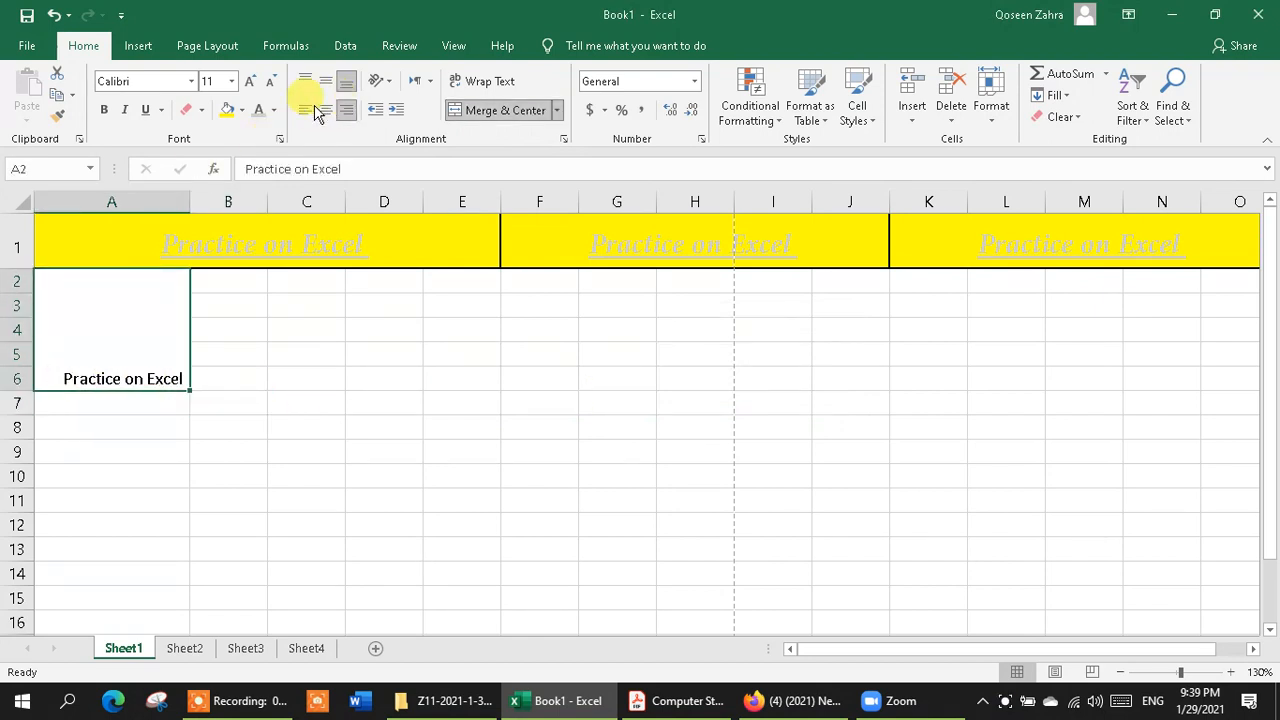
left_click(307, 112)
left_click(326, 111)
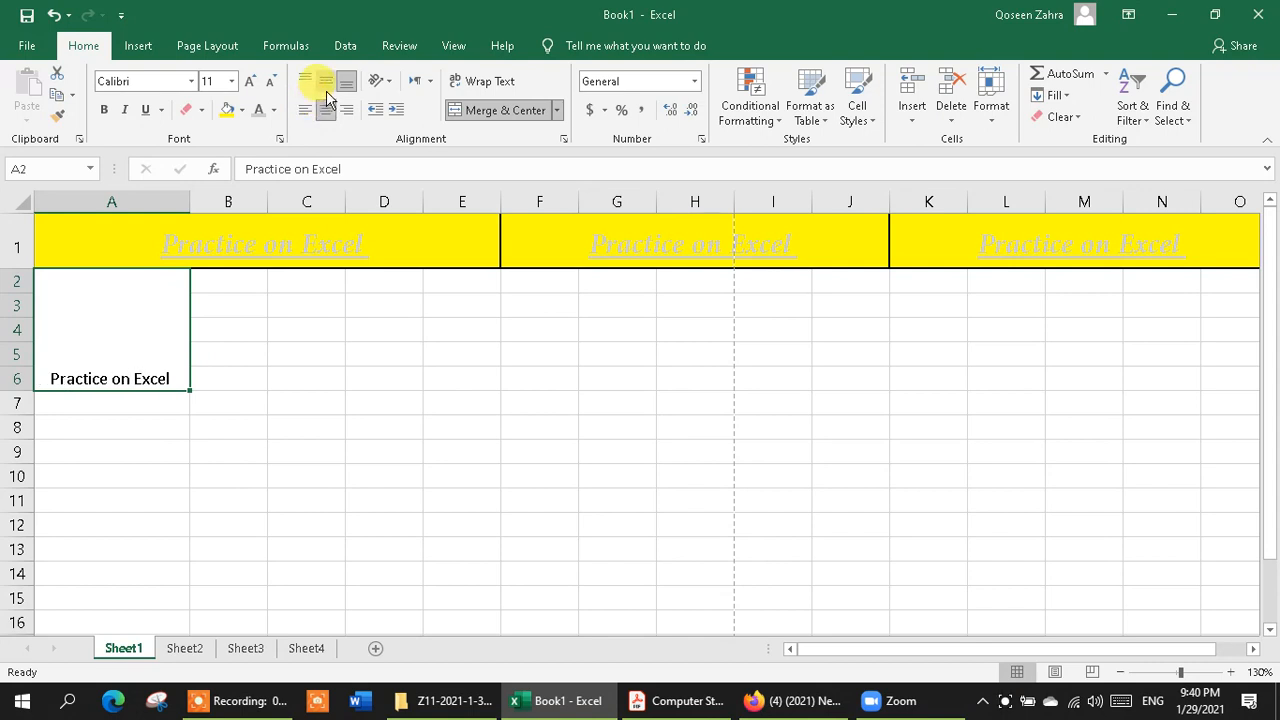
Try middle and top vertical alignment on merged cell A2, ending with bottom alignment, and left-align its text.
left_click(328, 83)
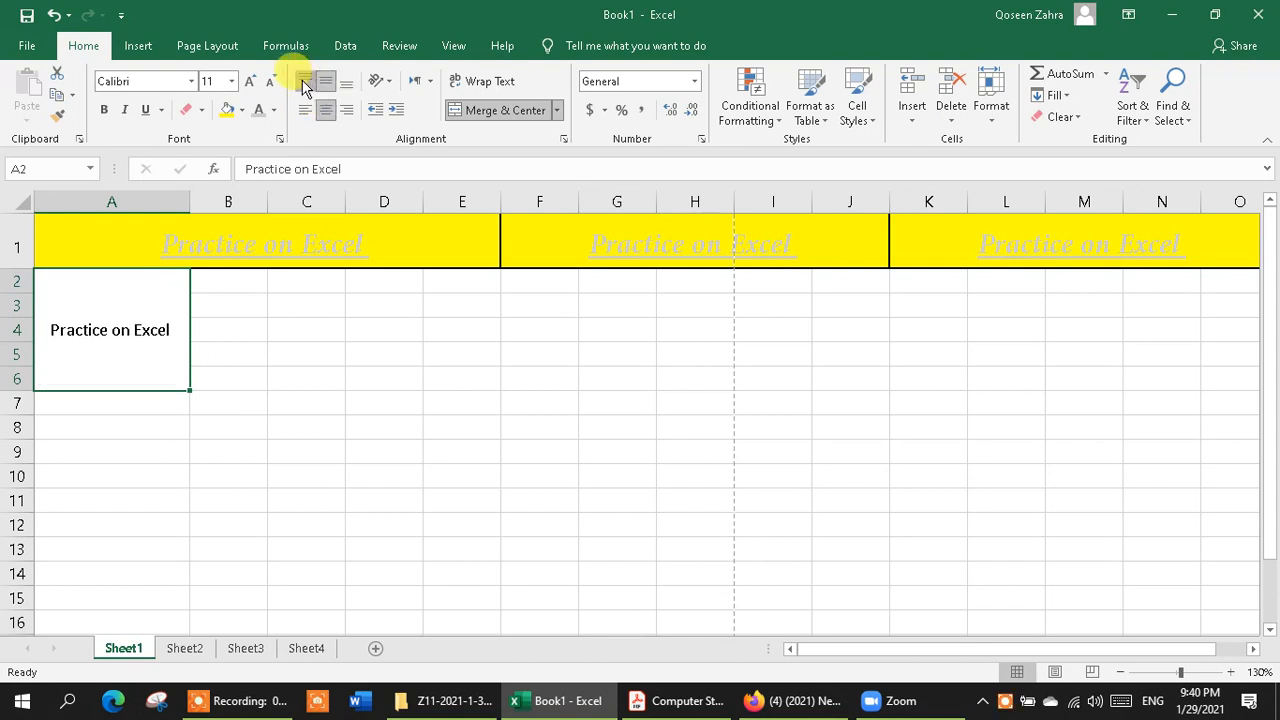
left_click(305, 84)
left_click(326, 82)
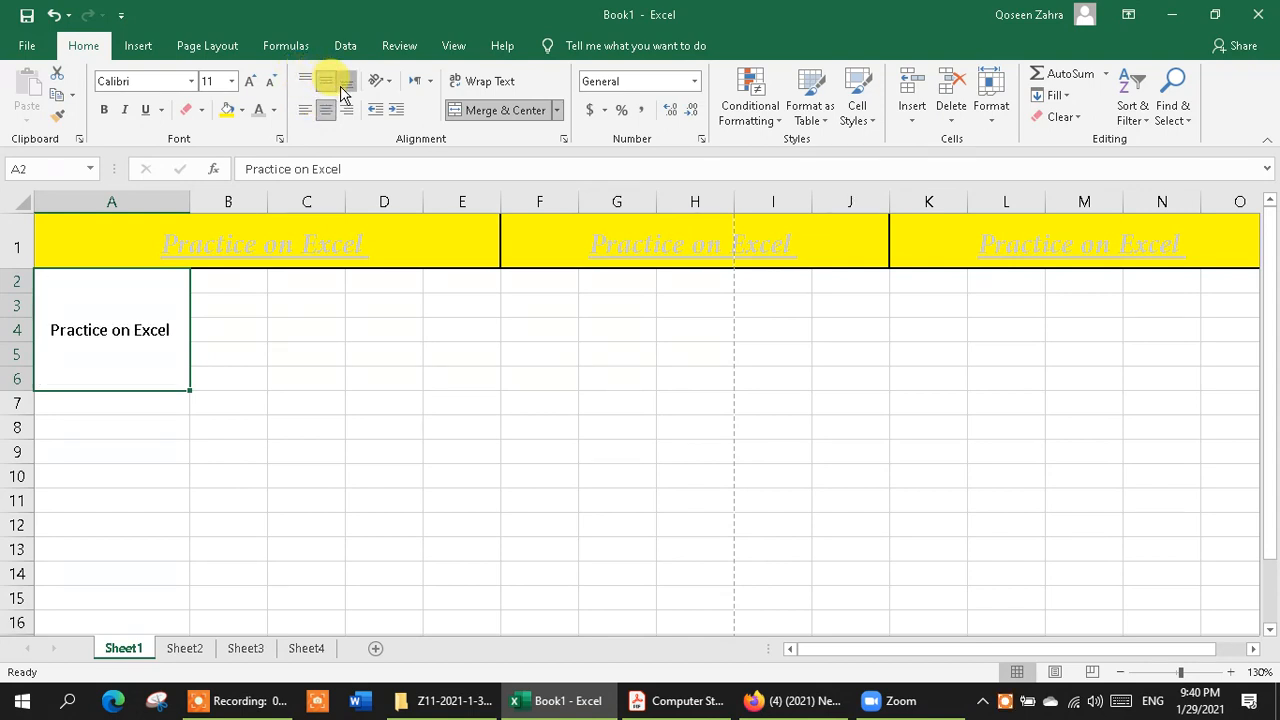
left_click(341, 87)
left_click(326, 82)
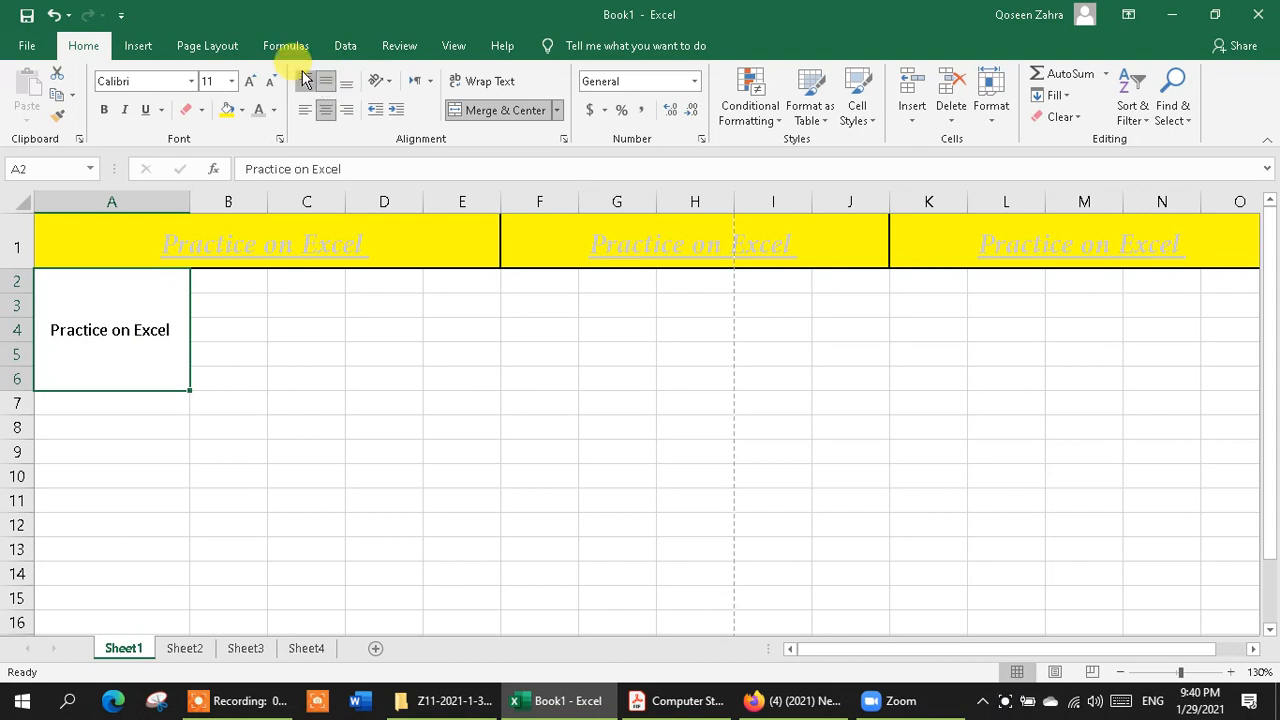
left_click(305, 80)
left_click(325, 85)
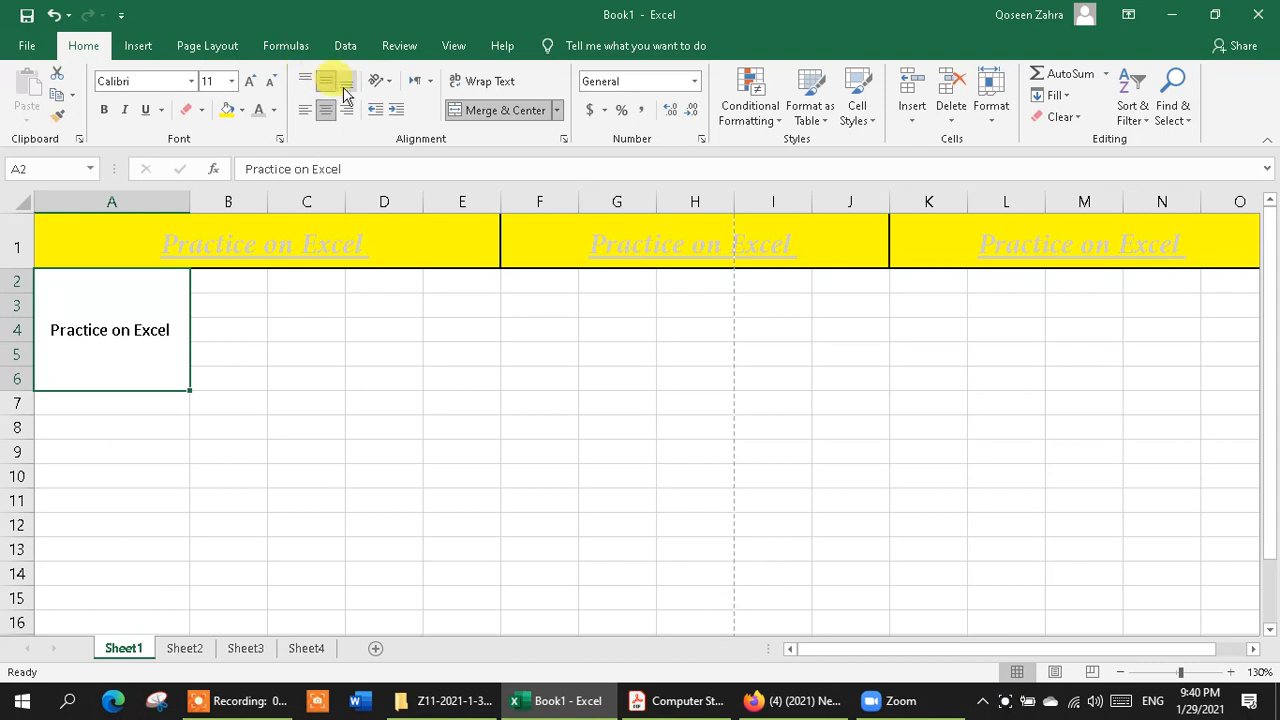
left_click(343, 88)
left_click(305, 110)
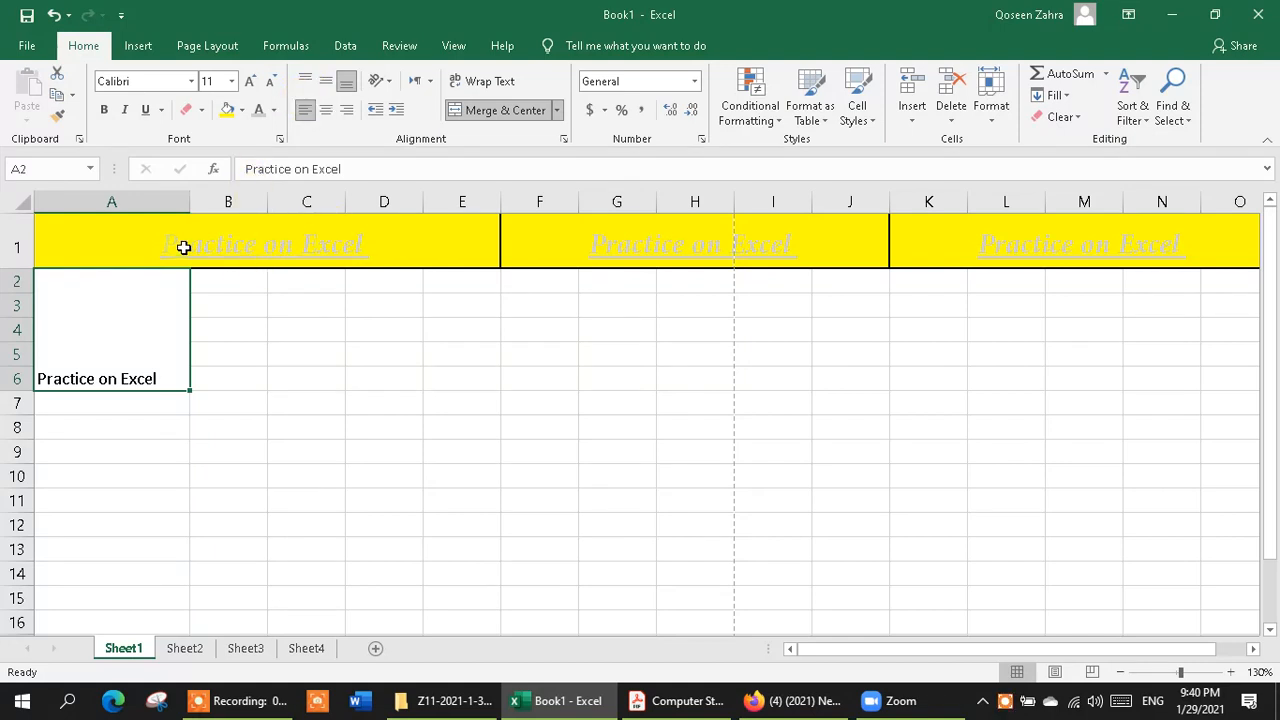
Left-align the title in merged cell A1, and center it again.
left_click(183, 247)
left_click(305, 110)
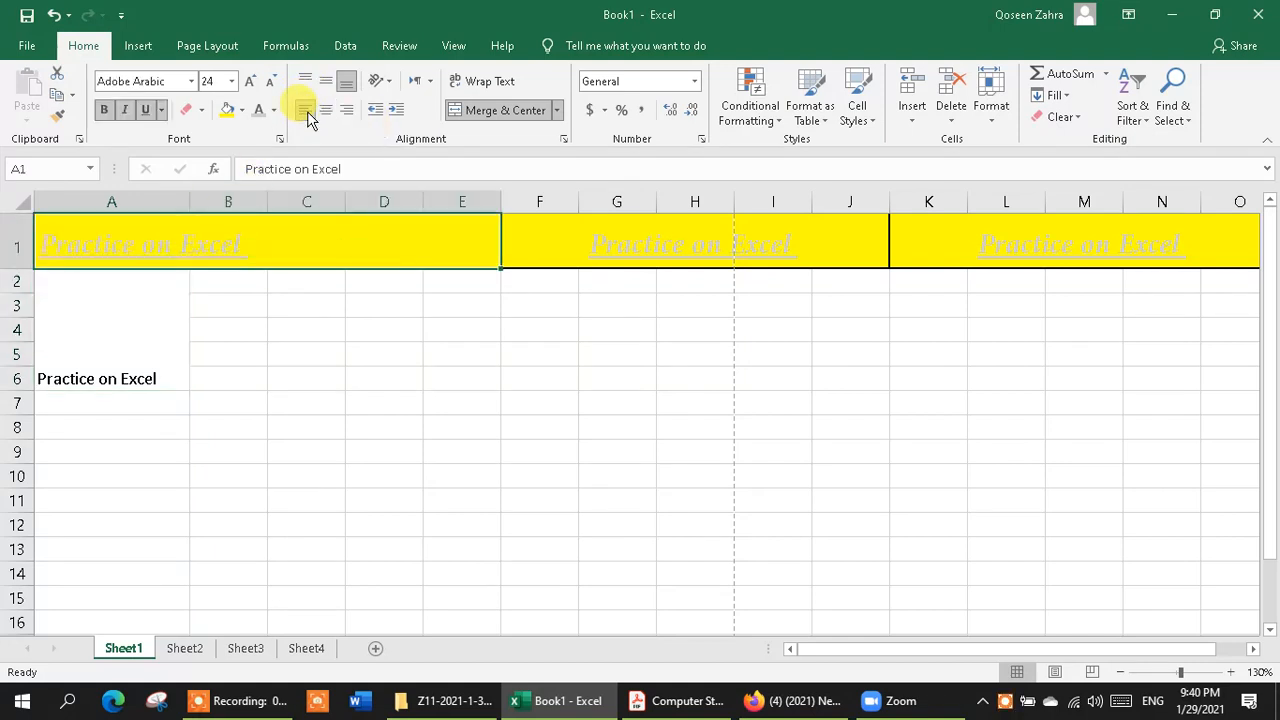
left_click(326, 111)
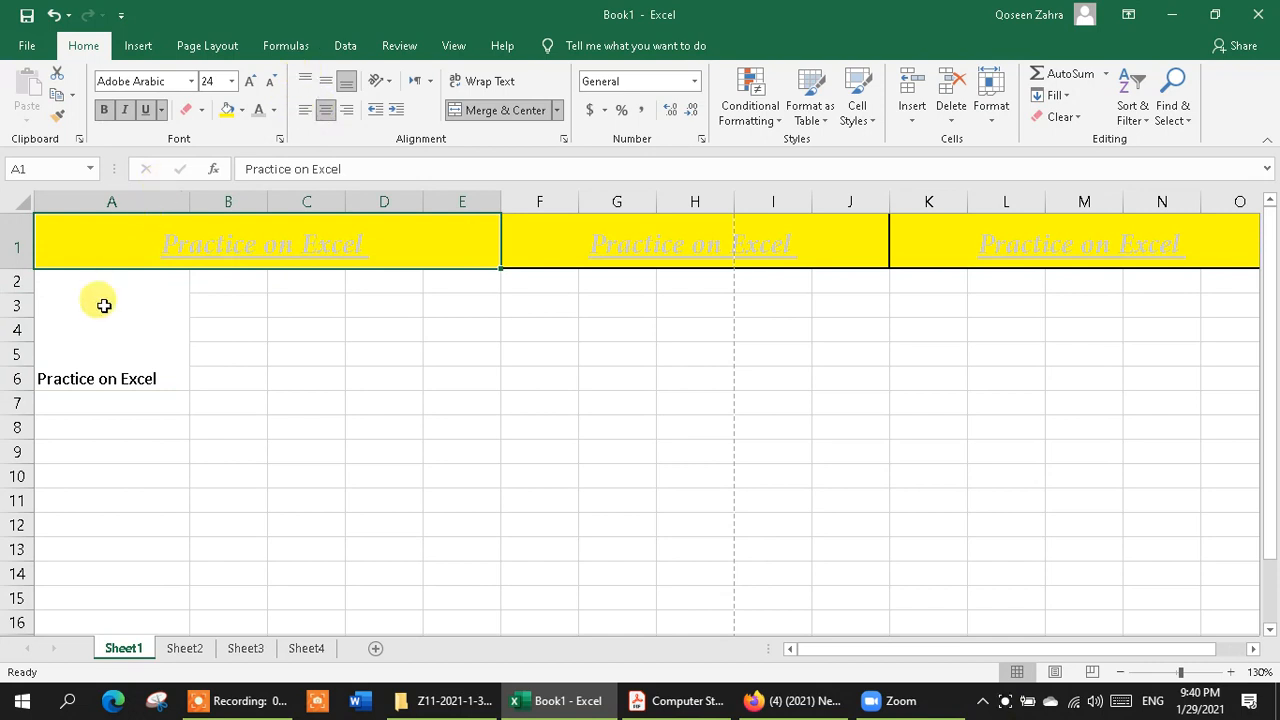
Try top alignment on merged cell A2 before setting its vertical alignment to middle.
left_click(99, 339)
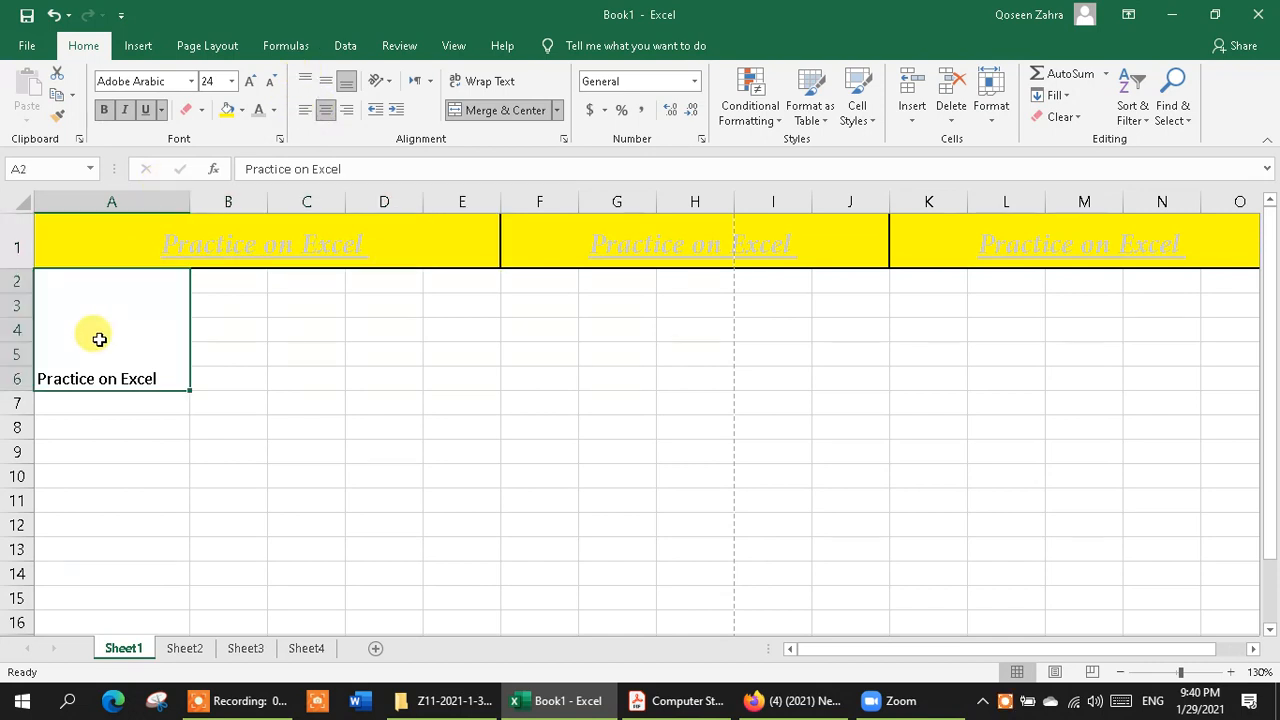
left_click(304, 80)
left_click(325, 82)
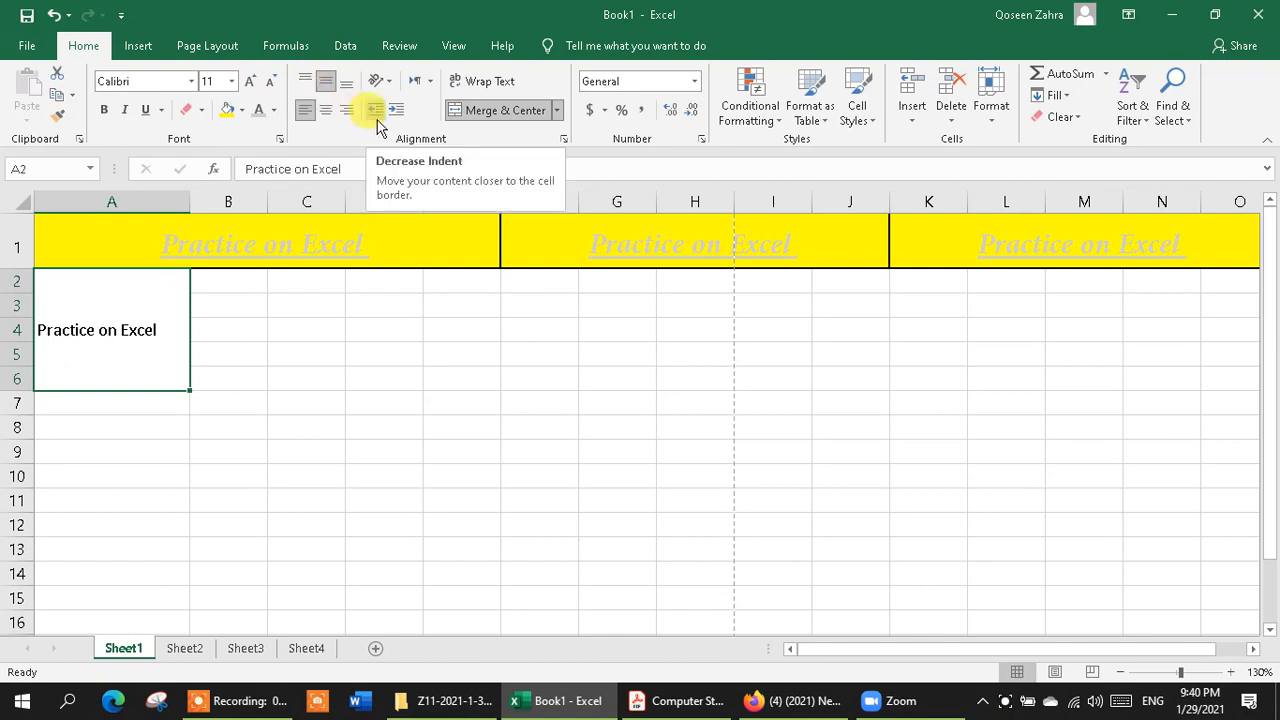
Demonstrate increasing and decreasing the indent of the text in merged cell A2, leaving it indented one level.
left_click(406, 121)
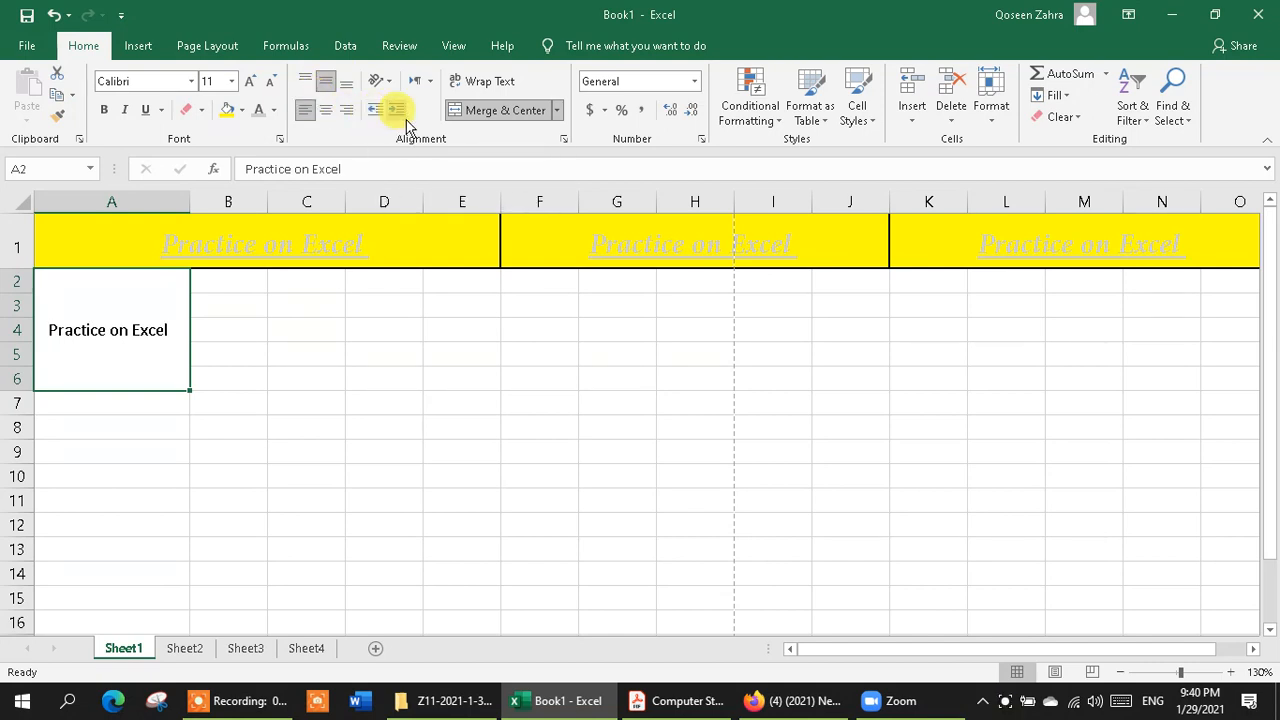
left_click(373, 121)
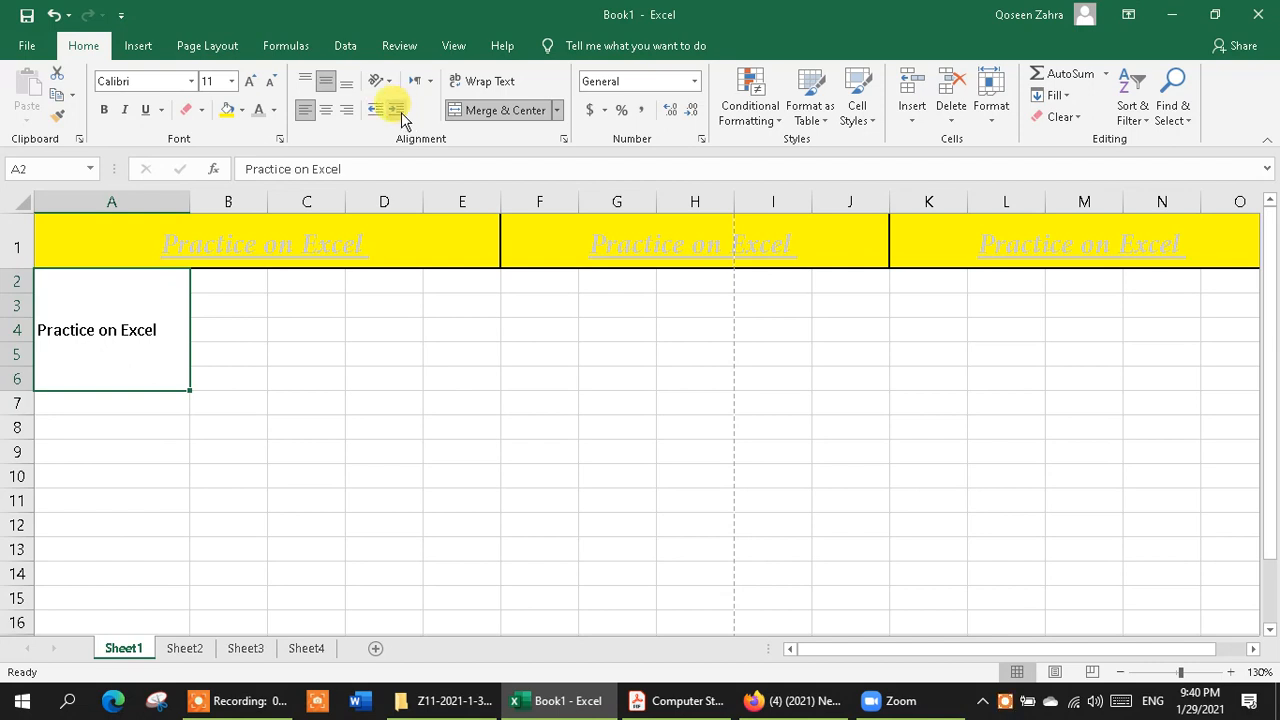
left_click(401, 112)
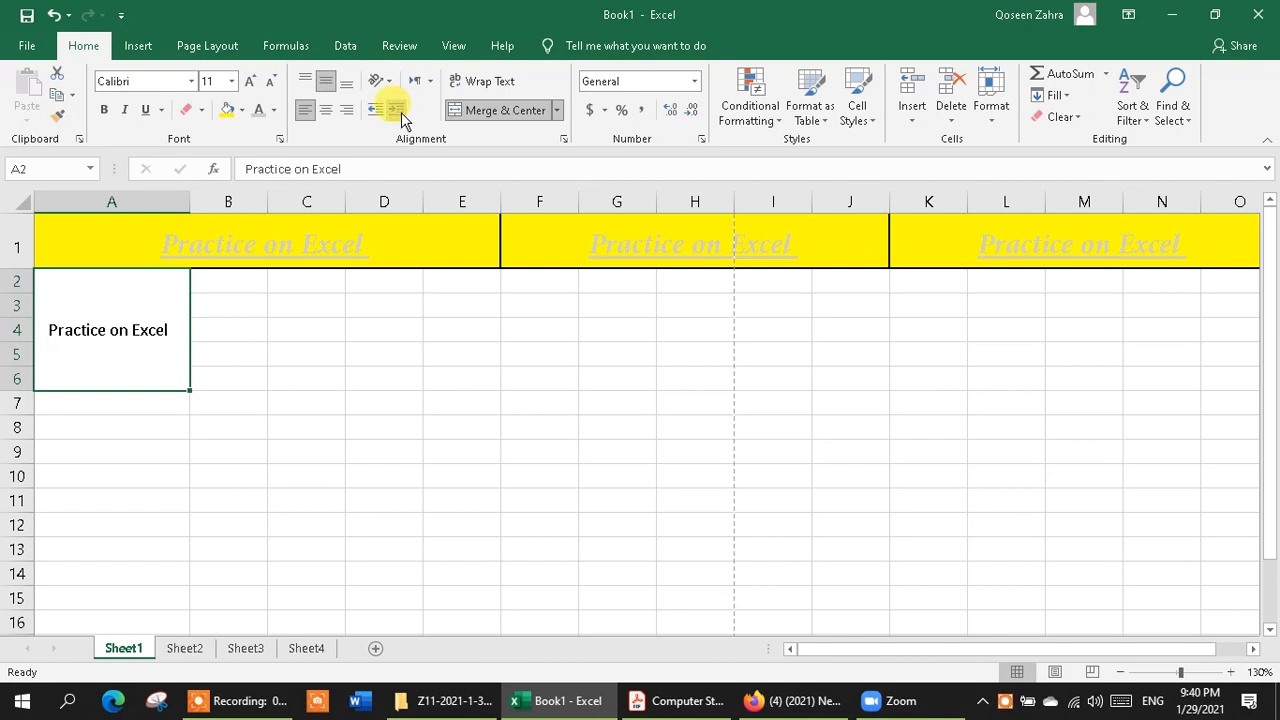
Enlarge the text in merged cell A2 stepwise up to size 16, and shrink it back to size 11.
left_click(250, 81)
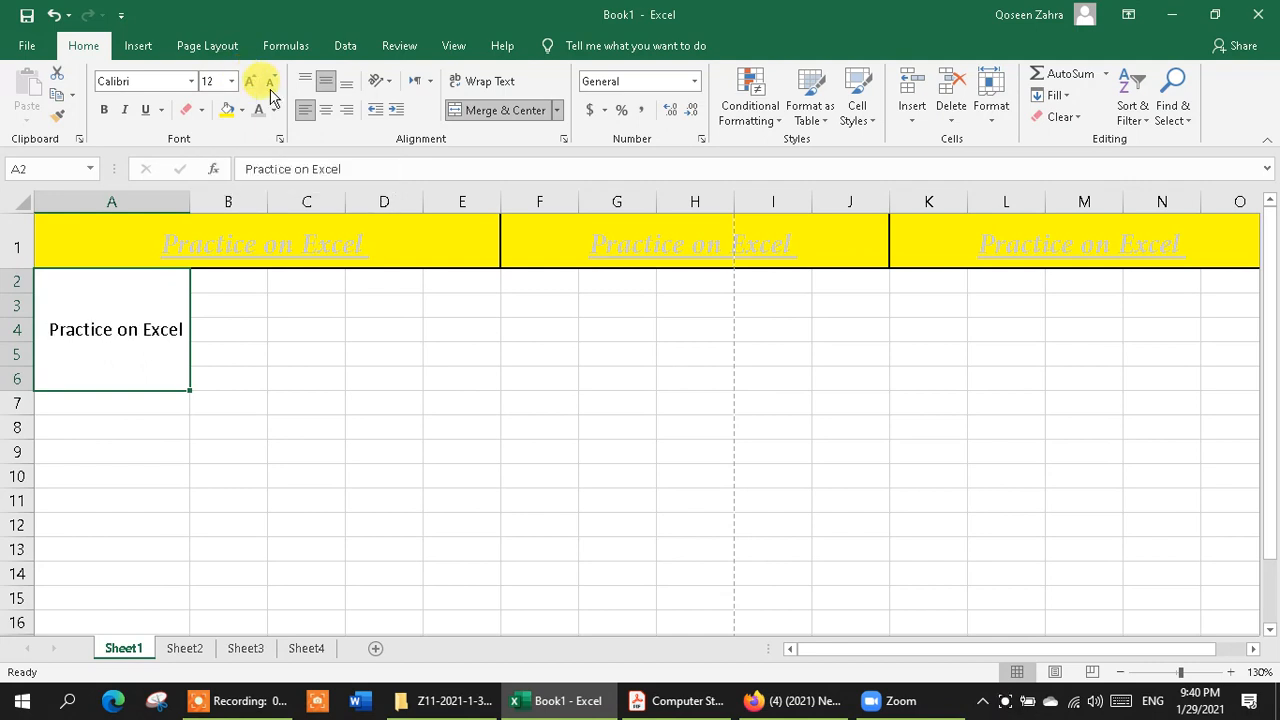
left_click(270, 82)
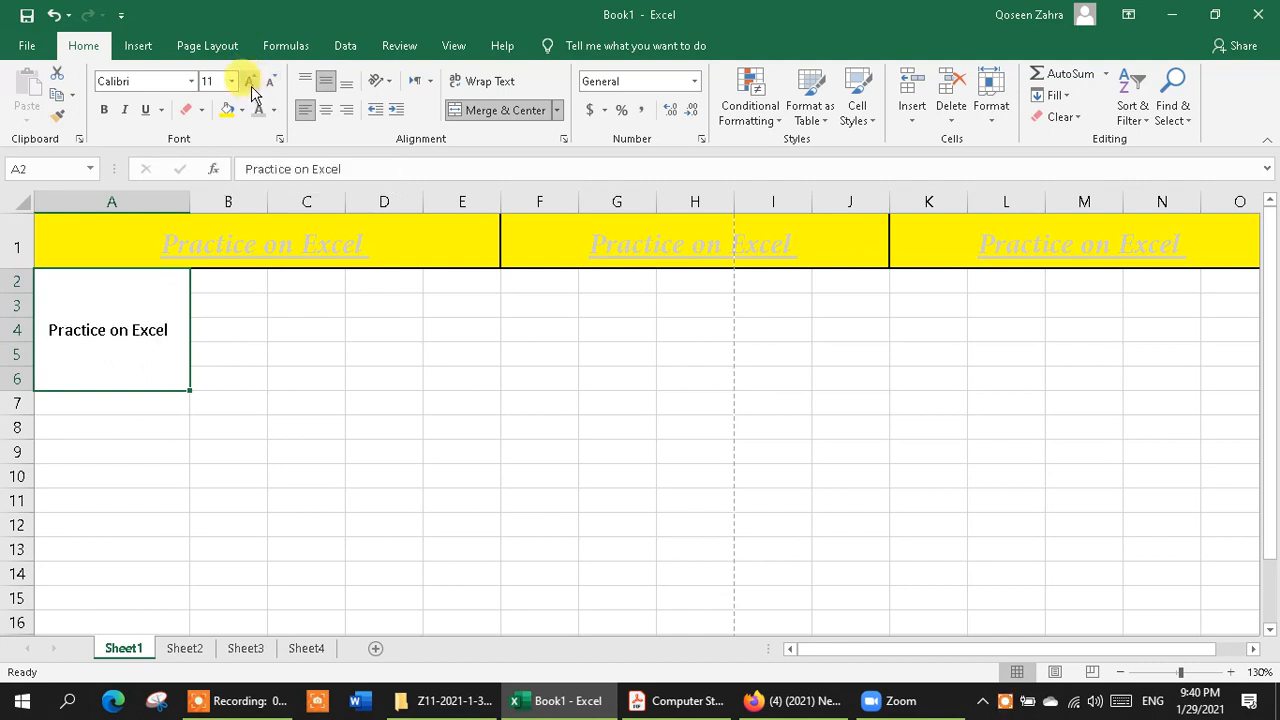
left_click(250, 81)
left_click(251, 87)
left_click(251, 87)
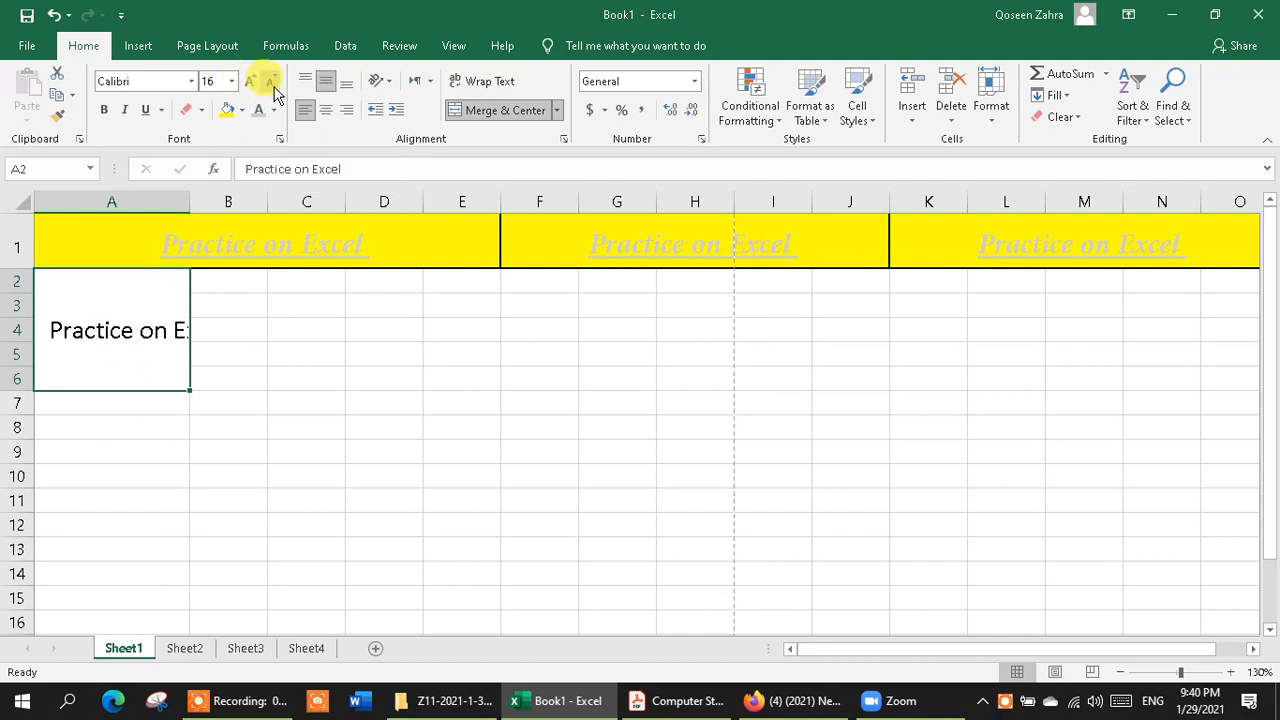
left_click(274, 87)
left_click(274, 87)
left_click(274, 87)
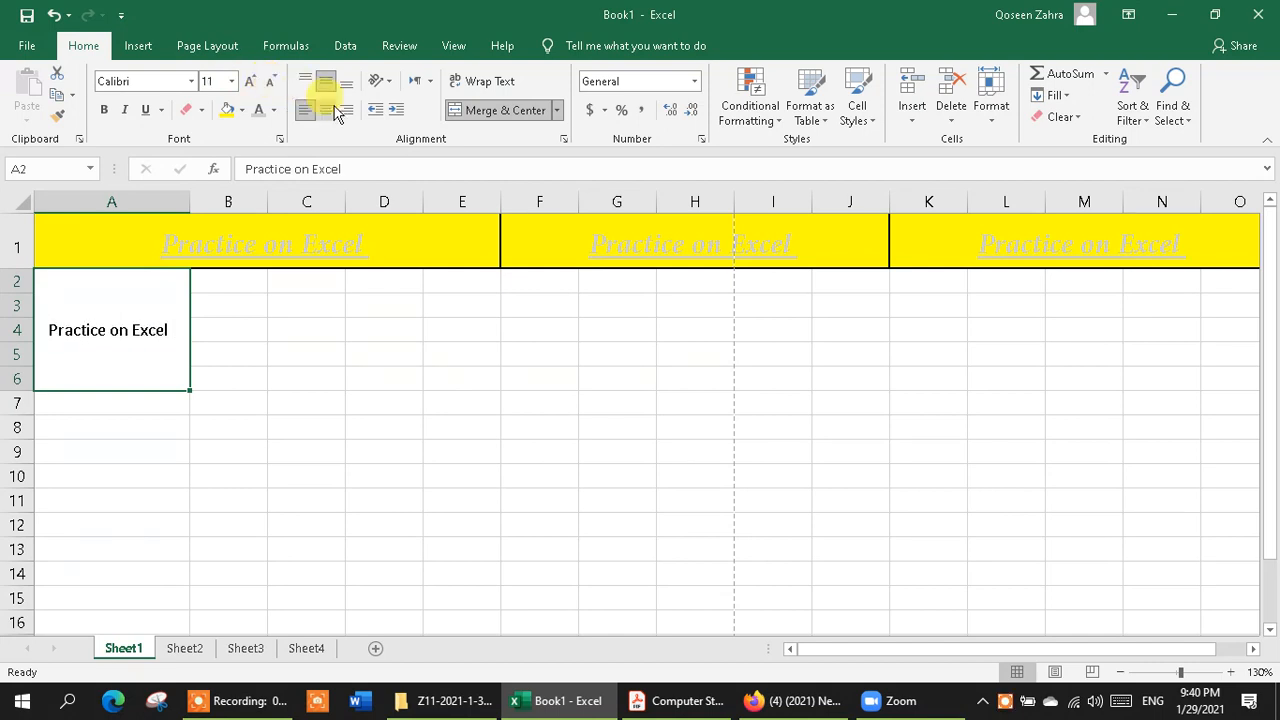
Apply the Number format to merged cell A2 and to empty cell B6.
left_click(695, 82)
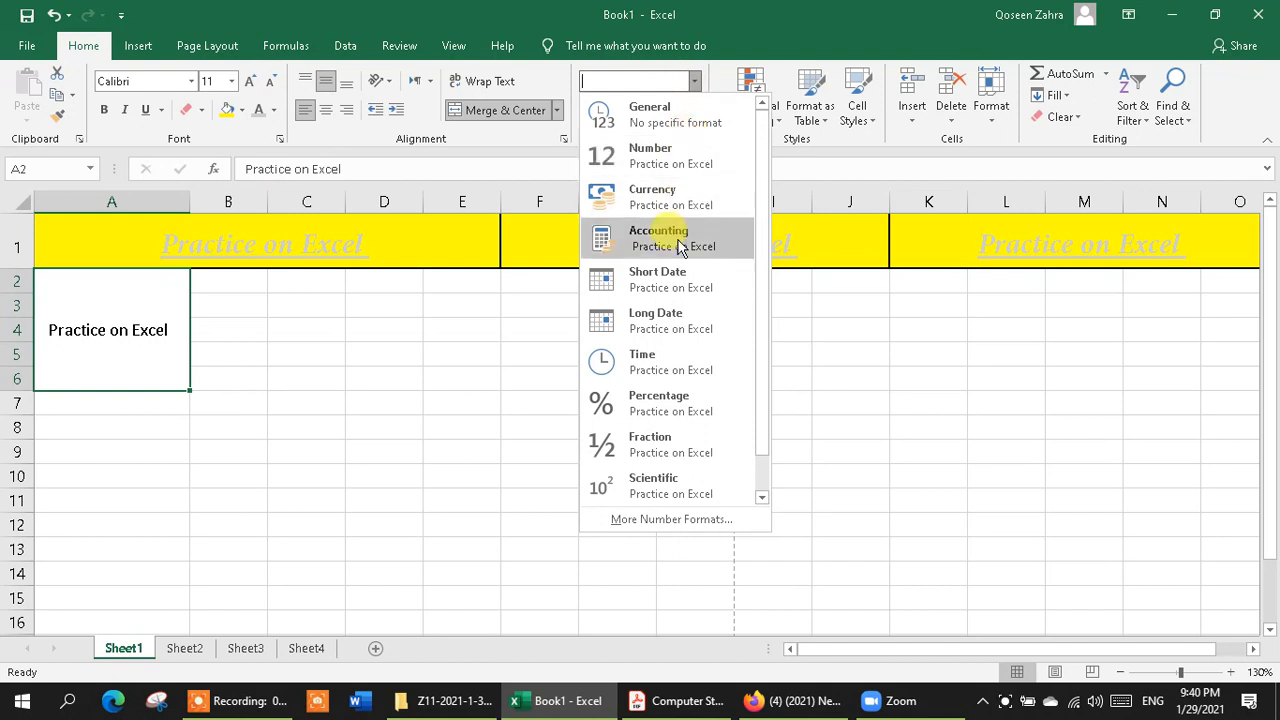
left_click_drag(759, 353, 686, 177)
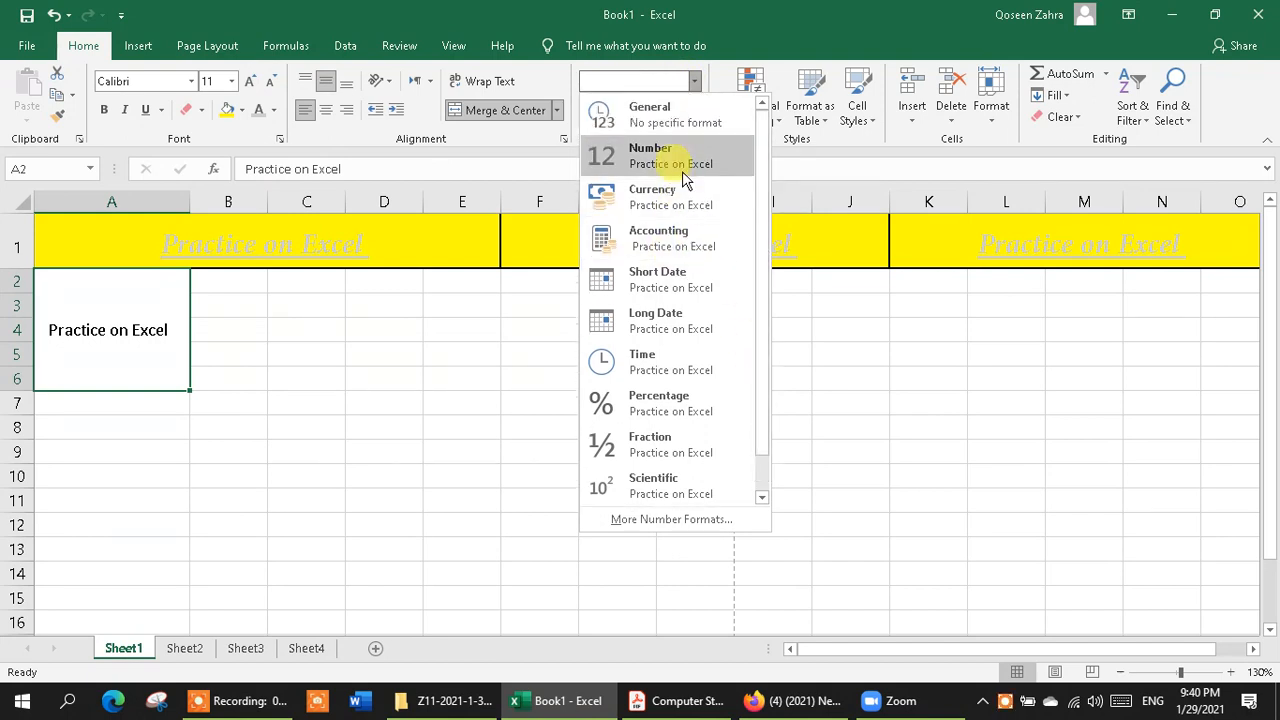
left_click(682, 171)
left_click(251, 375)
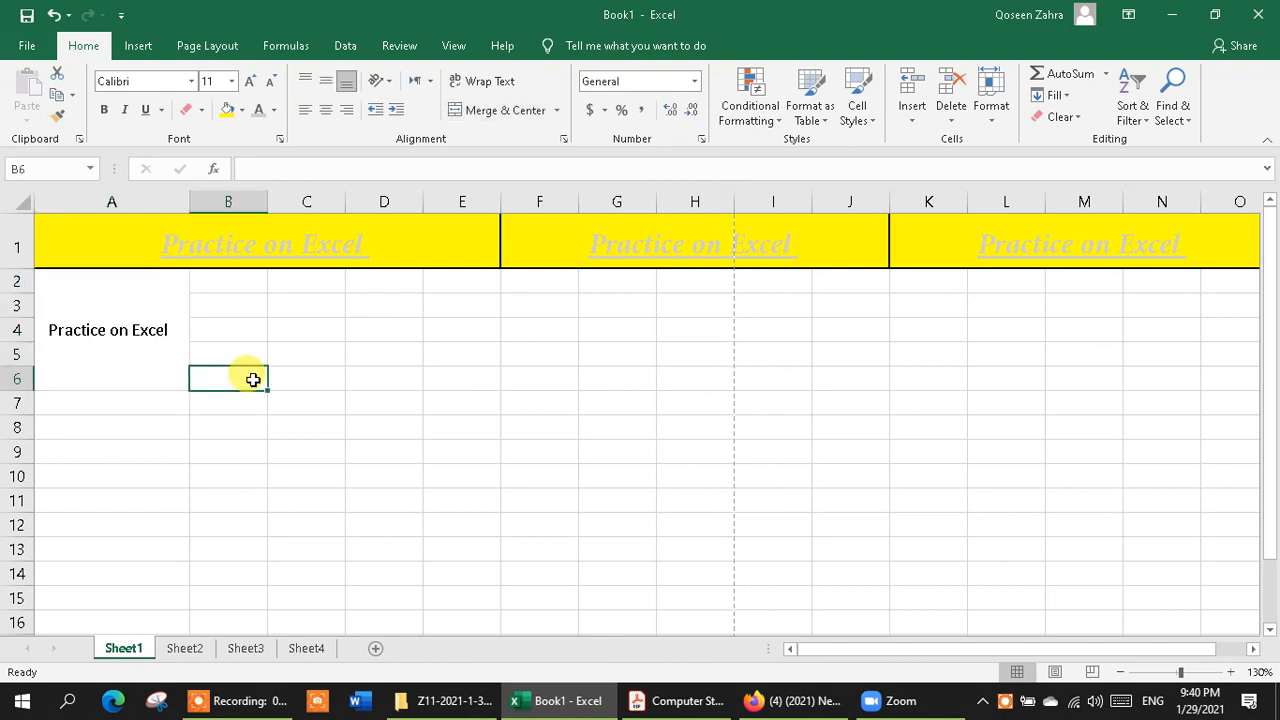
left_click(694, 84)
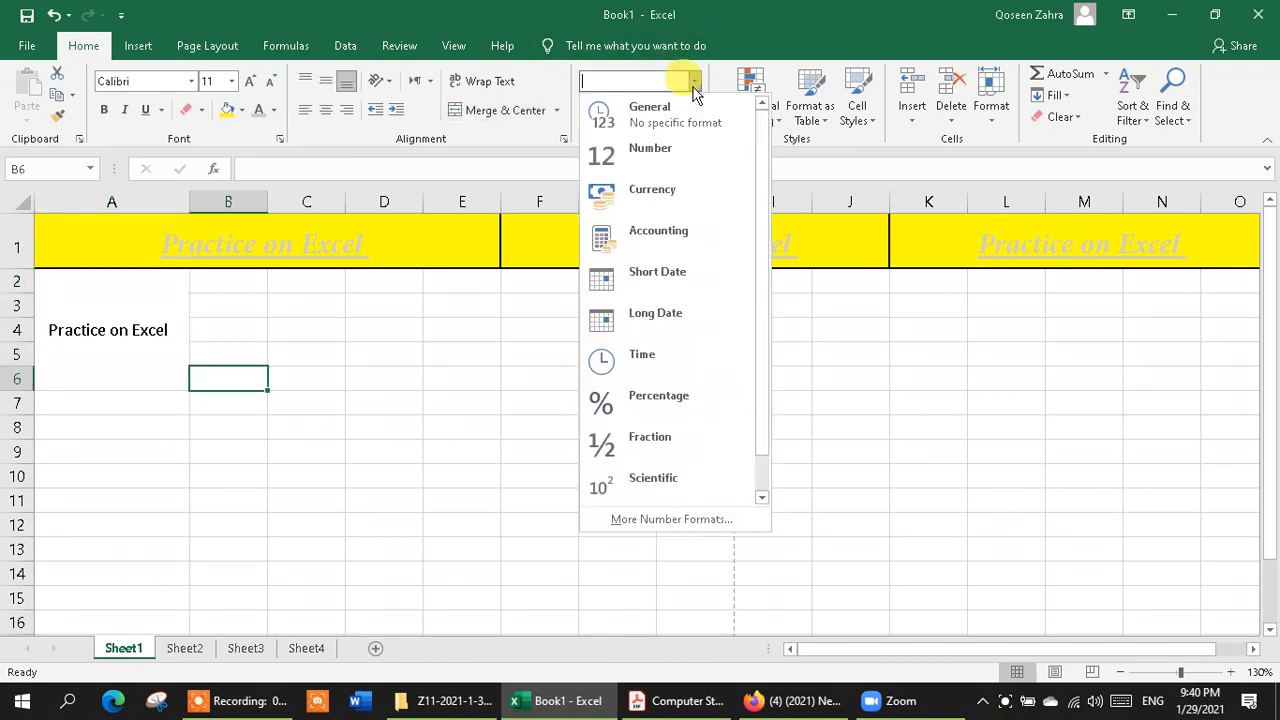
left_click(641, 163)
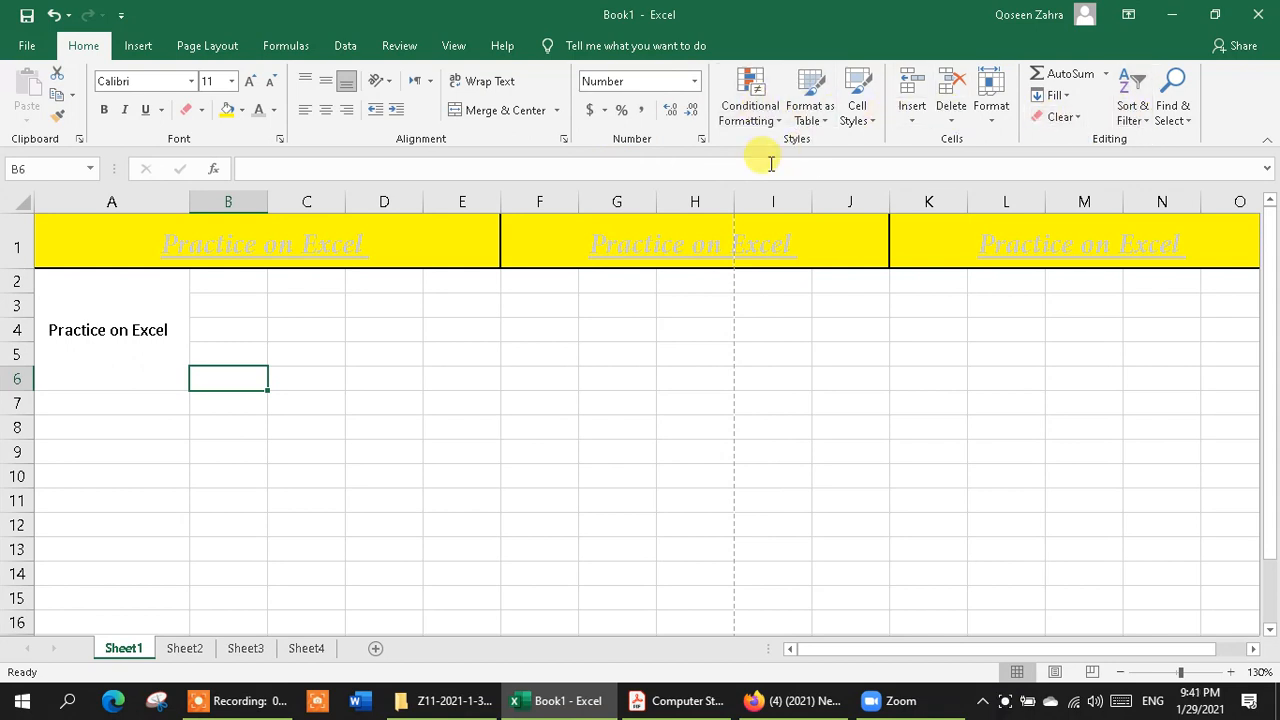
Insert an AutoSum formula in B6 that refers to C6, and delete the formula text.
left_click(1052, 78)
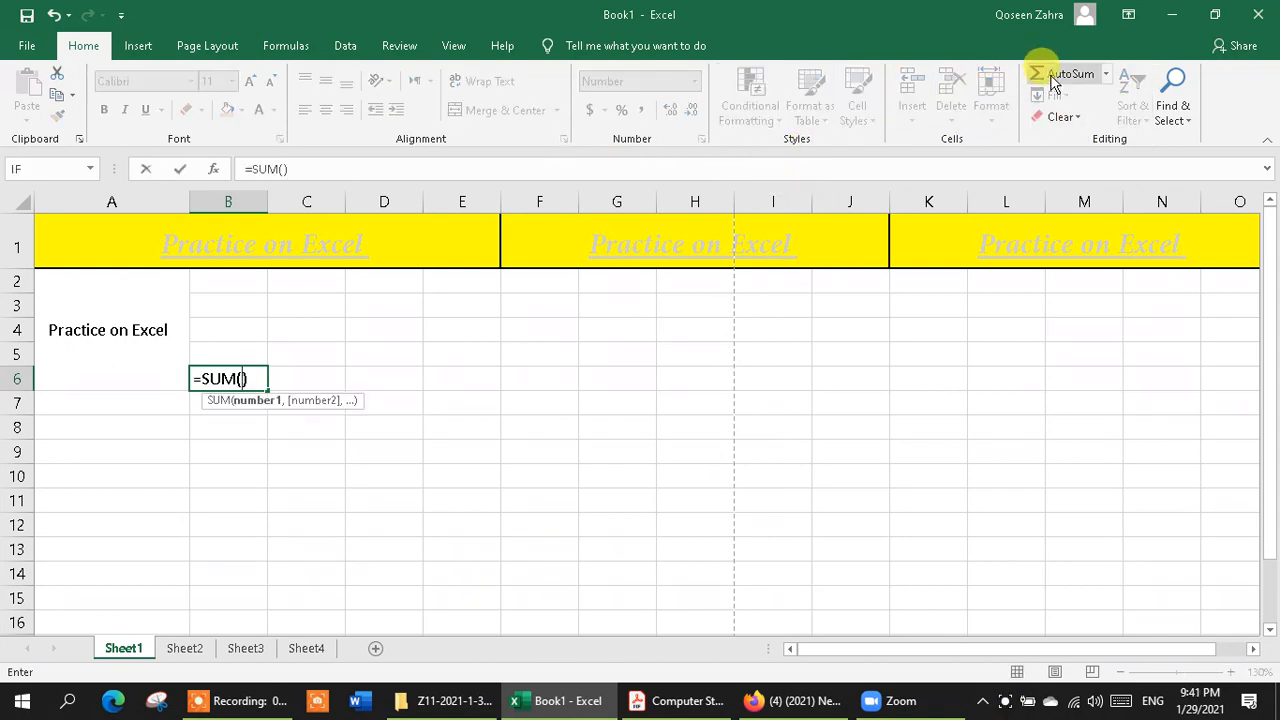
left_click(280, 379)
left_click(245, 380)
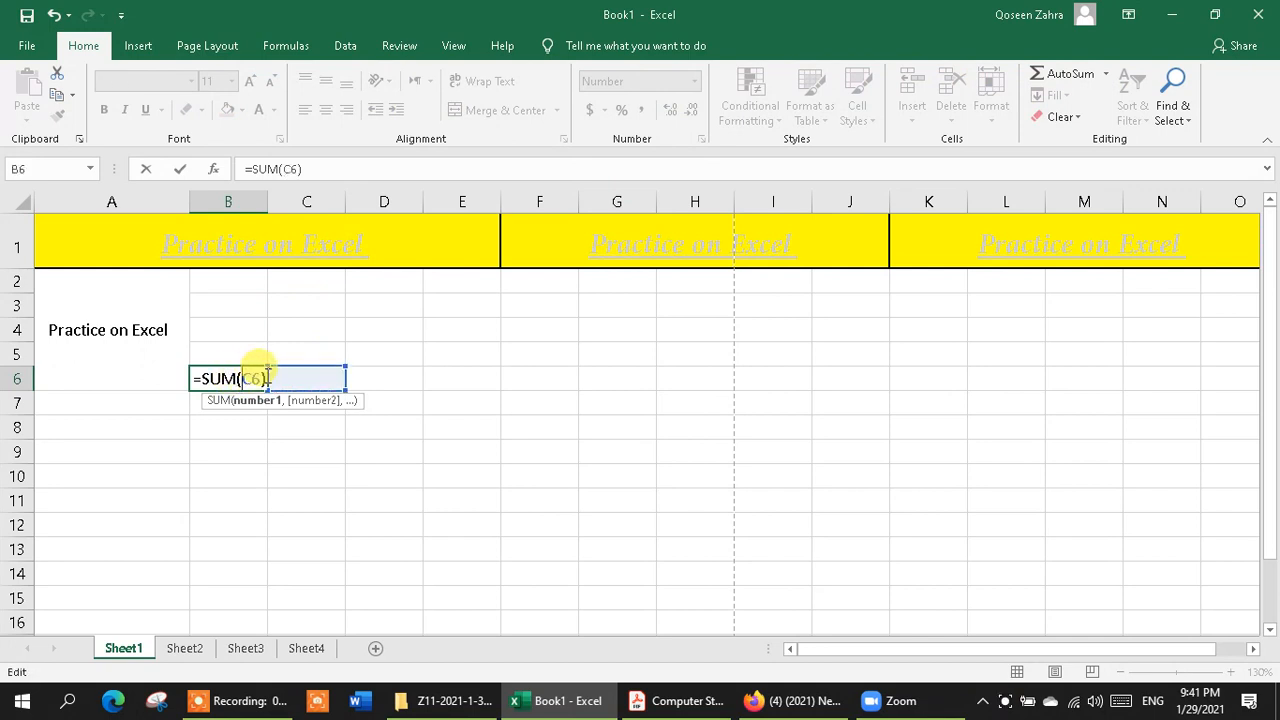
key("BackSpace")
key("BackSpace")
key("BackSpace")
key("BackSpace")
key("BackSpace")
key("BackSpace")
key("BackSpace")
key("BackSpace")
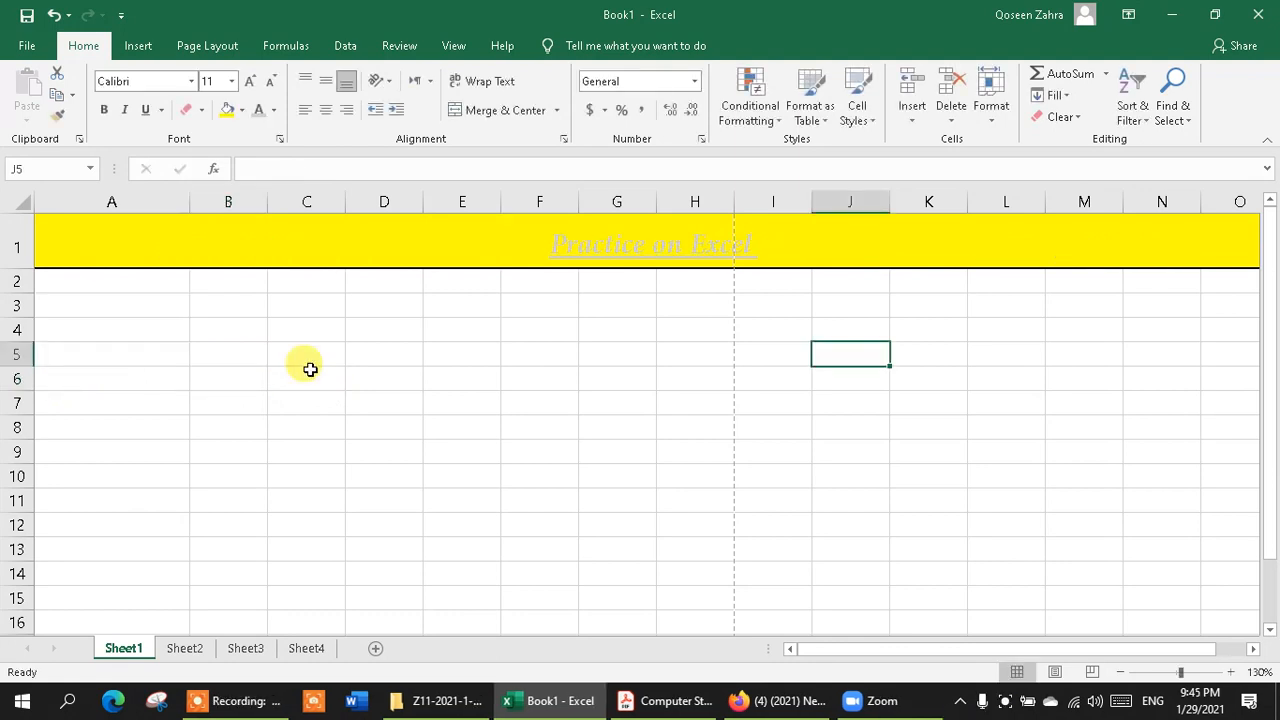
Enter the numbers 1, 2, 3, 4 and 5 in cells A2 to A6.
left_click(96, 285)
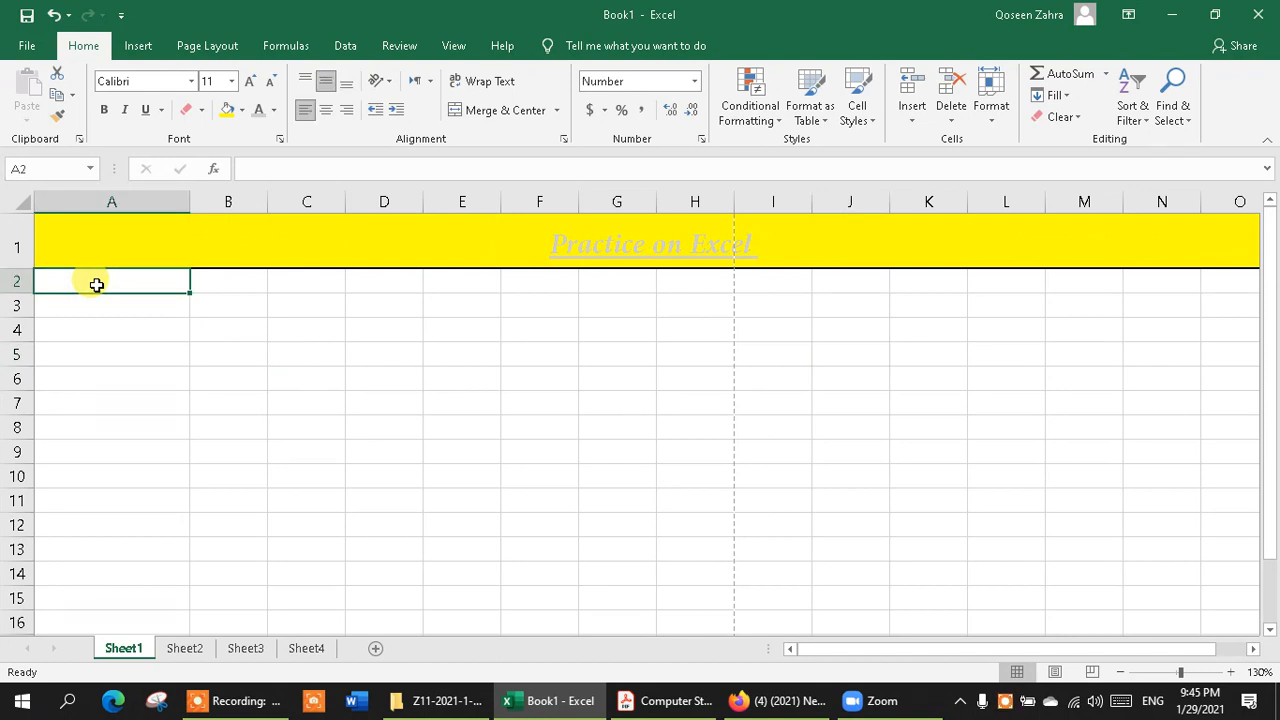
left_click(249, 277)
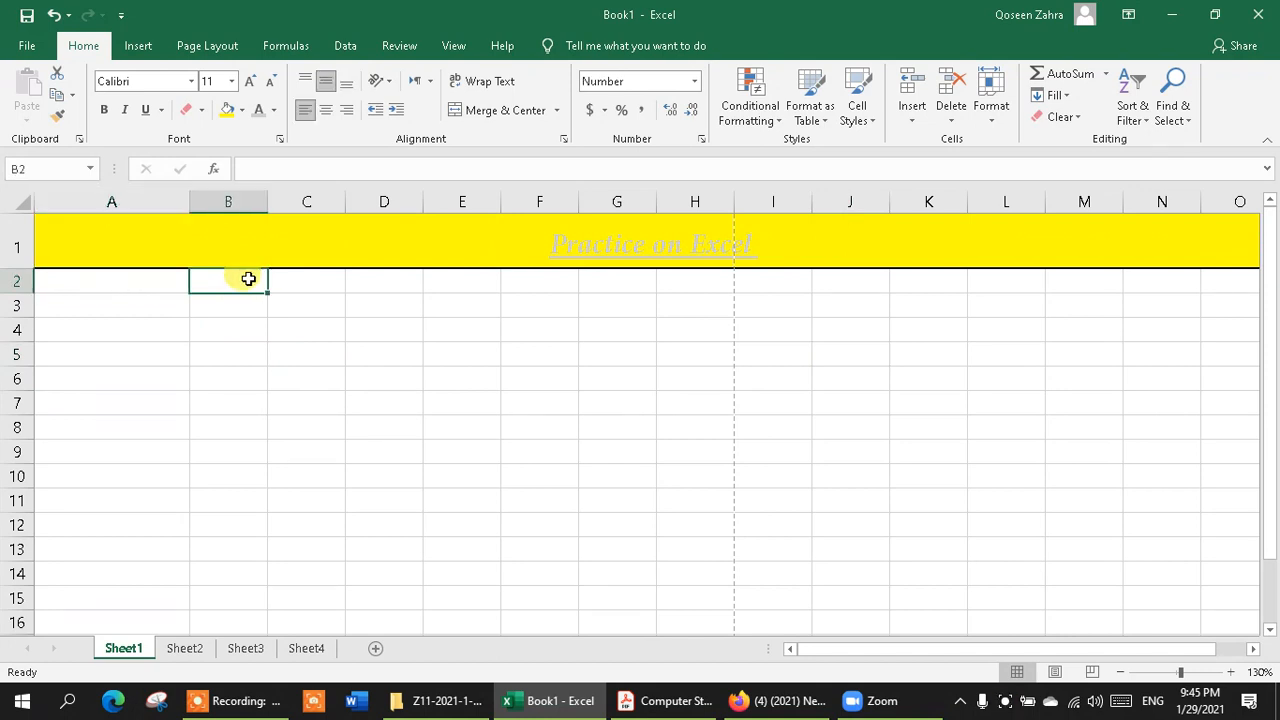
left_click(174, 283)
type("1")
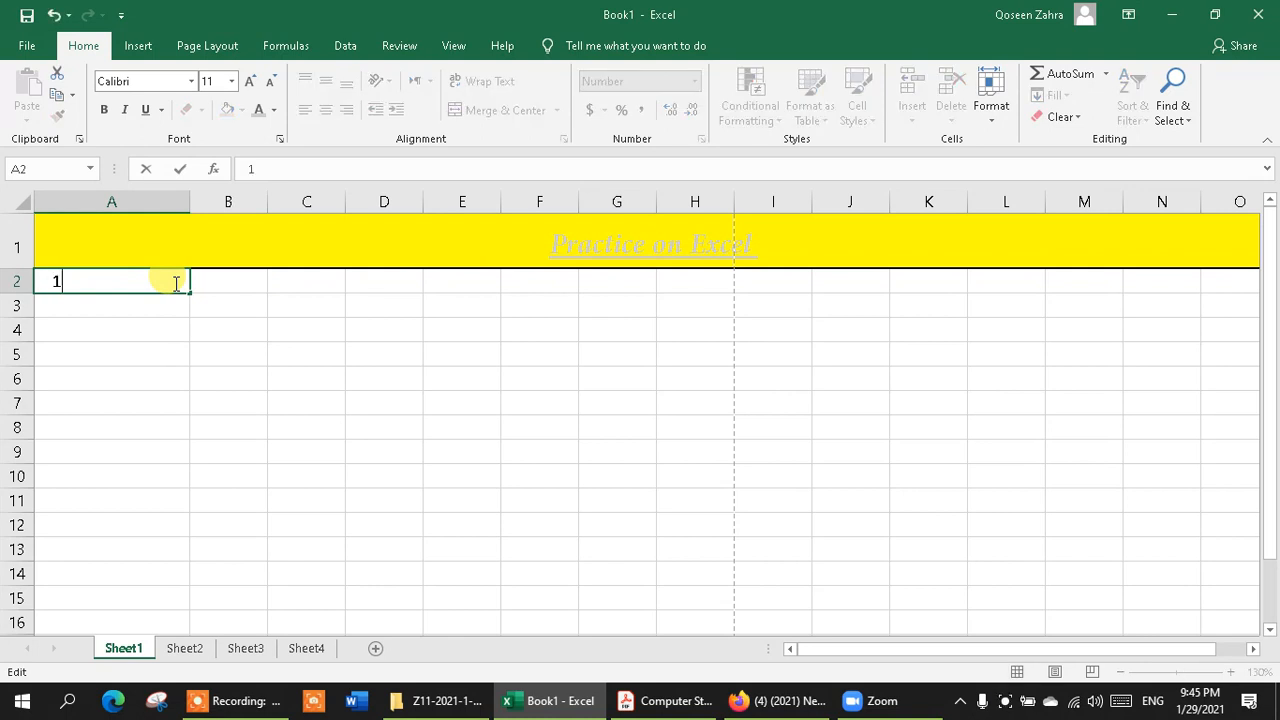
key("Return")
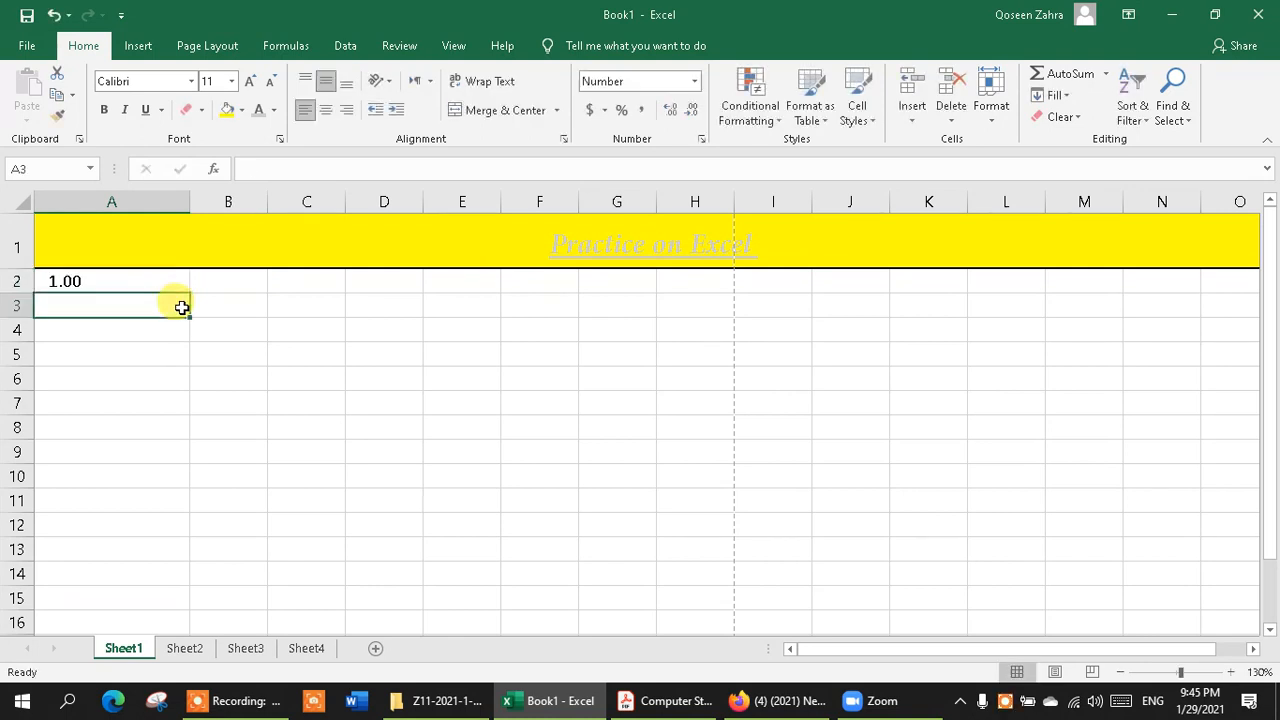
type("2")
key("Return")
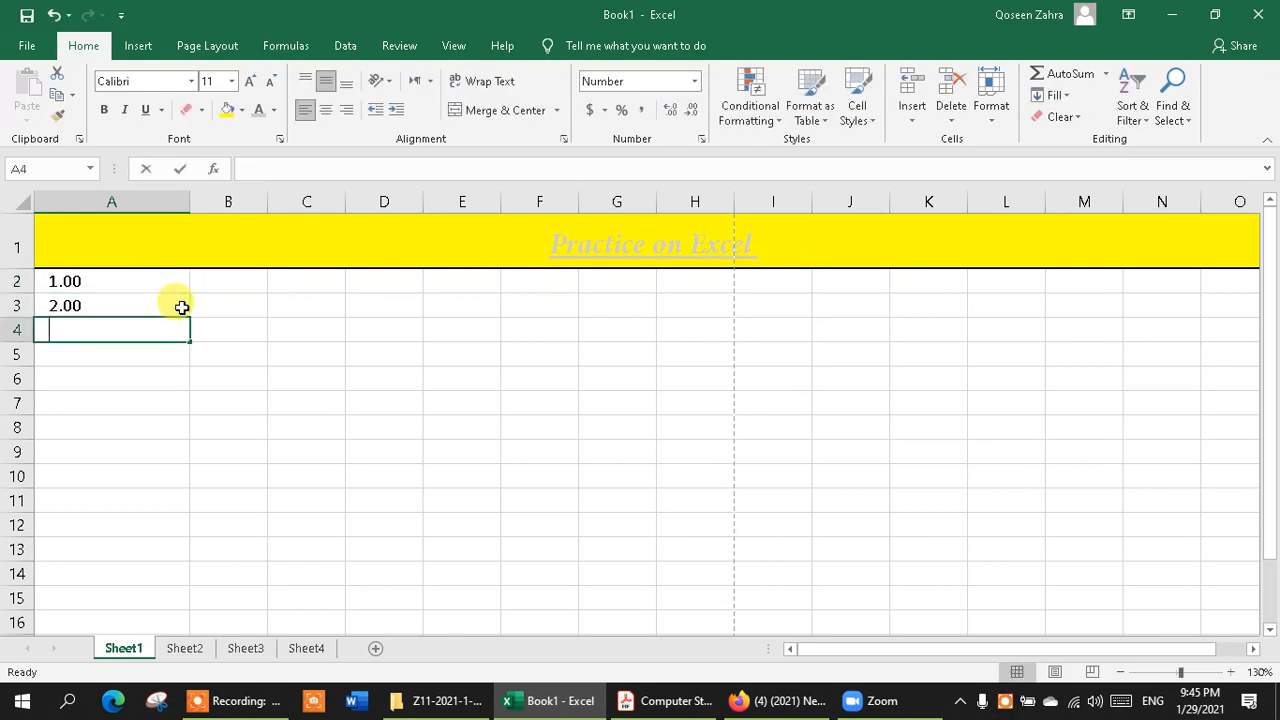
type("3")
key("Return")
type("4")
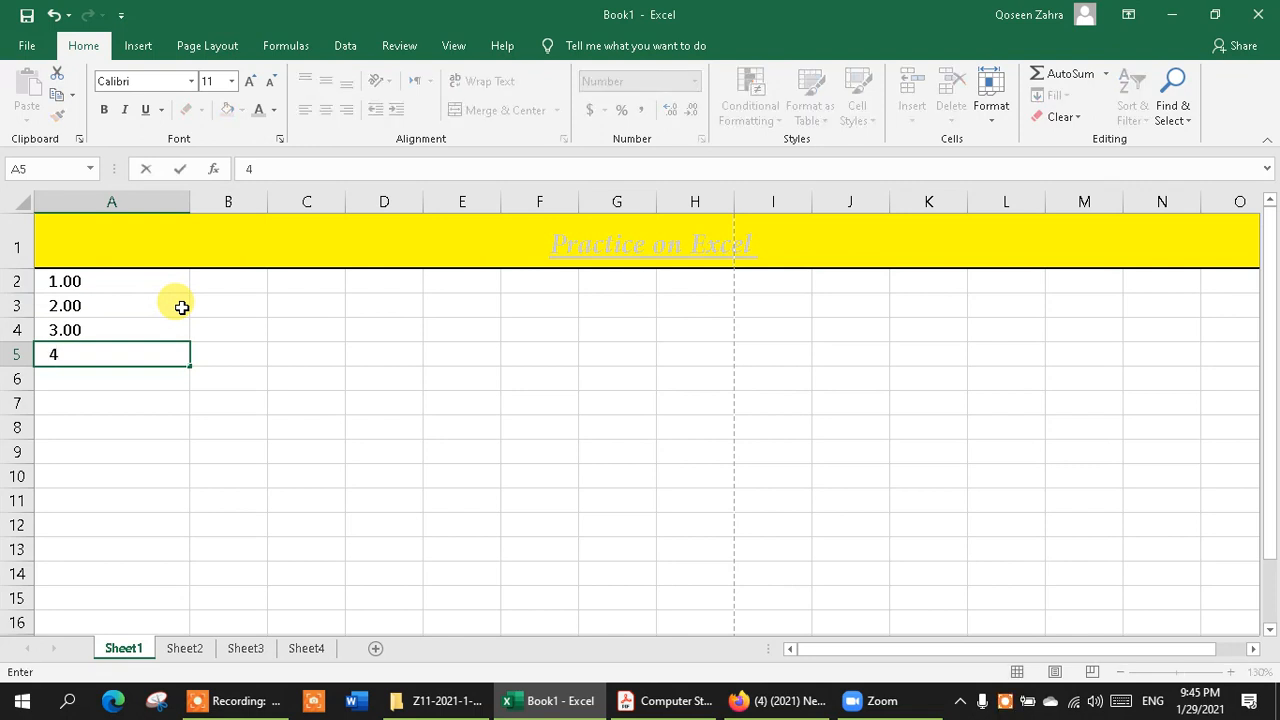
key("Return")
type("5")
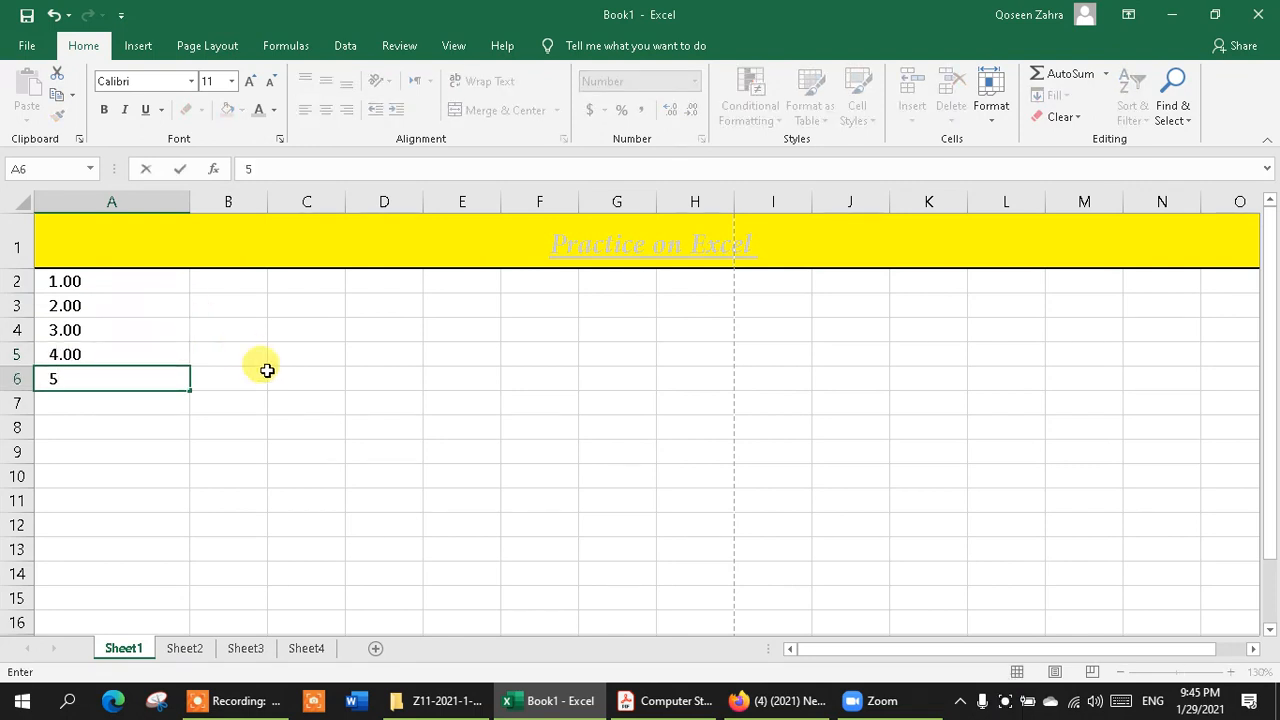
left_click(214, 424)
Extend the number series from A2:A6 down to 15 in cell A16 by filling the column.
left_click_drag(48, 279, 94, 371)
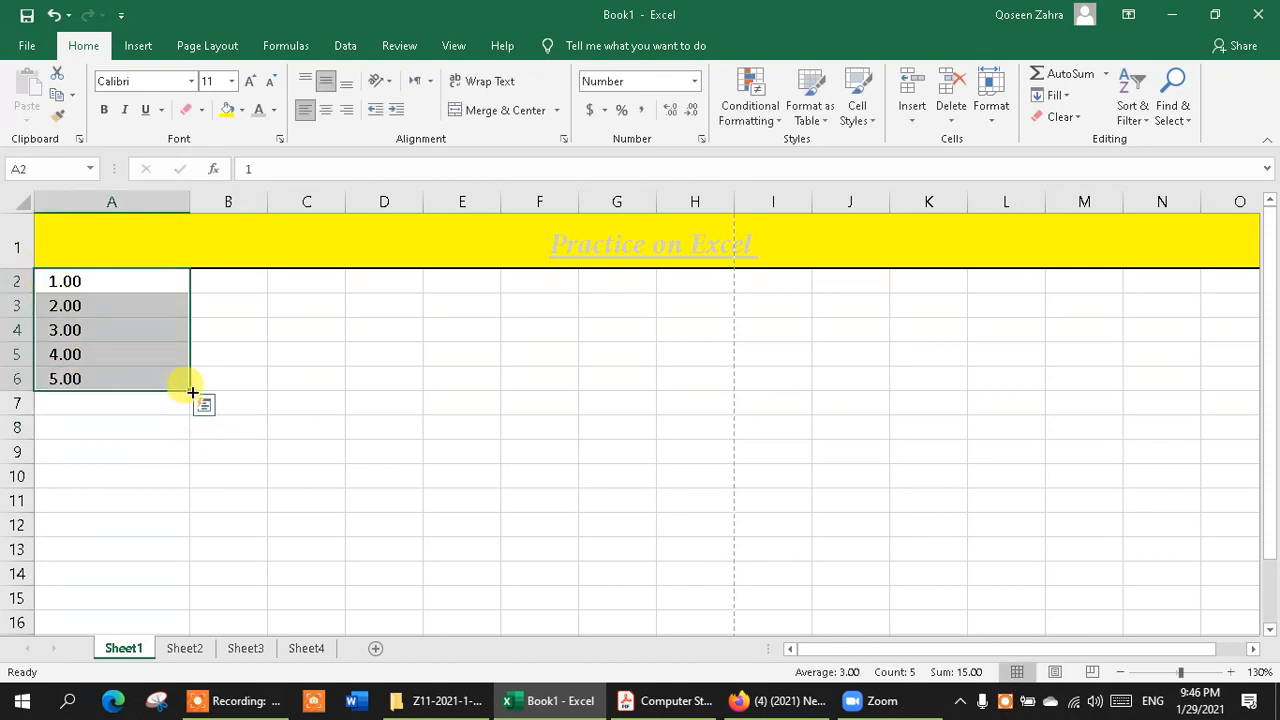
left_click(157, 409)
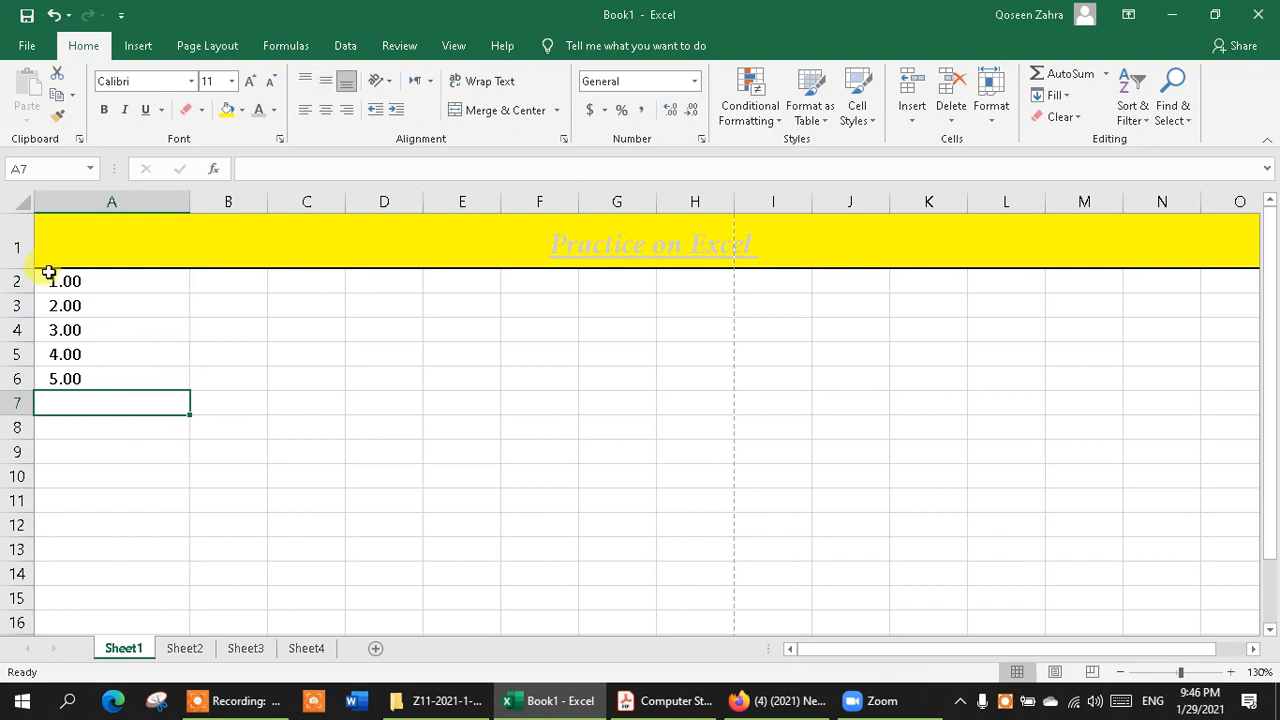
left_click_drag(60, 278, 181, 624)
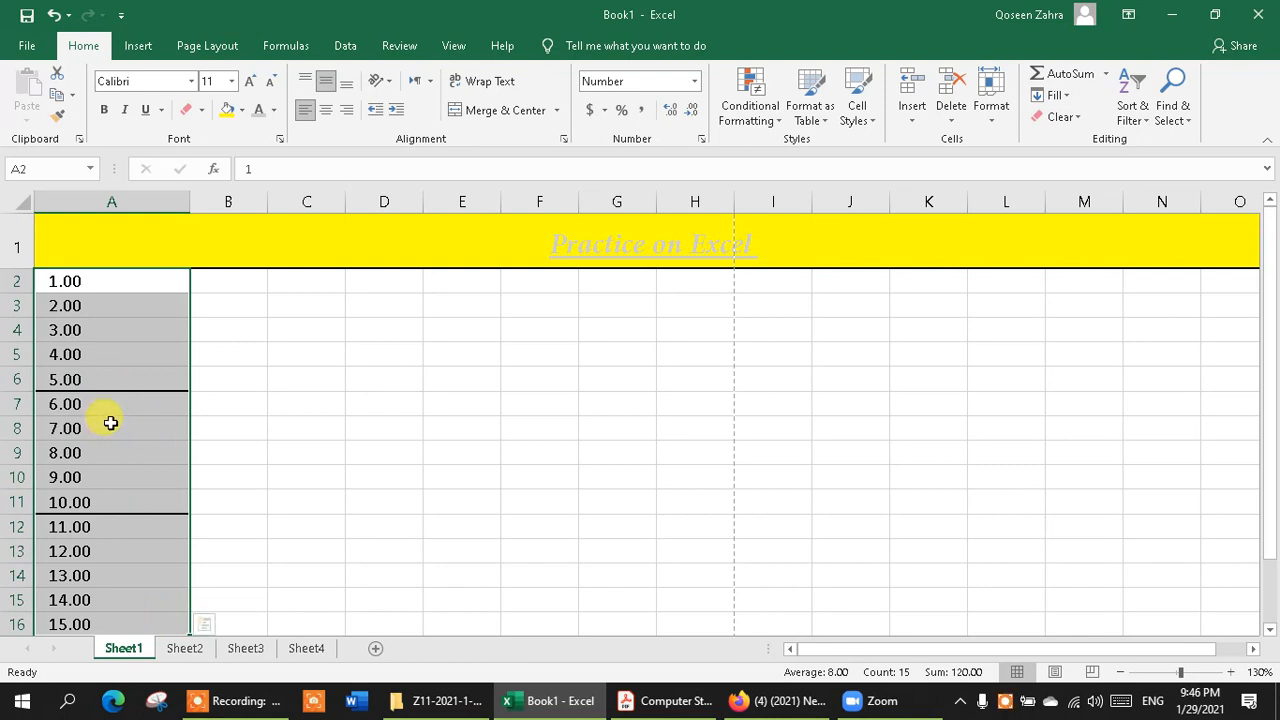
left_click_drag(1268, 371, 1277, 343)
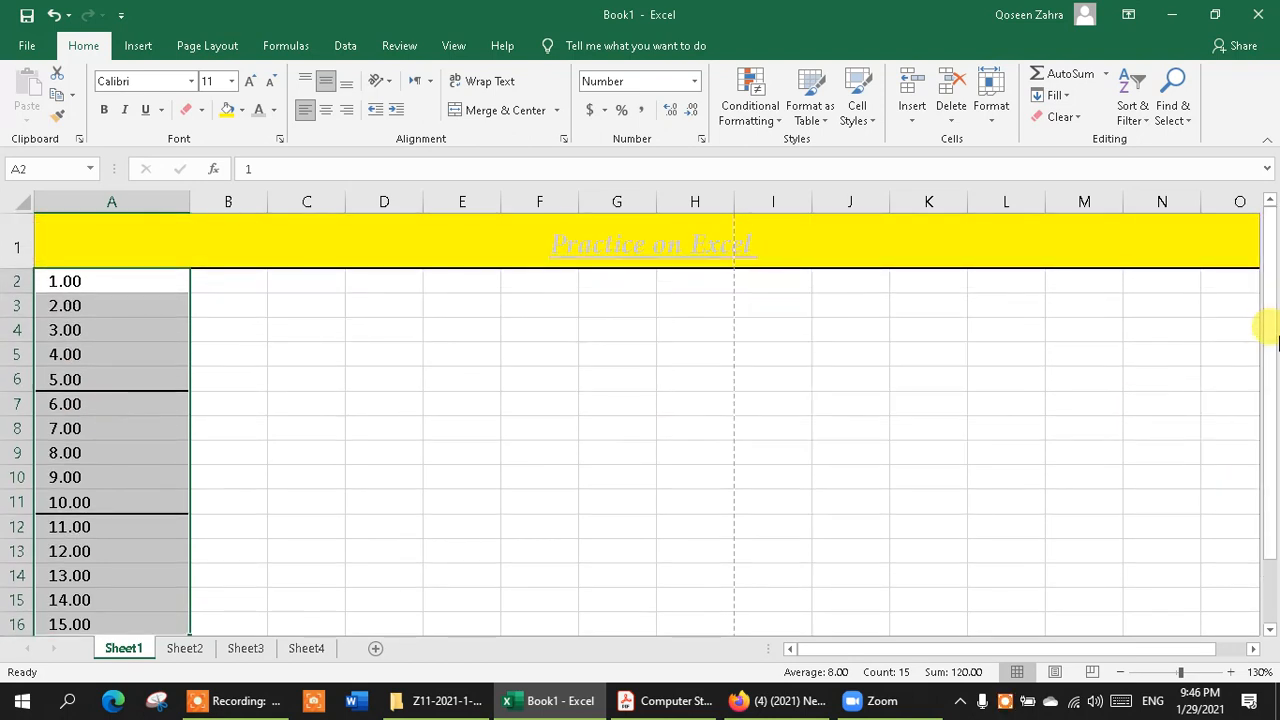
Select the numbers in A2:A16 and total them with AutoSum in cell A17.
double_click(99, 282)
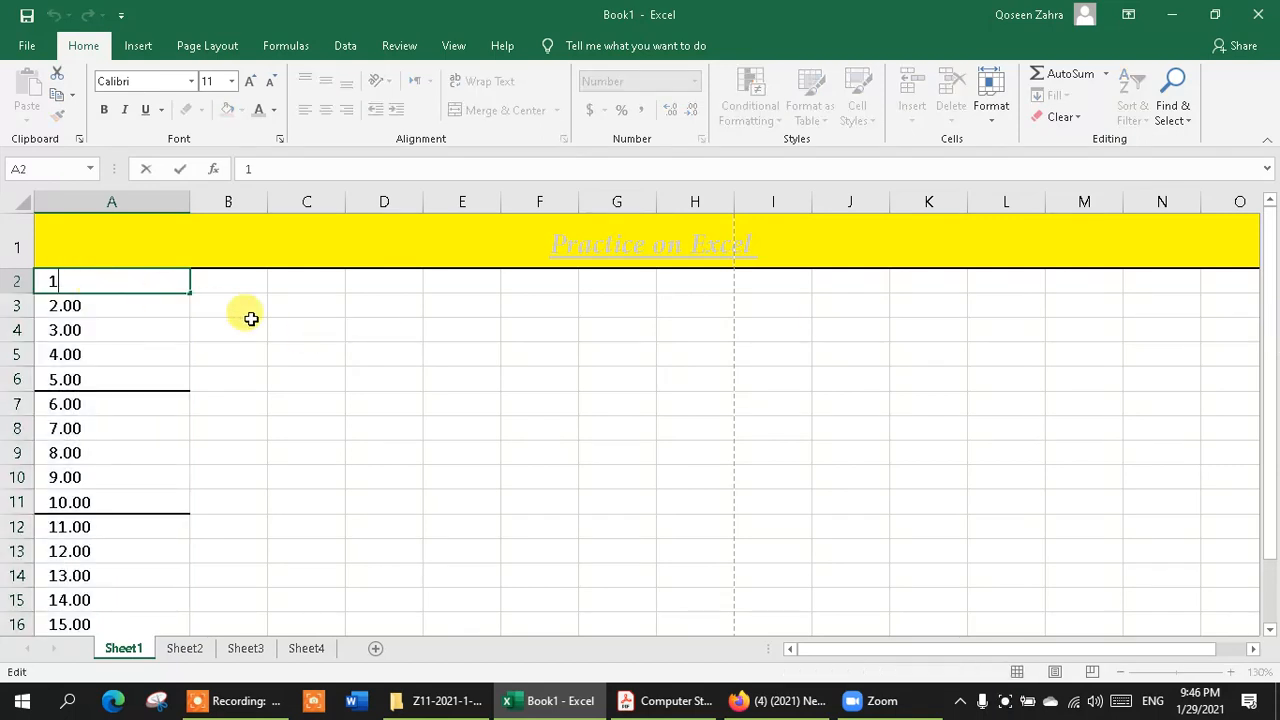
left_click(94, 297)
left_click_drag(52, 272, 106, 610)
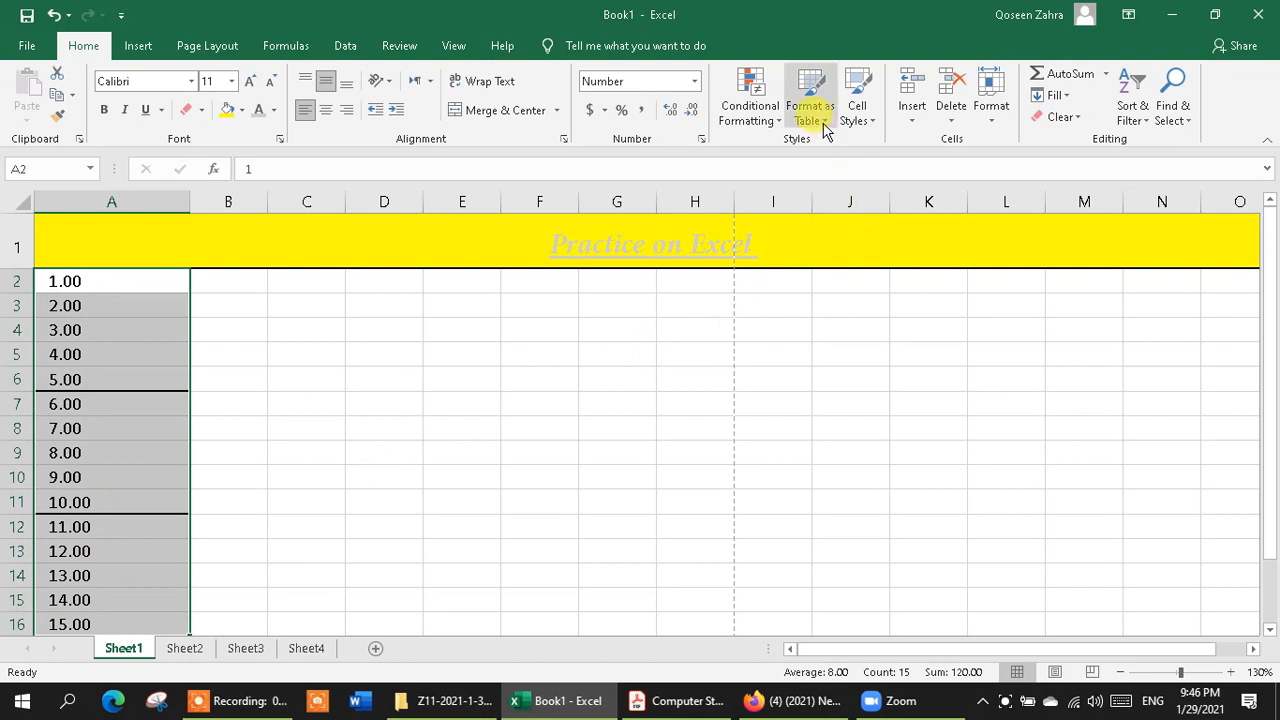
left_click(993, 115)
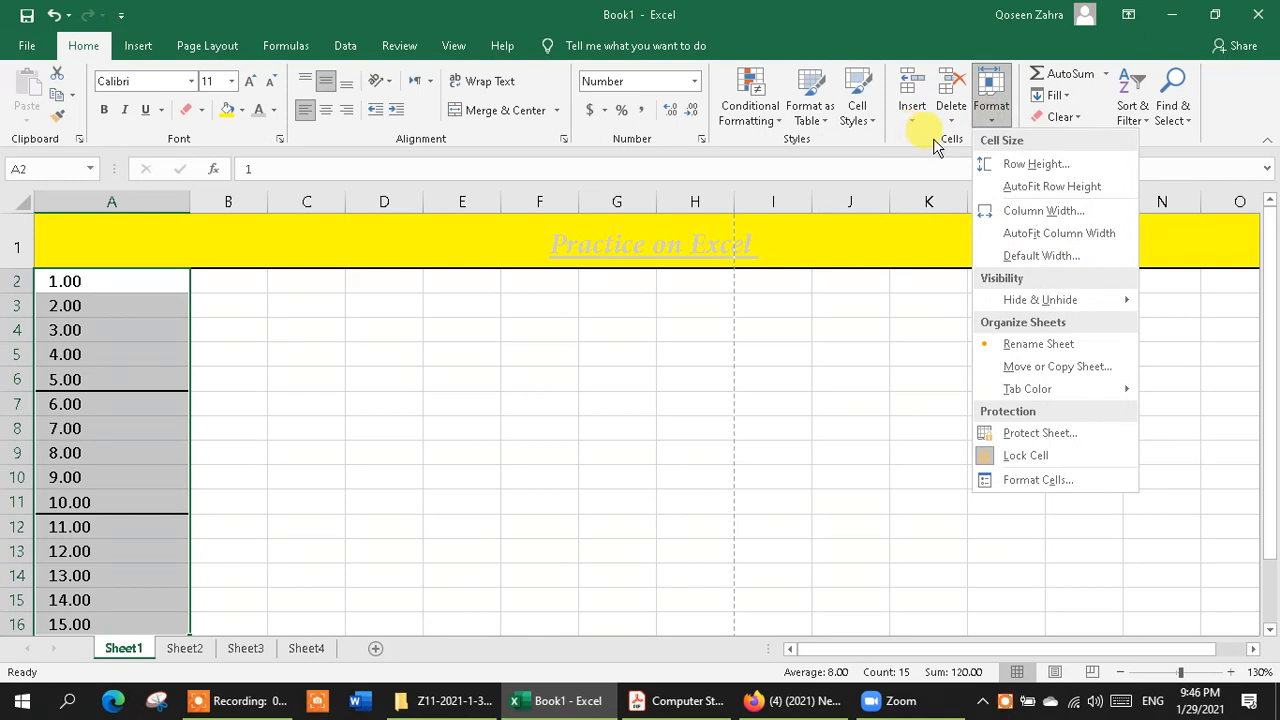
left_click(913, 118)
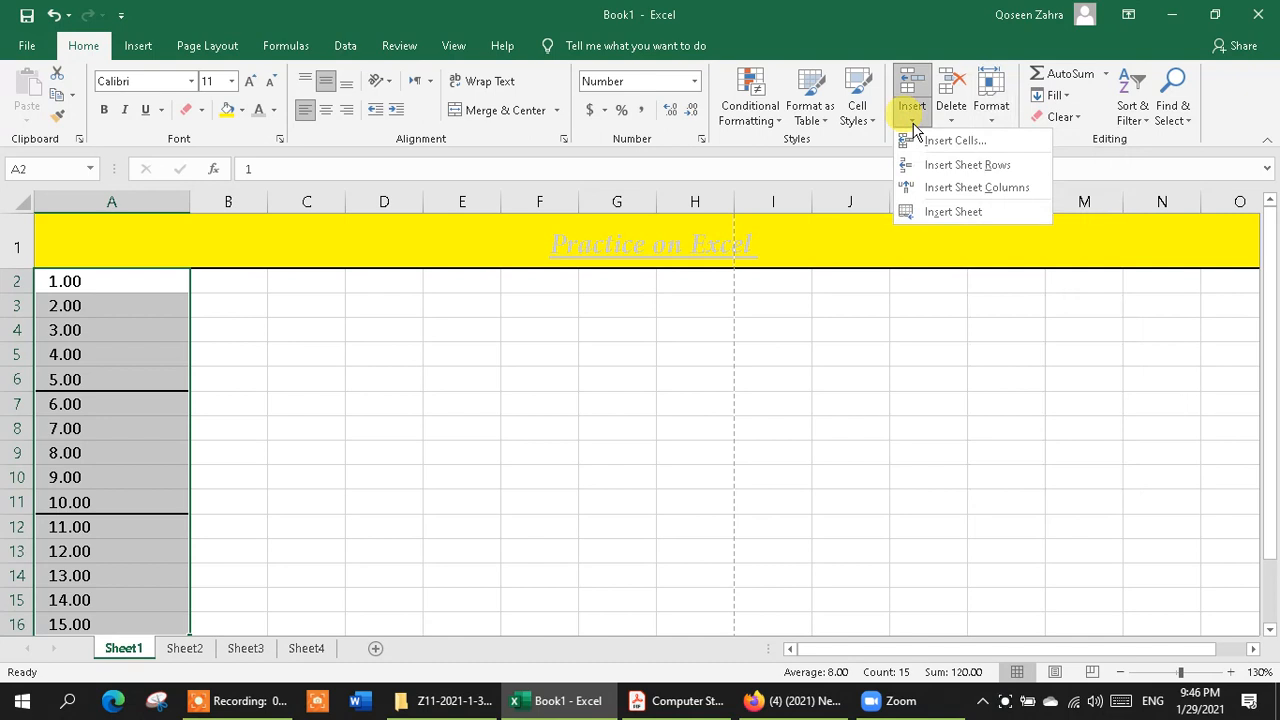
left_click(951, 118)
left_click(951, 118)
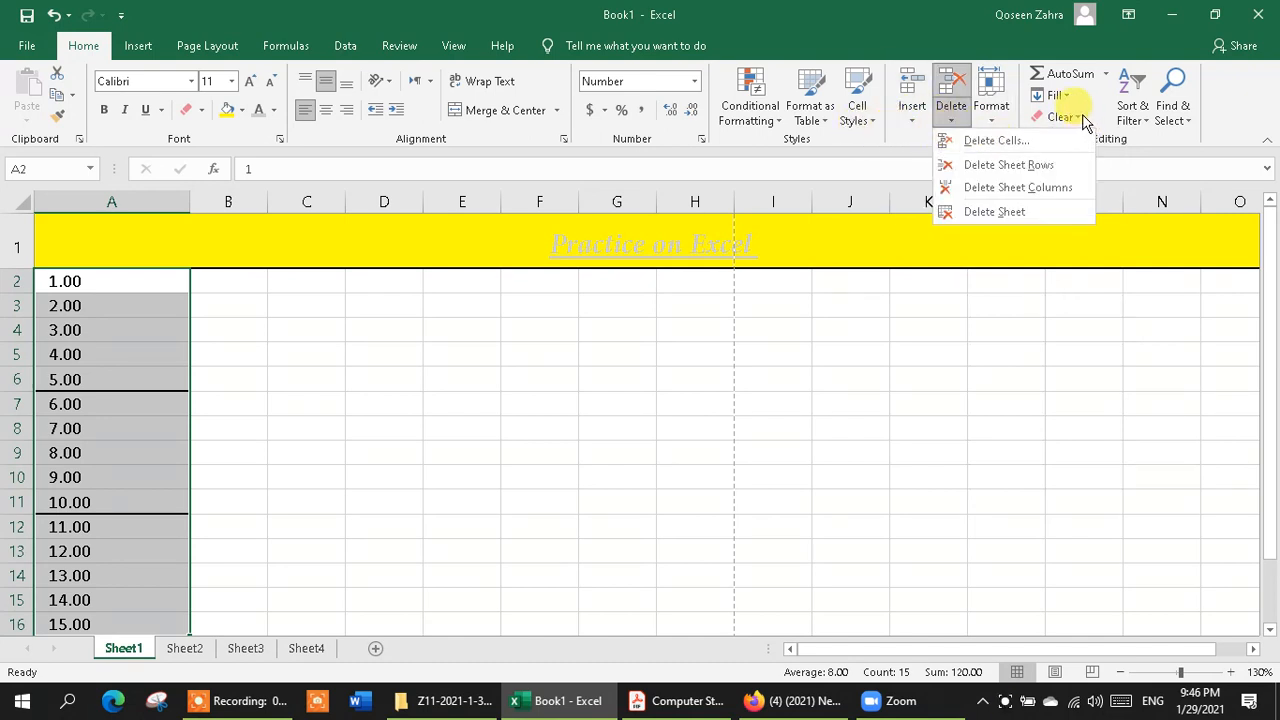
left_click(1060, 96)
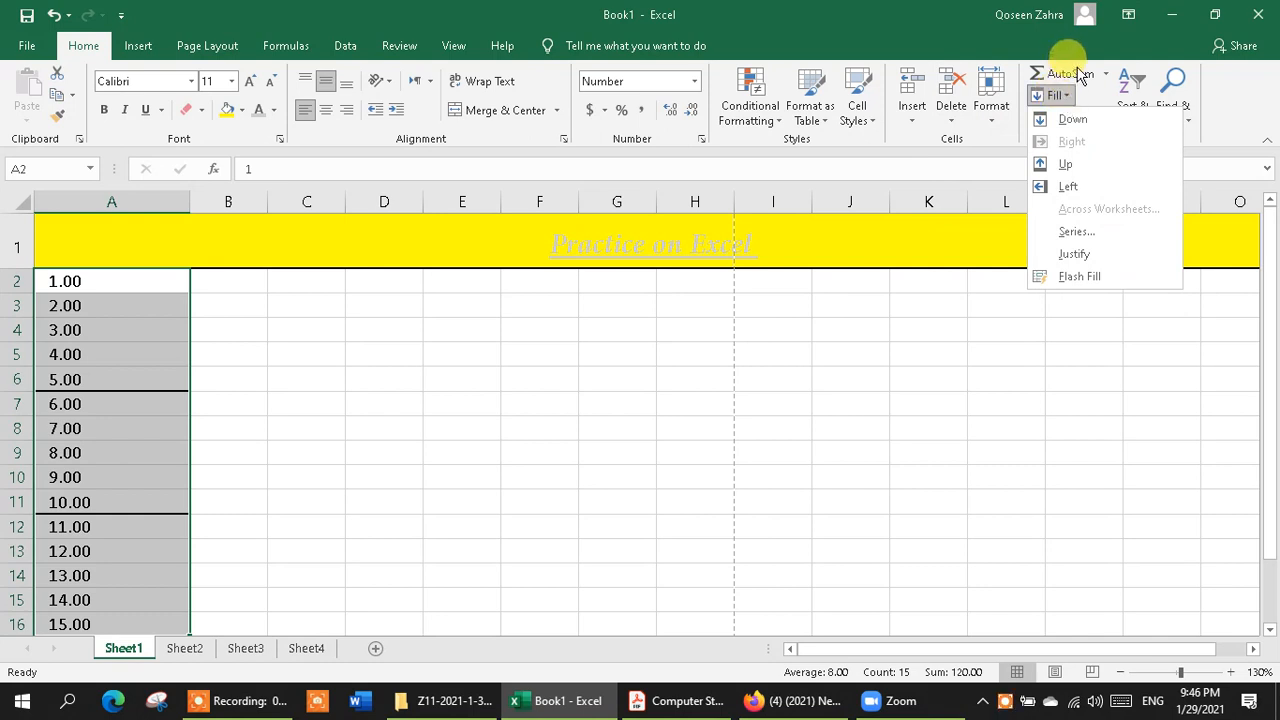
left_click(1066, 73)
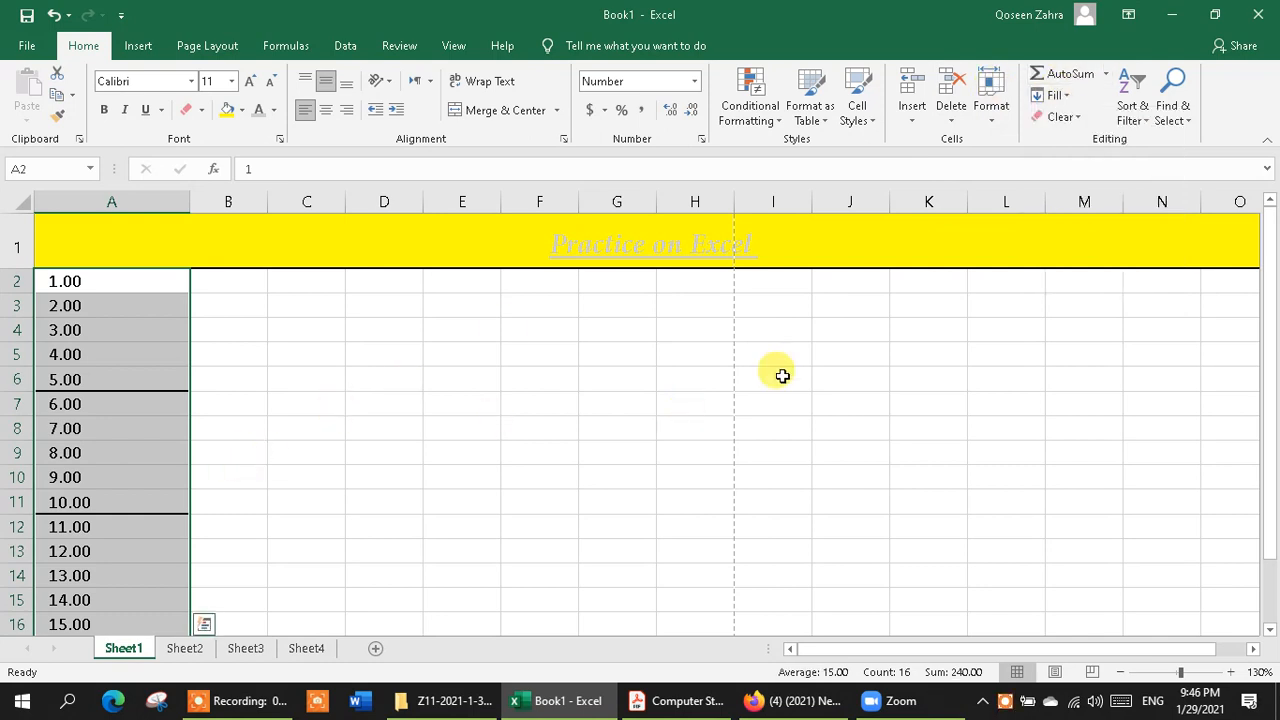
Use Quick Analysis to add a Sum of A2:A17 in the cell below the selected range.
left_click(204, 624)
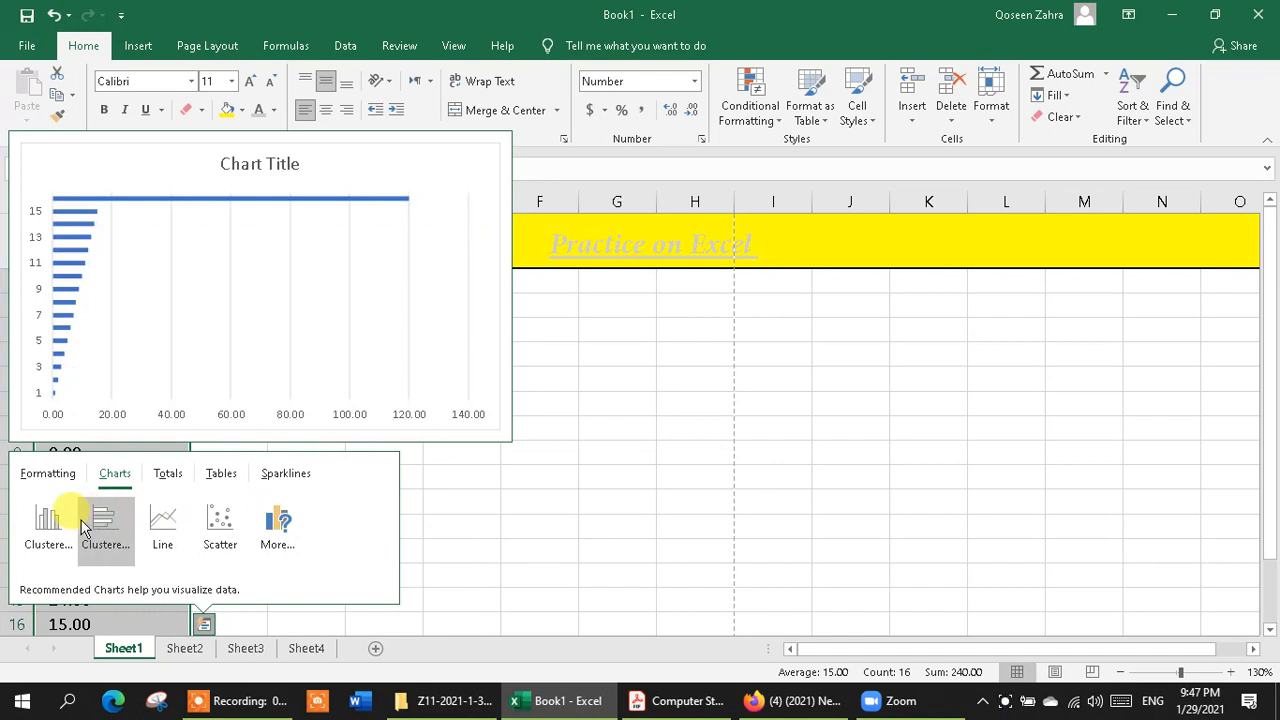
left_click(172, 478)
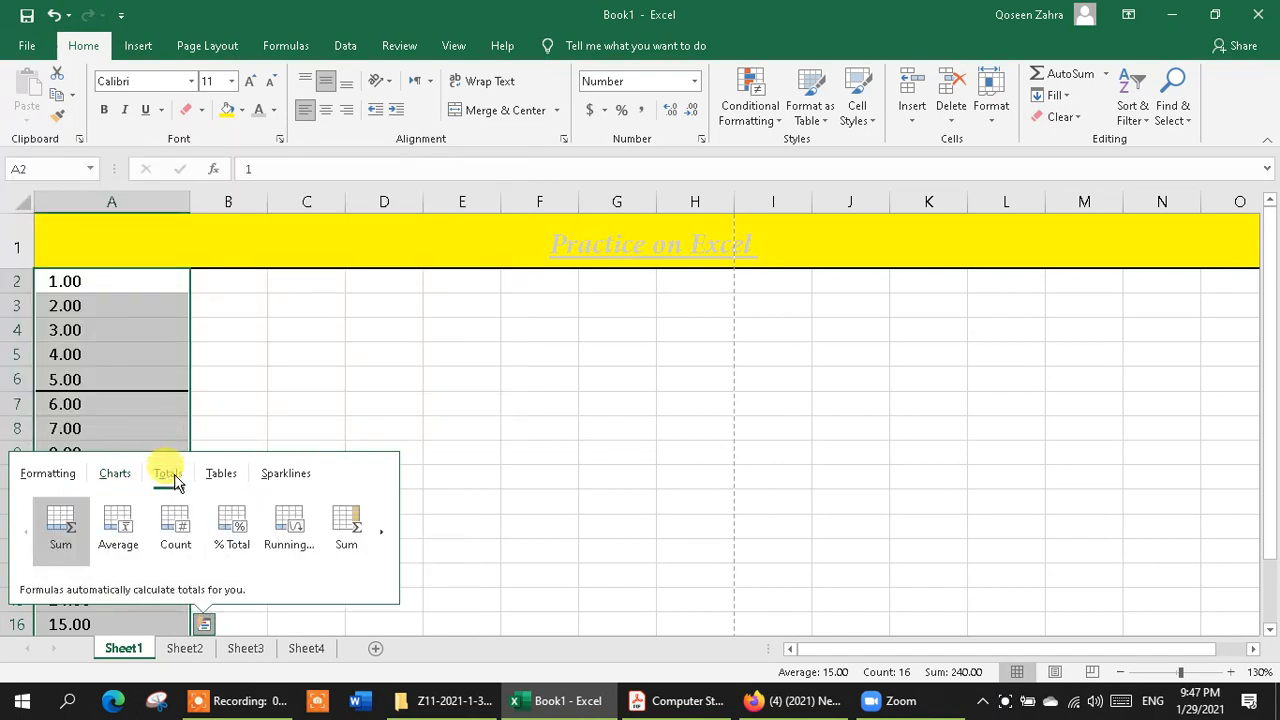
left_click(55, 535)
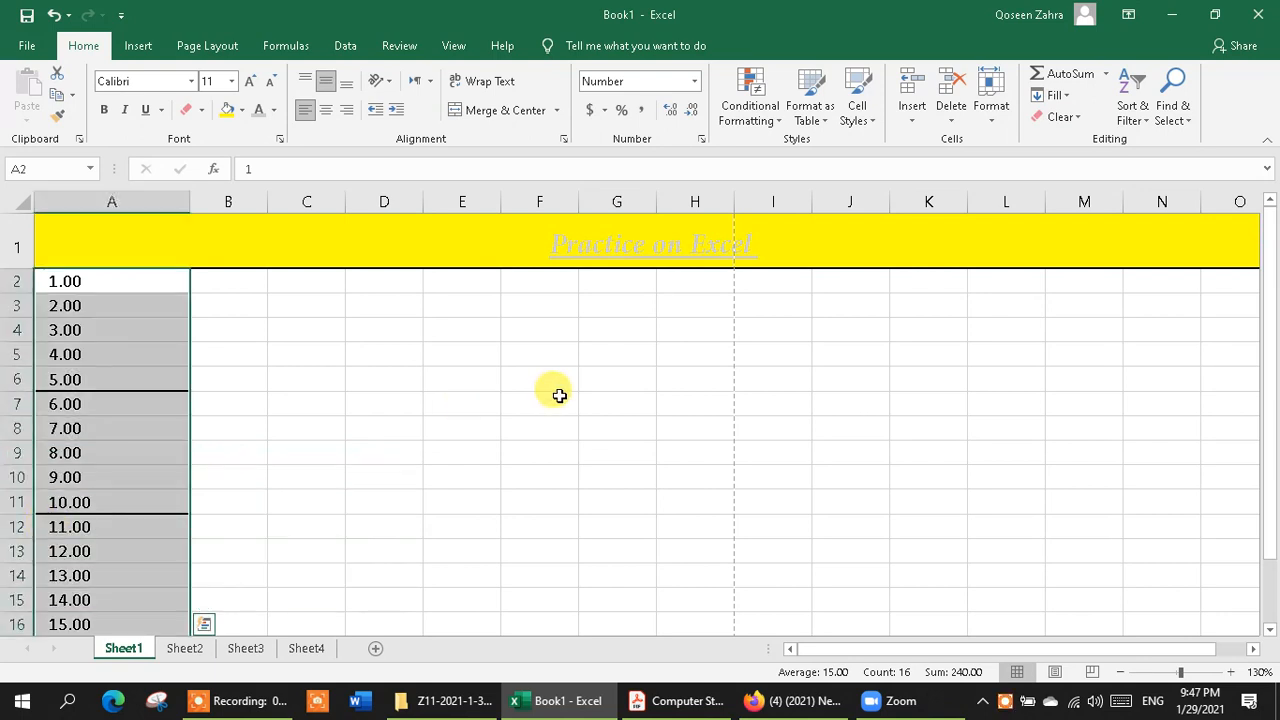
scroll(1273, 336, "down", 1)
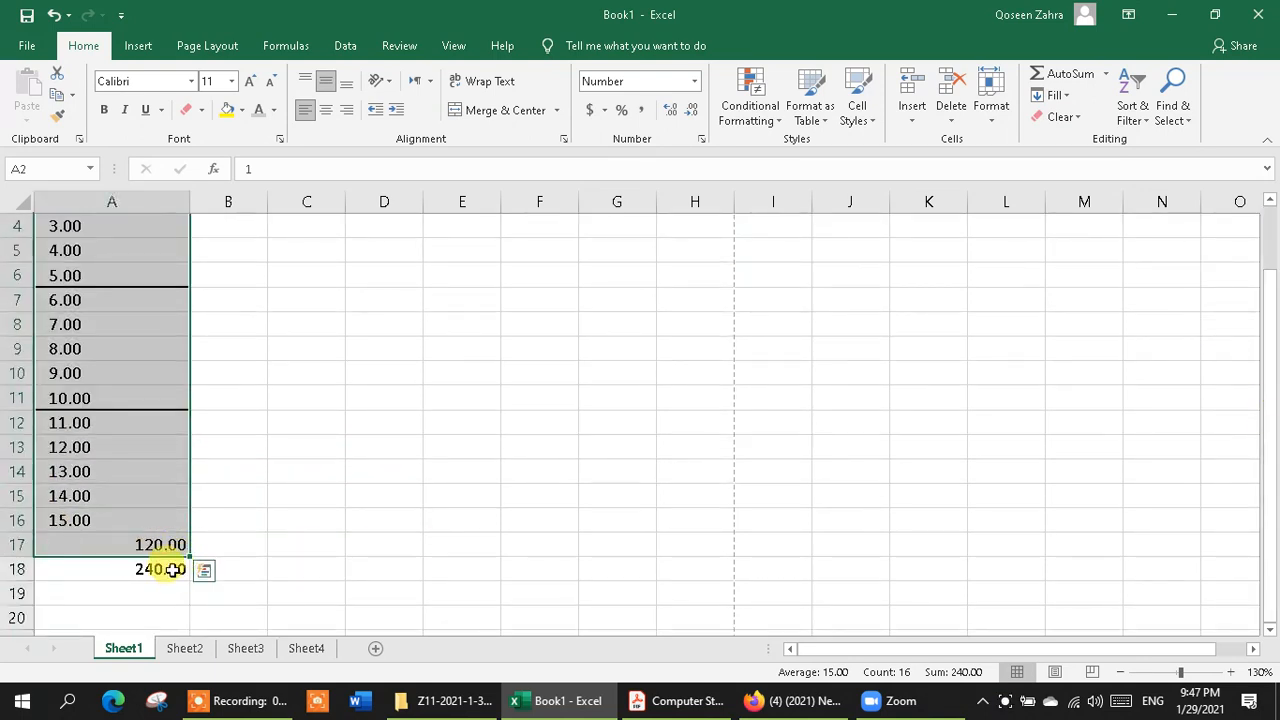
Use Quick Analysis to put the Average of A2:A17 in A18, replacing the existing data there.
left_click(208, 572)
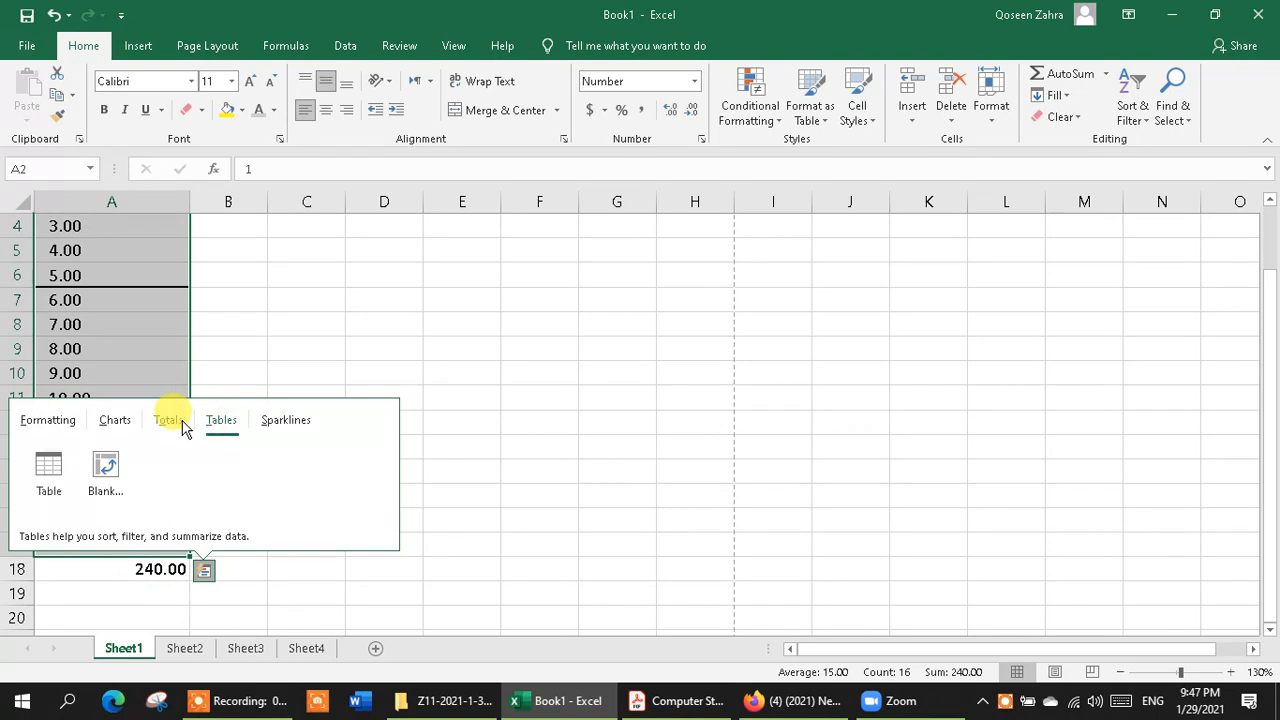
mouse_move(183, 425)
left_click(118, 472)
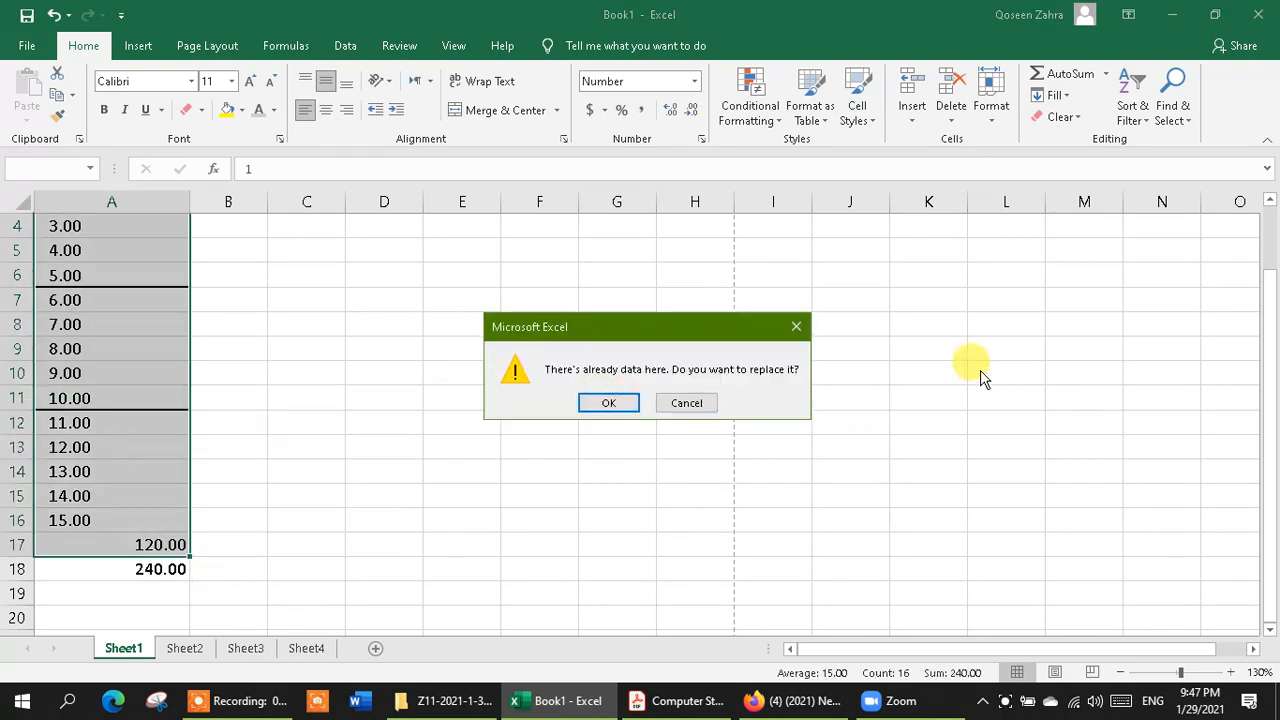
left_click(609, 403)
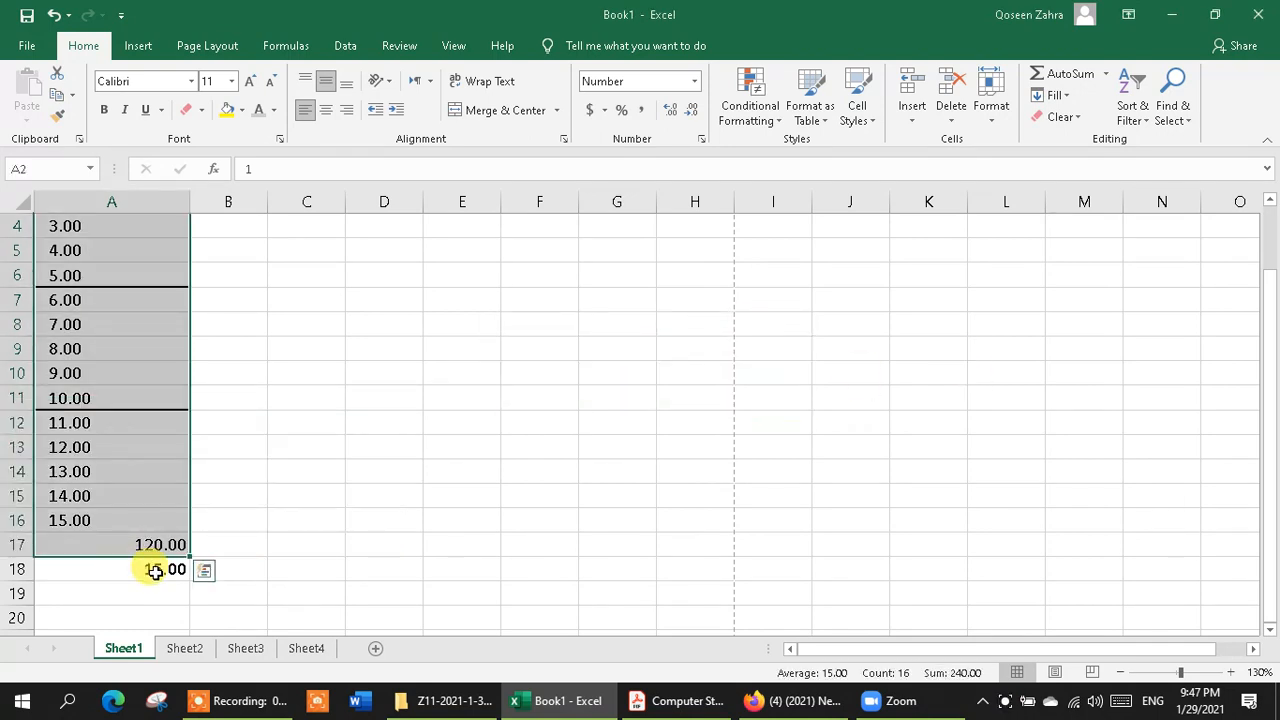
left_click(160, 570)
left_click(120, 514)
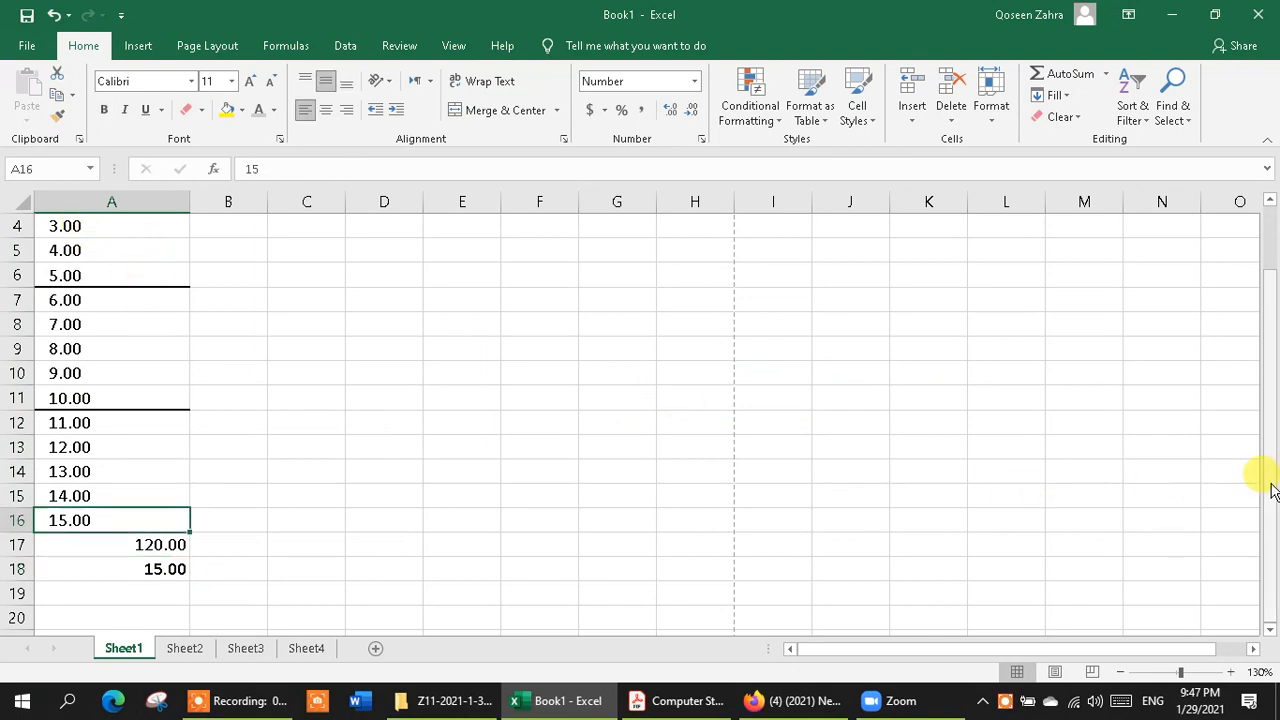
Enter the numbers 1, 2 and 3 in cells B2 to B4.
left_click_drag(1272, 490, 1271, 440)
left_click(230, 282)
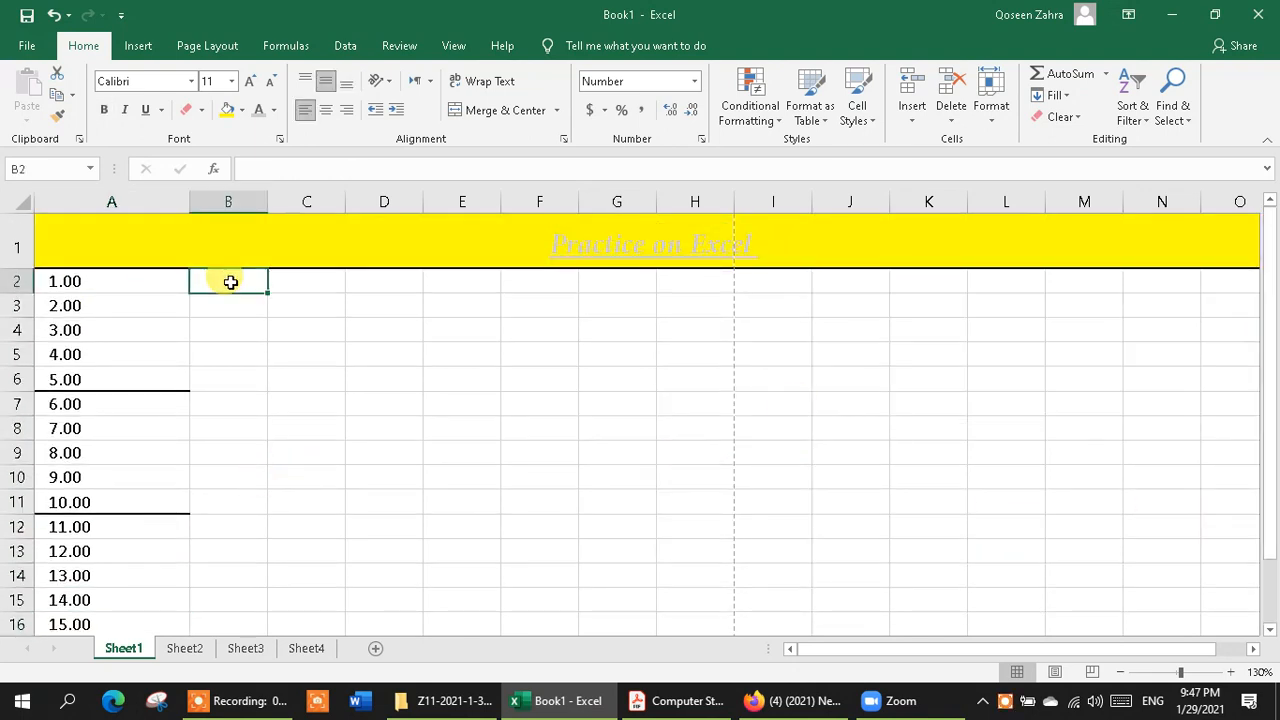
double_click(230, 282)
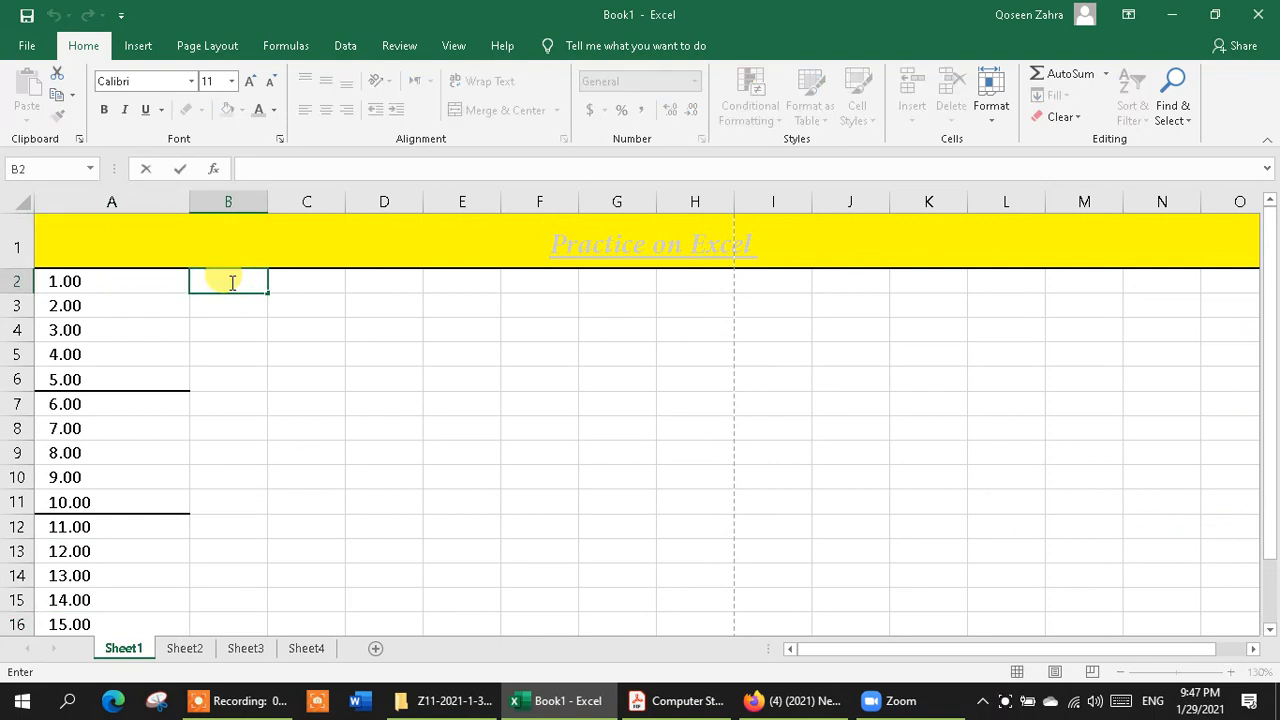
type("1")
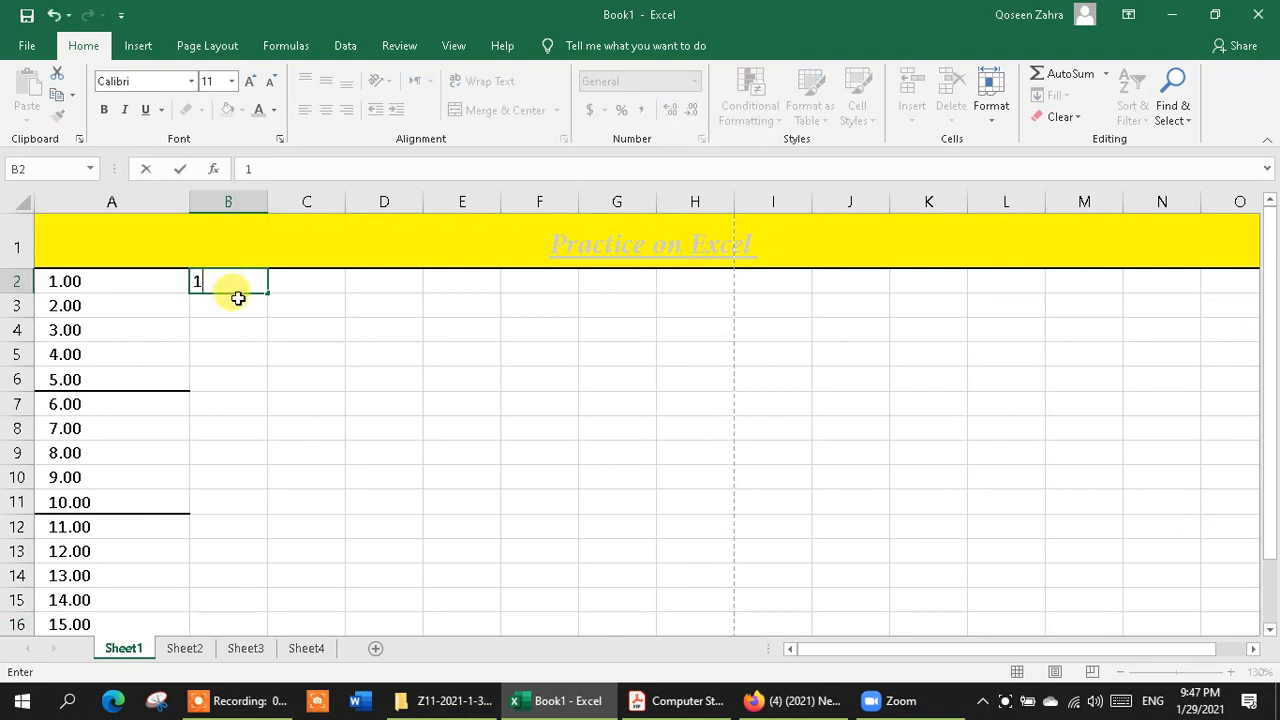
key("Return")
type("2")
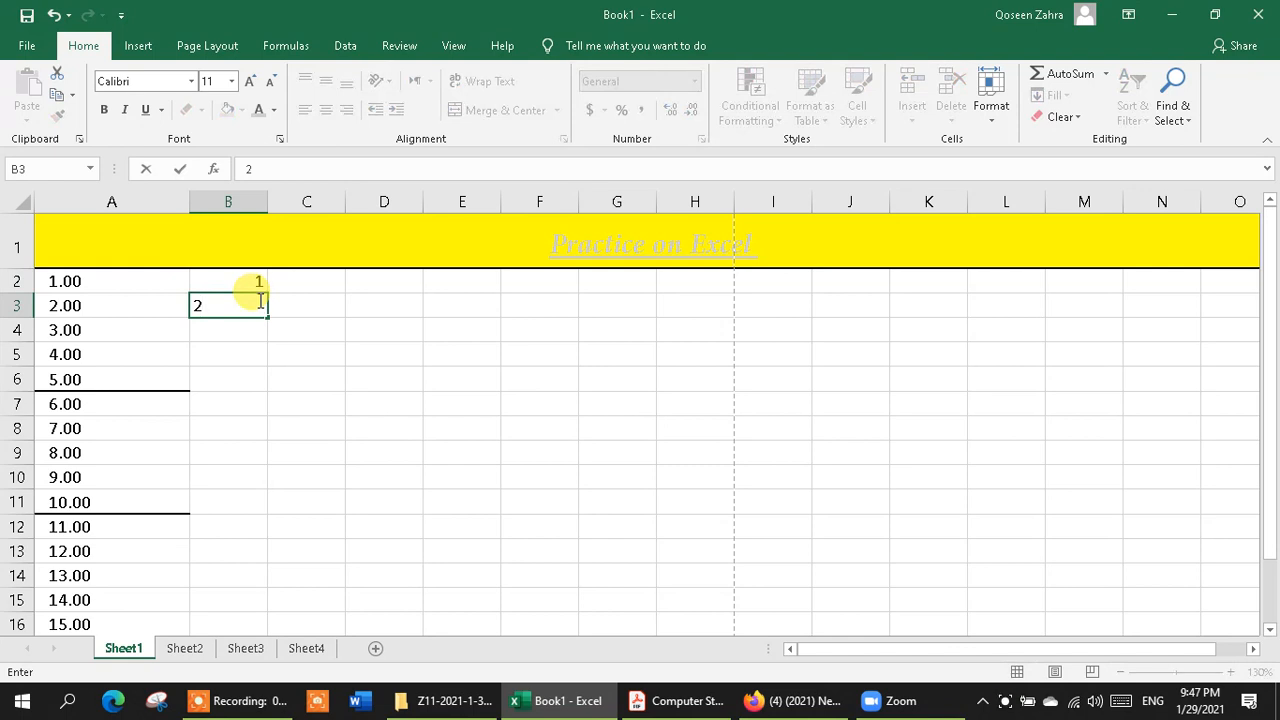
key("Return")
type("3")
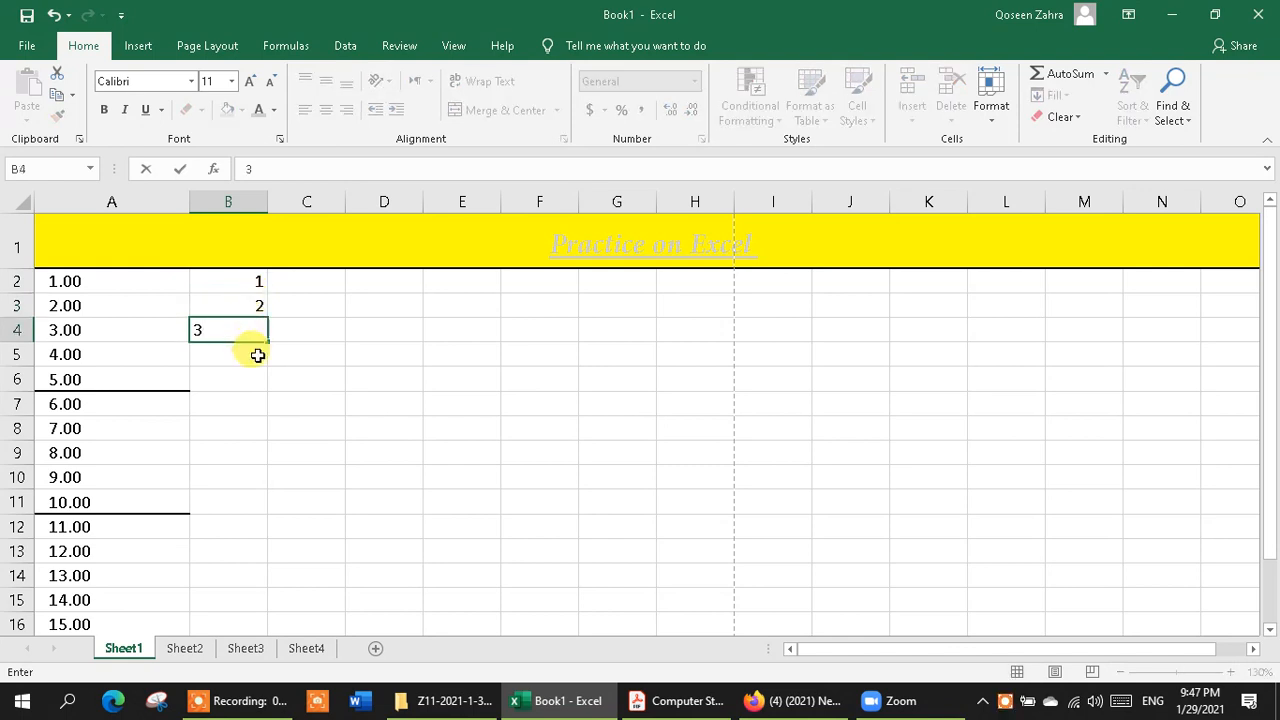
key("Return")
Extend the number series from B2:B4 down to 17 in cell B18 by filling the column.
left_click_drag(223, 278, 260, 334)
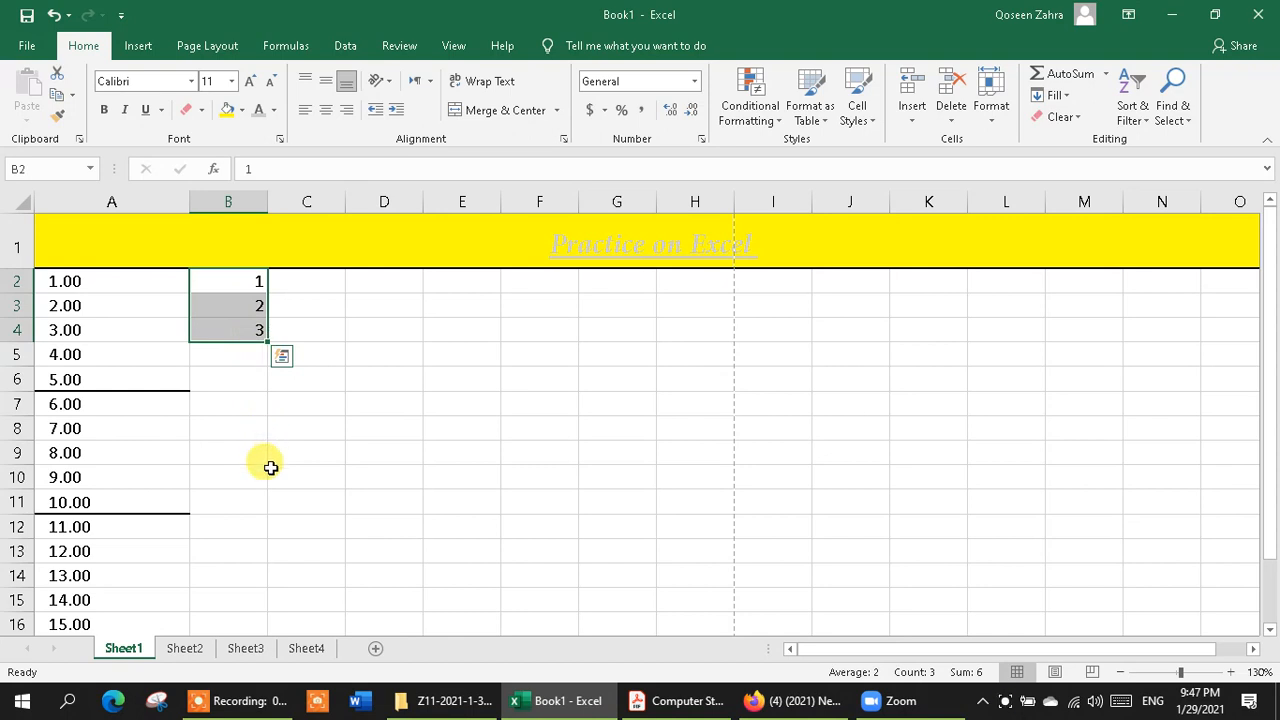
left_click_drag(267, 342, 277, 651)
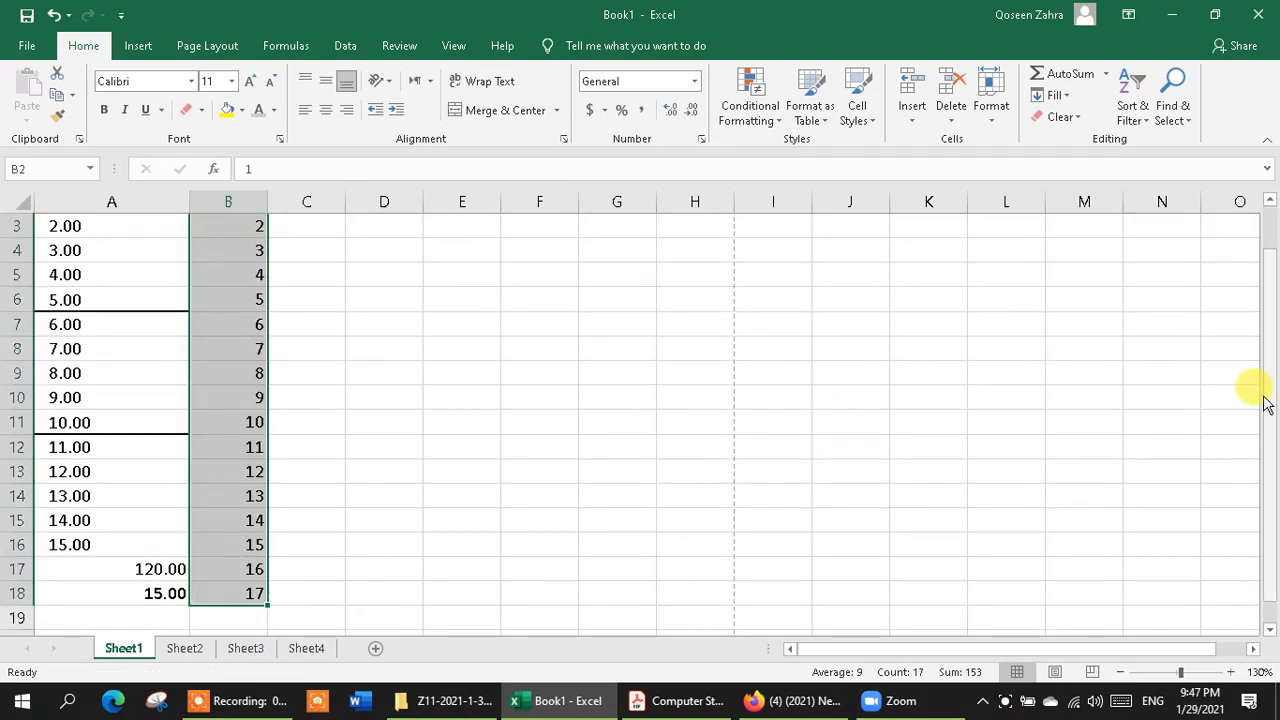
scroll(1250, 300, "up", 1)
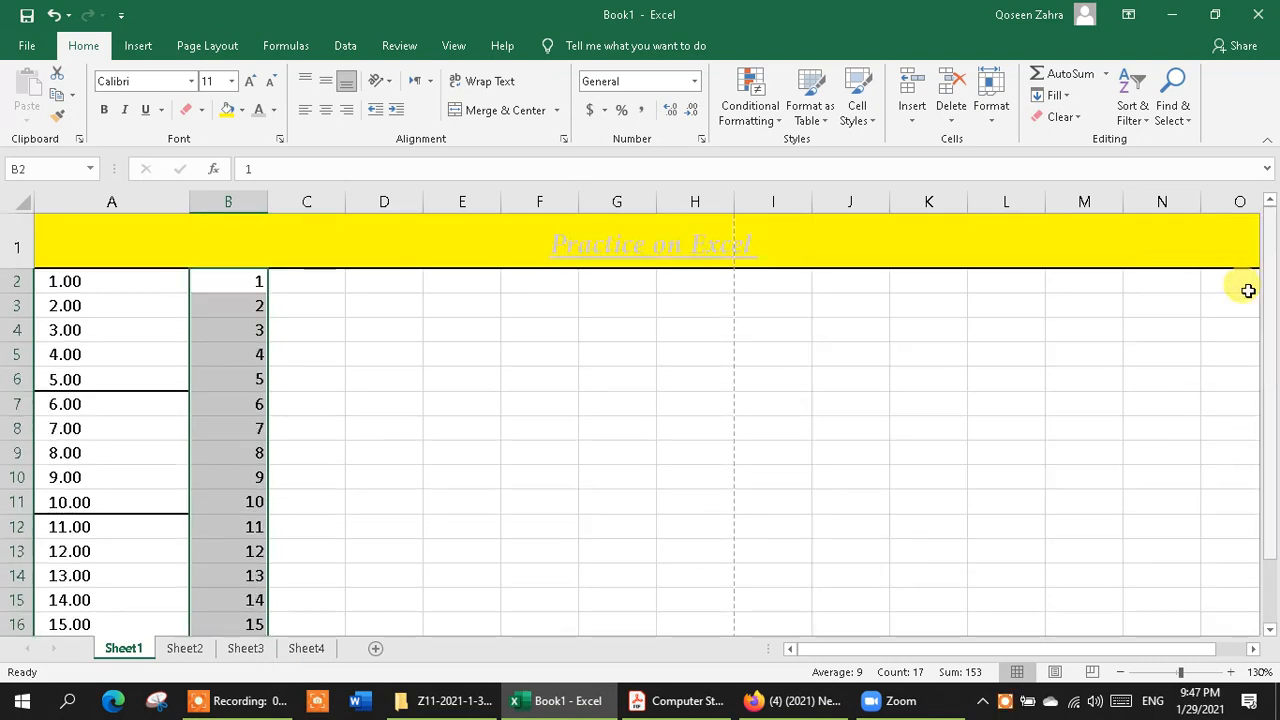
Enter 1 in C2 and fill it down the column to C13.
left_click(323, 282)
type("1")
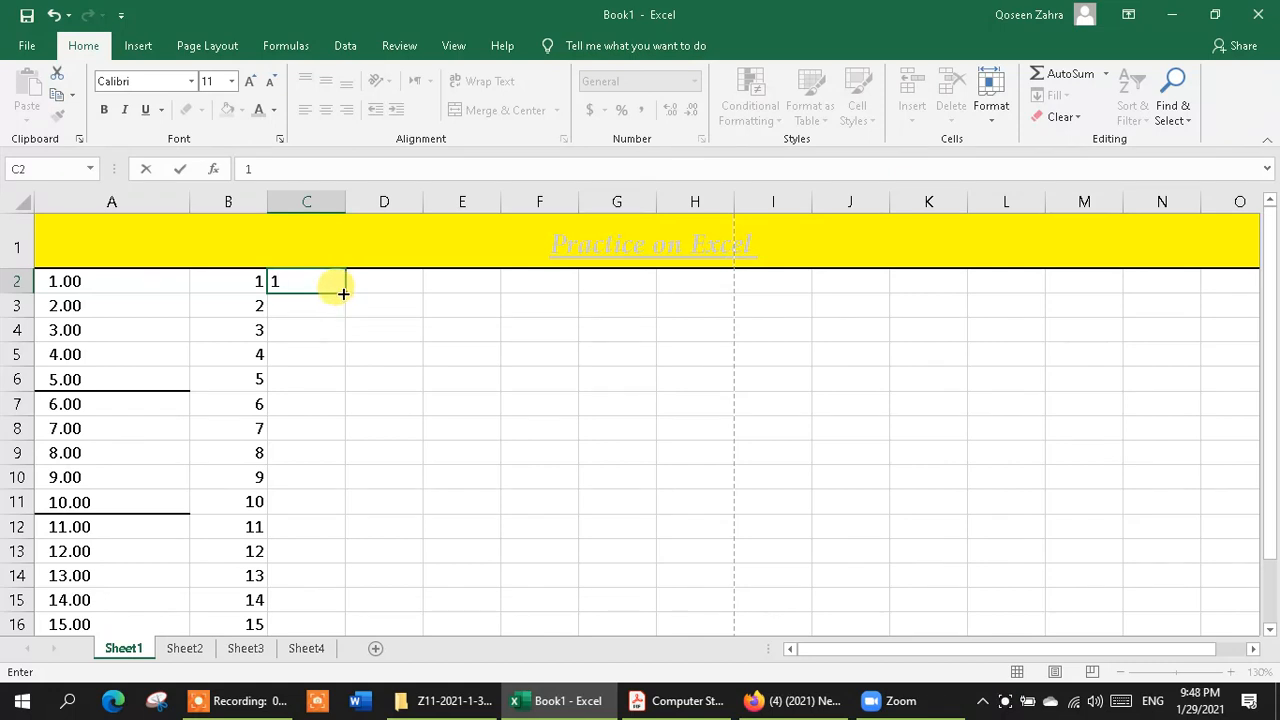
key("Return")
left_click(304, 278)
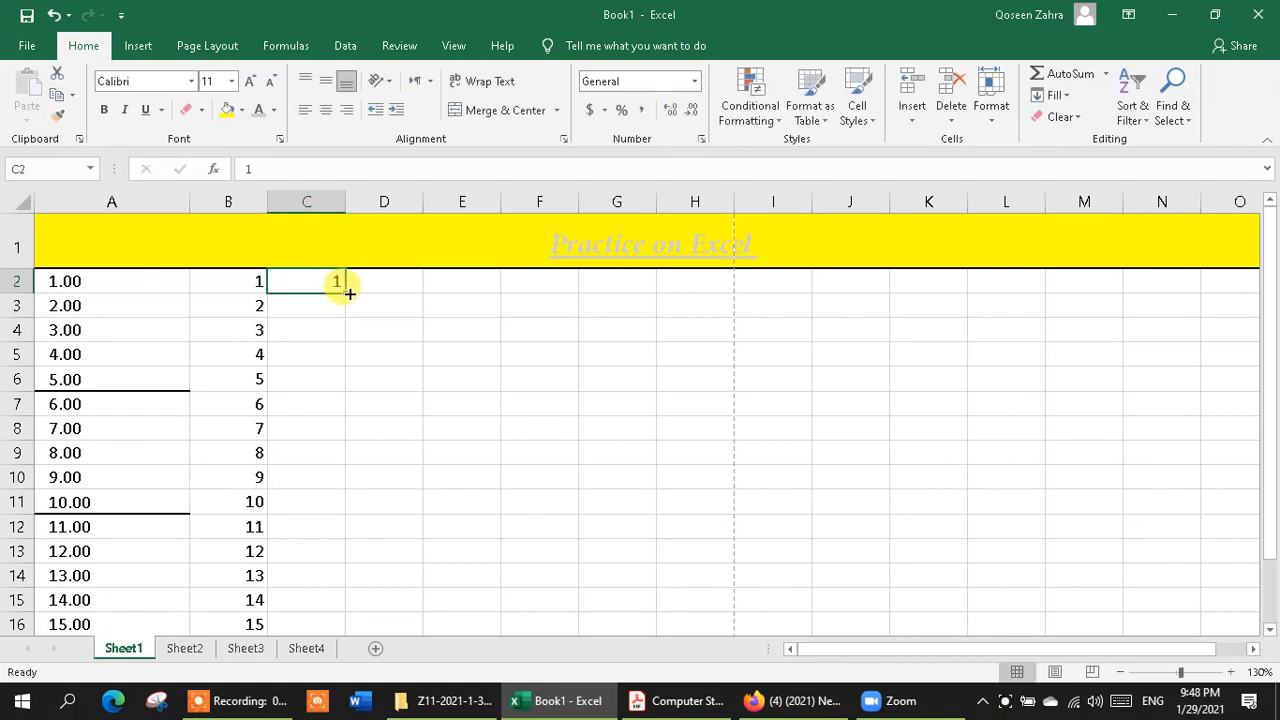
left_click_drag(343, 293, 337, 560)
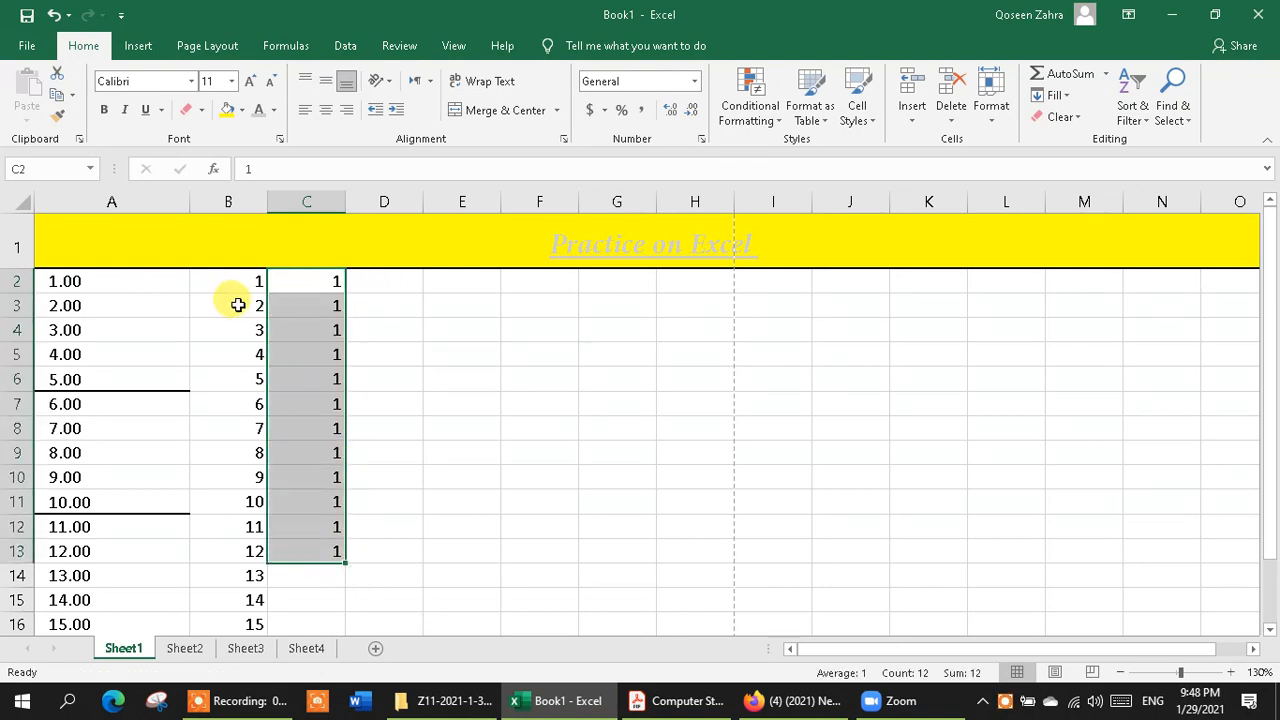
Enter 1 and 2 in D2 and D3, and extend the series down to 10 in D11.
left_click(368, 281)
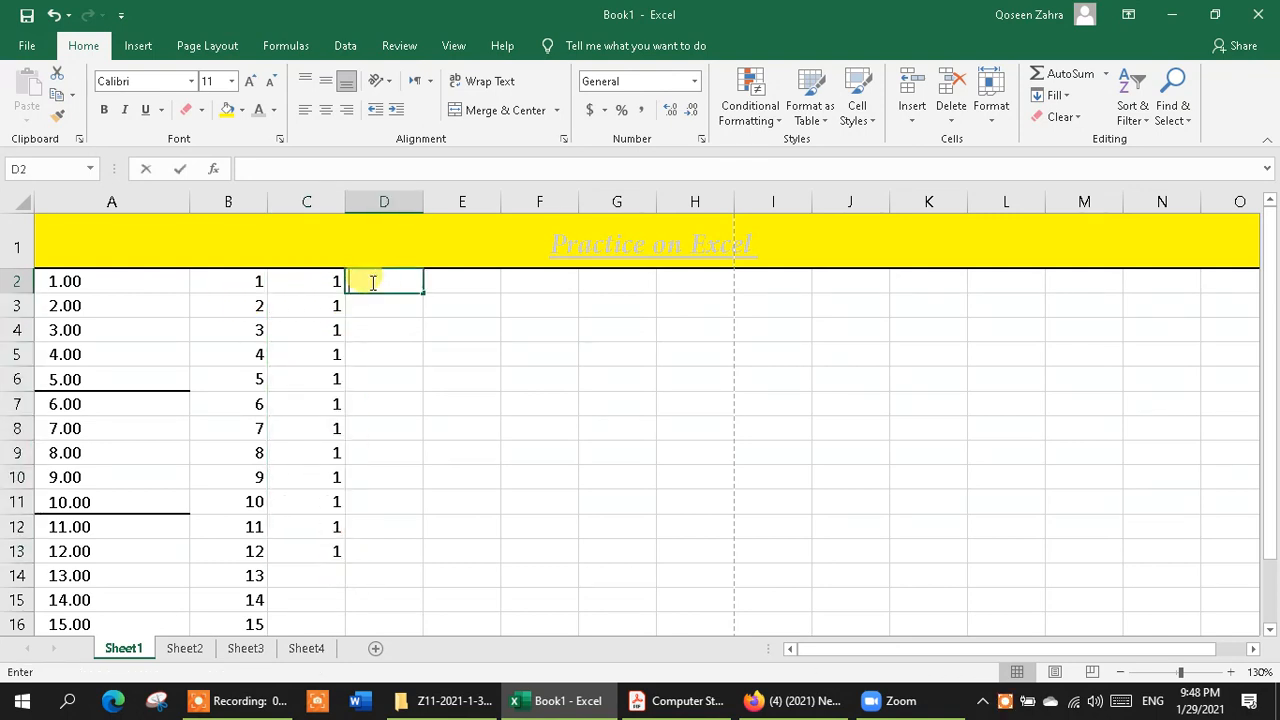
type("1")
left_click(380, 309)
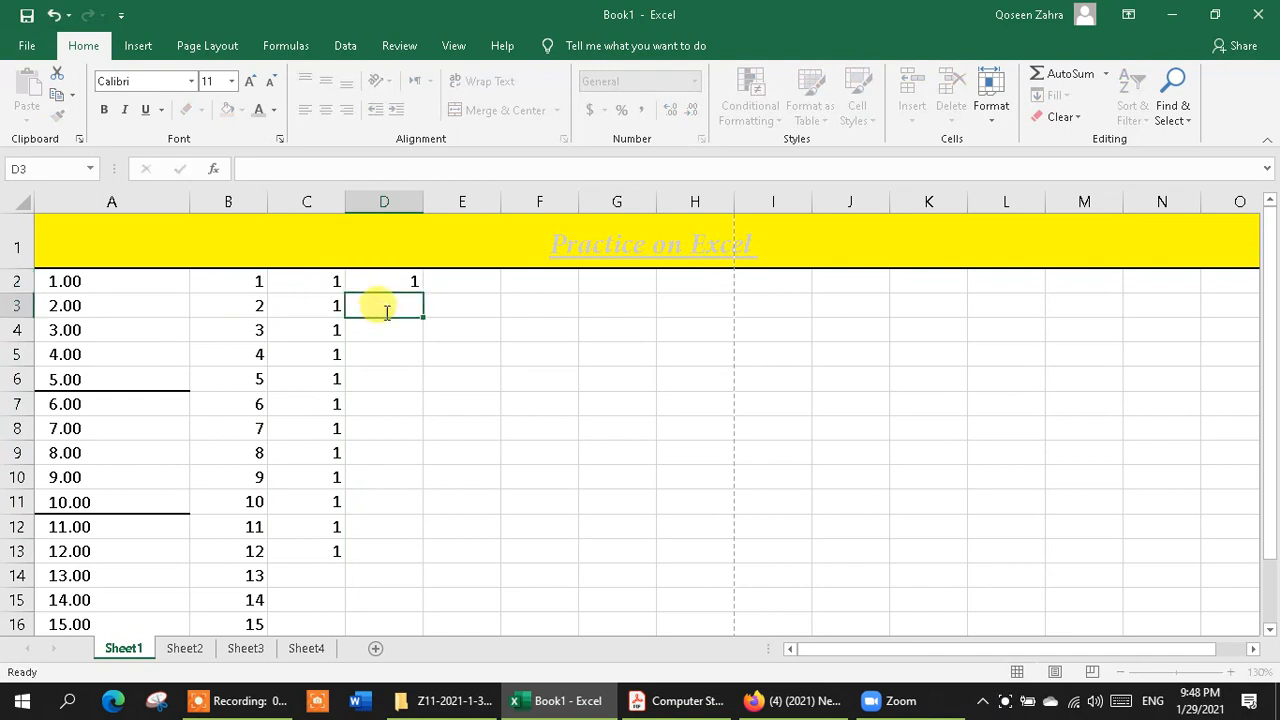
type("2")
left_click_drag(374, 279, 405, 520)
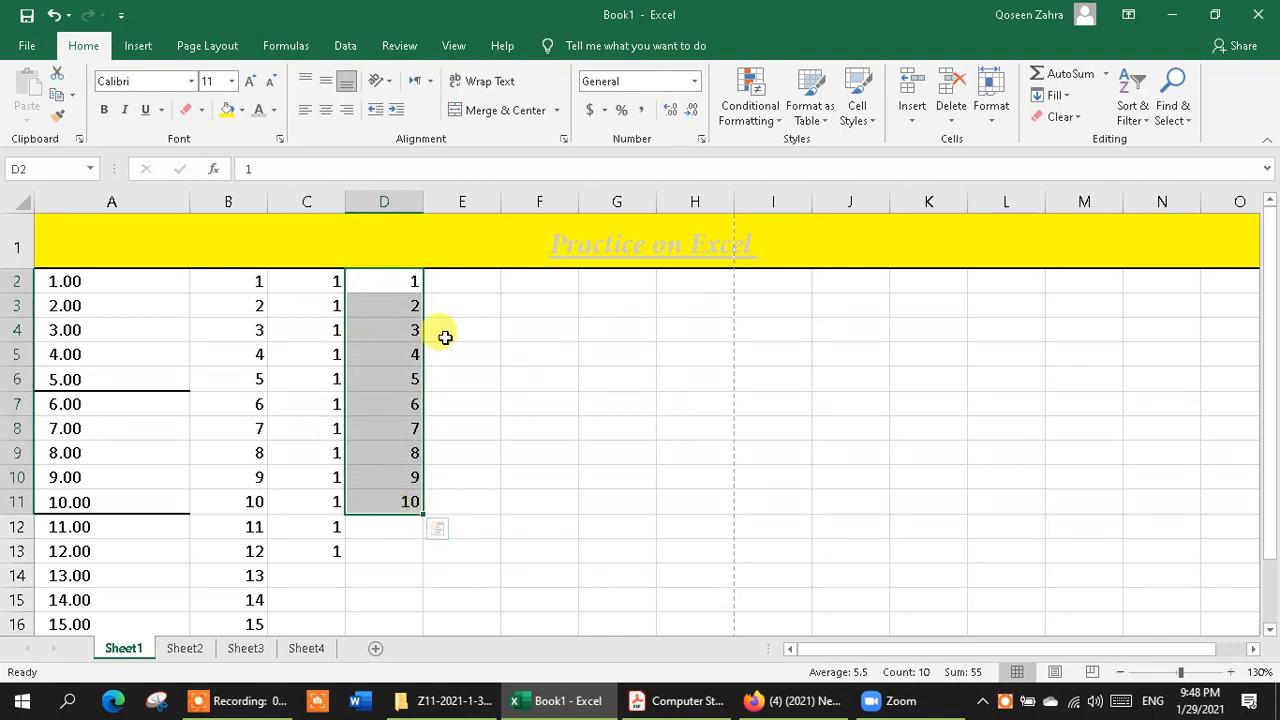
Fill D3:D11 with copies of the 1 in D2, replacing the number series.
left_click(324, 280)
left_click_drag(325, 282, 340, 512)
left_click(410, 281)
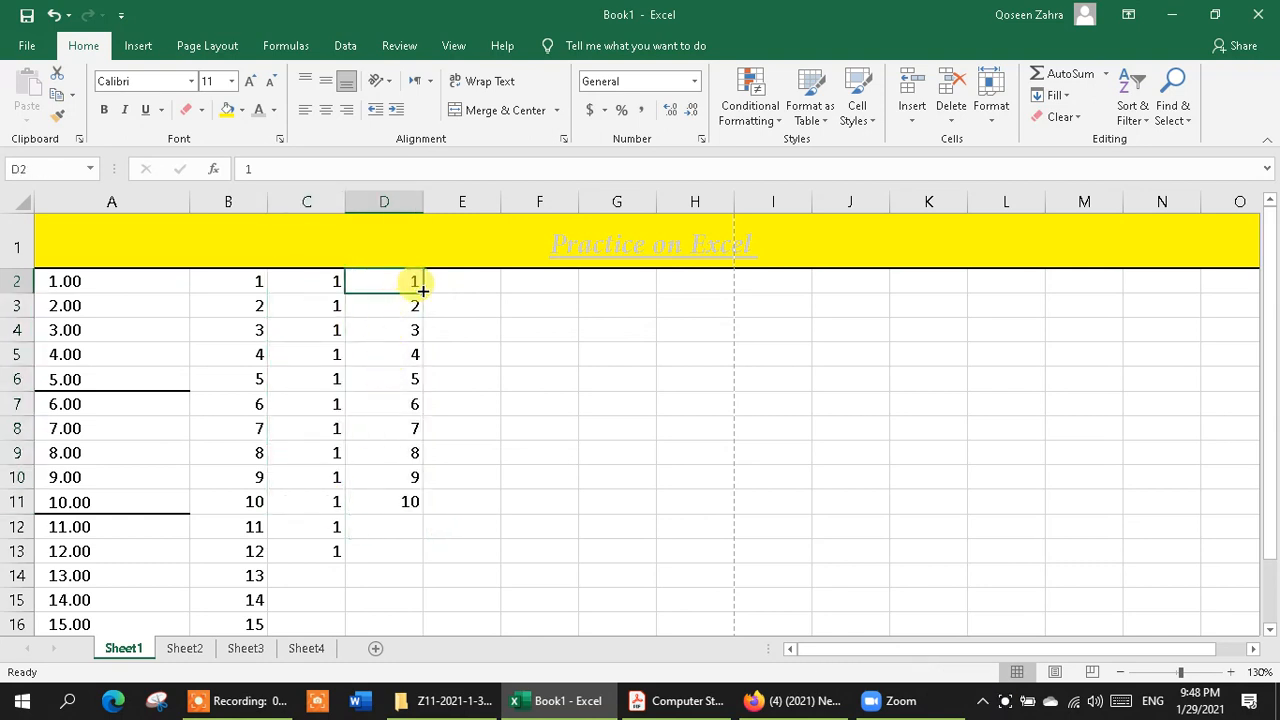
left_click_drag(422, 293, 422, 510)
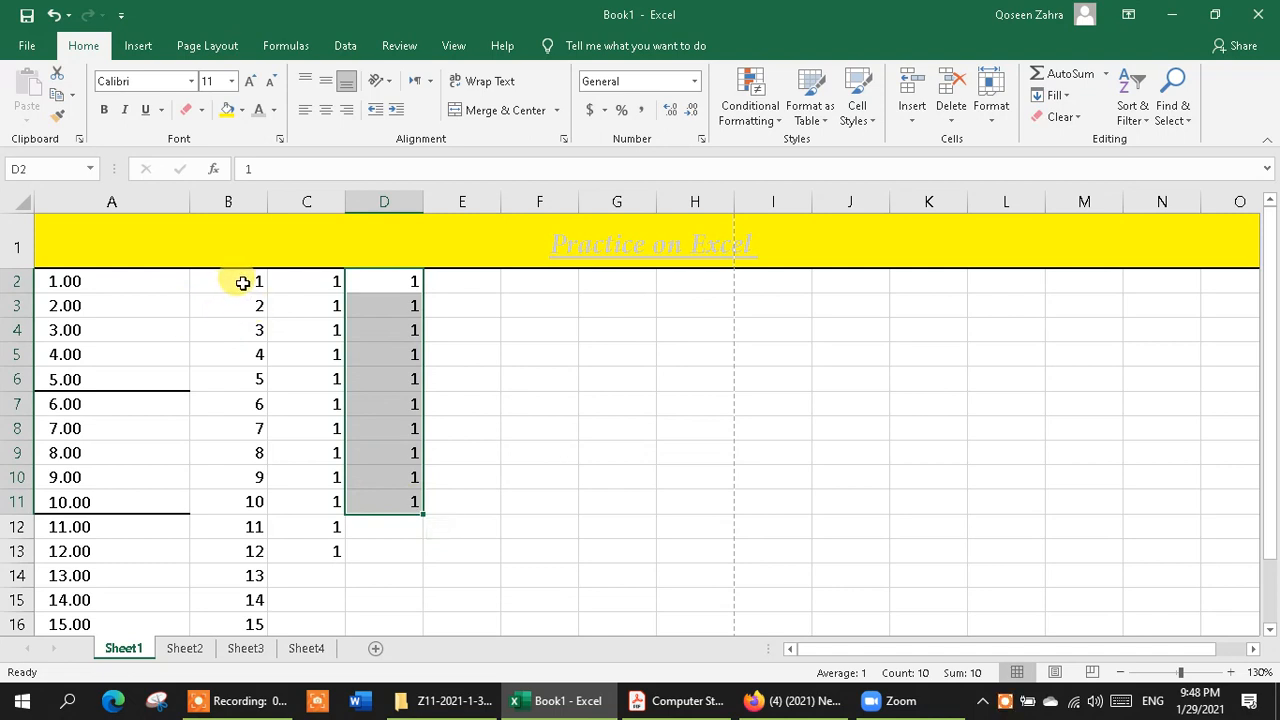
Enter the formula =B4+D7 in cell G5 to add the two cells.
left_click(484, 297)
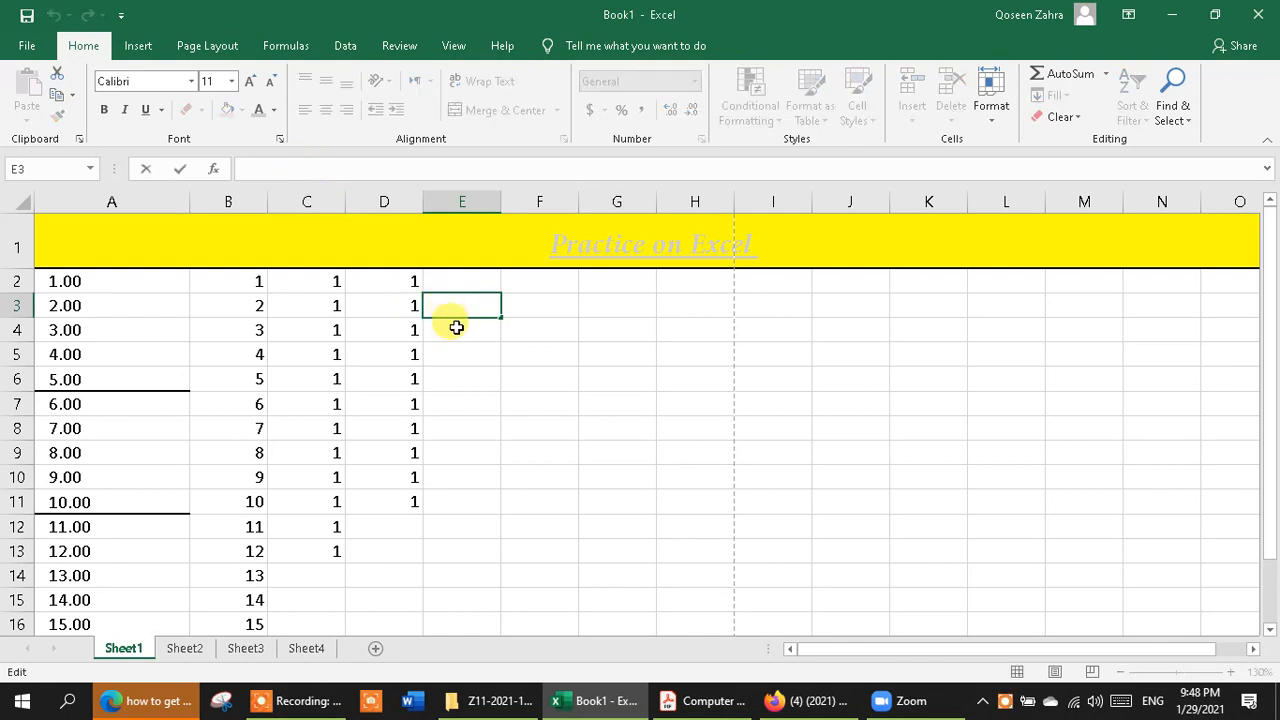
left_click(468, 372)
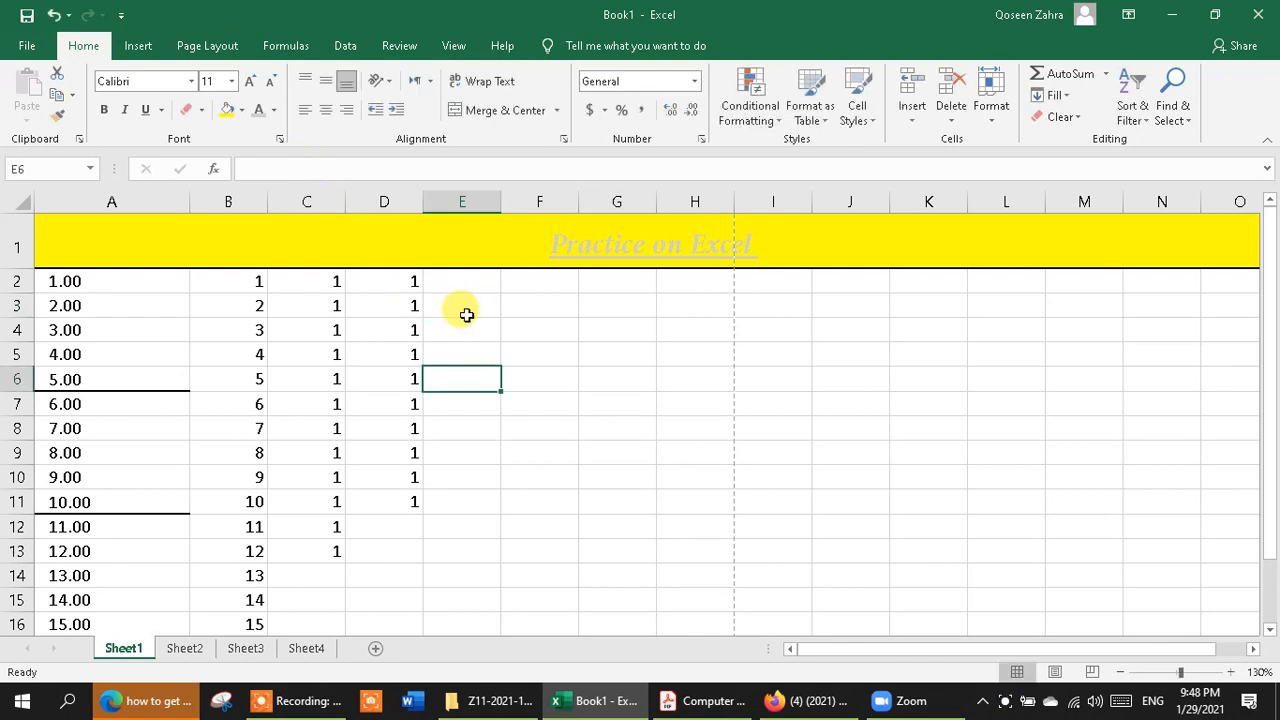
left_click(617, 362)
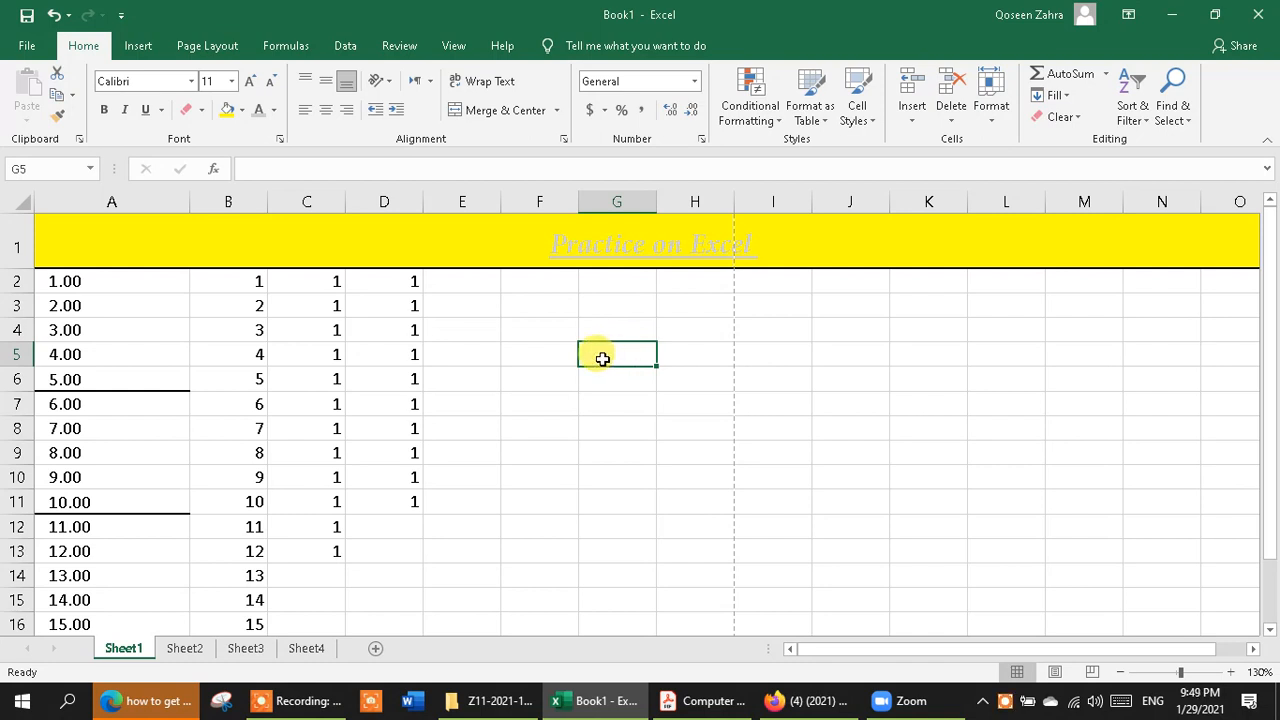
left_click(369, 169)
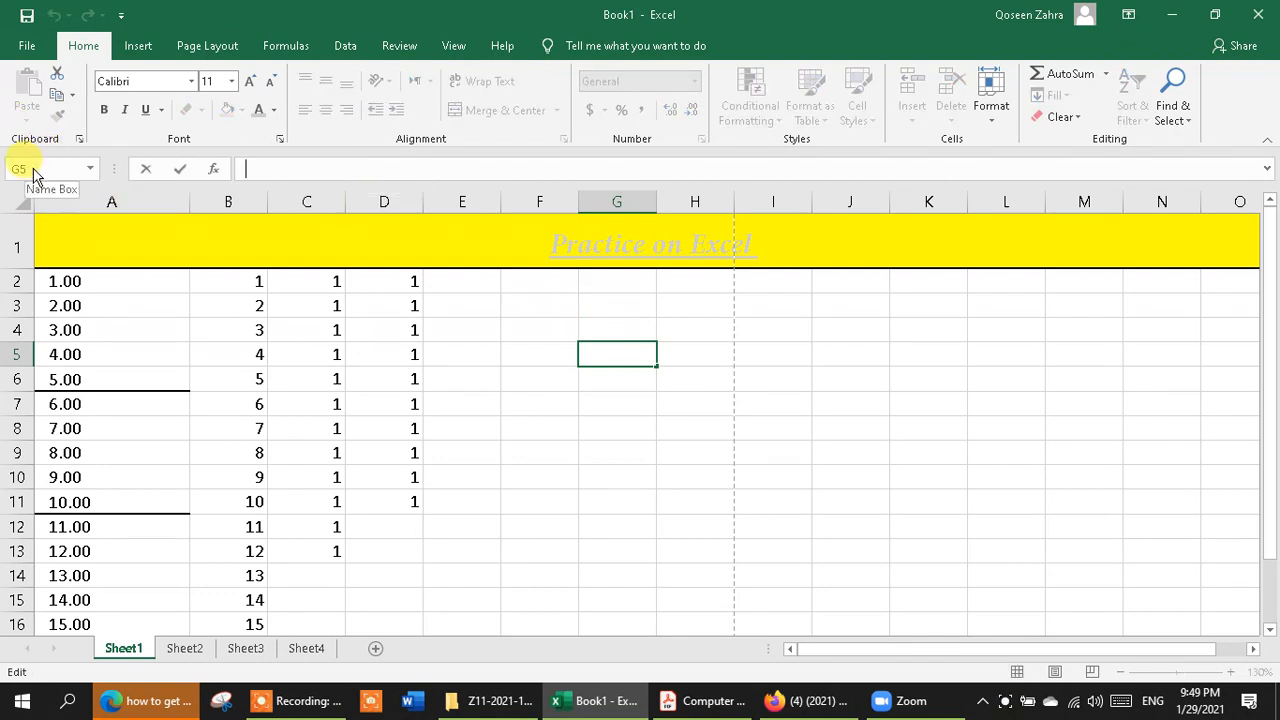
type("=")
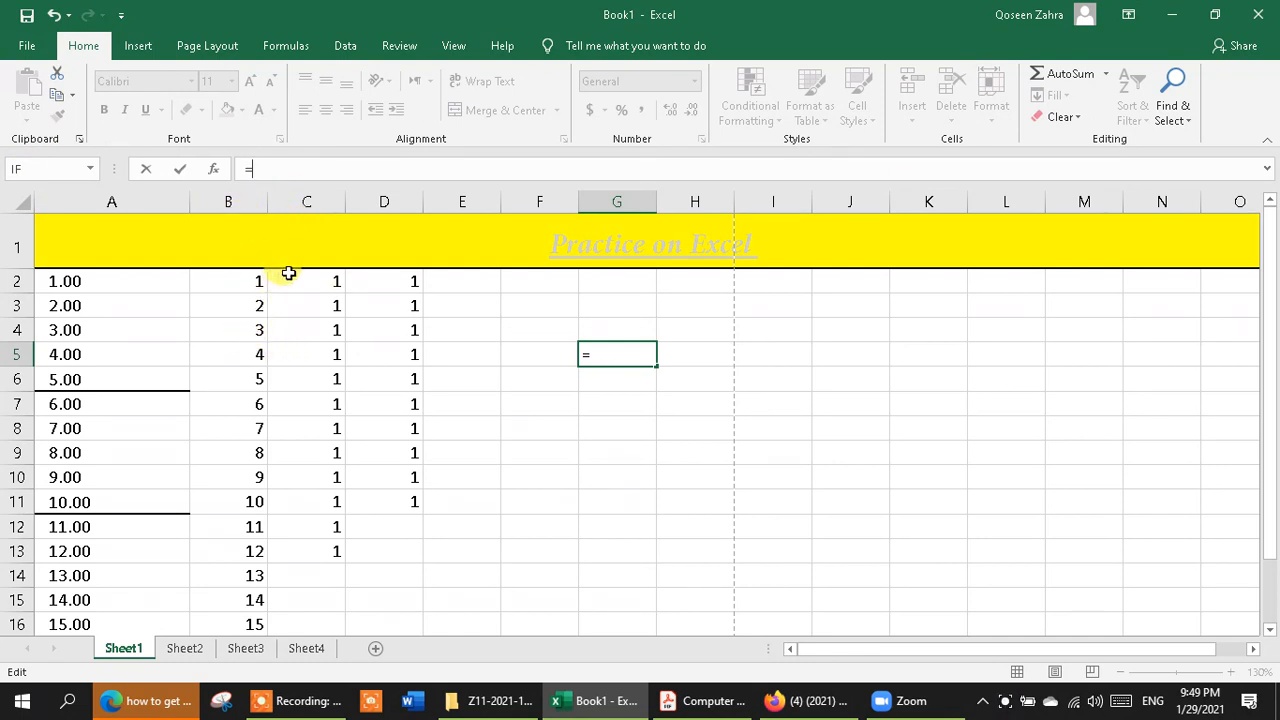
type("B4+")
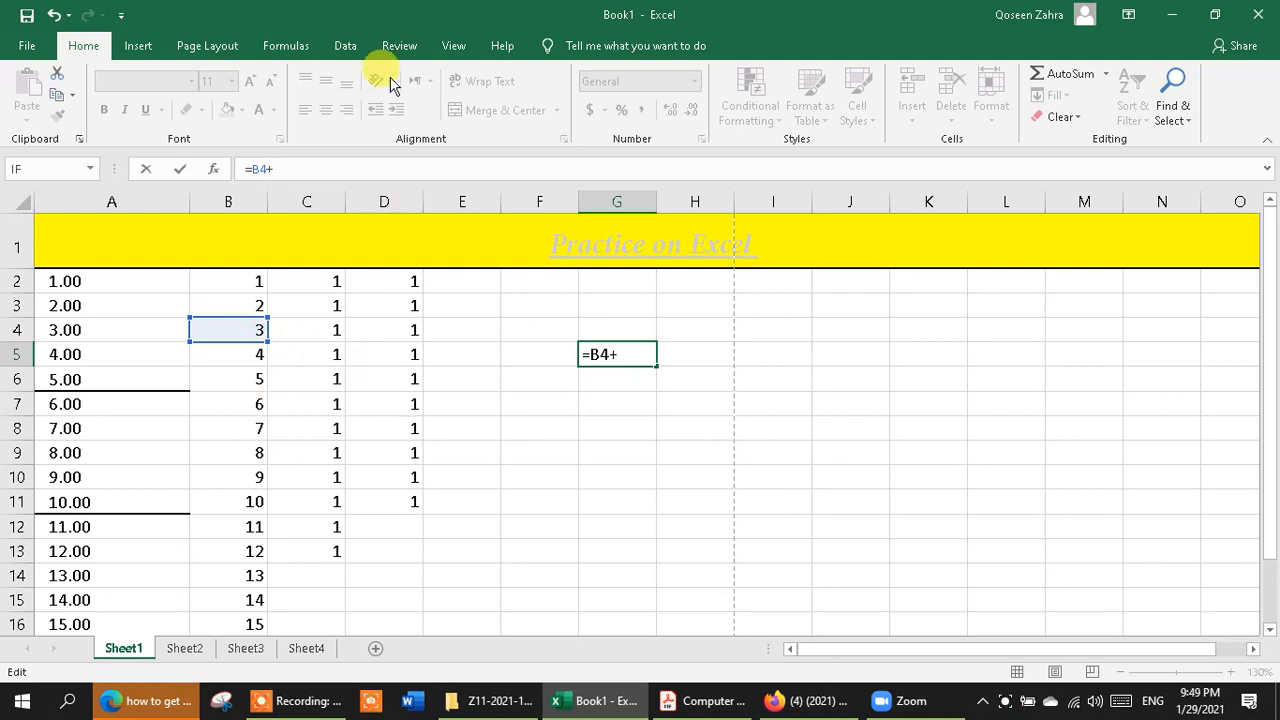
type("D")
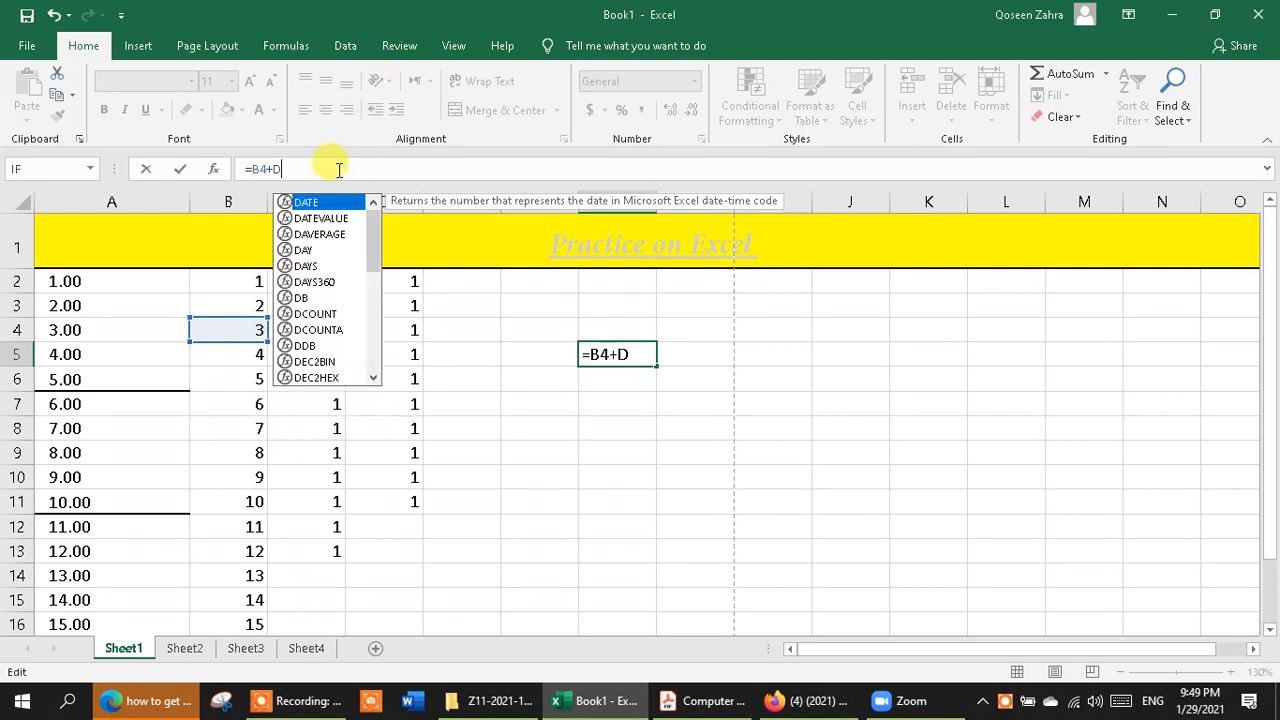
type("7")
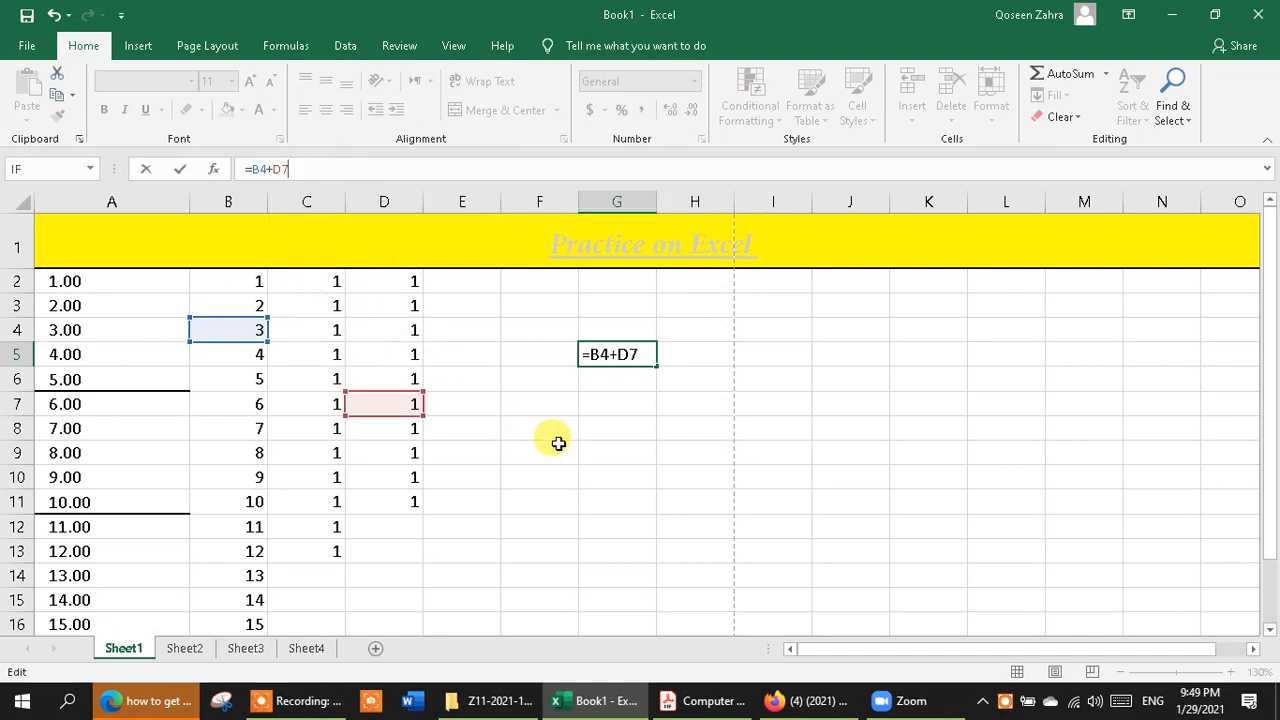
key("Return")
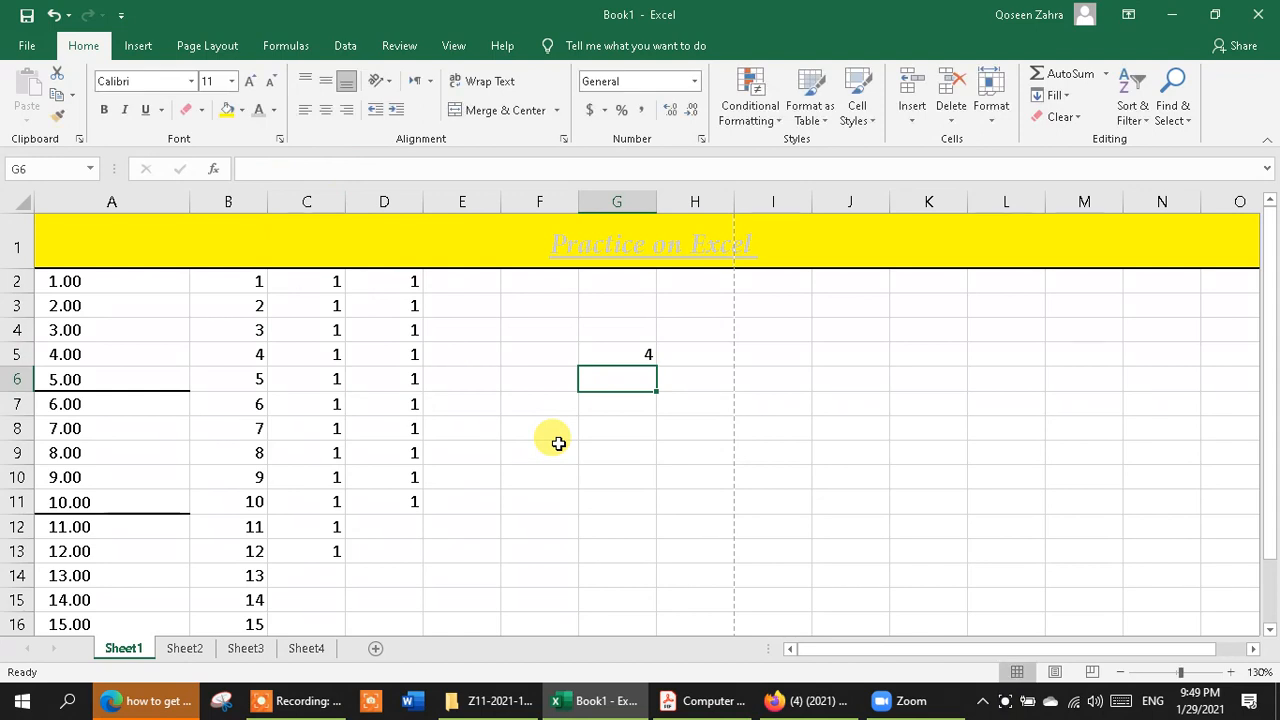
Examine the formula in G5 and the two cells it refers to, B4 and D7.
left_click(626, 352)
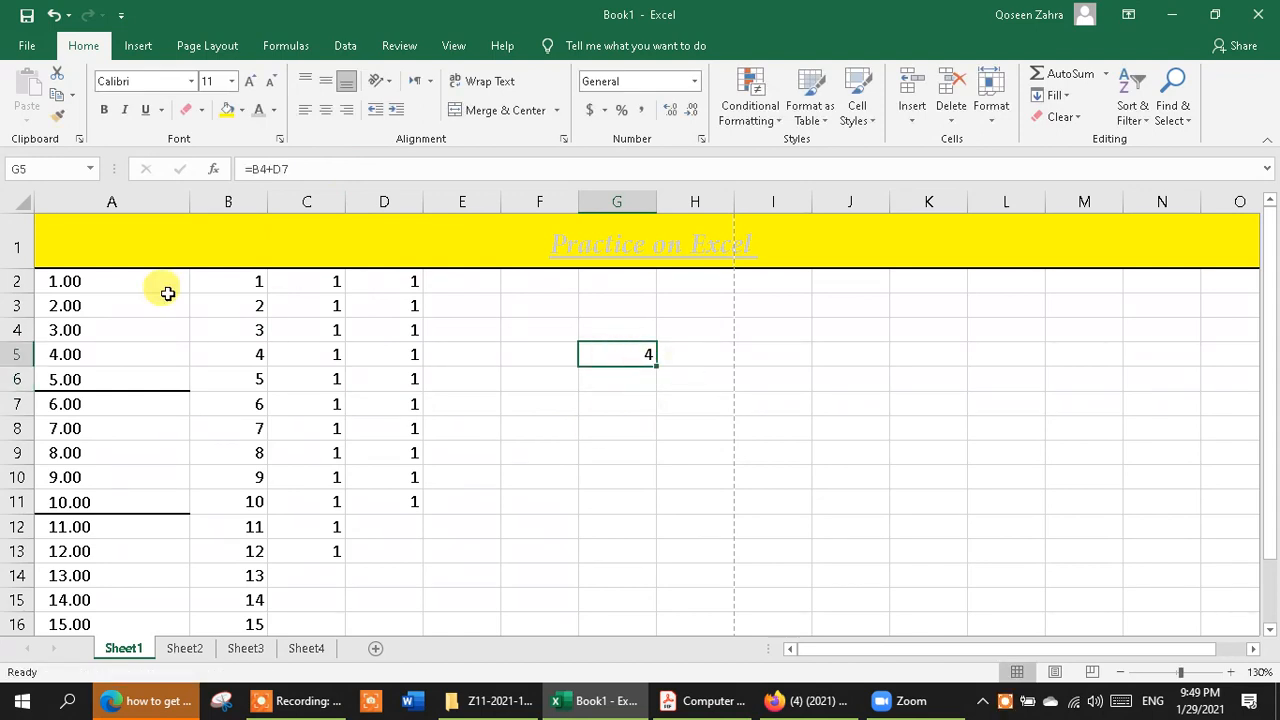
left_click(246, 337)
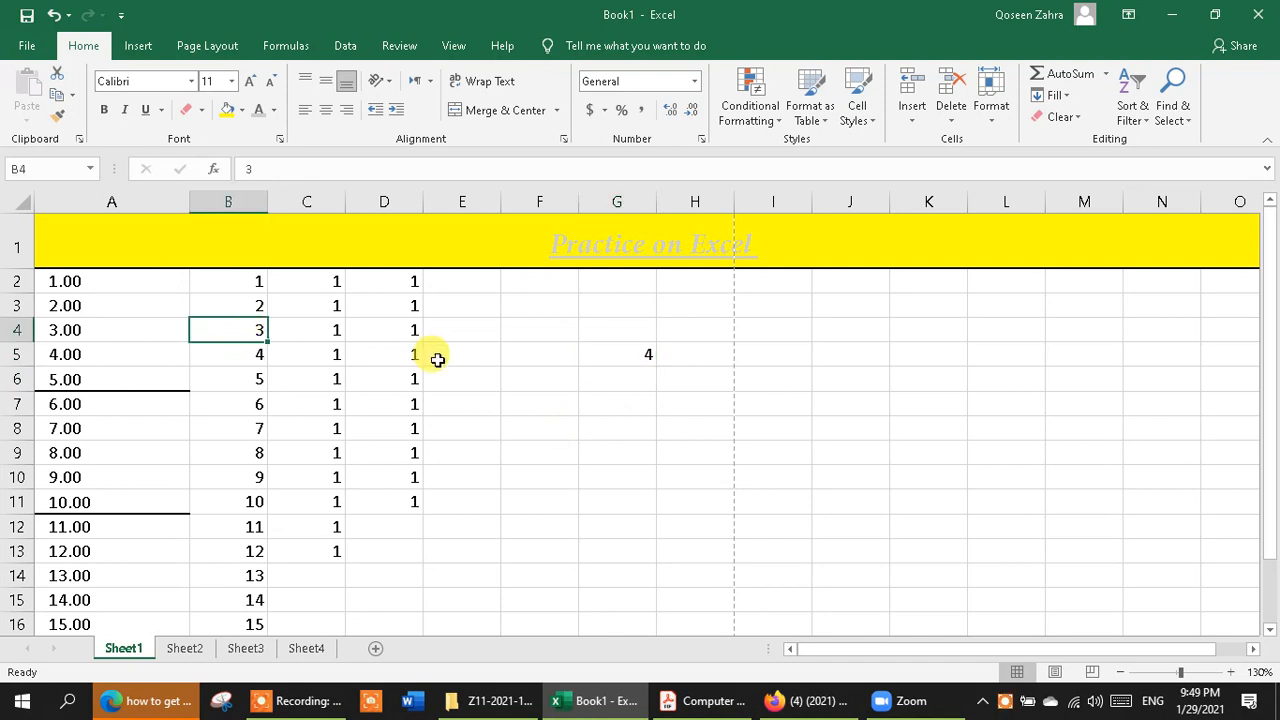
left_click(411, 407)
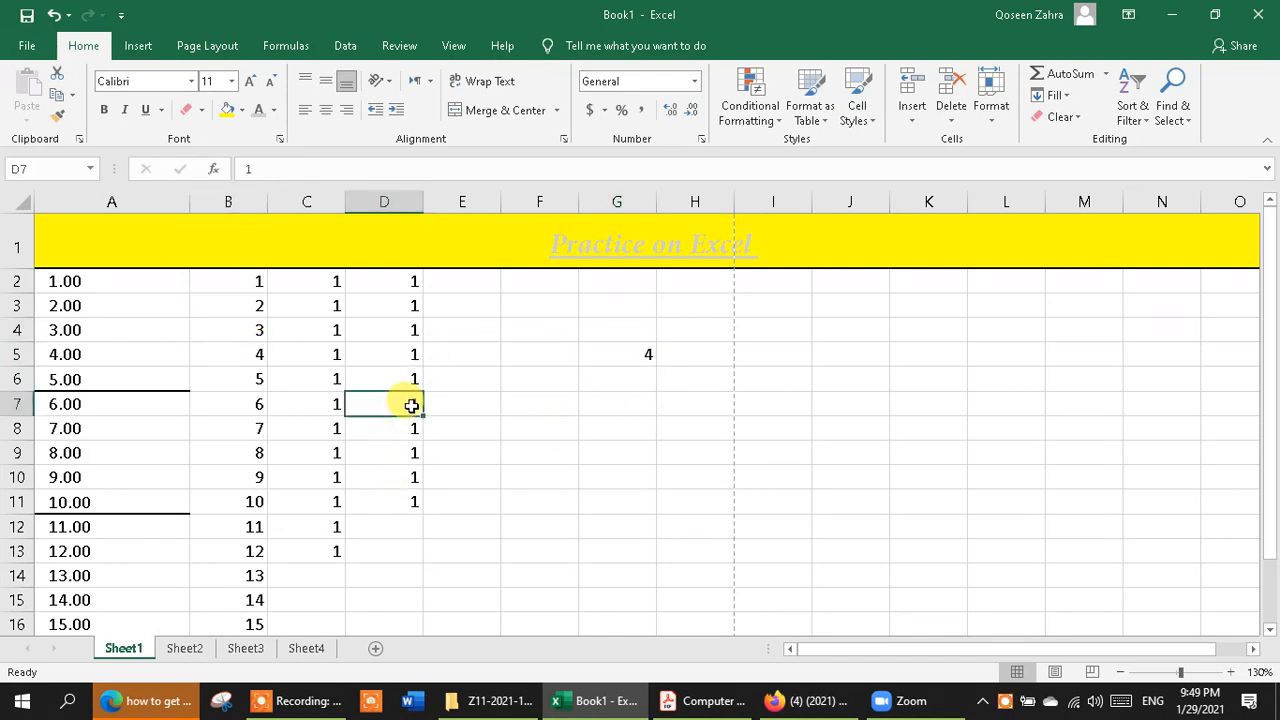
left_click(645, 360)
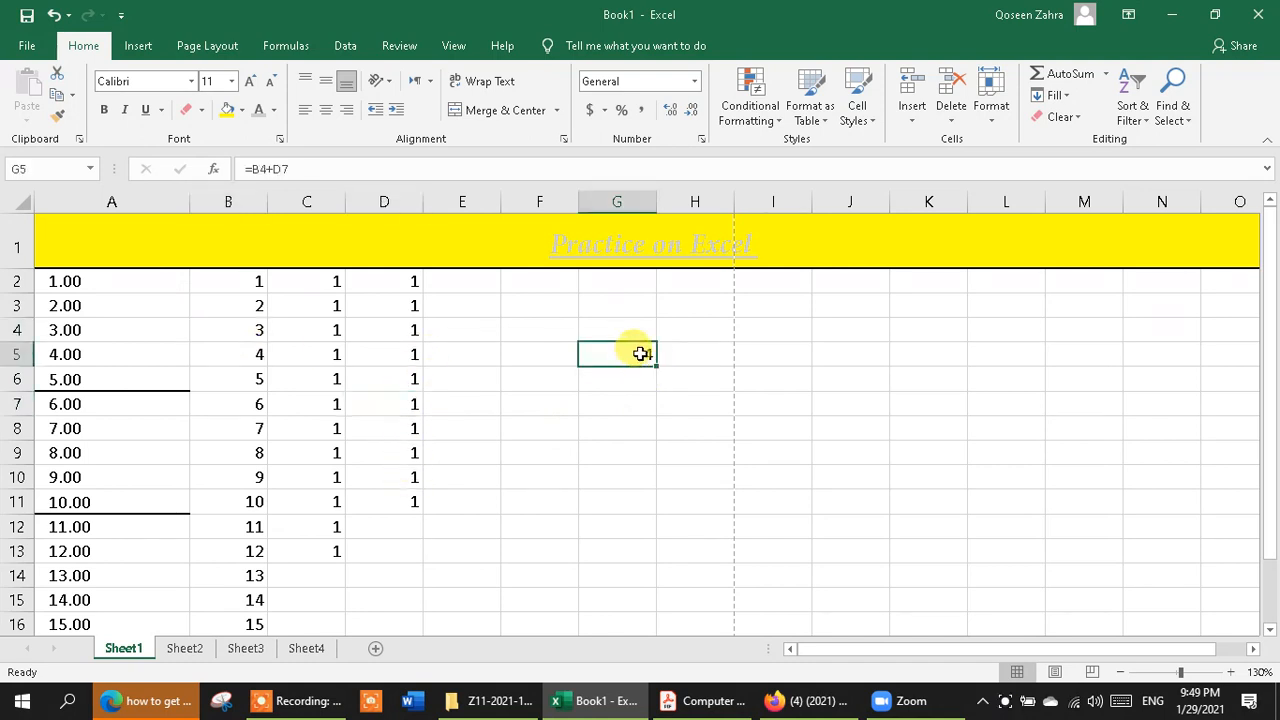
double_click(645, 357)
left_click(640, 409)
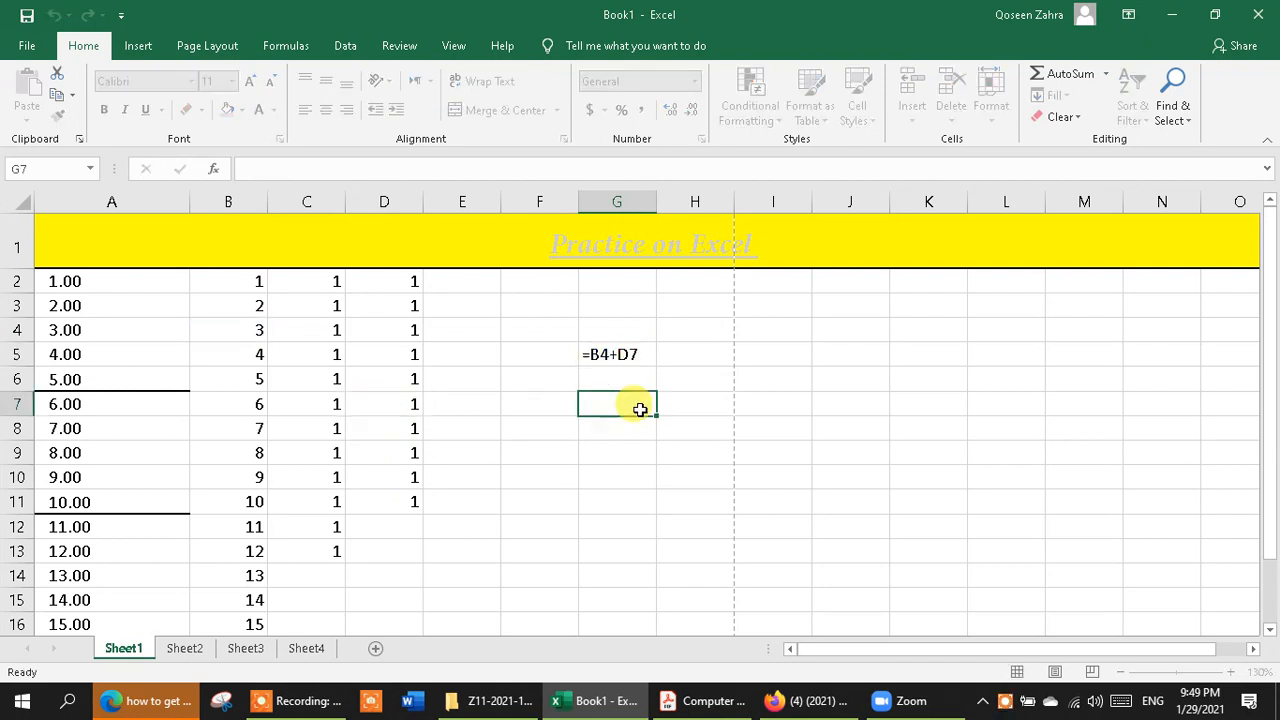
double_click(641, 354)
left_click(642, 437)
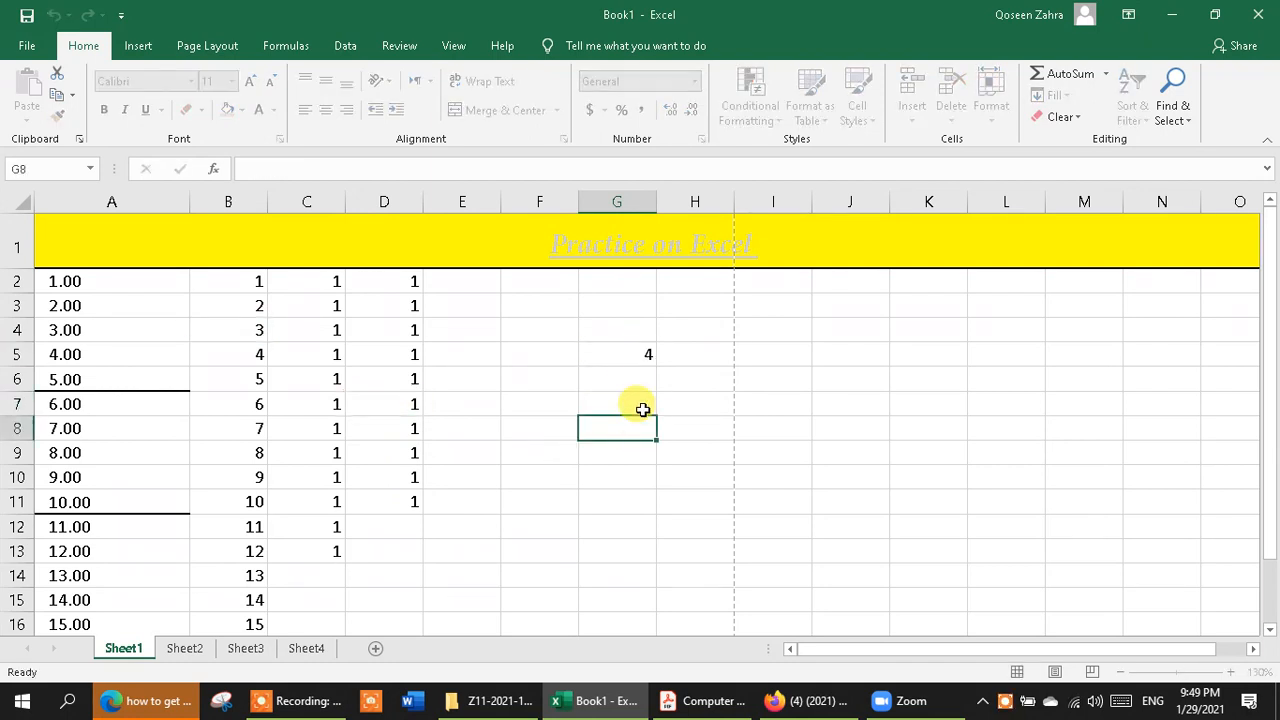
Edit the formula in G5 to subtract instead of add, so that it reads =B4-D7.
left_click(639, 352)
double_click(639, 352)
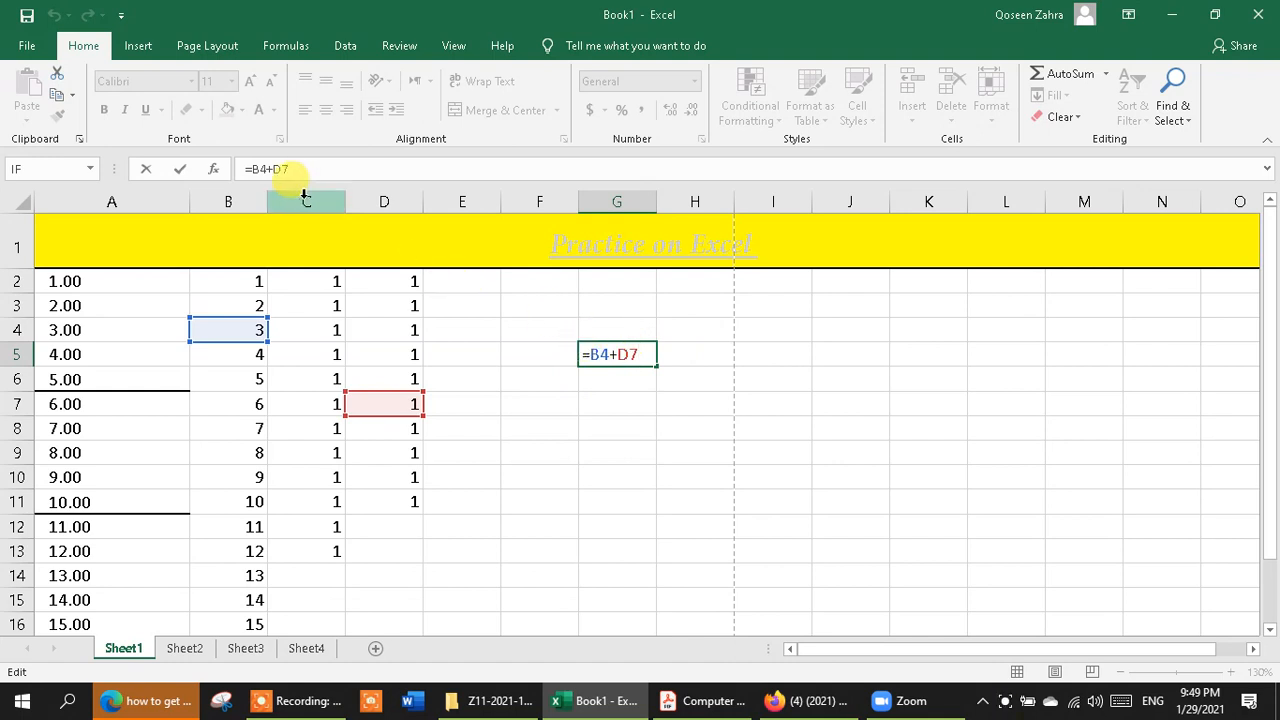
left_click(266, 169)
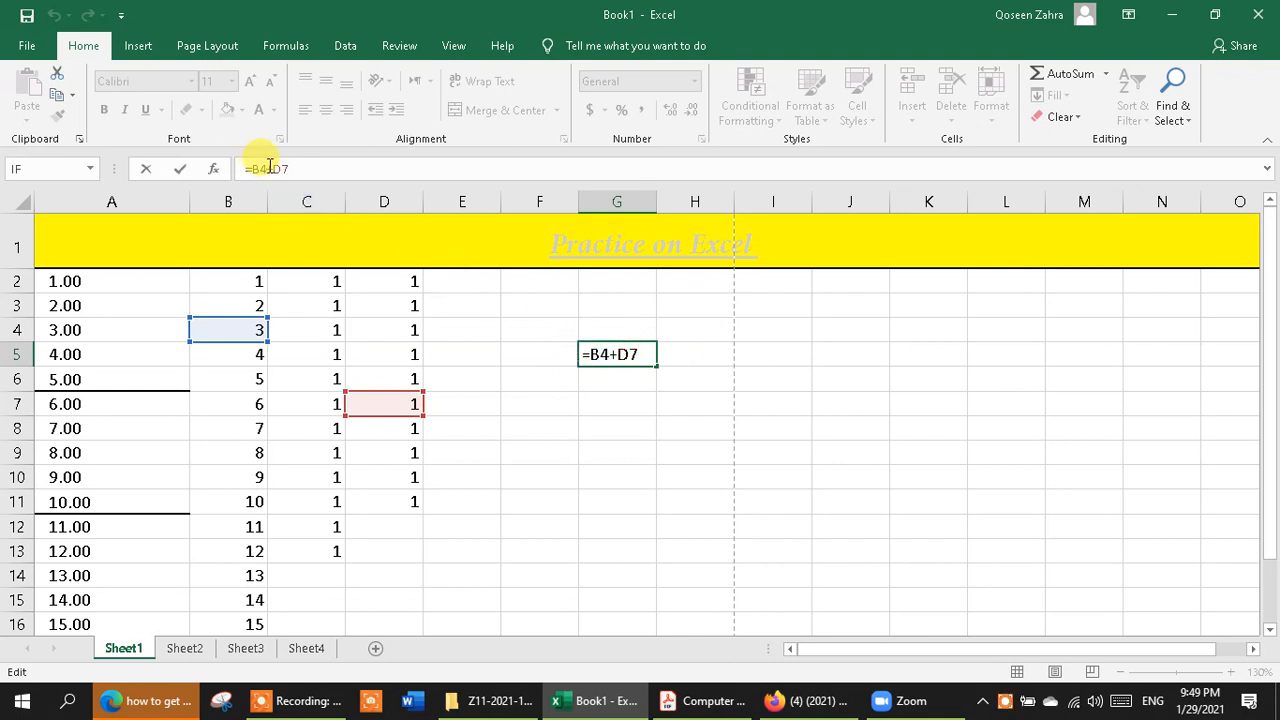
left_click(618, 355)
key("BackSpace")
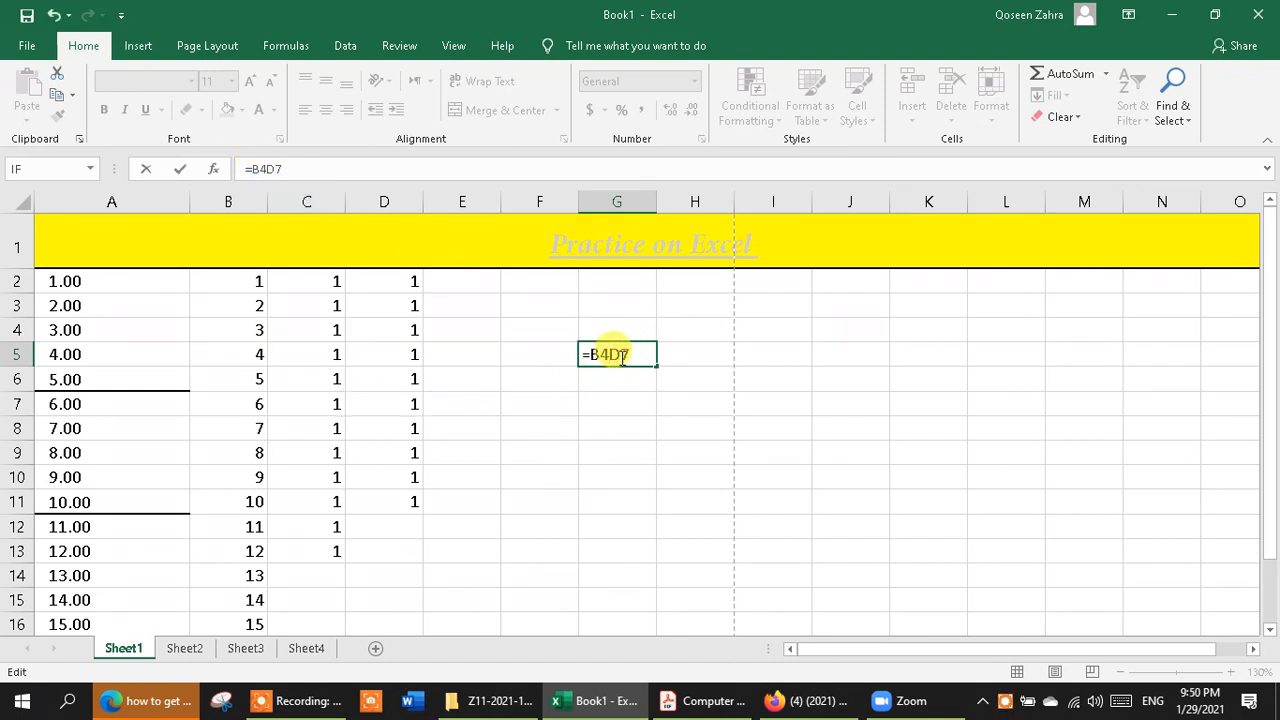
type("-")
left_click(641, 370)
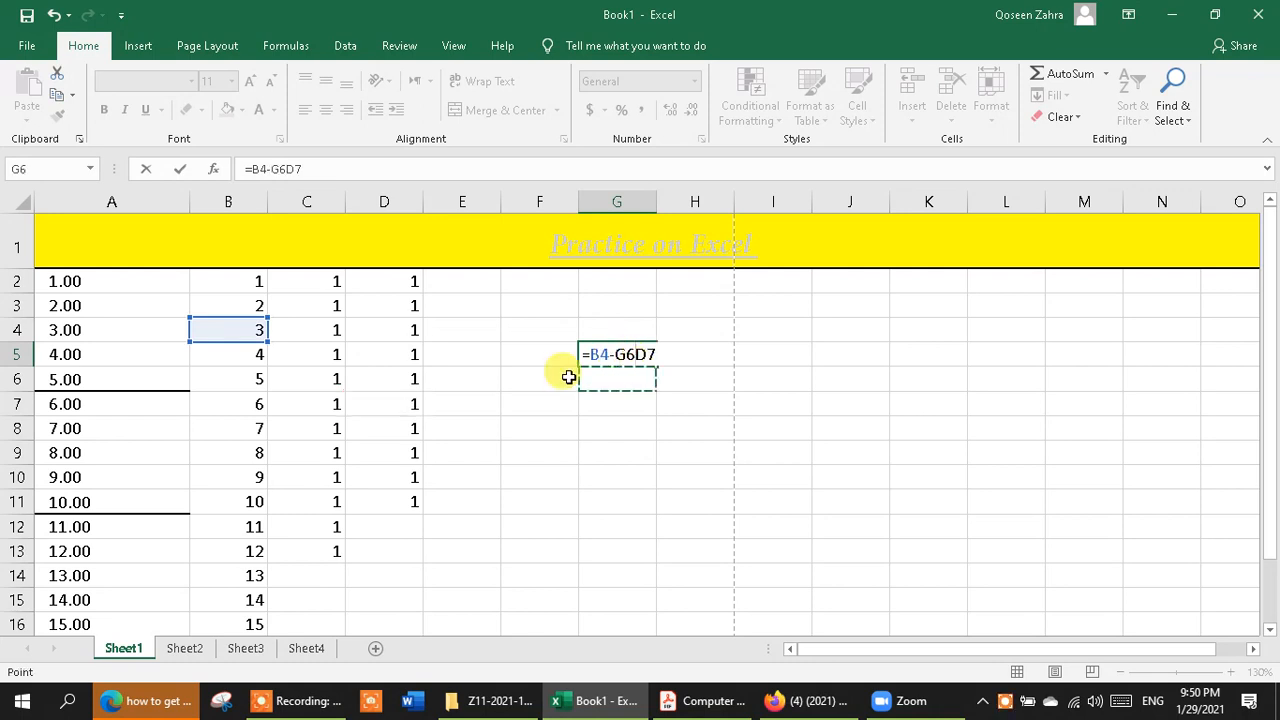
key("BackSpace")
key("BackSpace")
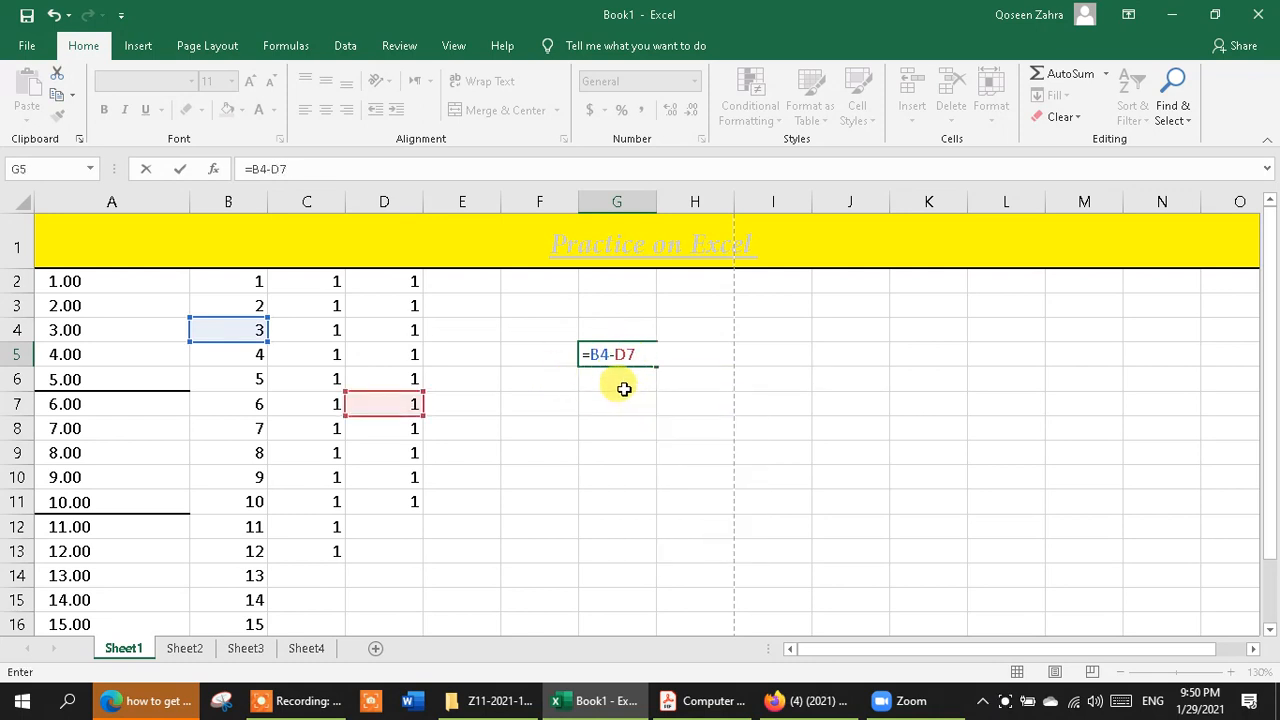
left_click(620, 382)
key("BackSpace")
key("BackSpace")
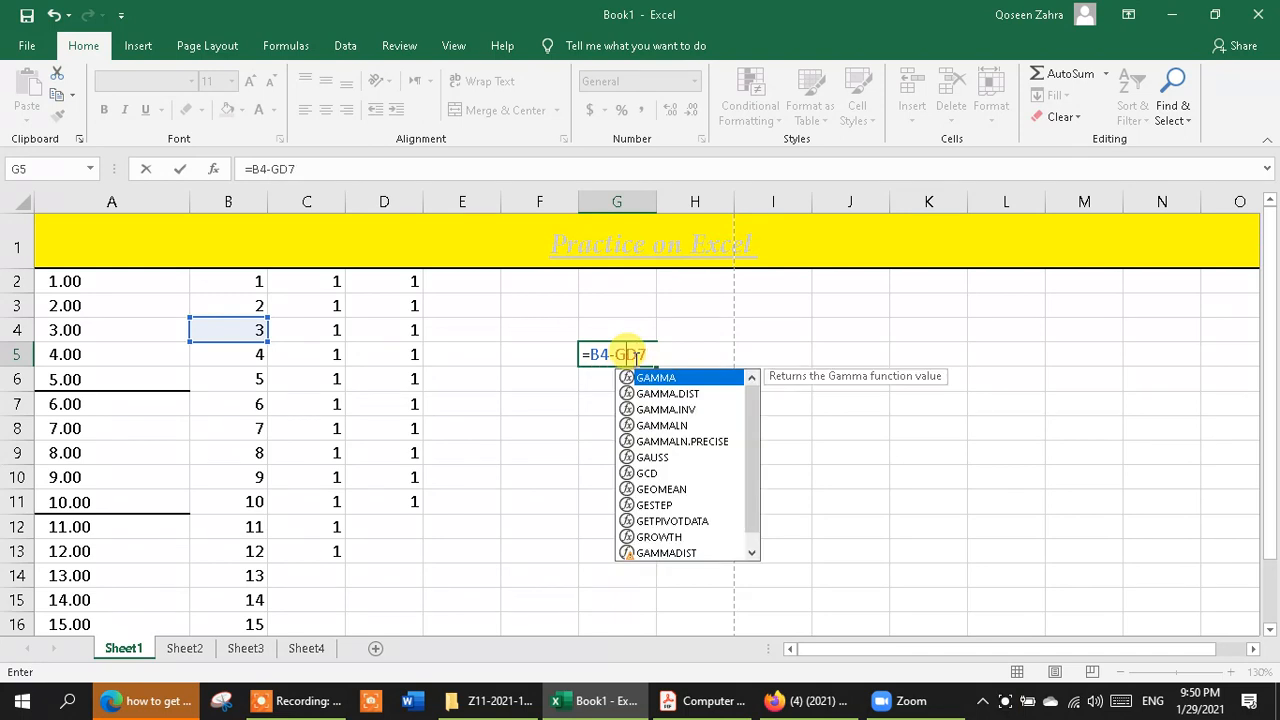
key("BackSpace")
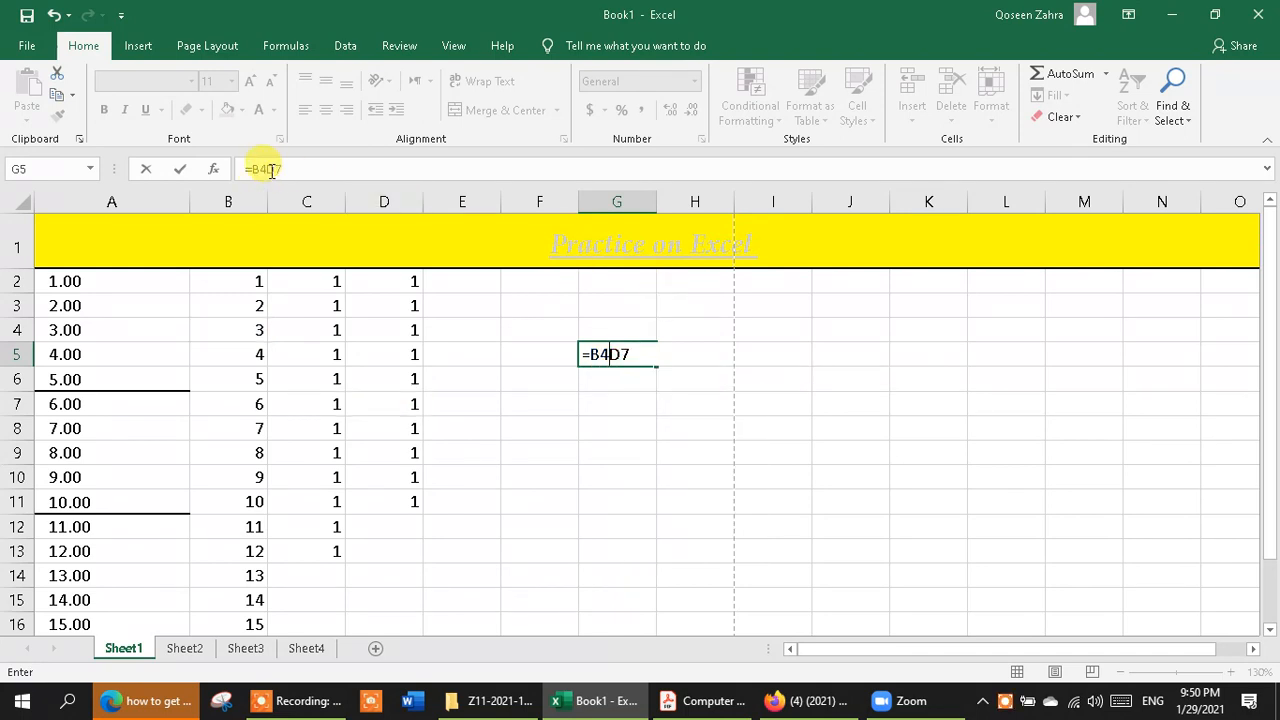
type("-")
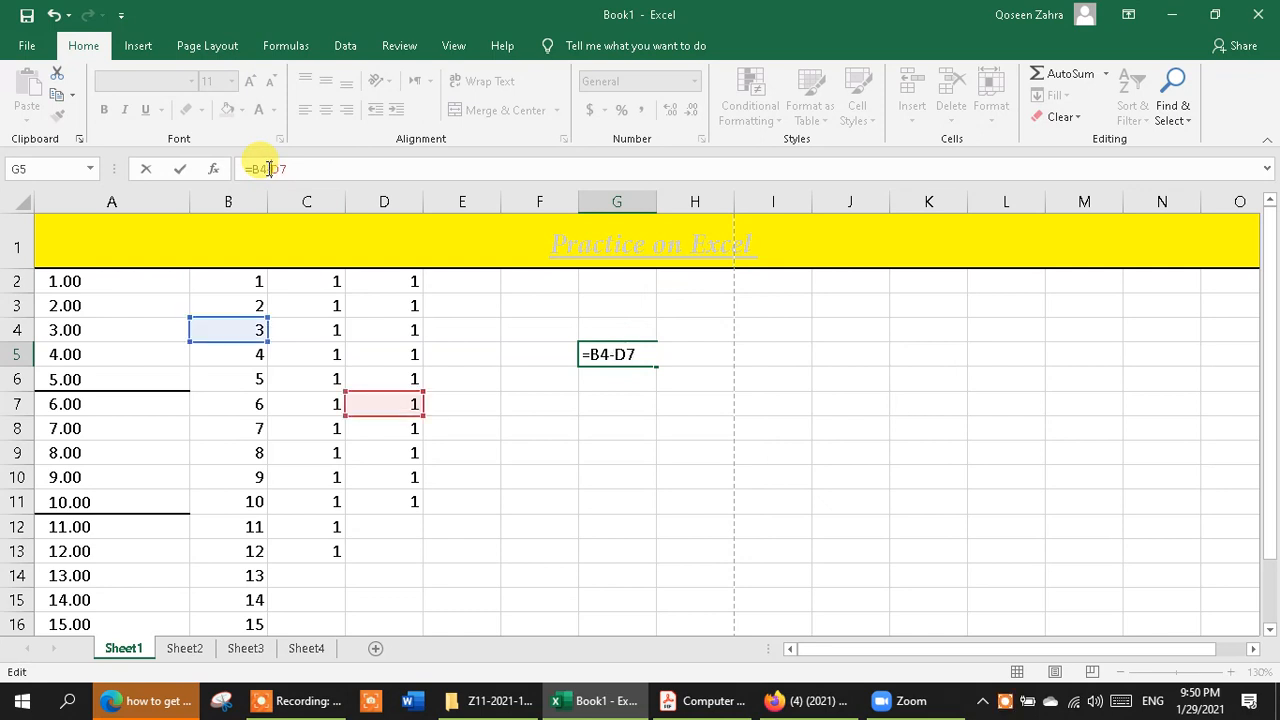
left_click(700, 456)
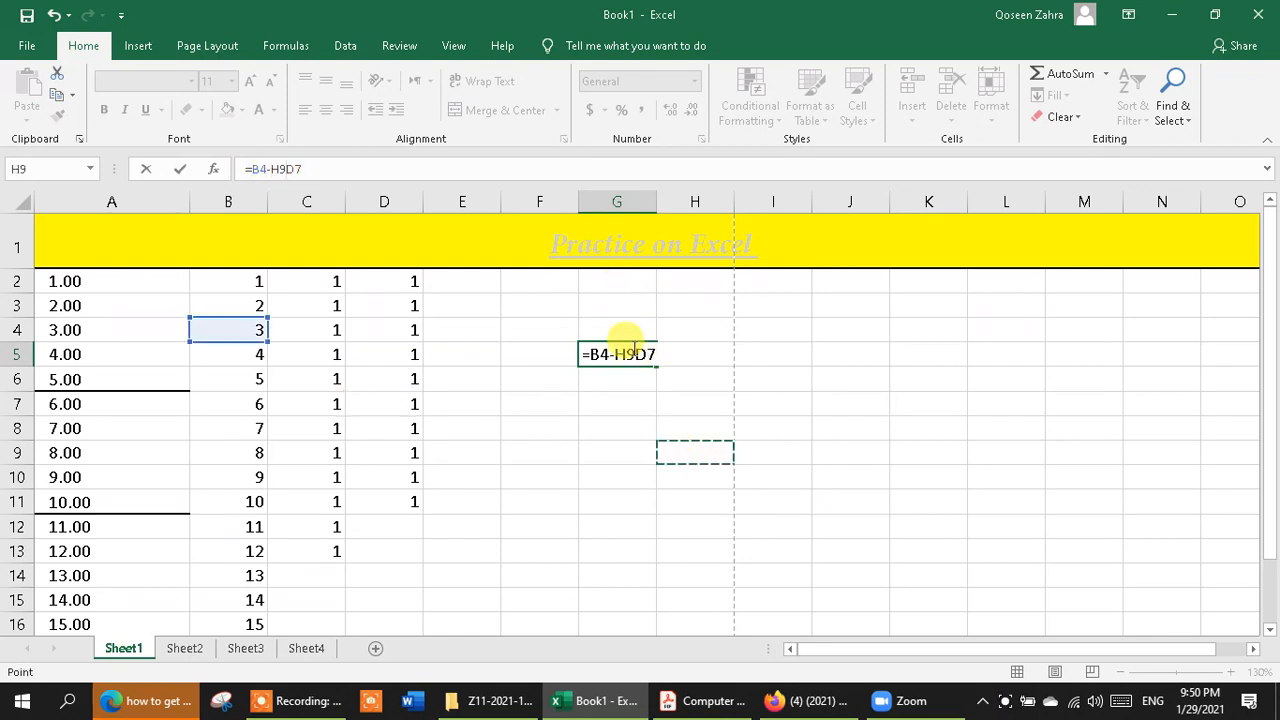
key("BackSpace")
key("BackSpace")
key("BackSpace")
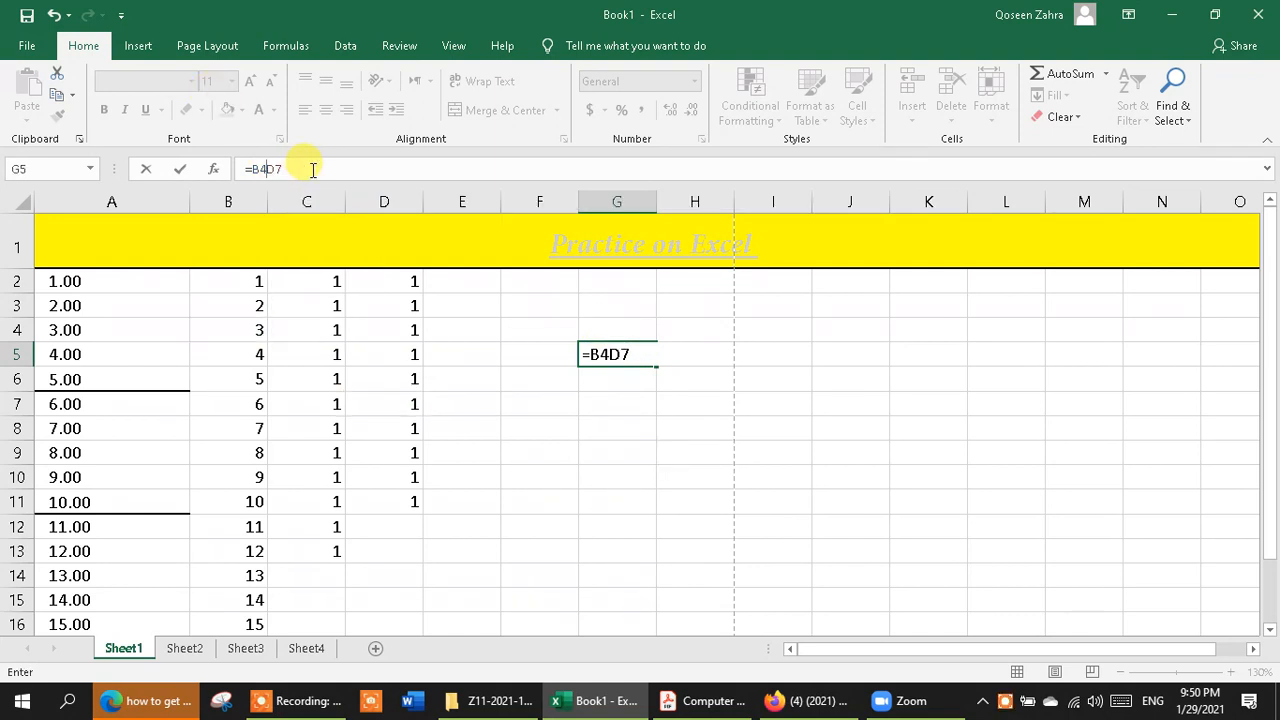
type("-")
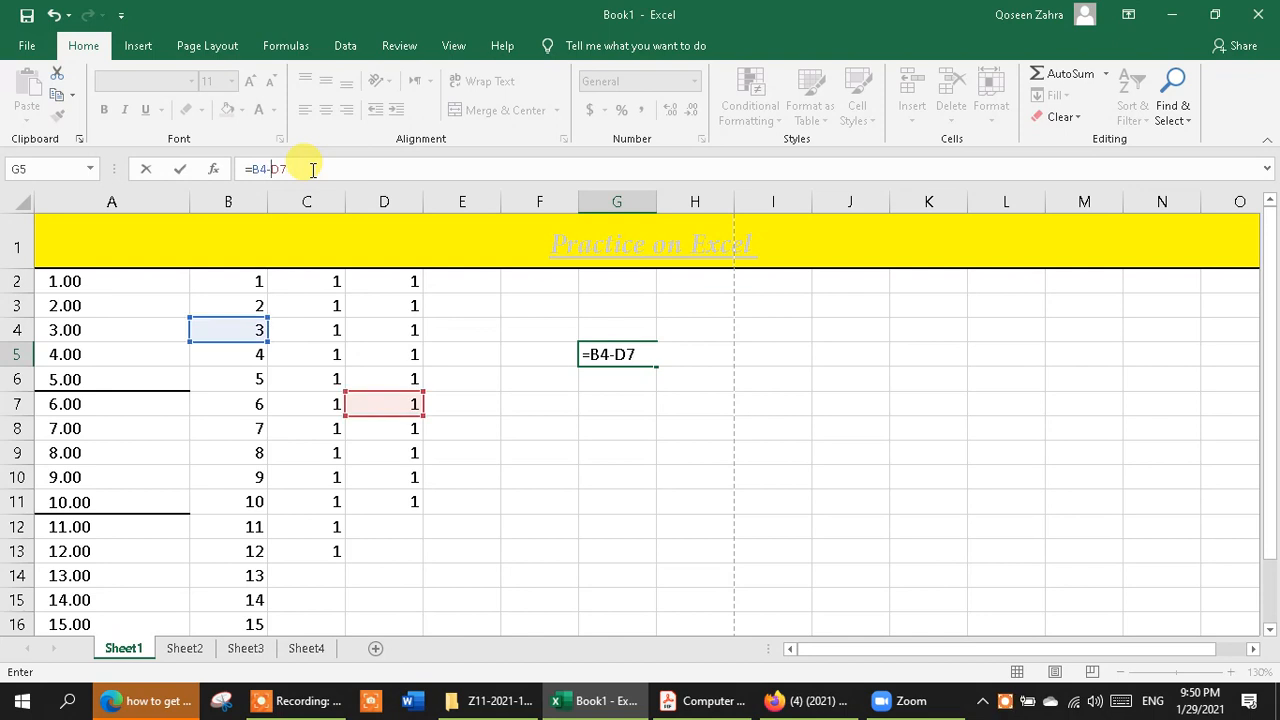
left_click(568, 446)
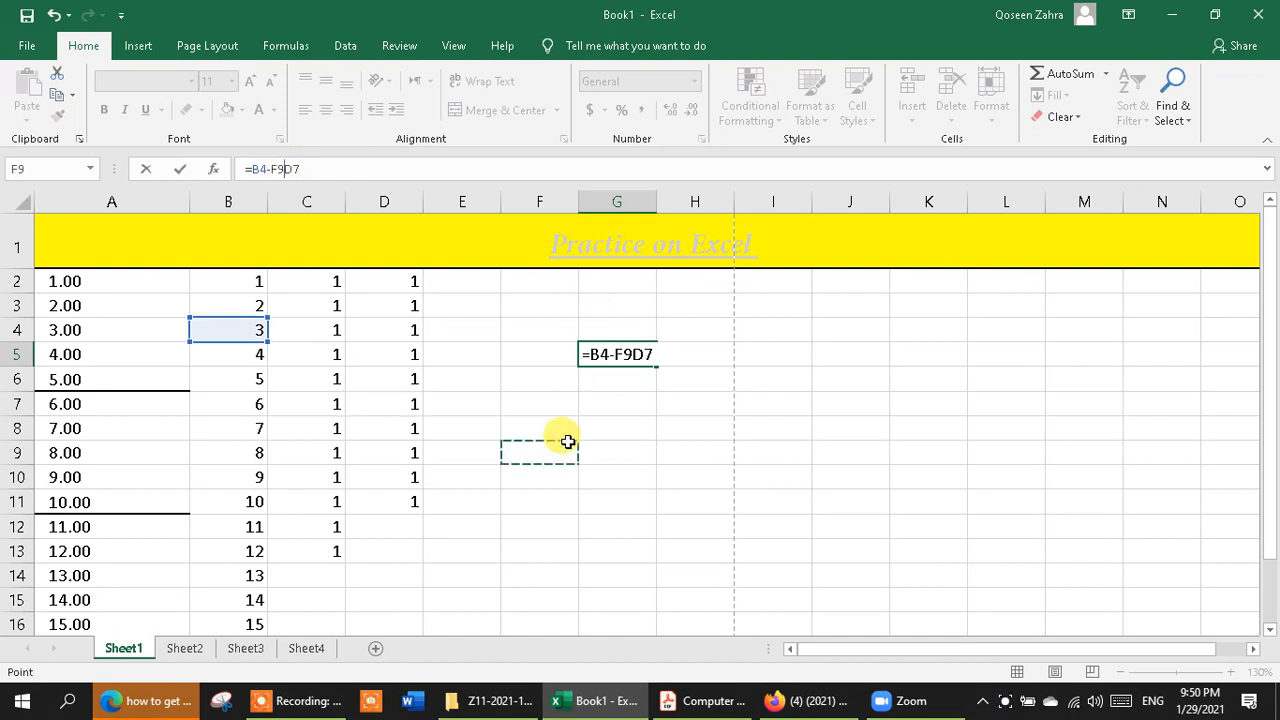
left_click(488, 377)
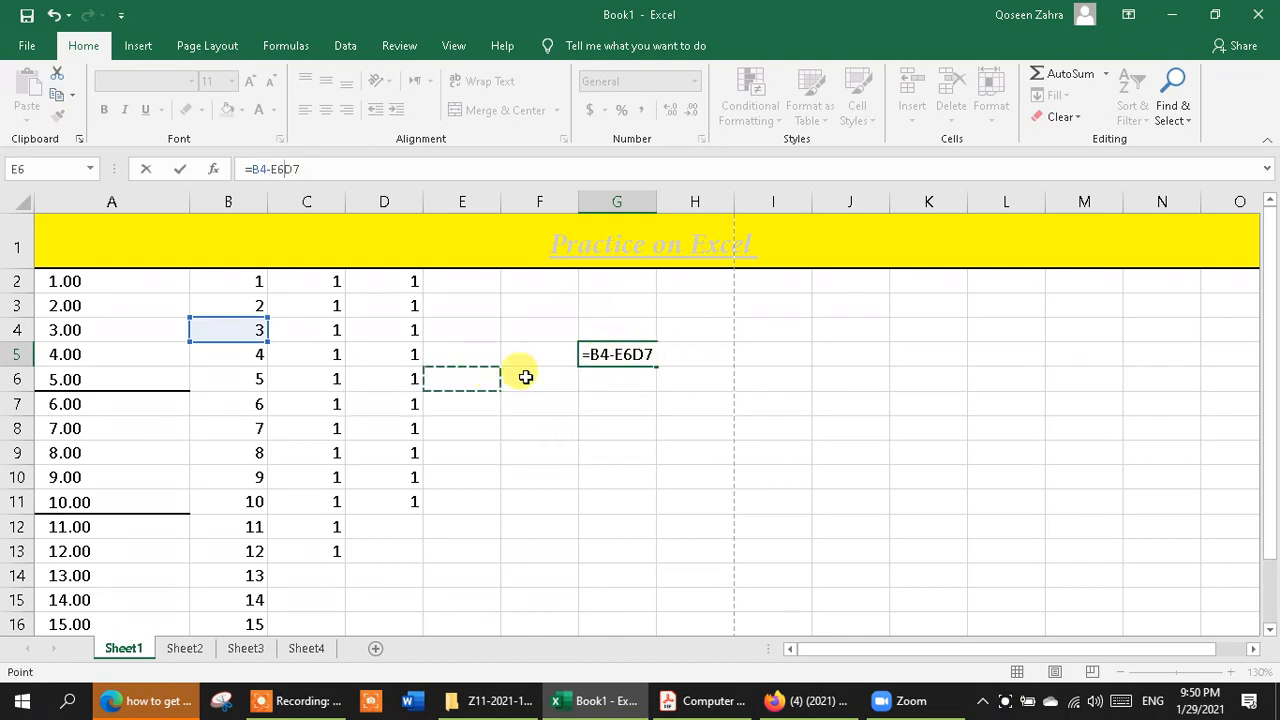
left_click(588, 406)
left_click(458, 384)
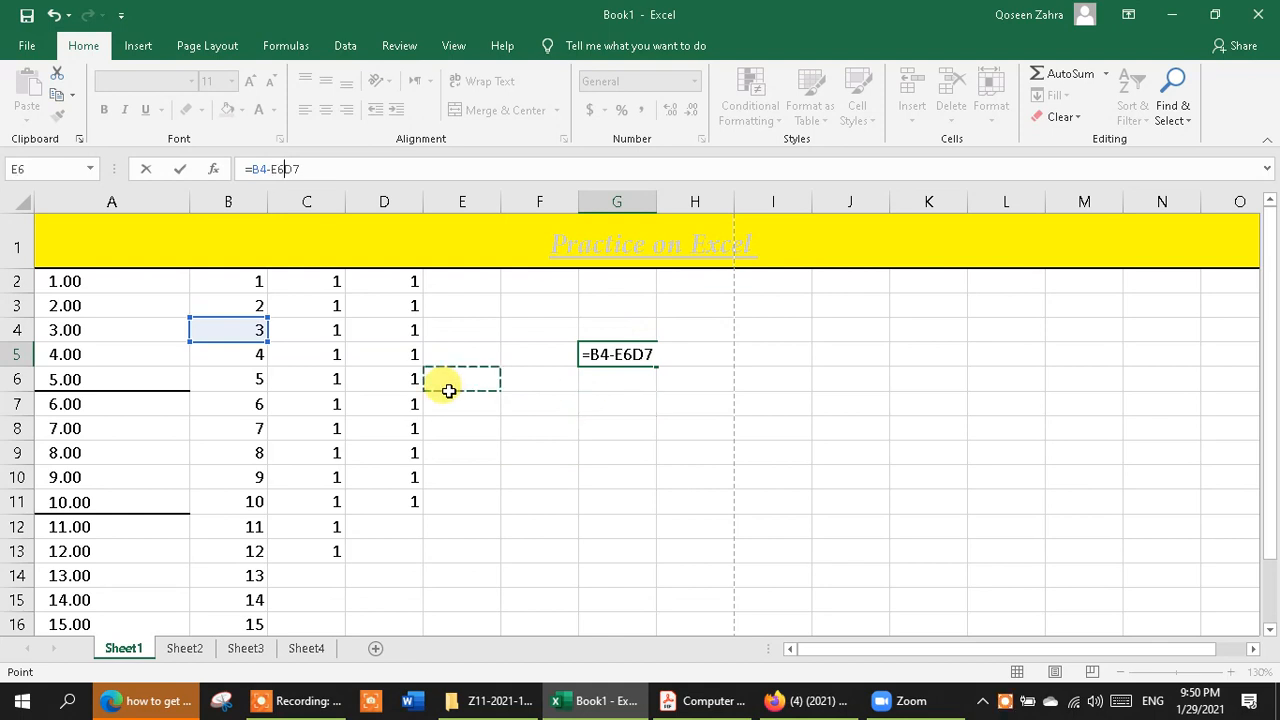
double_click(645, 362)
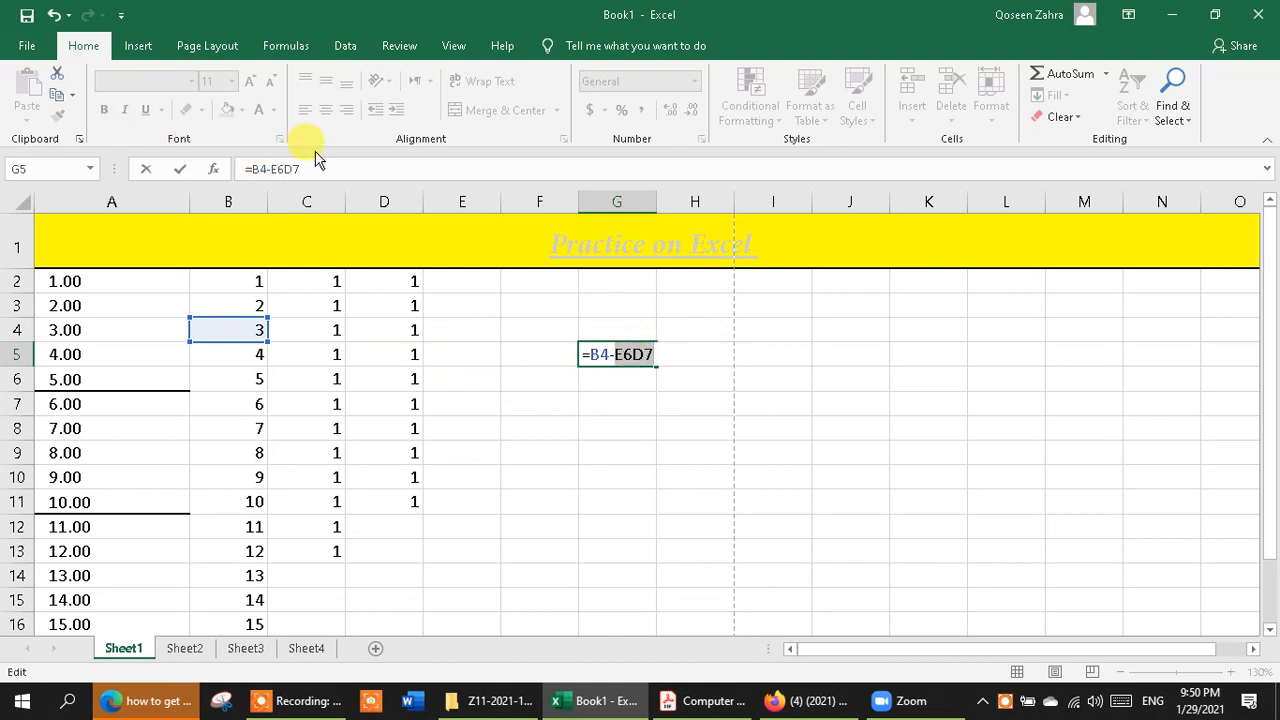
Delete the entire formula from cell G5, leaving the cell empty.
left_click_drag(325, 169, 187, 171)
key("BackSpace")
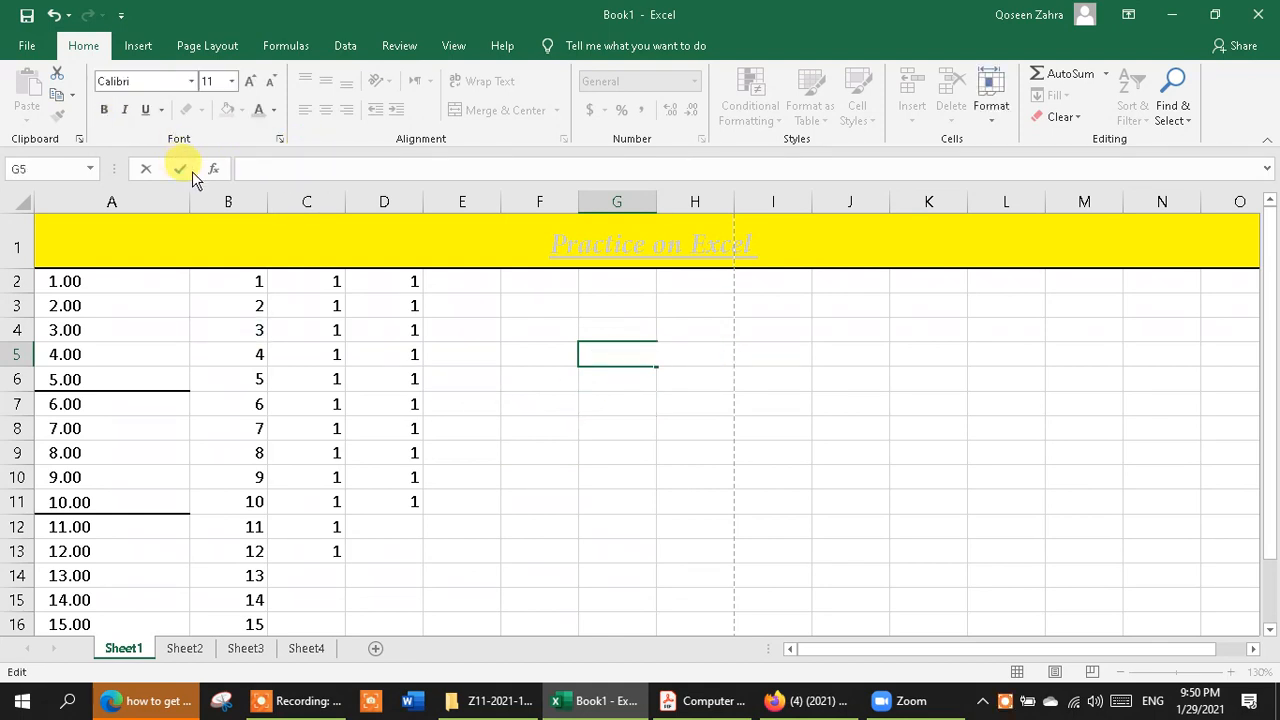
left_click(469, 425)
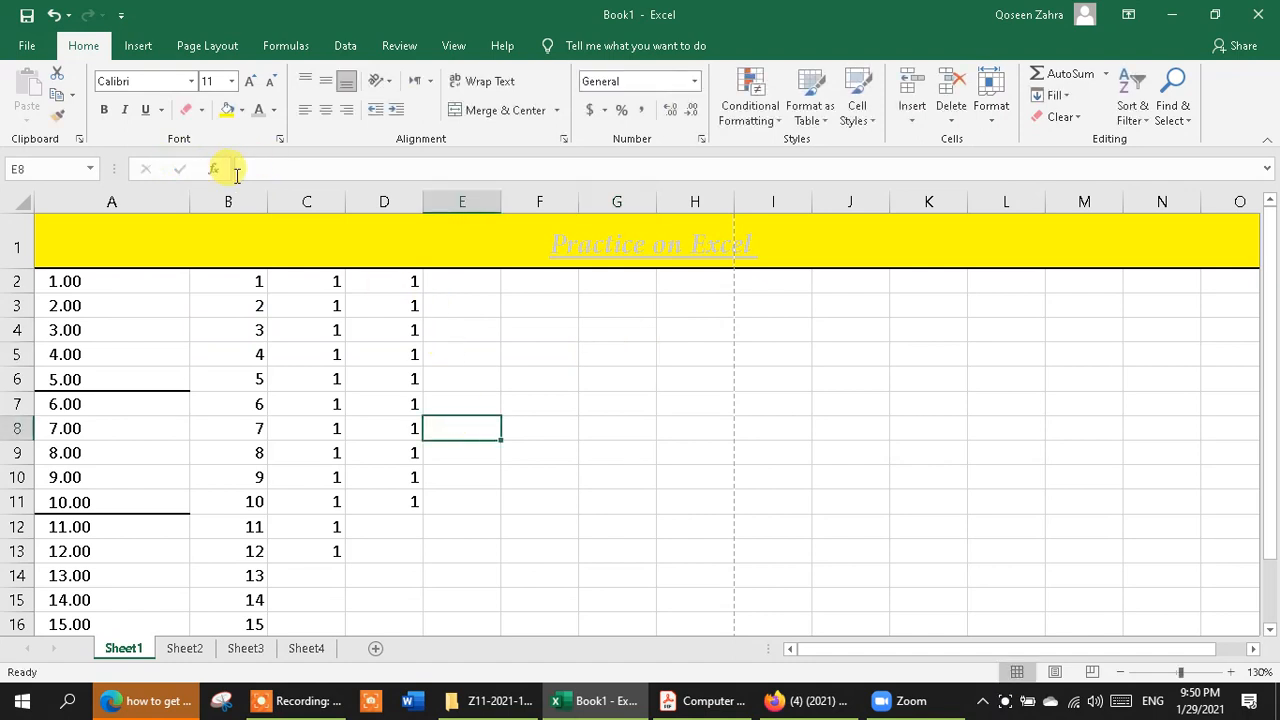
Enter the formula =B4-D2 in cell E8 to subtract one cell from the other.
left_click(305, 167)
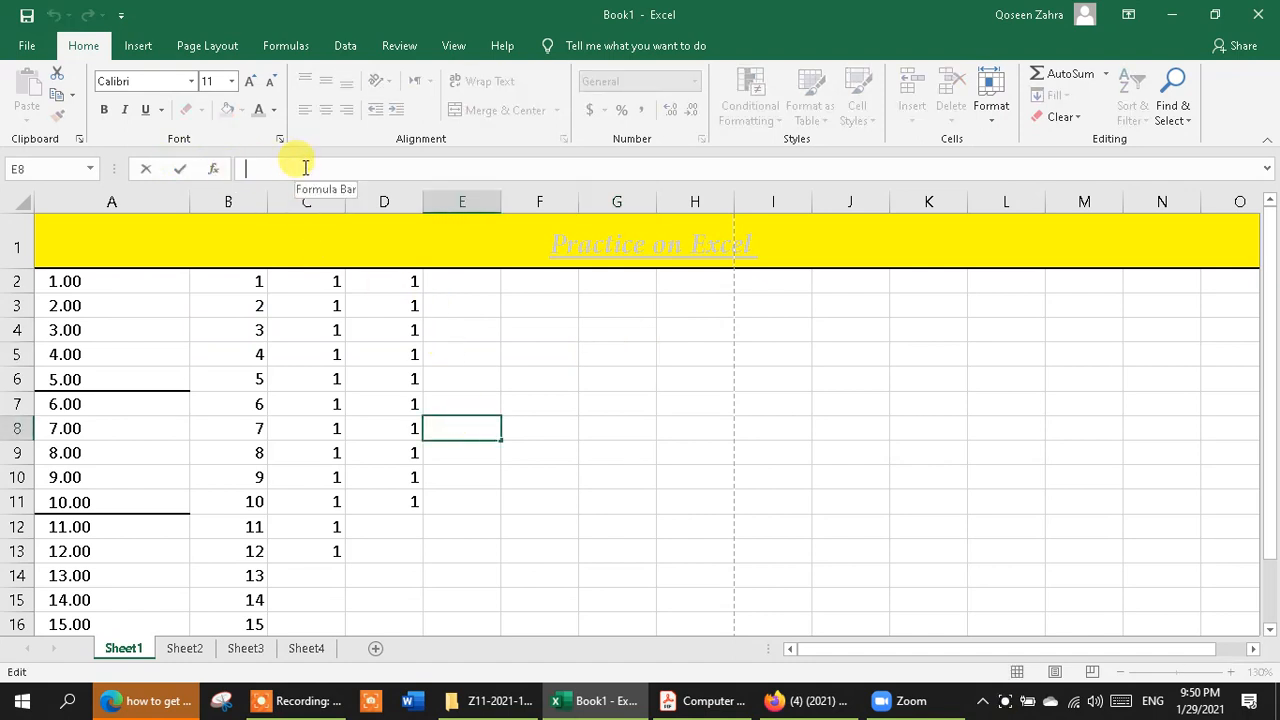
type("=")
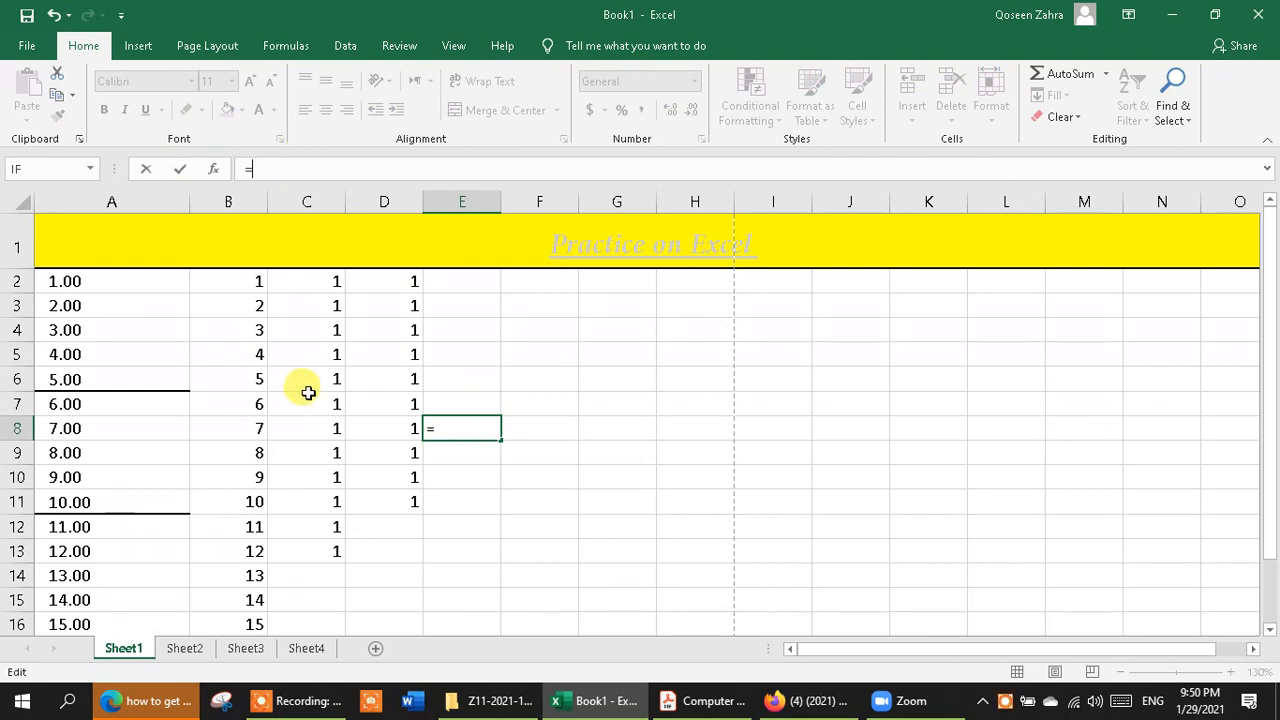
type("5")
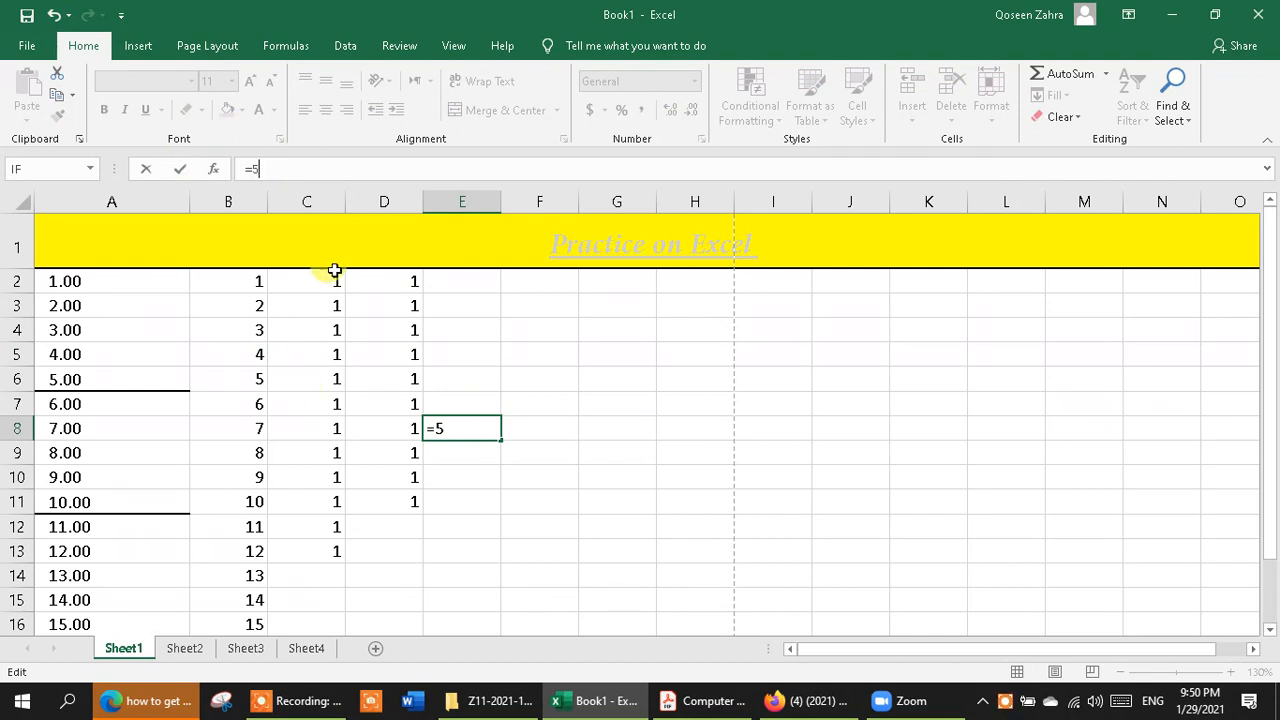
key("BackSpace")
type("B2")
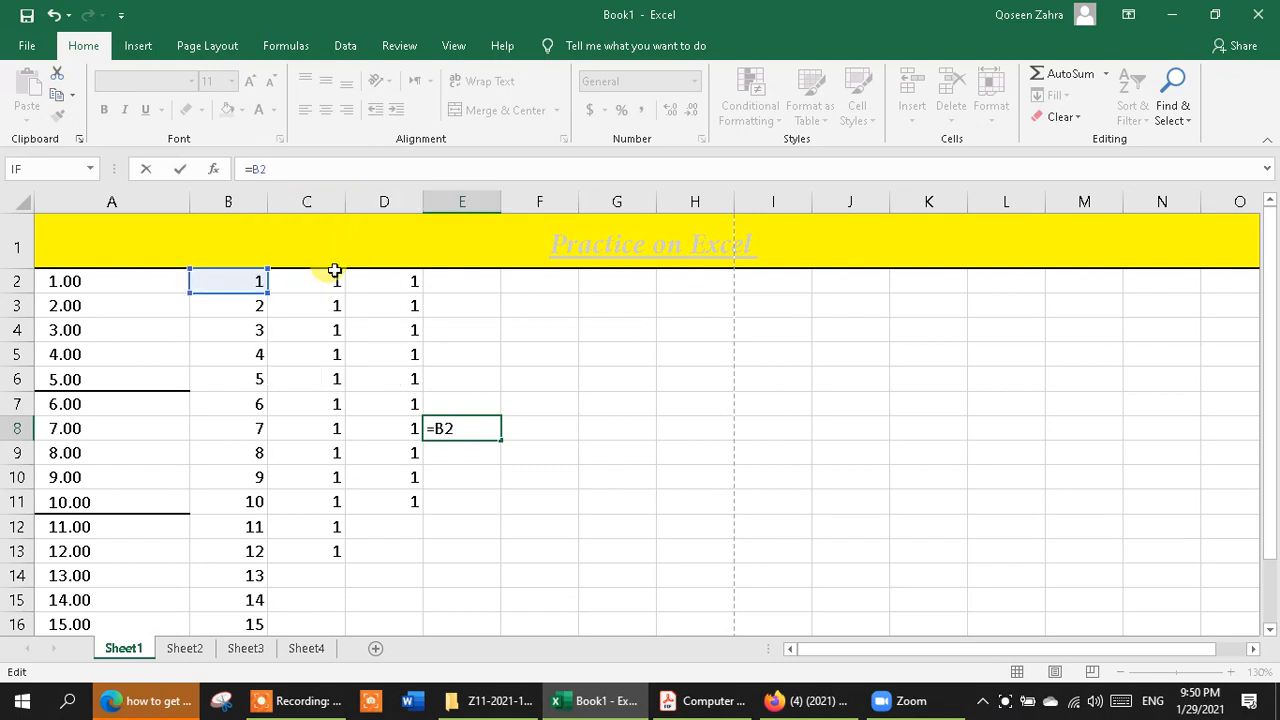
key("BackSpace")
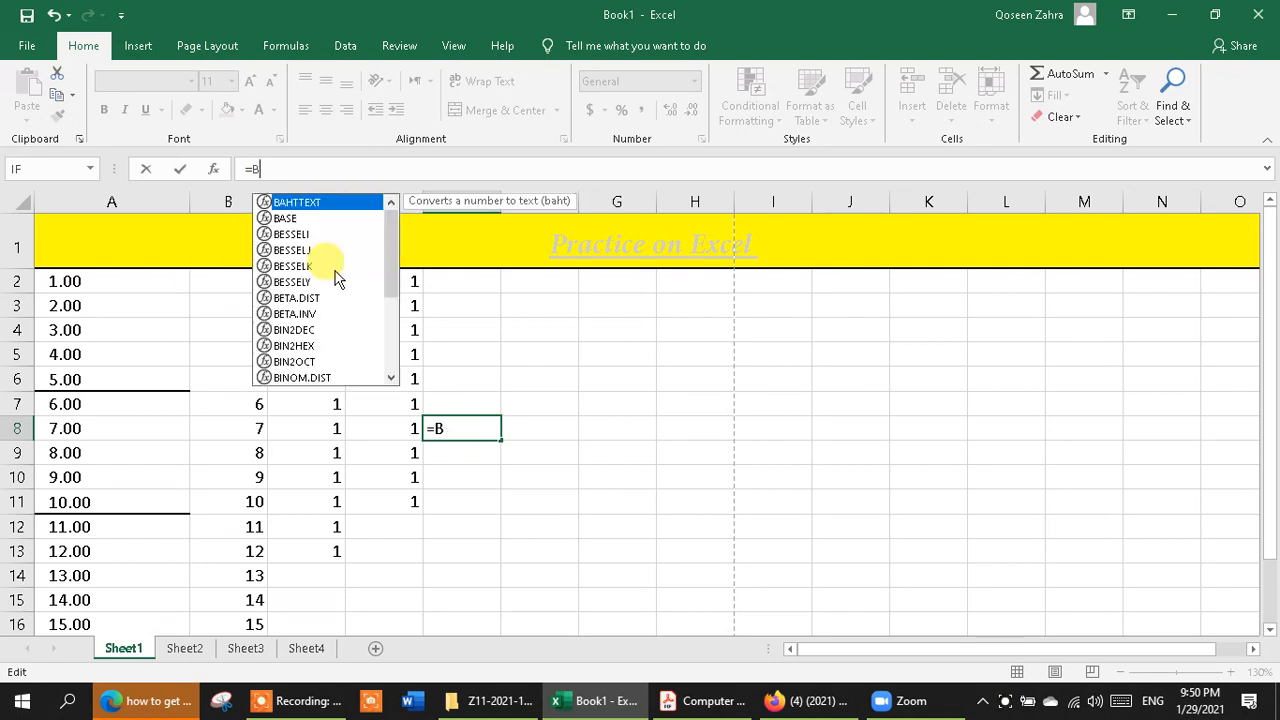
type("4")
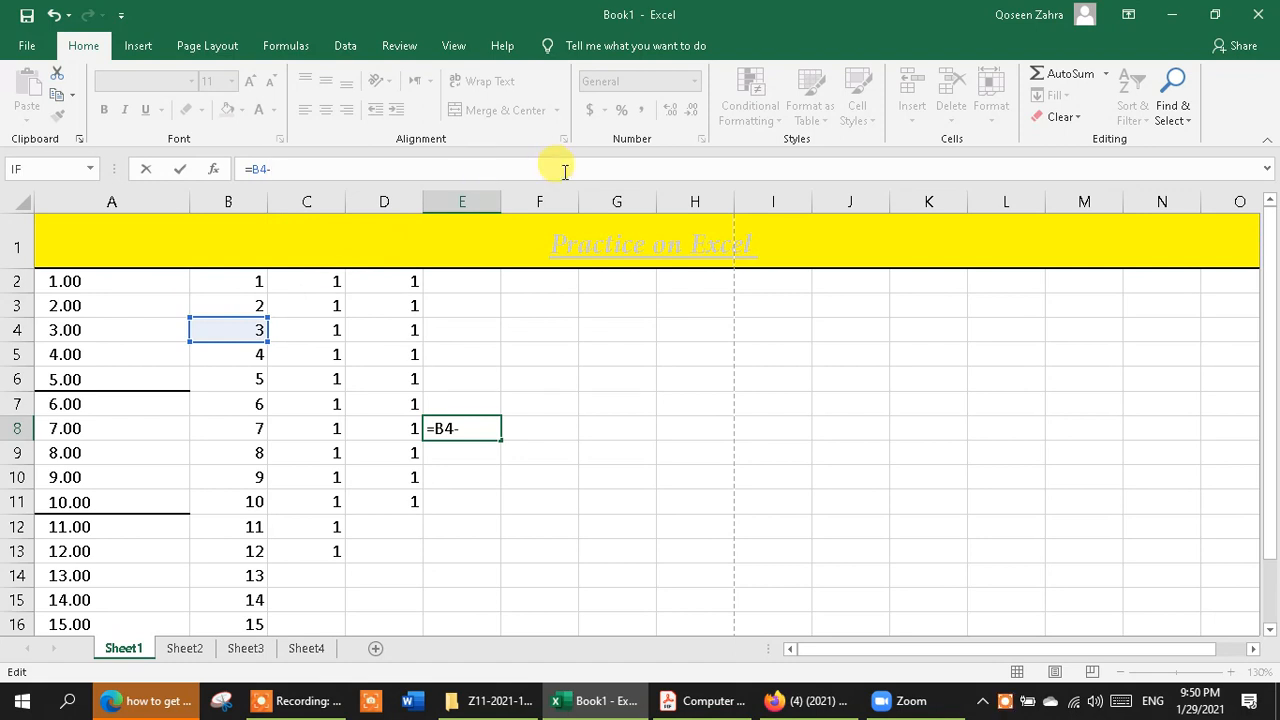
type("-D")
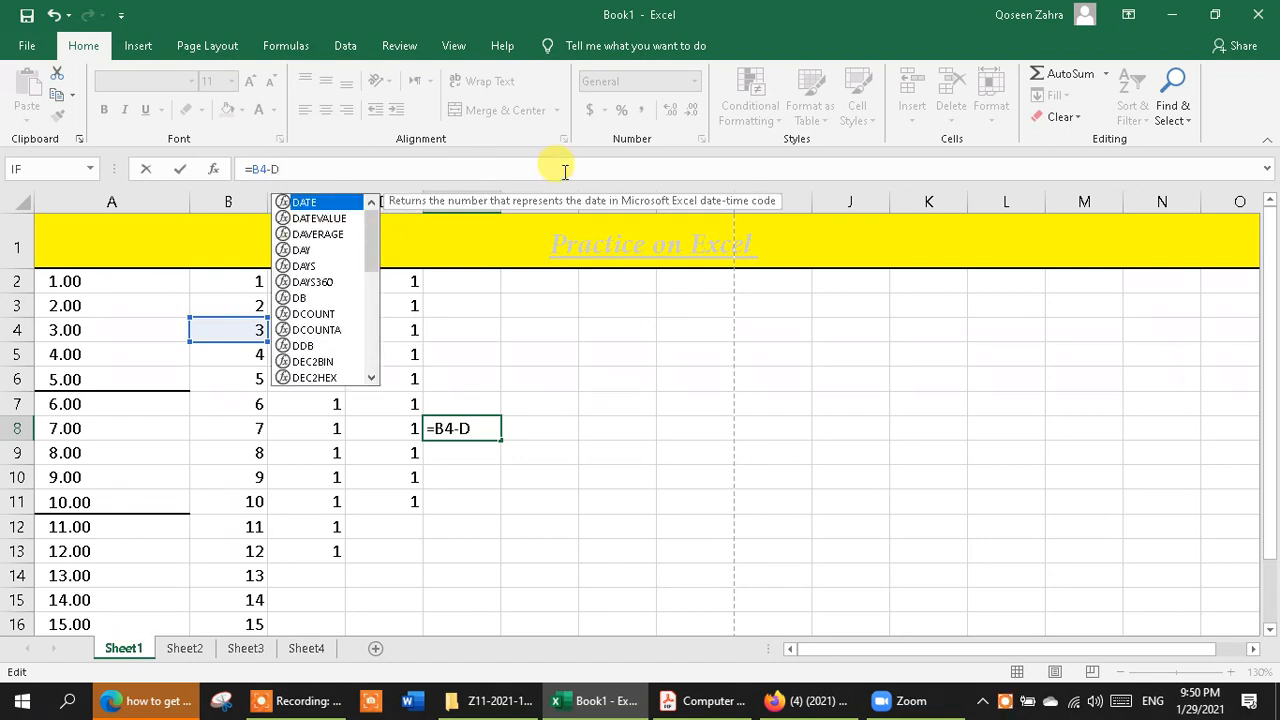
type("2")
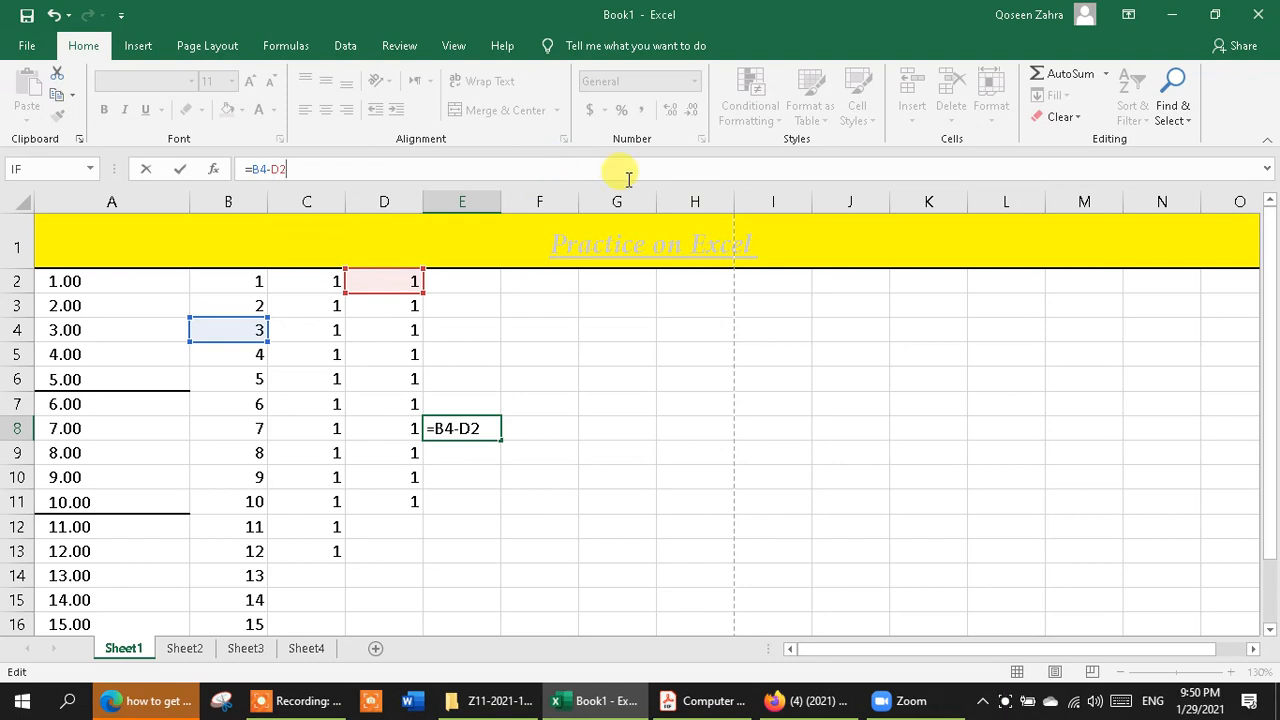
left_click(491, 567)
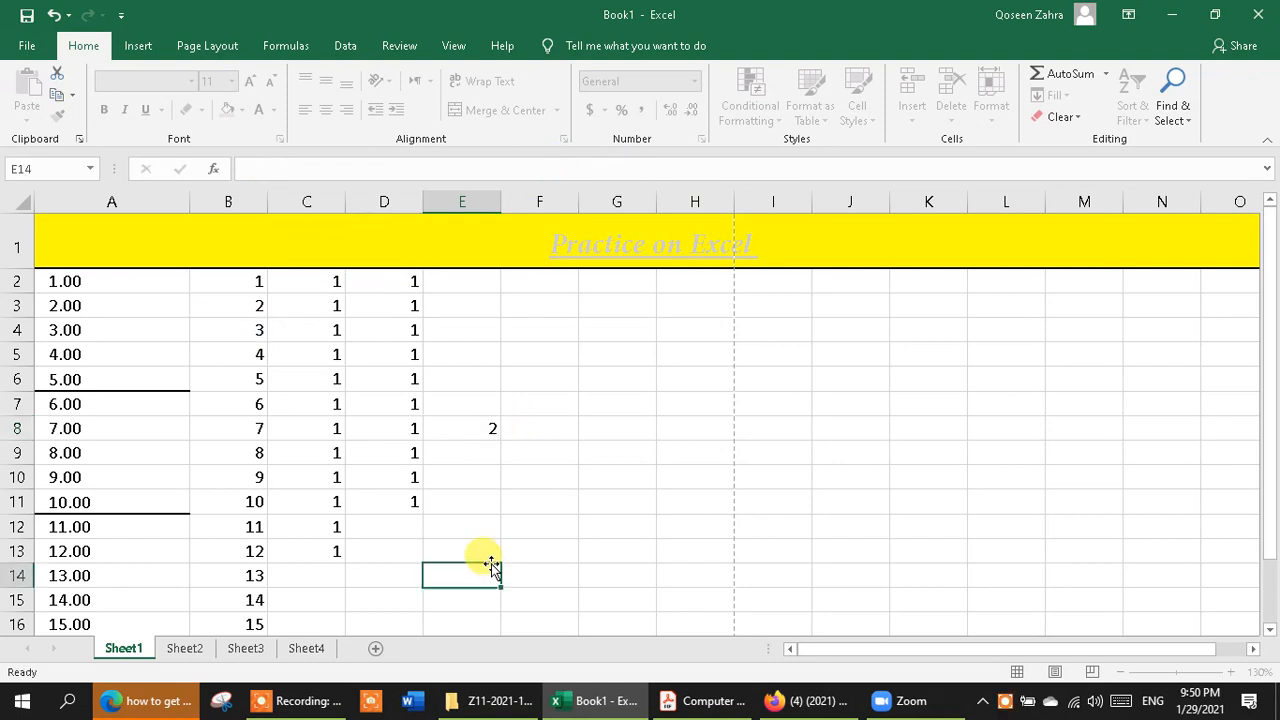
Examine the subtraction formula in E8 and the two cells it refers to, B4 and D2.
double_click(487, 426)
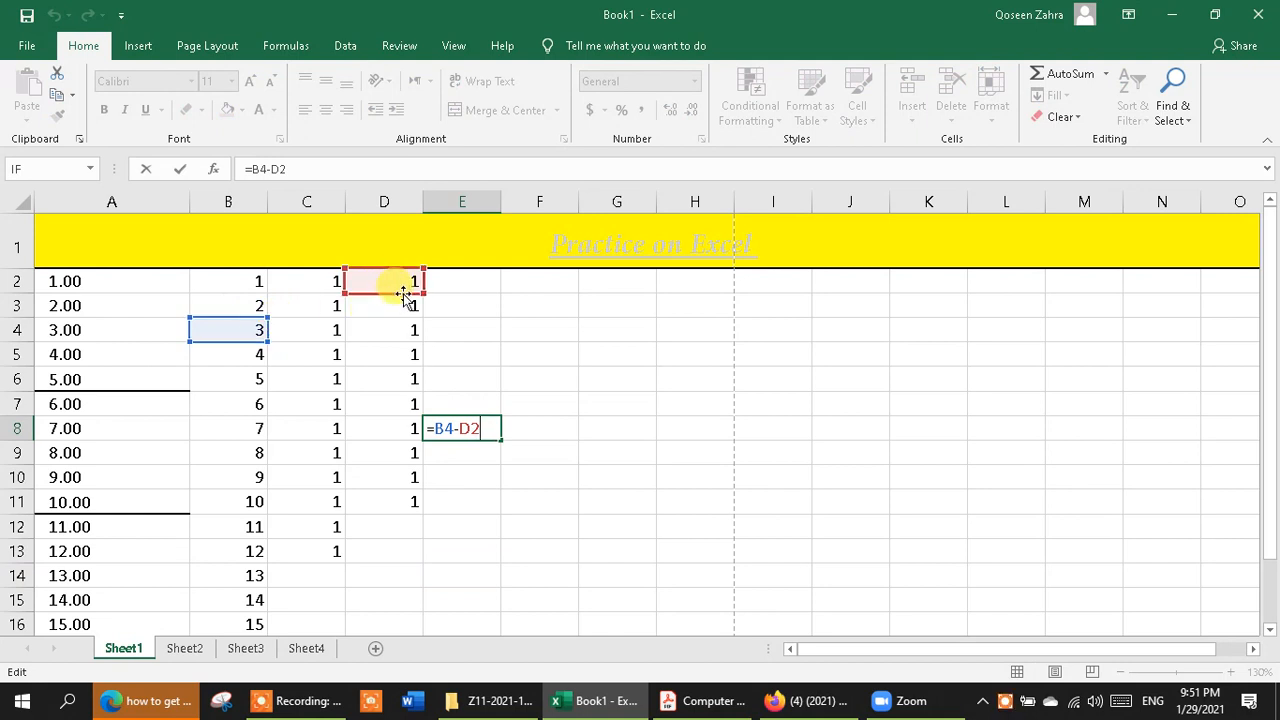
left_click(463, 480)
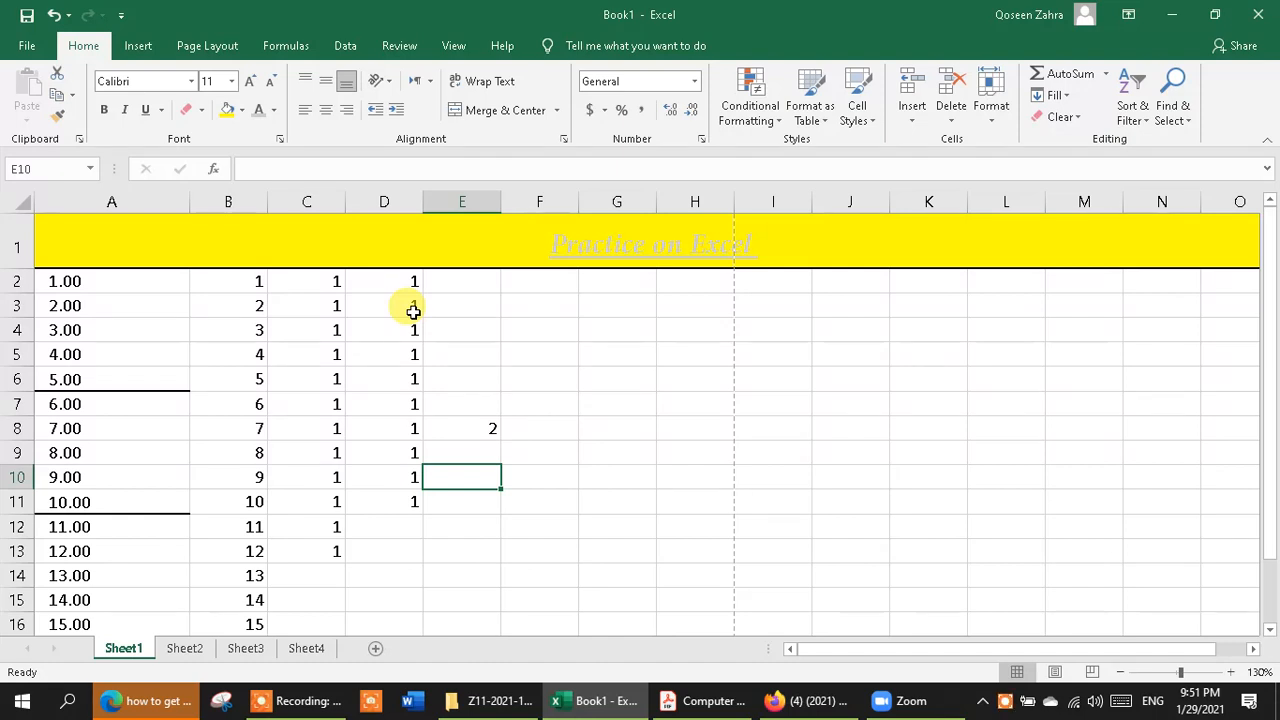
left_click(660, 407)
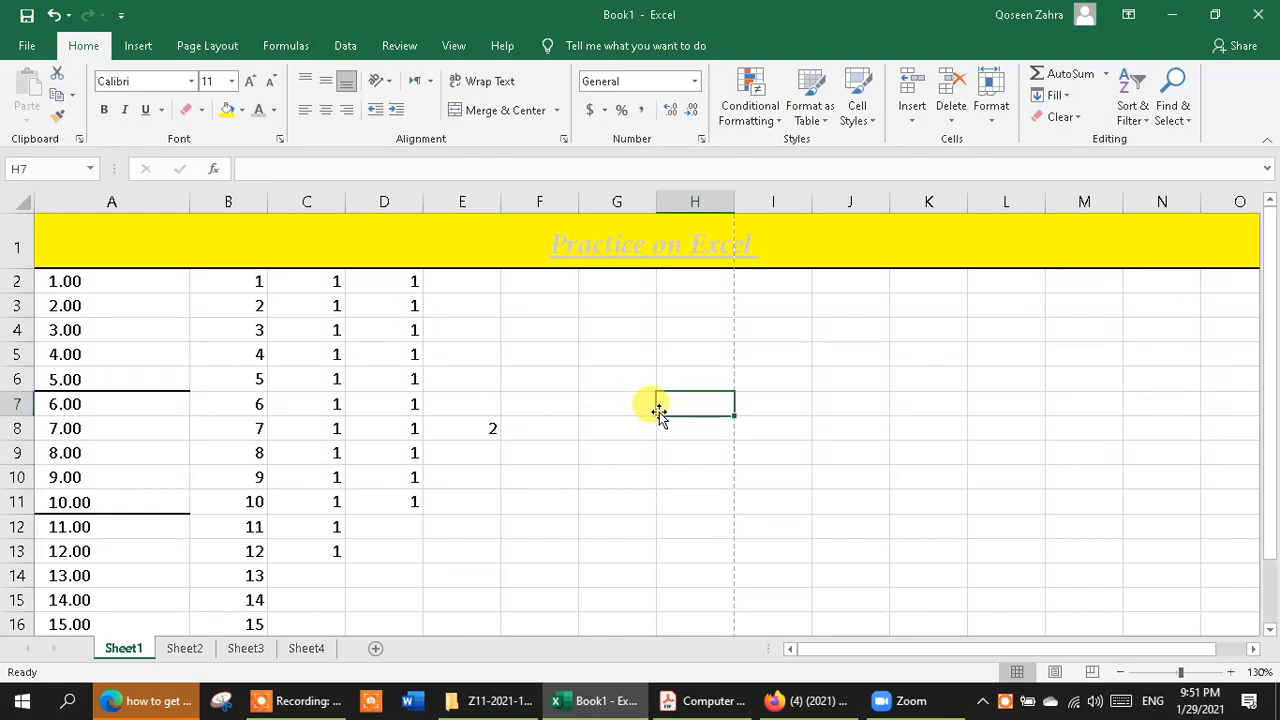
Enter the formula =B2+C3+D2 in cell G4 to add the three cells.
left_click(288, 169)
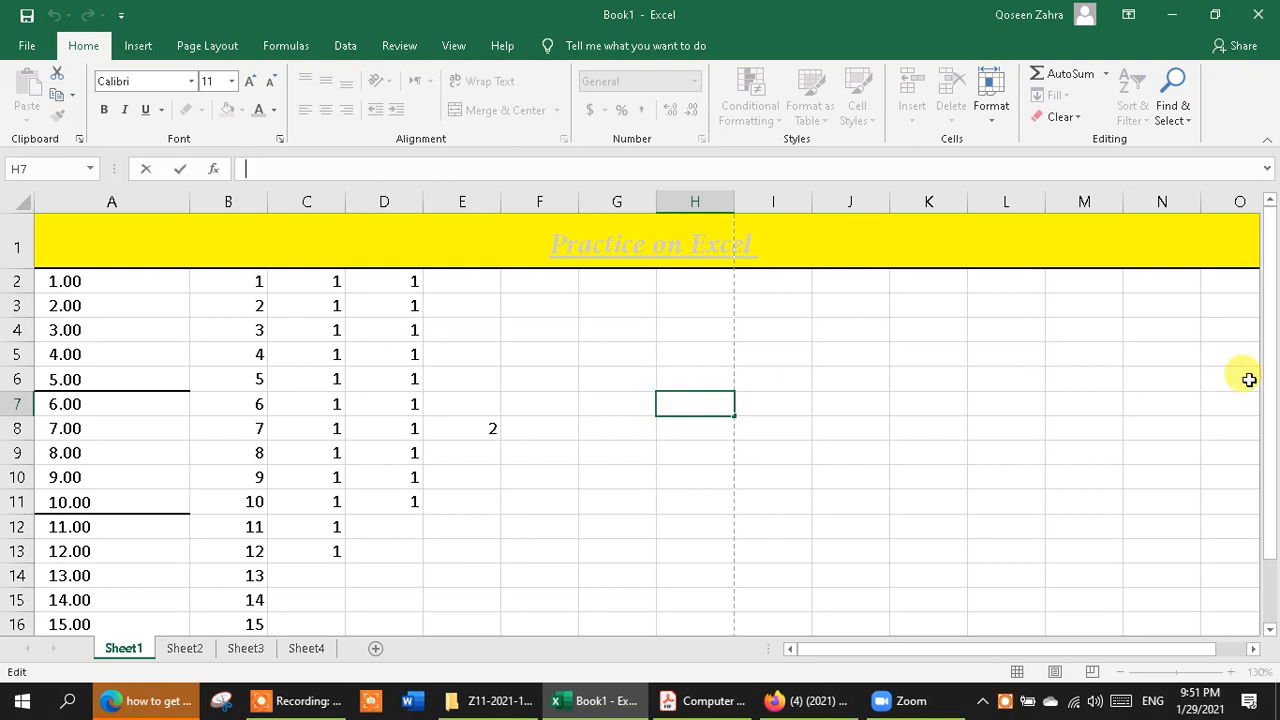
left_click_drag(1272, 385, 1277, 430)
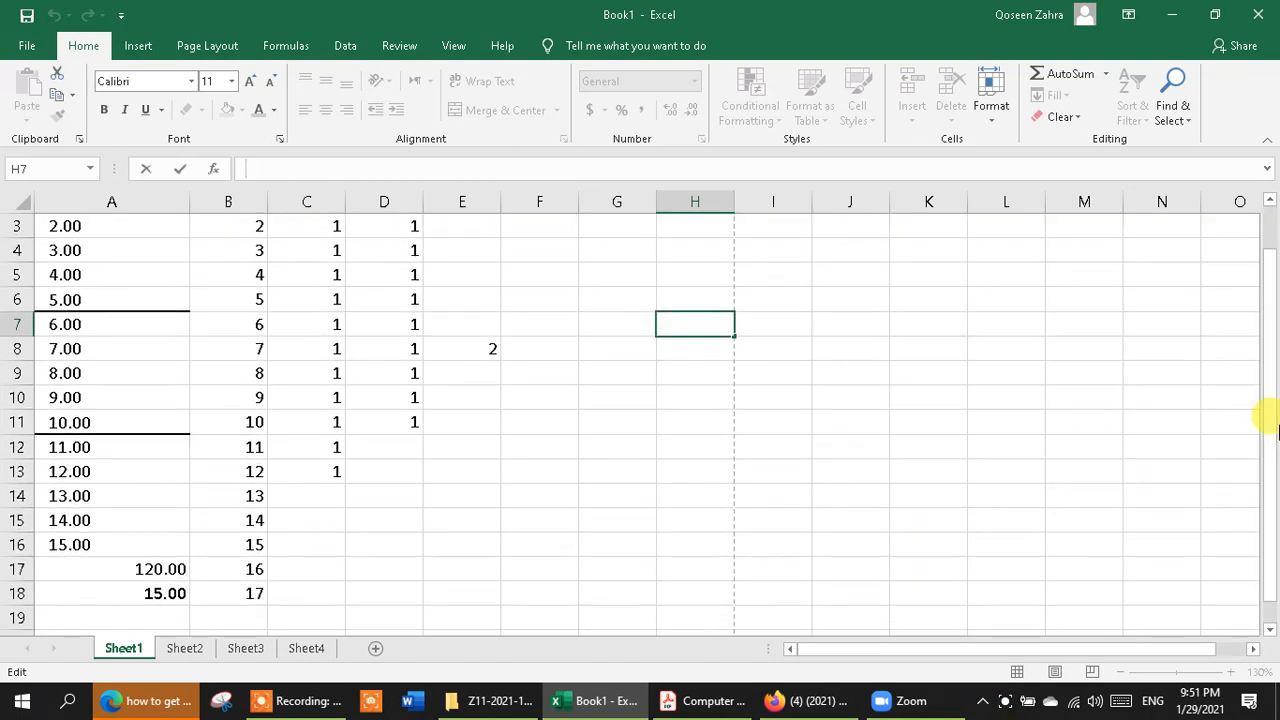
left_click(589, 247)
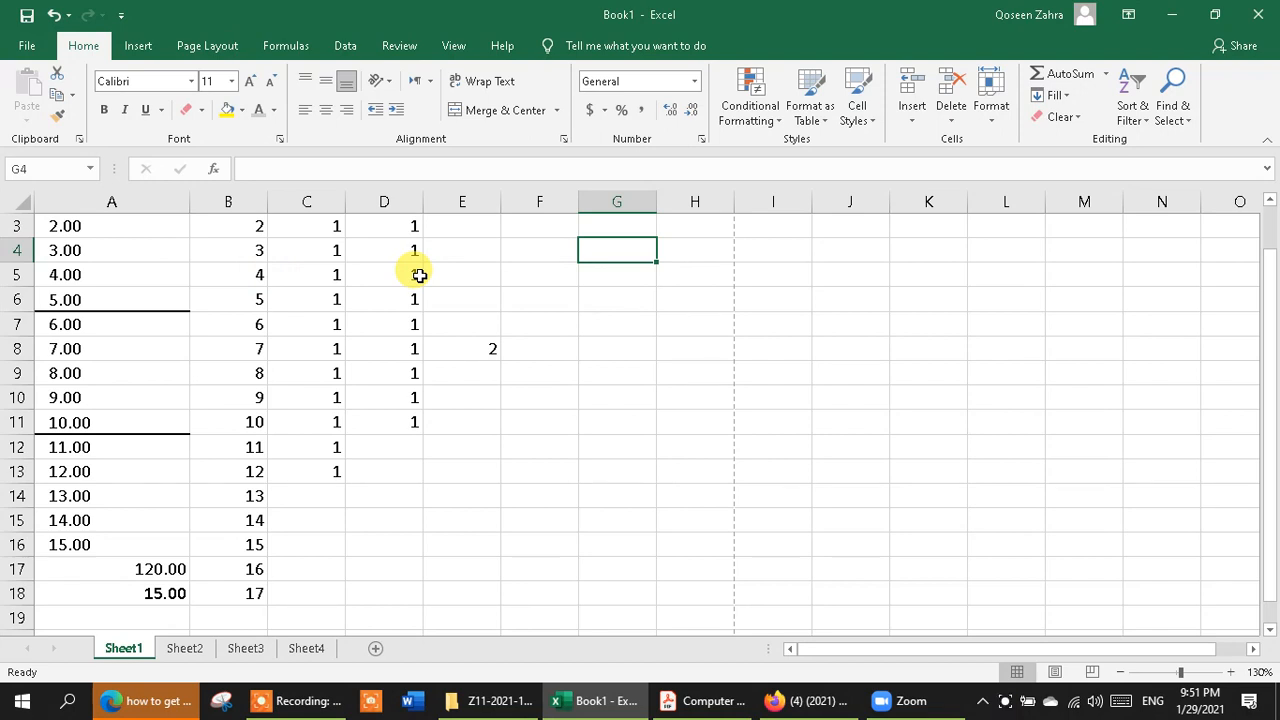
left_click(333, 166)
type("=")
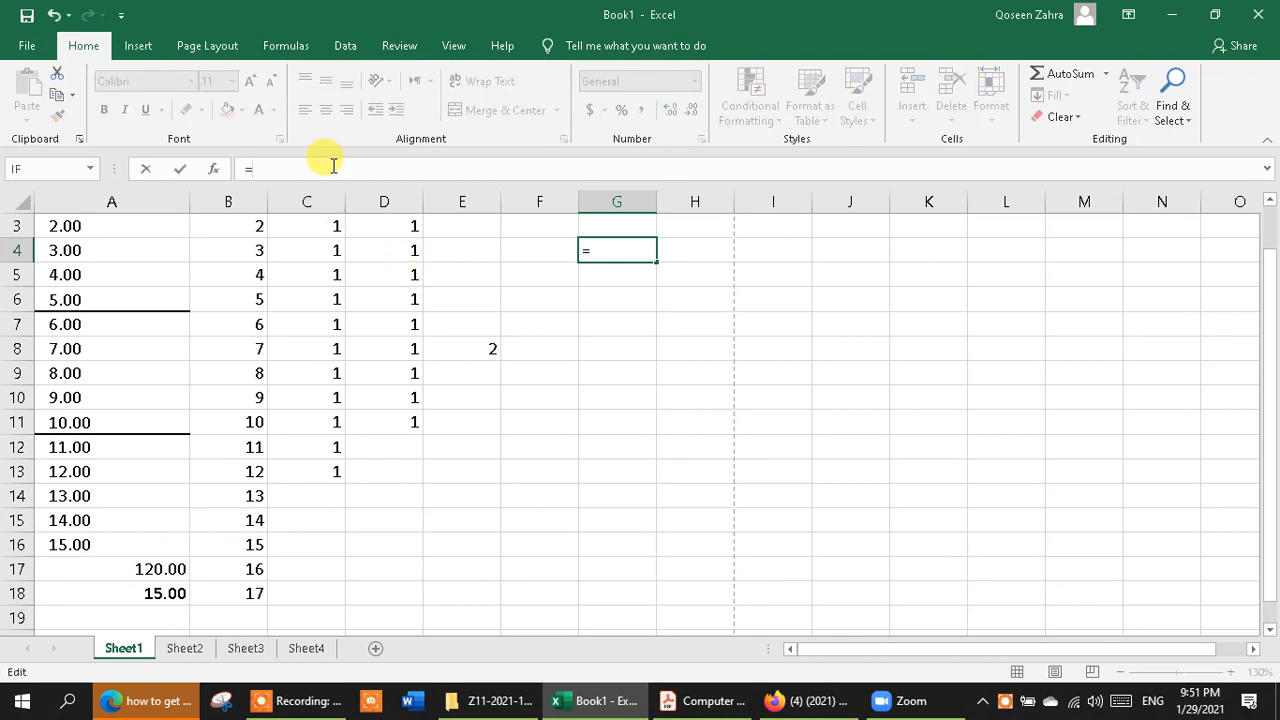
type("B2=")
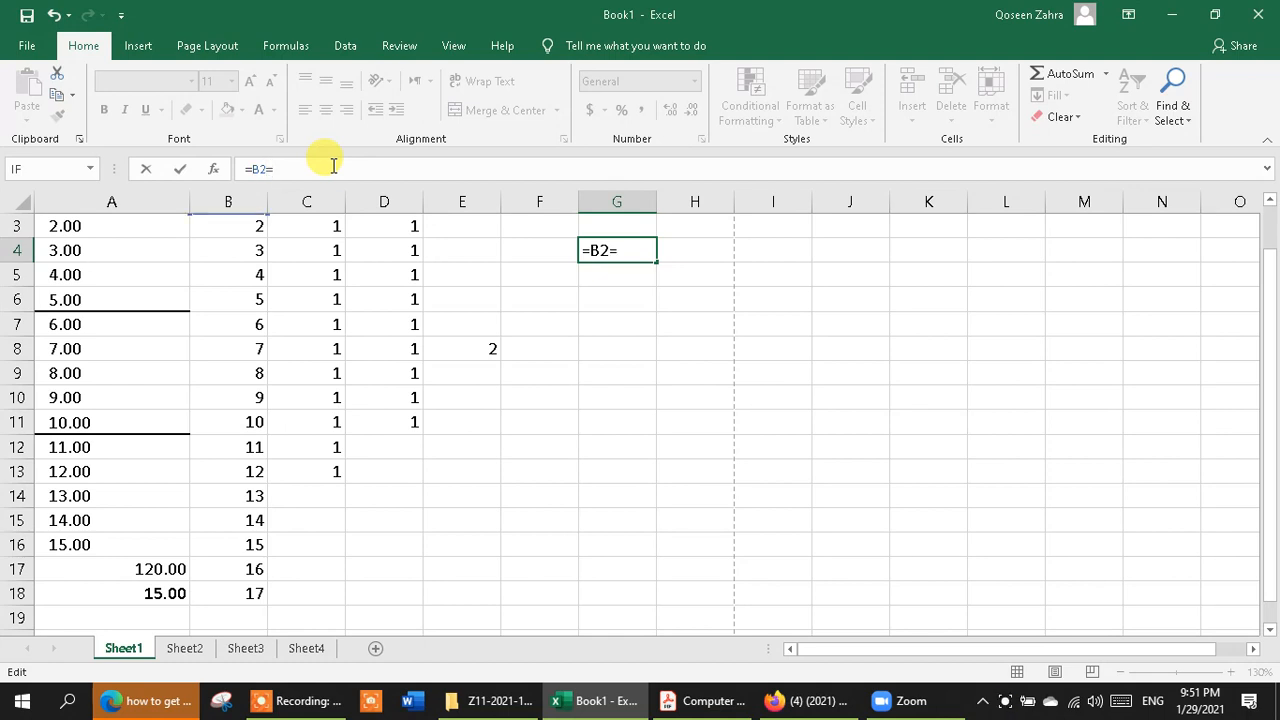
key("BackSpace")
type("+C3")
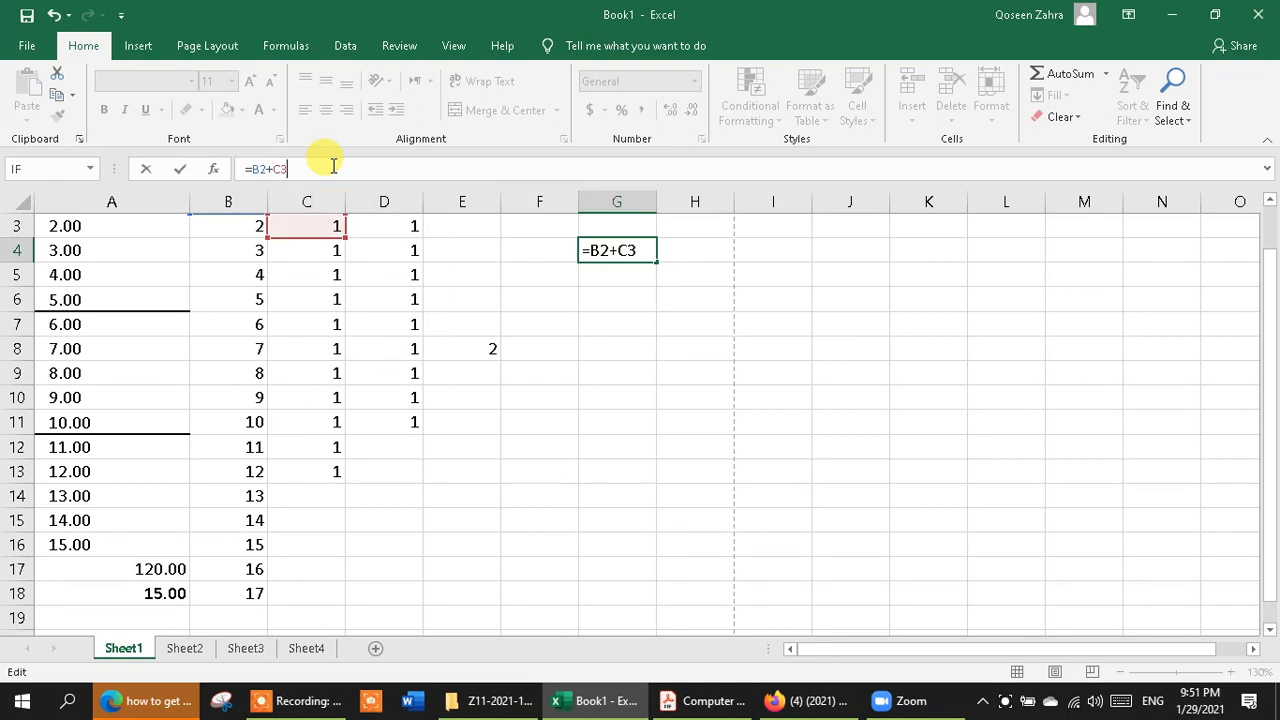
type("+D2")
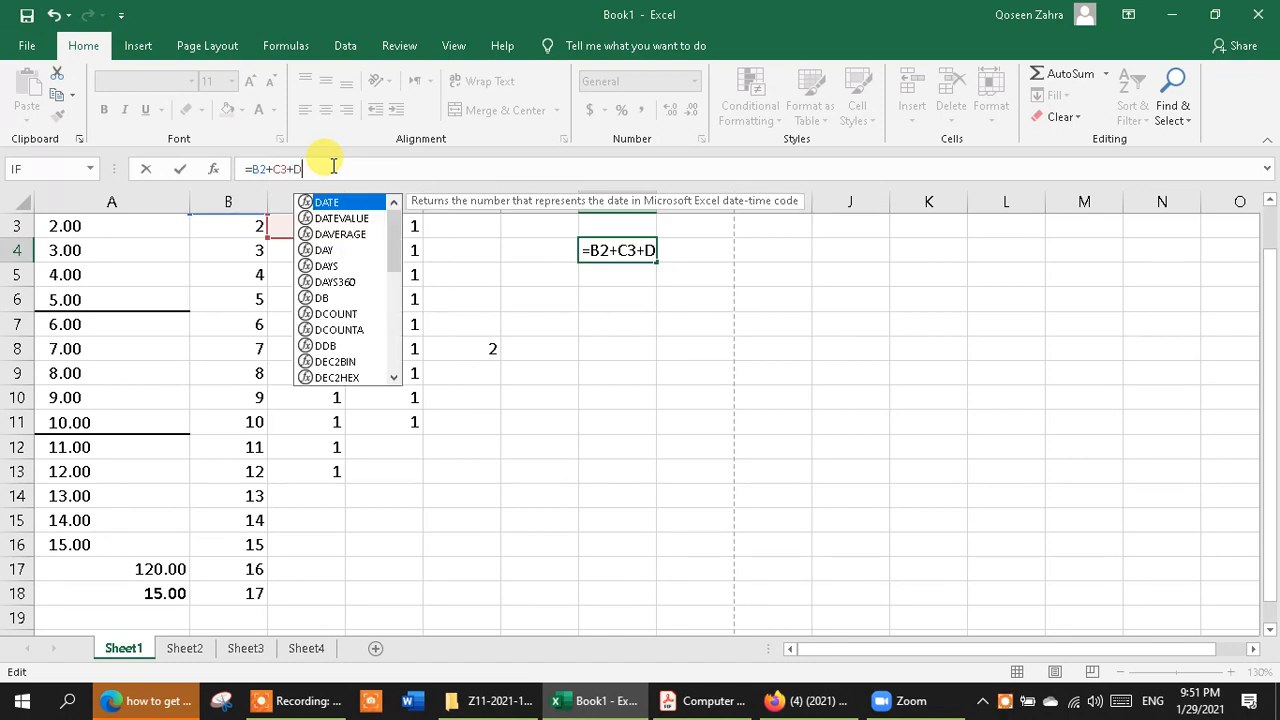
left_click(634, 297)
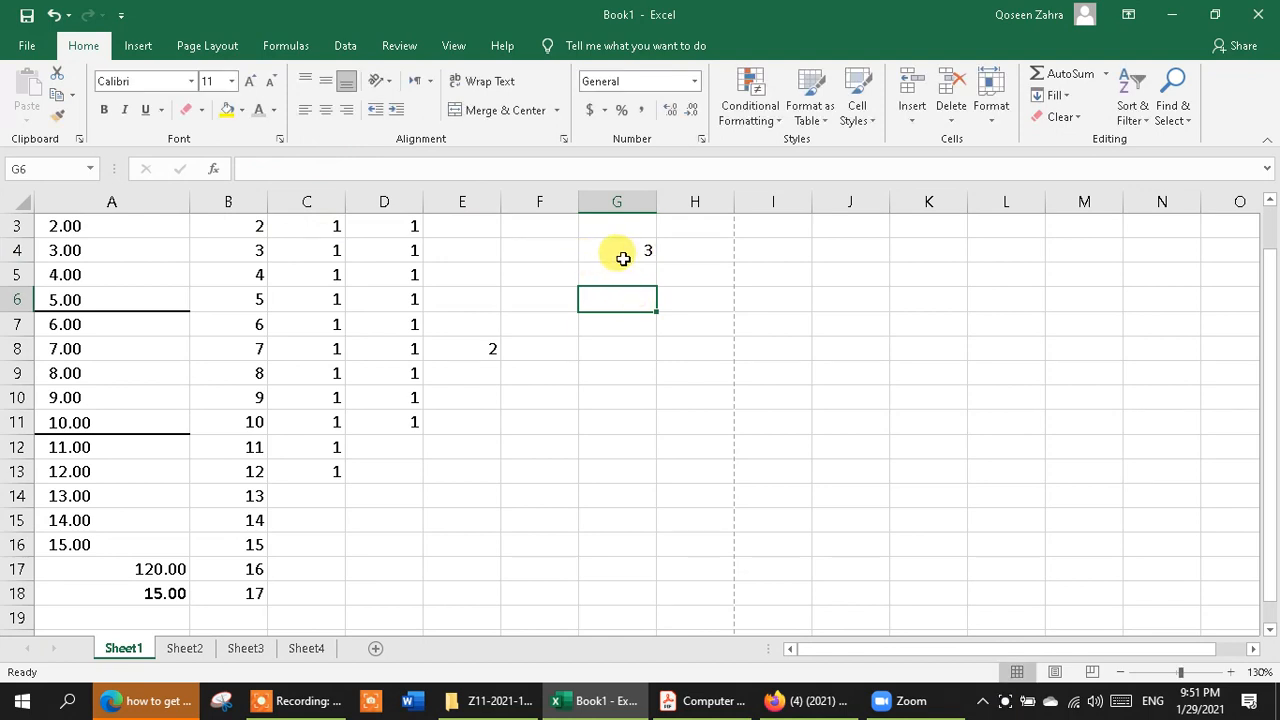
Examine the three-cell addition formula in G4 and the cells it refers to.
left_click(626, 258)
double_click(626, 257)
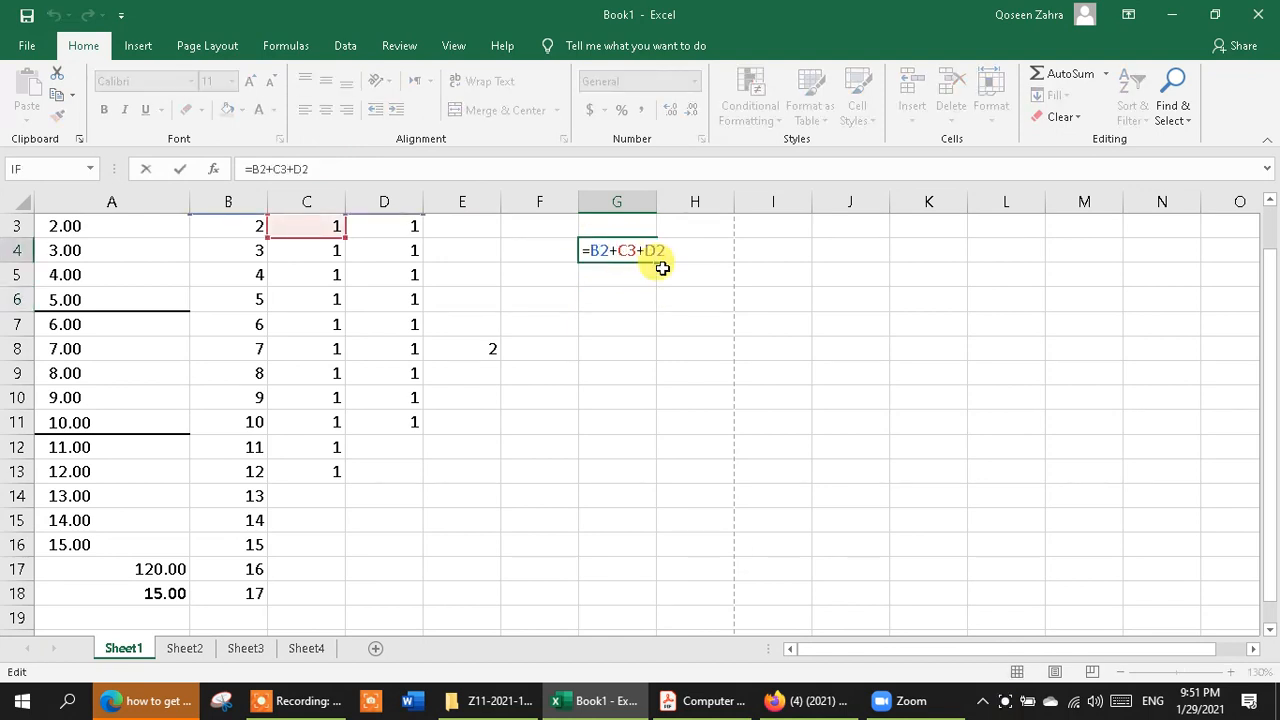
left_click(650, 272)
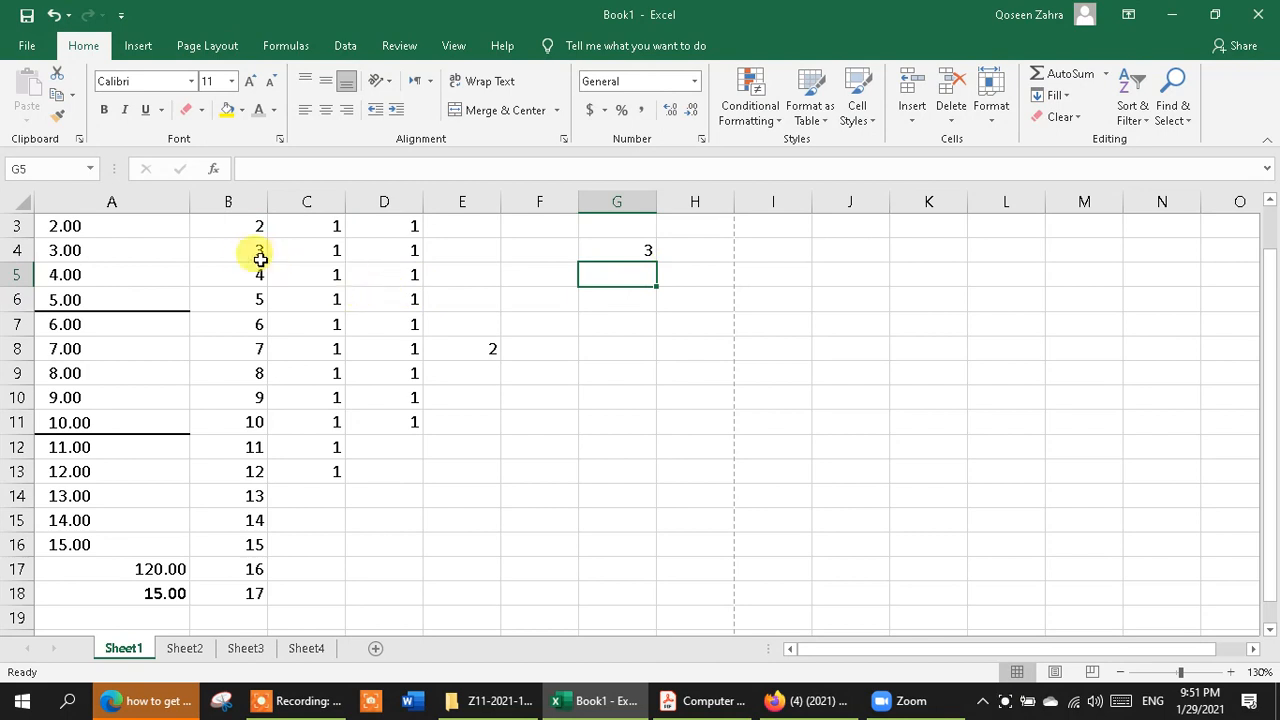
Enter the range reference B5:D5 in cell G5, covering the three row 5 cells.
left_click_drag(243, 271, 405, 279)
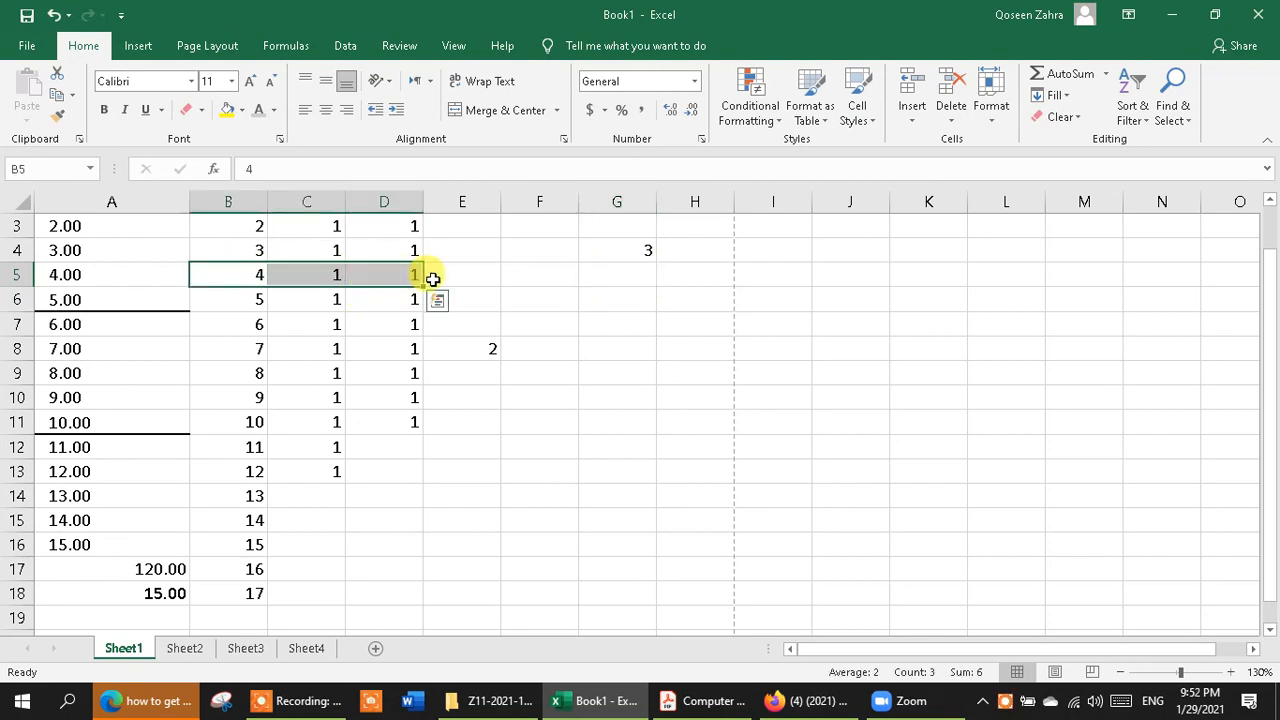
left_click(614, 282)
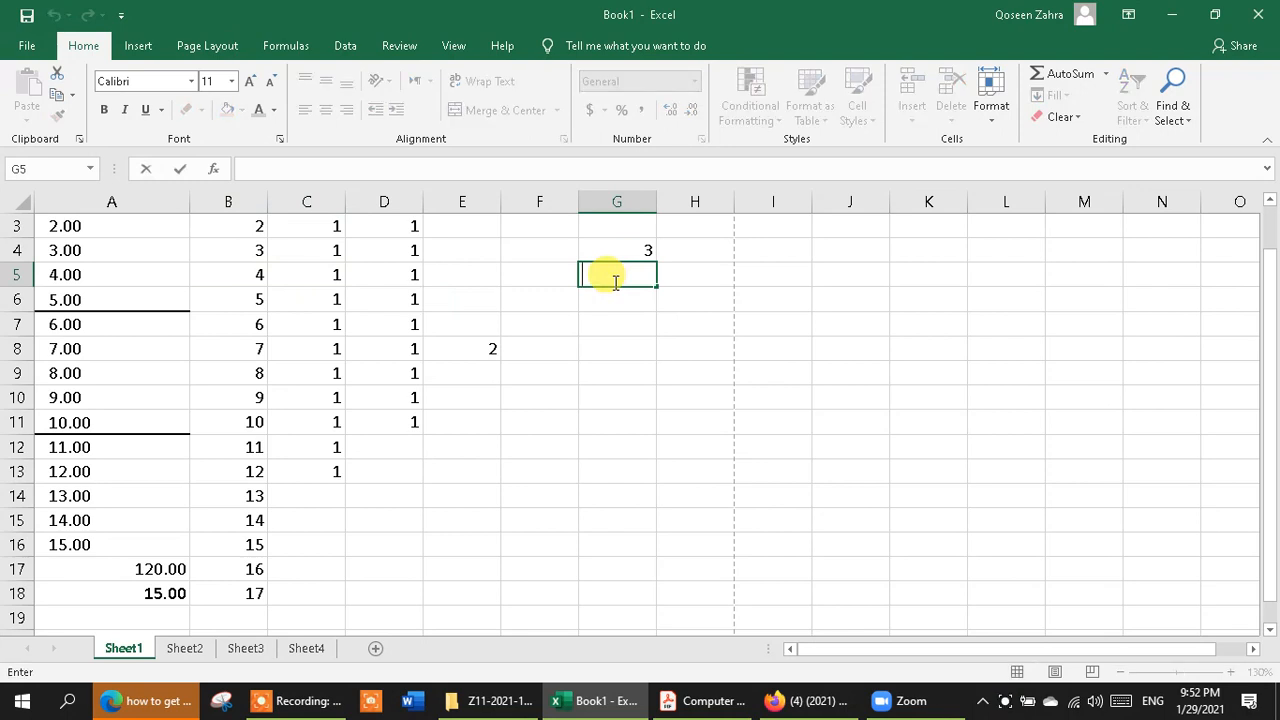
left_click(316, 166)
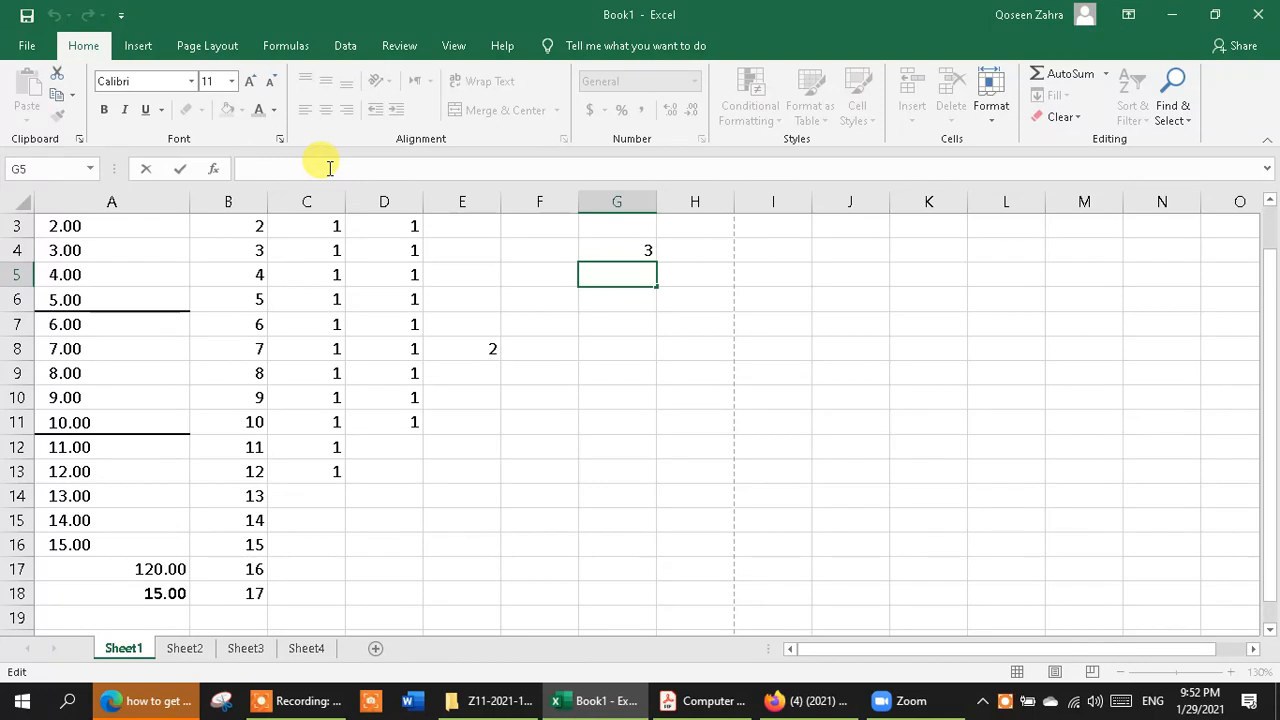
type("D3")
key("BackSpace")
key("BackSpace")
key("BackSpace")
type("4")
key("BackSpace")
type("B5")
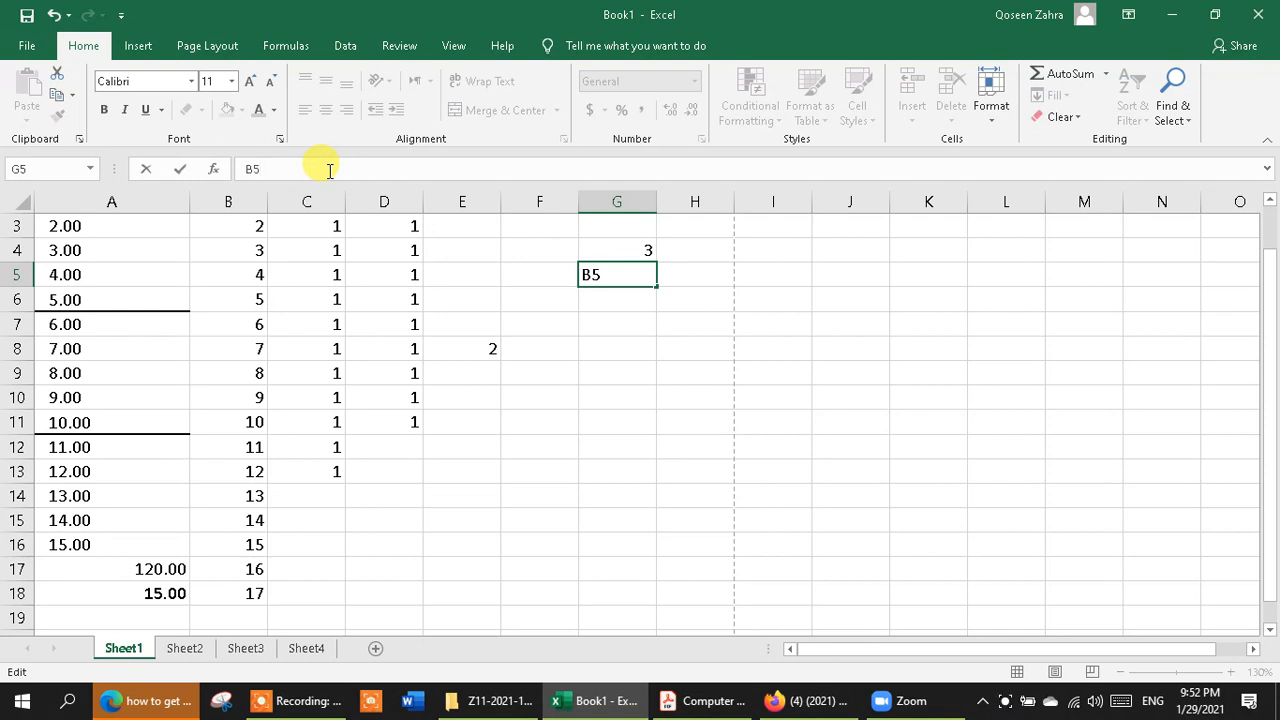
type(":")
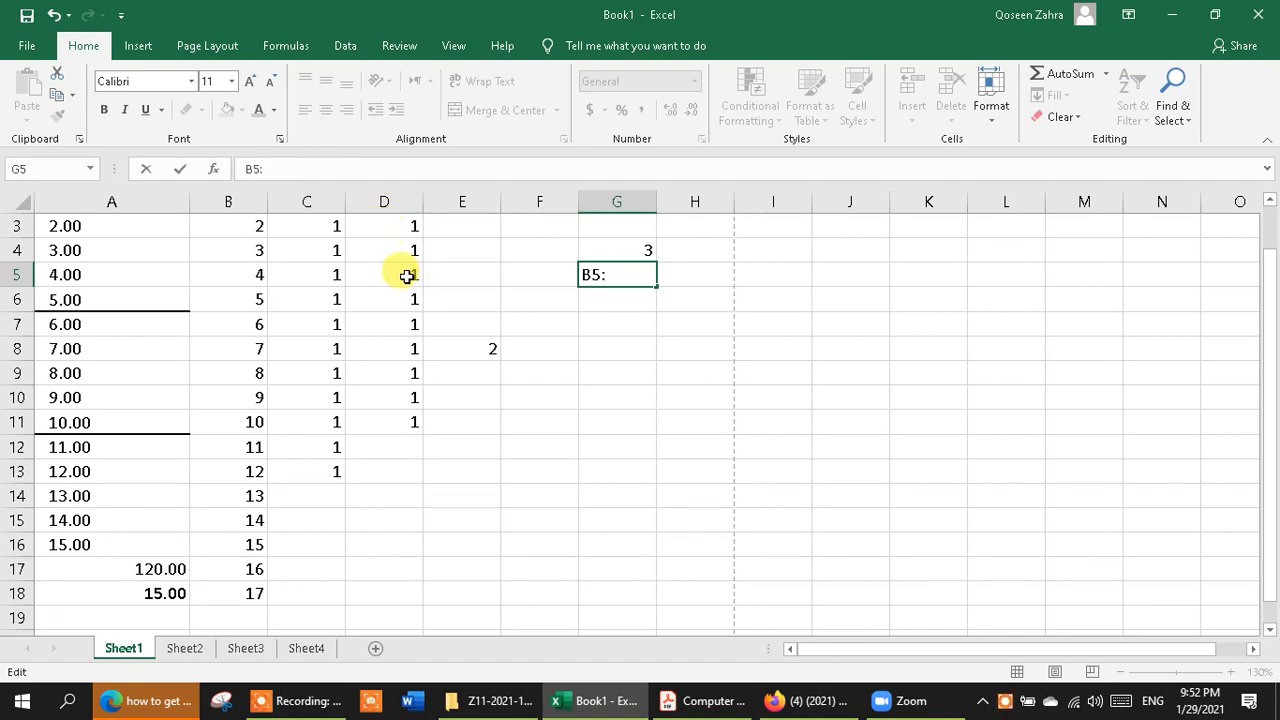
type("D5")
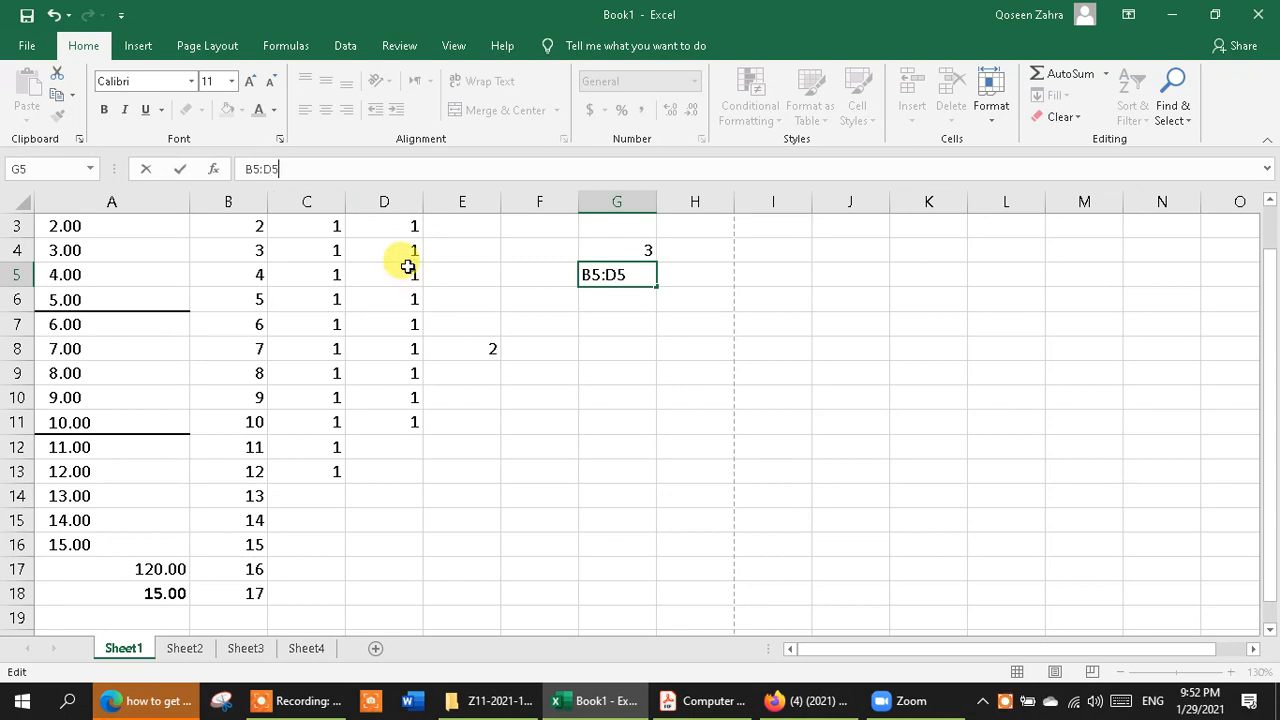
left_click(691, 349)
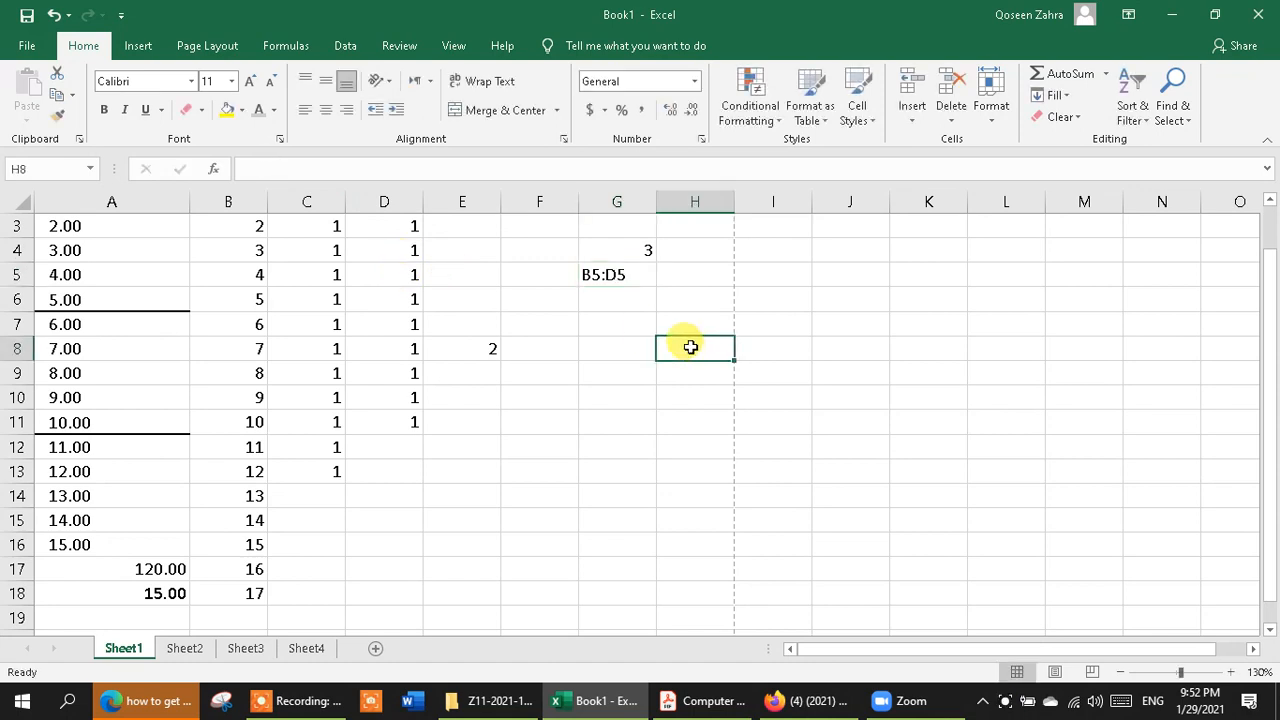
Turn the range text in G5 into the formula =B5:D5 by adding an equals sign in front.
left_click(633, 281)
left_click(262, 168)
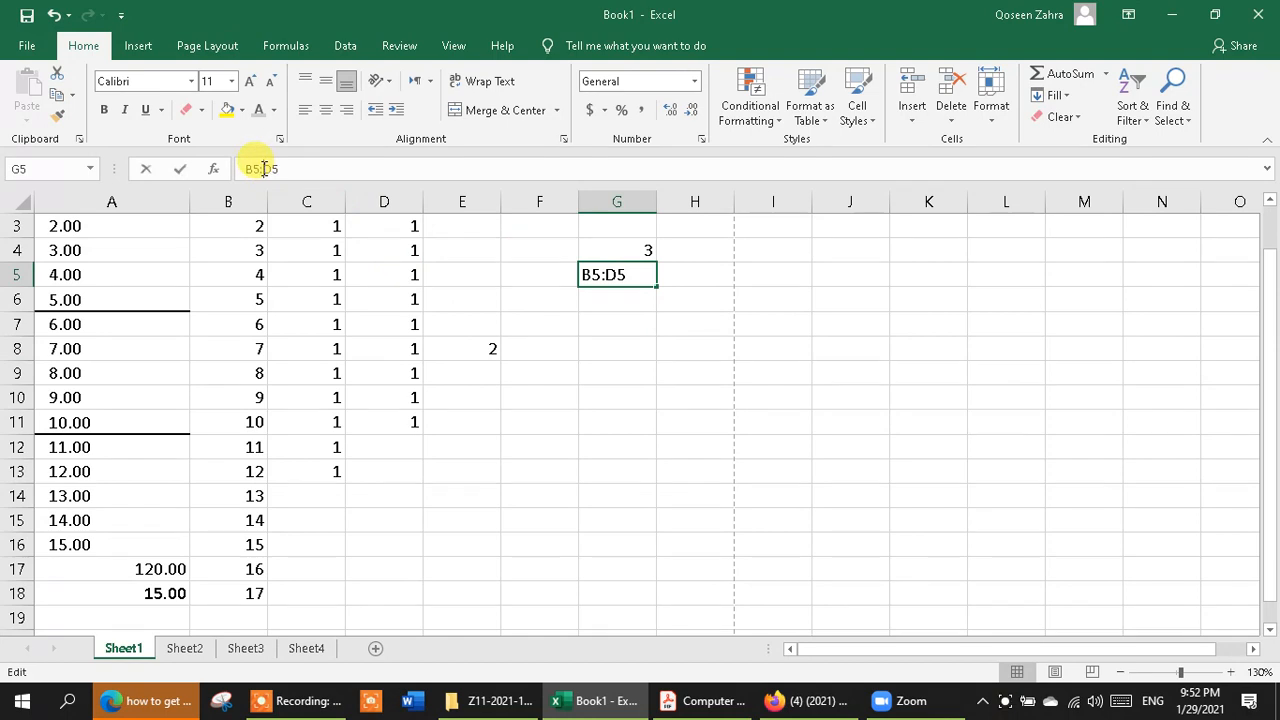
type("=")
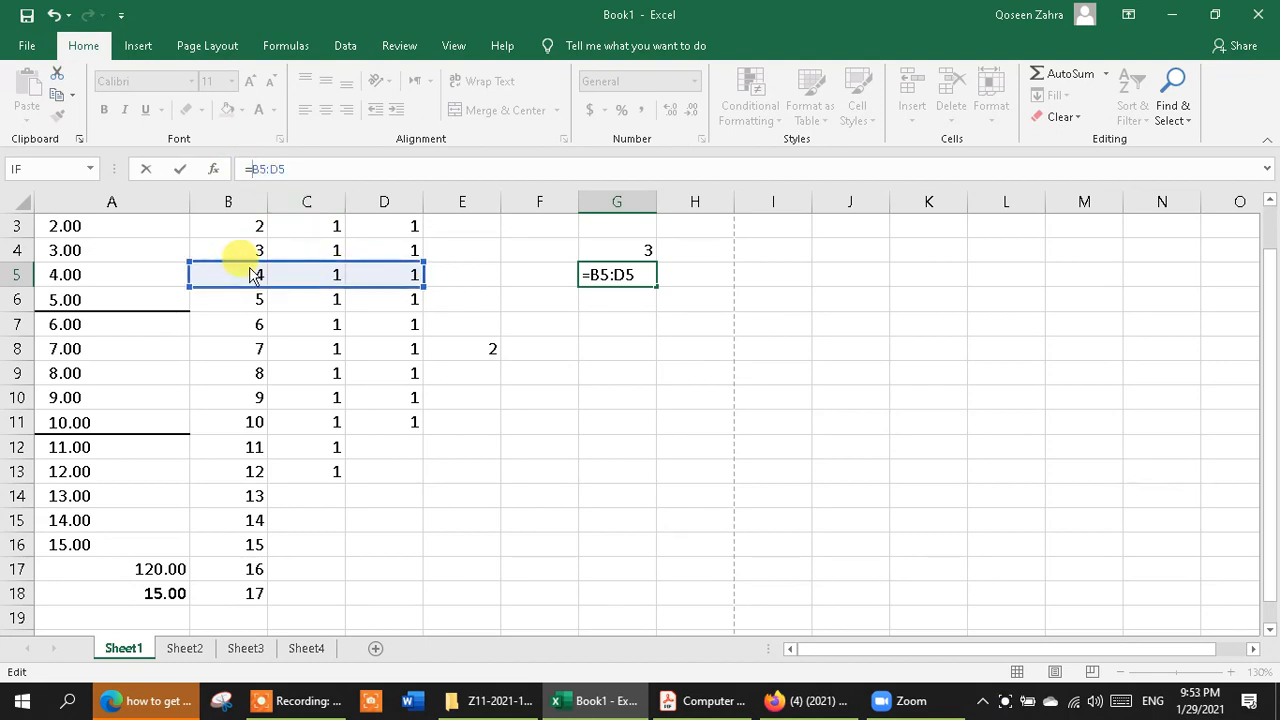
left_click_drag(252, 277, 325, 345)
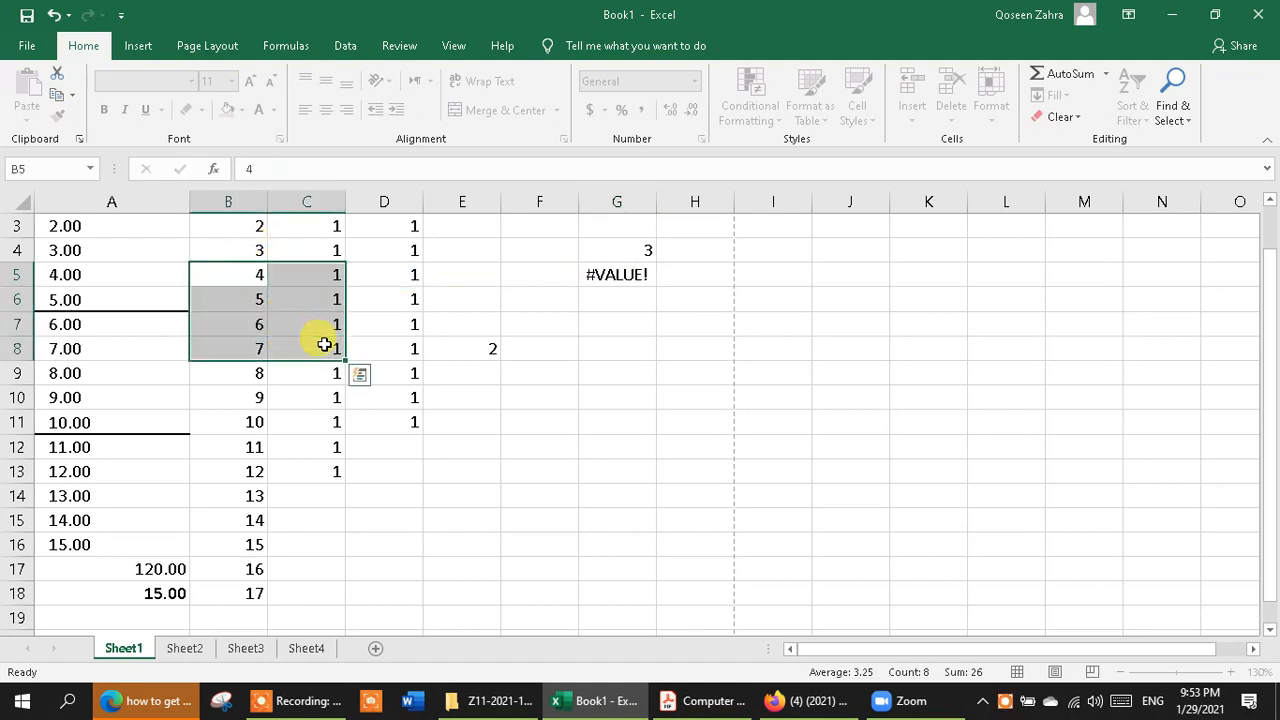
left_click(458, 374)
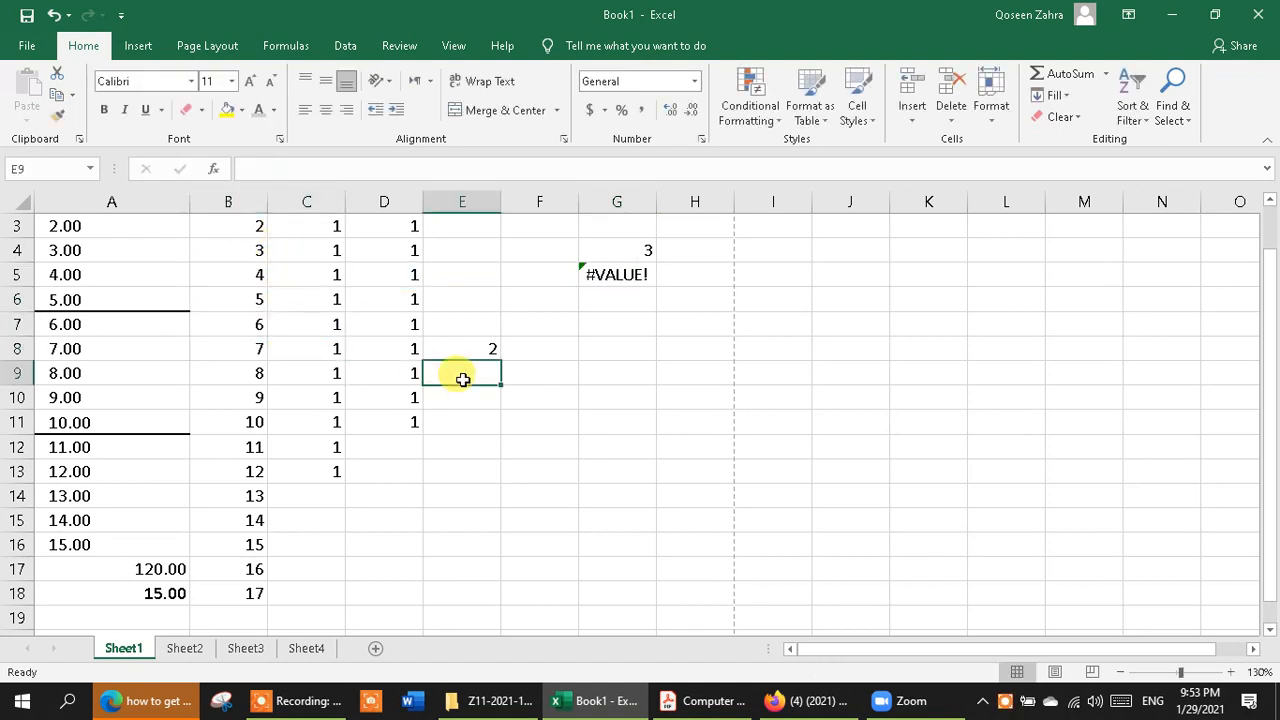
double_click(613, 274)
left_click(646, 303)
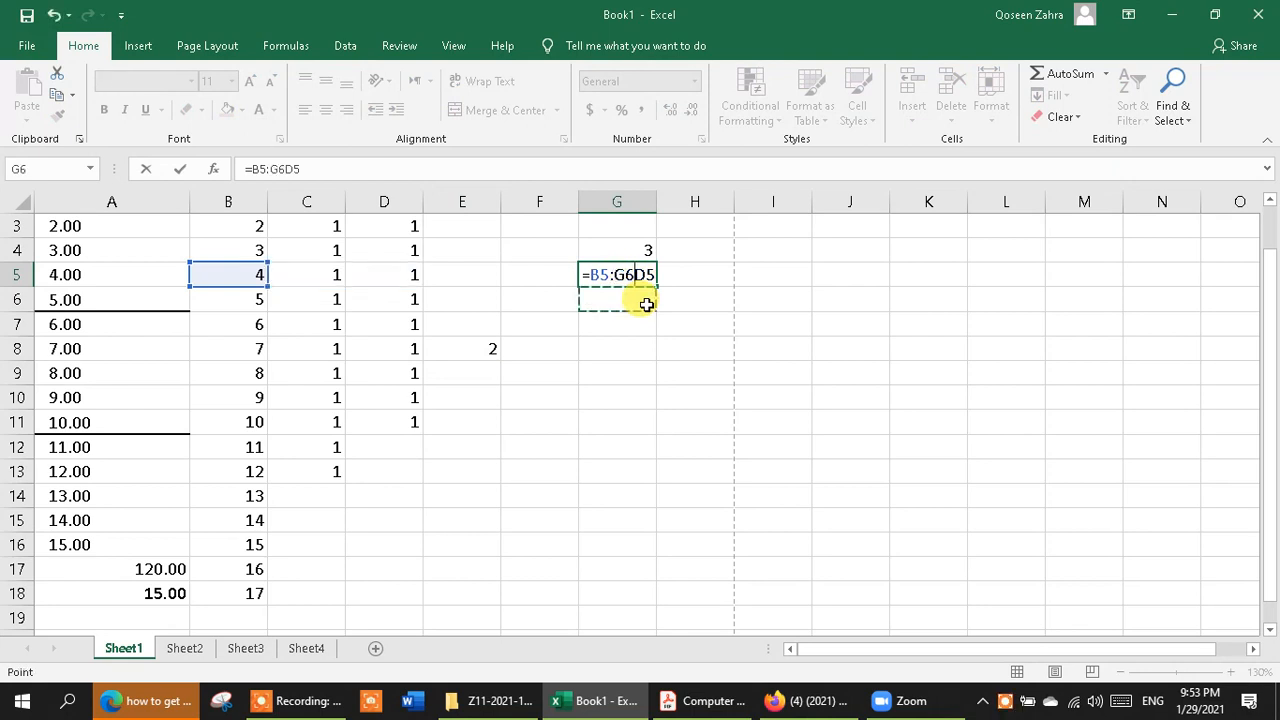
left_click(599, 372)
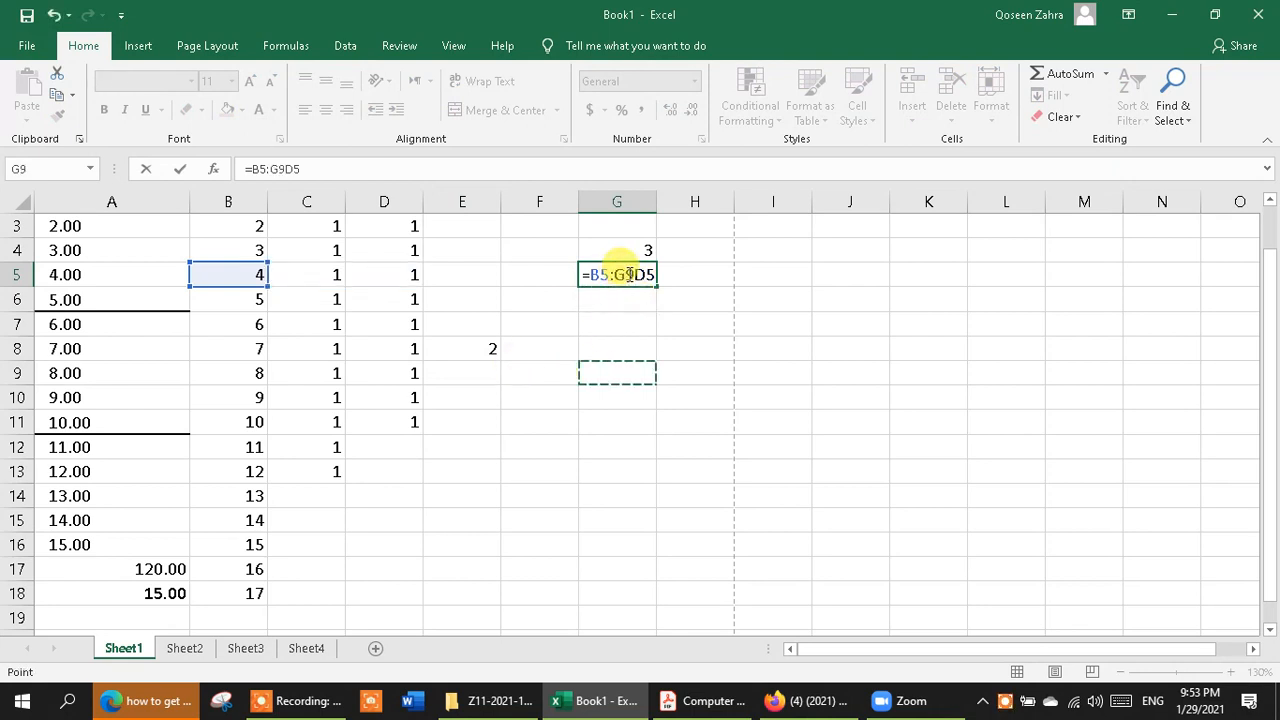
left_click(320, 170)
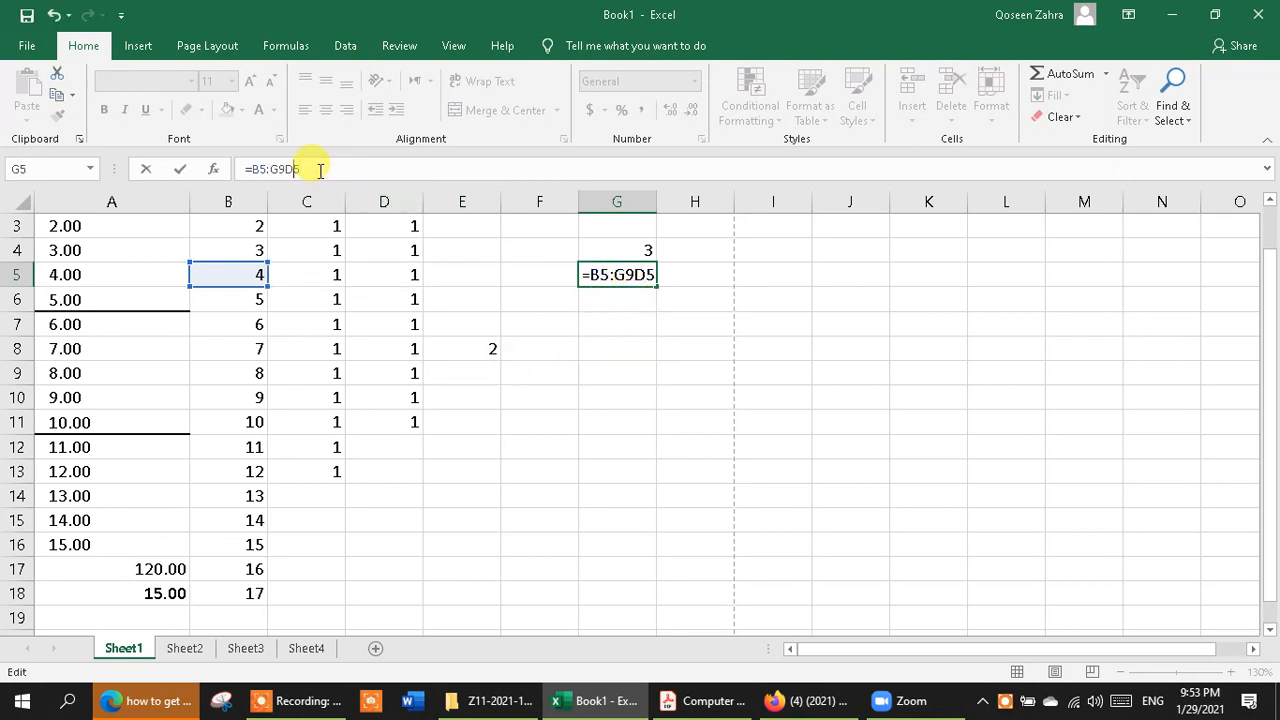
key("Left")
key("Left")
key("BackSpace")
key("BackSpace")
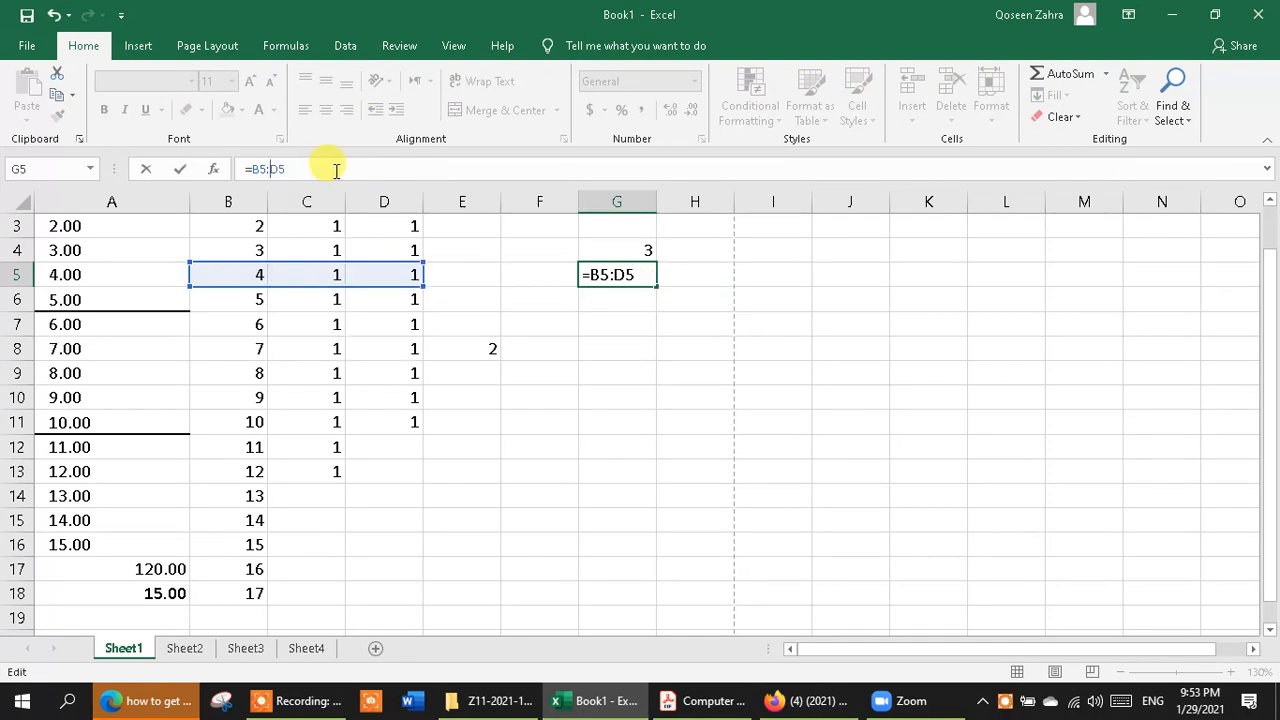
key("Return")
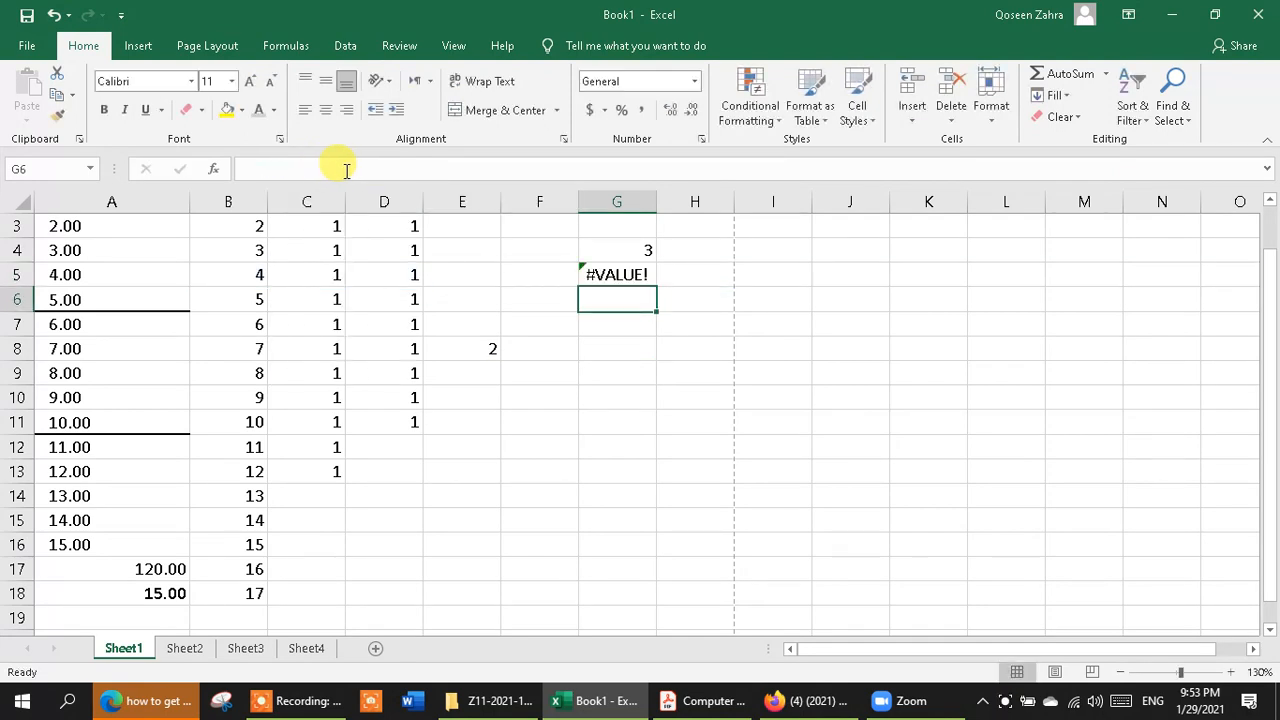
Wrap the range in G5's formula in the SUM function to make it =SUM(B5:D5).
double_click(594, 273)
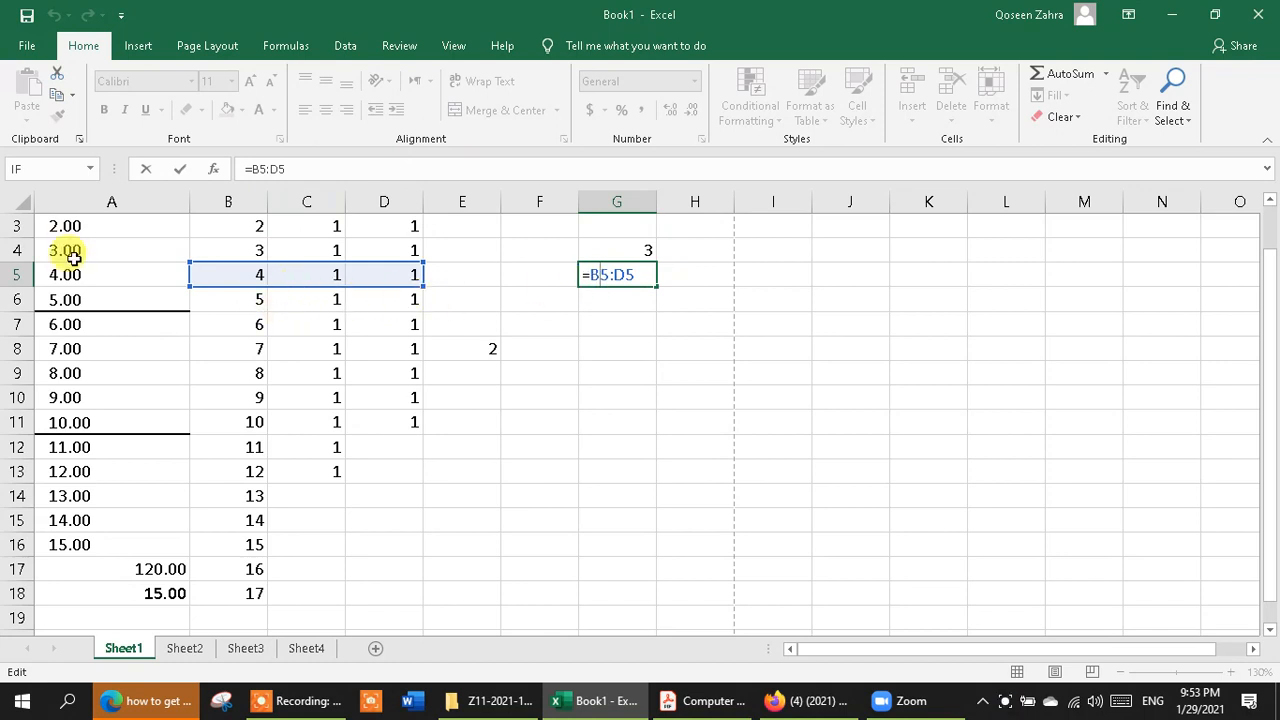
left_click_drag(100, 282, 410, 270)
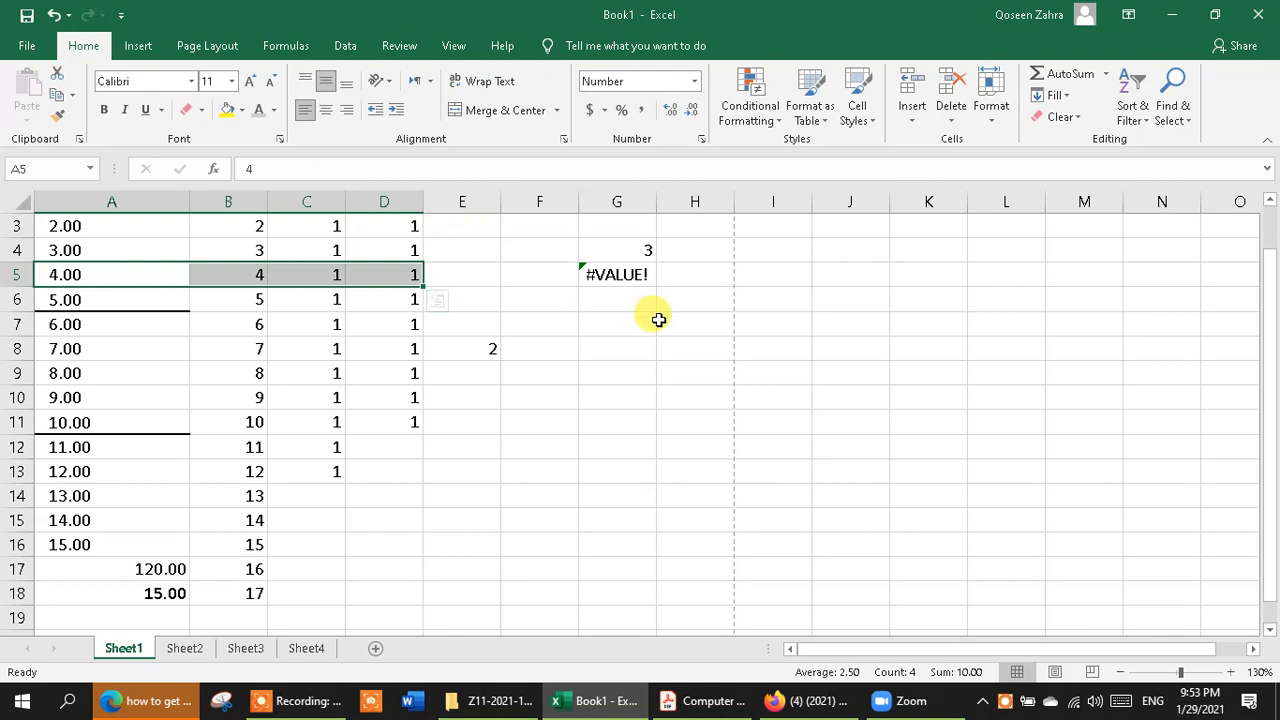
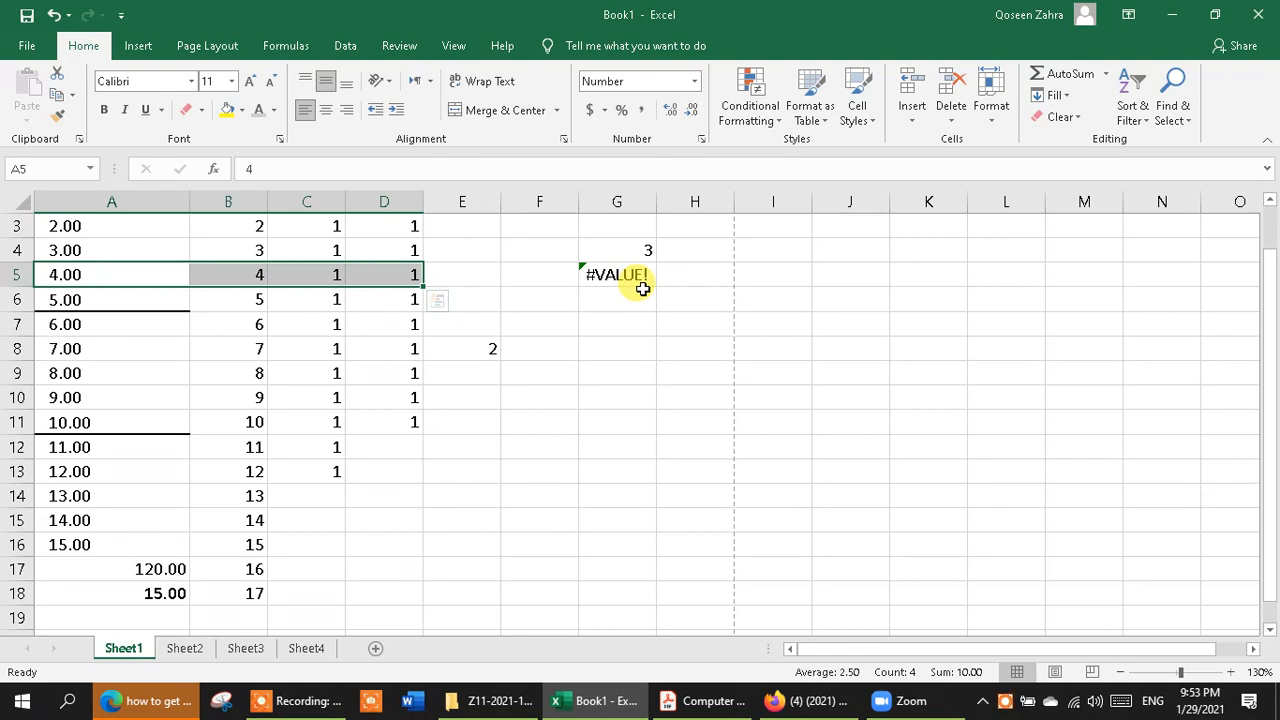
left_click(592, 268)
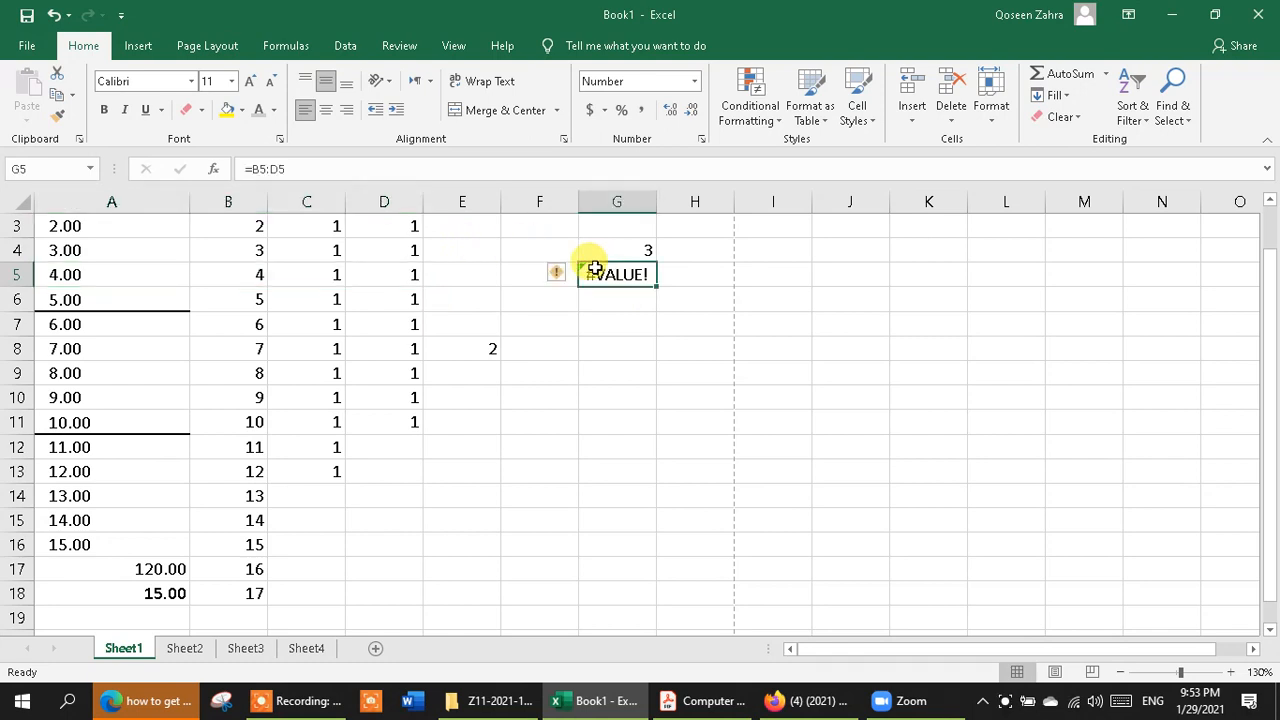
left_click(292, 169)
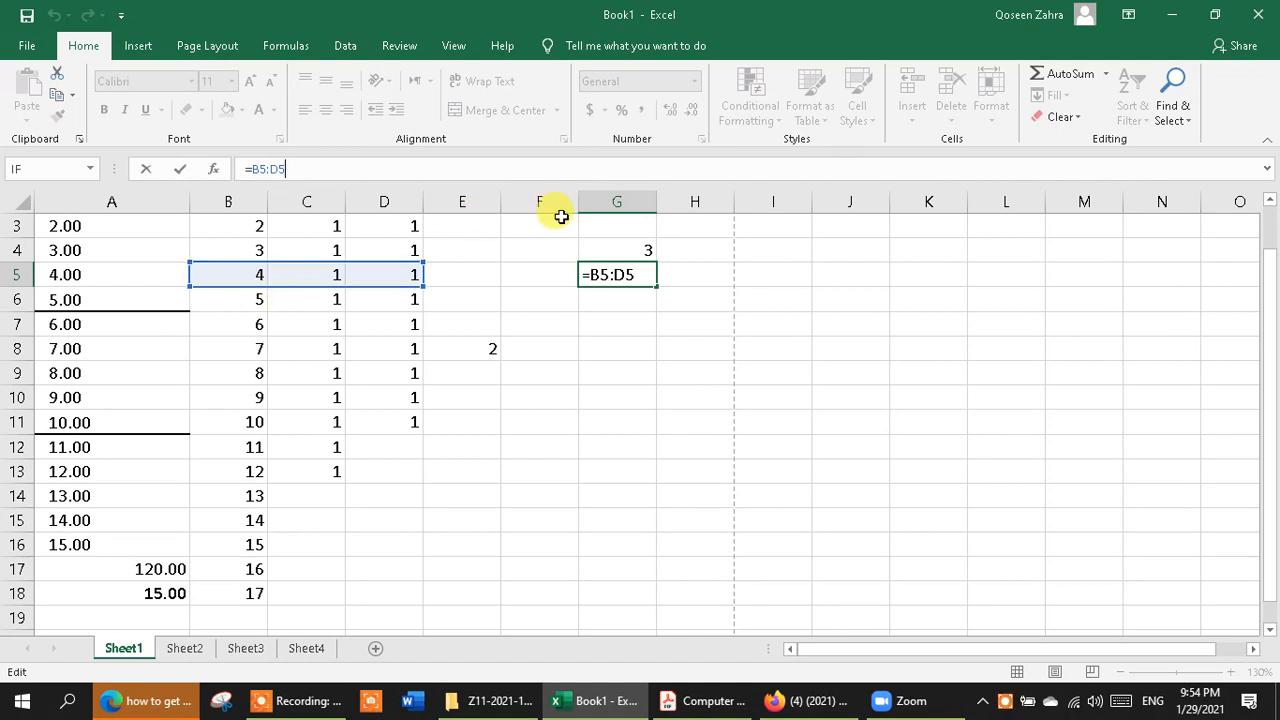
key("Left")
key("Left")
key("Left")
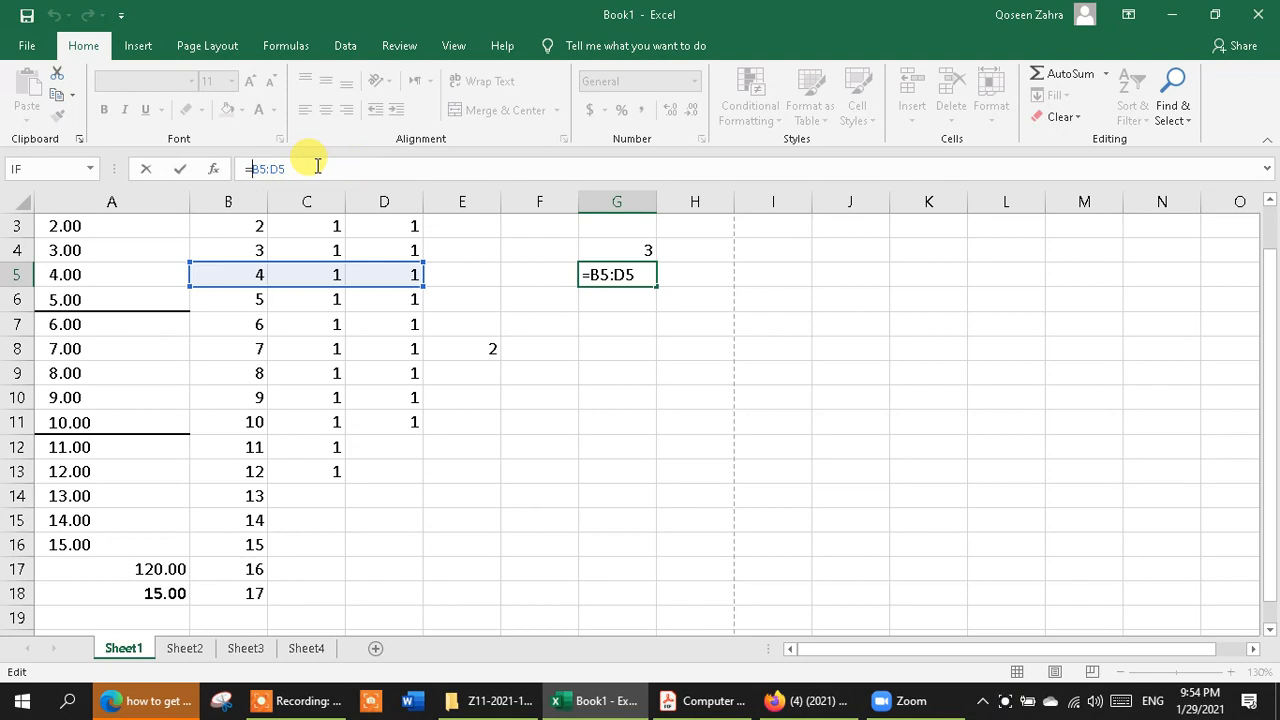
key("Left")
key("Left")
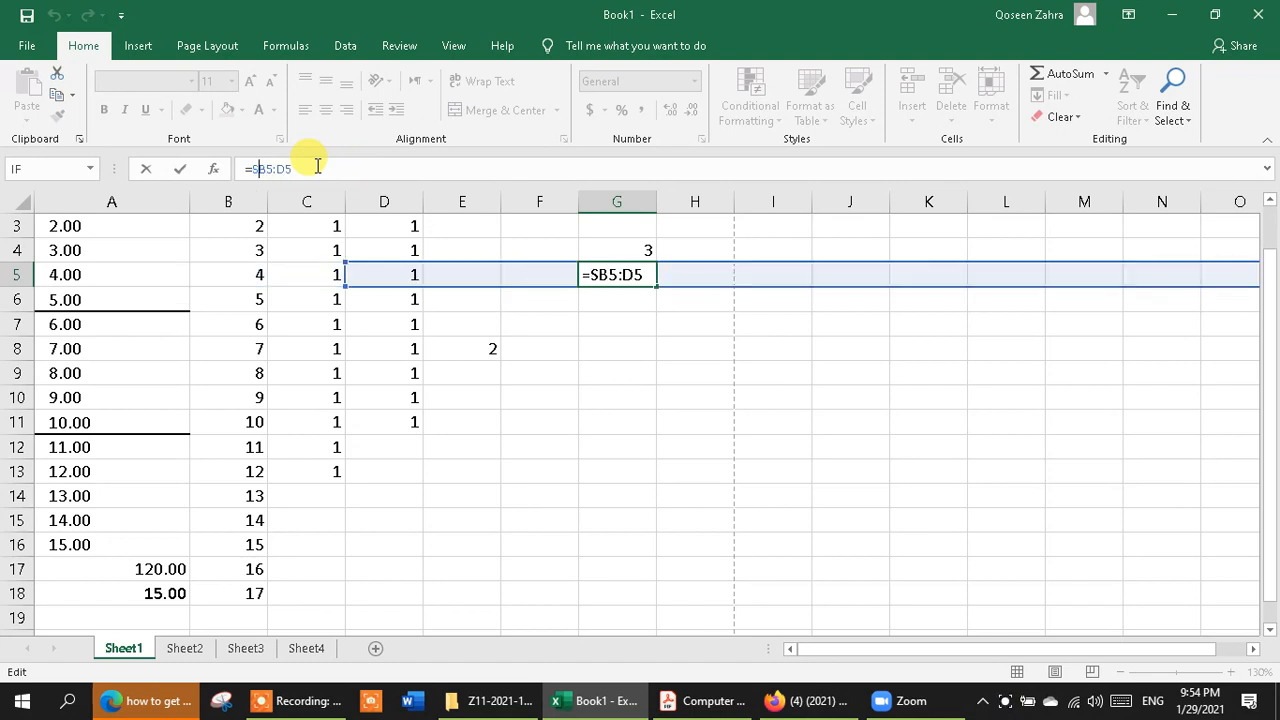
type("SUN")
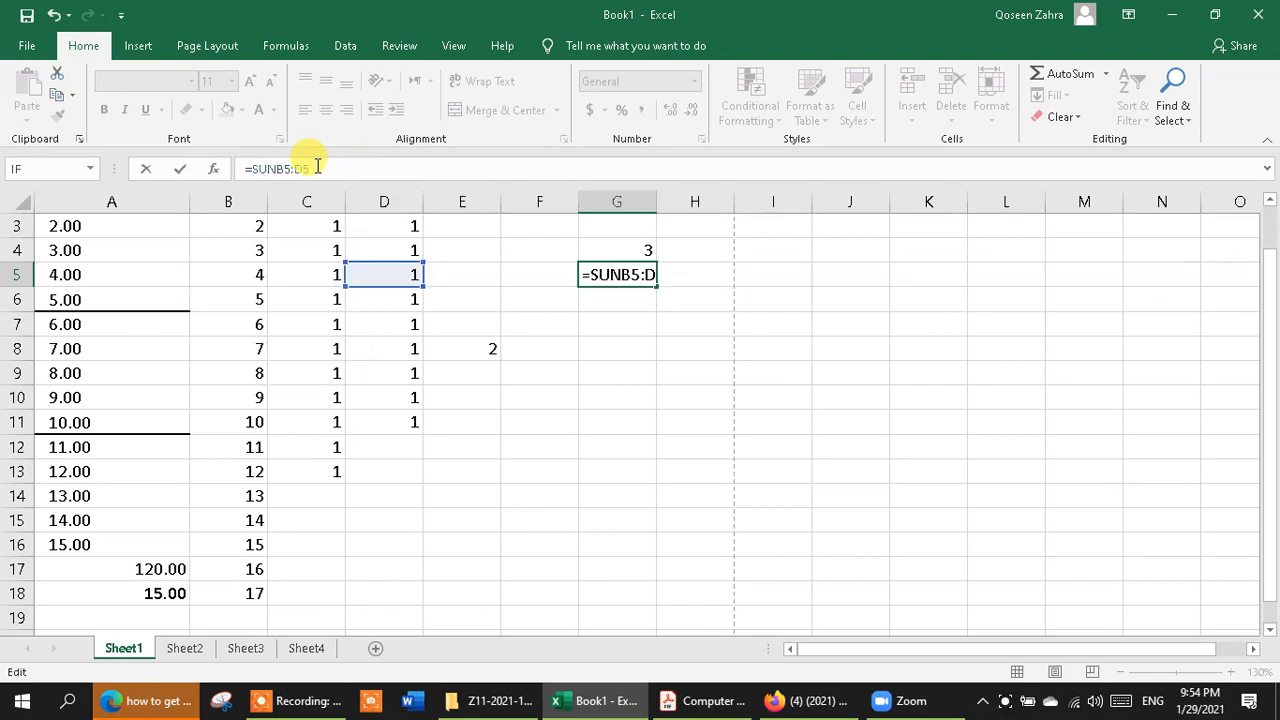
key("BackSpace")
type("M")
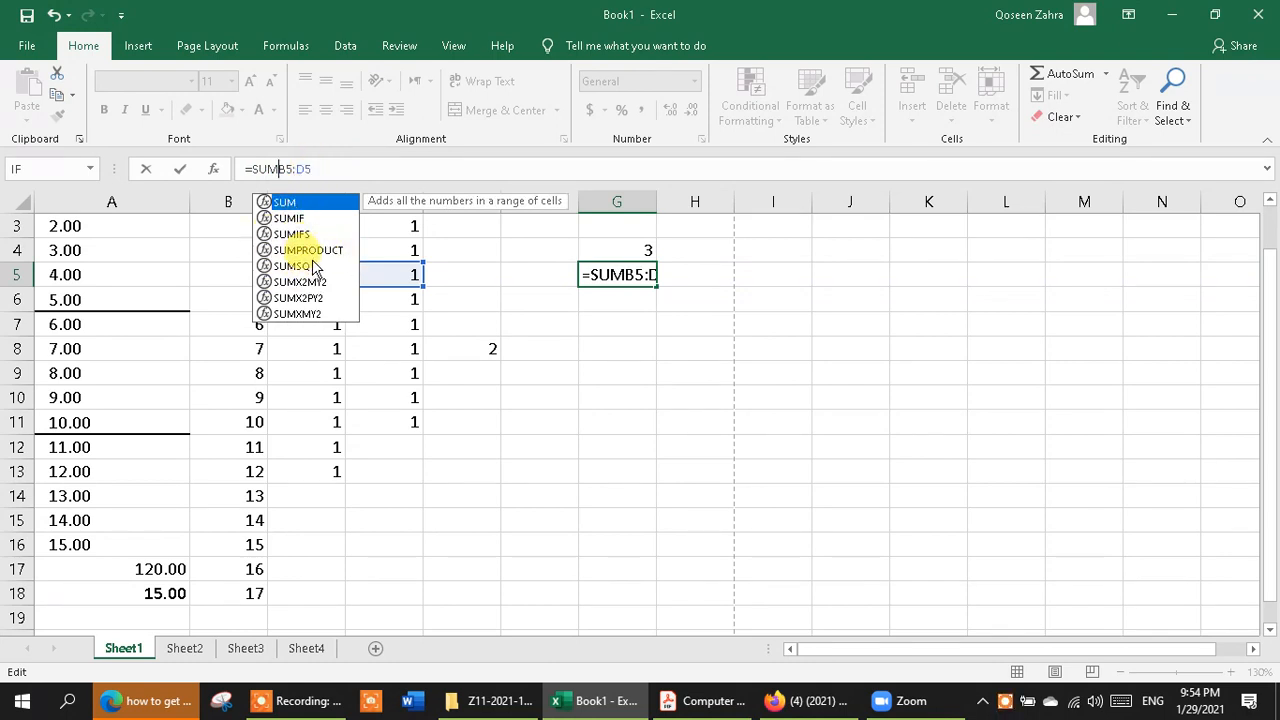
type("(")
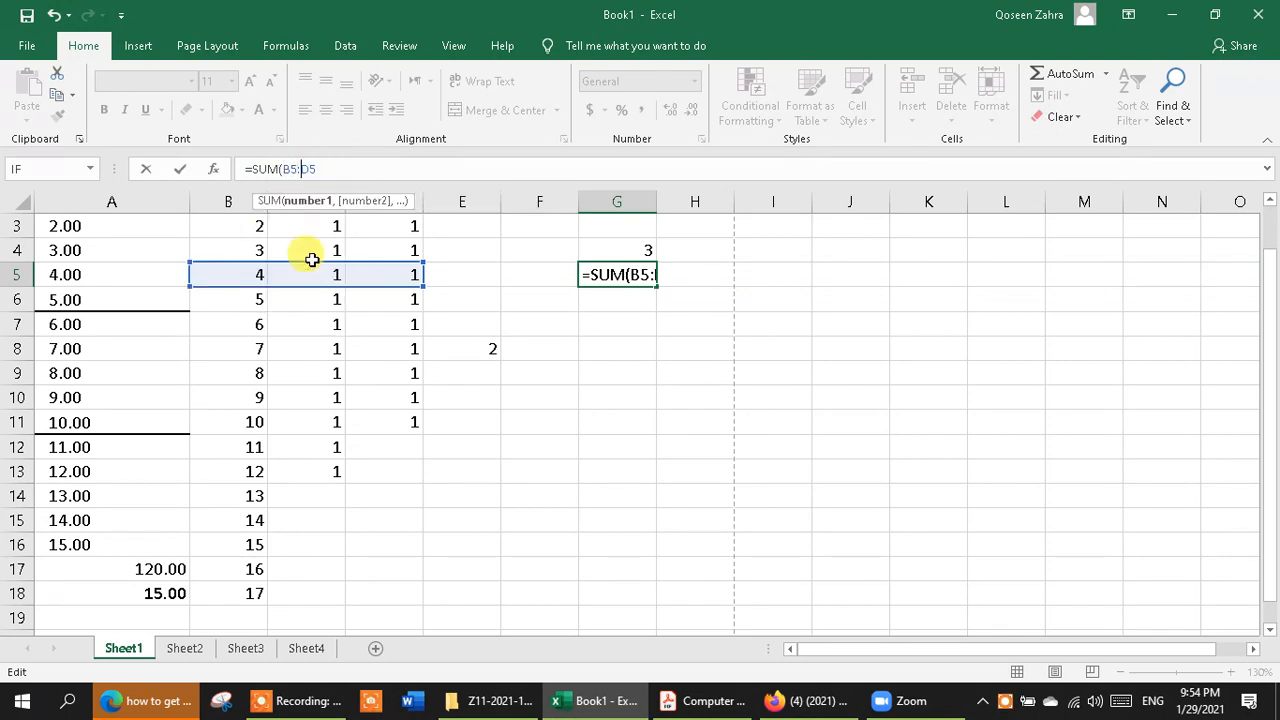
key("Right")
key("Right")
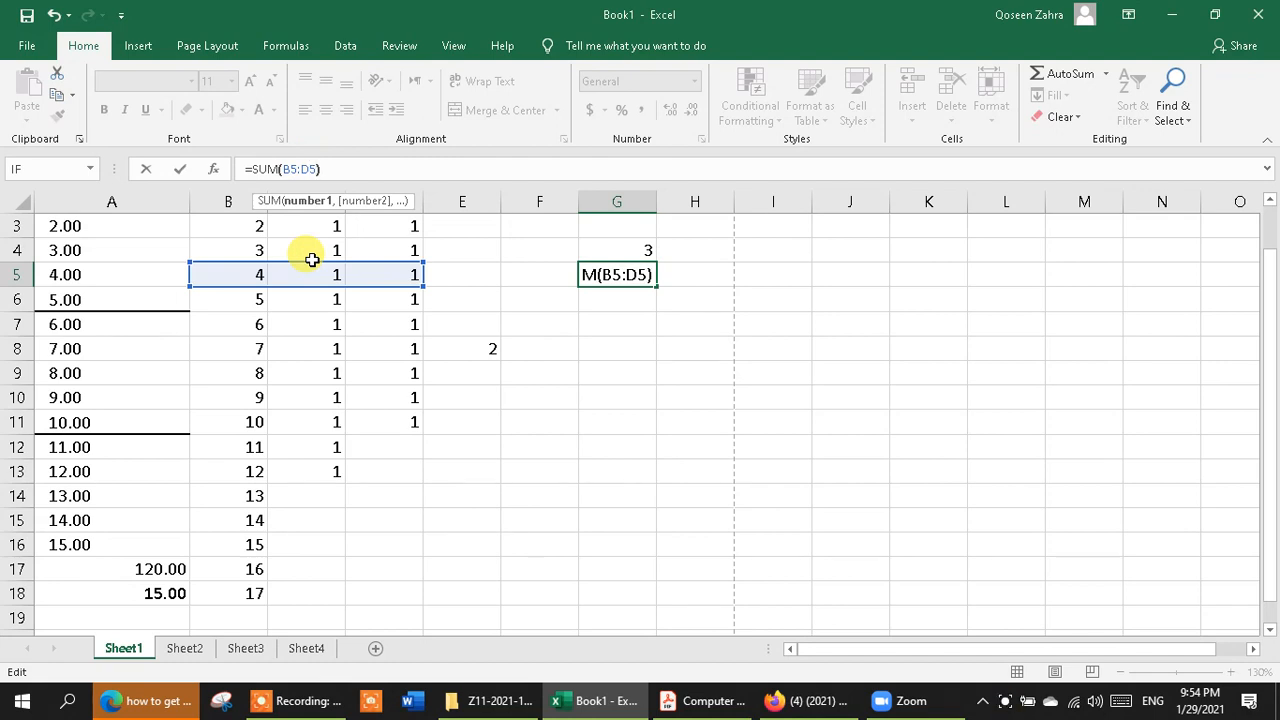
type(")")
key("Return")
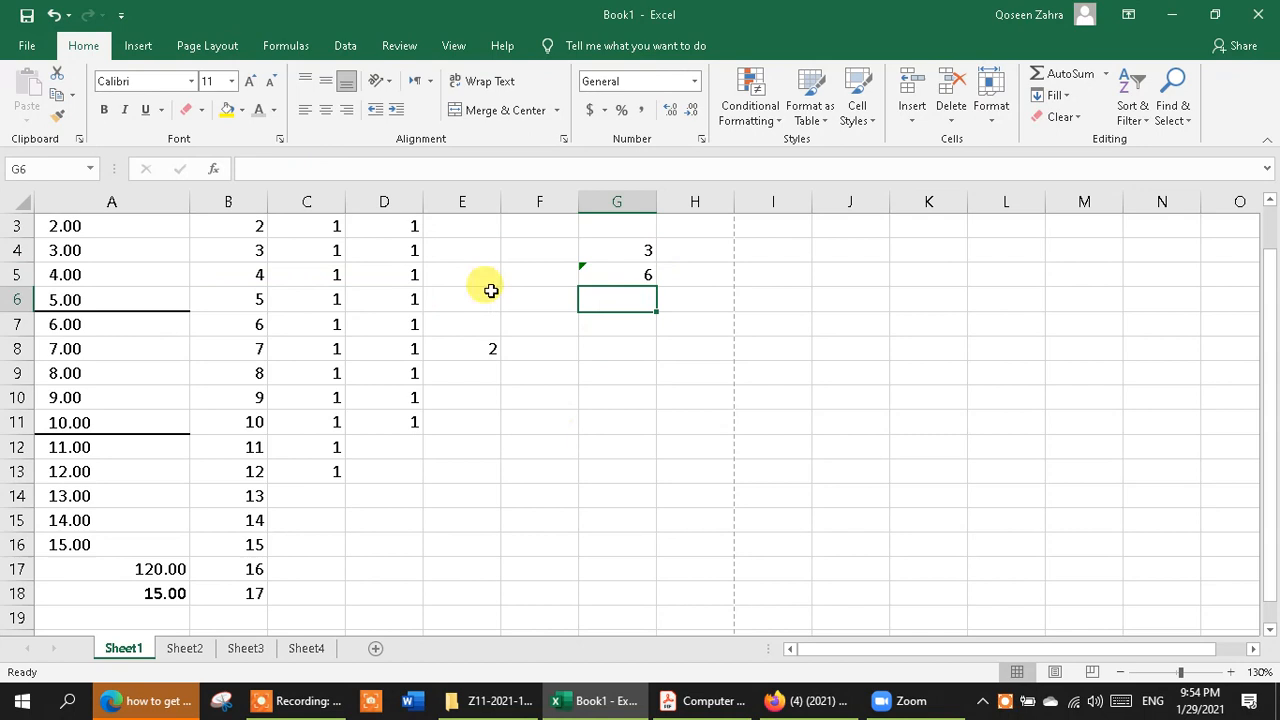
left_click(616, 271)
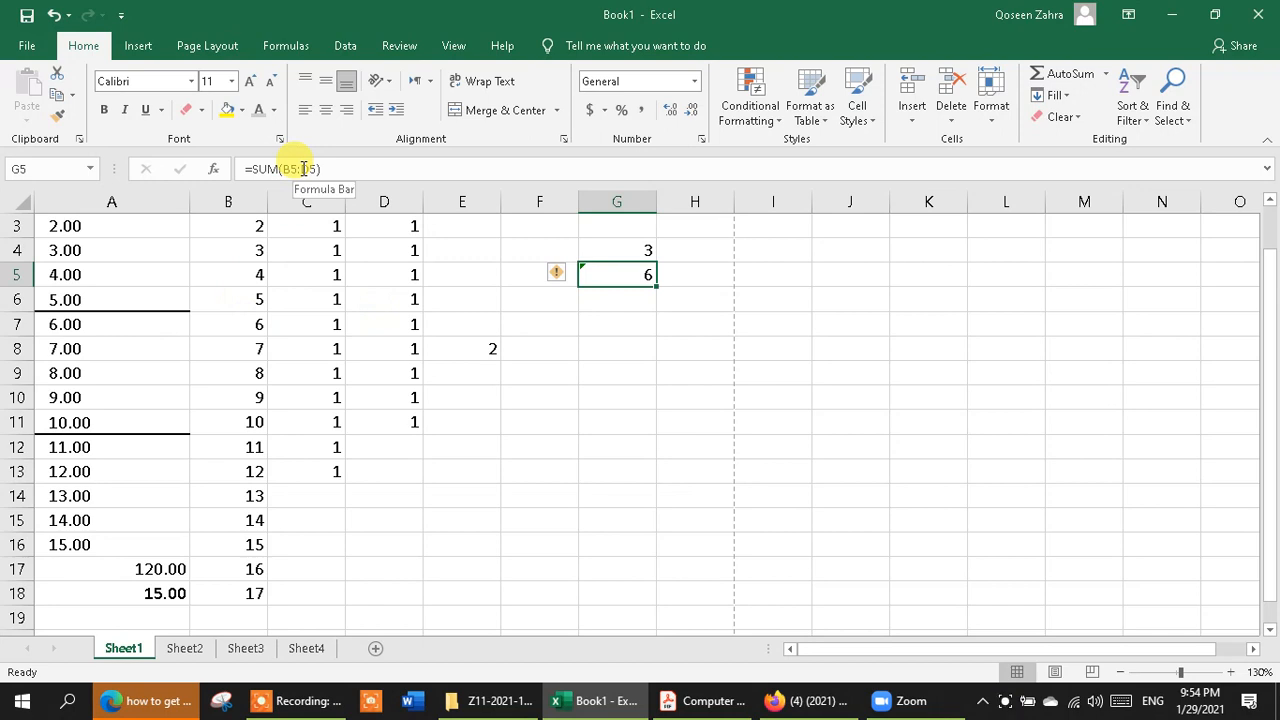
double_click(252, 168)
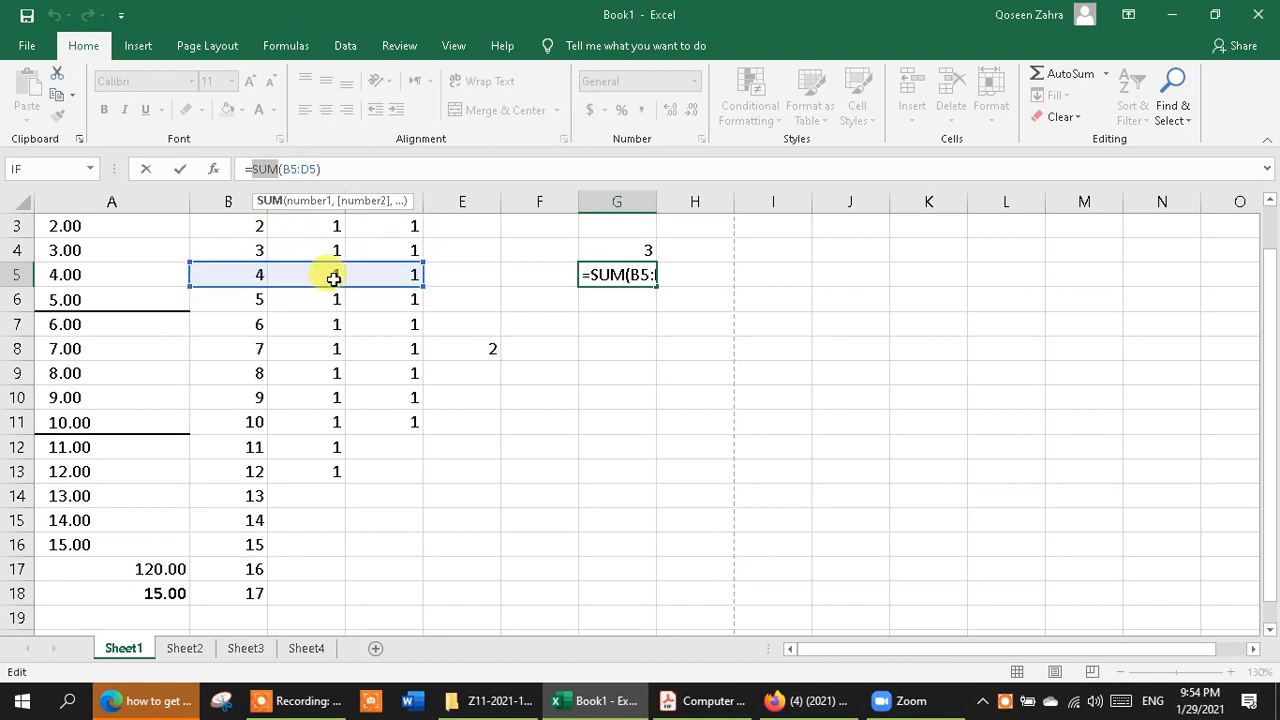
left_click(621, 302)
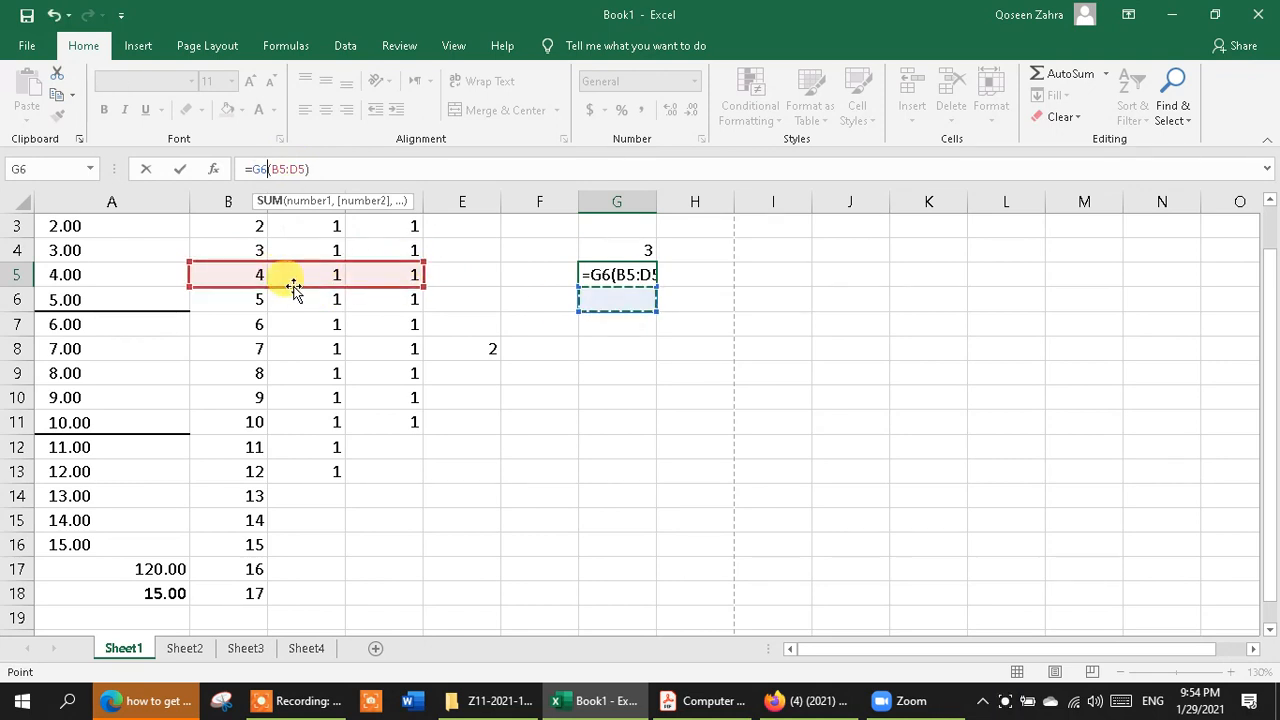
left_click(671, 351)
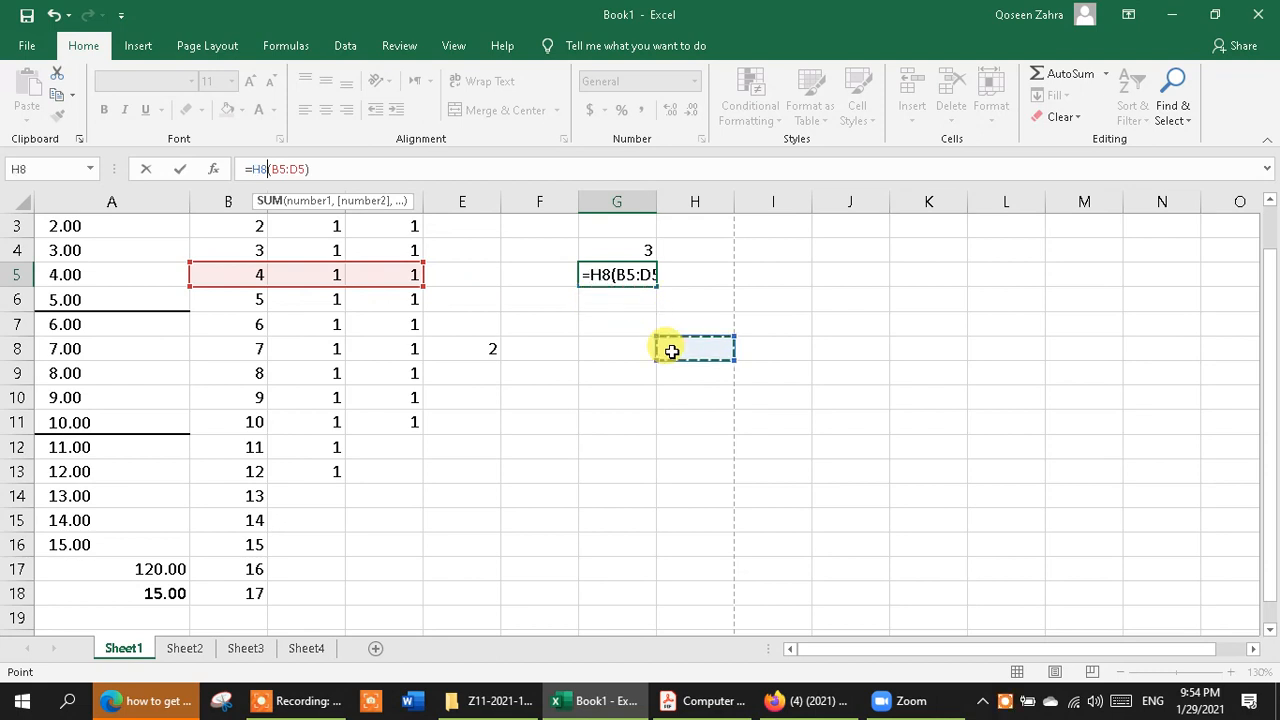
left_click(601, 299)
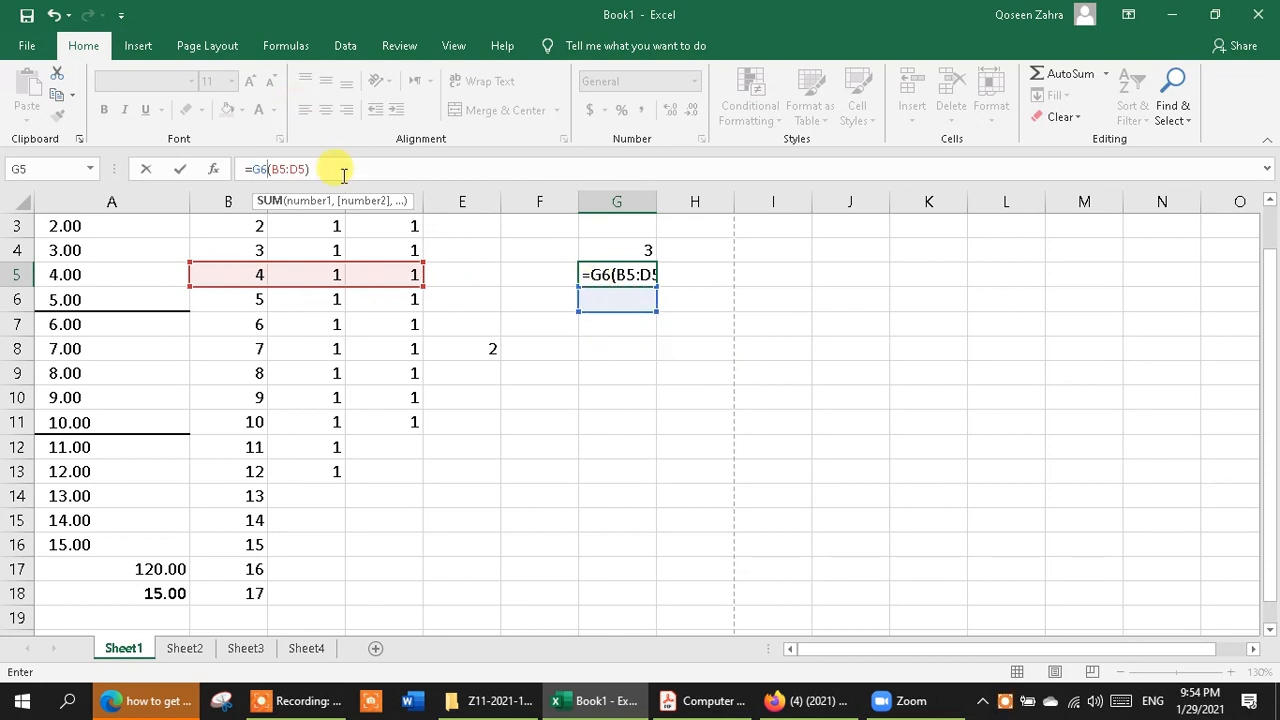
Replace the stray G6 reference in cell G5's formula with the SUM function name, making it =SUM(B5:D5).
key("BackSpace")
key("BackSpace")
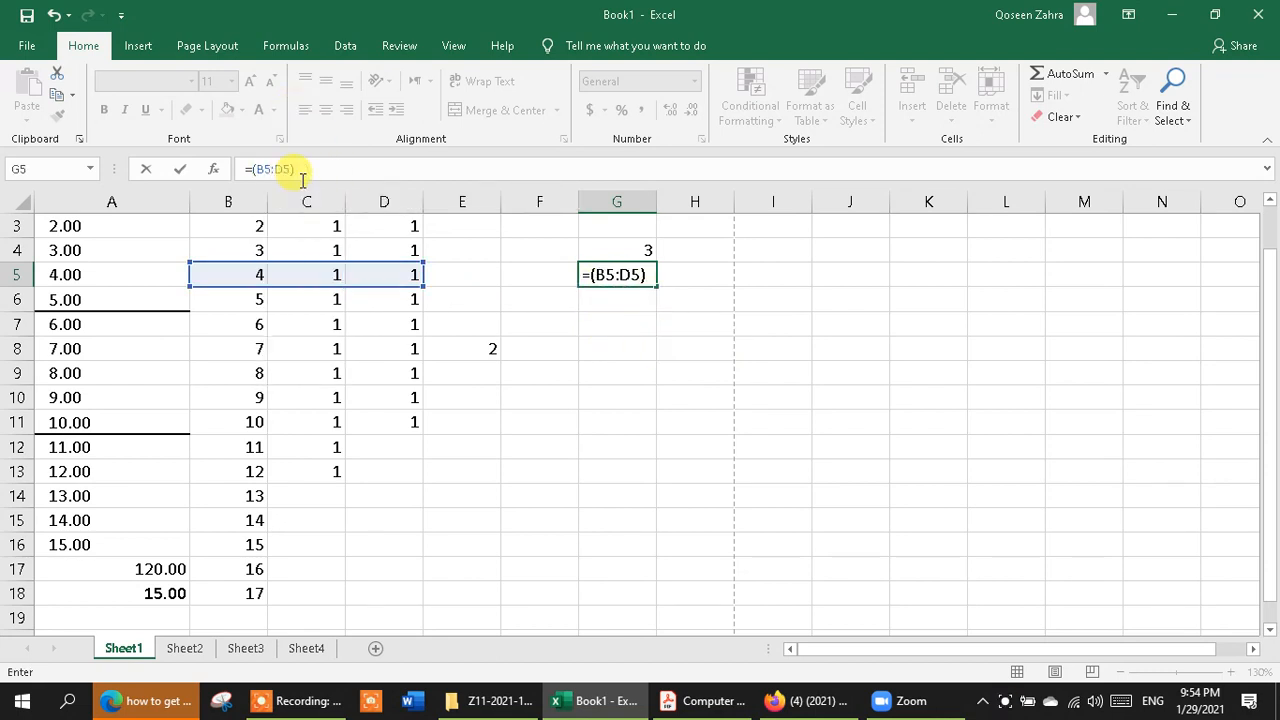
type("SUM")
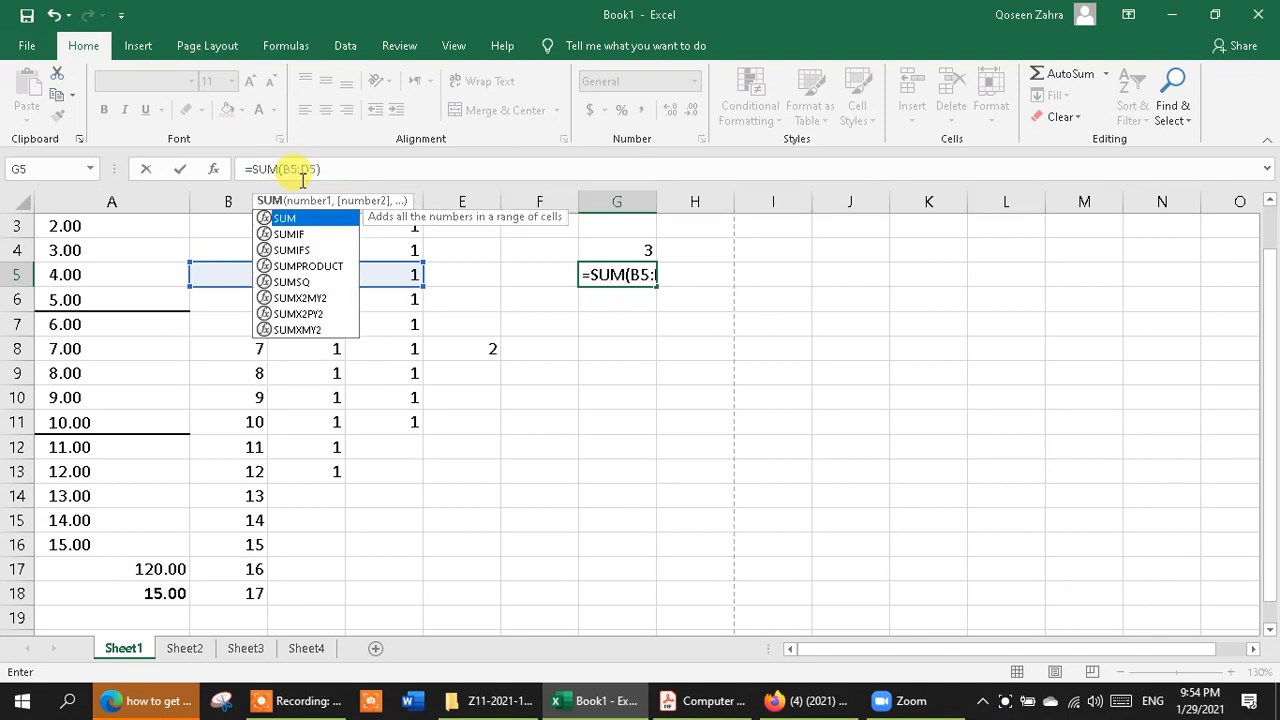
left_click(606, 301)
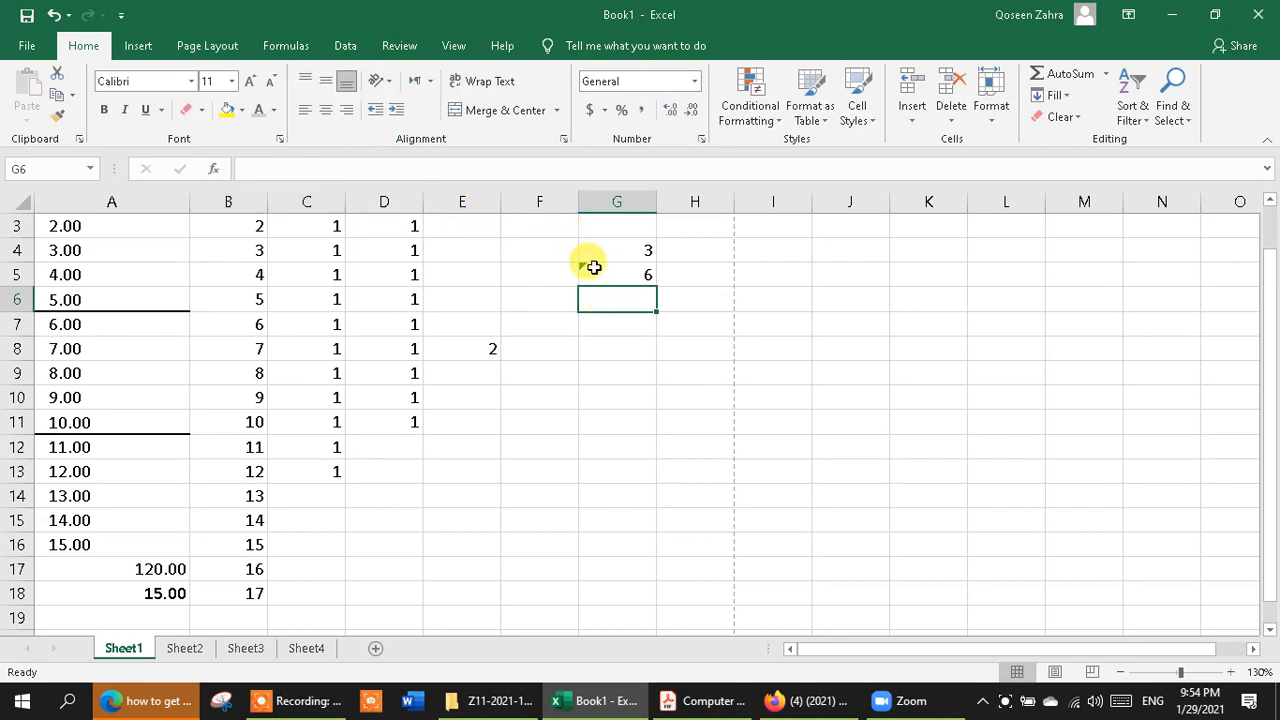
Reopen the formula in cell G5 and cut the function name SUM back to S in front of (B5:D5).
left_click(594, 267)
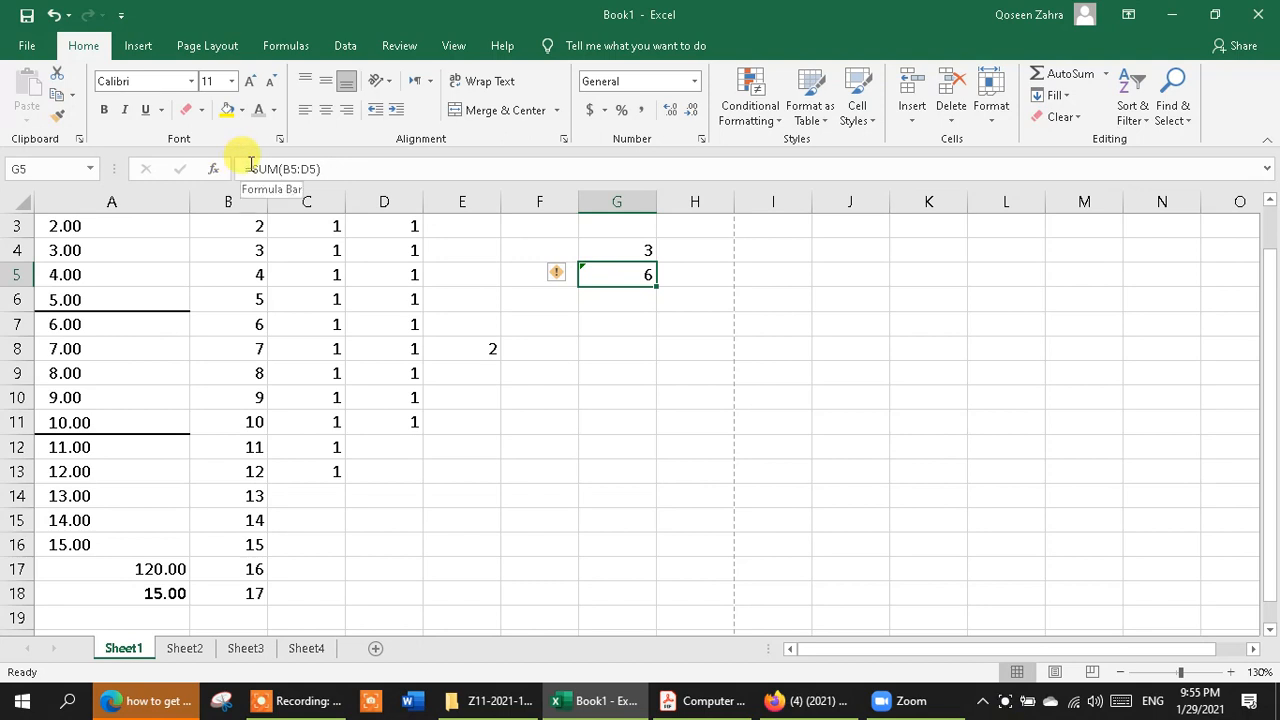
left_click(252, 168)
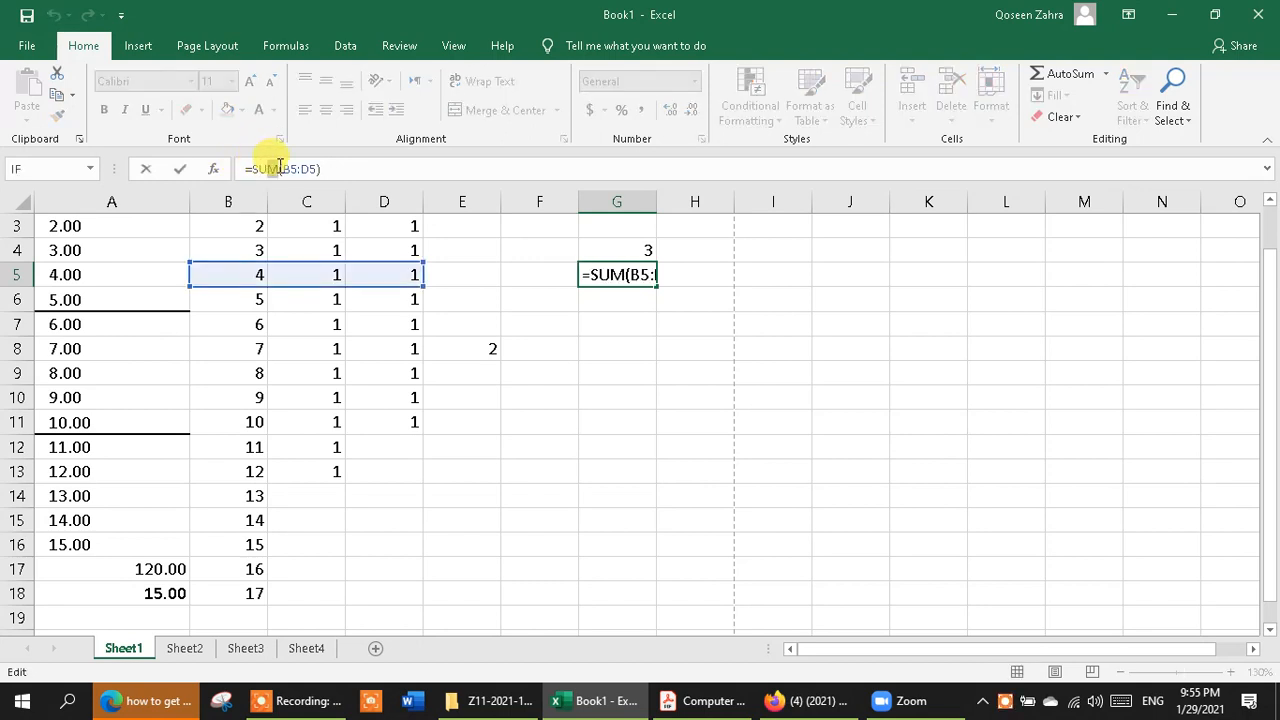
left_click(260, 168)
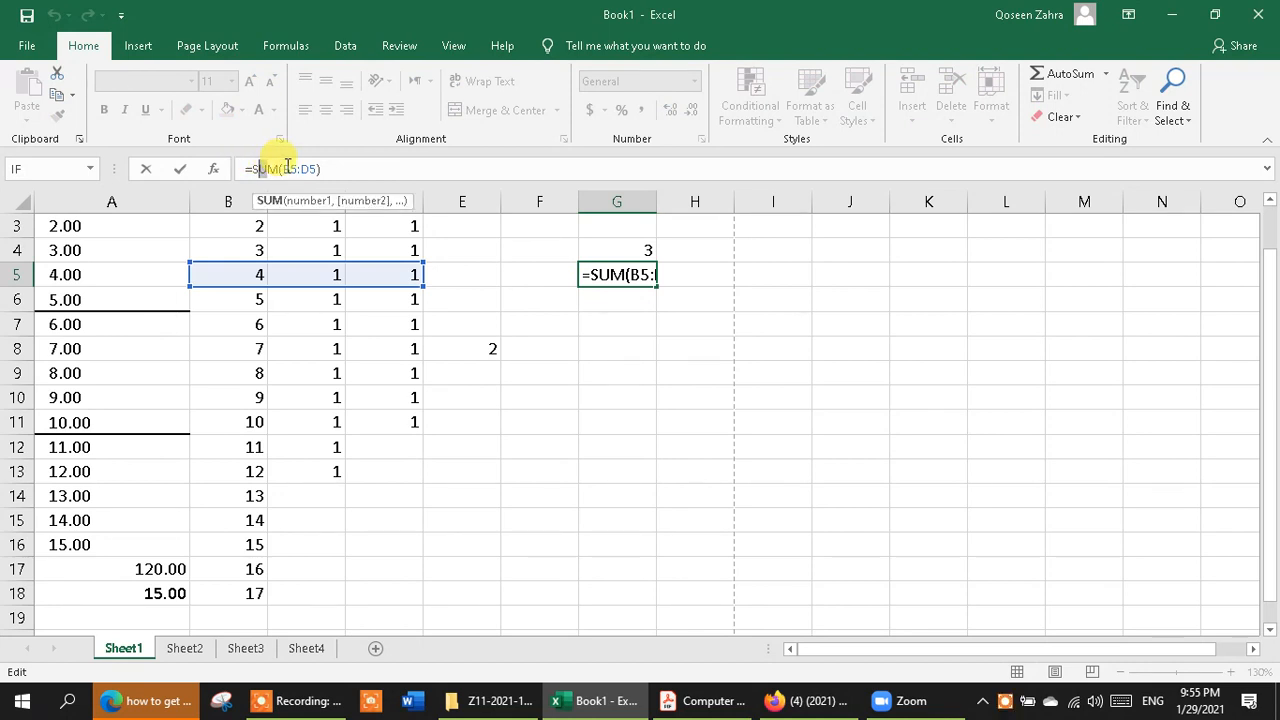
left_click_drag(283, 168, 316, 166)
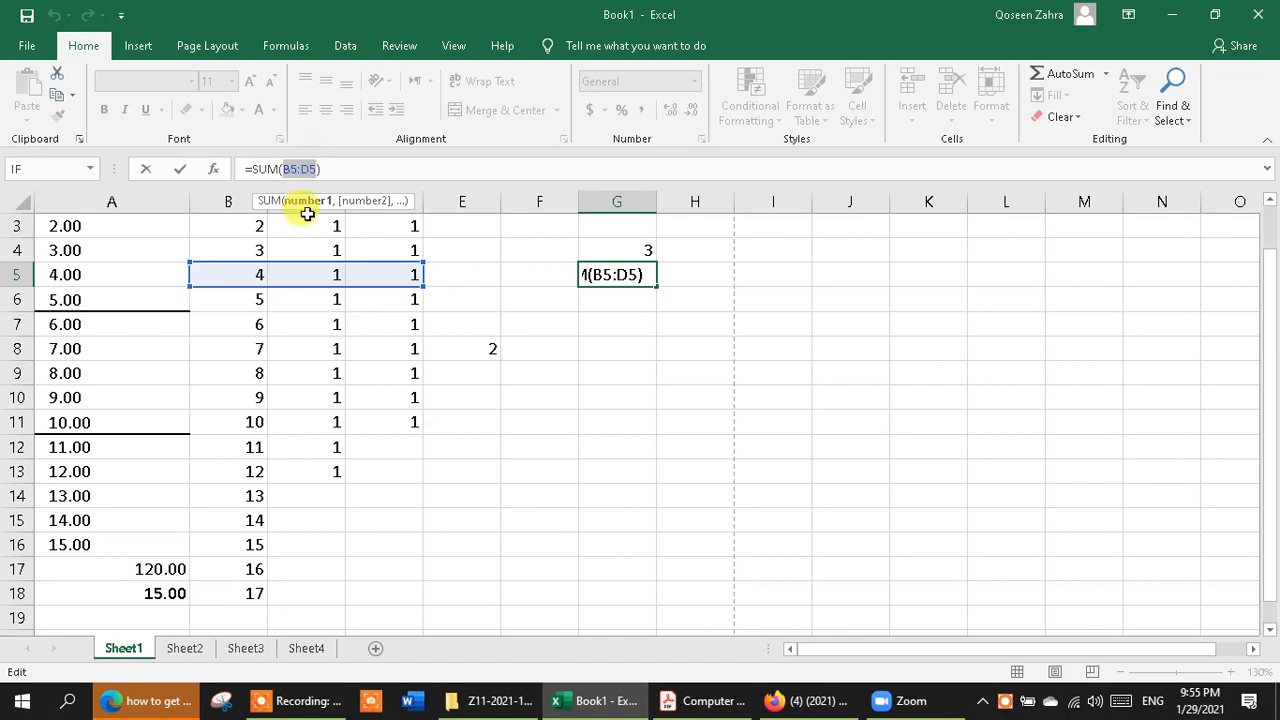
left_click(281, 168)
key("BackSpace")
key("BackSpace")
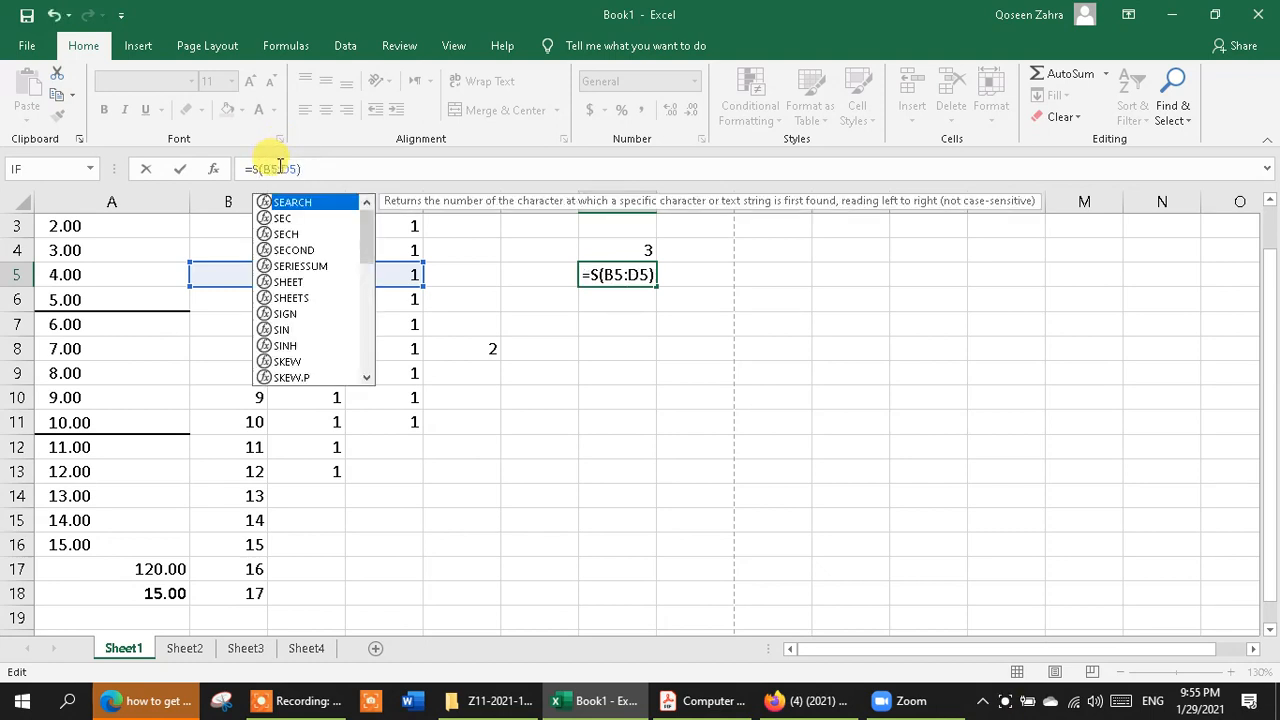
Change the function in cell G5 to AVERAGE over the range B5:D5.
key("BackSpace")
type("A")
type("VE")
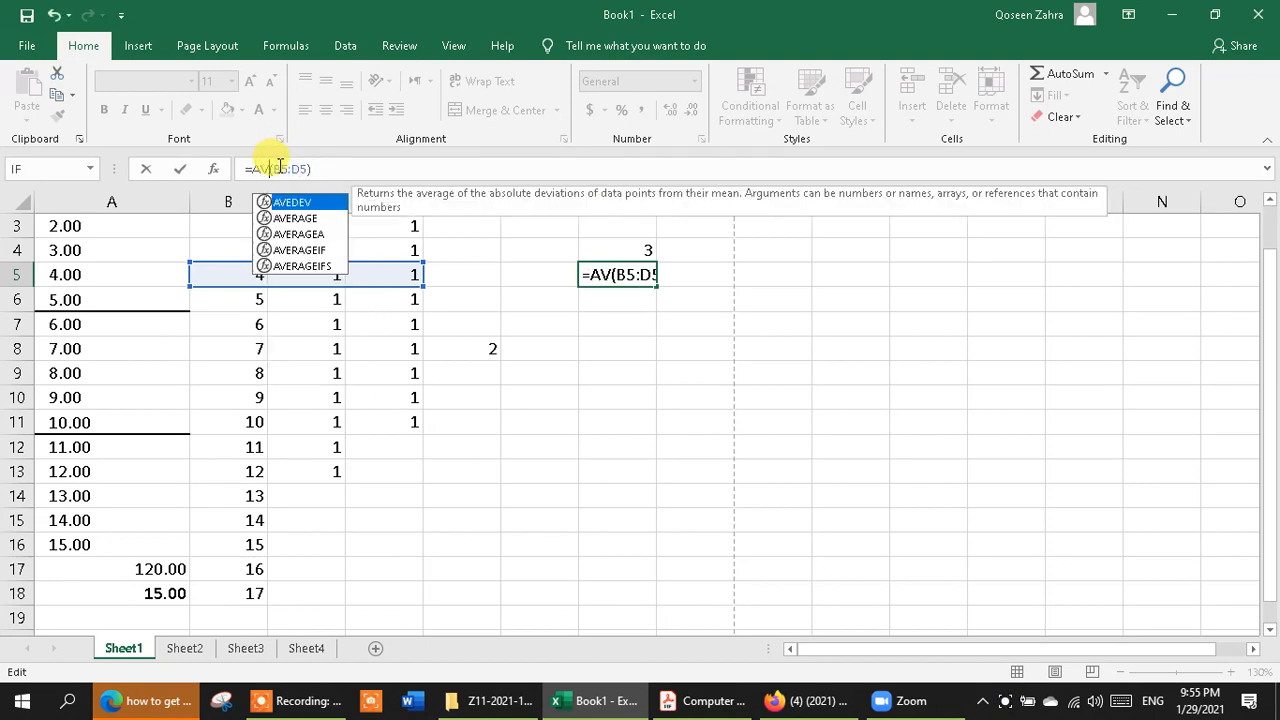
left_click(297, 219)
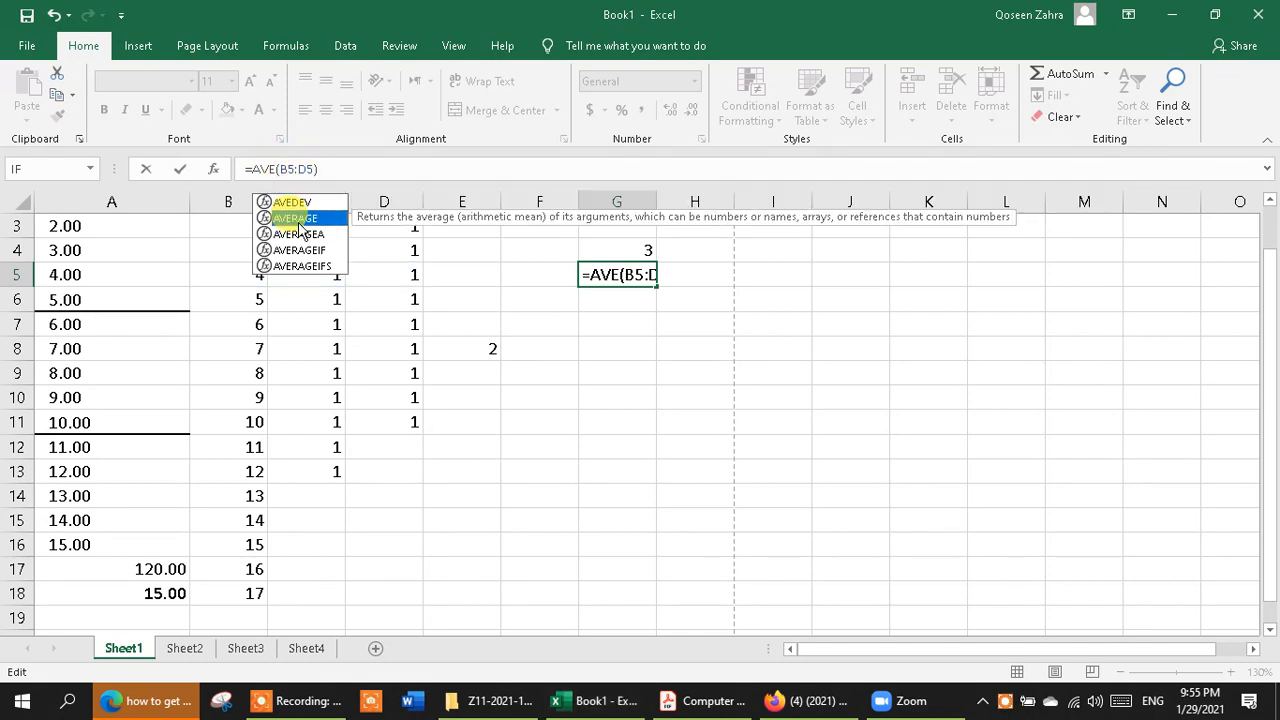
double_click(300, 218)
key("Return")
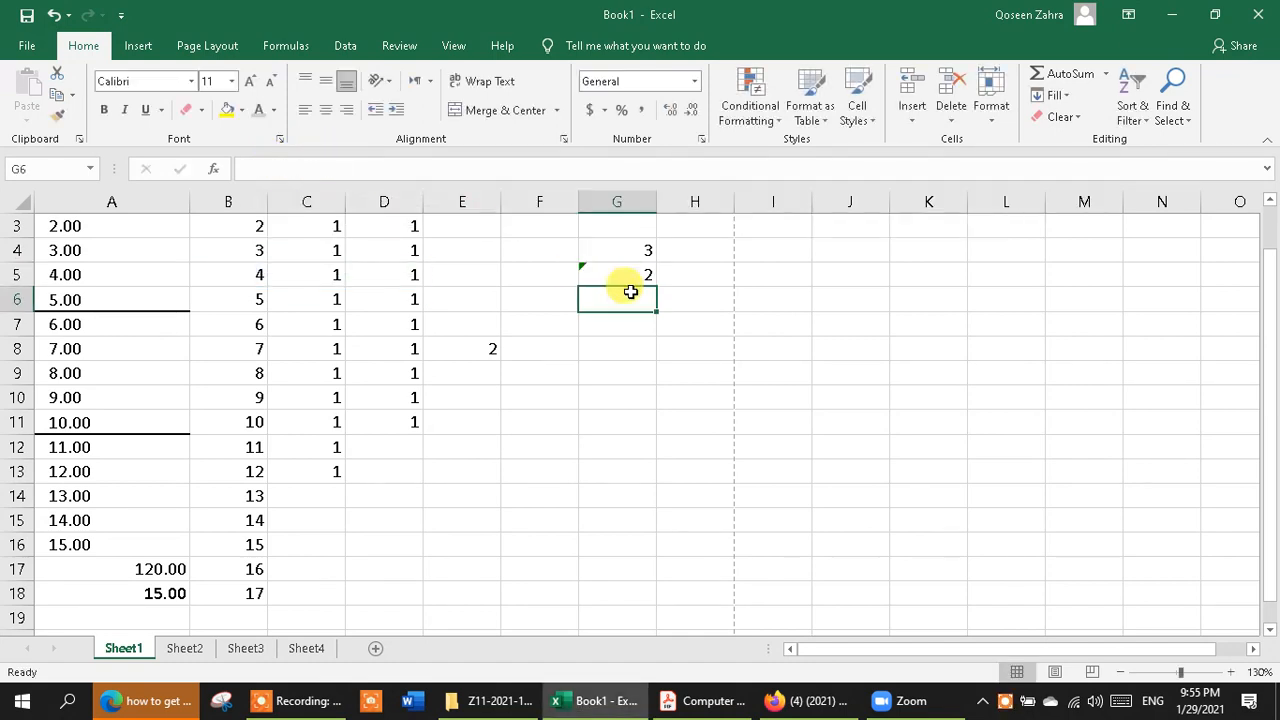
left_click(261, 280)
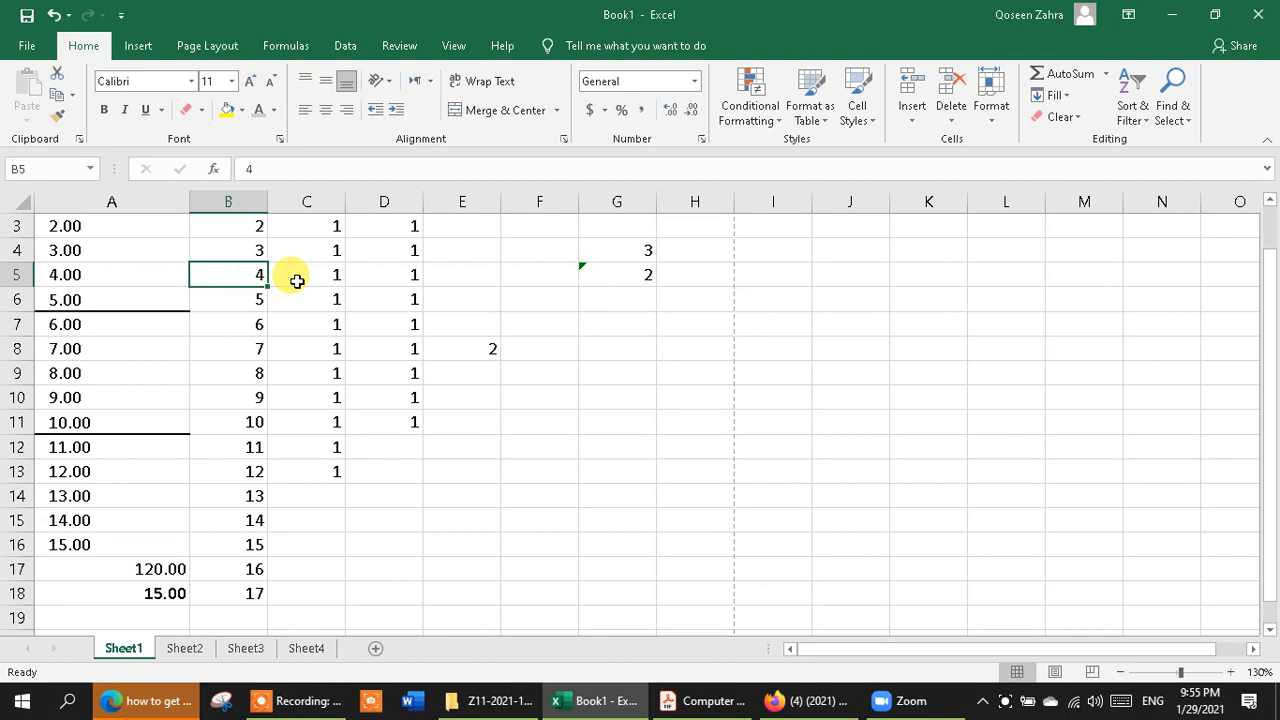
left_click_drag(297, 281, 412, 268)
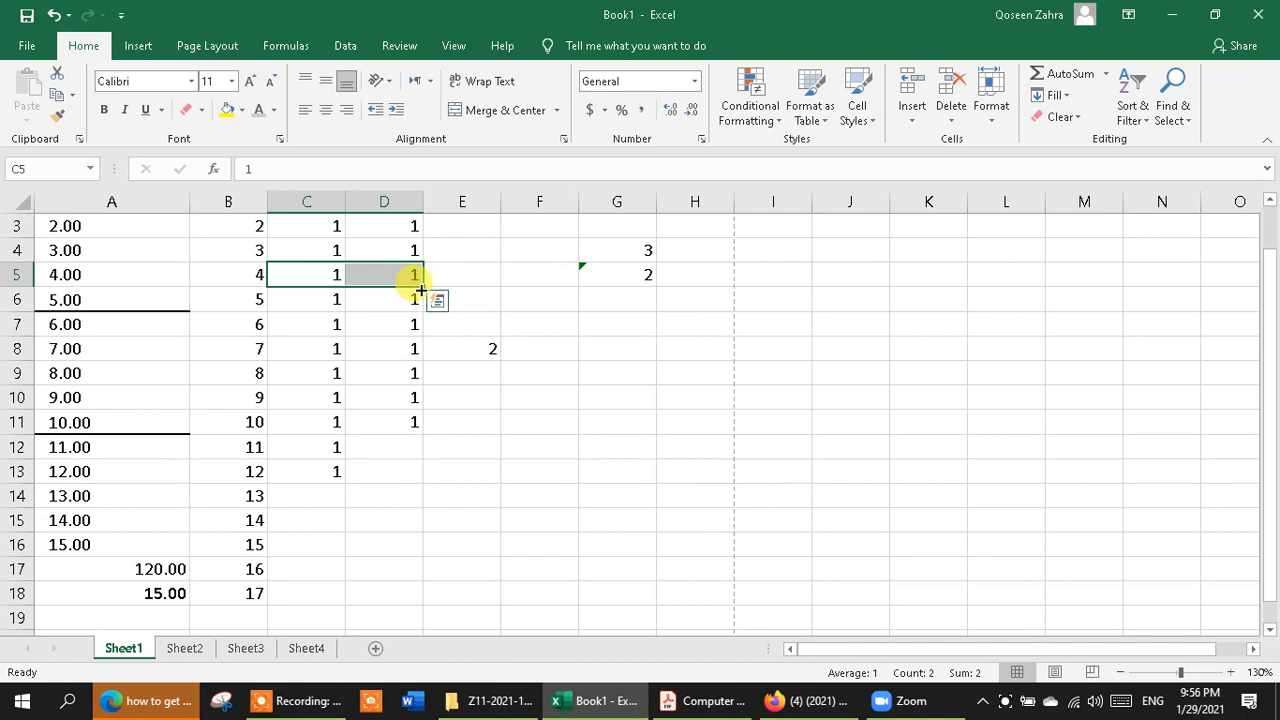
Replace the AVERAGE formula in cell G5 with the entry MAX(B5:D5), without an equals sign.
left_click(601, 279)
double_click(594, 277)
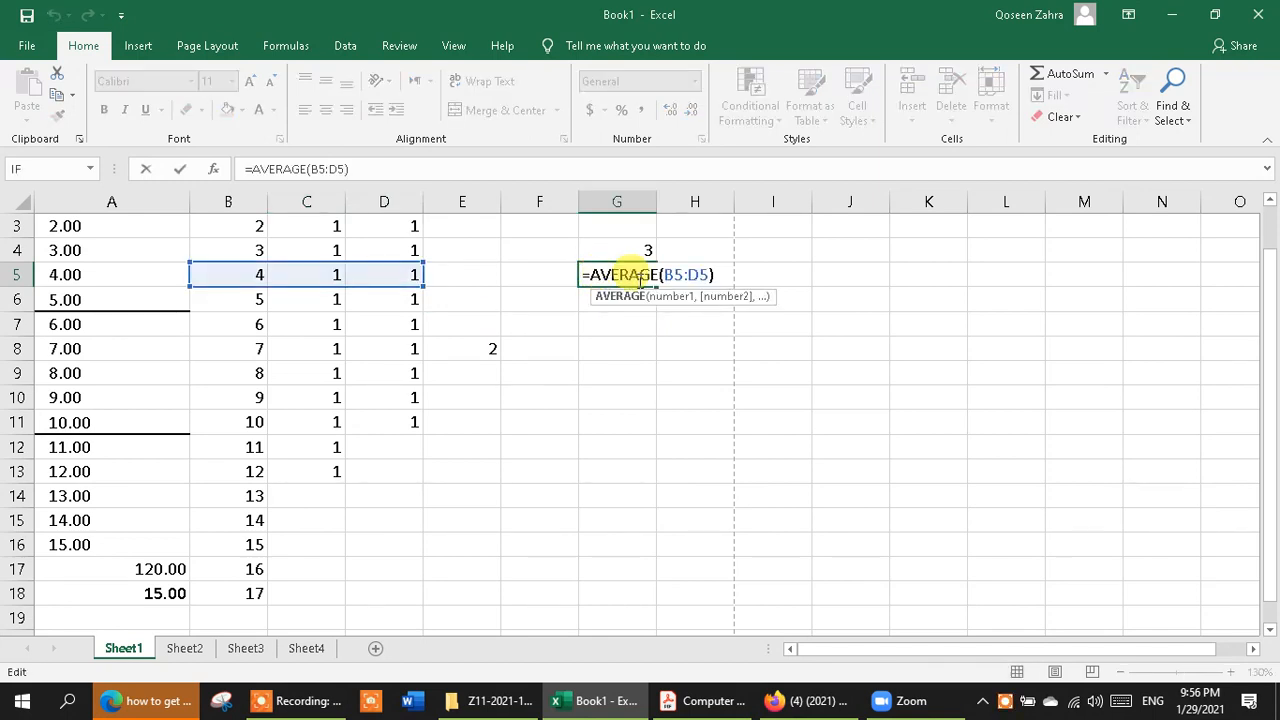
left_click(302, 169)
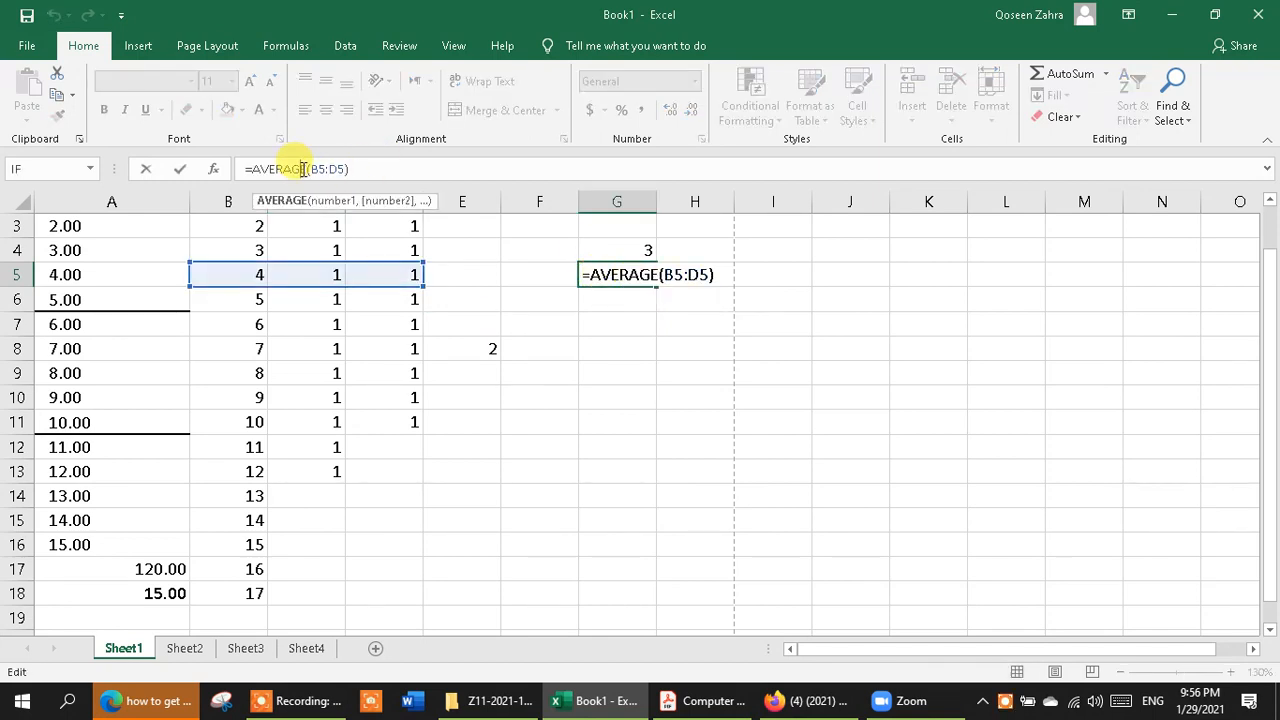
key("BackSpace")
key("BackSpace")
key("BackSpace")
key("BackSpace")
key("BackSpace")
key("BackSpace")
key("BackSpace")
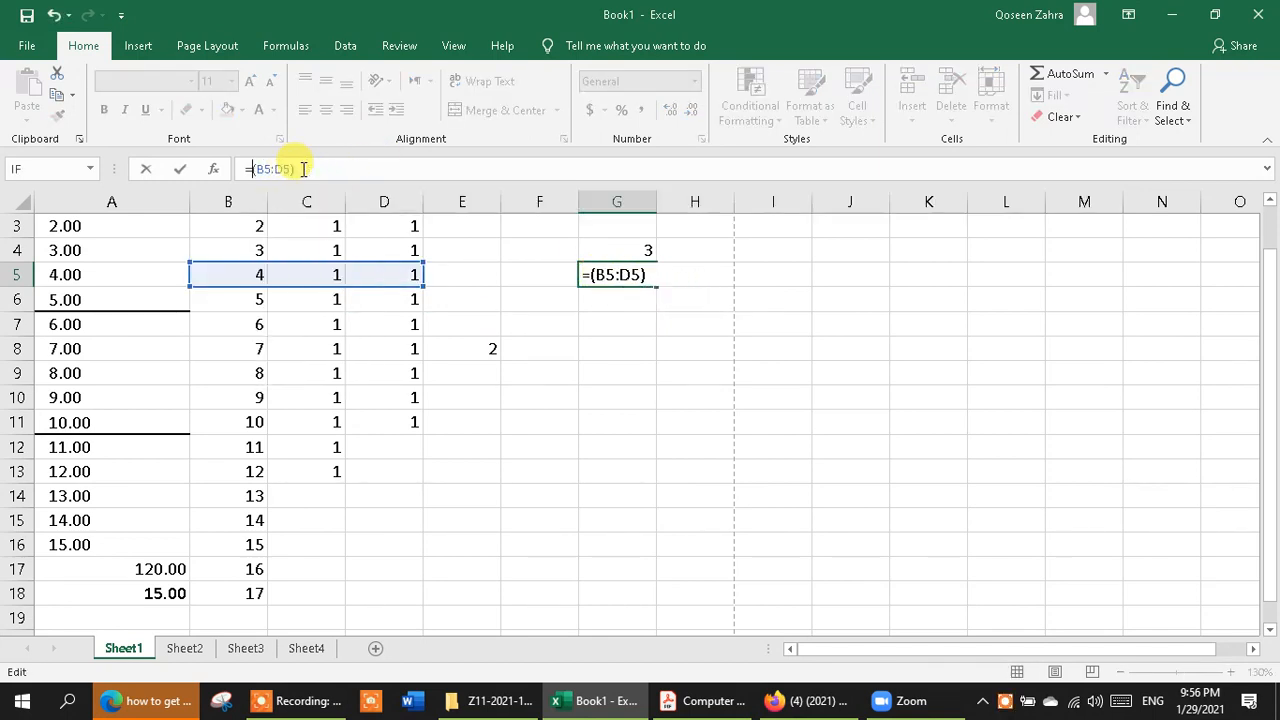
key("BackSpace")
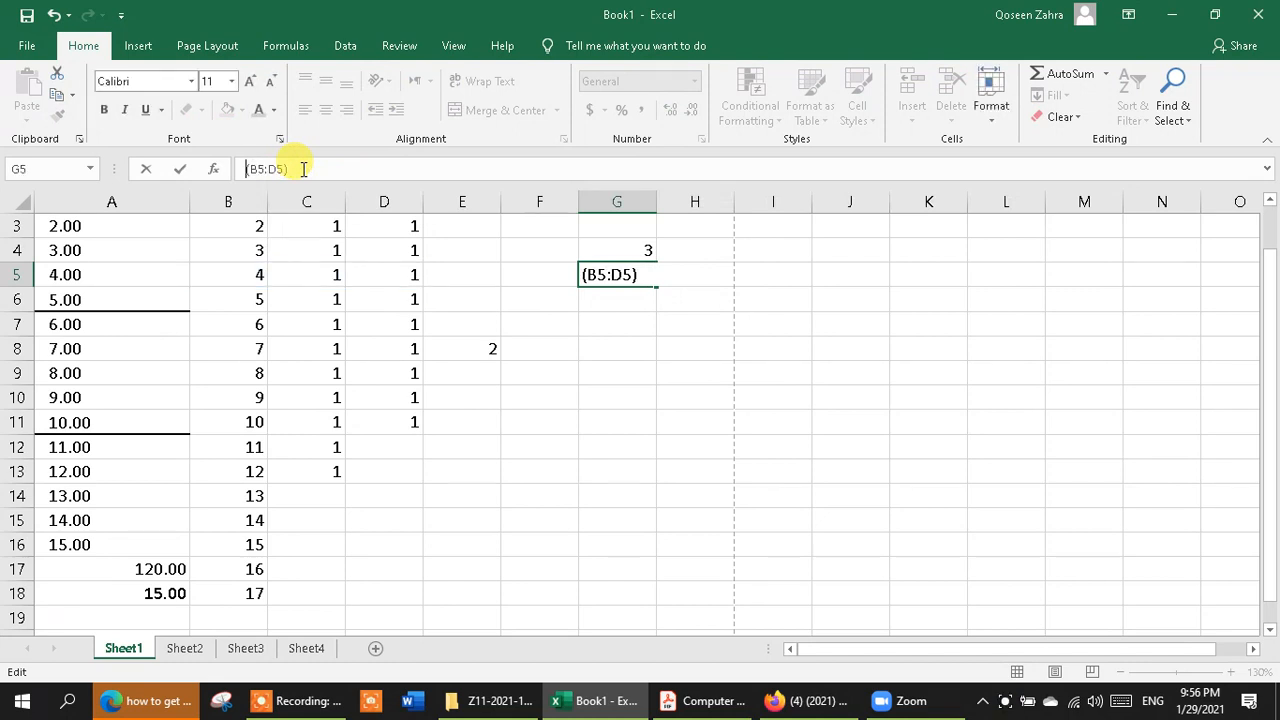
type("MAC")
key("BackSpace")
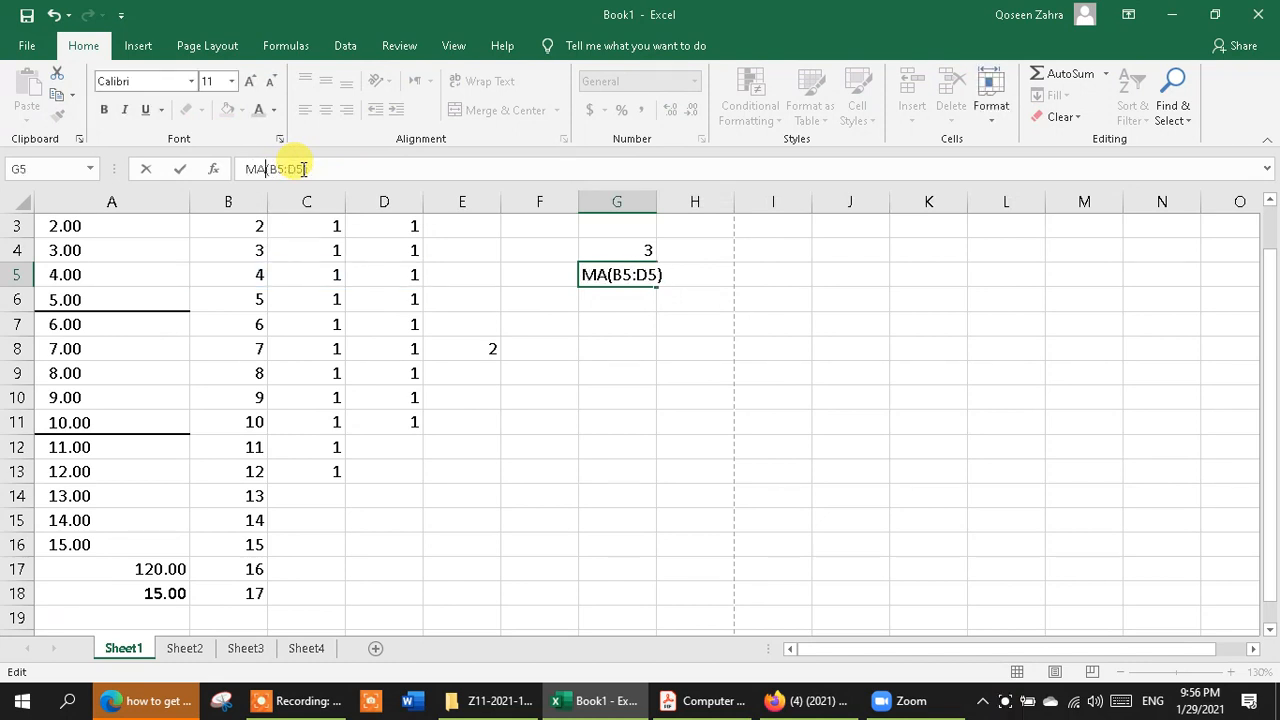
type("X")
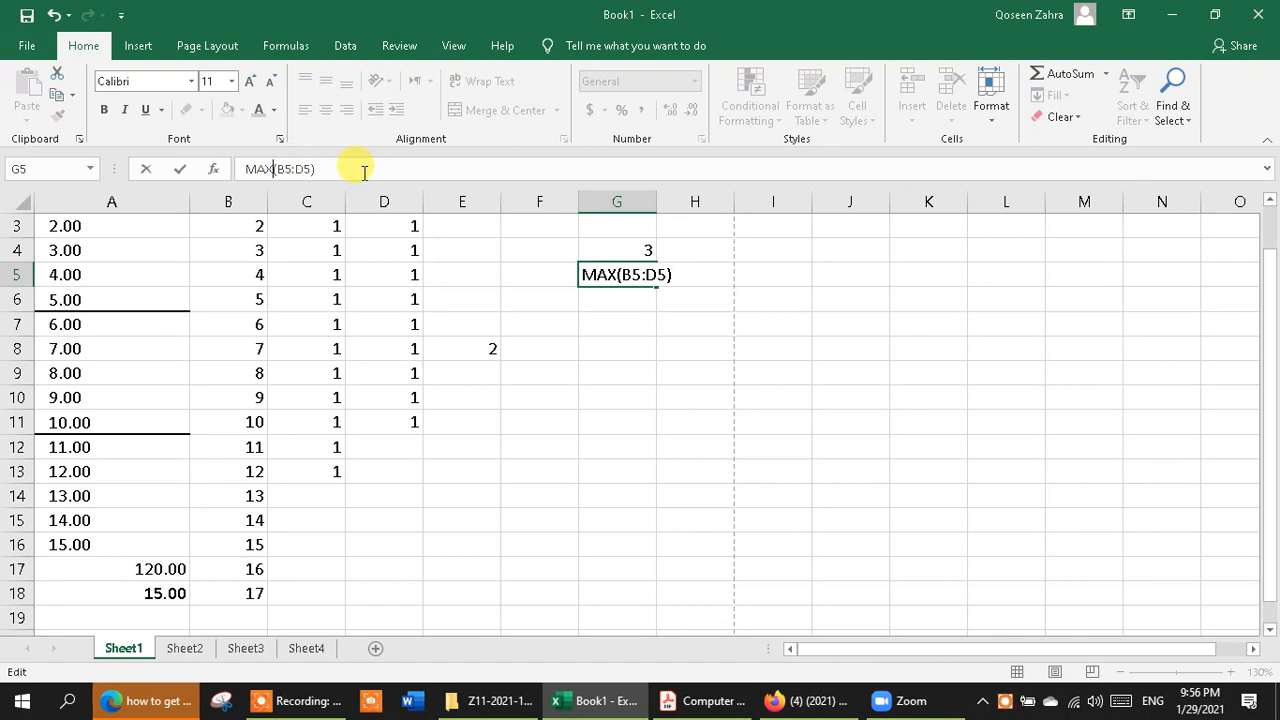
key("Return")
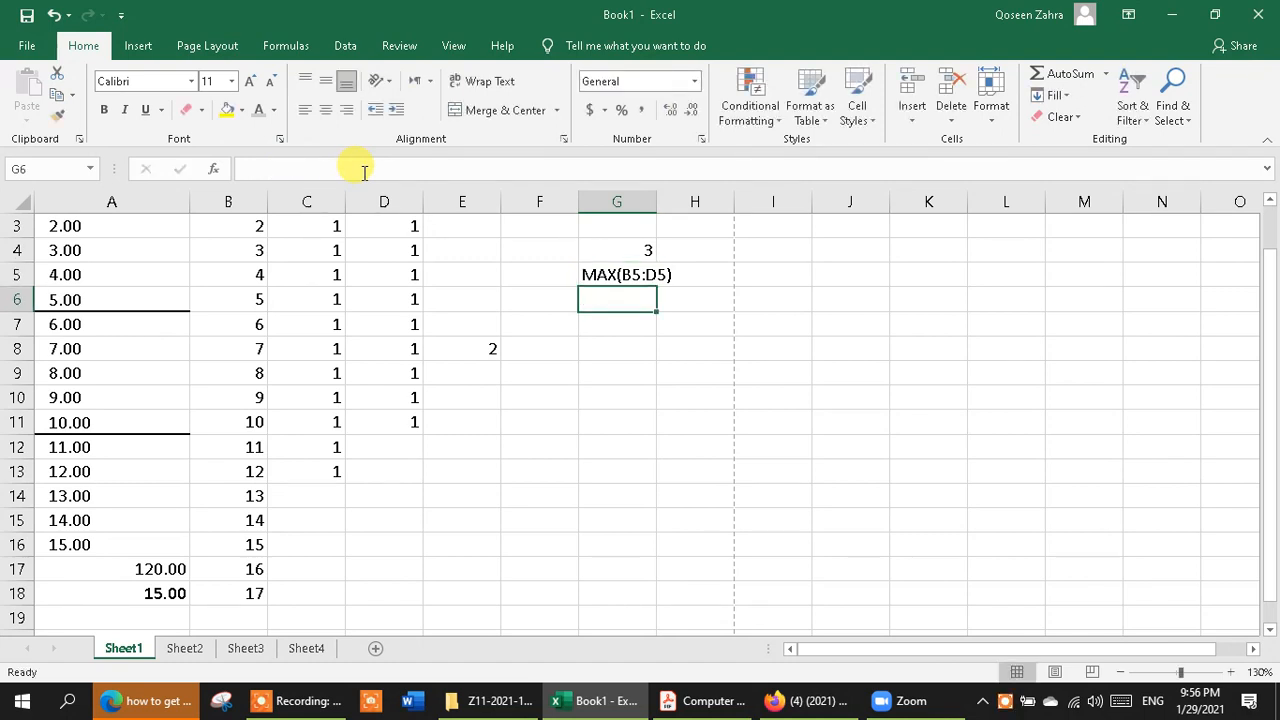
Add the leading equals sign in cell G5 to make the formula =MAX(B5:D5).
left_click(620, 276)
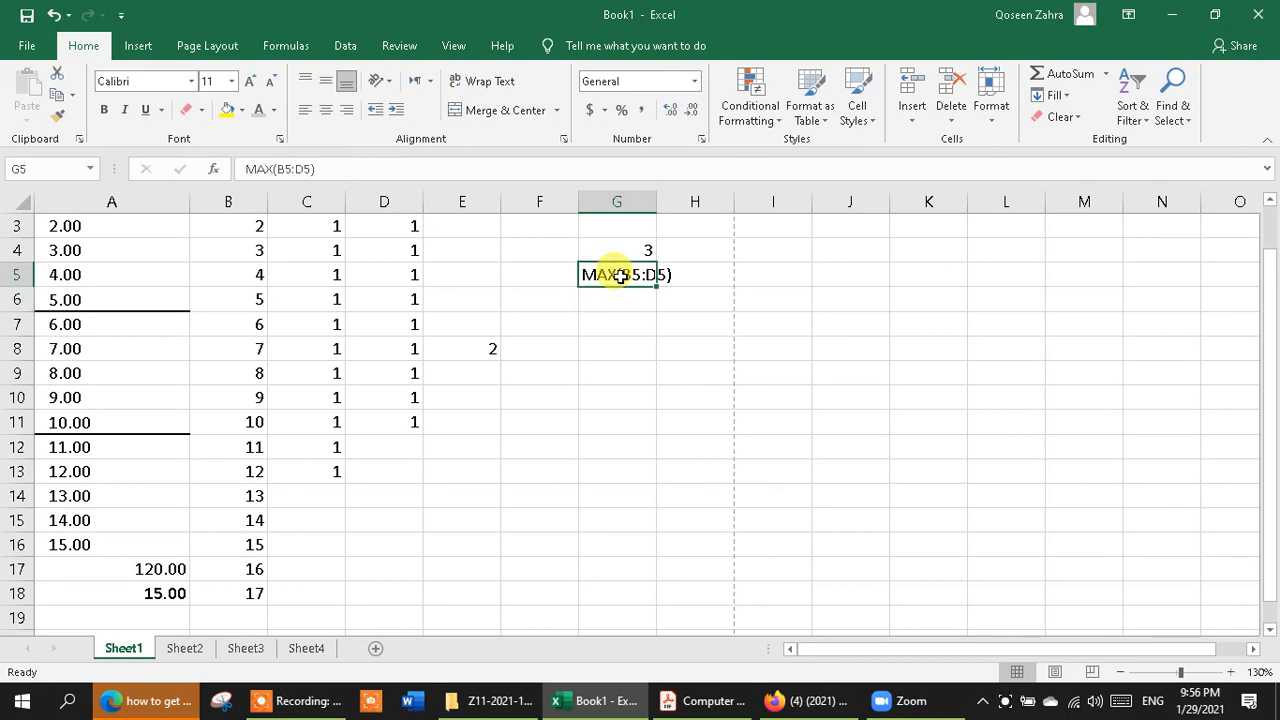
left_click(252, 166)
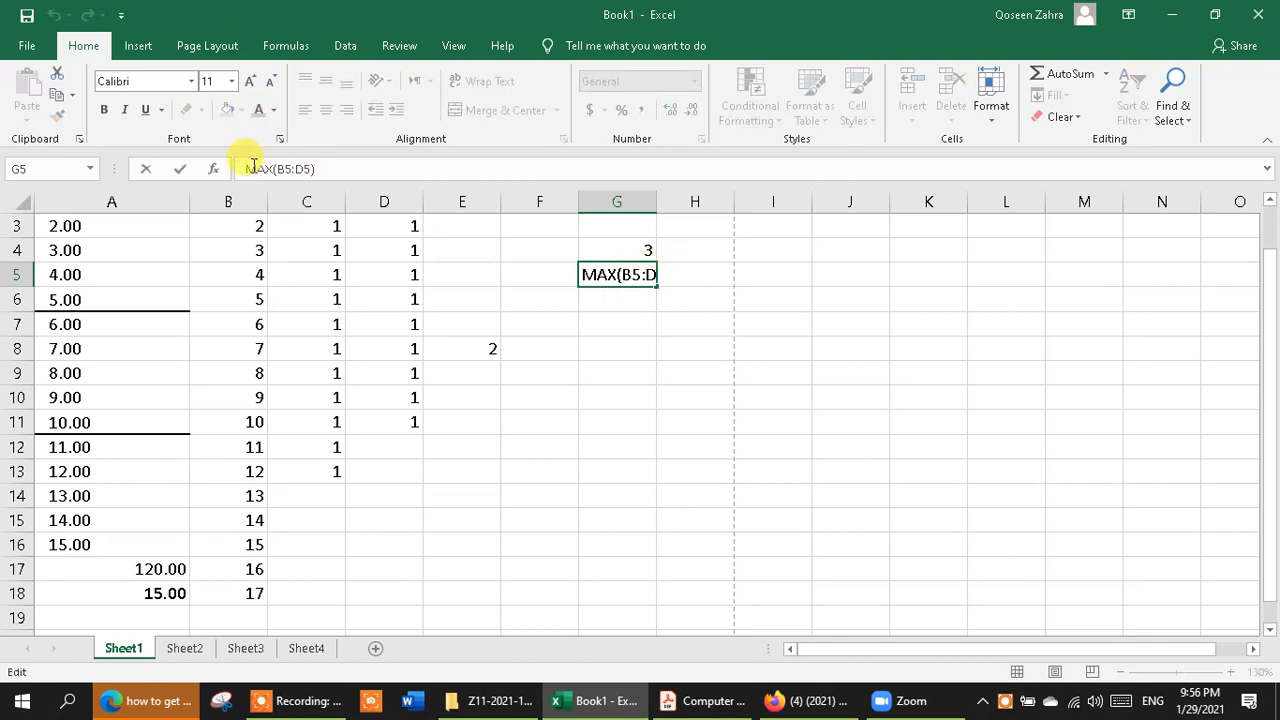
type("=")
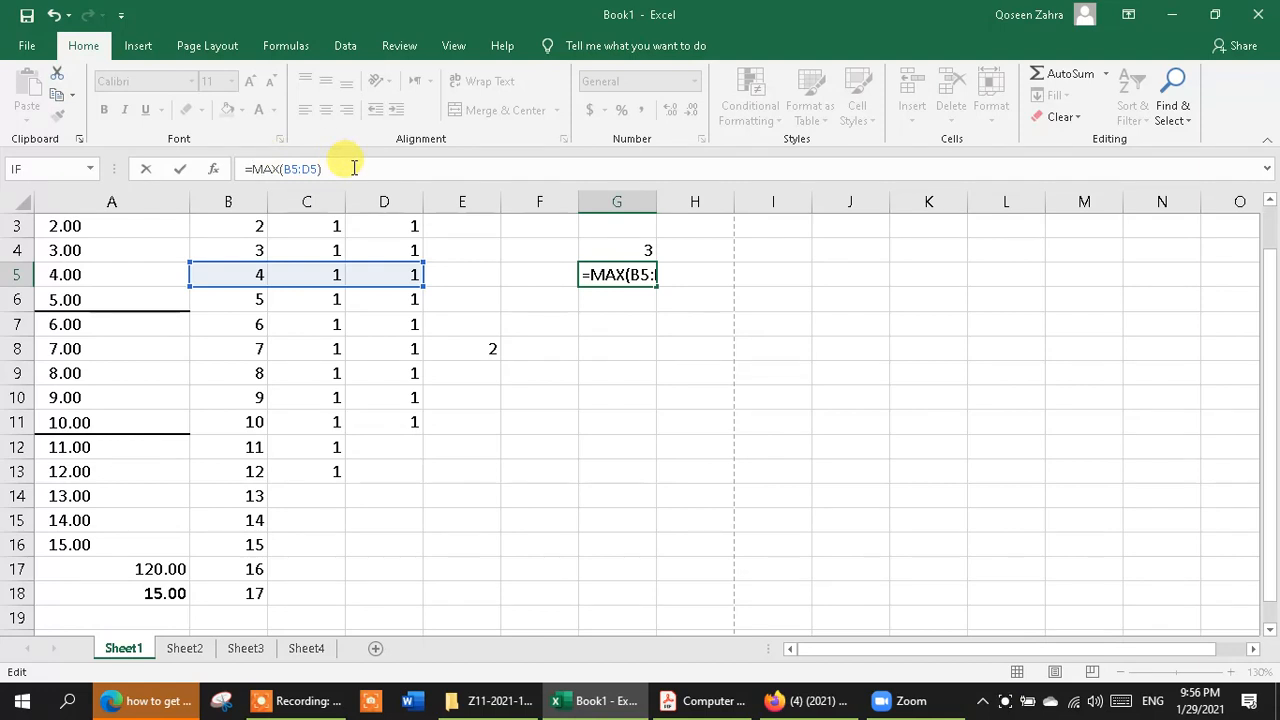
key("Return")
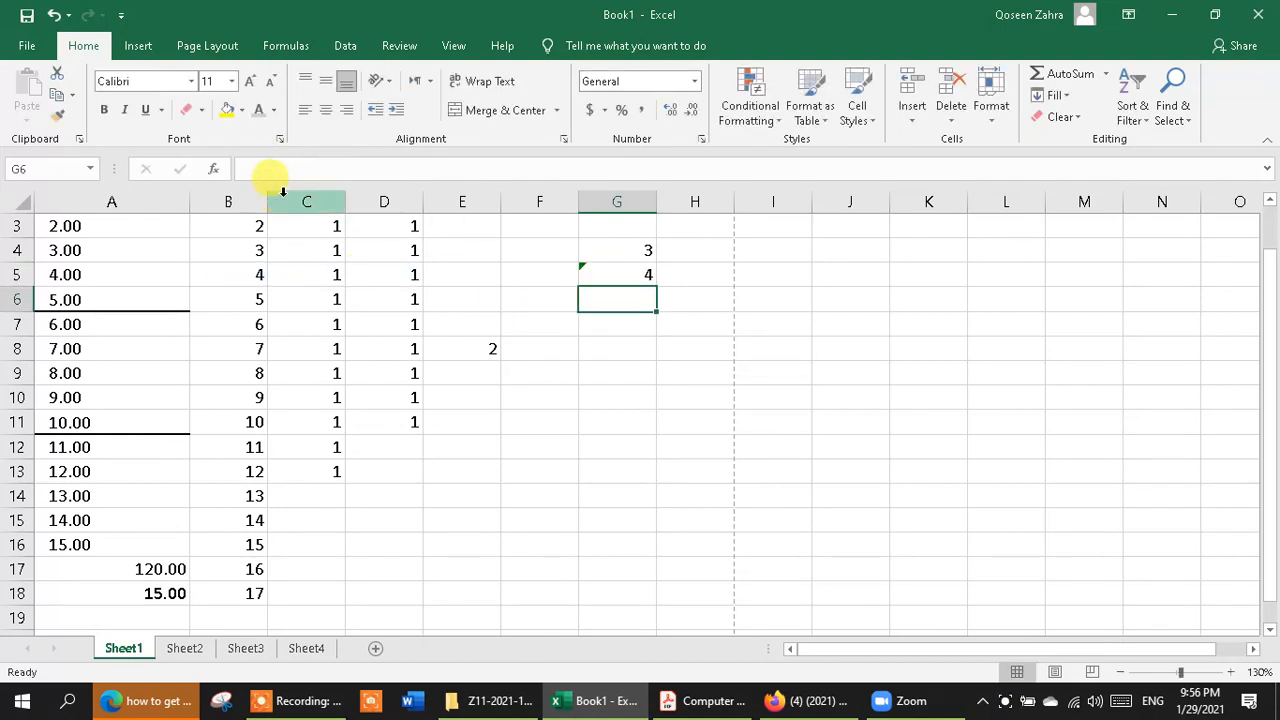
Change the function in cell G5 from MAX to MIN, keeping the range B5:D5.
left_click(620, 272)
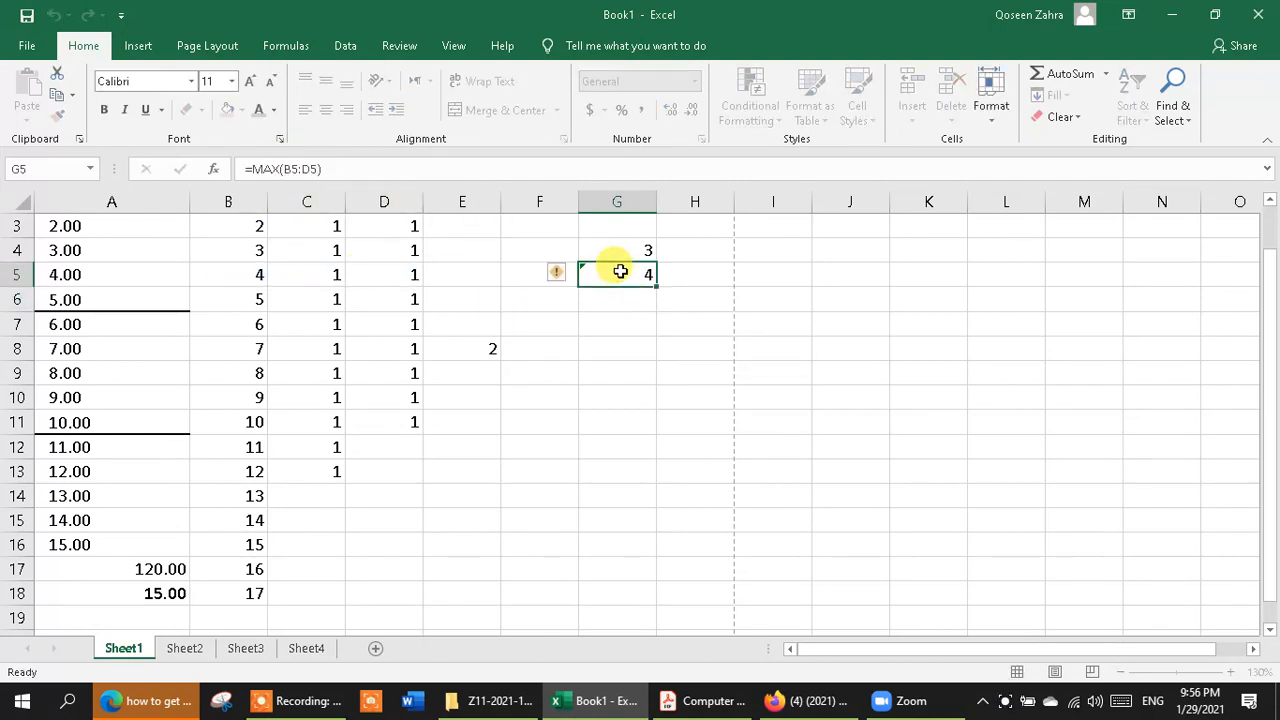
left_click(279, 168)
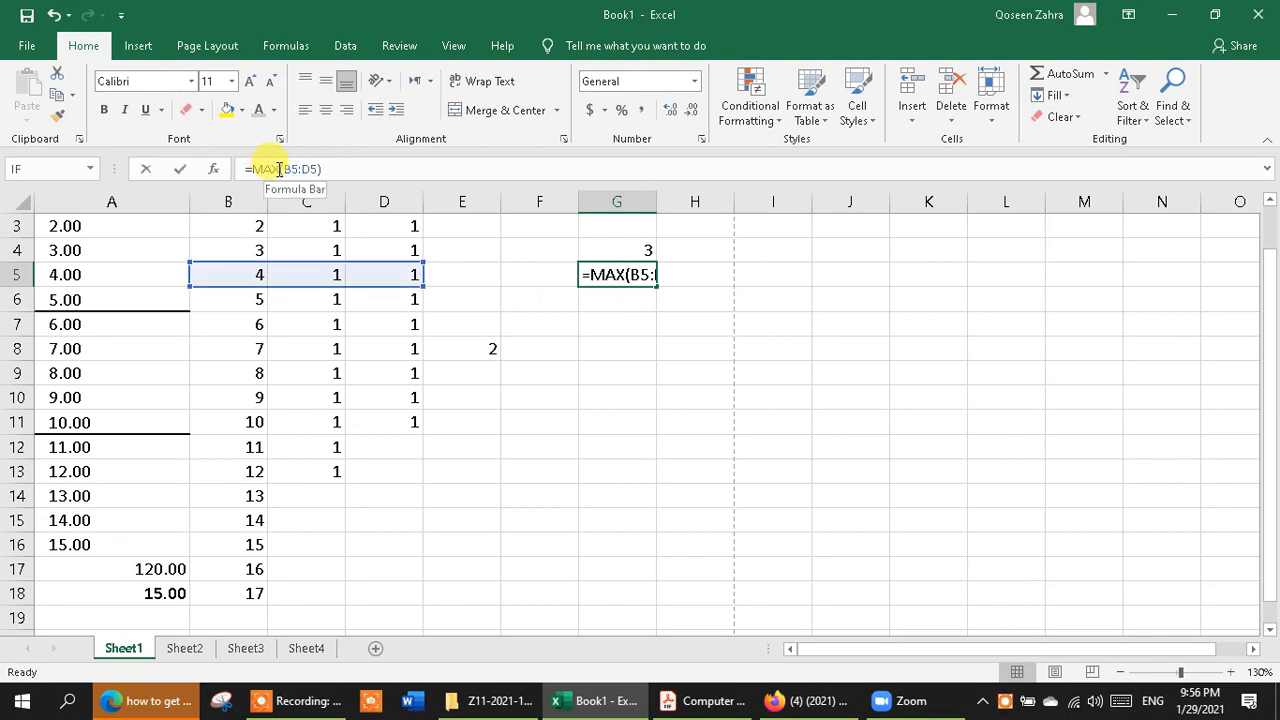
double_click(279, 168)
type("MIN")
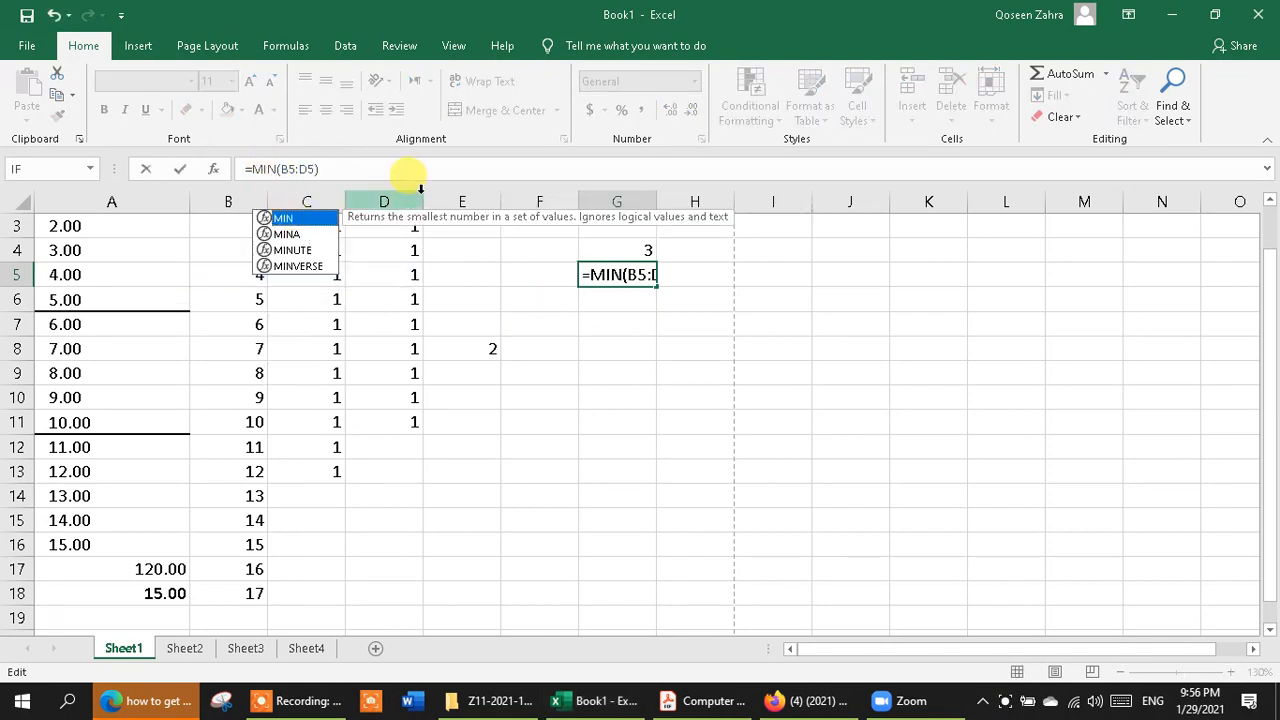
key("Return")
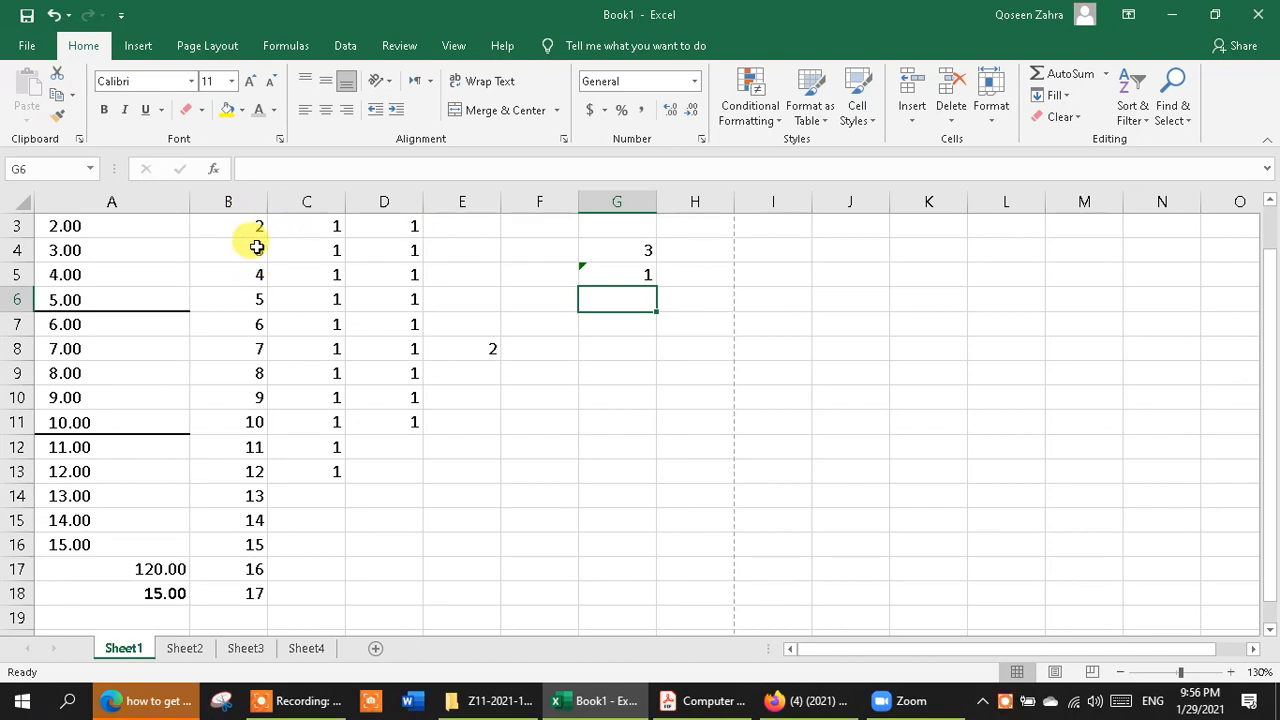
Set cell C5 to 4 and cell C4 to 5.
double_click(336, 276)
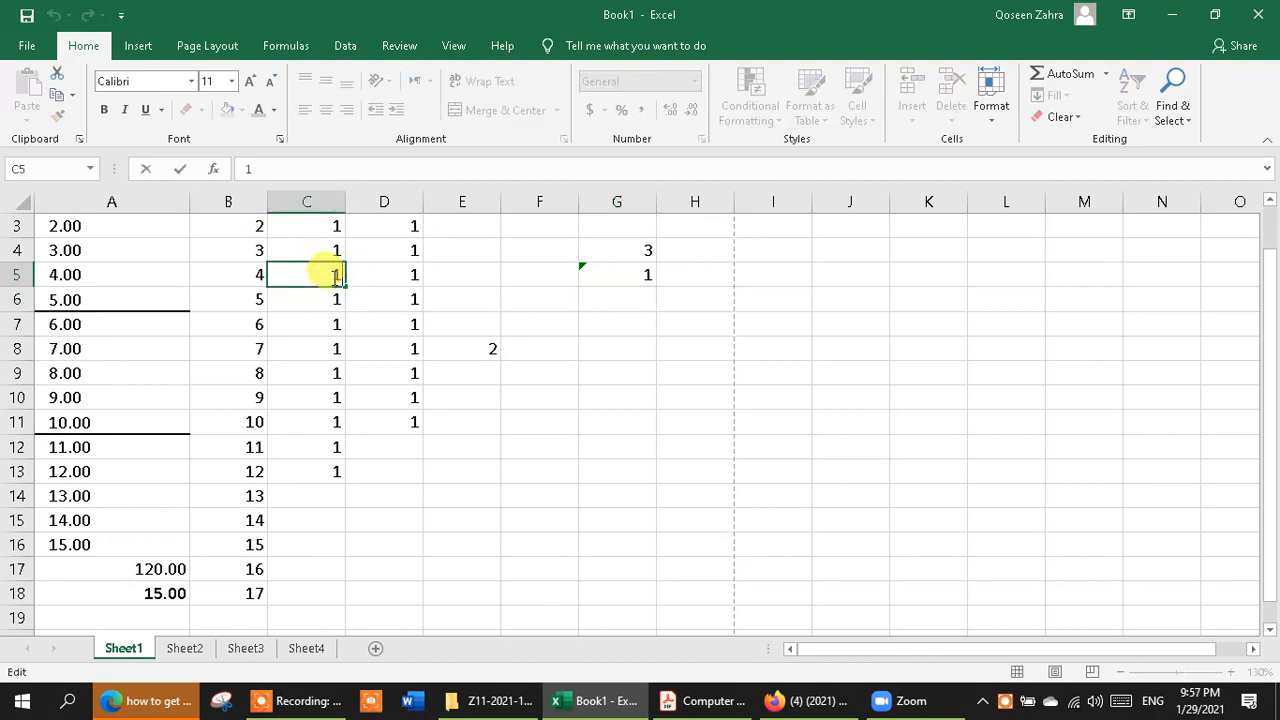
type("4")
key("BackSpace")
key("BackSpace")
type("4")
double_click(336, 250)
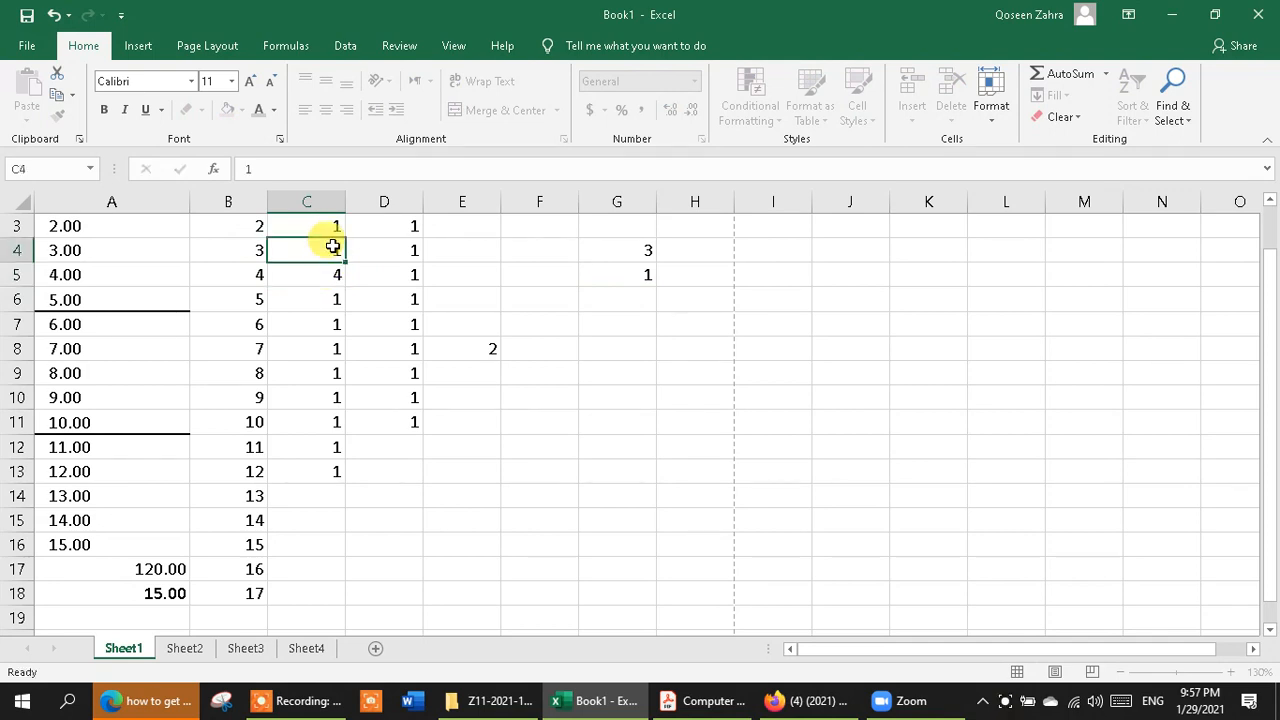
key("BackSpace")
type("5")
Set cell C7 to 8 and cell C9 to 9.
double_click(327, 326)
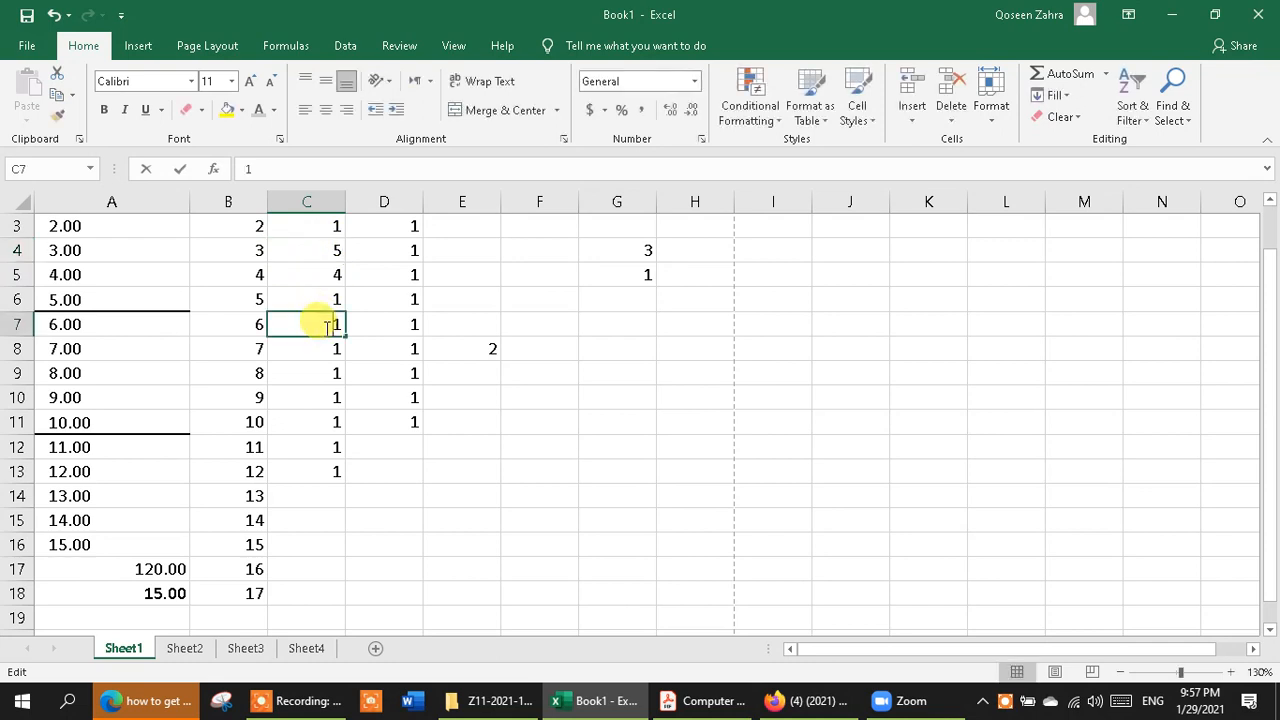
key("BackSpace")
type("8")
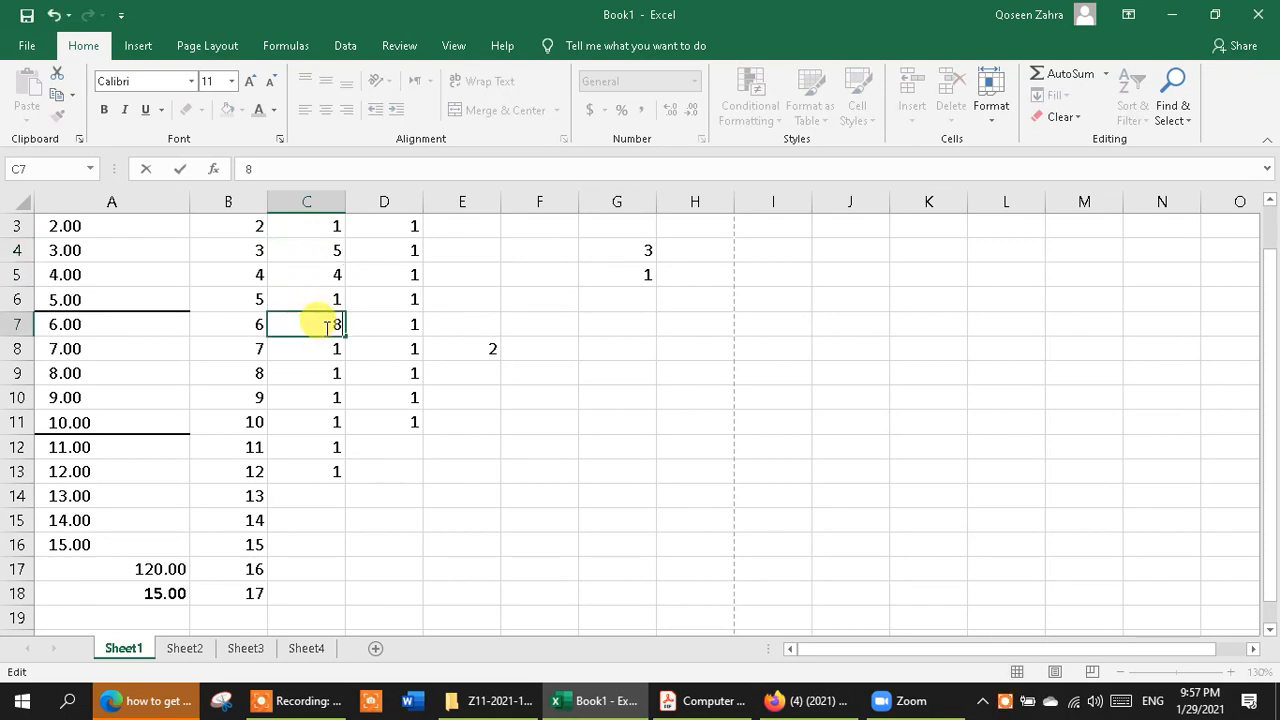
double_click(337, 372)
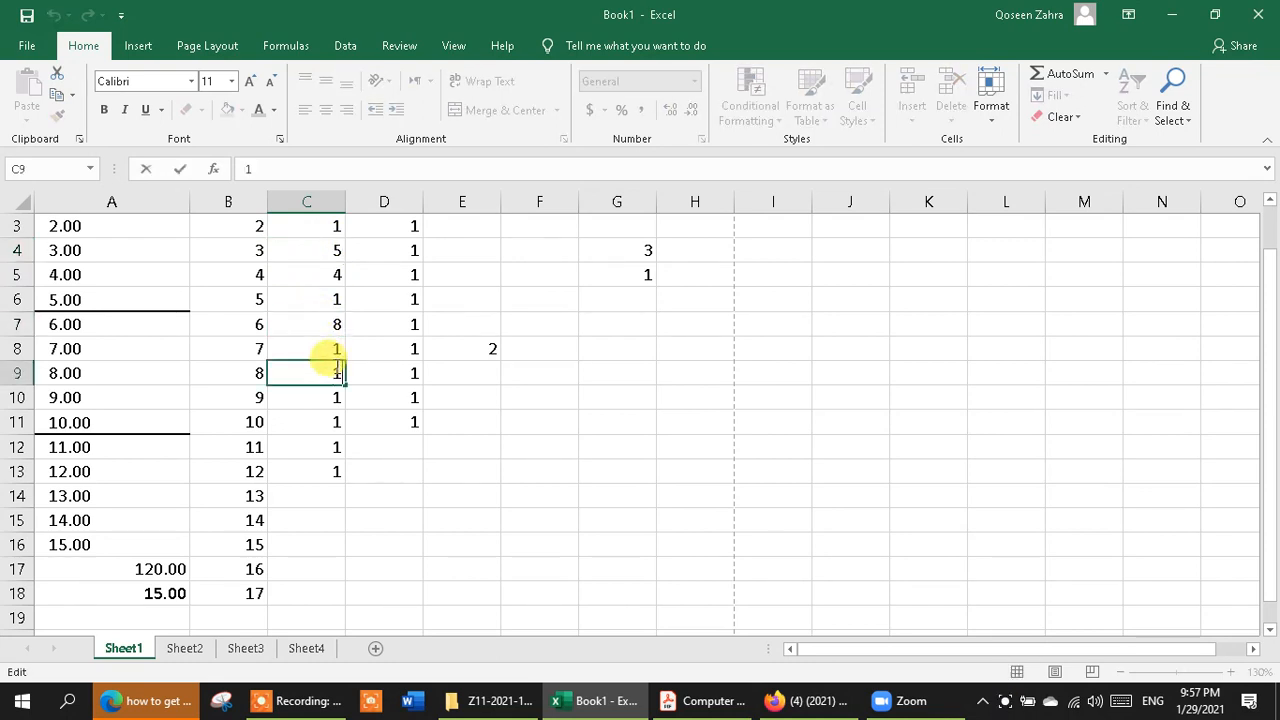
key("BackSpace")
type("9")
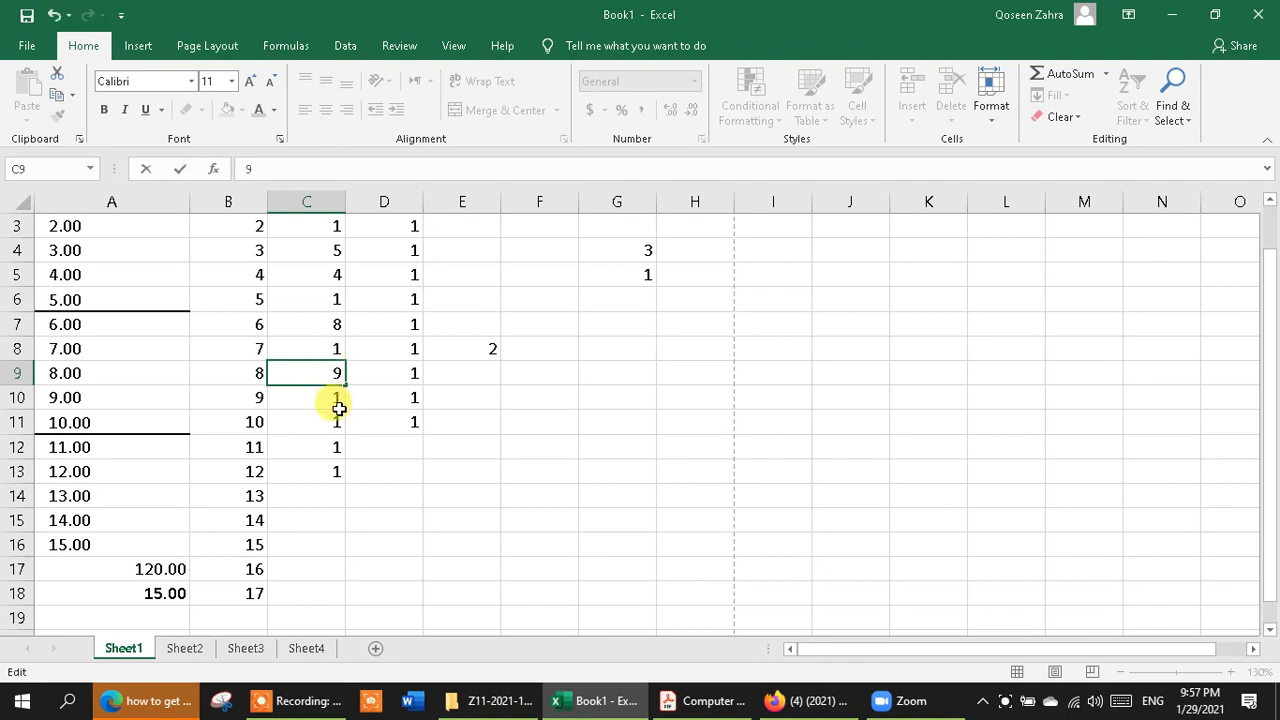
key("Return")
key("ctrl+Down")
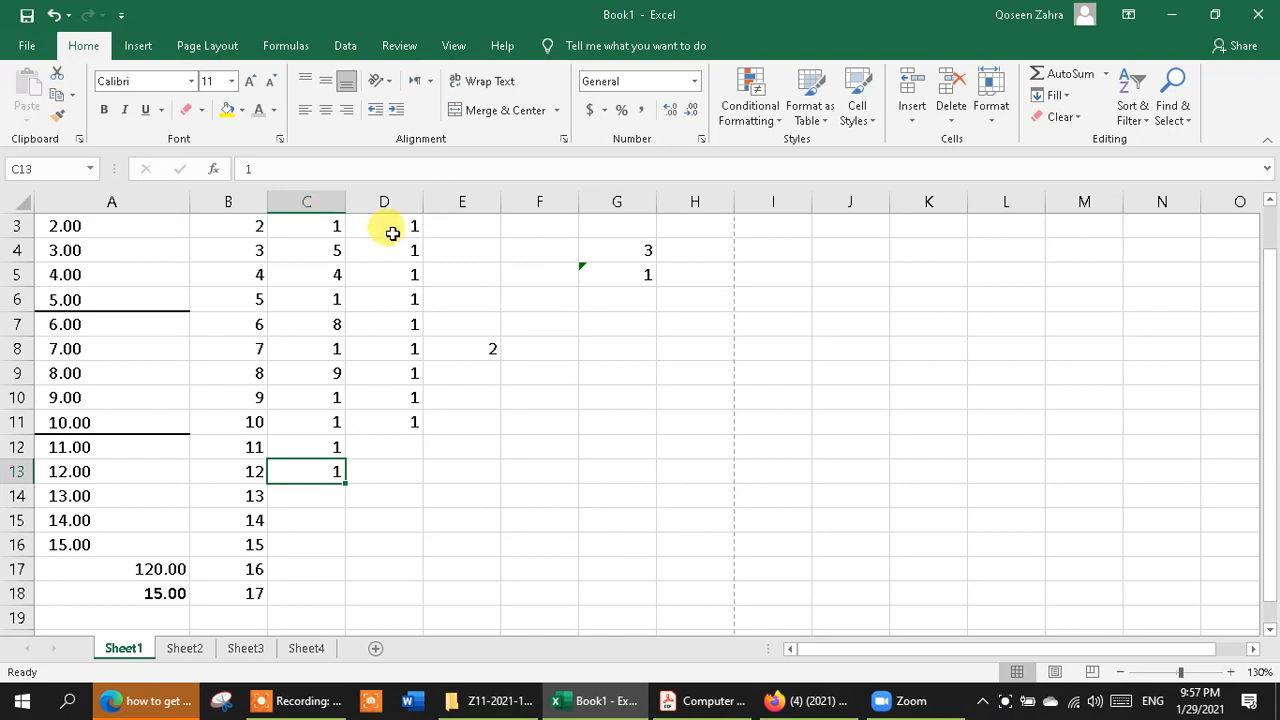
Replace the value in cell B7 with the formula =SQRT(B7), dismiss the circular reference warning and reselect the cell.
left_click(567, 326)
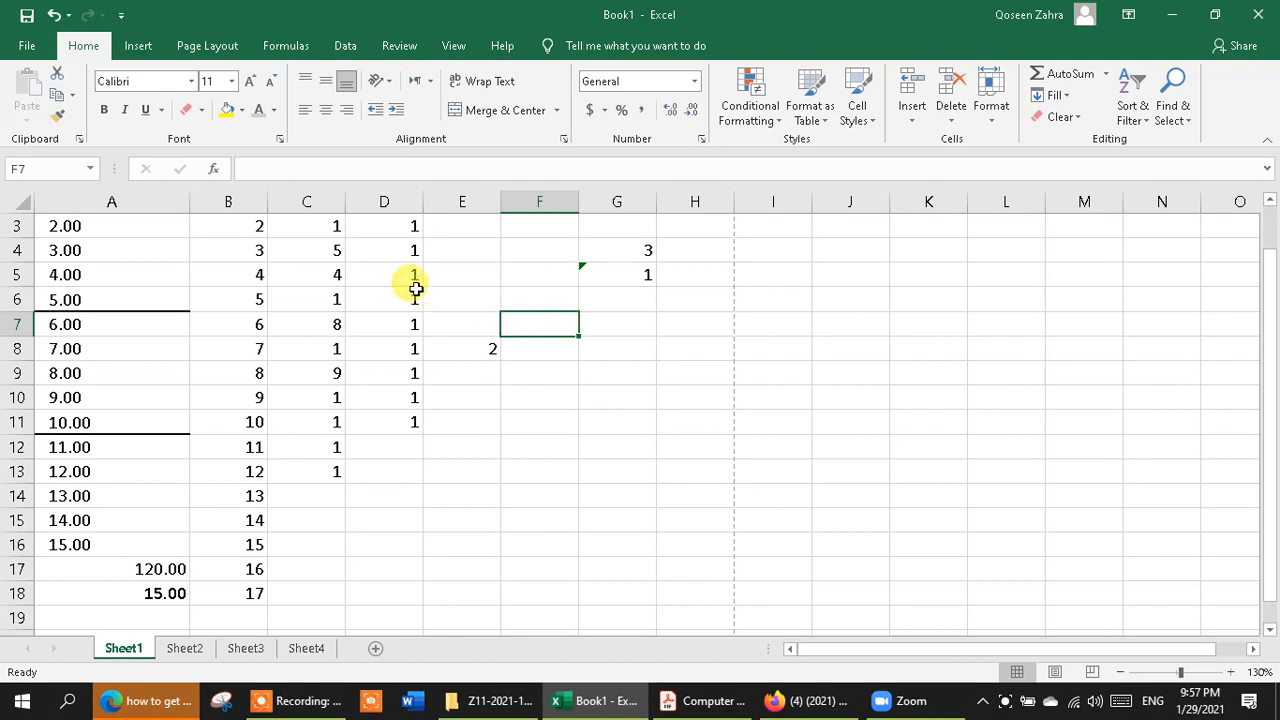
left_click(322, 277)
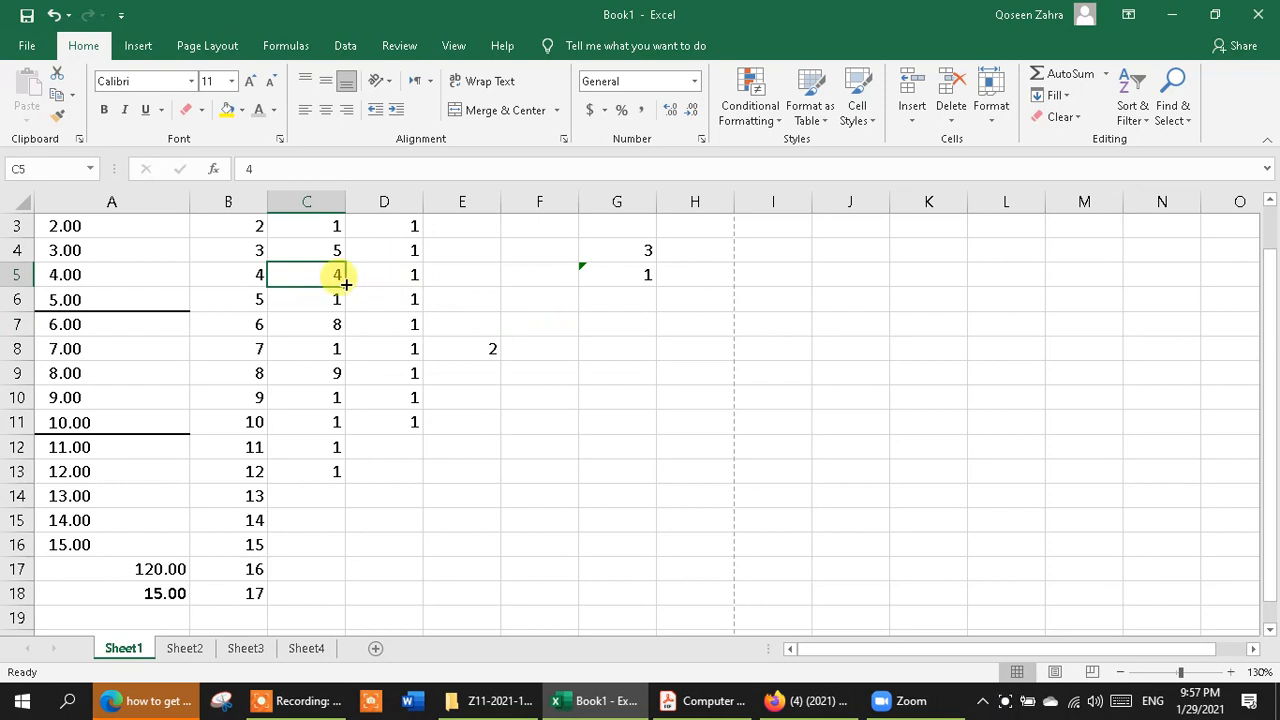
left_click(242, 323)
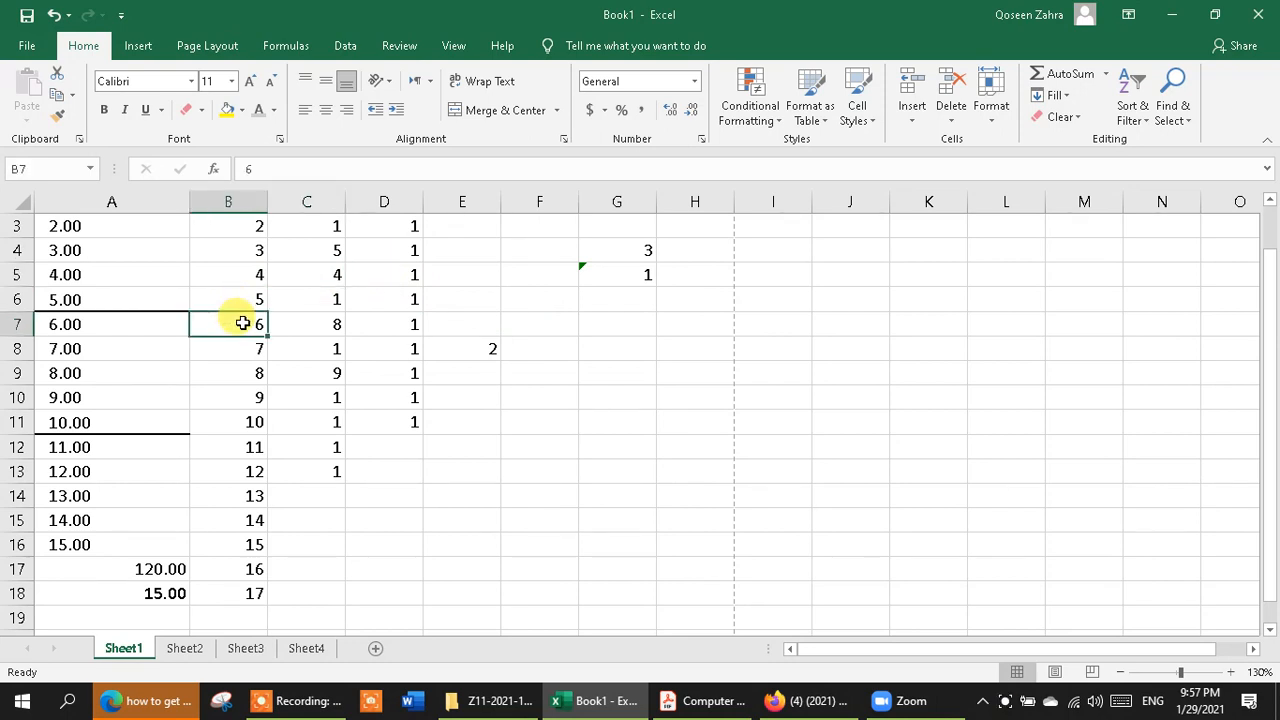
left_click(260, 167)
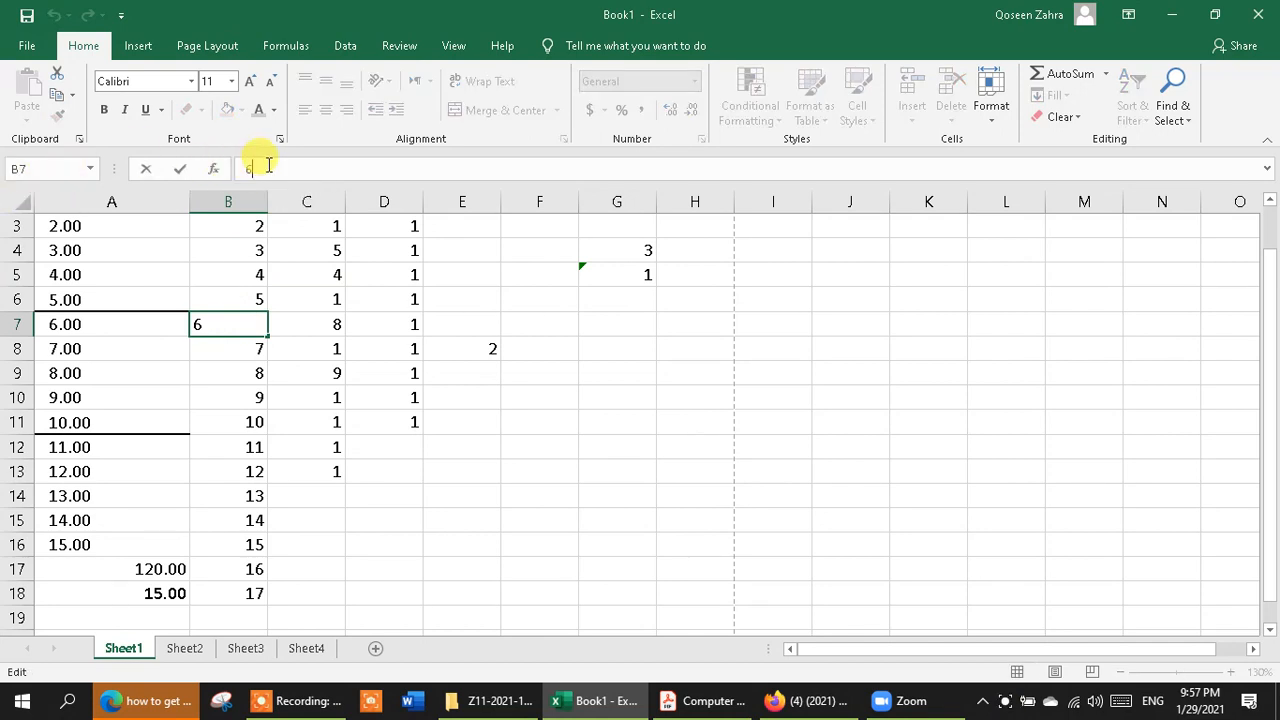
key("BackSpace")
type("=")
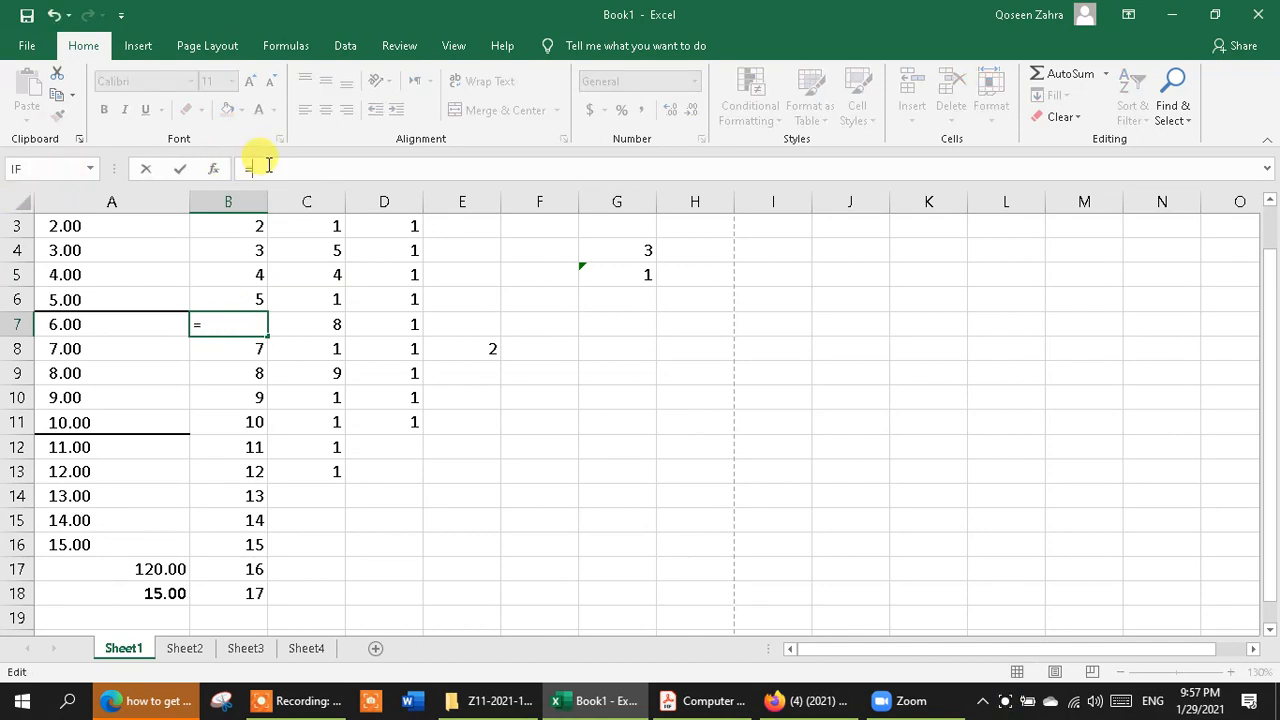
type("SQRT")
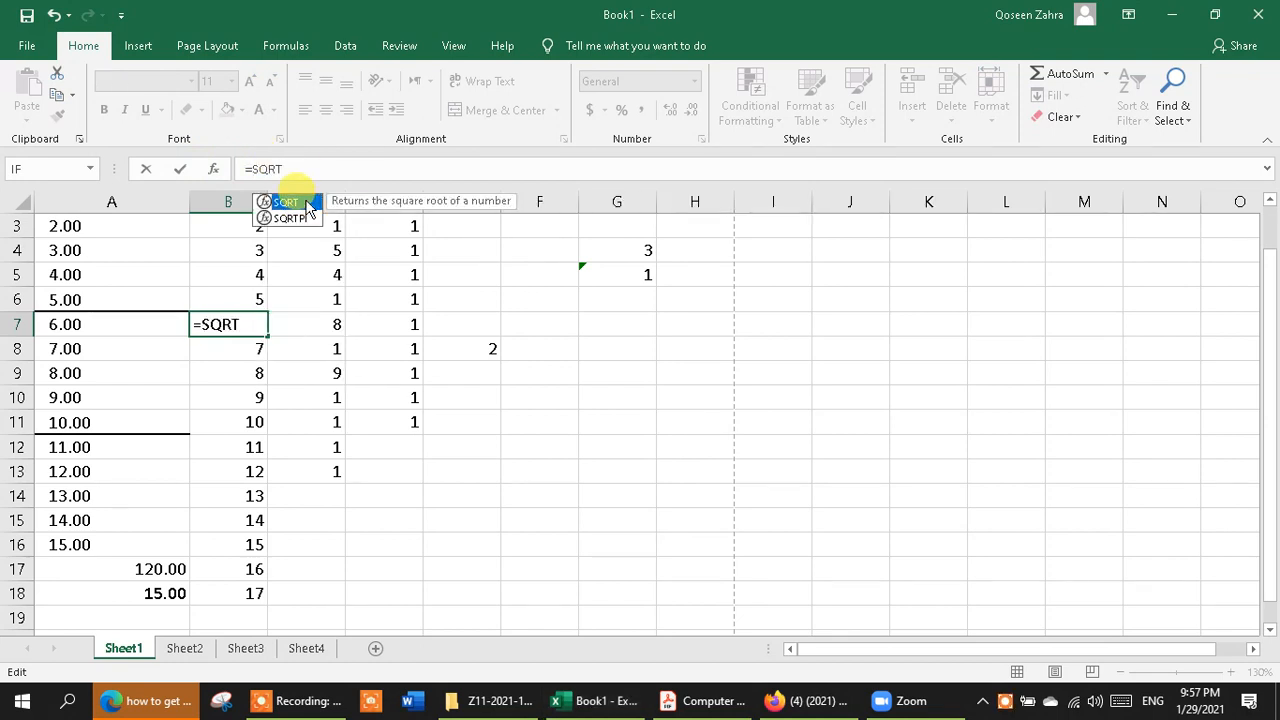
double_click(306, 206)
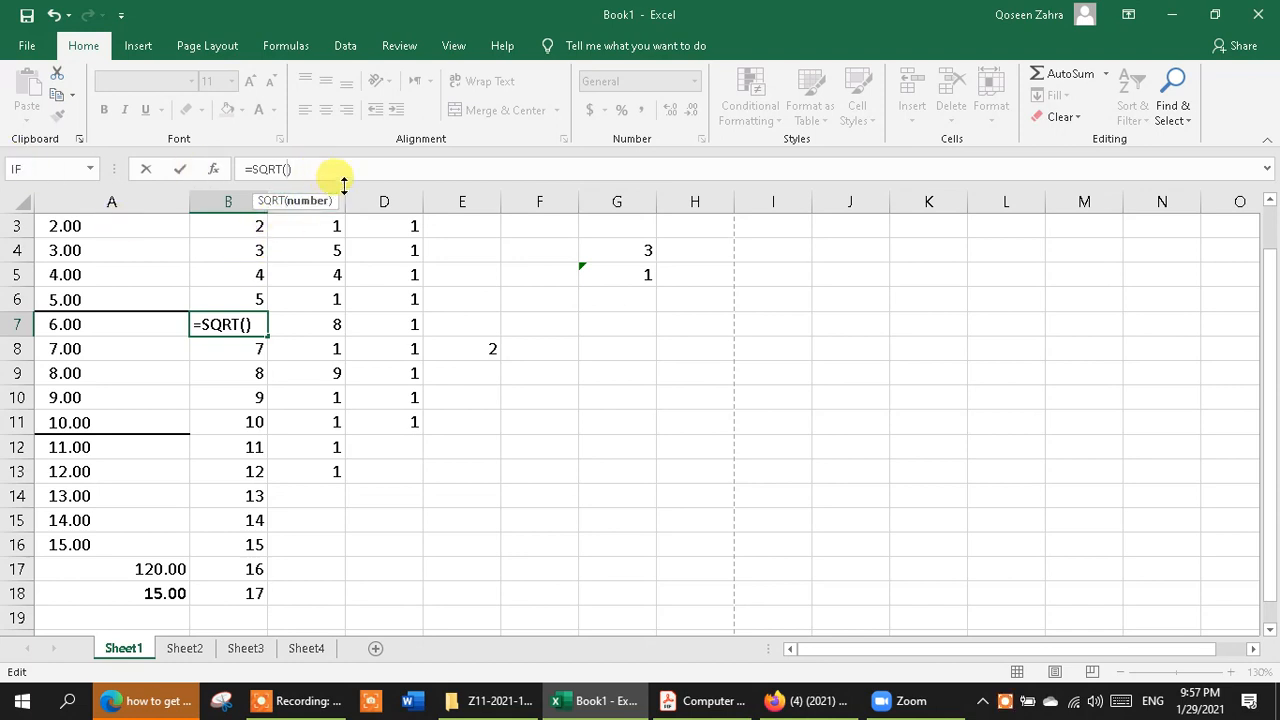
type("B")
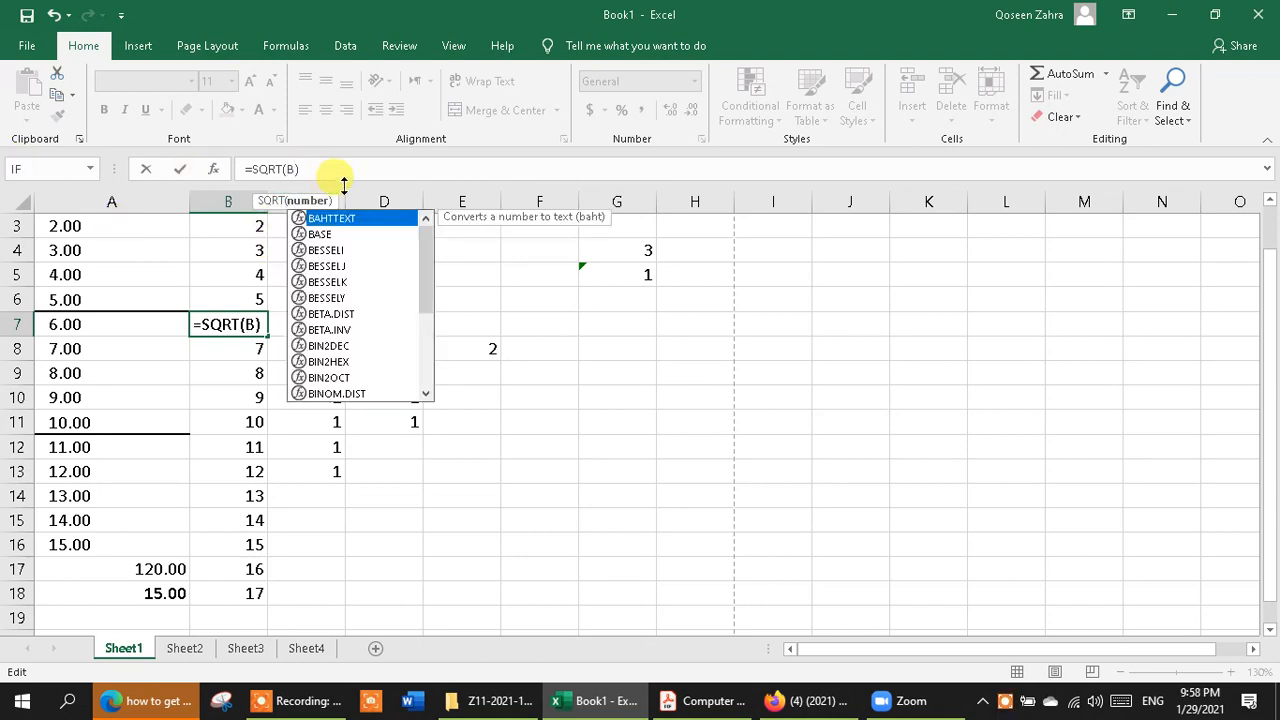
type("7")
key("ctrl+Return")
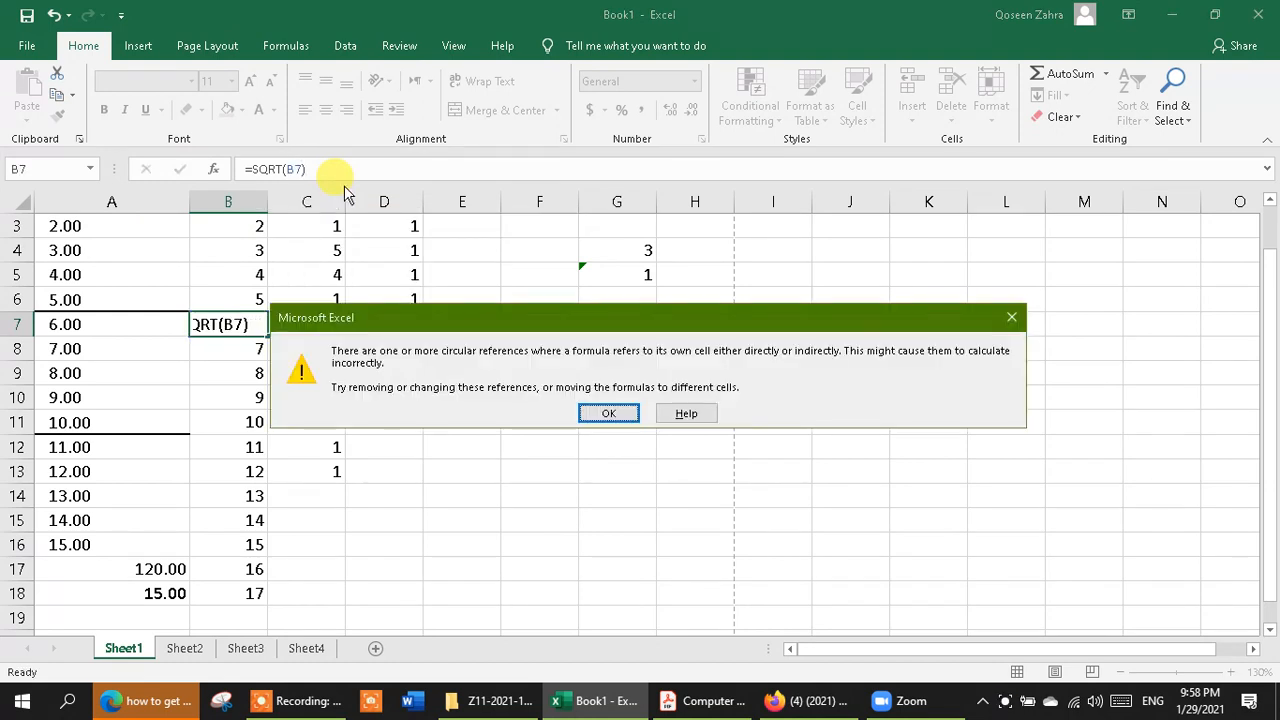
left_click(607, 412)
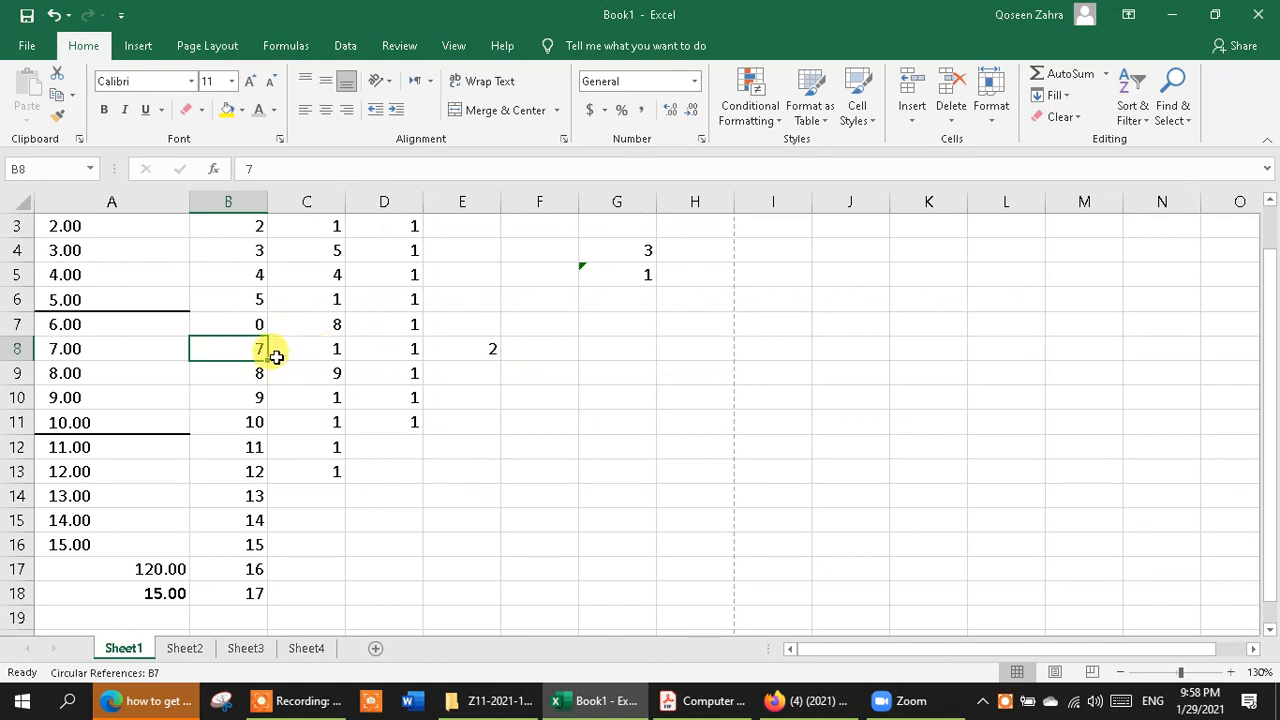
left_click(294, 166)
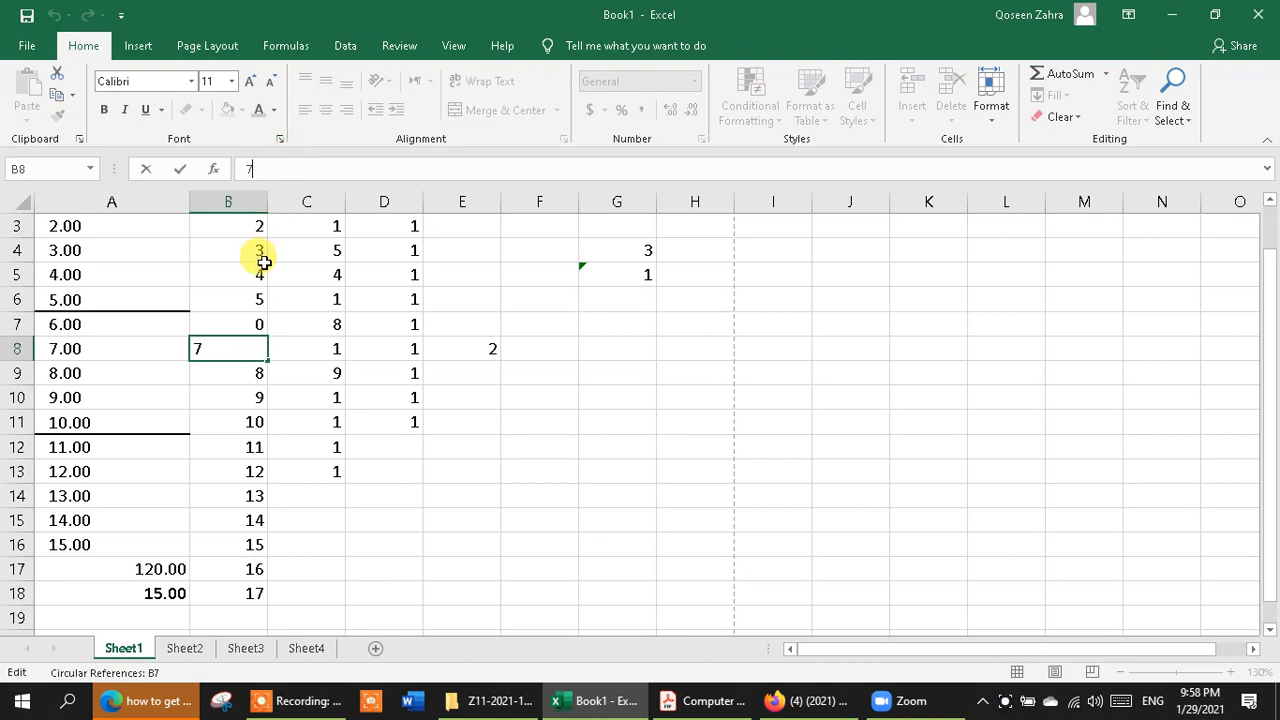
left_click(252, 321)
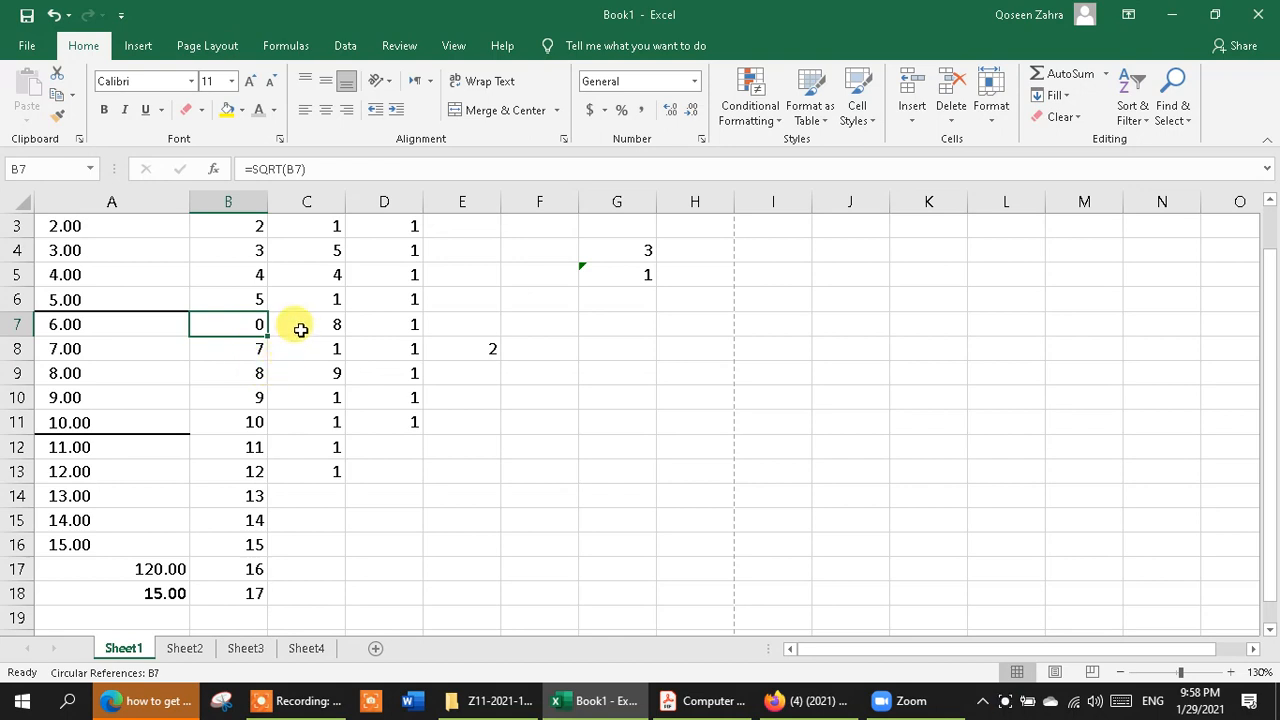
Enter the formula =TODAY() in cell G7 to insert the current date.
left_click(597, 322)
left_click(293, 168)
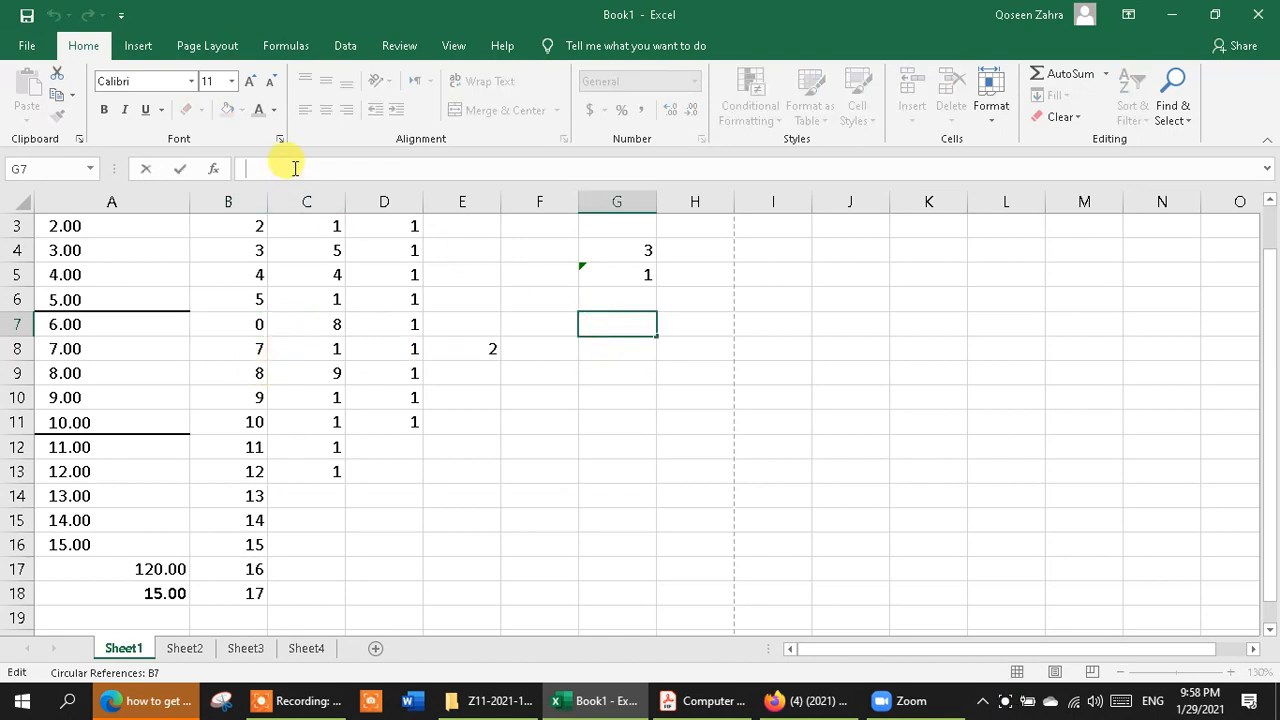
type("=")
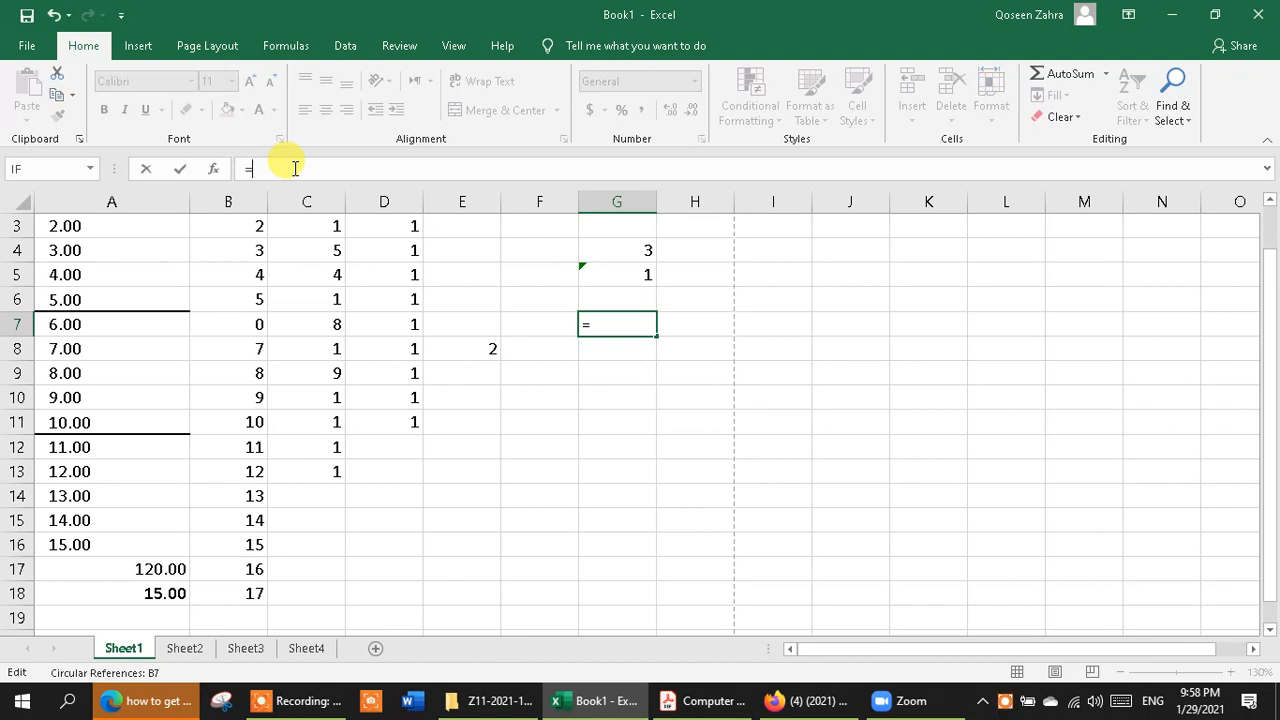
type("TODAY")
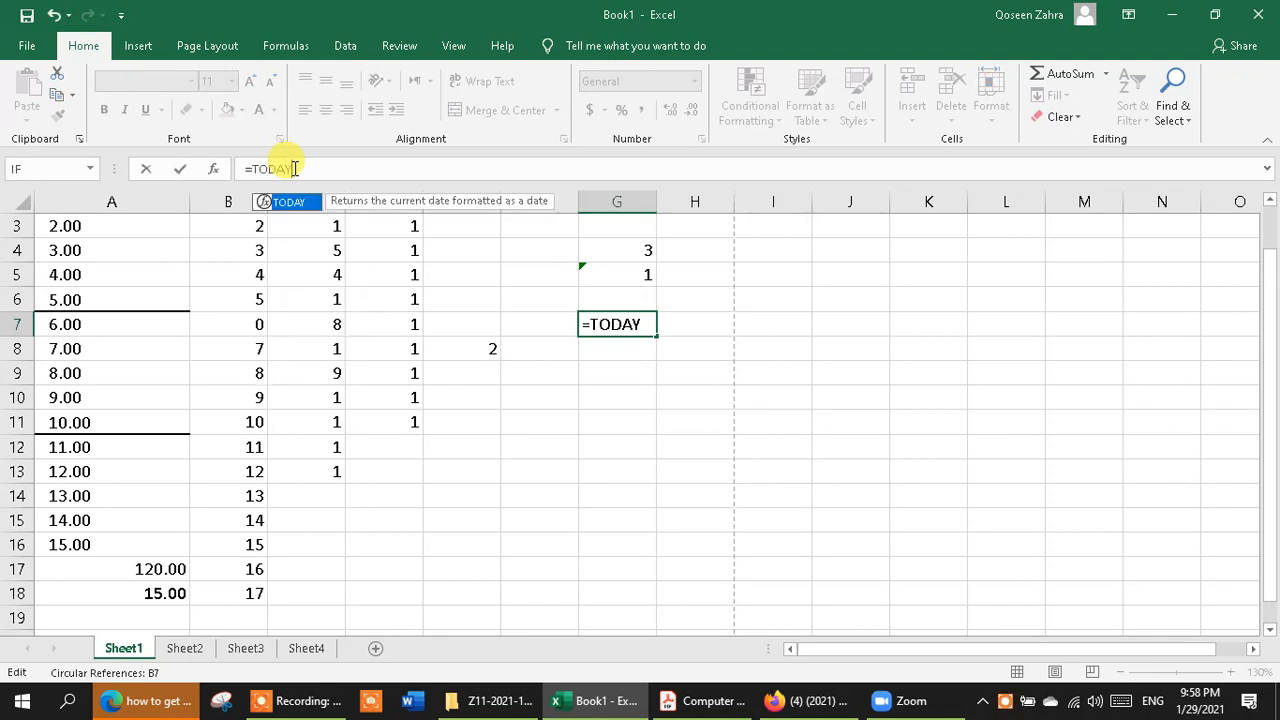
type("()")
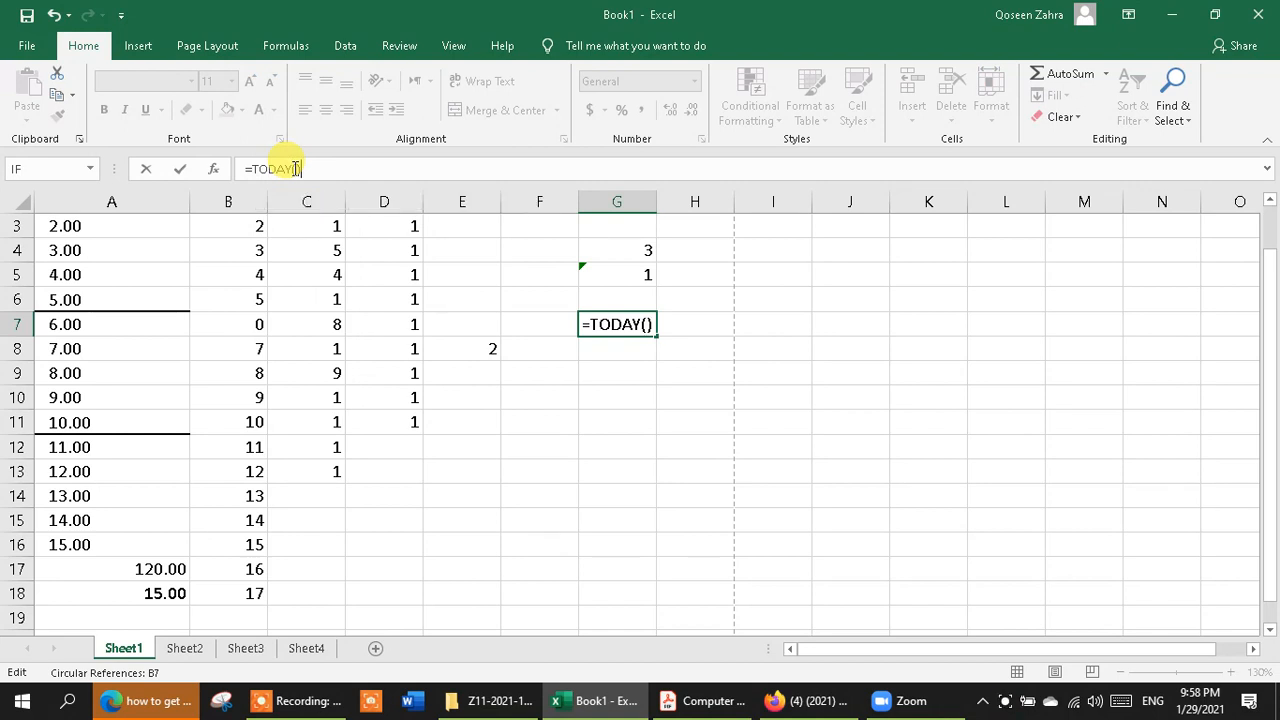
key("Return")
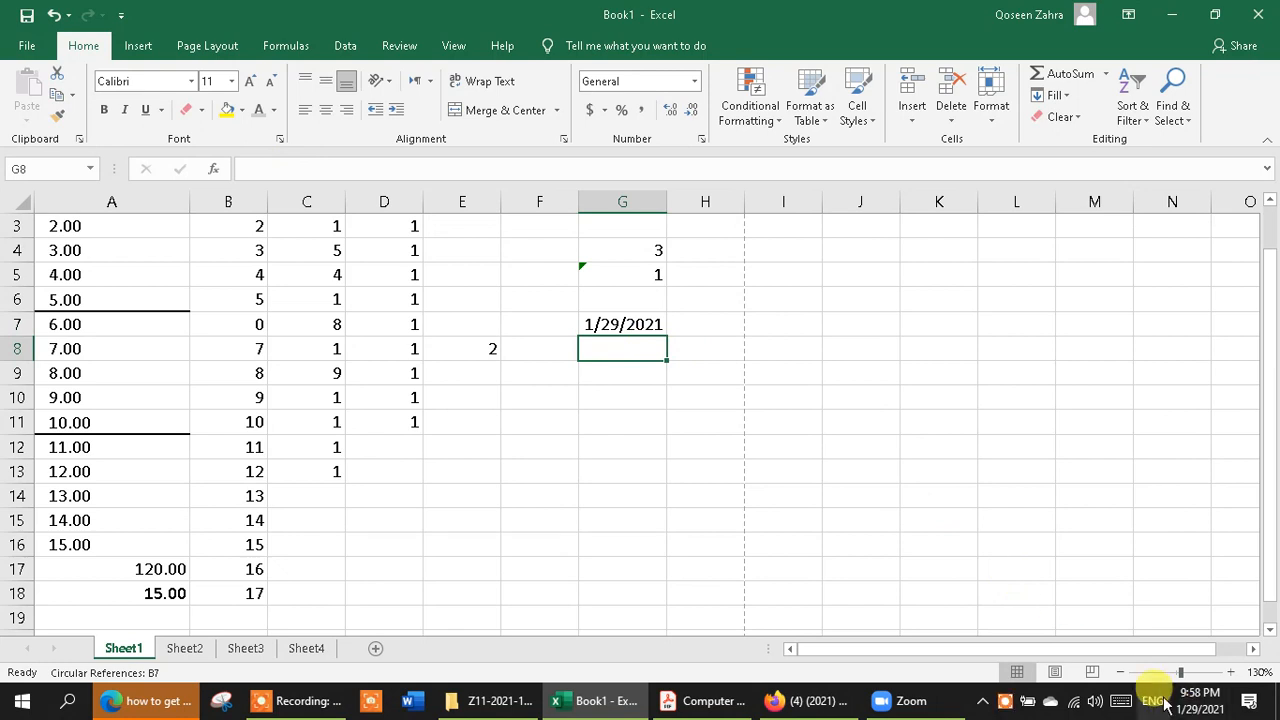
left_click(611, 318)
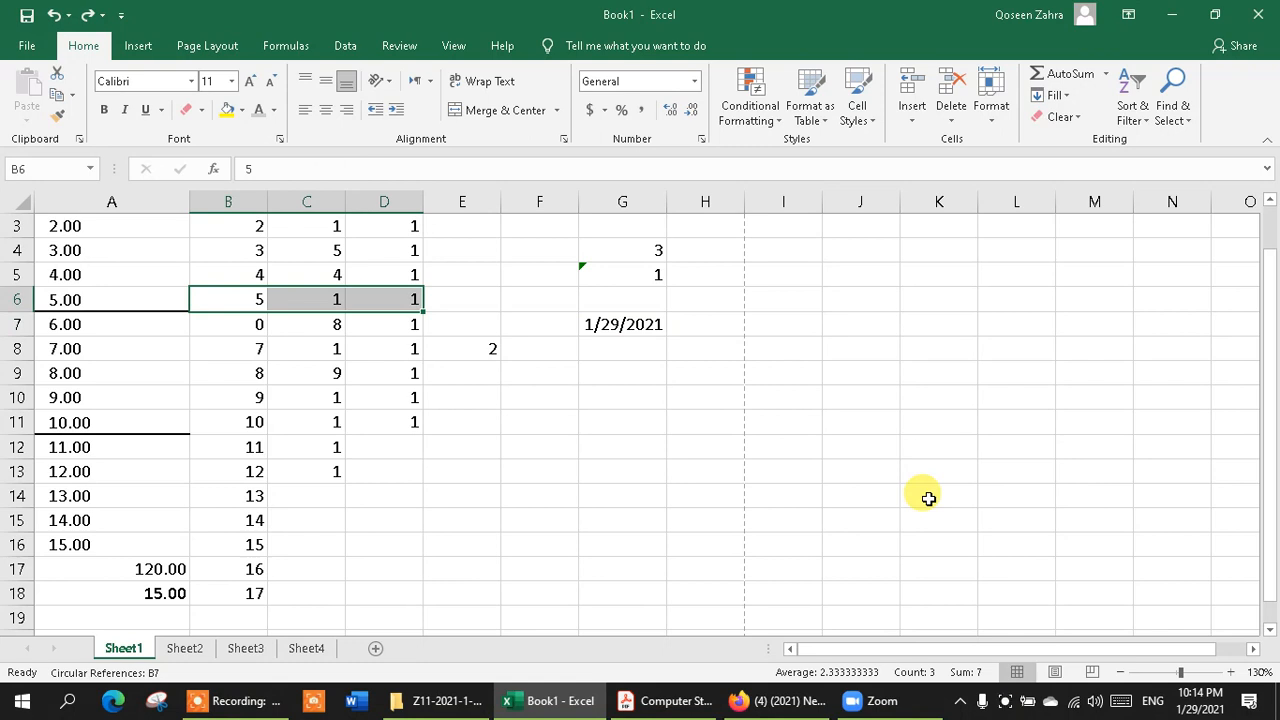
type("1\t1")
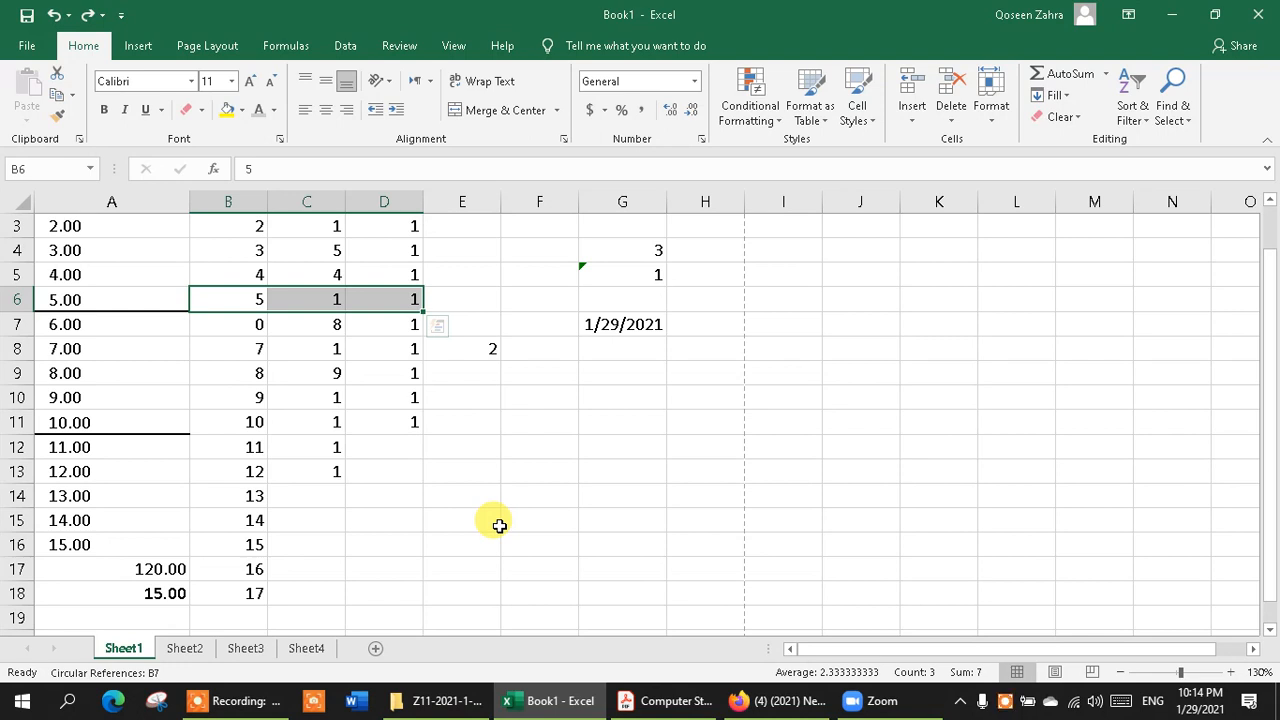
left_click(484, 370)
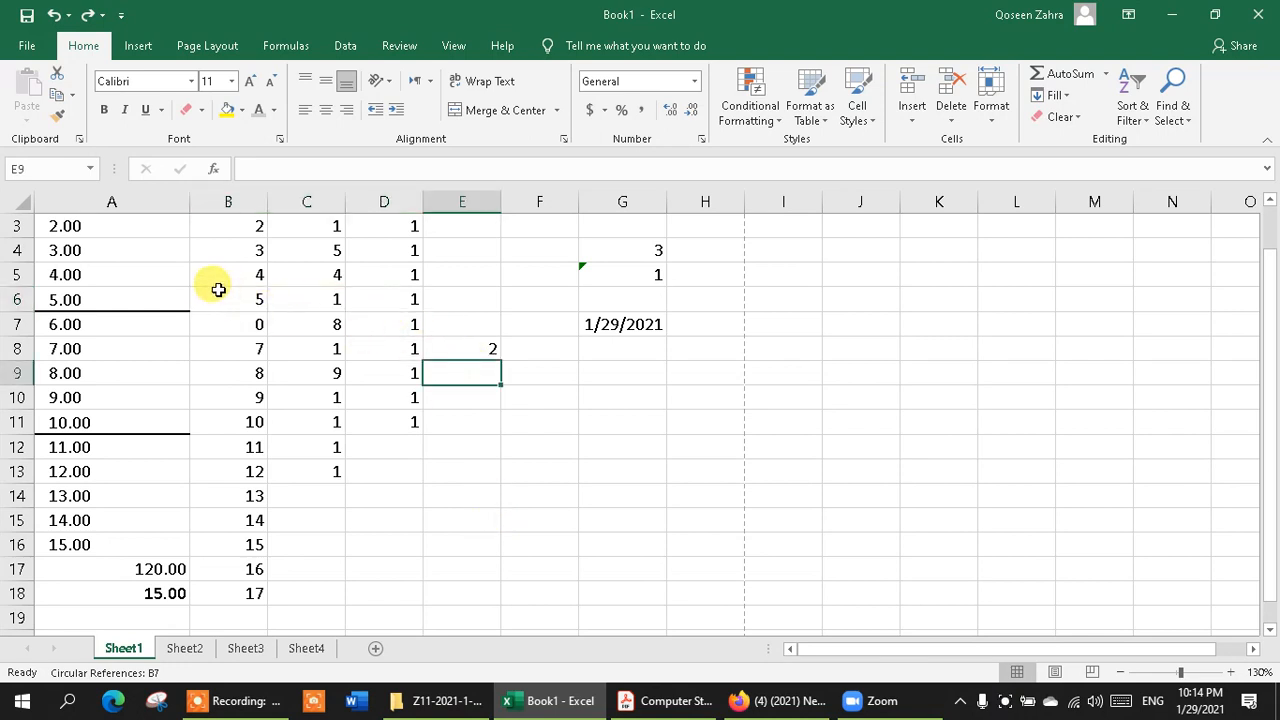
left_click(218, 292)
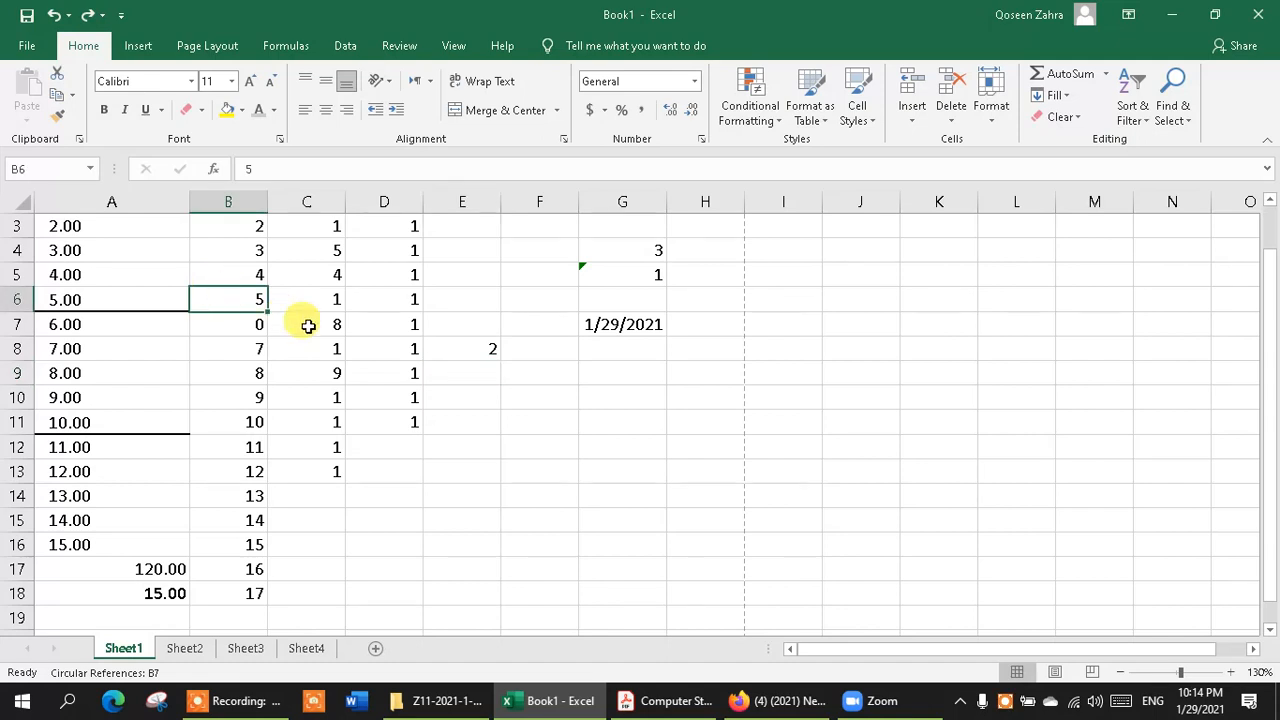
left_click(298, 392)
left_click(654, 508)
Format cells B6:D9 as Number with two decimal places and negative numbers in black parentheses, (1234.10).
left_click_drag(218, 291, 413, 381)
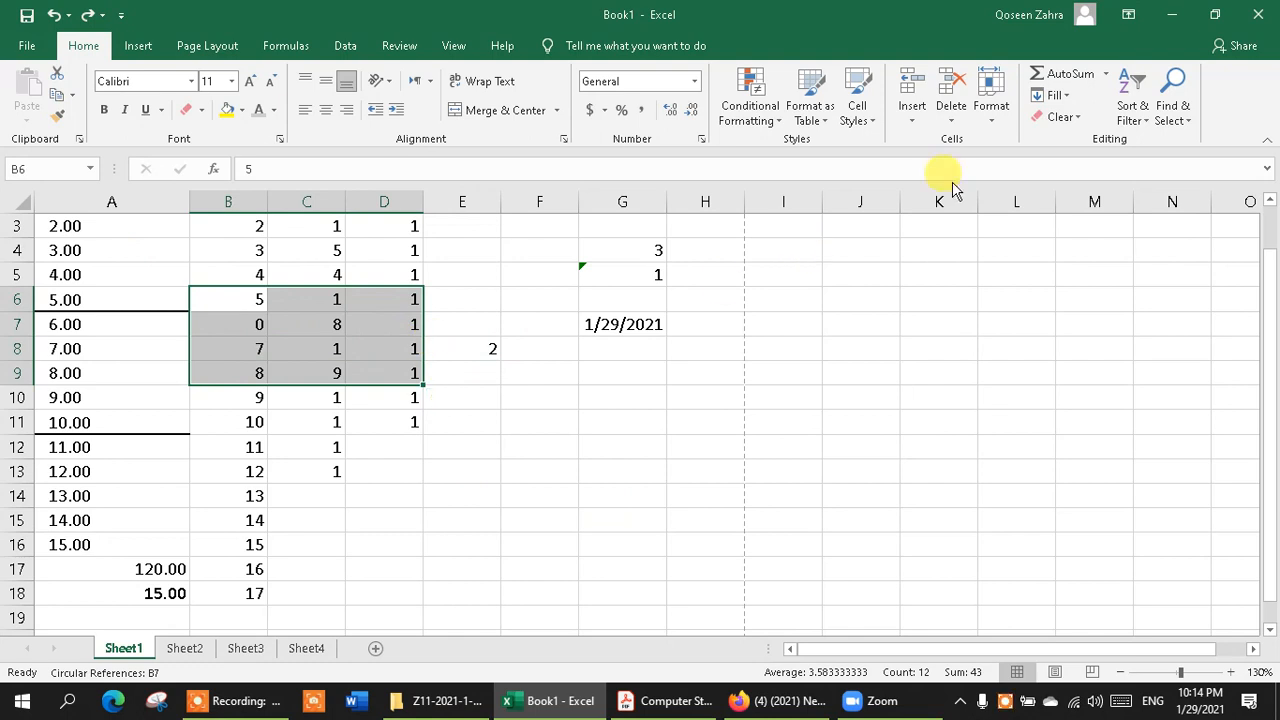
left_click(993, 122)
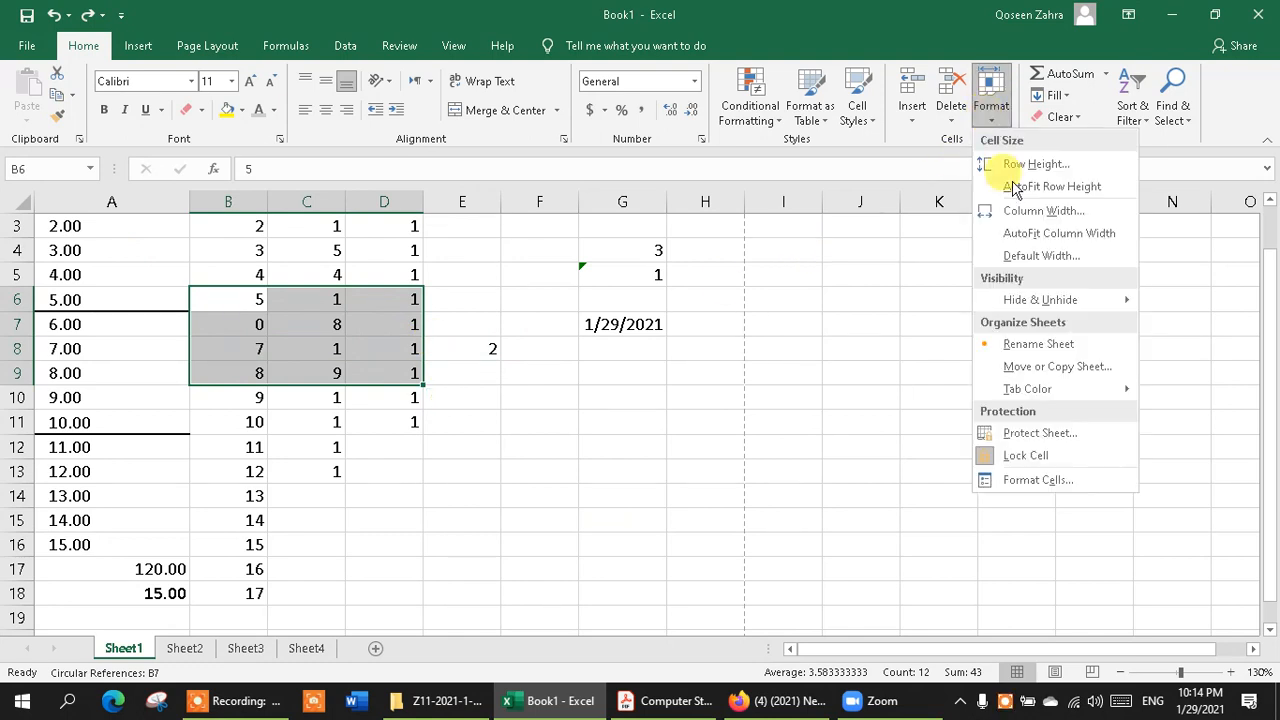
left_click(1017, 484)
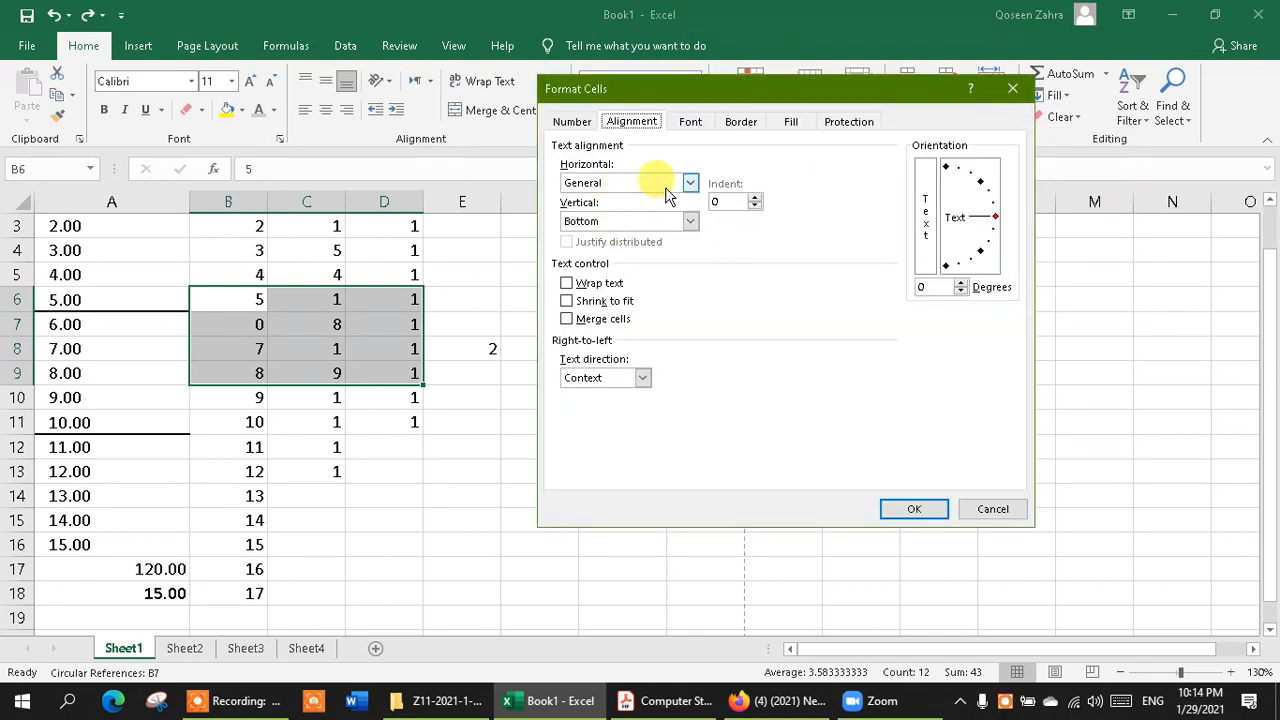
left_click(573, 125)
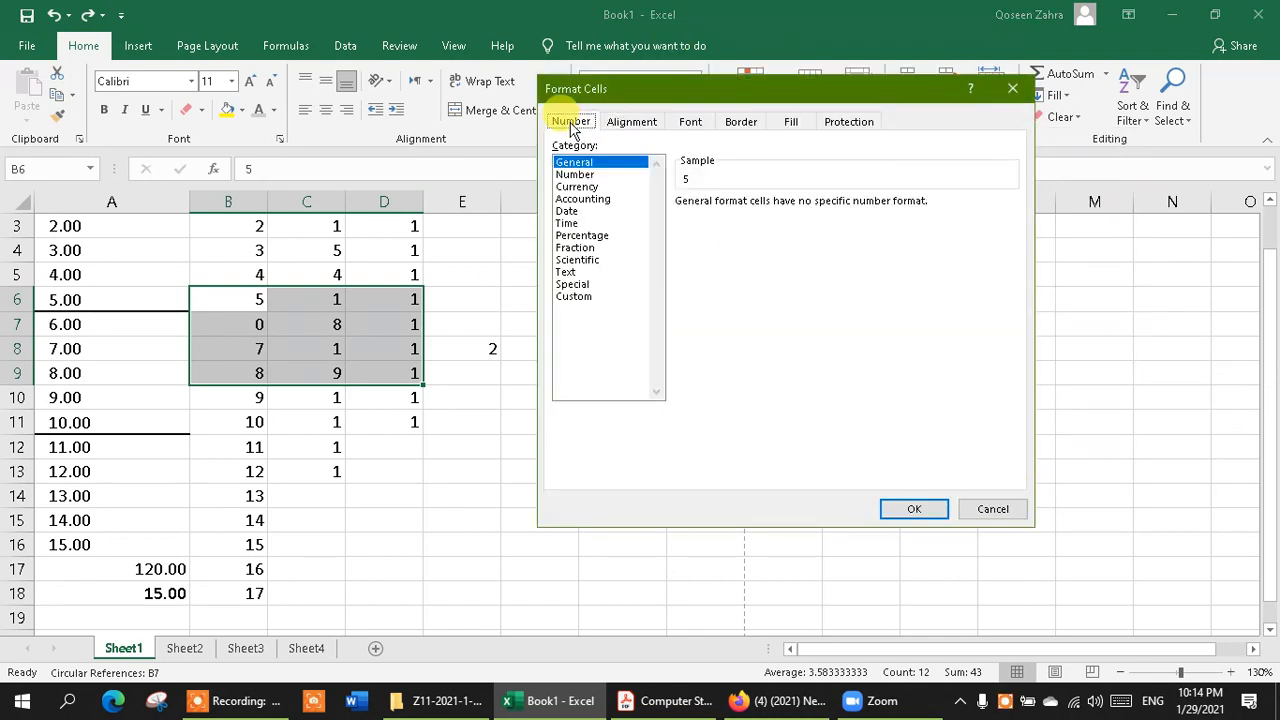
left_click(586, 175)
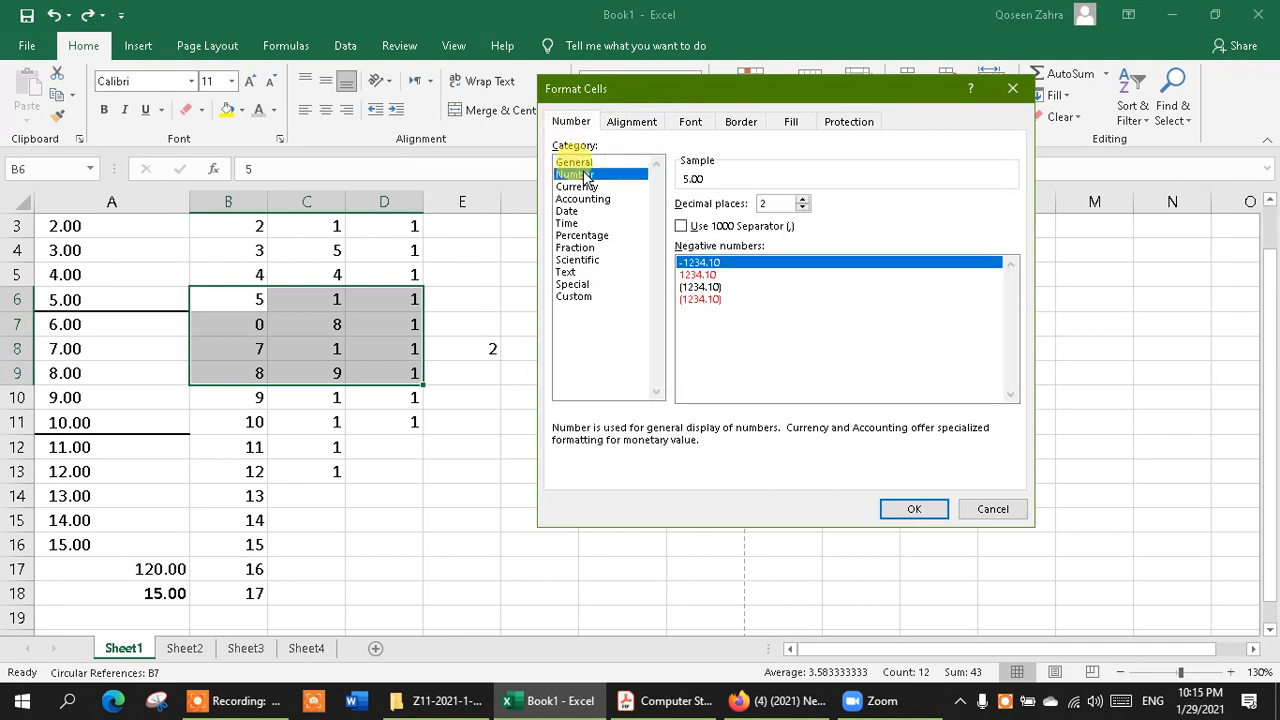
left_click(688, 274)
left_click(706, 299)
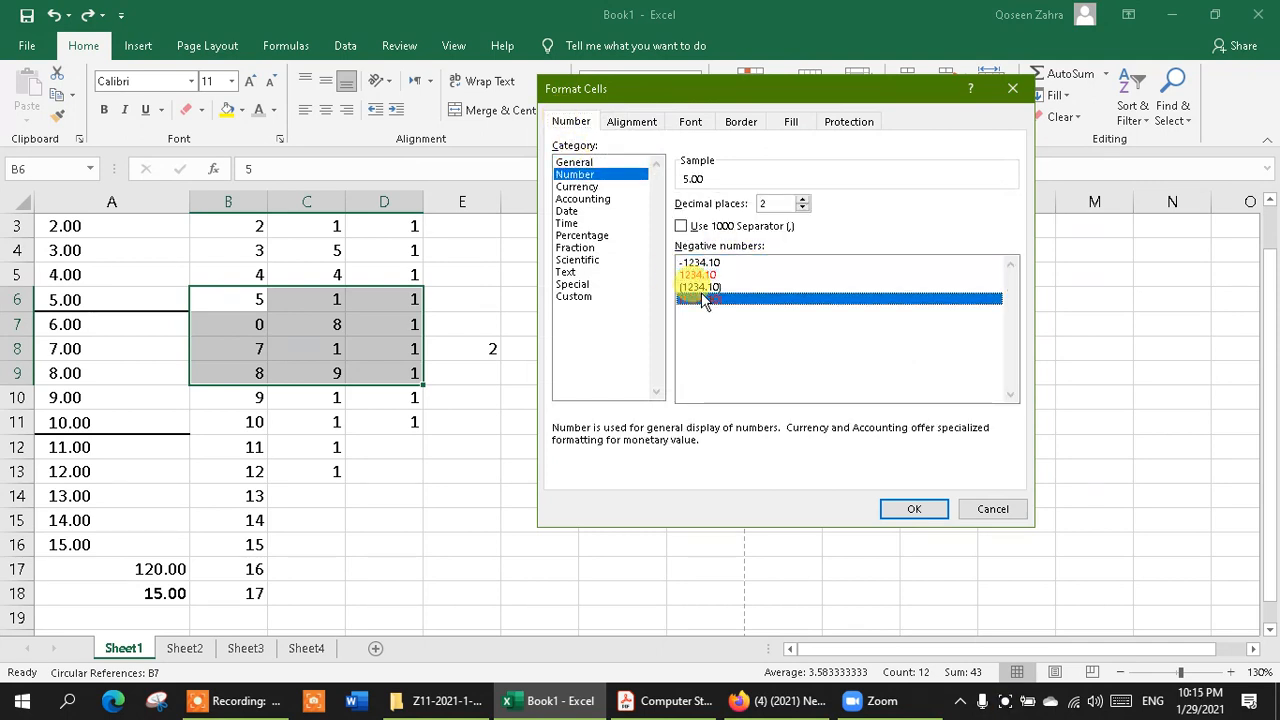
left_click(700, 287)
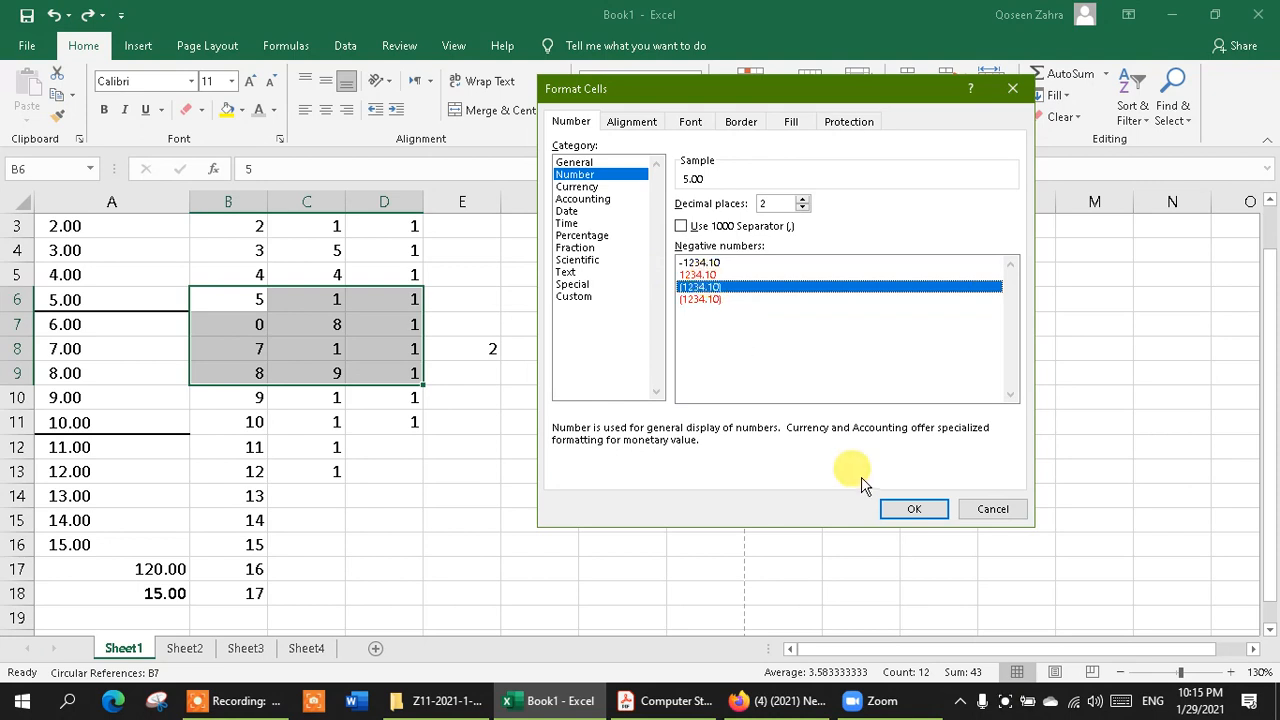
left_click(912, 509)
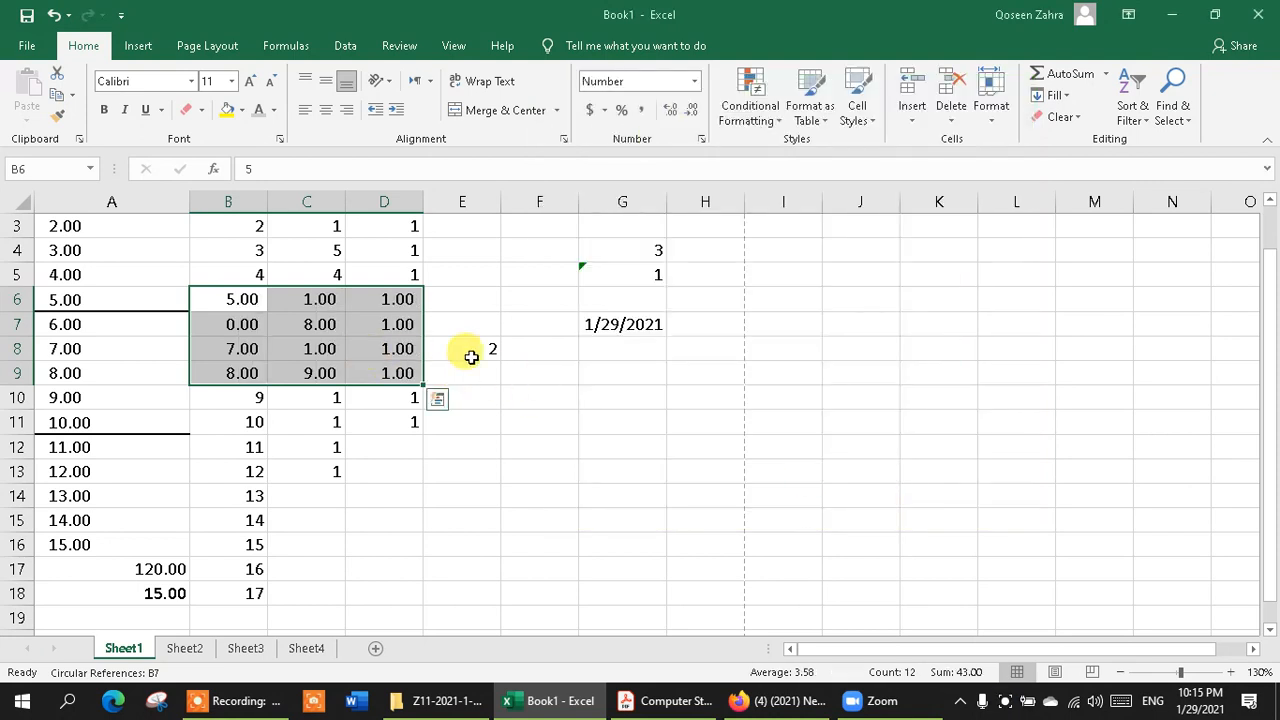
Change the number format of cells B6:D9 to Currency with the $ symbol and two decimal places.
left_click(991, 105)
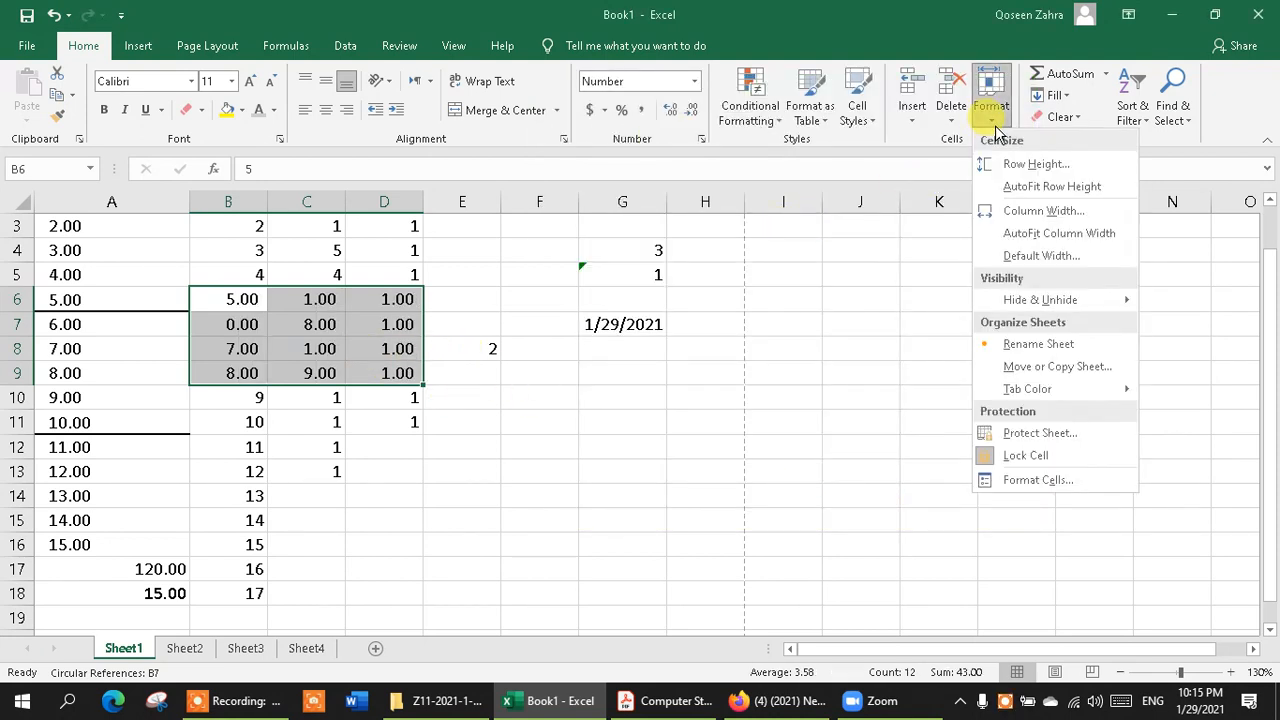
left_click(1016, 480)
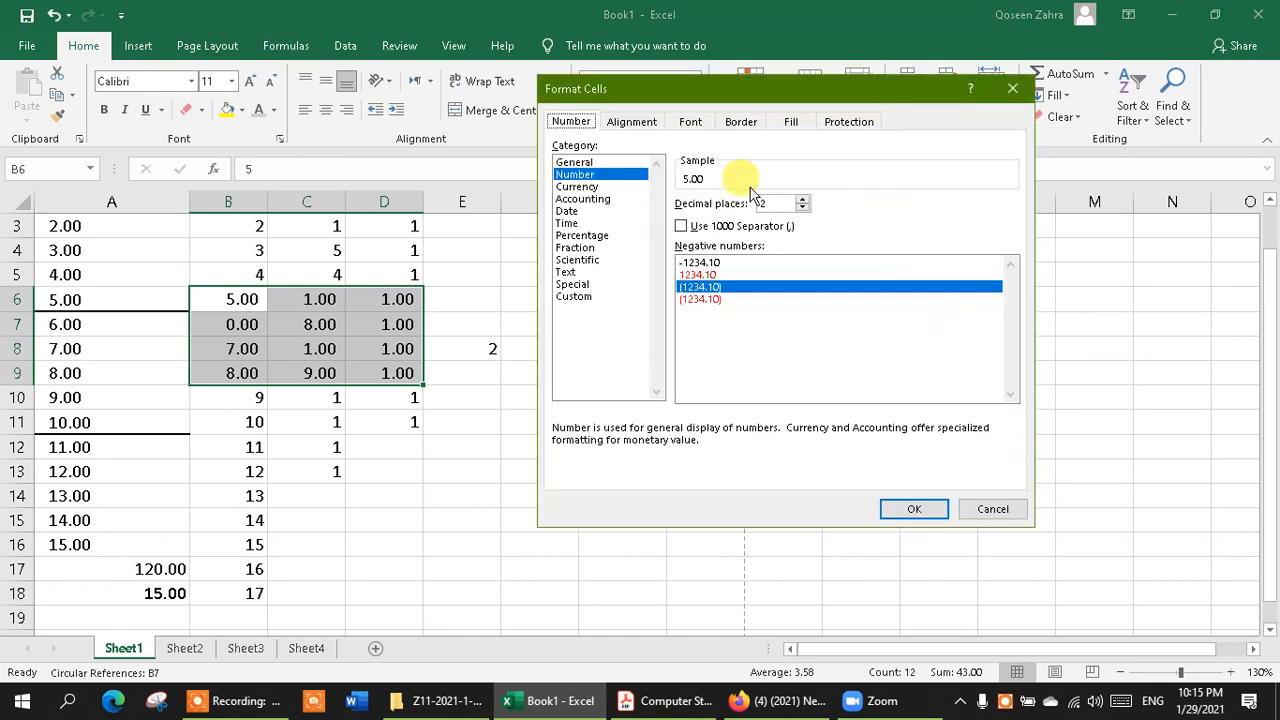
left_click(576, 187)
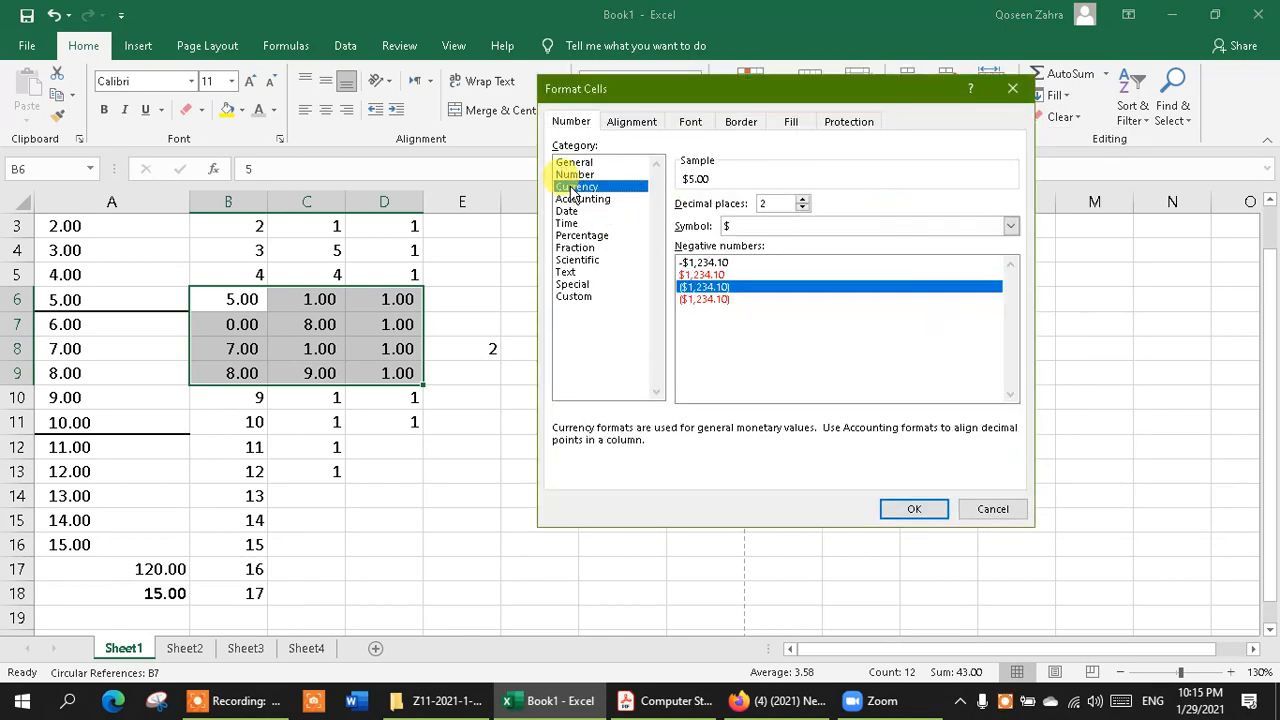
left_click(910, 508)
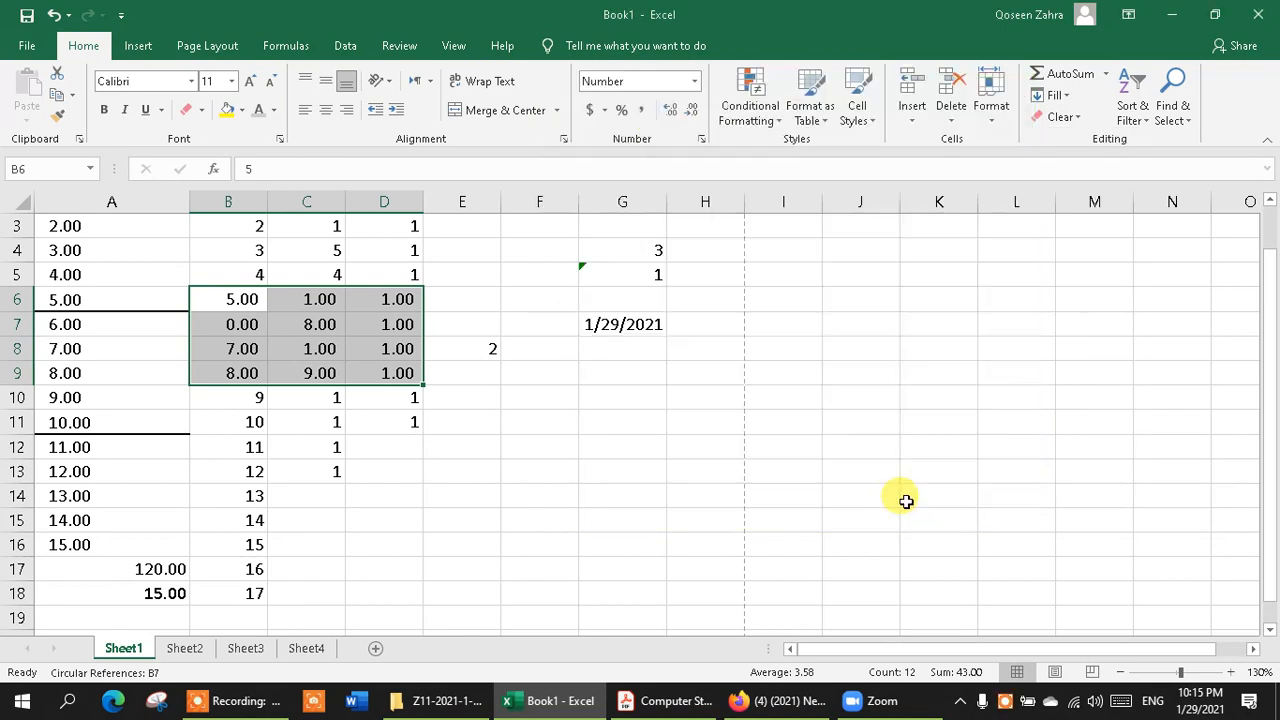
Set the number format of cells B6:D9 to Custom with the code 00000, after trying the Text, Percentage, Currency and Special categories.
left_click(997, 112)
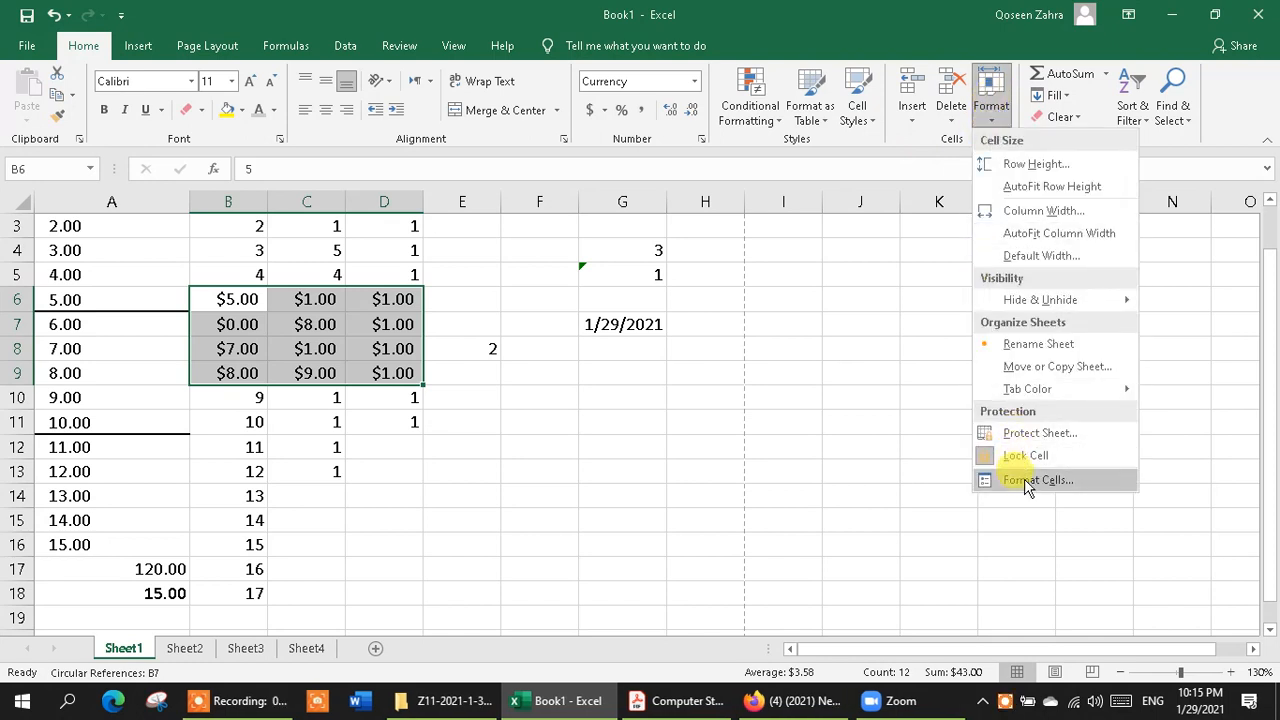
left_click(1024, 479)
left_click(566, 272)
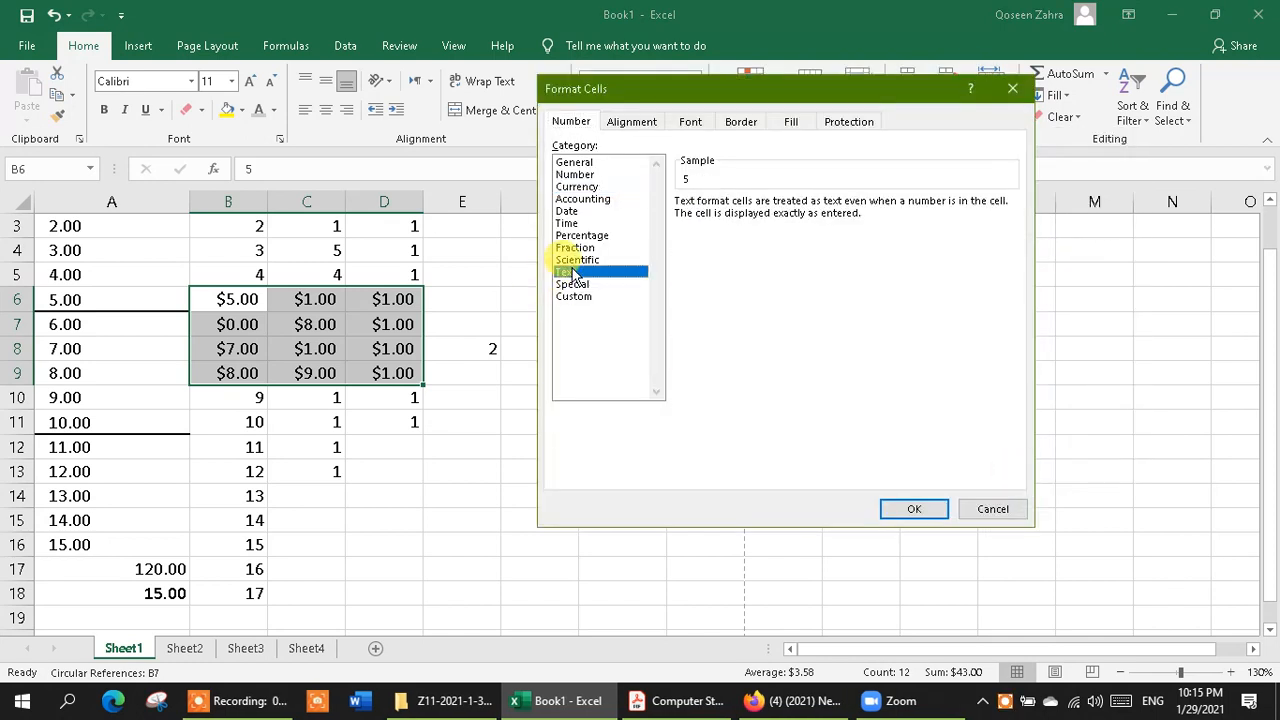
left_click(582, 235)
left_click(577, 186)
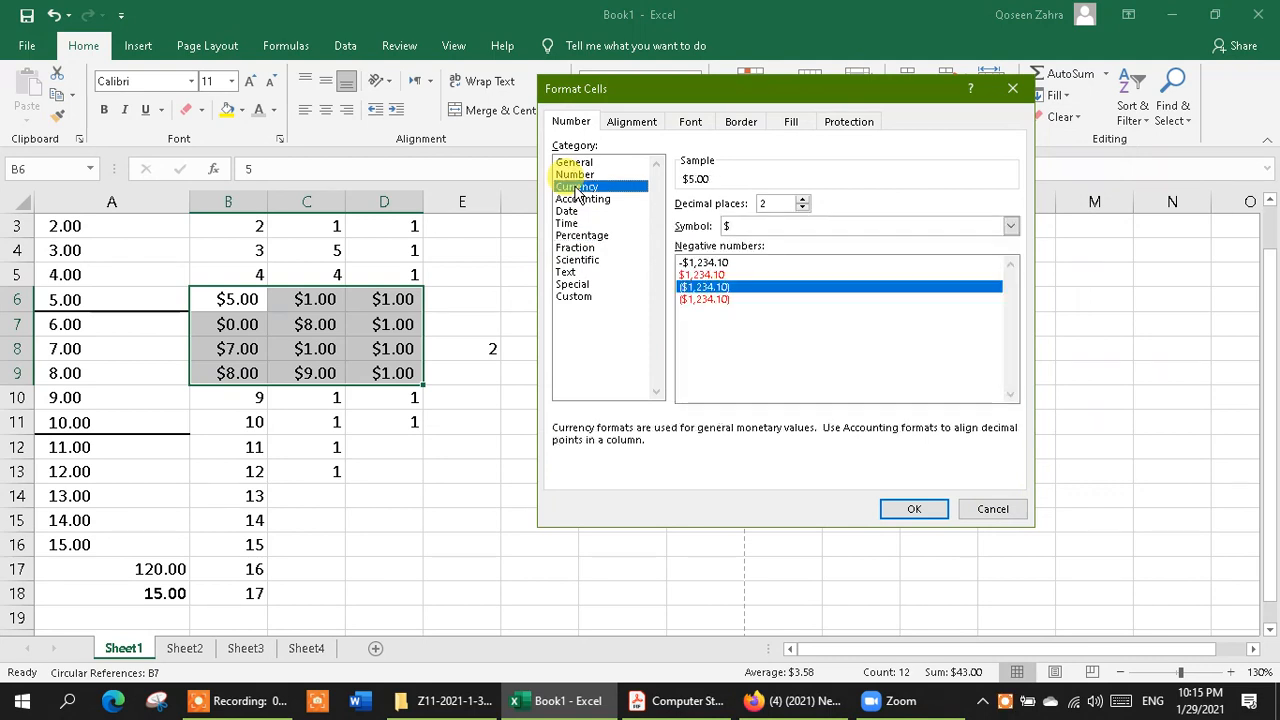
left_click(573, 284)
left_click(577, 296)
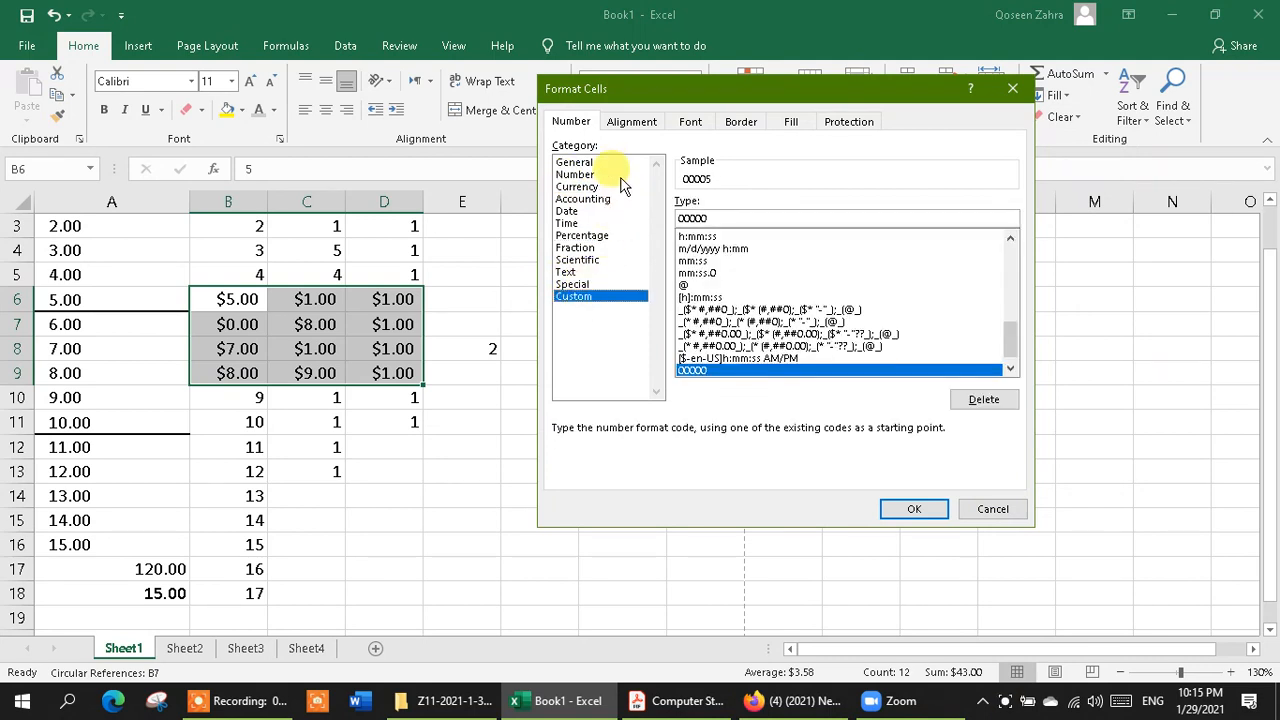
Rotate the text in cells B6:D9 to 39 degrees, set its vertical alignment to Justify and apply the formatting.
left_click(621, 128)
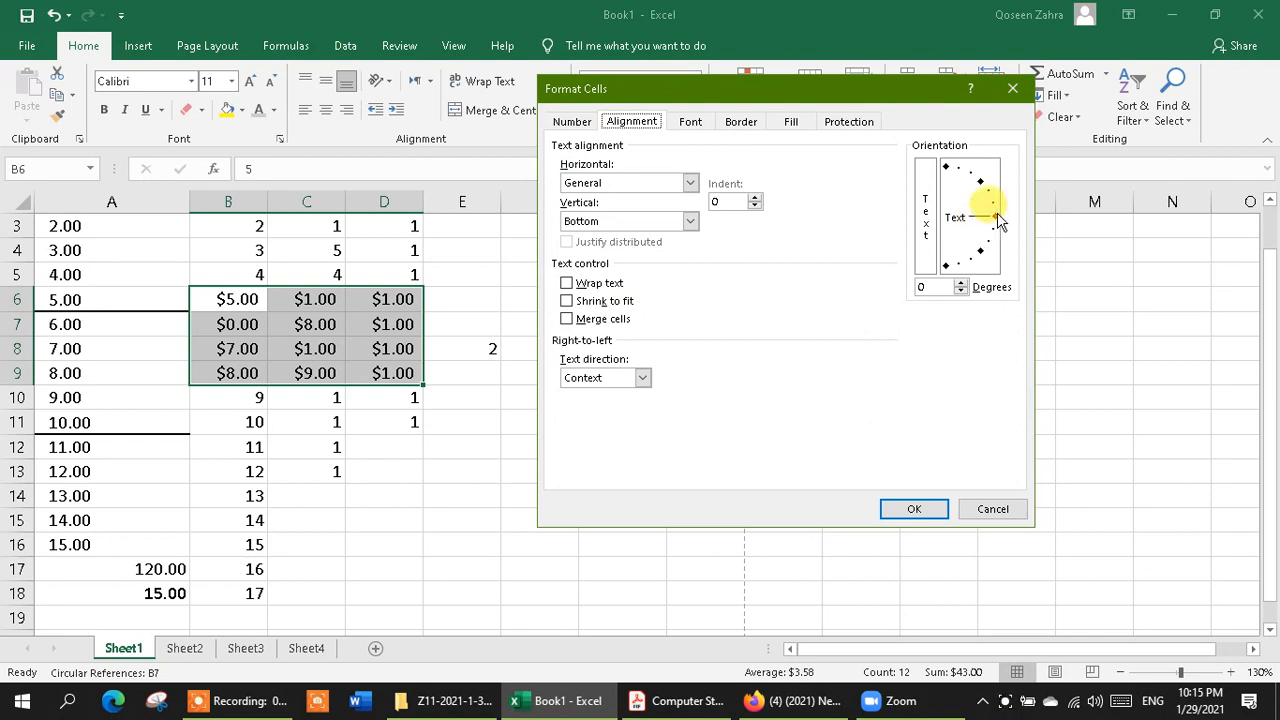
left_click_drag(998, 219, 977, 197)
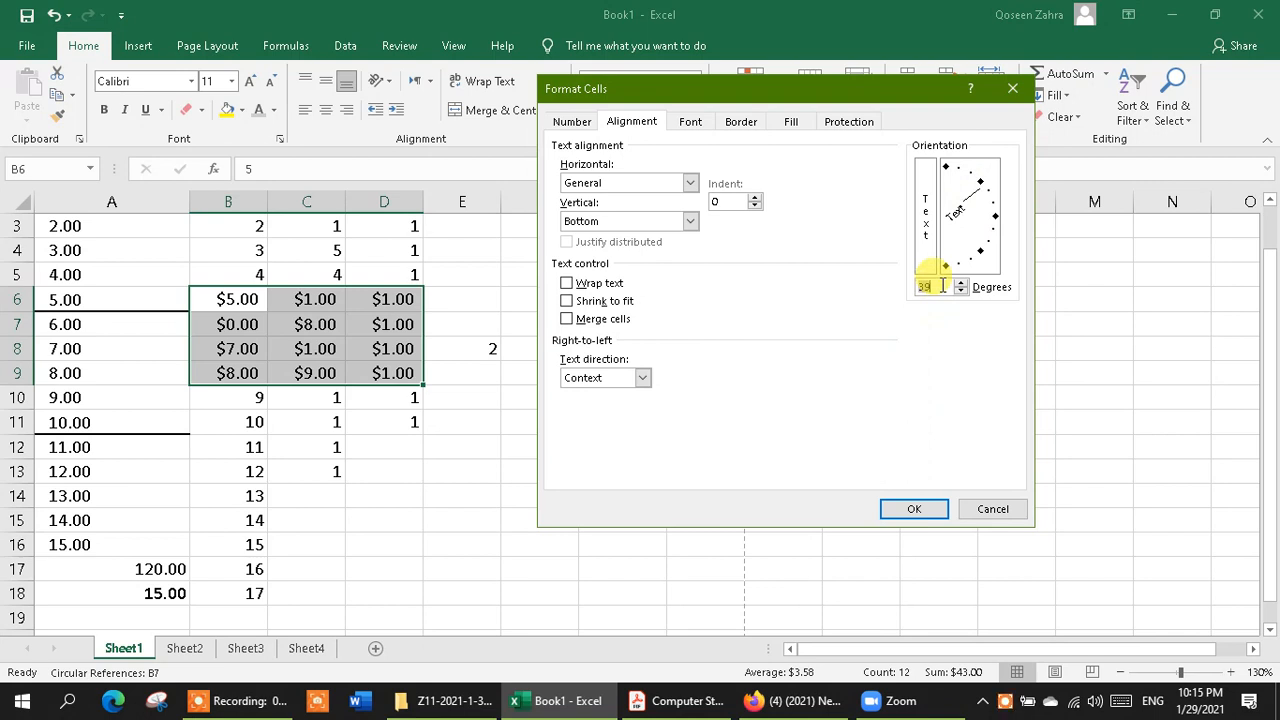
left_click(690, 222)
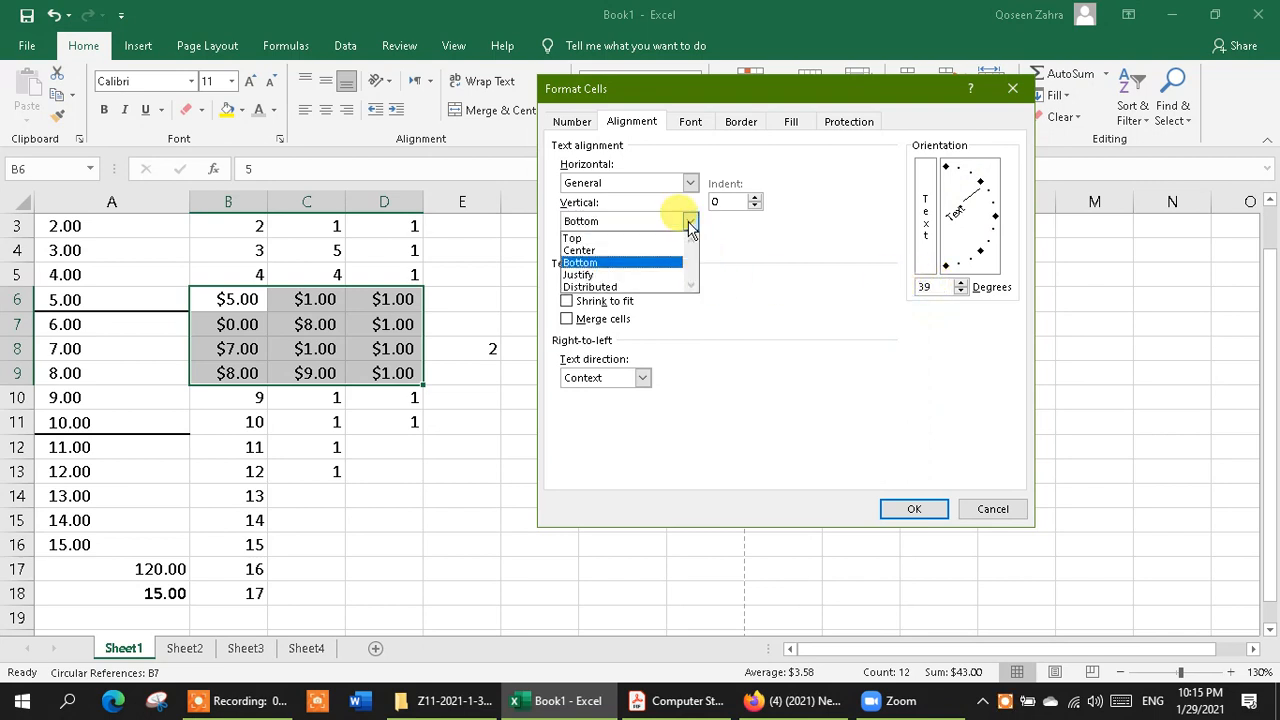
left_click(597, 277)
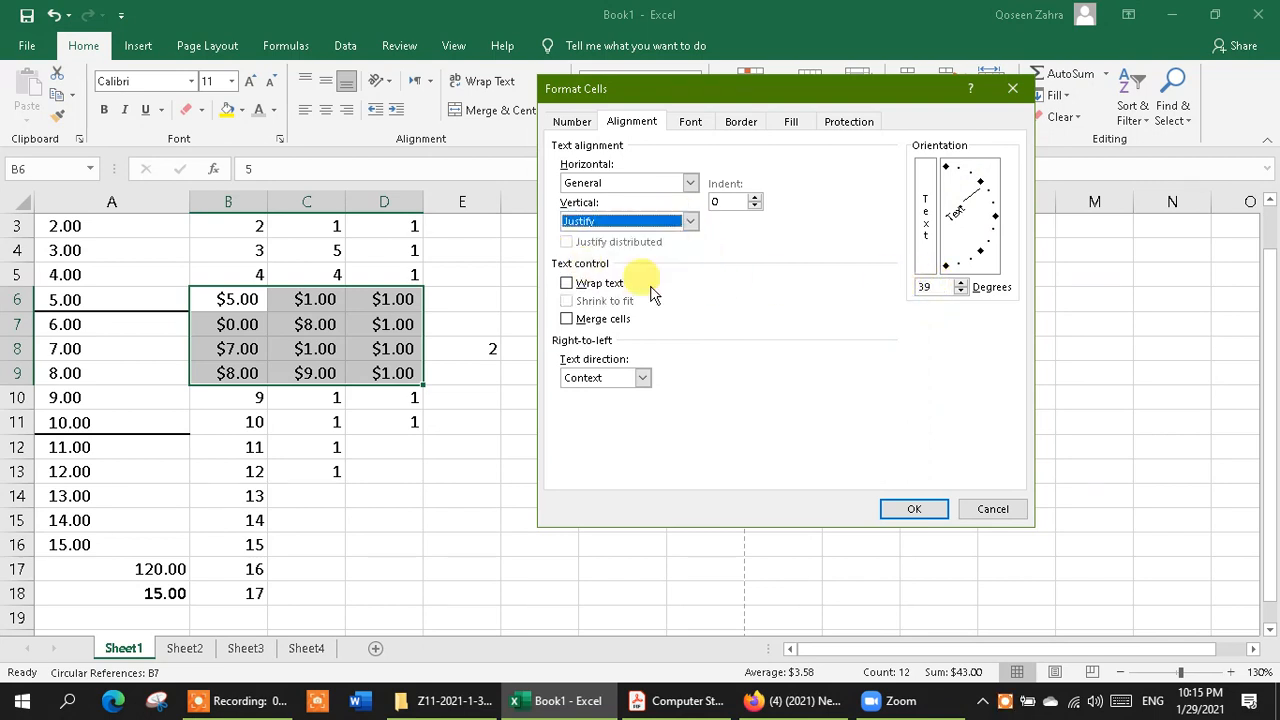
left_click(910, 509)
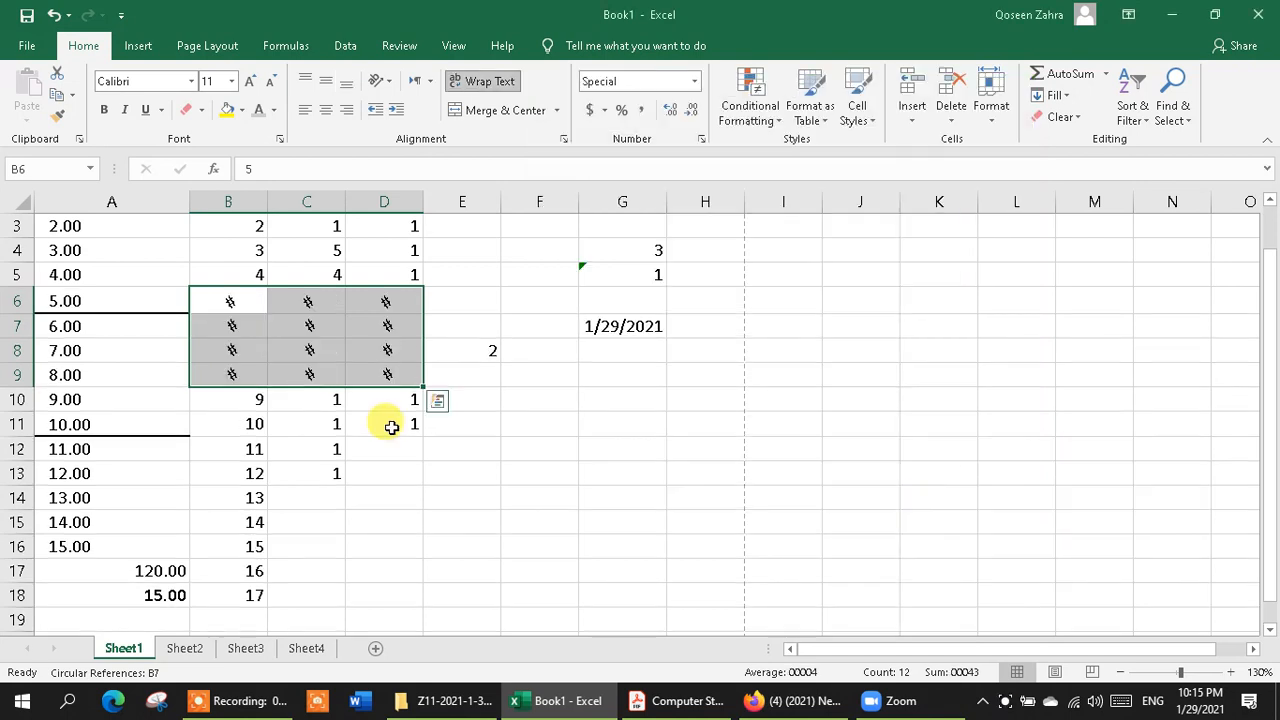
left_click(550, 424)
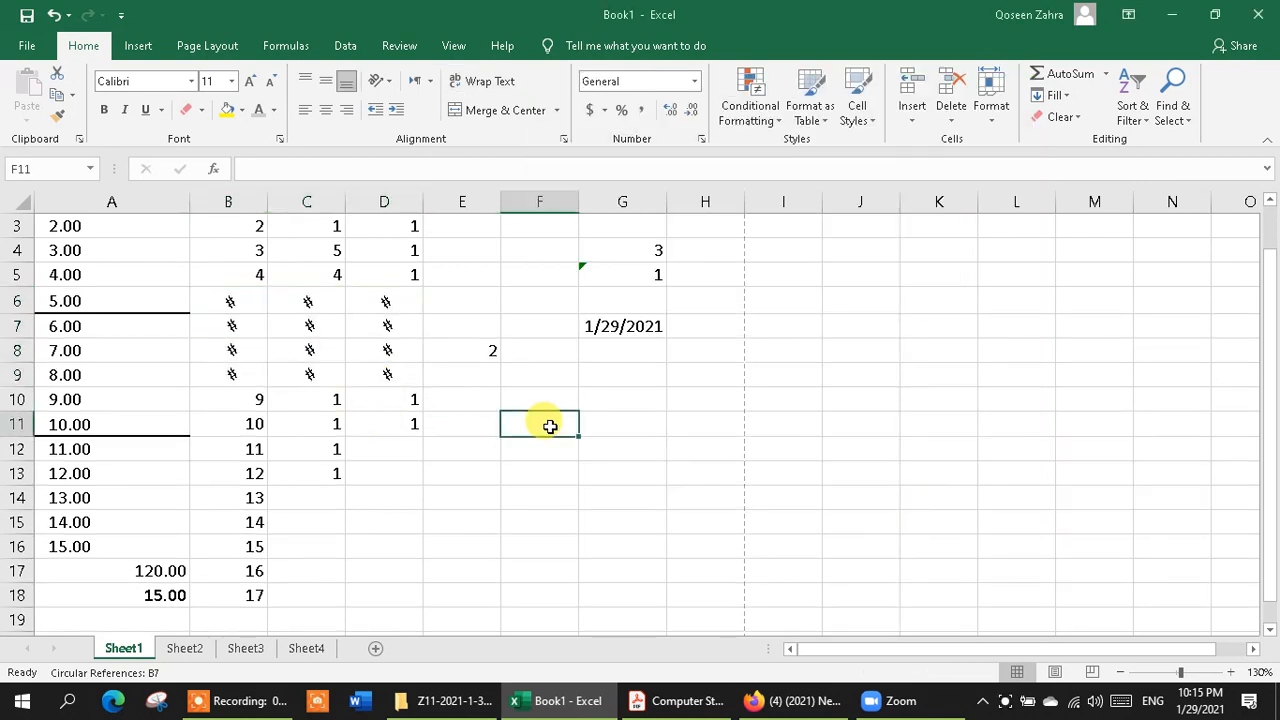
Widen columns D and C so their rotated cell contents have more room.
left_click(414, 330)
left_click_drag(426, 203, 485, 206)
left_click_drag(343, 199, 379, 196)
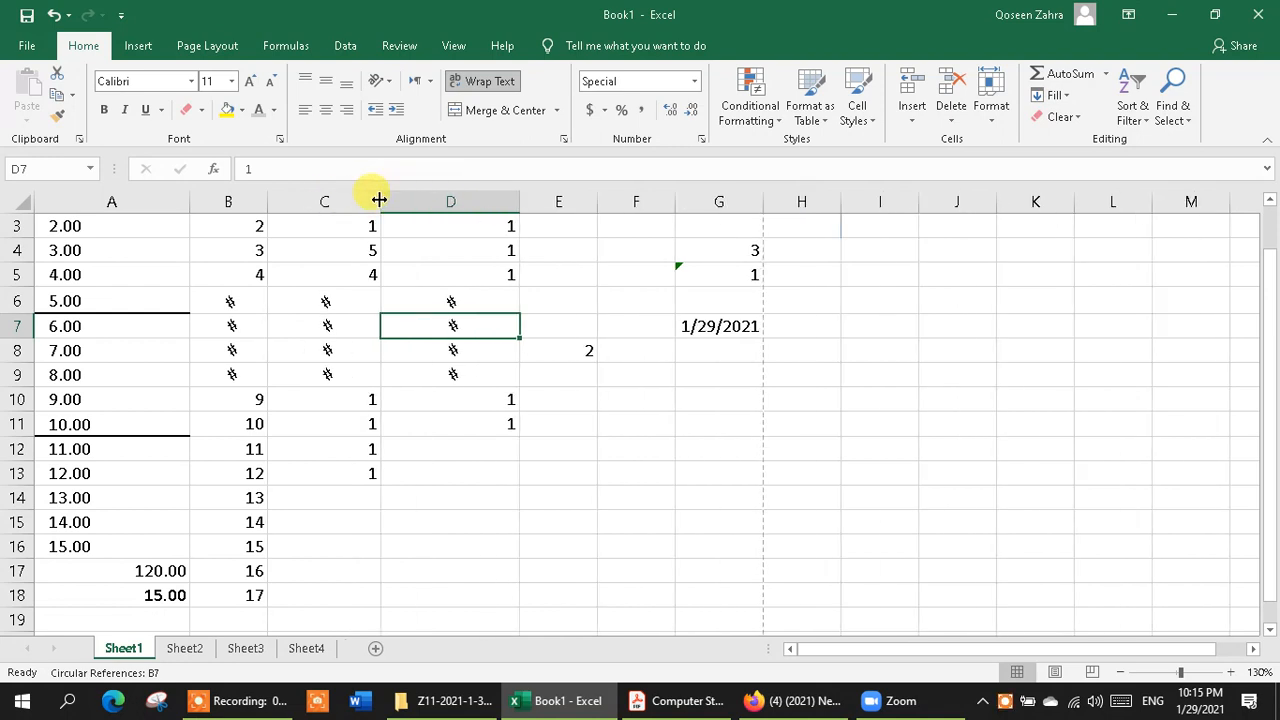
left_click(372, 500)
Rotate the text in cells B11:D11 to 37 degrees and deselect the range.
left_click_drag(245, 424, 506, 420)
left_click(988, 122)
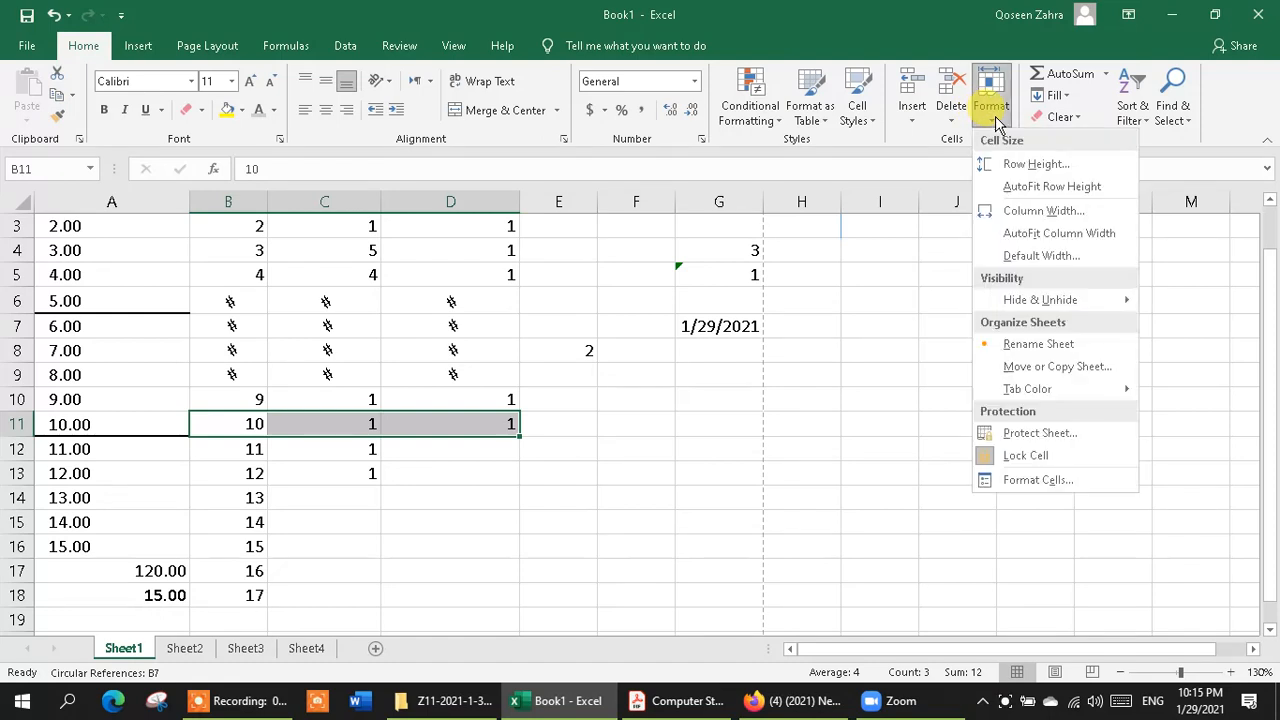
left_click(1010, 472)
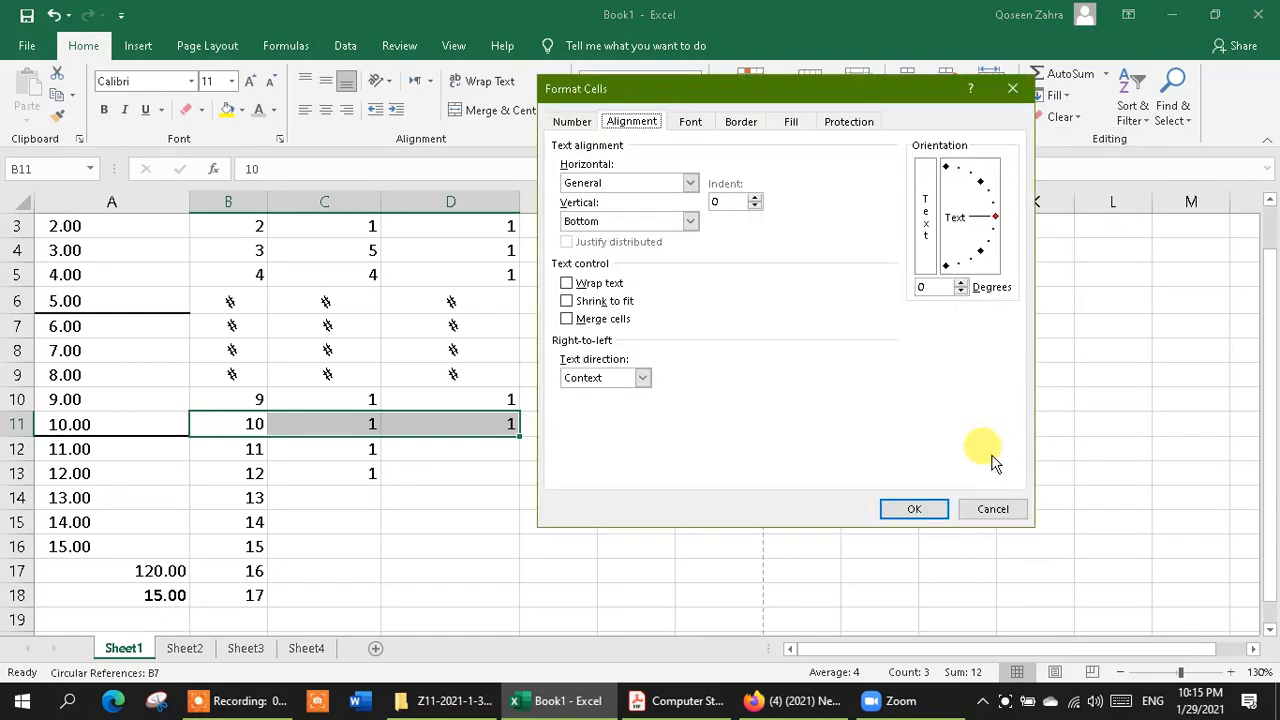
left_click_drag(997, 220, 980, 188)
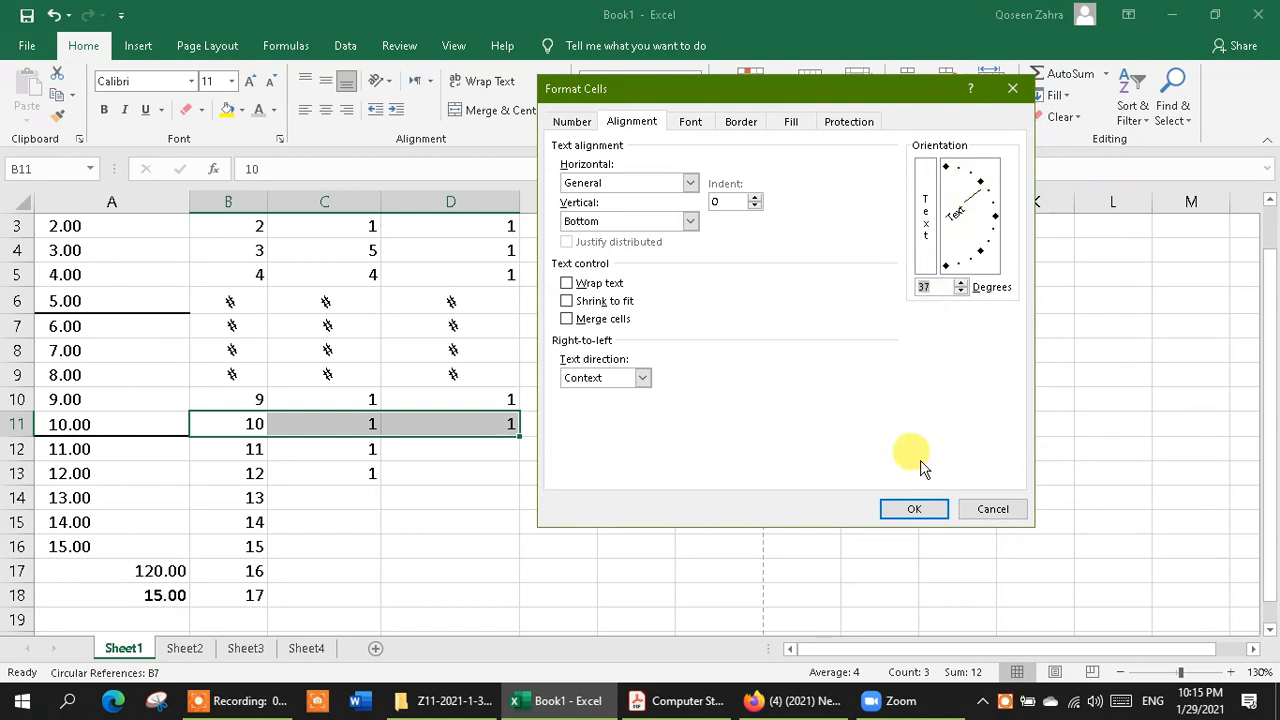
left_click(910, 510)
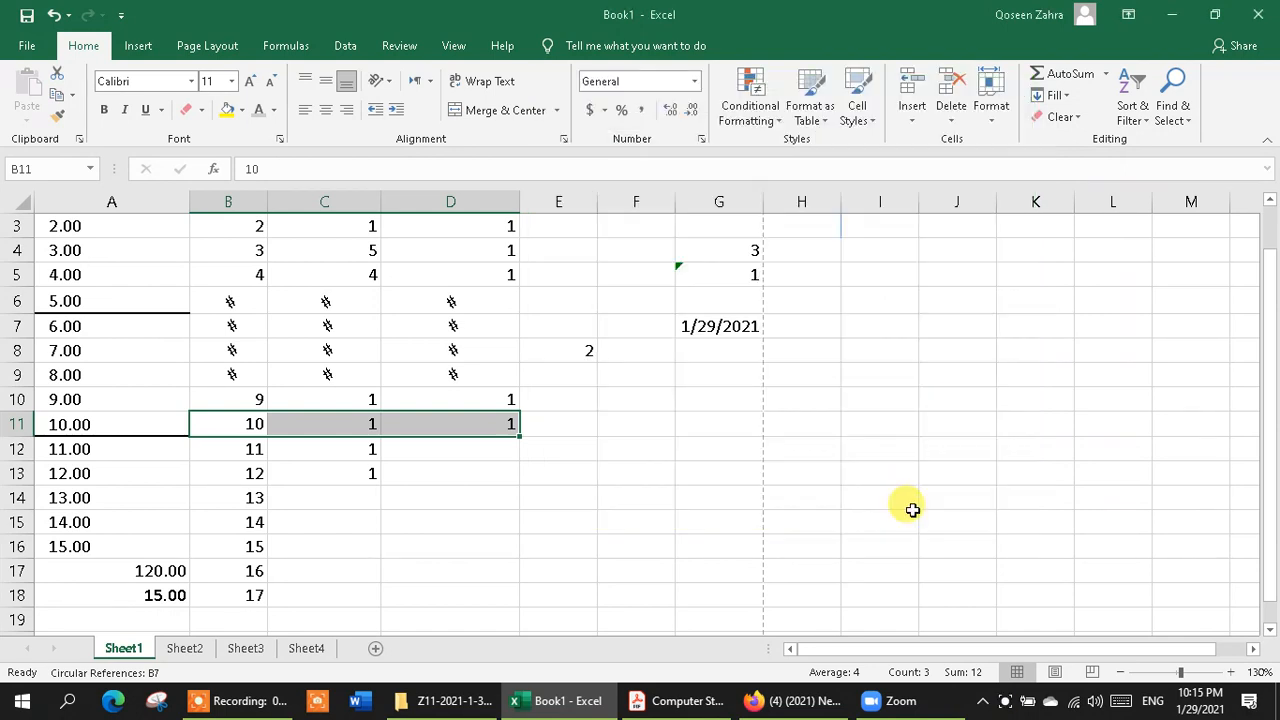
left_click(458, 506)
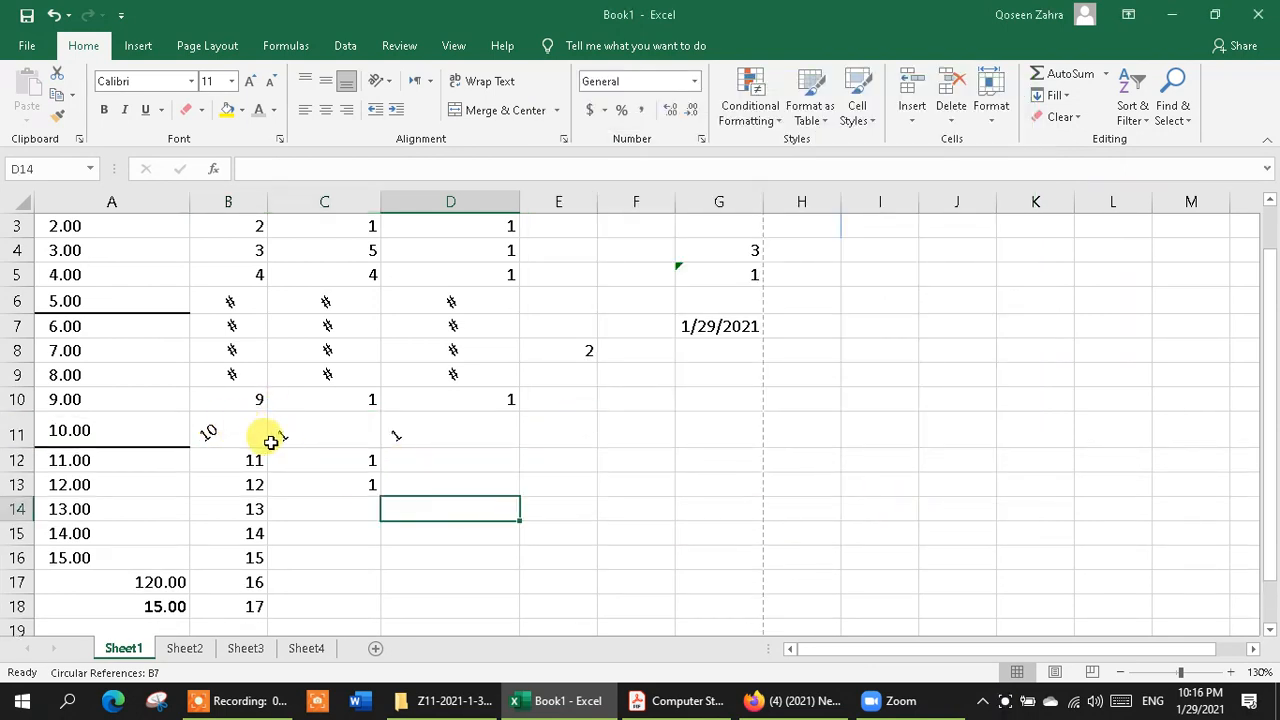
Review the Font, Border, Fill, Protection, Number and Alignment options of the Format Cells dialog for D14, and close it without changes.
left_click(996, 122)
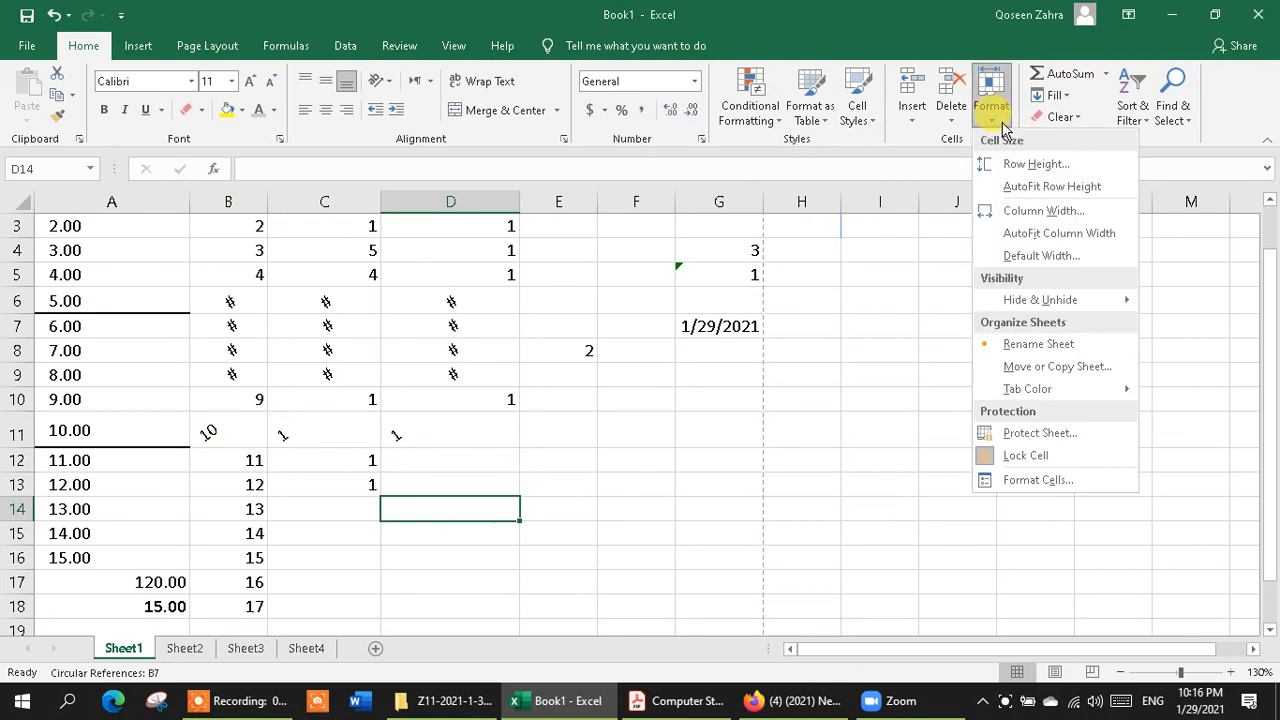
left_click(1032, 482)
left_click(728, 126)
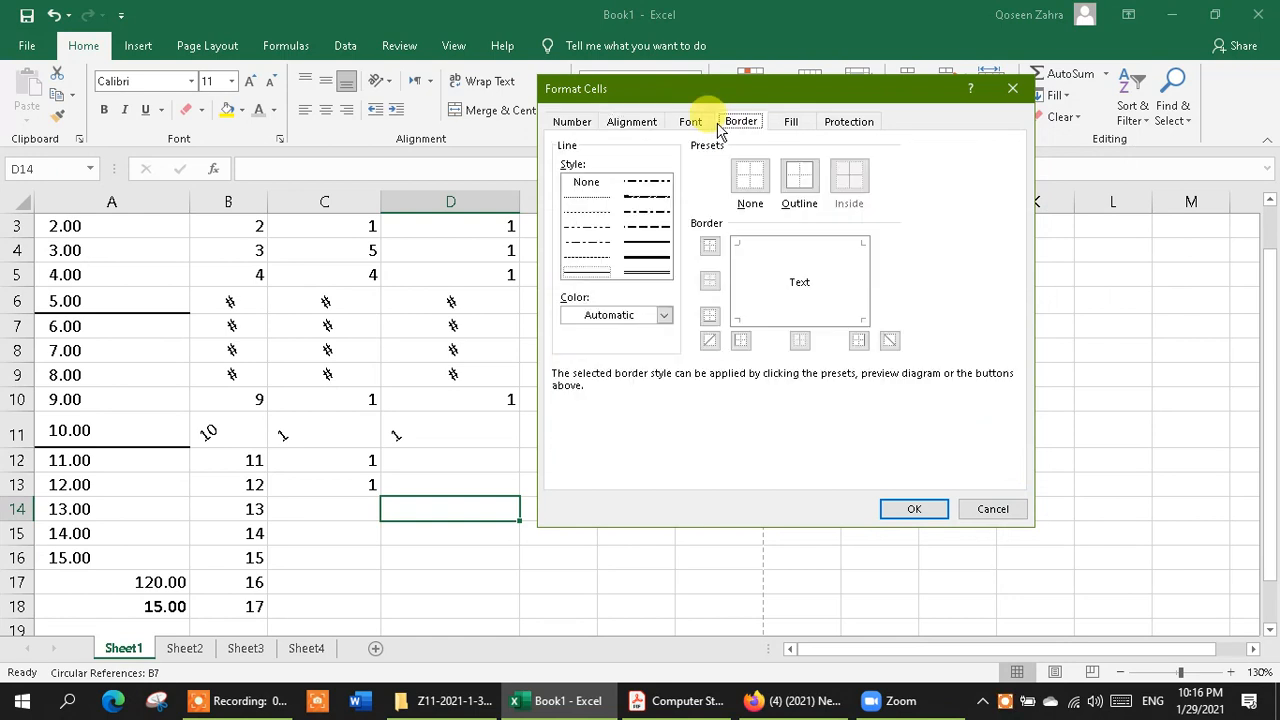
left_click(690, 122)
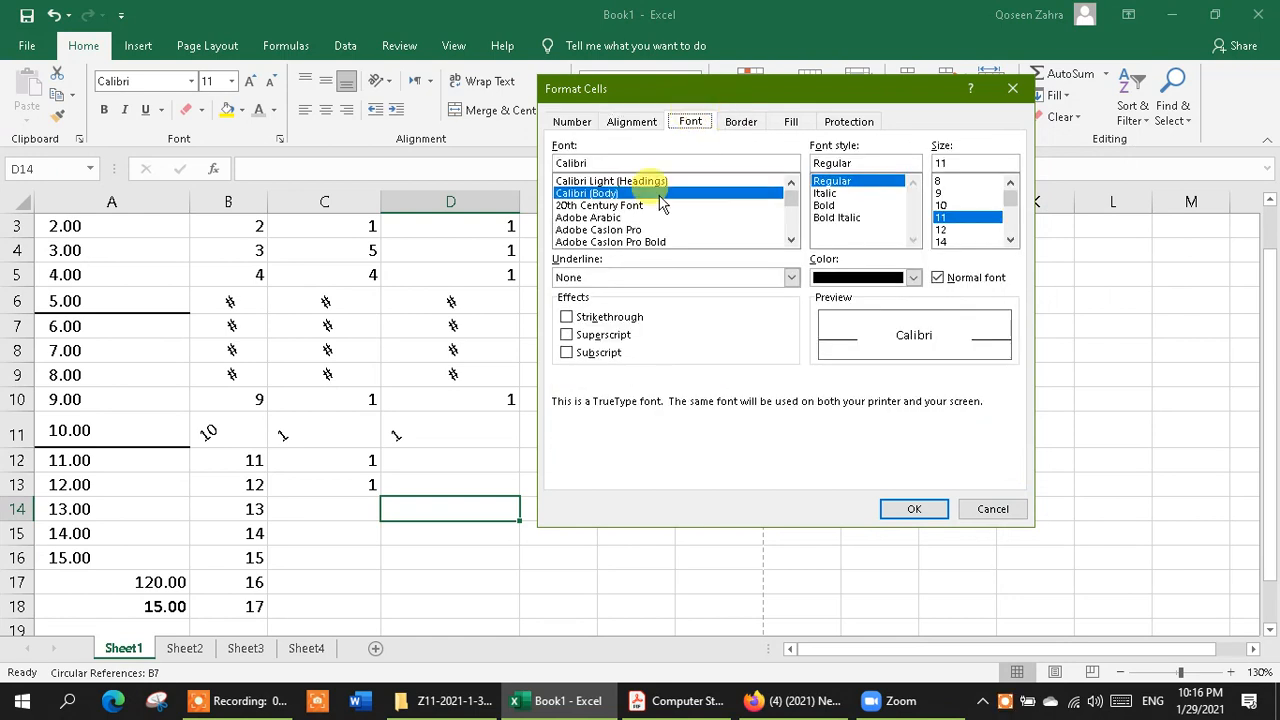
left_click(740, 122)
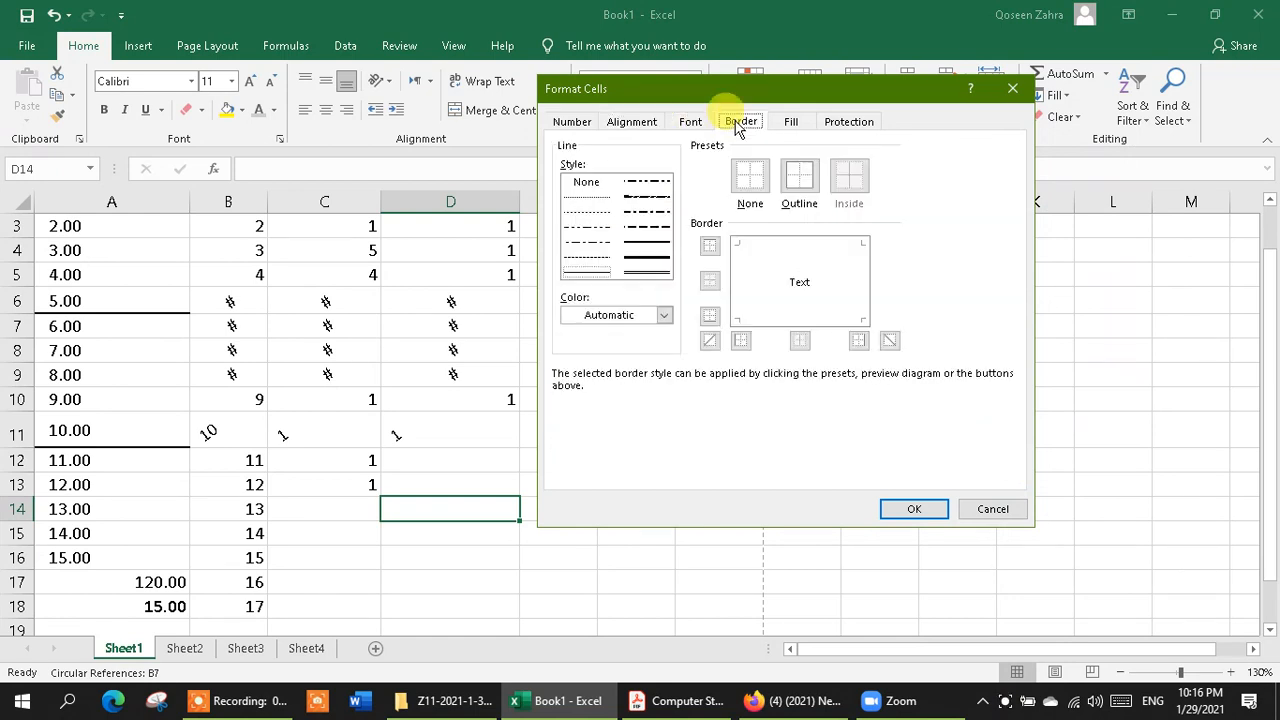
left_click(791, 122)
left_click(842, 122)
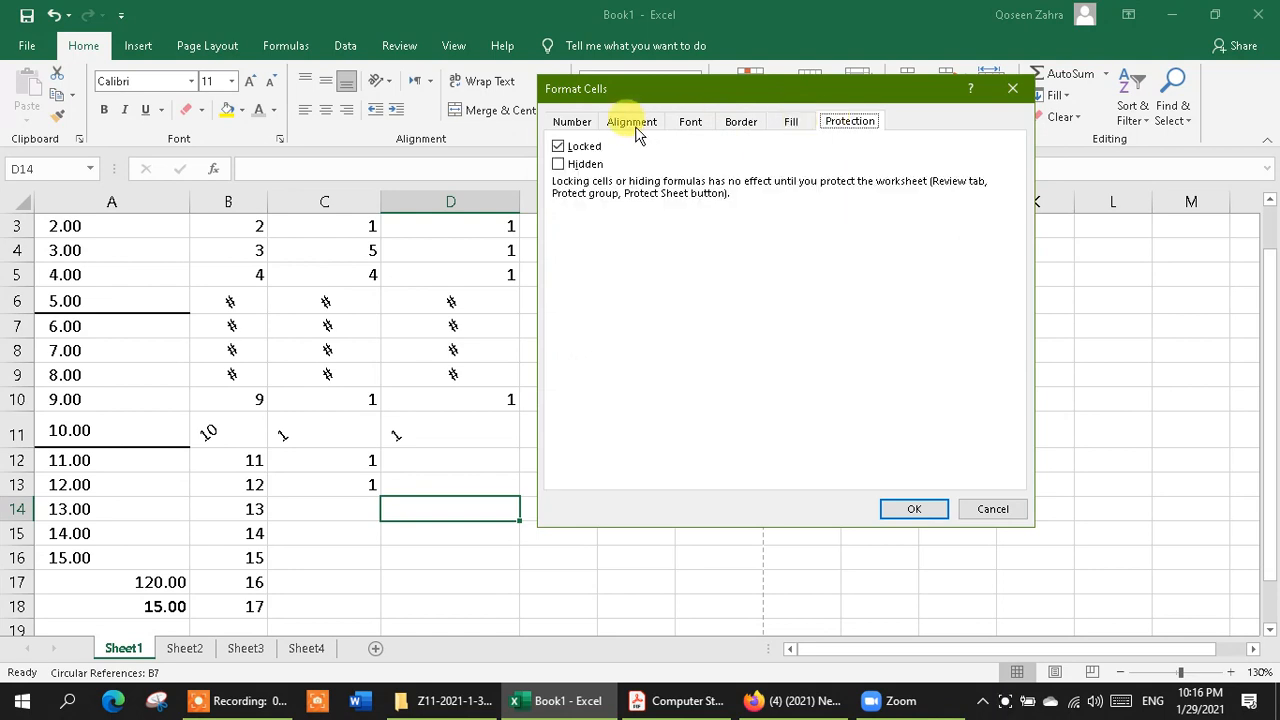
left_click(572, 124)
left_click(632, 122)
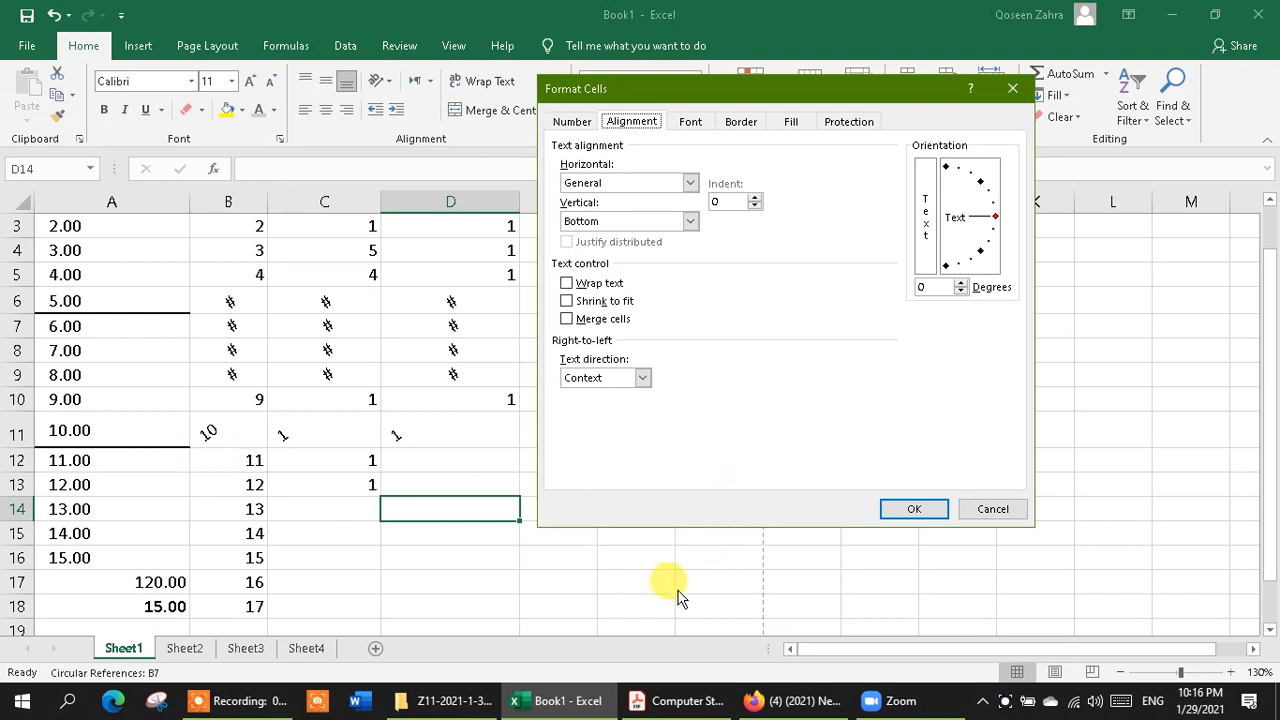
left_click(993, 509)
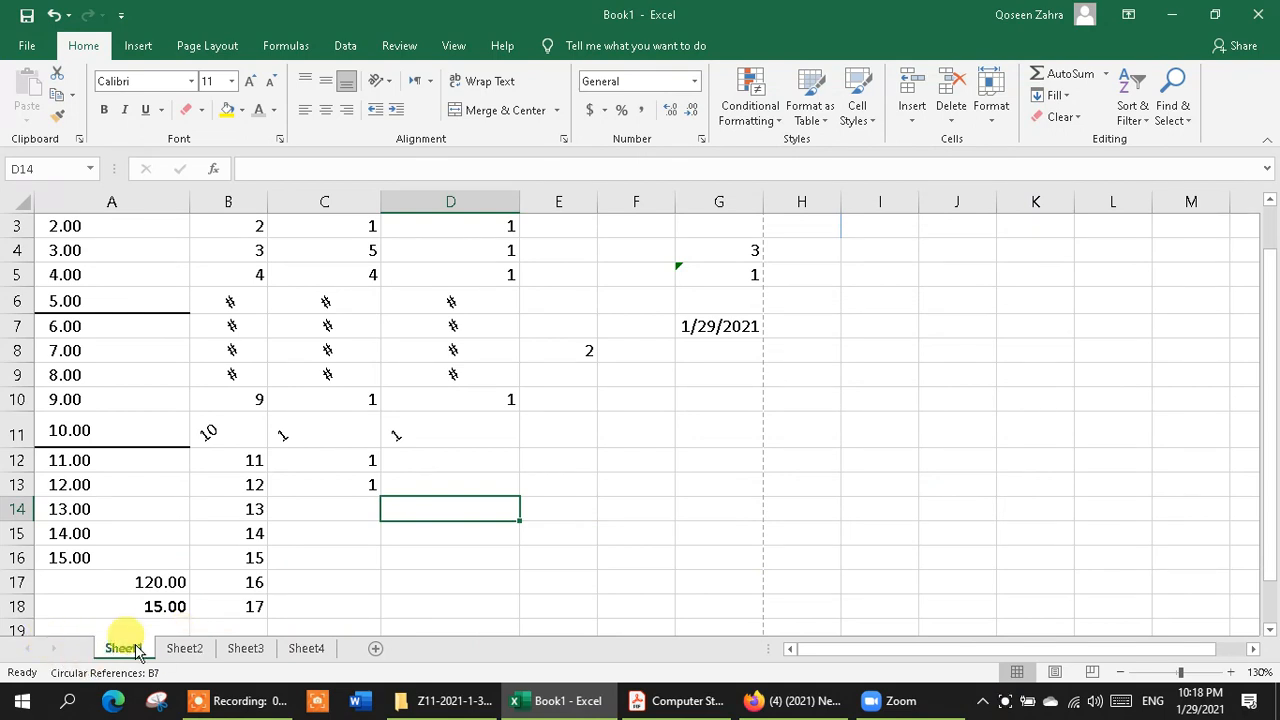
Look through the contents of Sheet1, Sheet2, Sheet3 and Sheet4, ending on Sheet1.
left_click(184, 648)
left_click(240, 648)
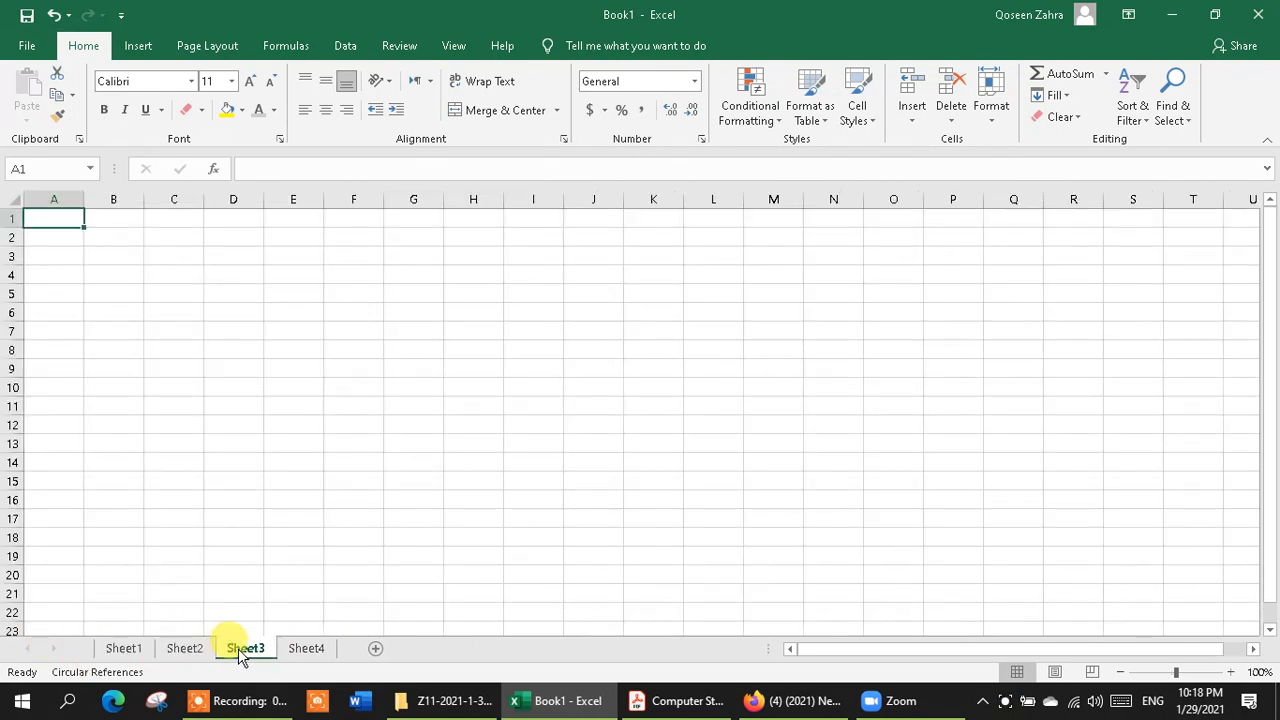
left_click(304, 648)
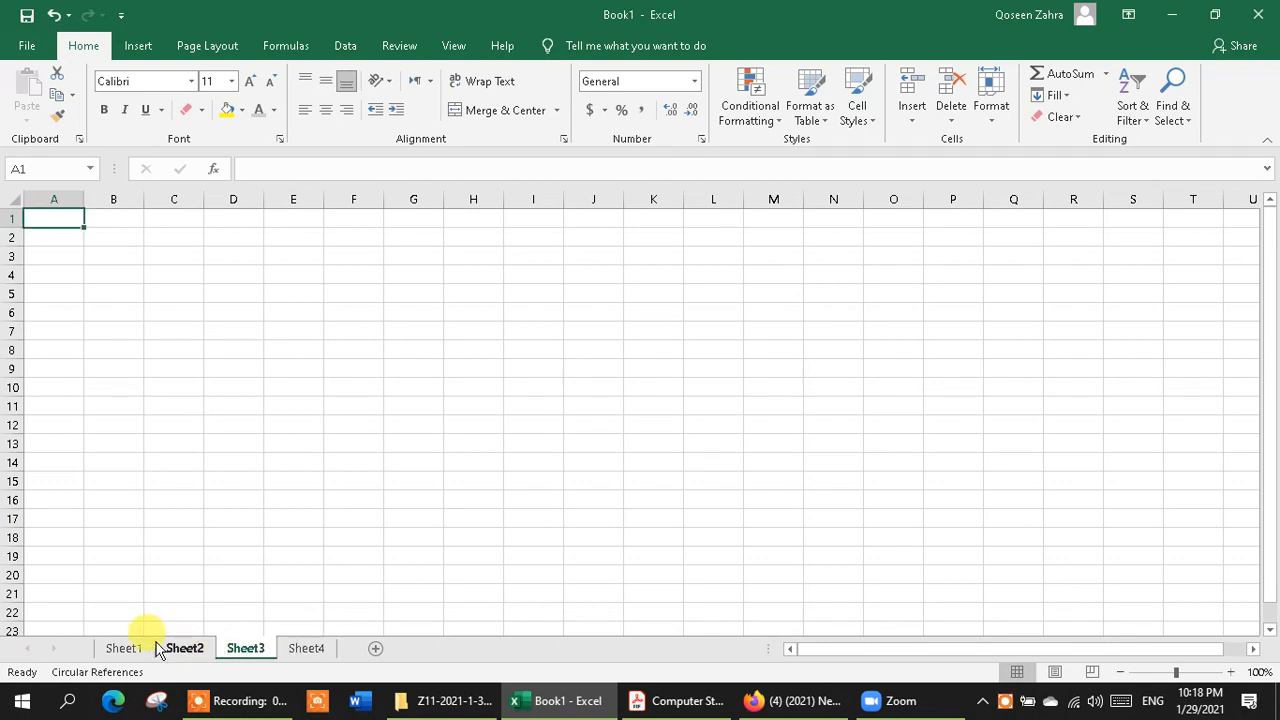
left_click(123, 648)
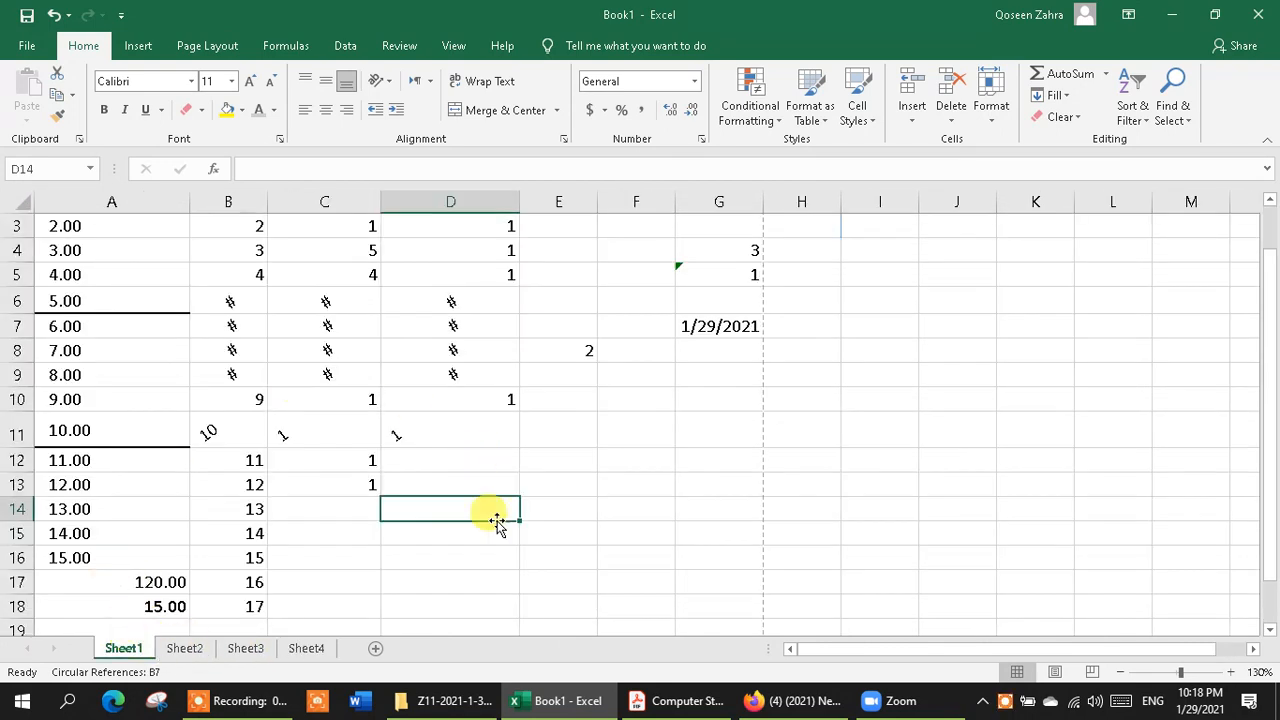
left_click(186, 648)
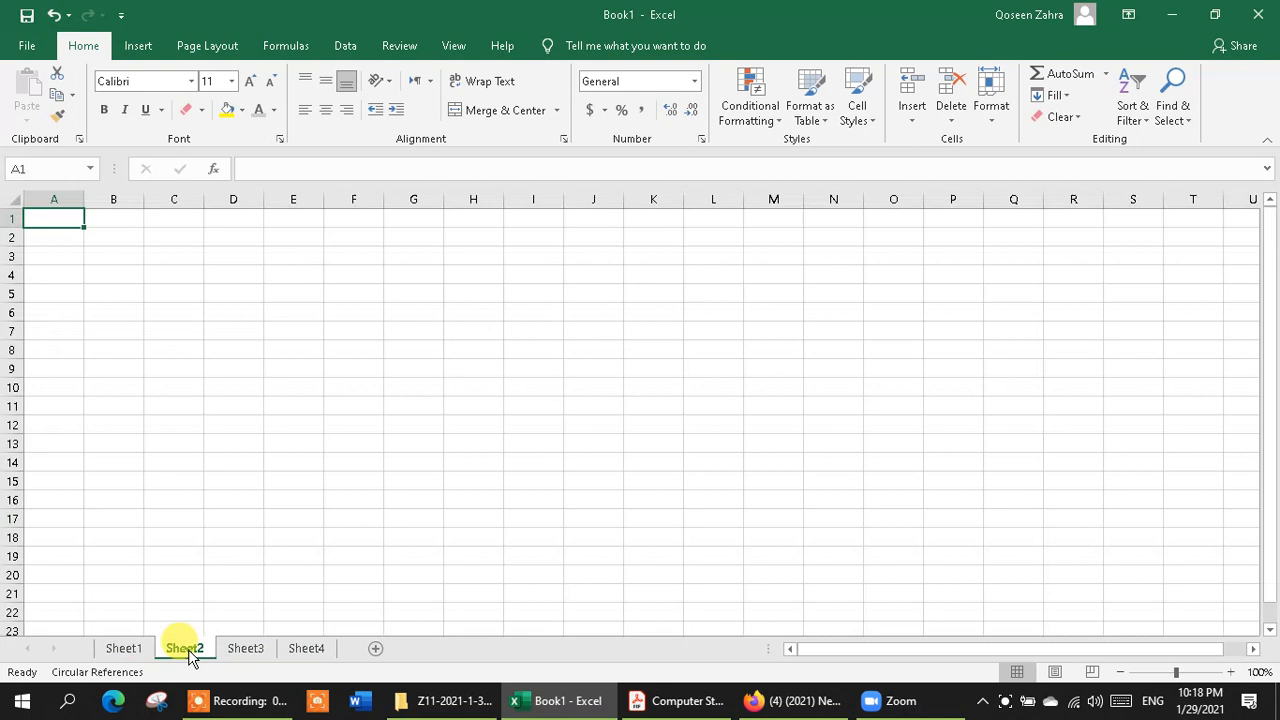
left_click(242, 650)
left_click(305, 648)
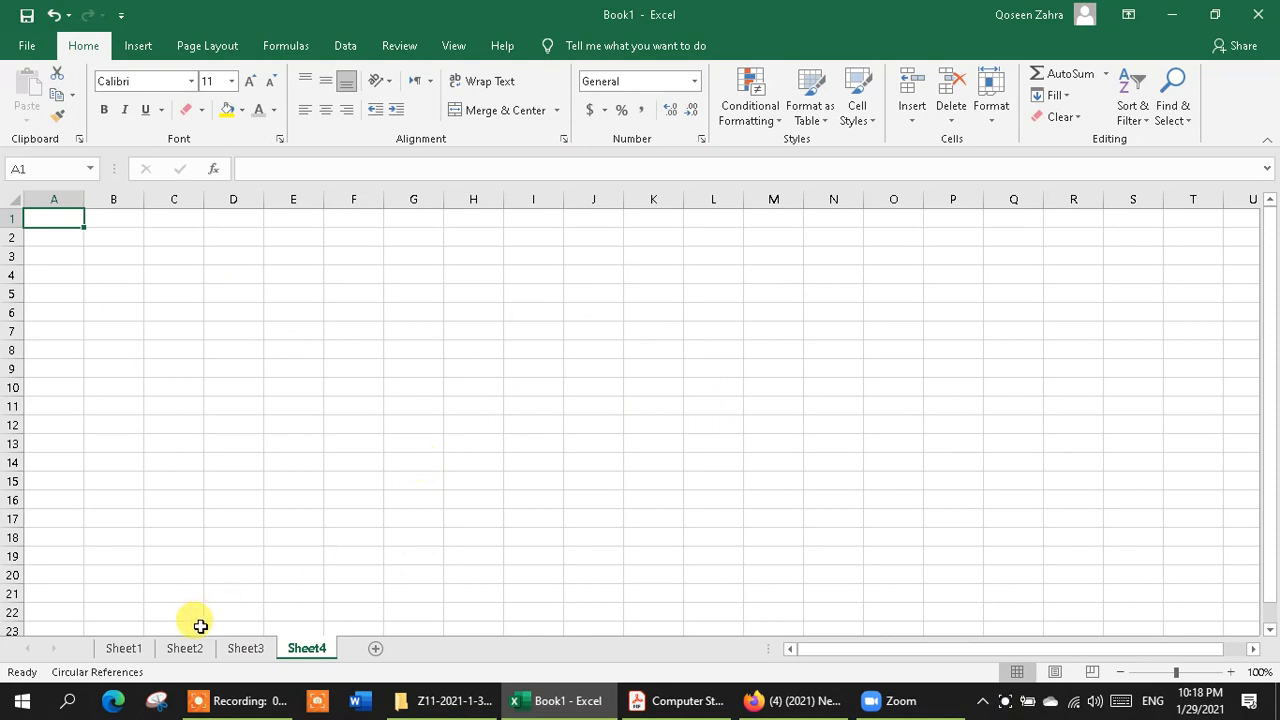
left_click(166, 649)
left_click(120, 648)
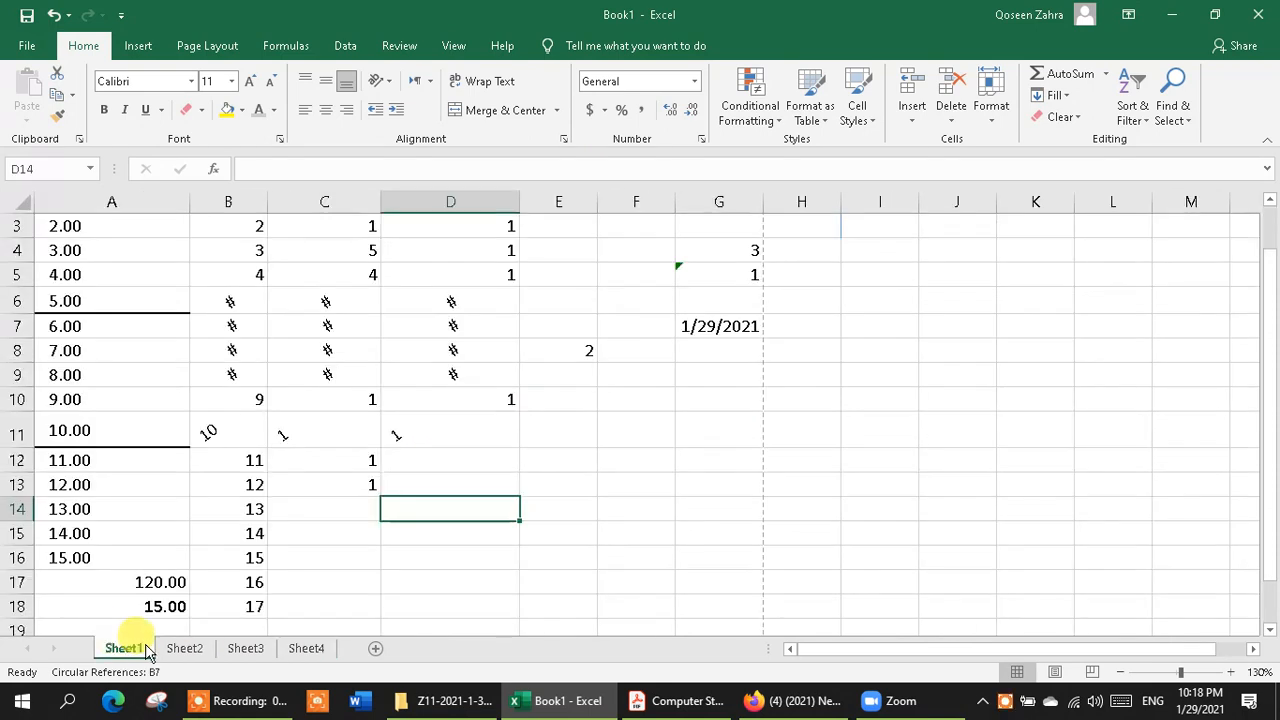
Insert two new worksheets directly after Sheet2 and show the first of them.
left_click(186, 648)
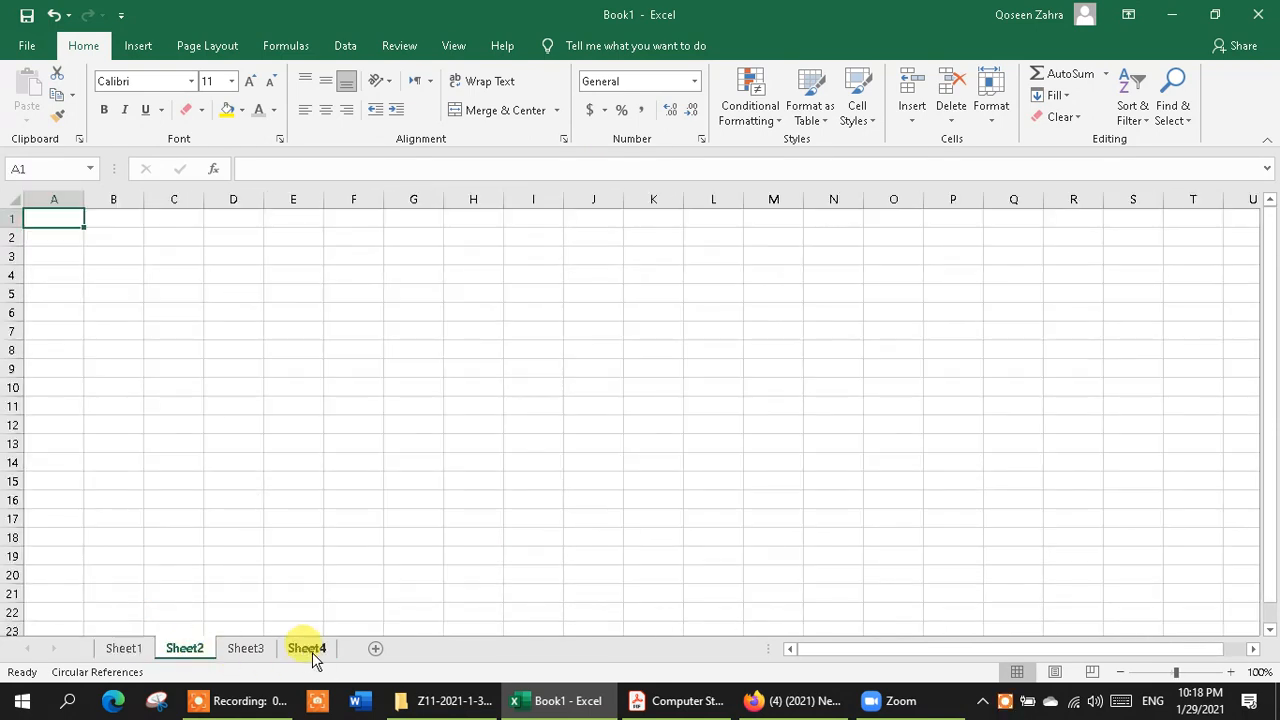
left_click(378, 651)
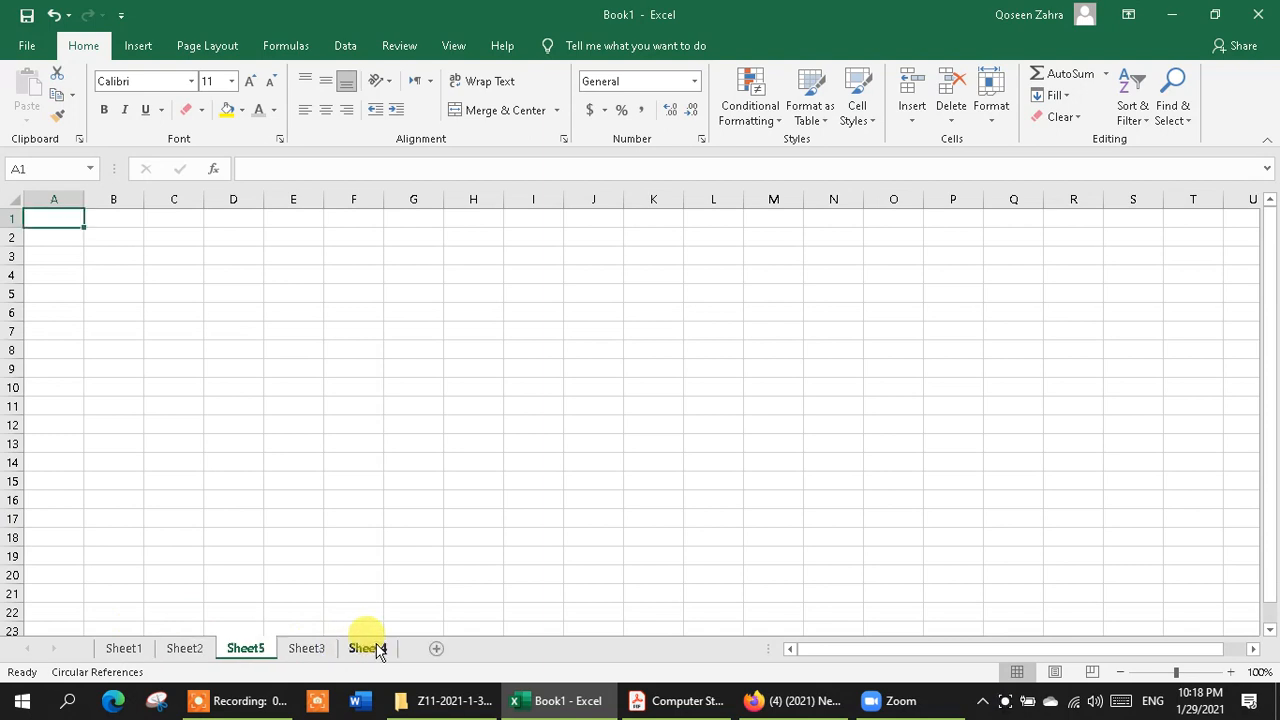
left_click(440, 651)
left_click(254, 650)
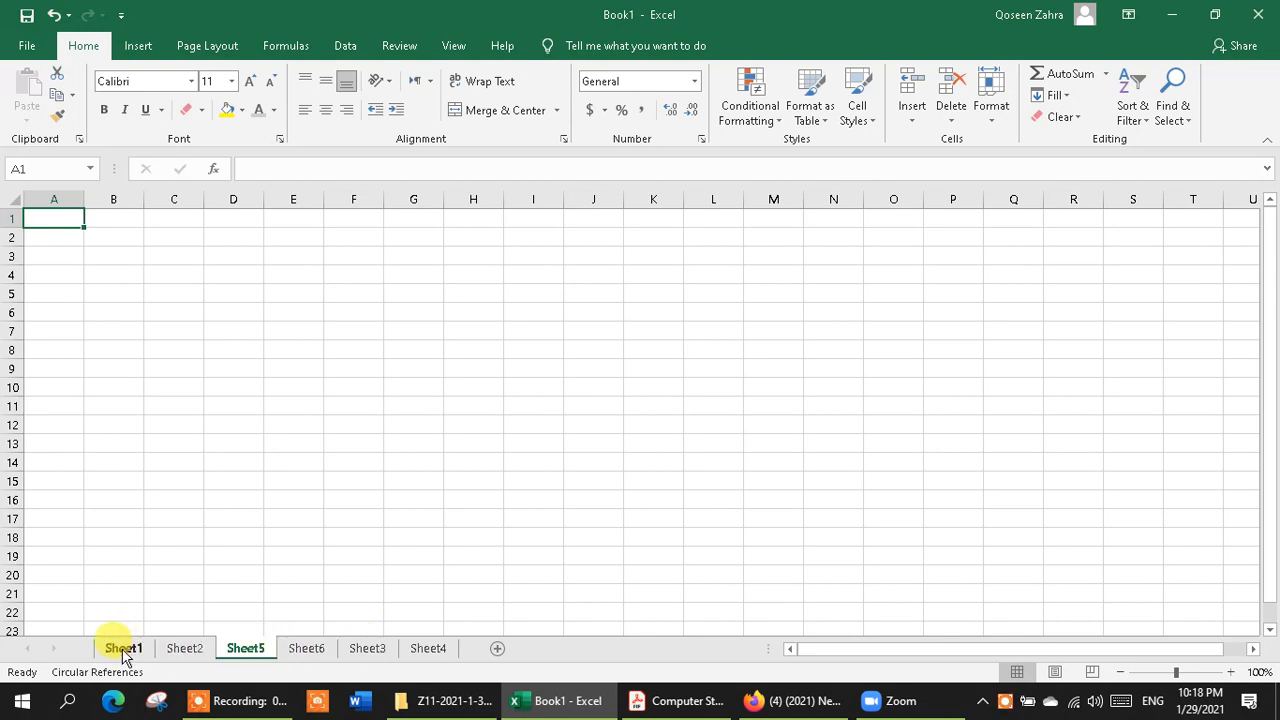
Enter the values 7, 8 and 8 in cells F4, F5 and F6 of Sheet2.
left_click(123, 650)
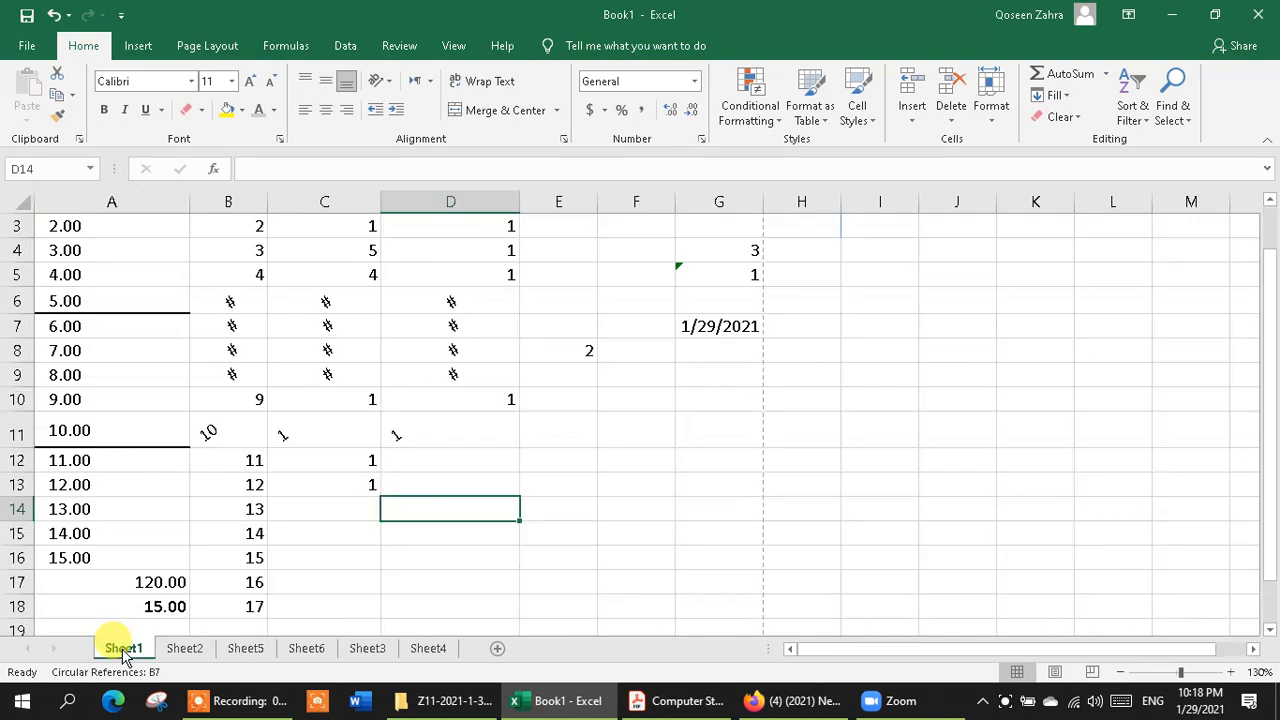
left_click(185, 649)
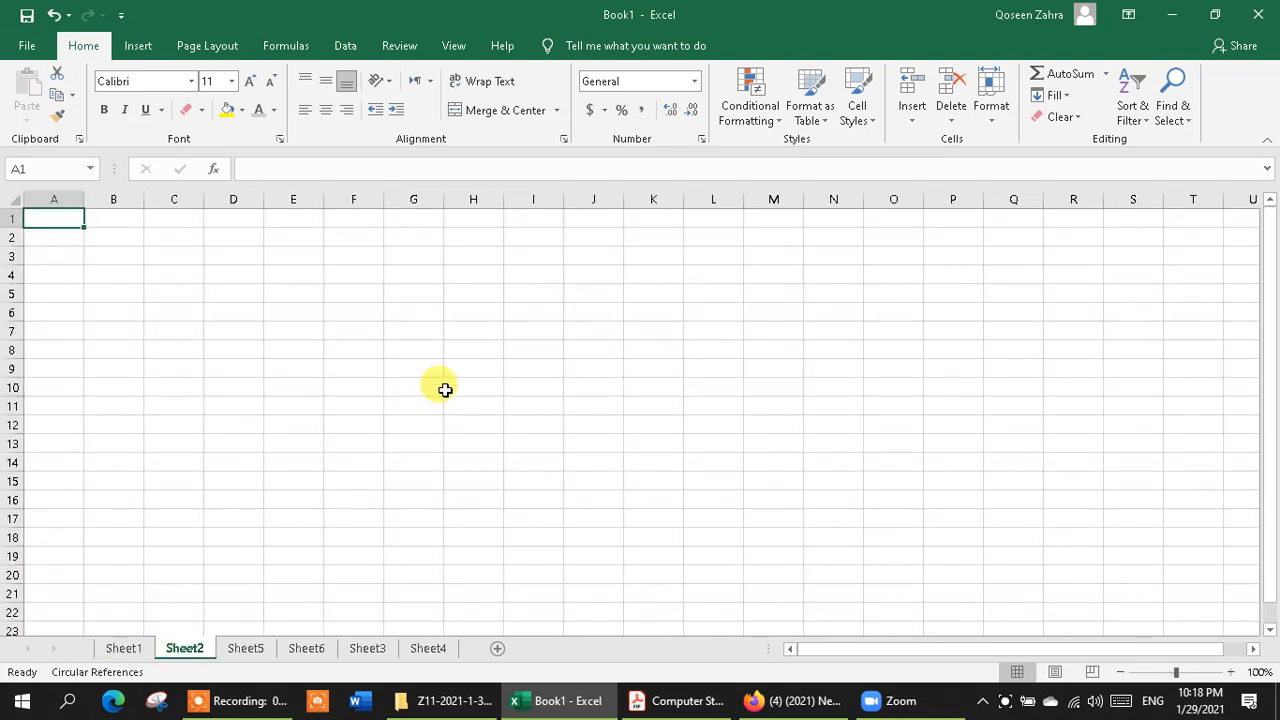
left_click(344, 272)
type("6")
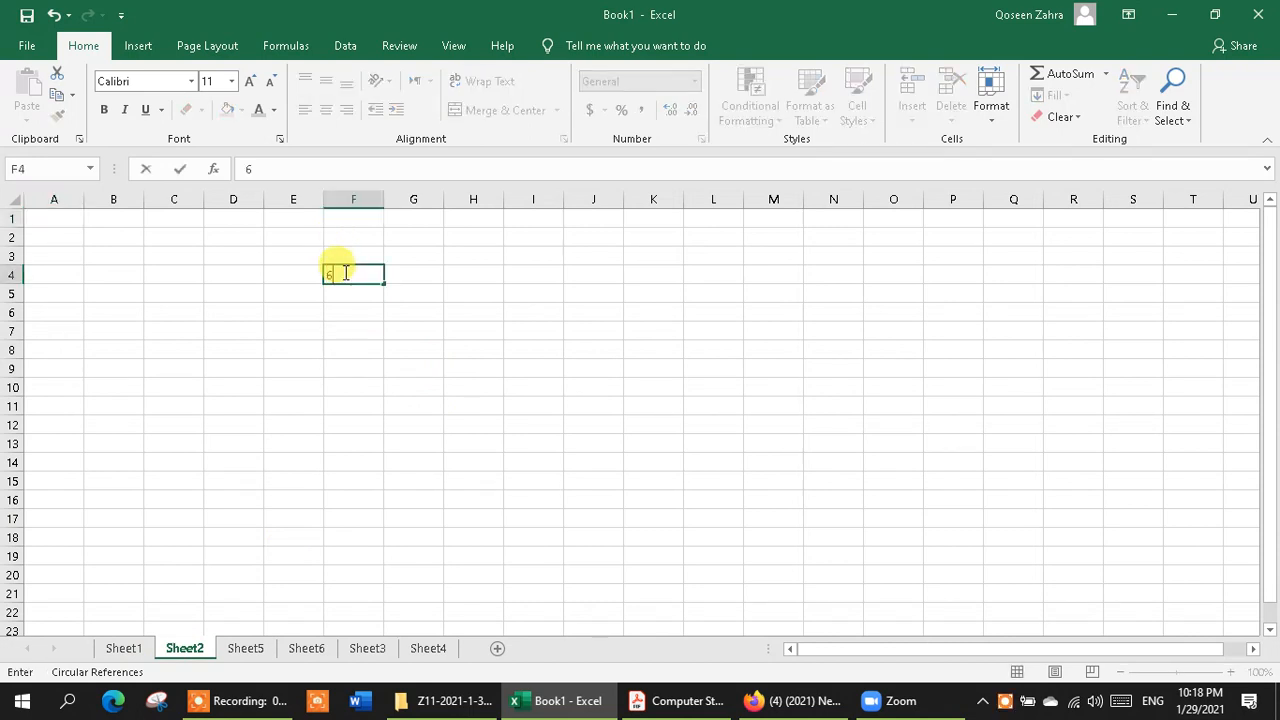
key("Return")
left_click(344, 272)
type("7")
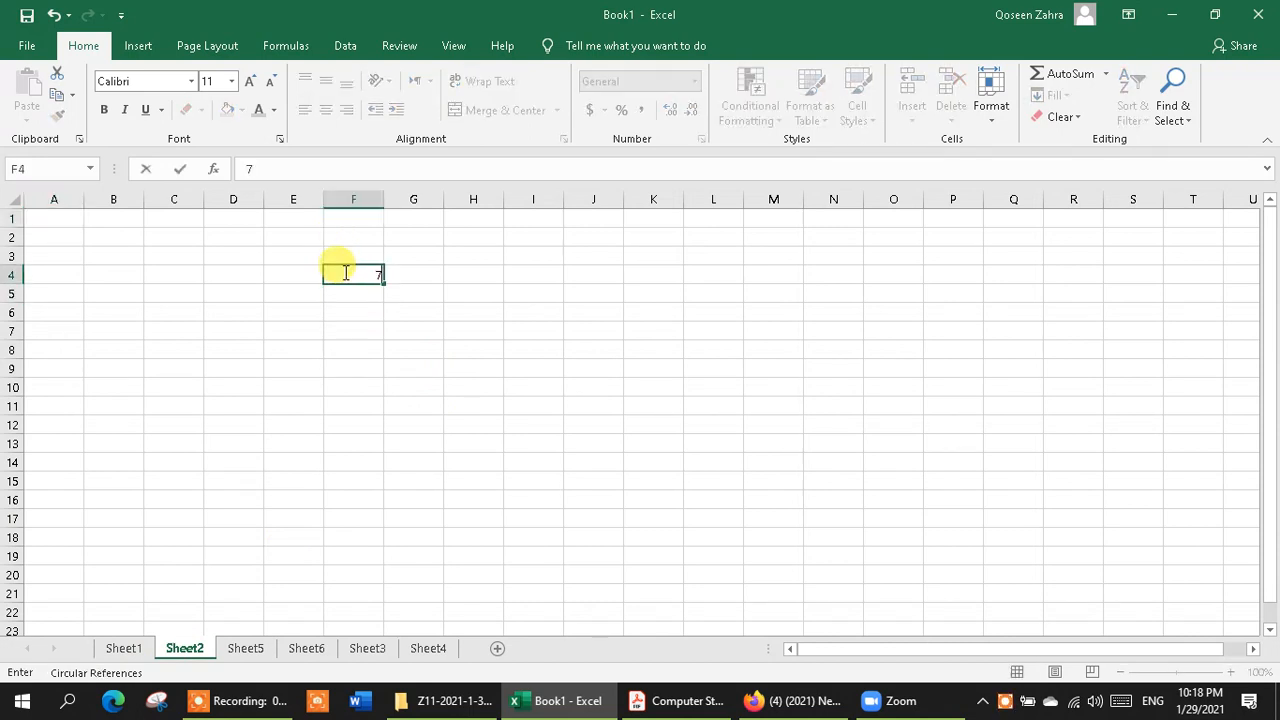
key("Return")
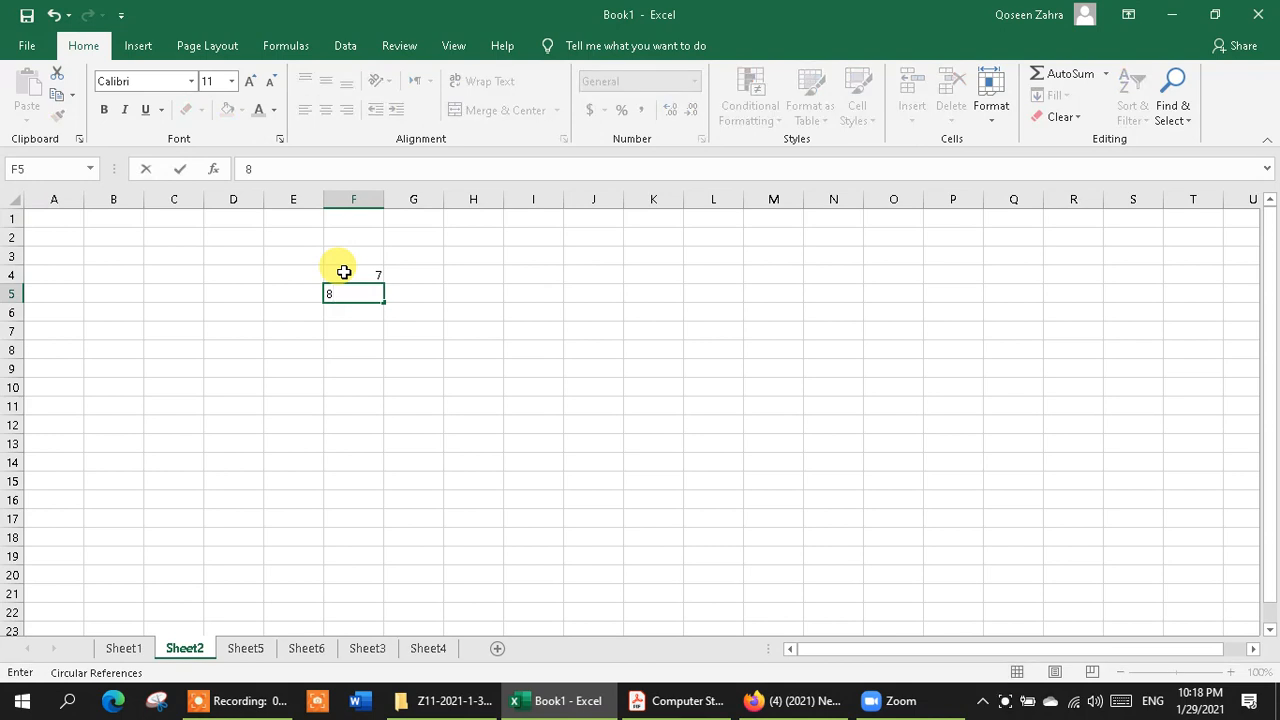
key("Return")
type("8")
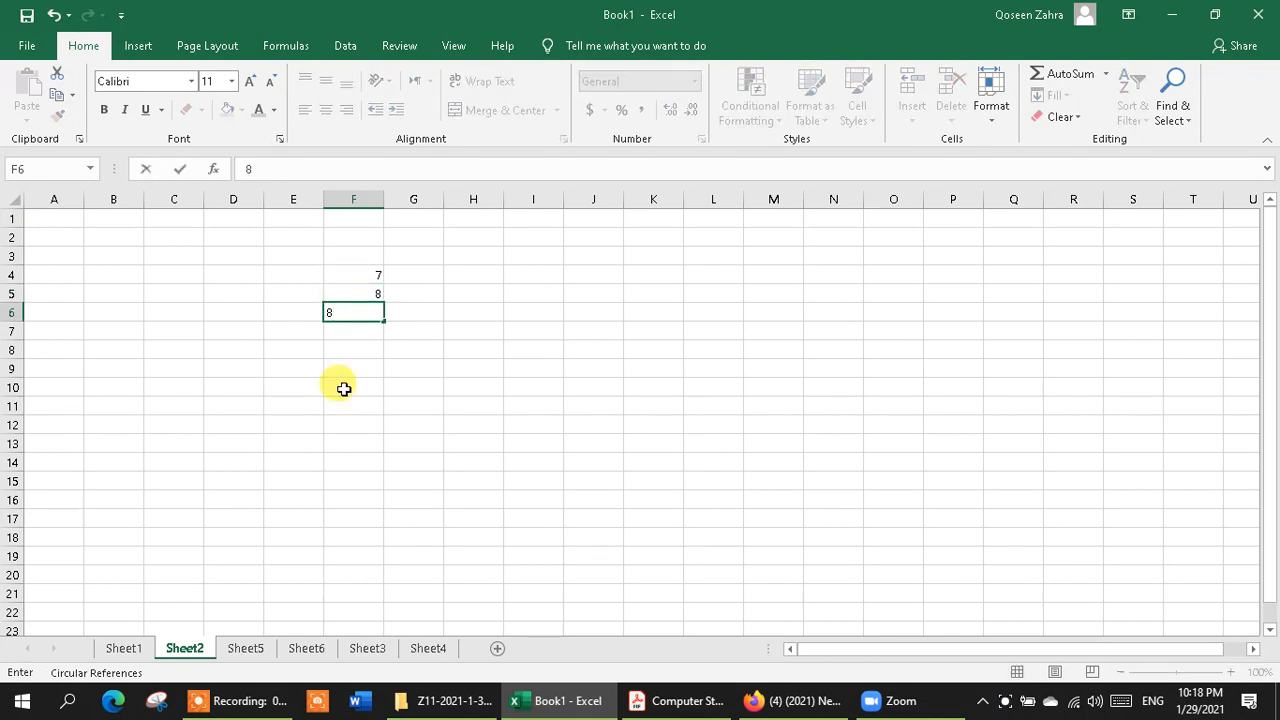
left_click(341, 443)
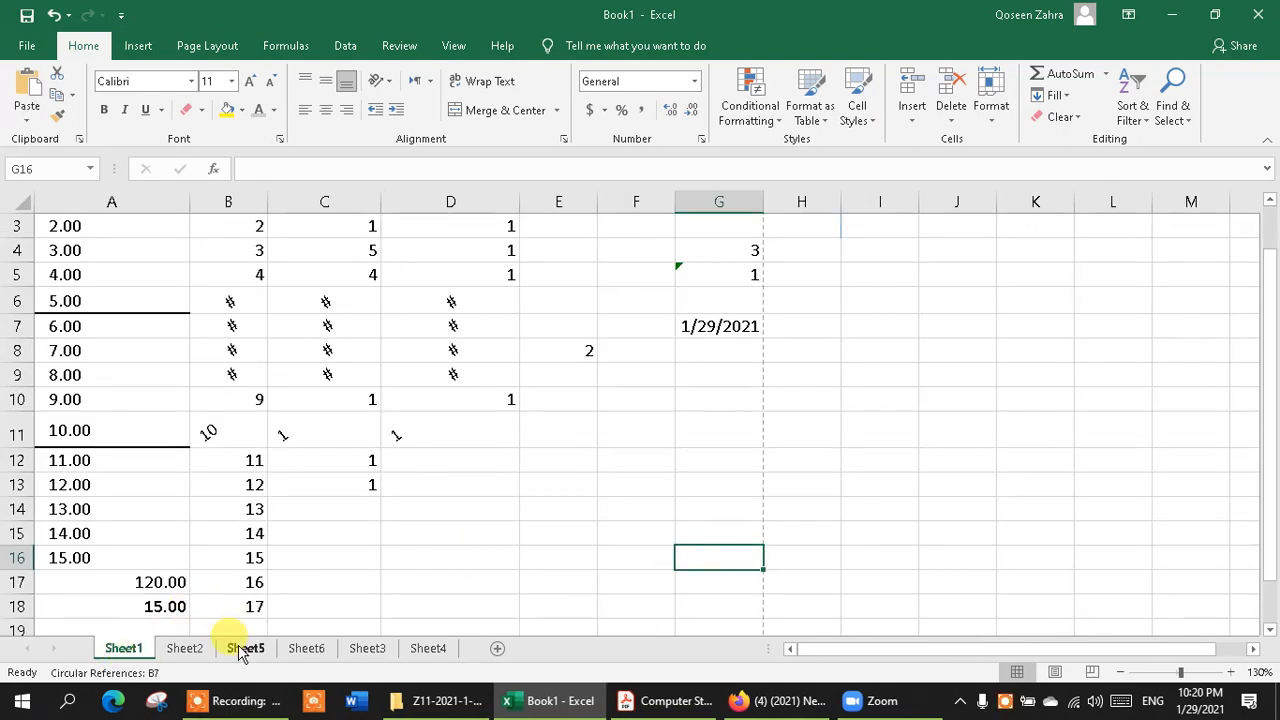
Check the numbers in column F of Sheet2, and select cell G10 on Sheet1.
left_click(178, 650)
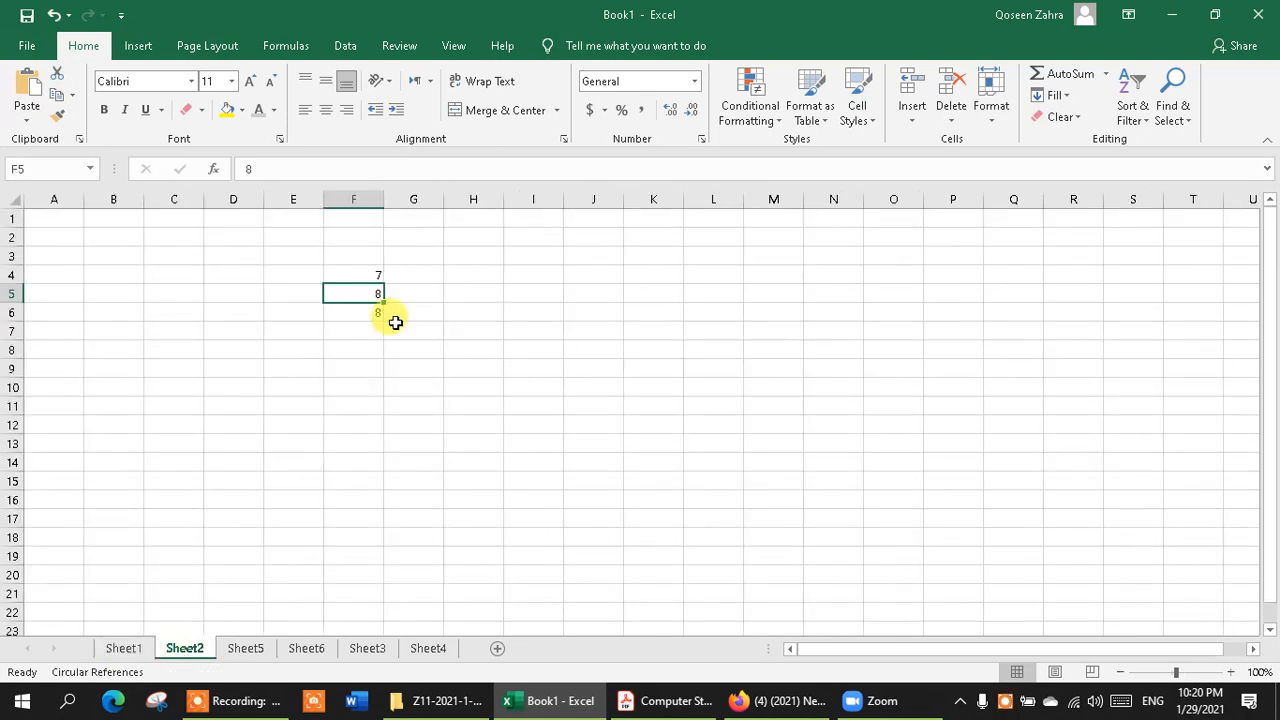
left_click(364, 197)
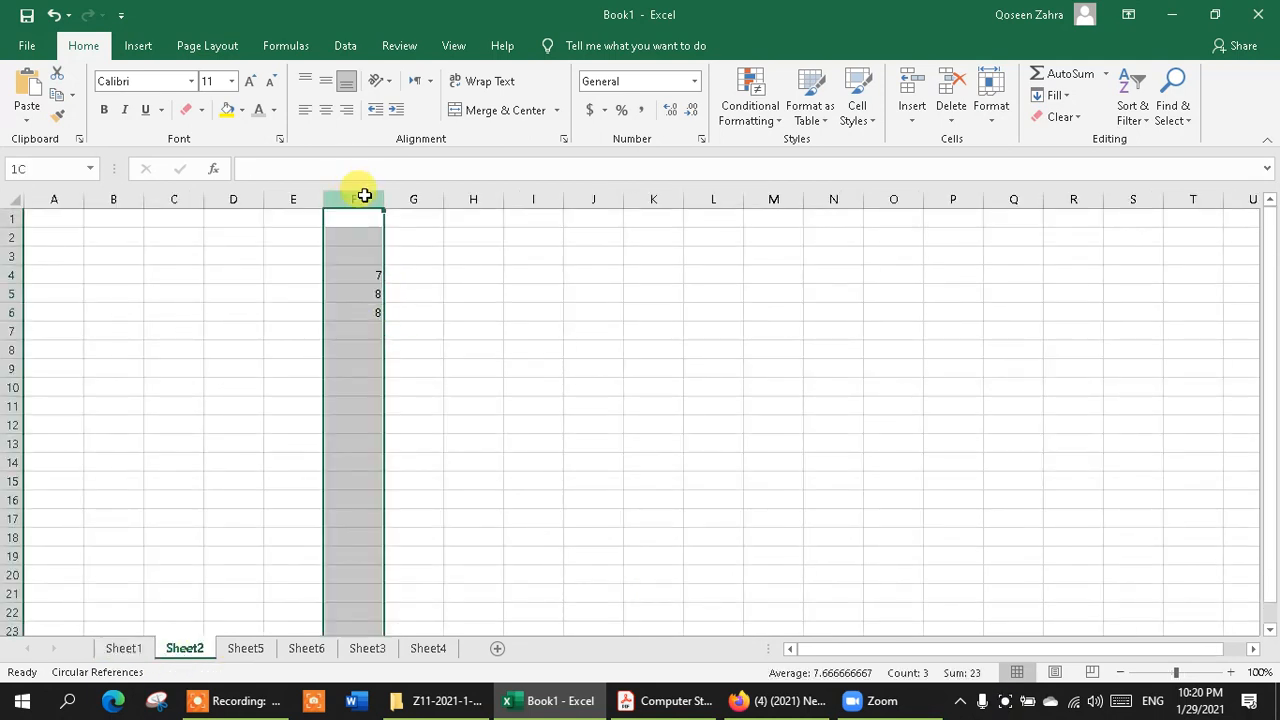
left_click(360, 274)
left_click(370, 292)
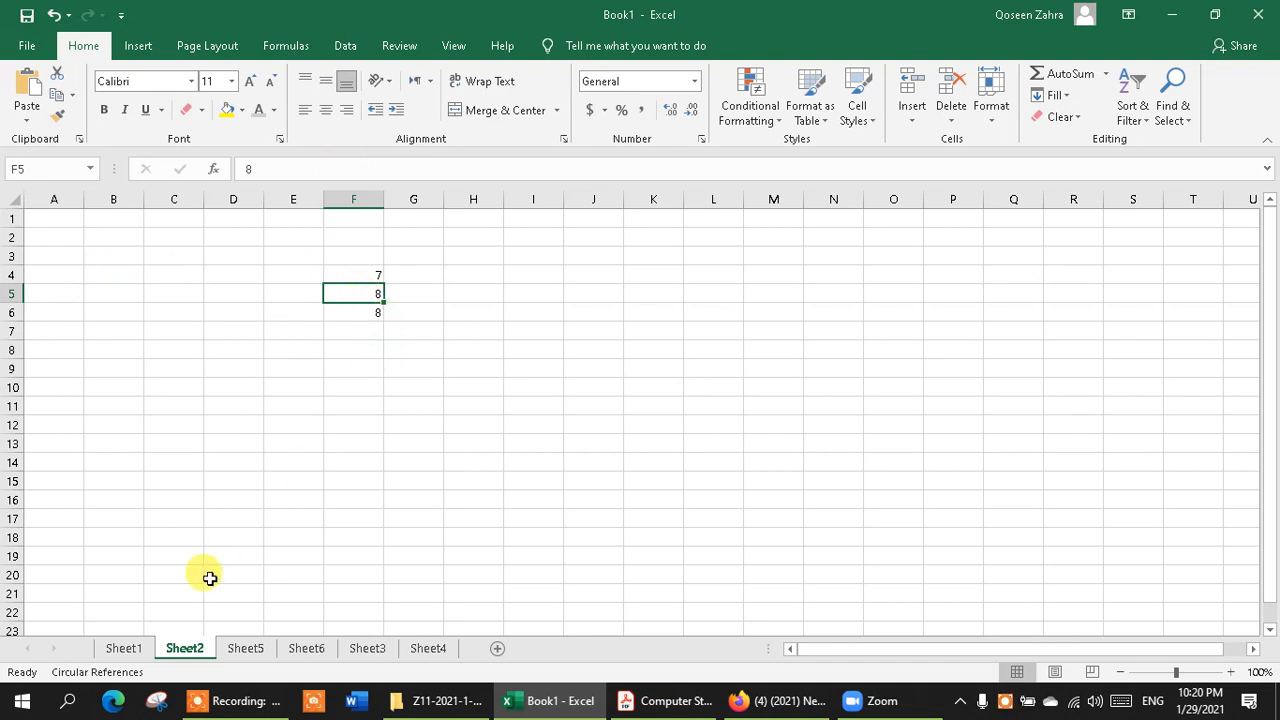
left_click(115, 651)
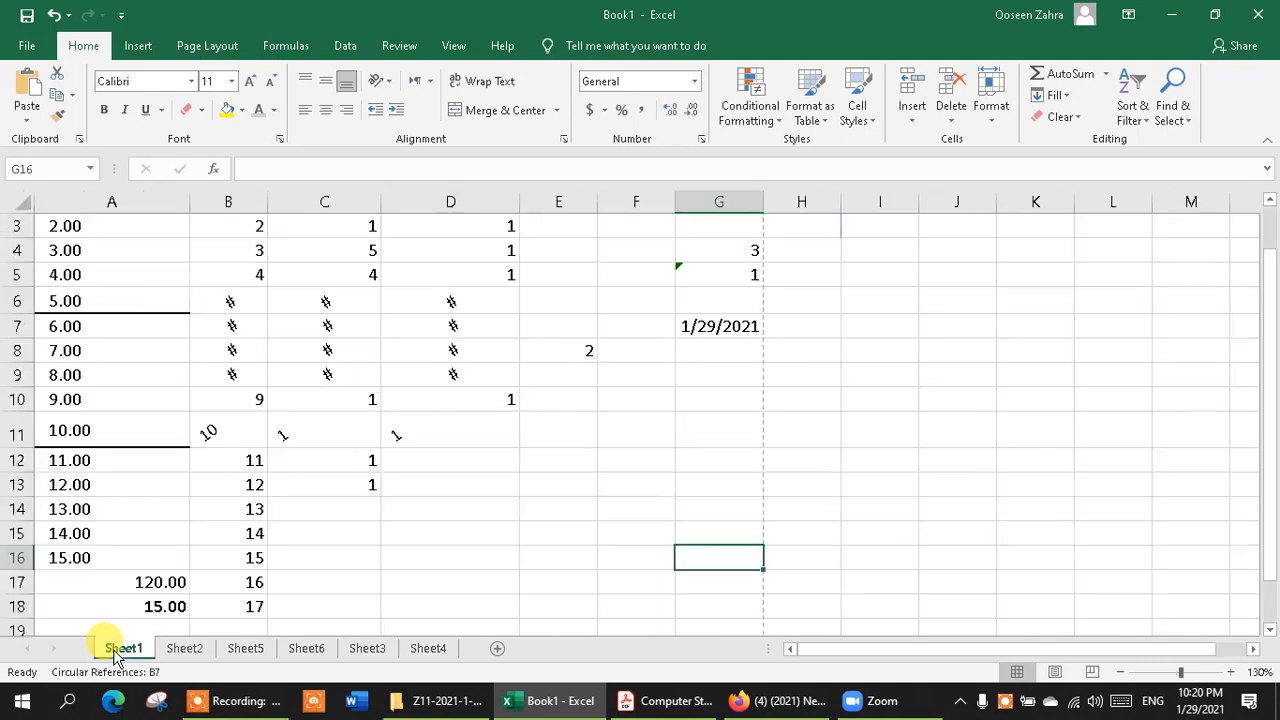
left_click(707, 415)
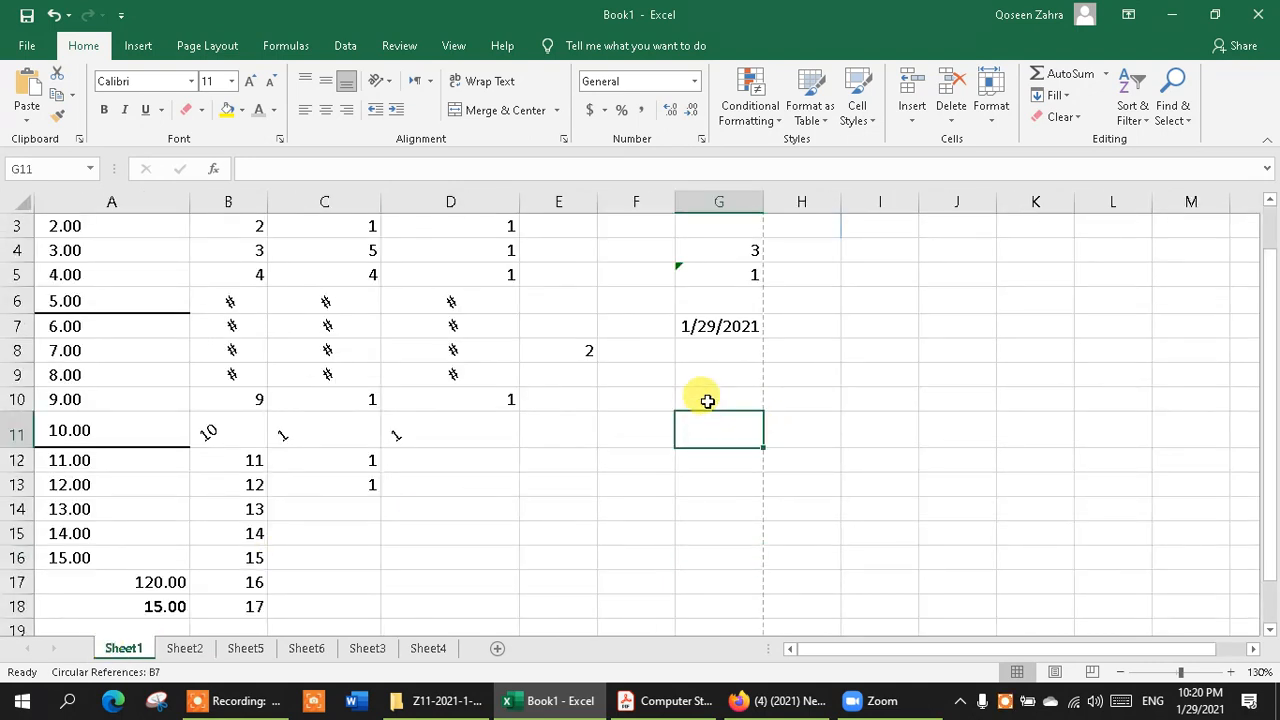
left_click(706, 400)
left_click(266, 166)
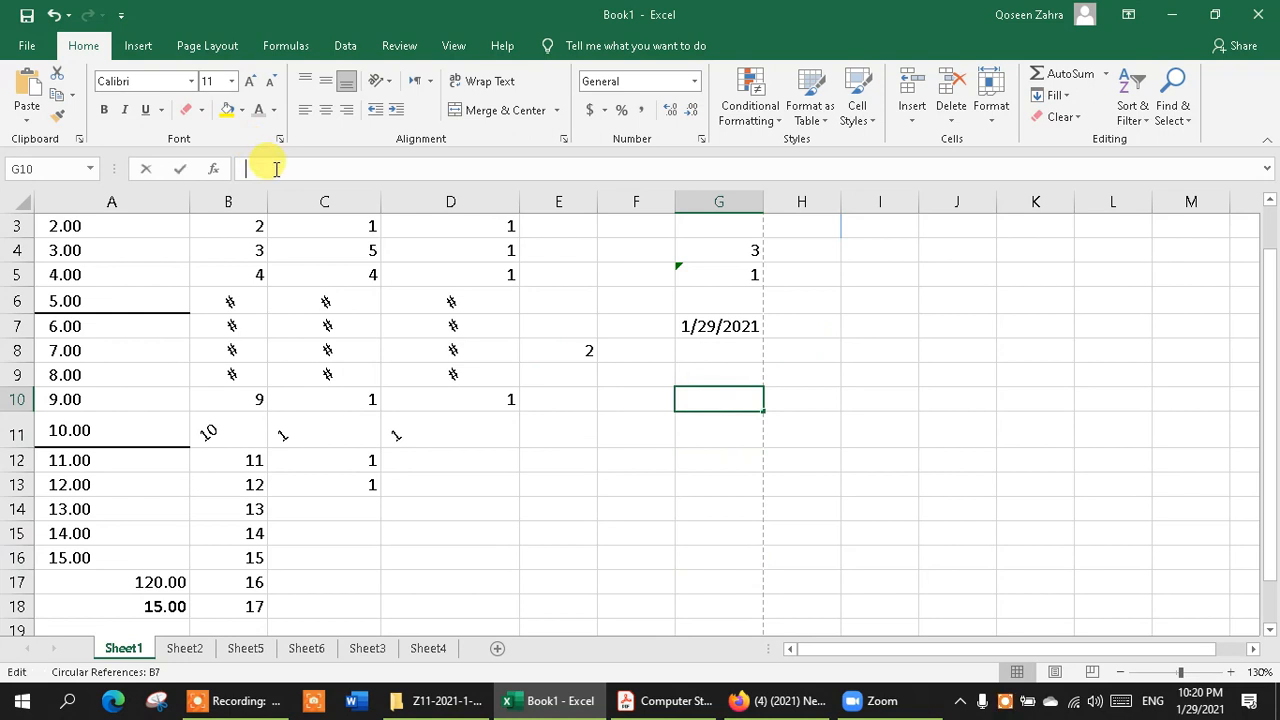
type("=")
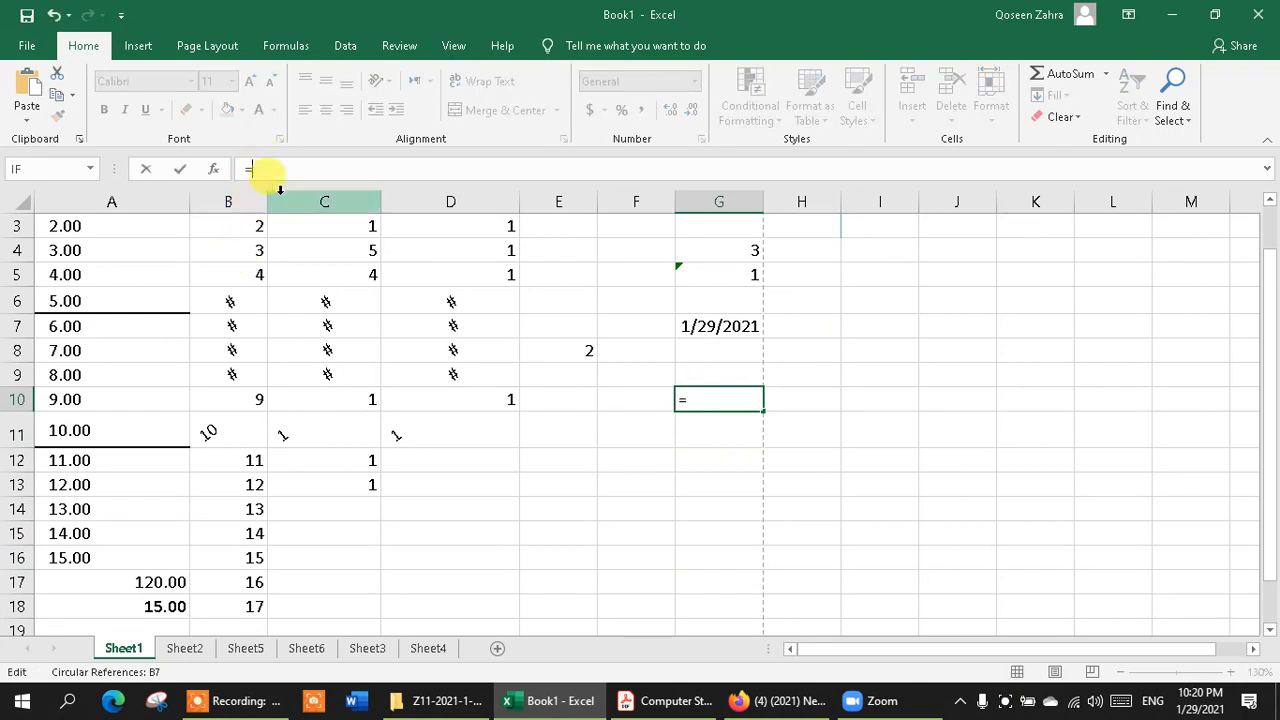
type("B2+")
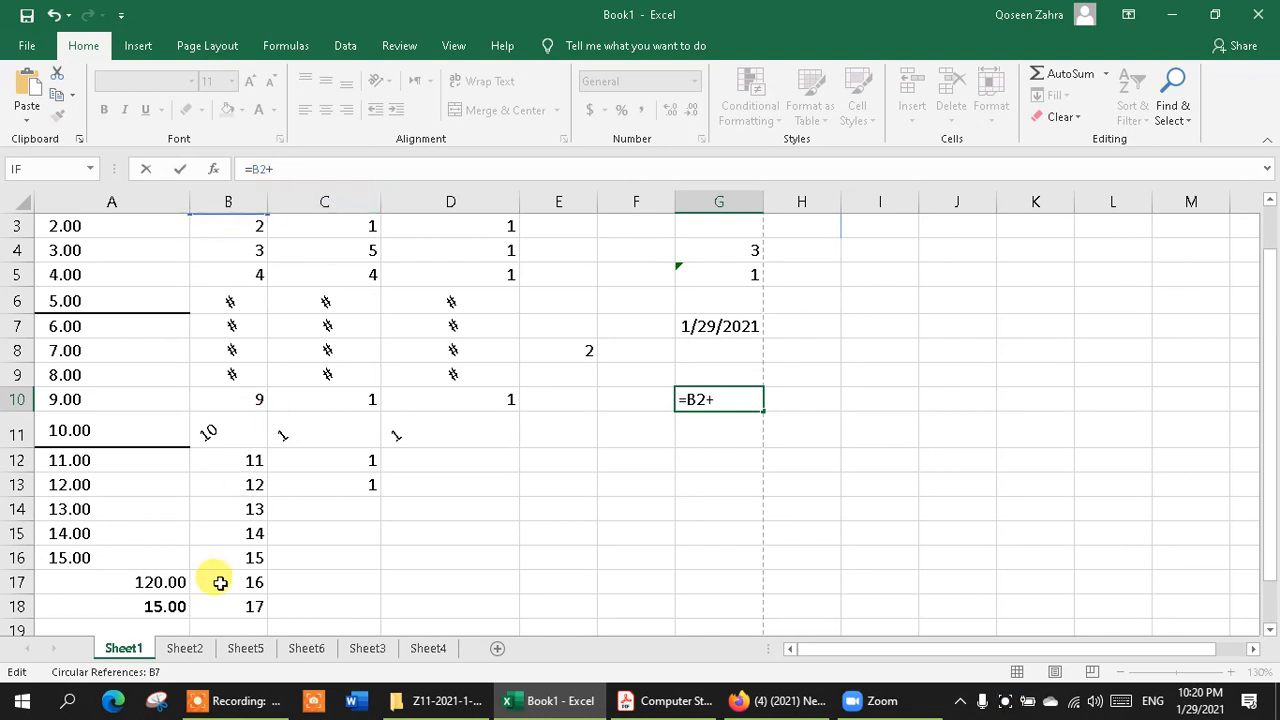
left_click(184, 655)
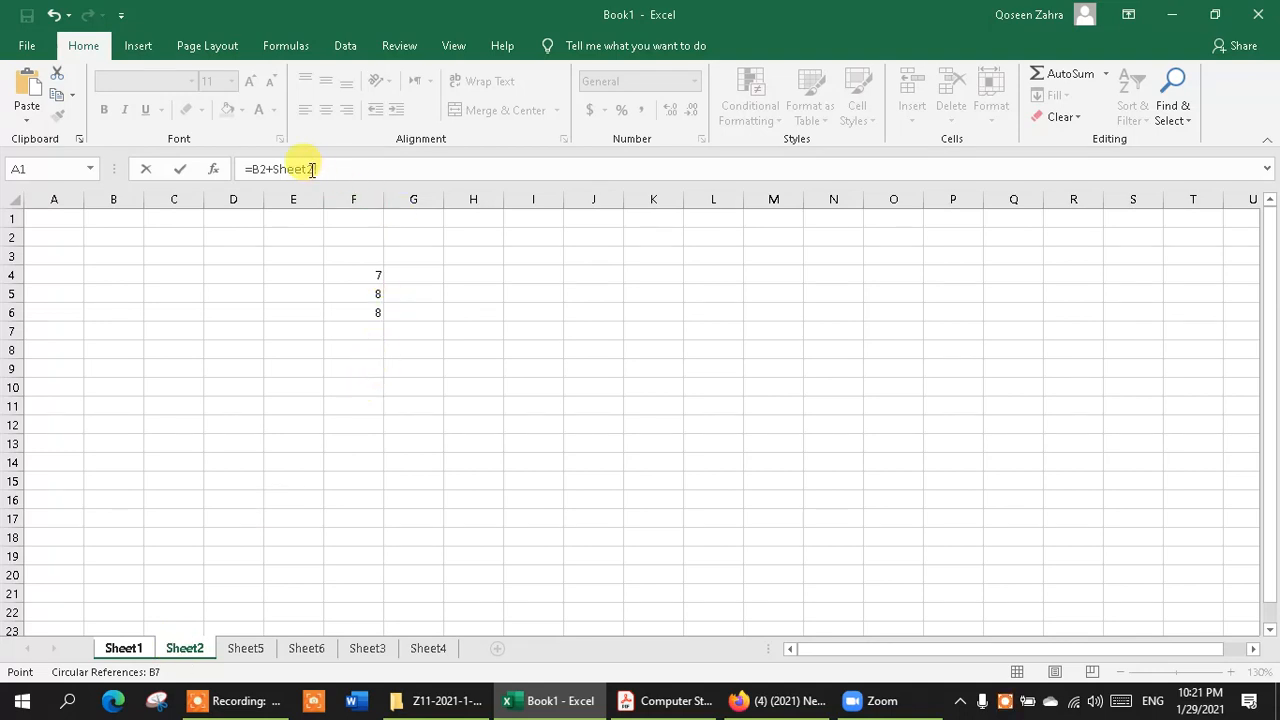
left_click_drag(318, 169, 226, 174)
key("BackSpace")
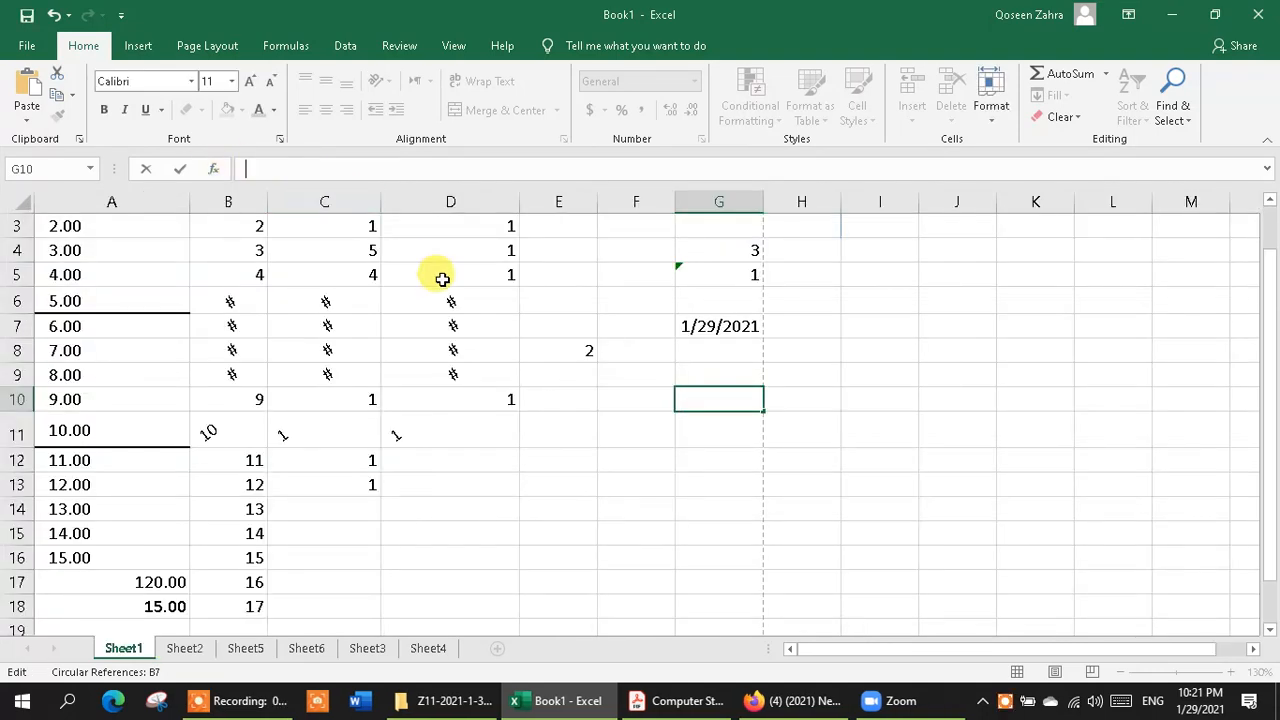
Start a formula in G10 of Sheet1 that adds B2 and a reference to cell F5 of Sheet2.
type("=")
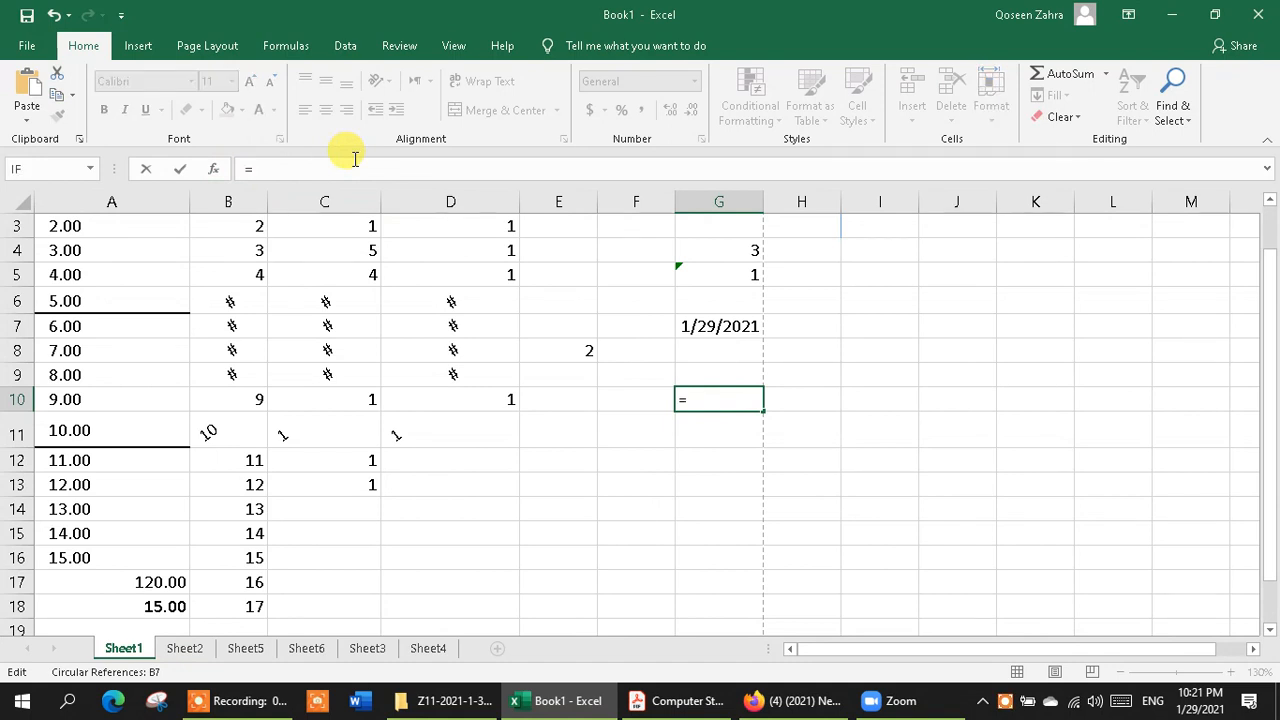
type("B2+")
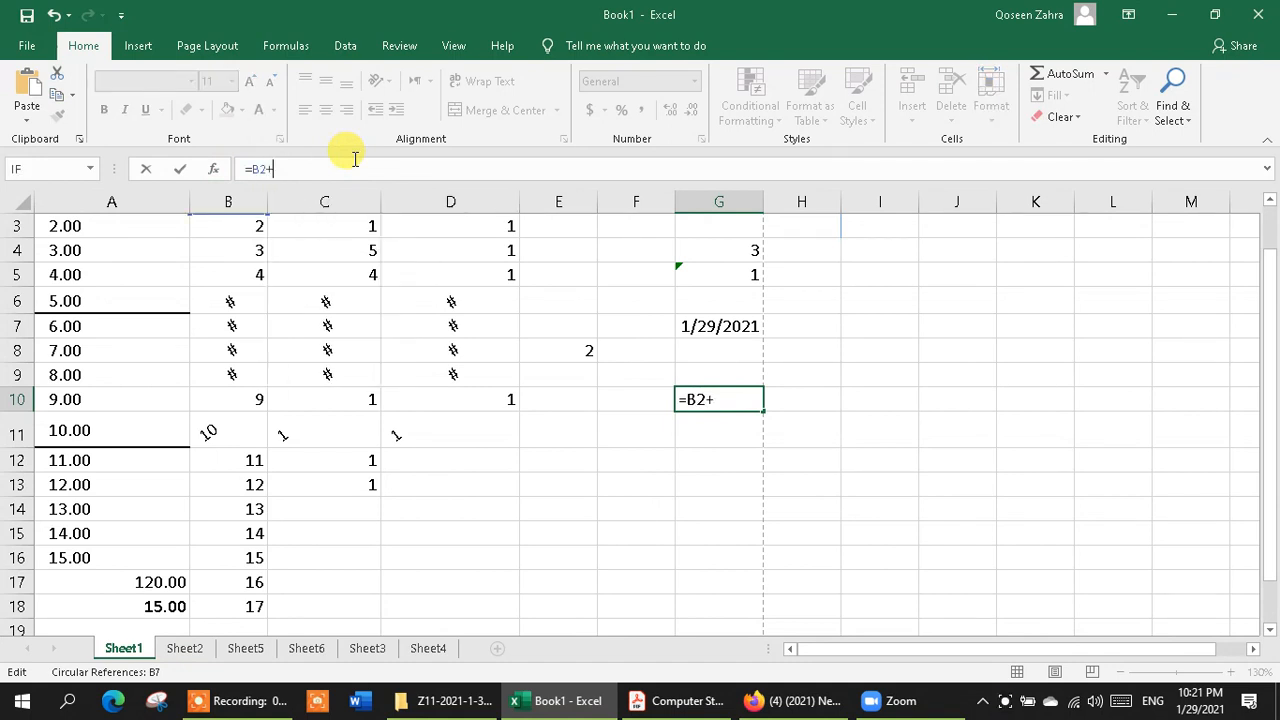
type("Sh")
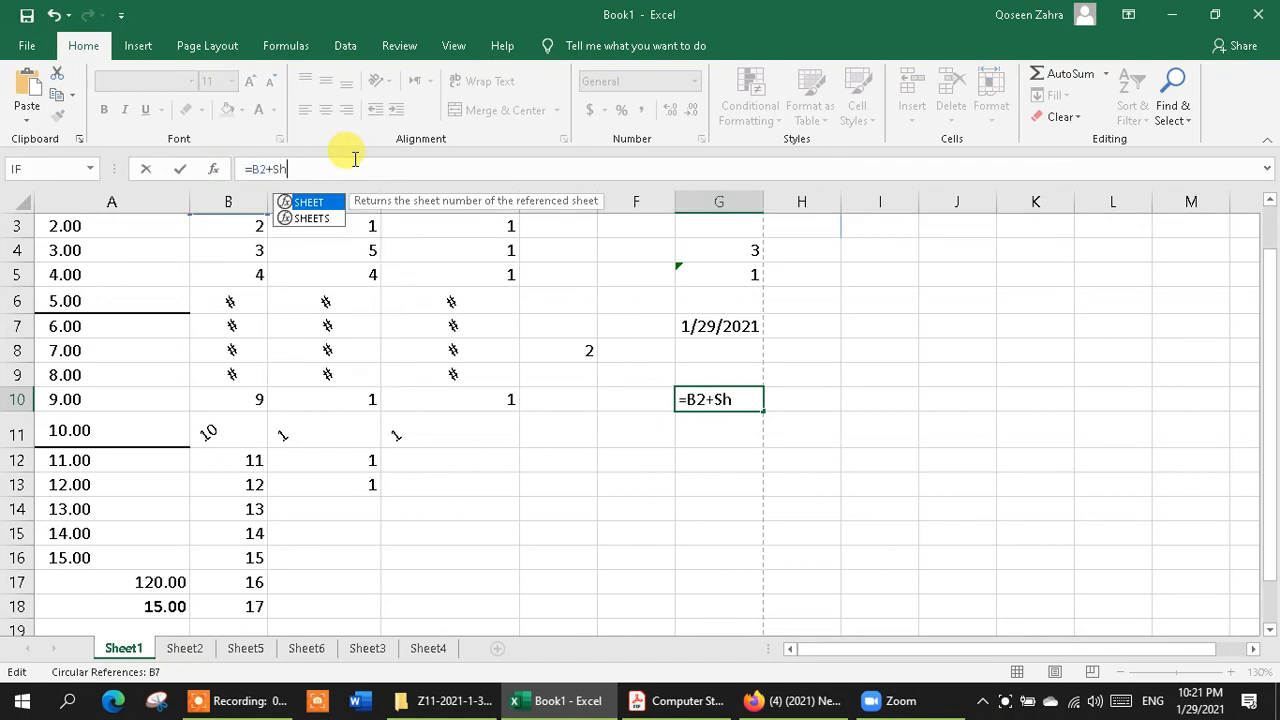
type("eet")
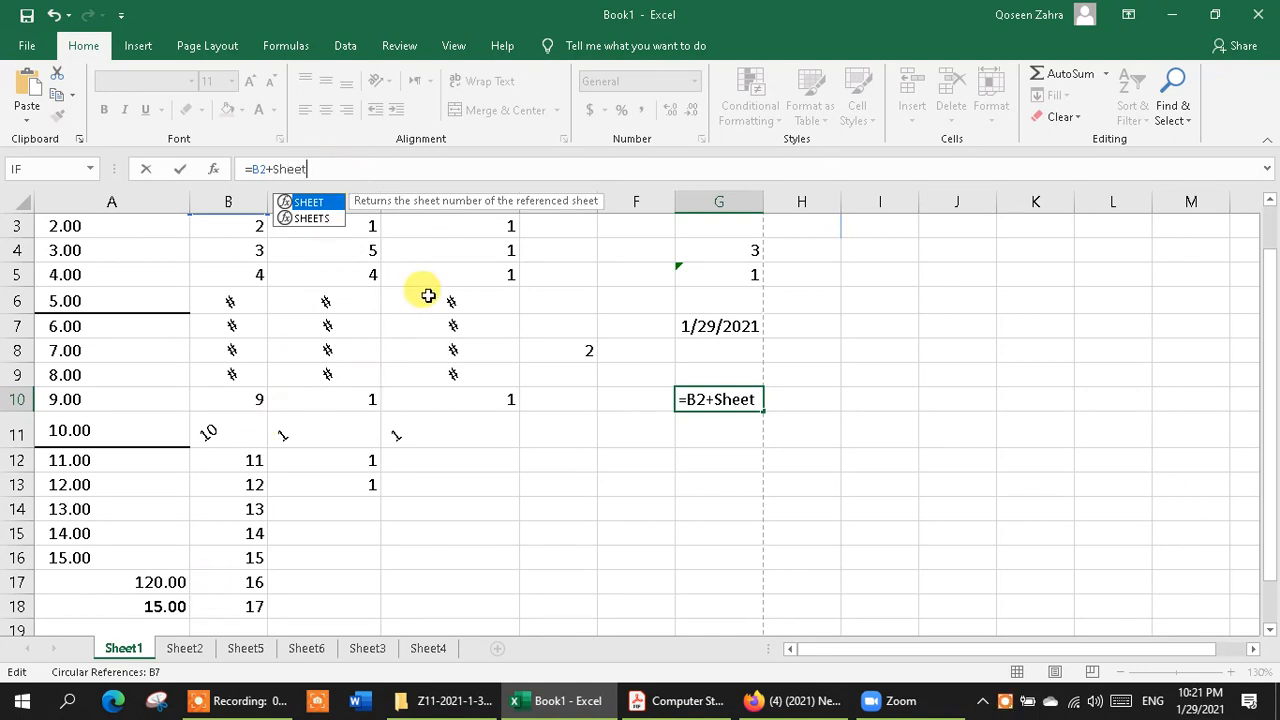
type("2")
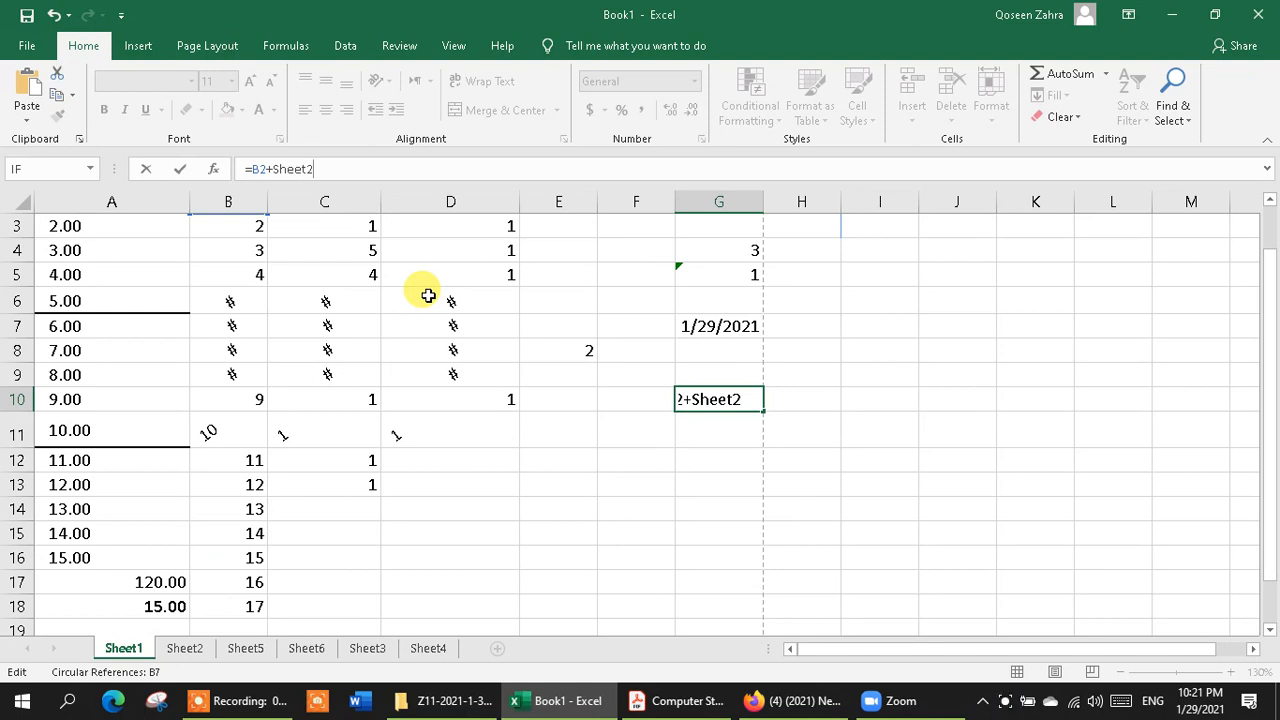
type("!")
left_click(185, 650)
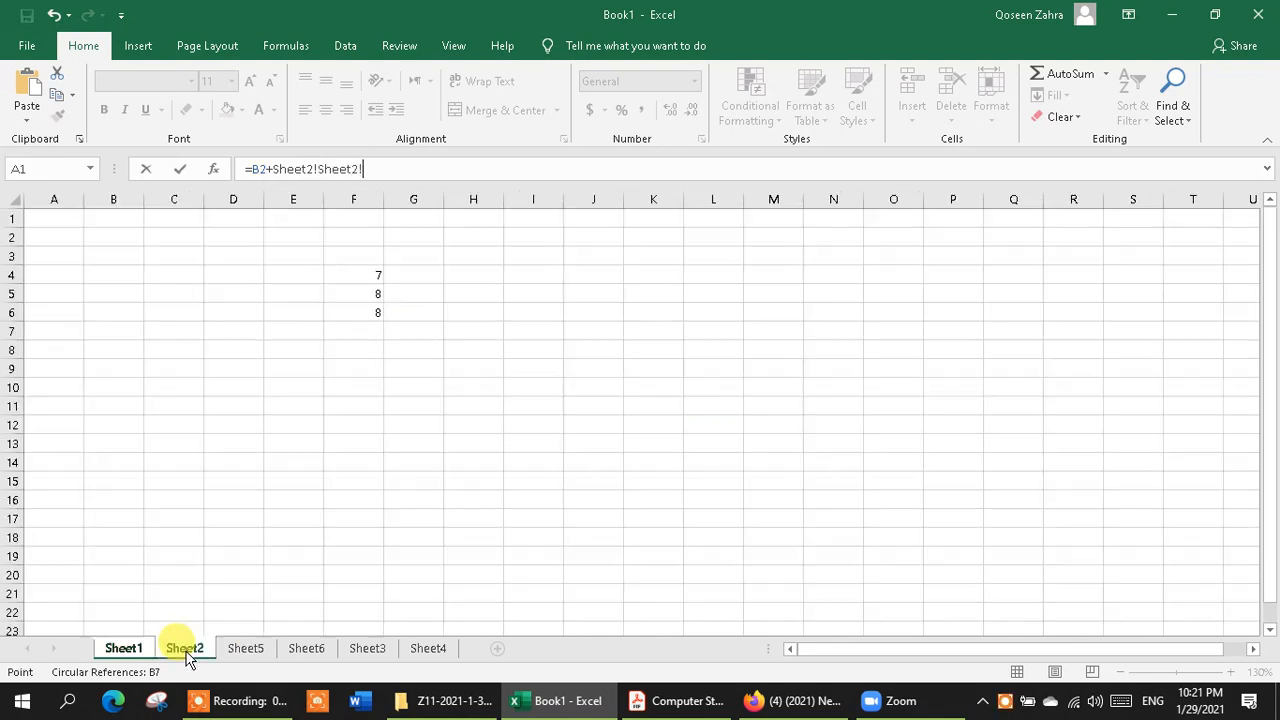
left_click(369, 292)
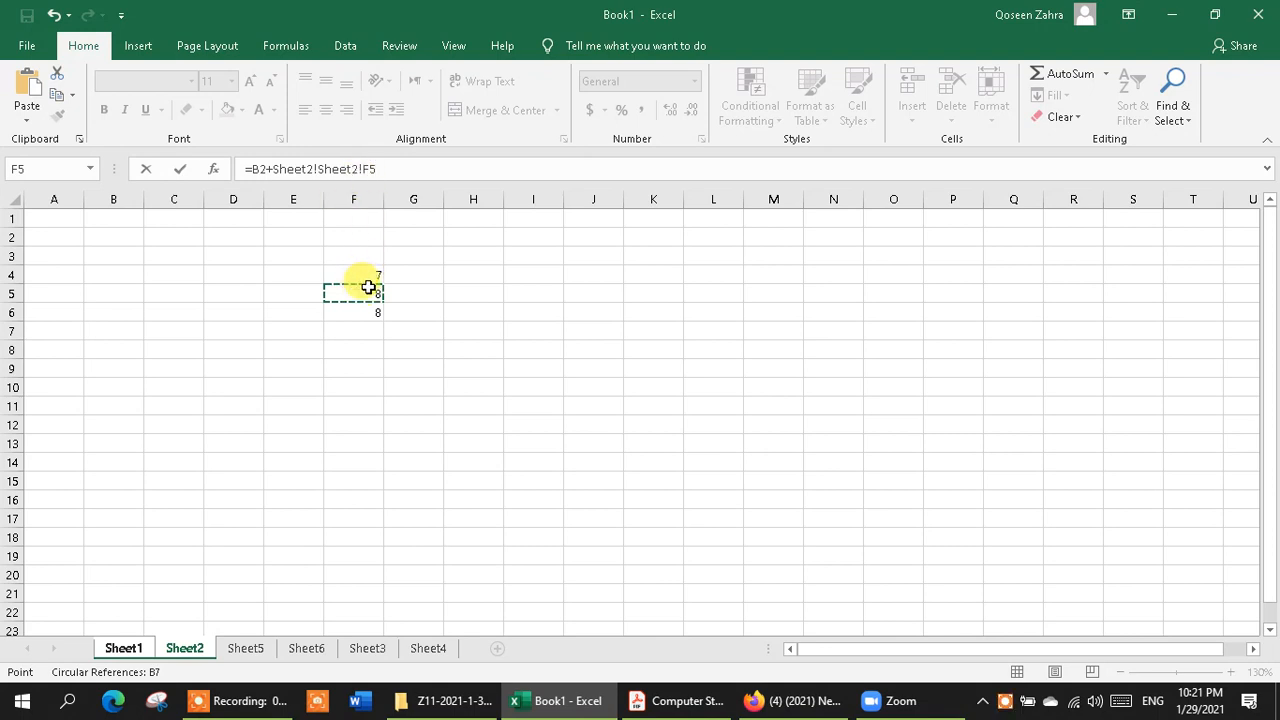
left_click(124, 647)
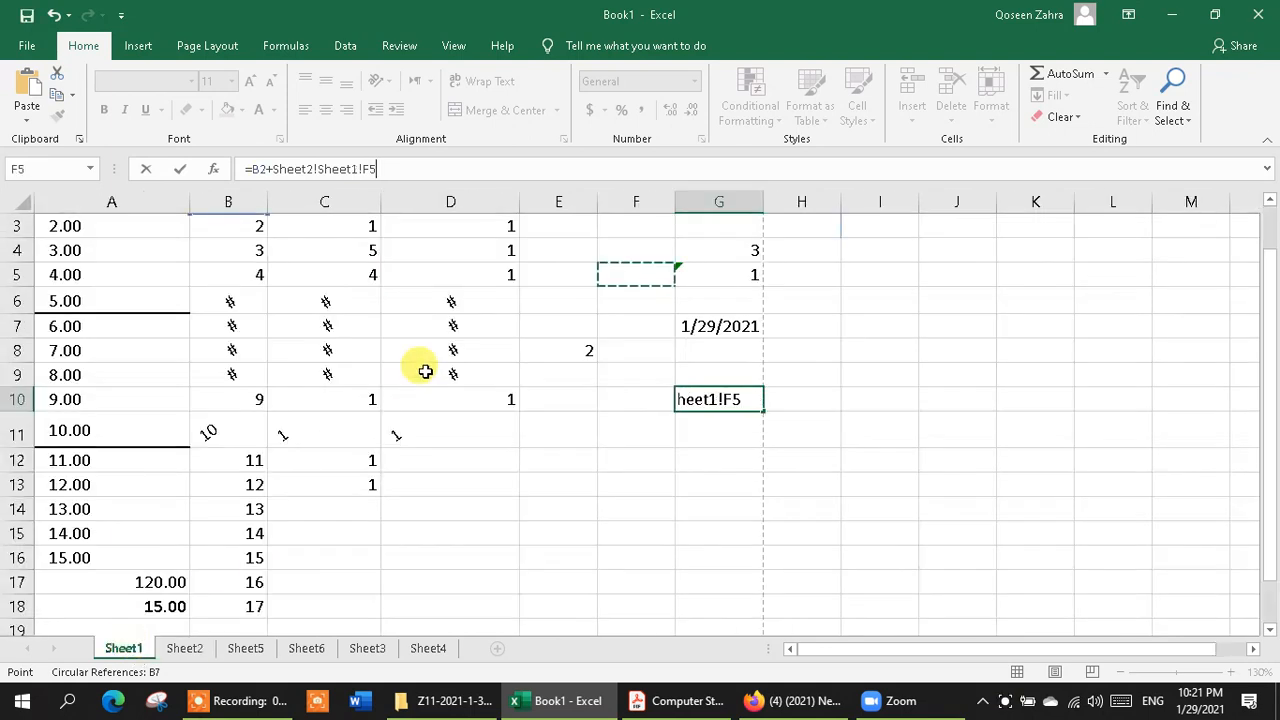
Remove the redundant Sheet1! reference from the G10 formula and enter it as =B2+Sheet2!F5.
left_click(364, 169)
key("BackSpace")
key("BackSpace")
key("BackSpace")
key("BackSpace")
key("BackSpace")
key("BackSpace")
key("BackSpace")
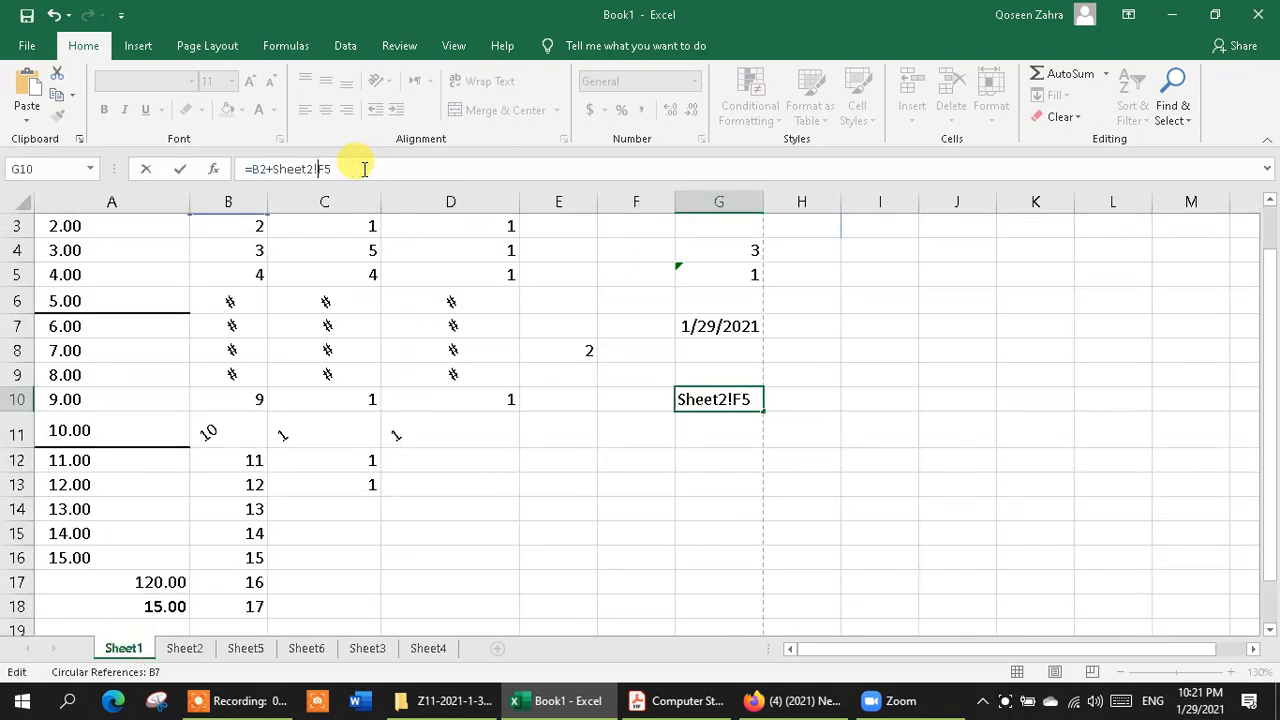
key("Return")
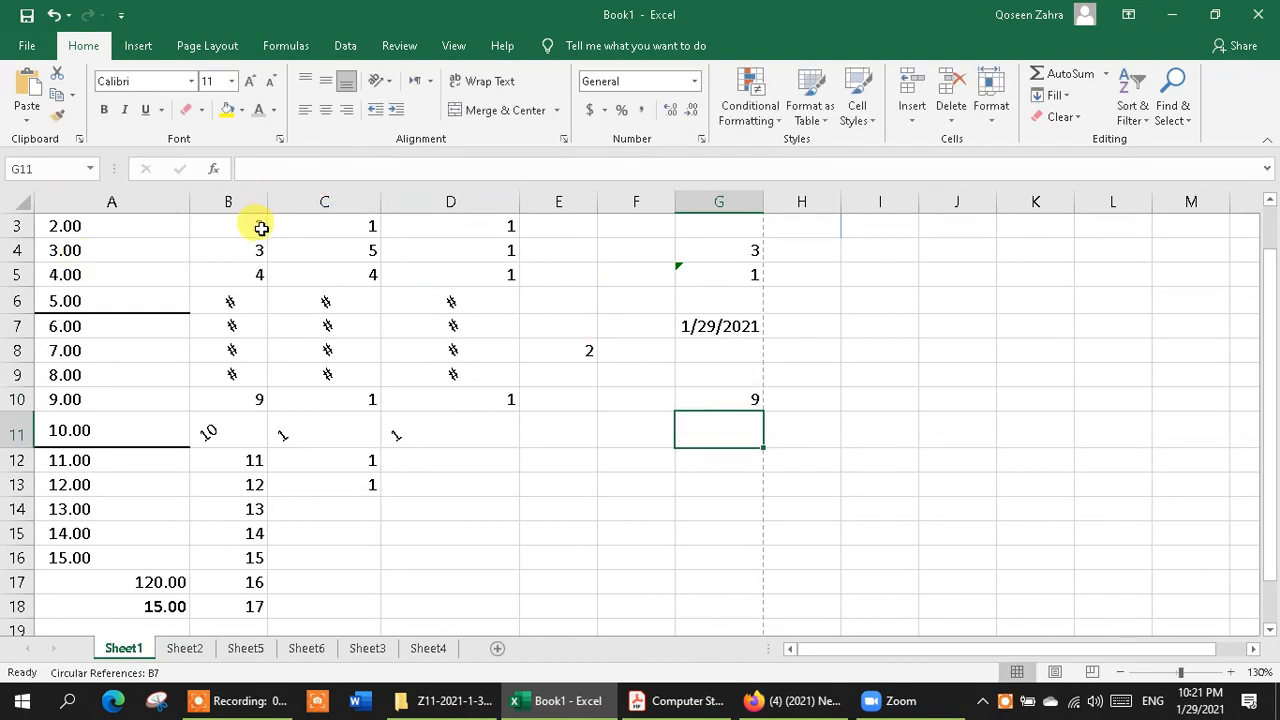
Compare the source value in F5 of Sheet2 with the formula result in G10 of Sheet1.
left_click(180, 647)
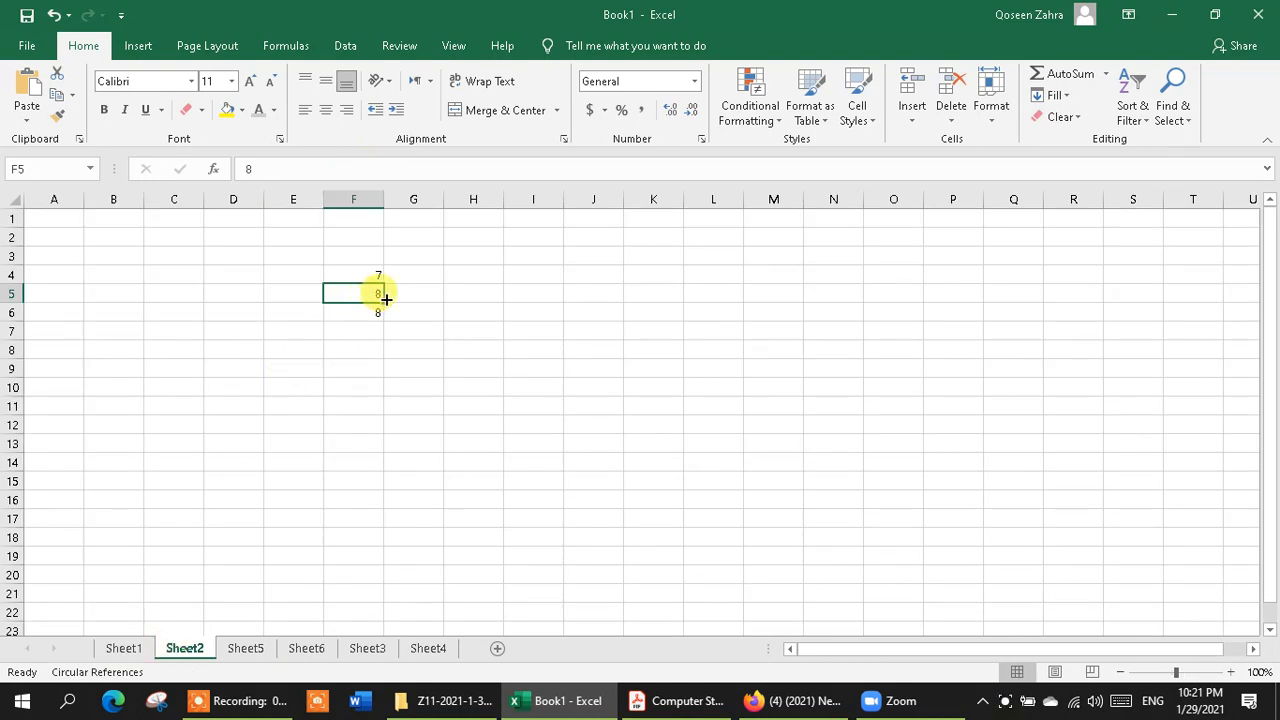
left_click(369, 347)
double_click(370, 292)
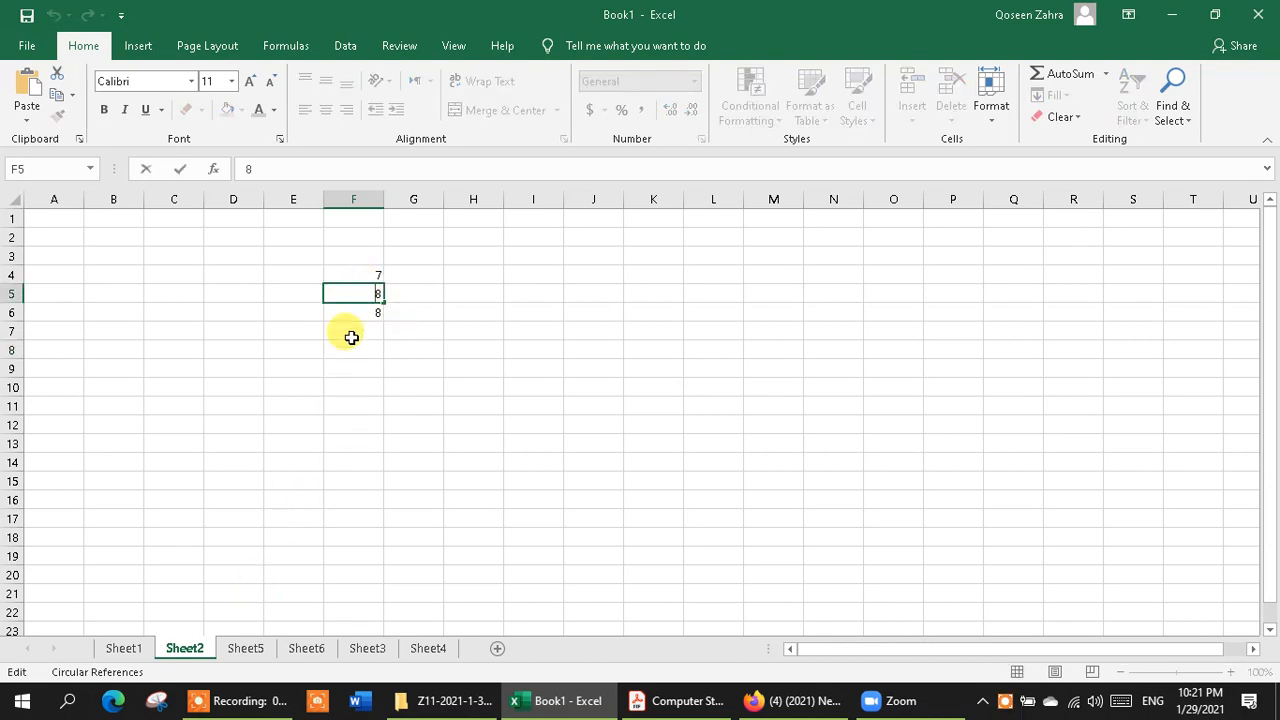
left_click(115, 651)
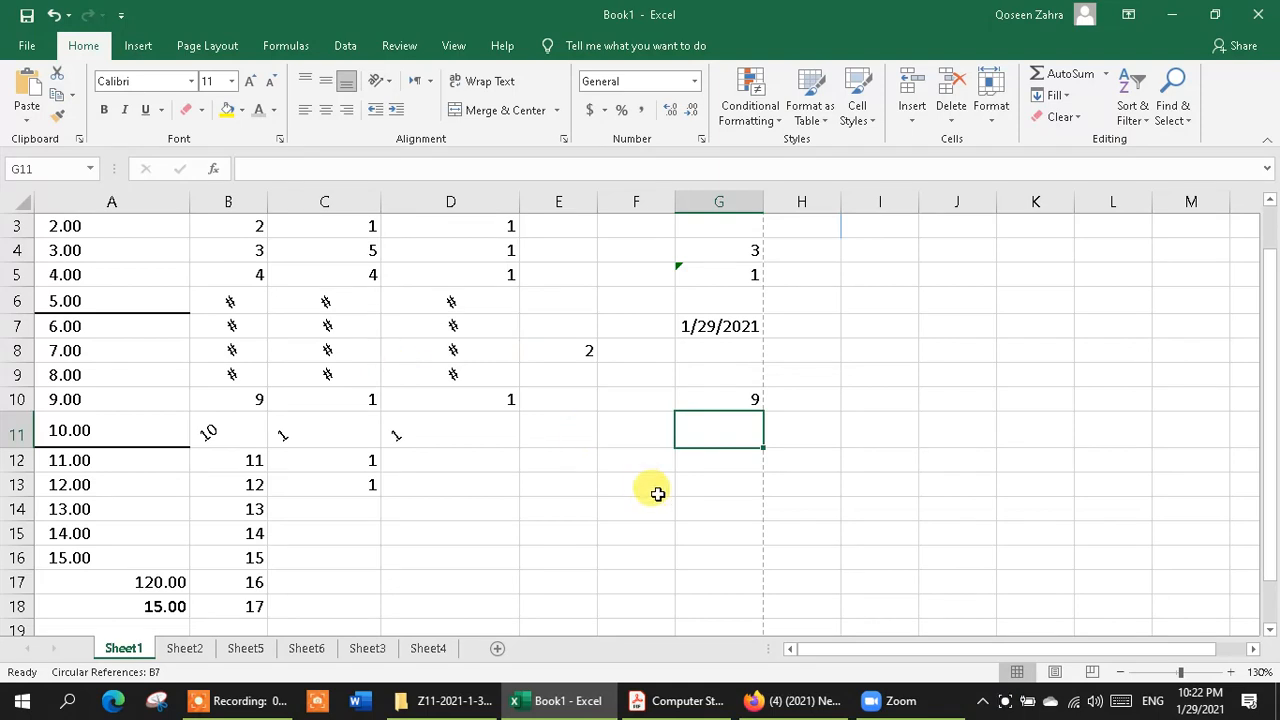
left_click(209, 650)
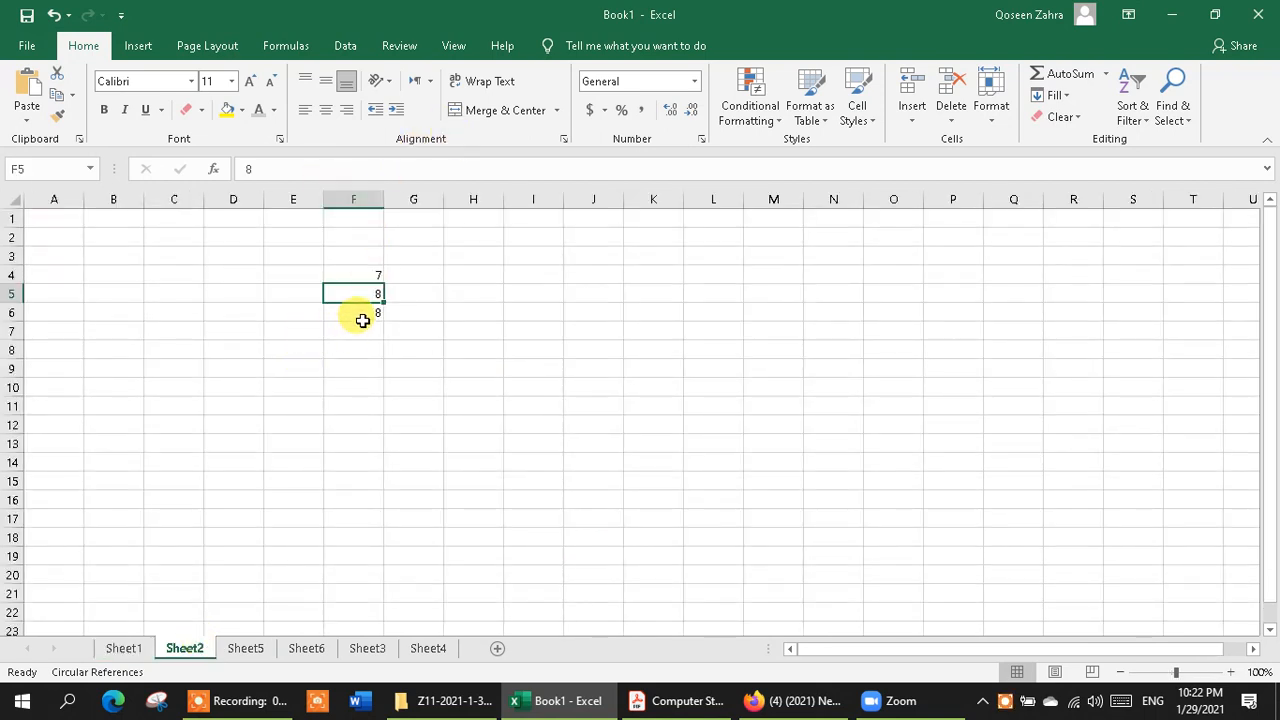
left_click(138, 648)
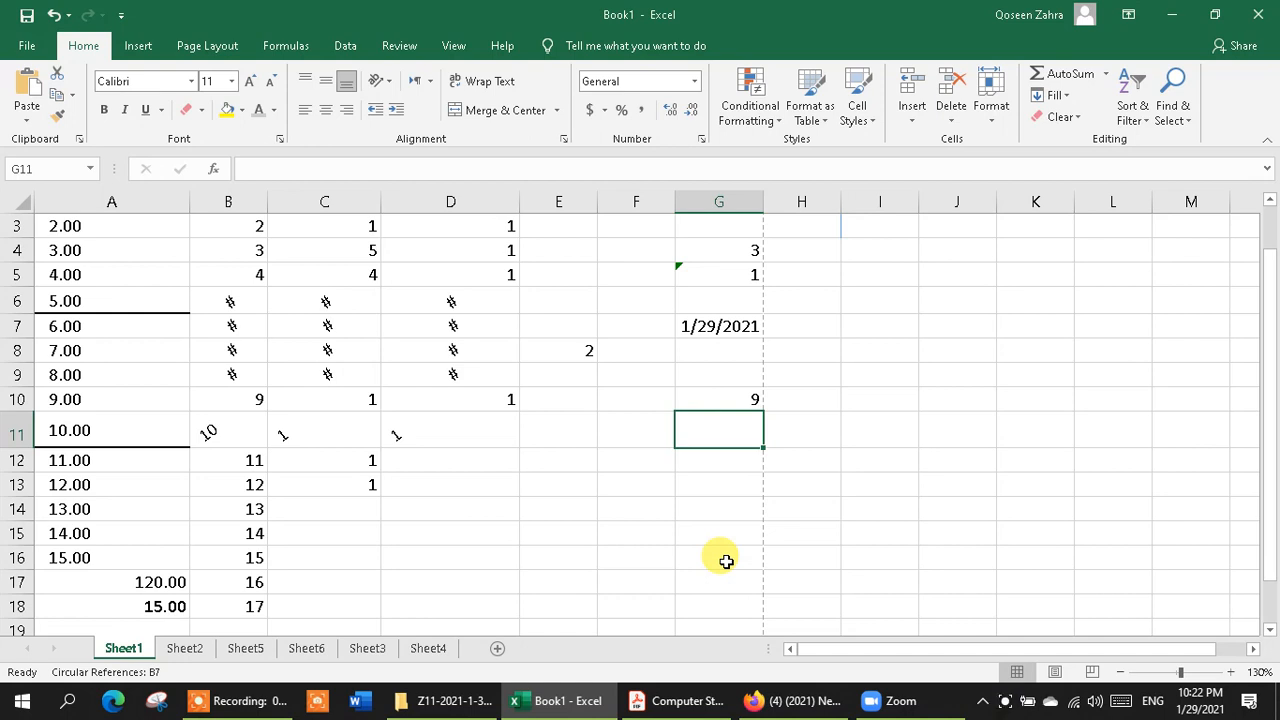
Enter the text "computer is an electronic device" in cell H3.
left_click(831, 226)
type("h")
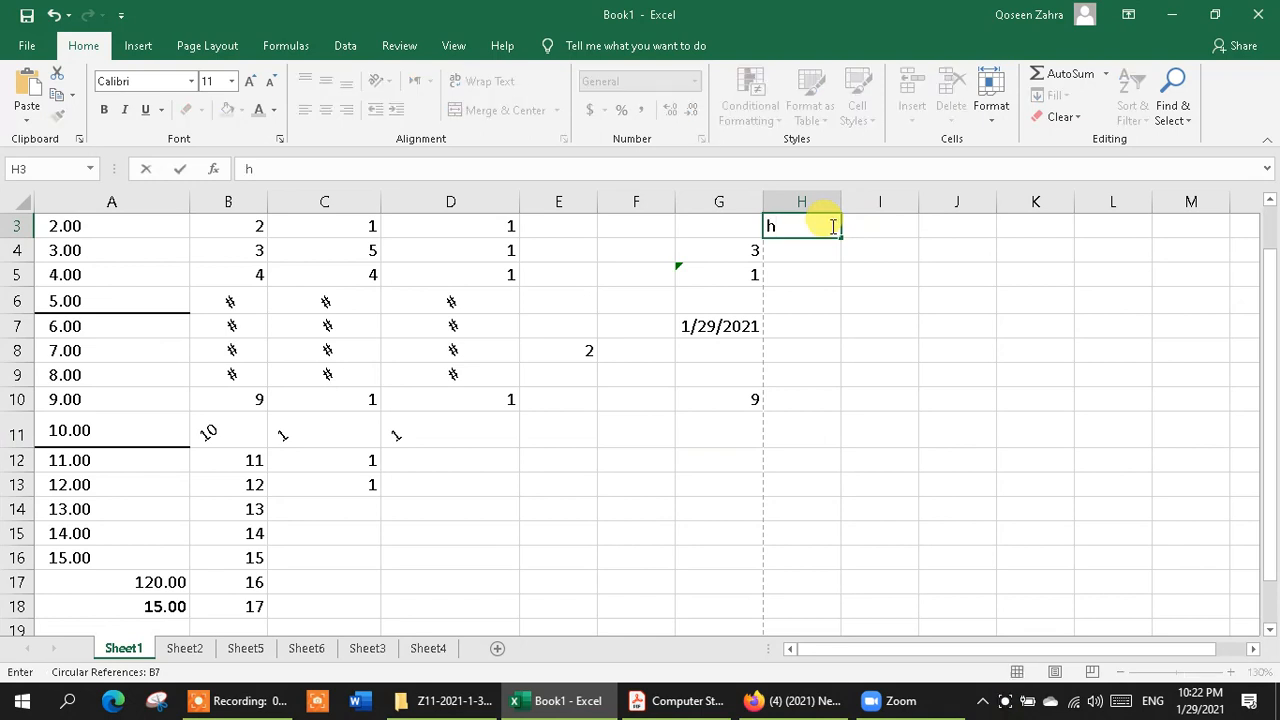
key("BackSpace")
type("compu")
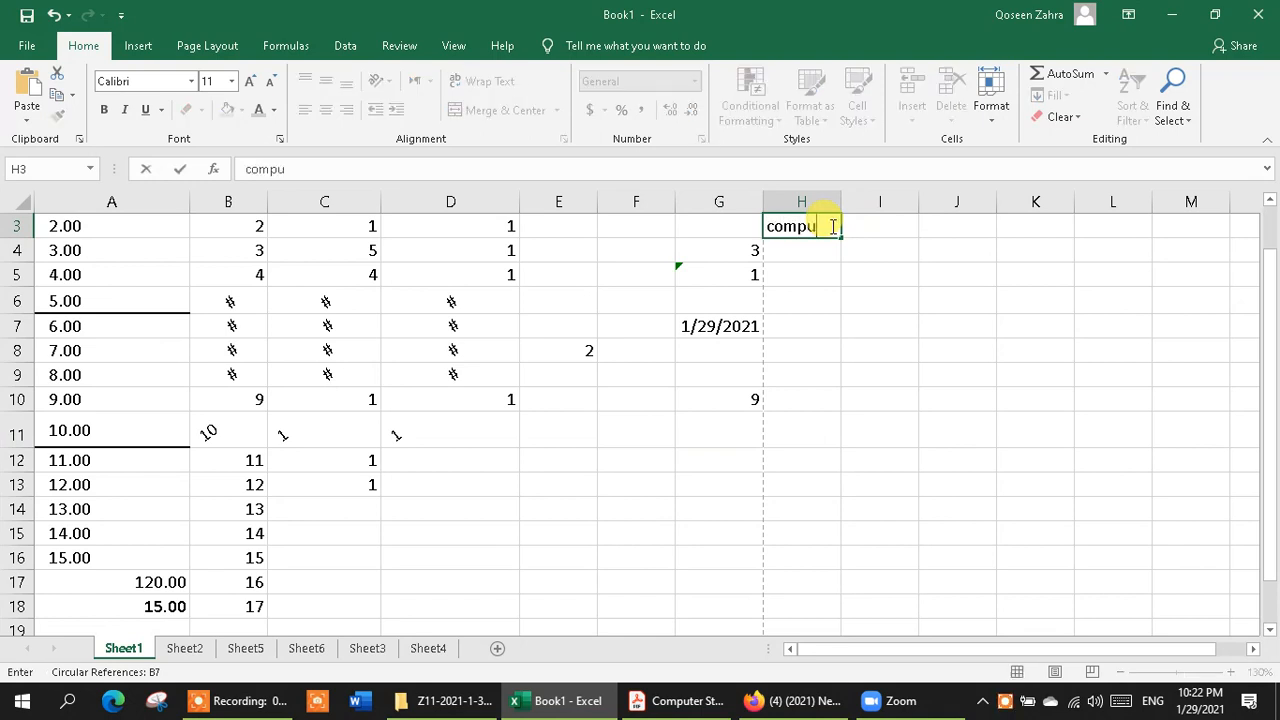
type("ter is an el")
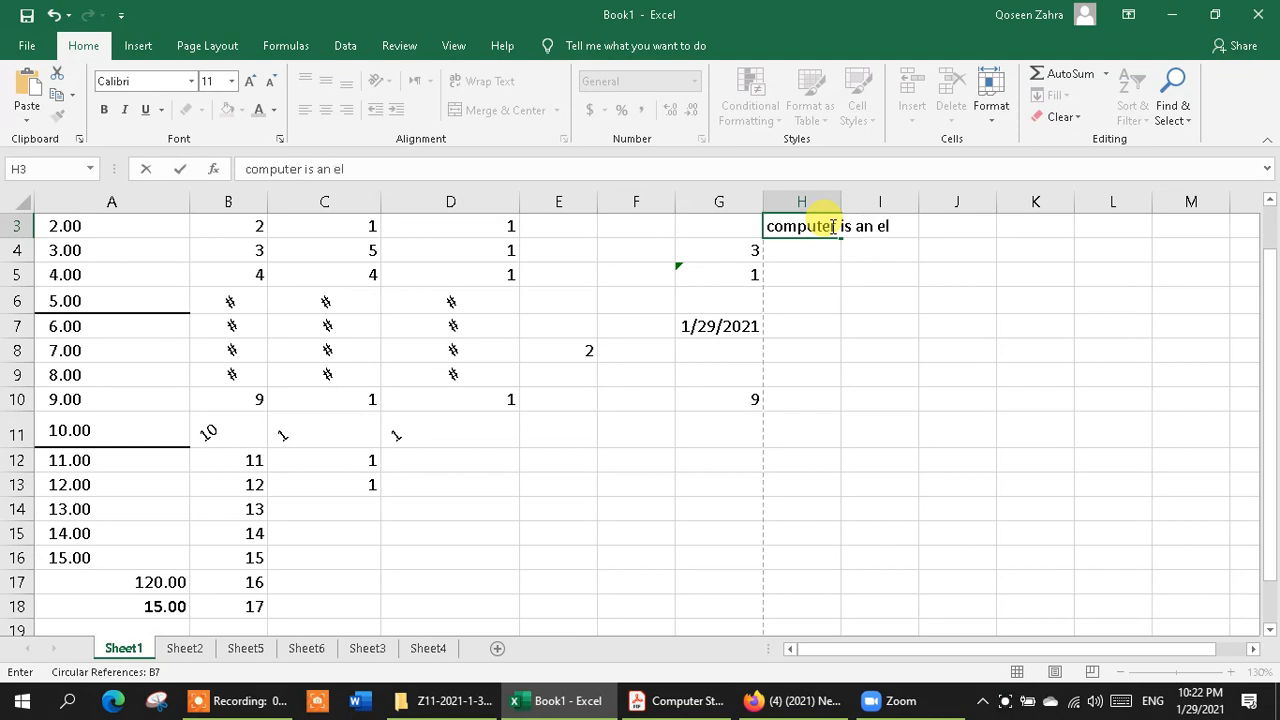
type("ectronic de")
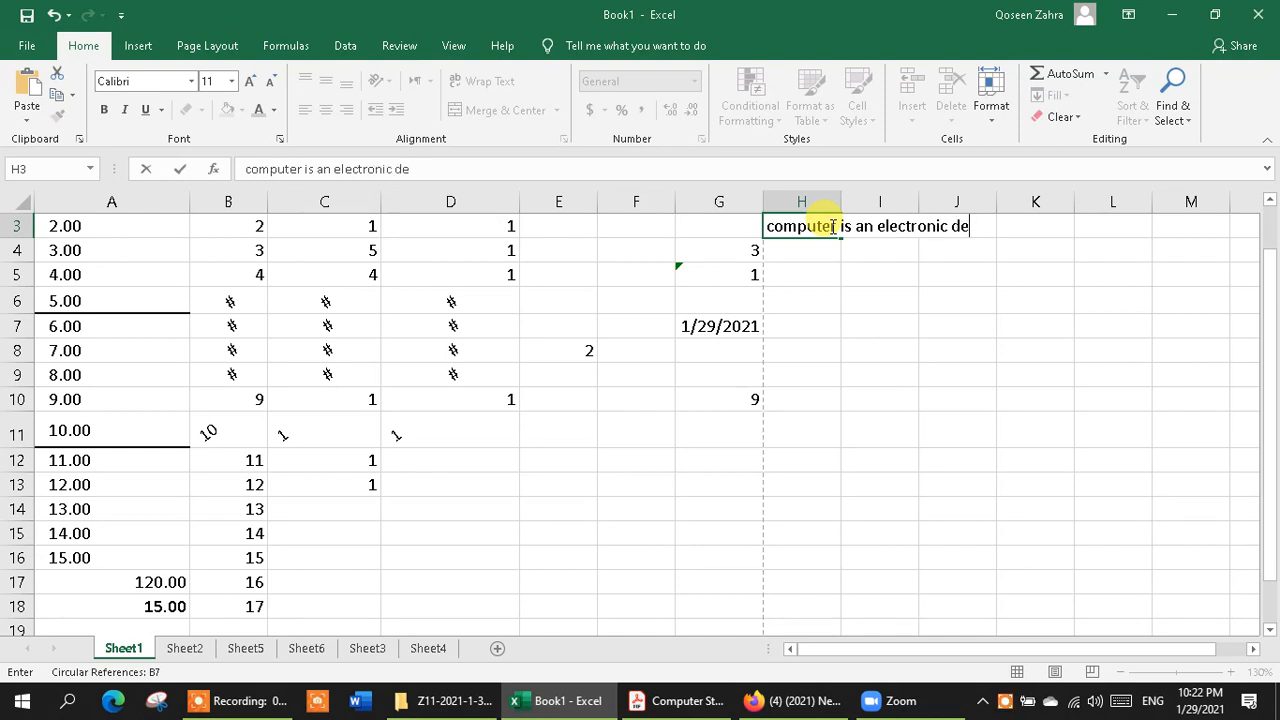
type("vice")
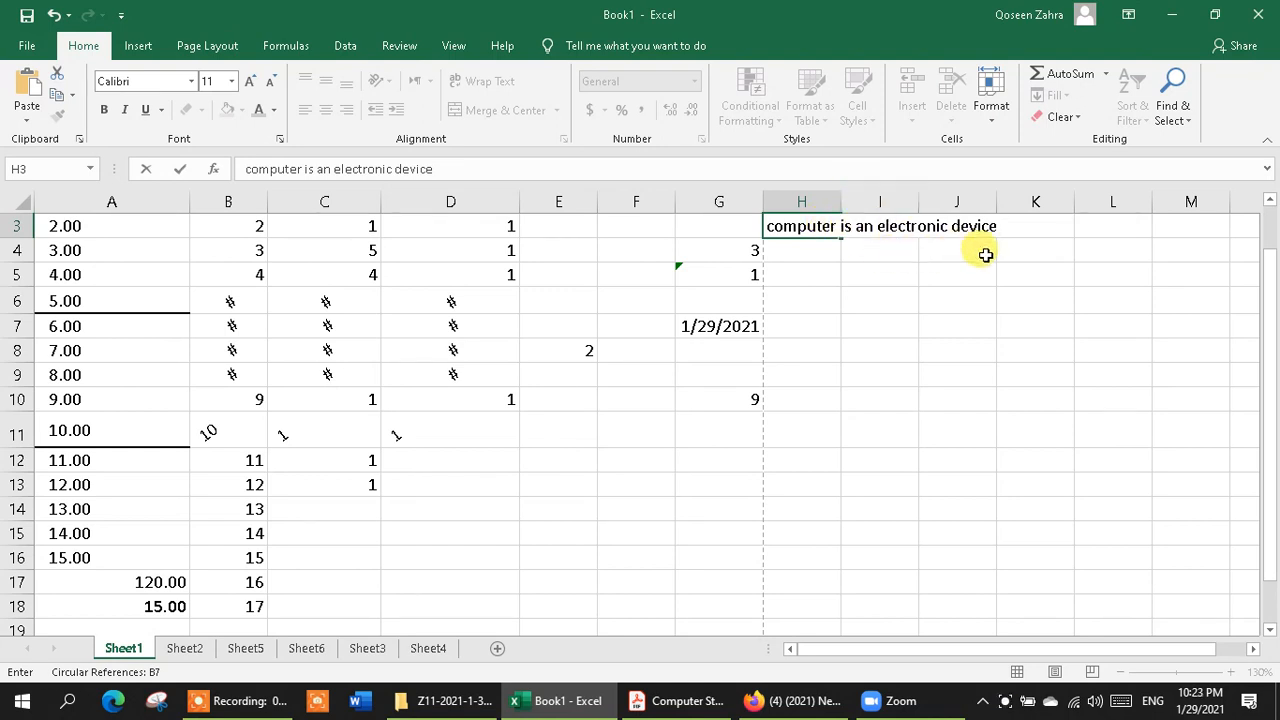
left_click(786, 251)
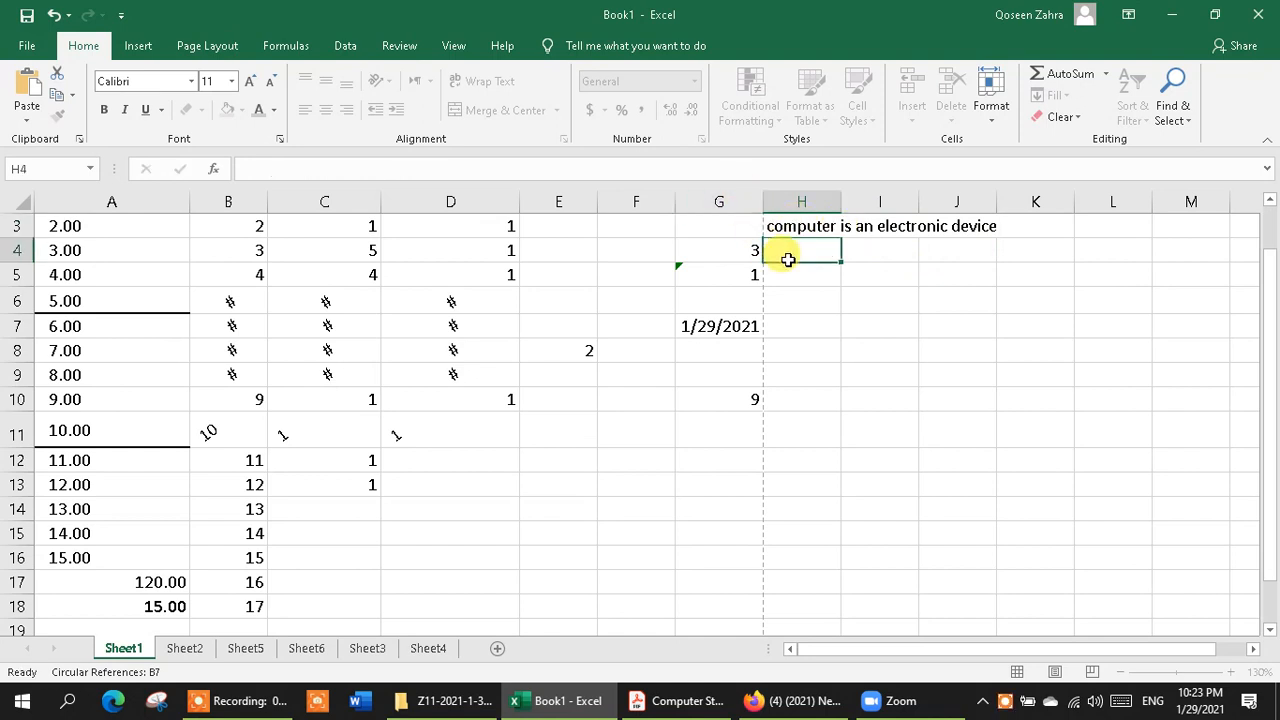
Try merging and centering the H3 text across cells H3 to J3, and undo the merge.
left_click_drag(769, 226, 971, 214)
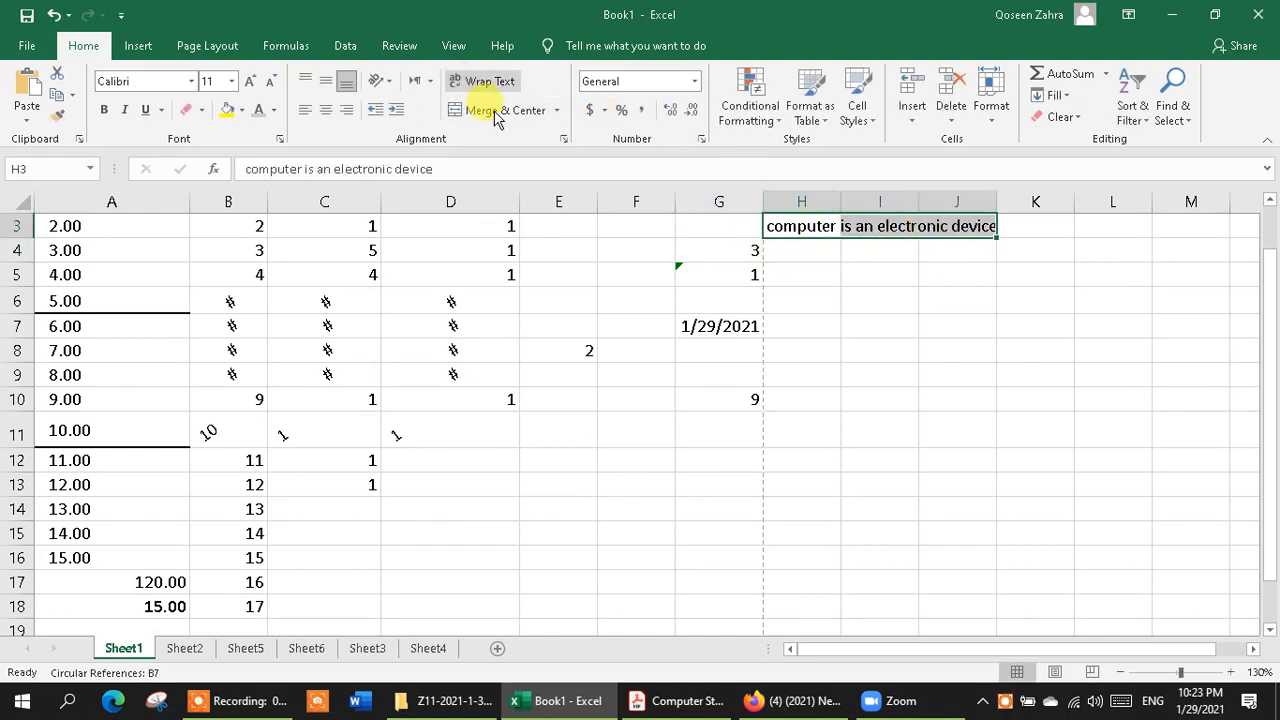
left_click(553, 112)
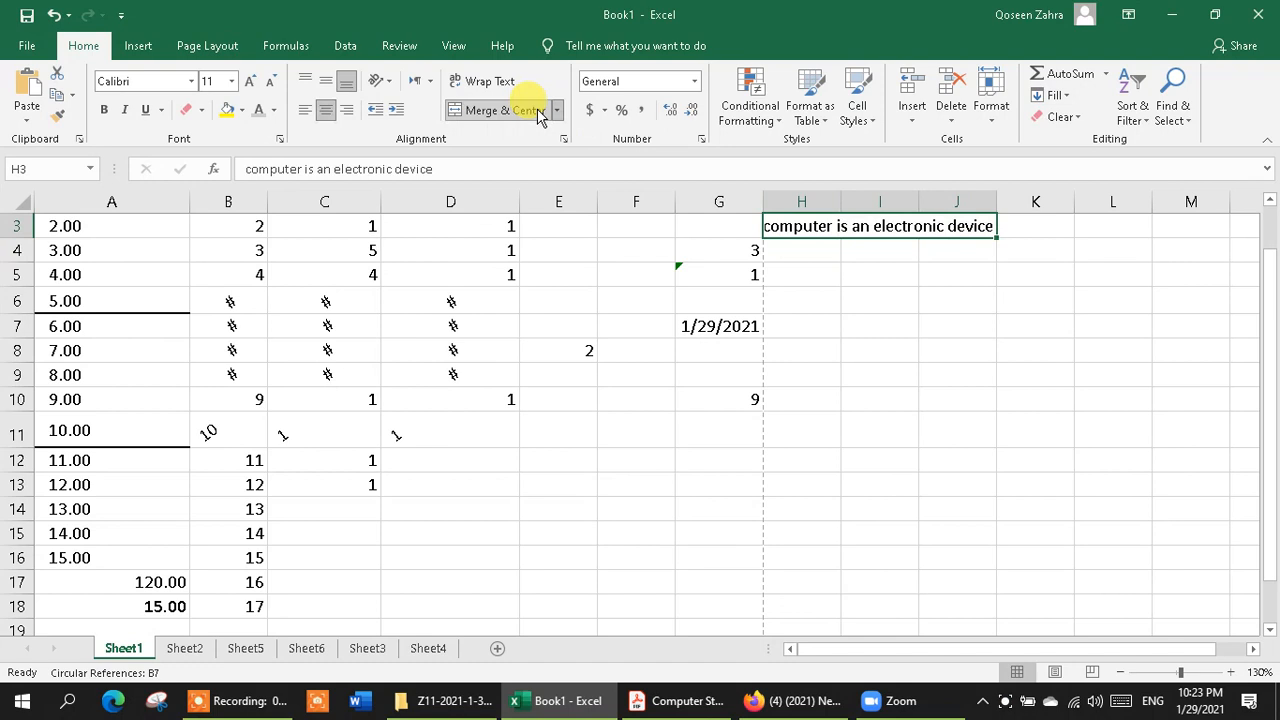
left_click(808, 297)
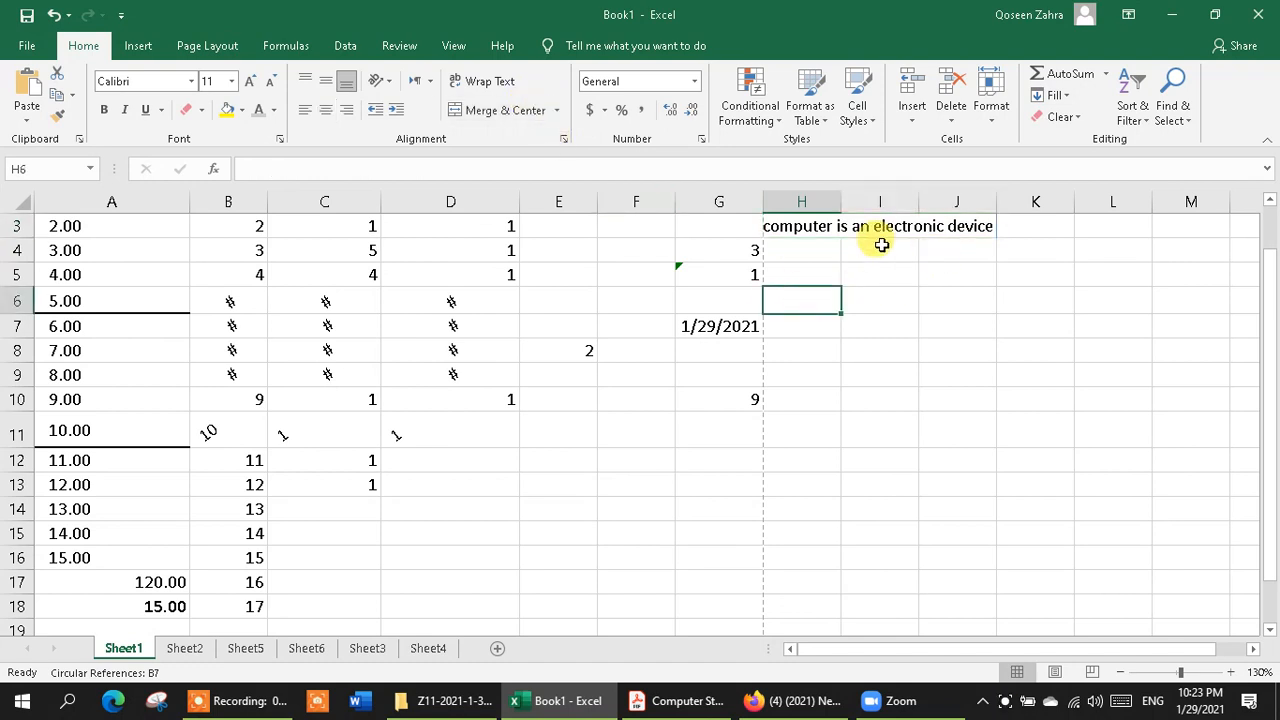
left_click(838, 235)
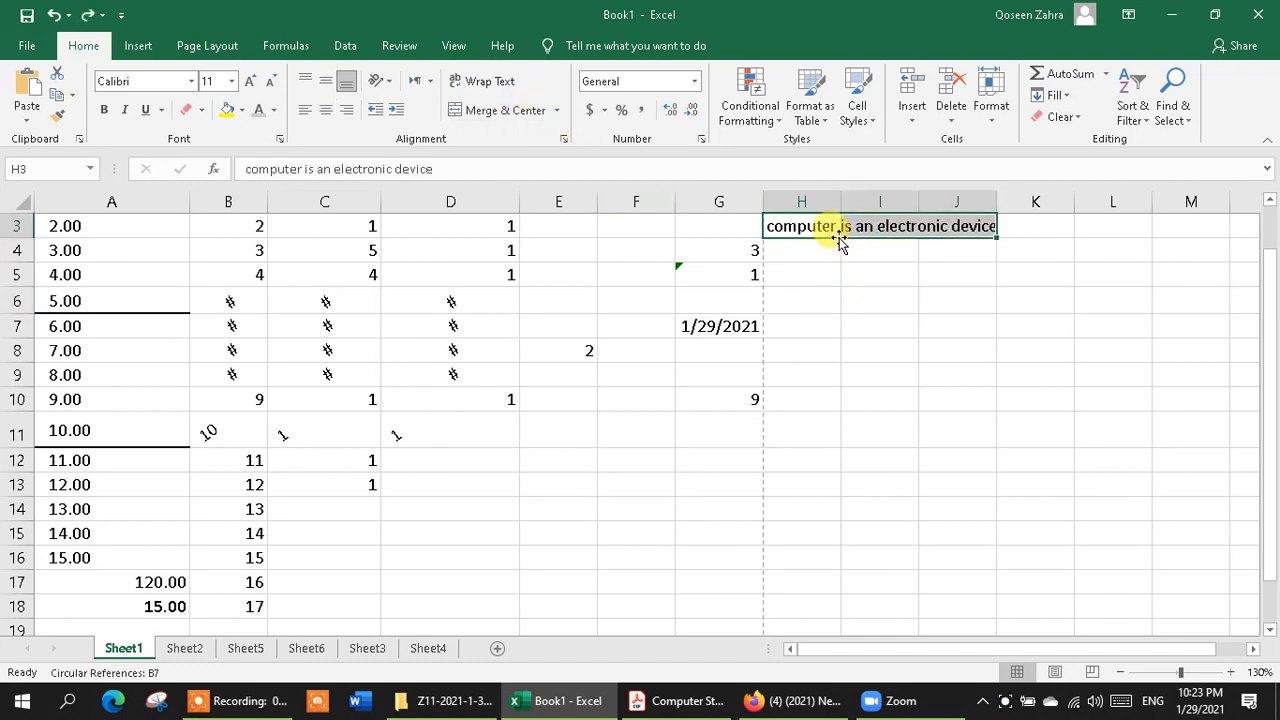
Turn on Wrap text in the cell alignment format of the empty cell J6.
left_click(925, 305)
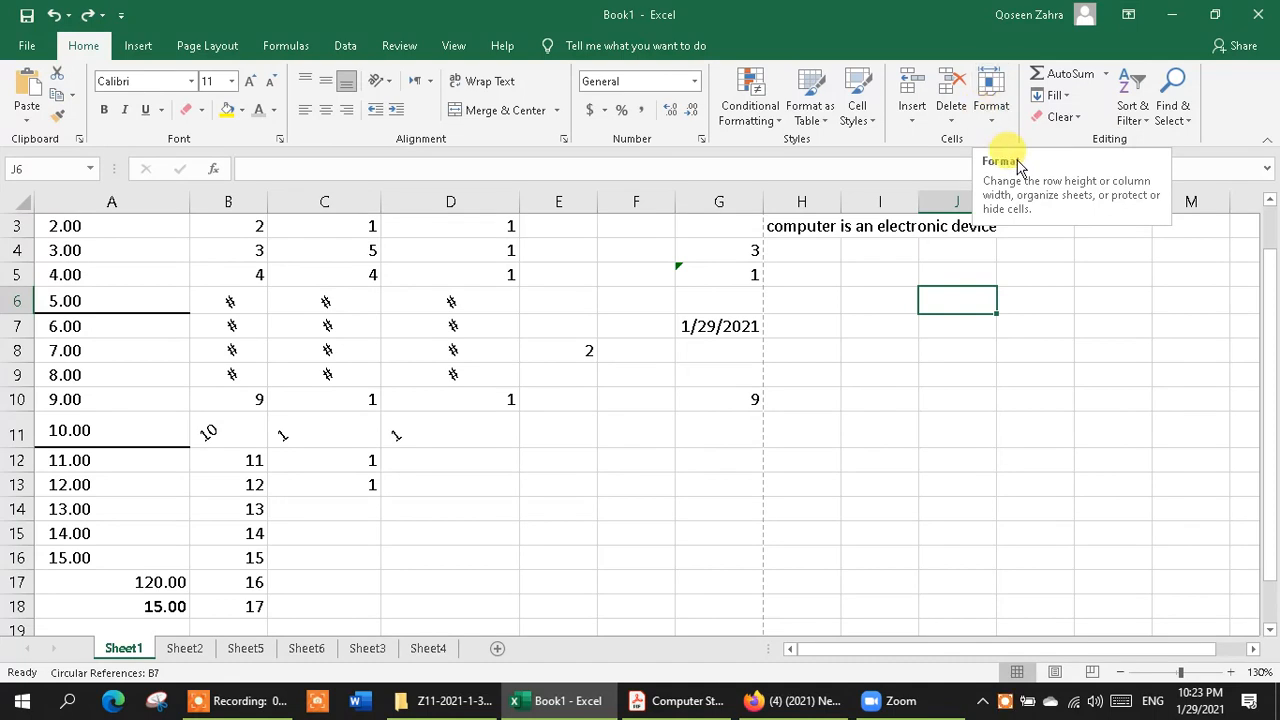
left_click(997, 116)
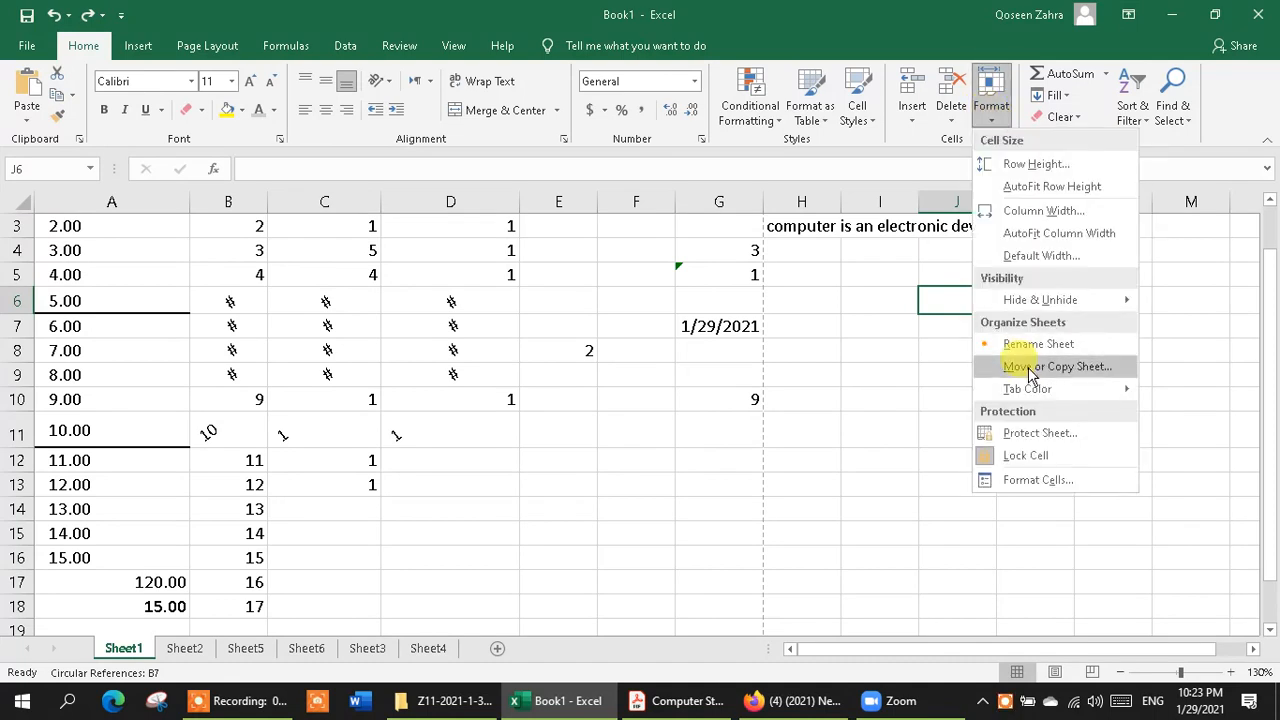
left_click(1030, 480)
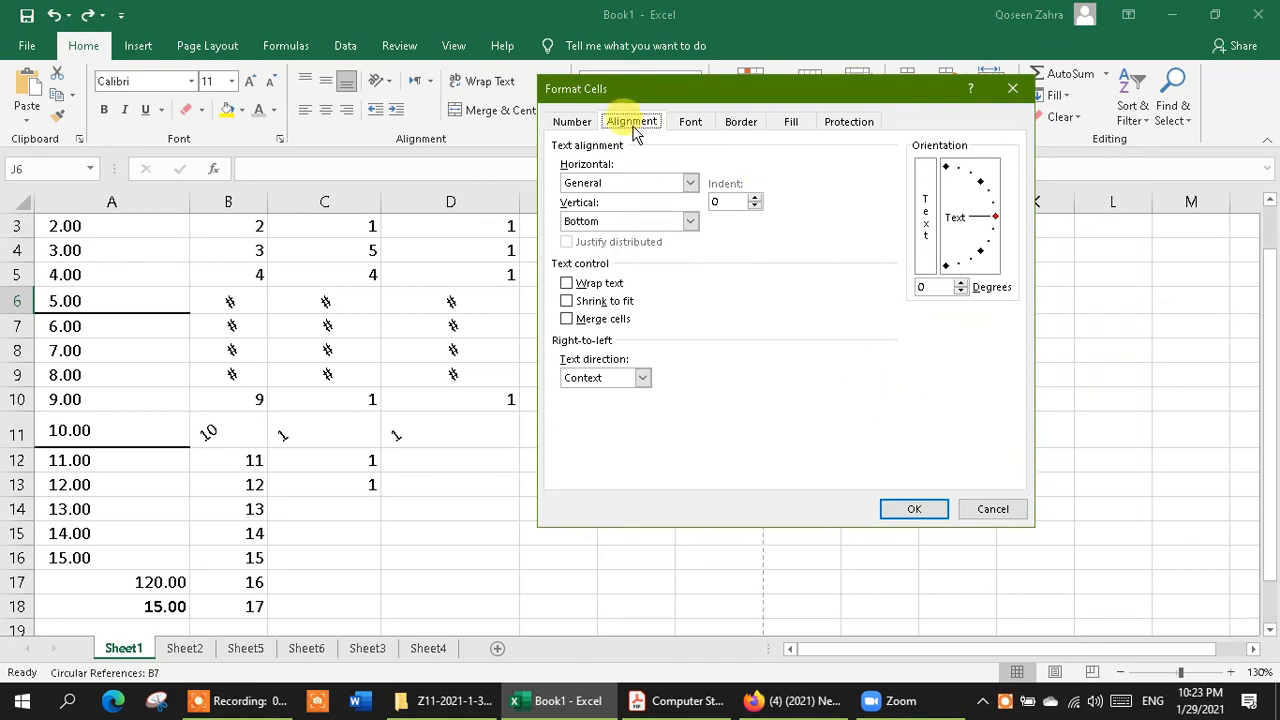
left_click(567, 283)
left_click(905, 509)
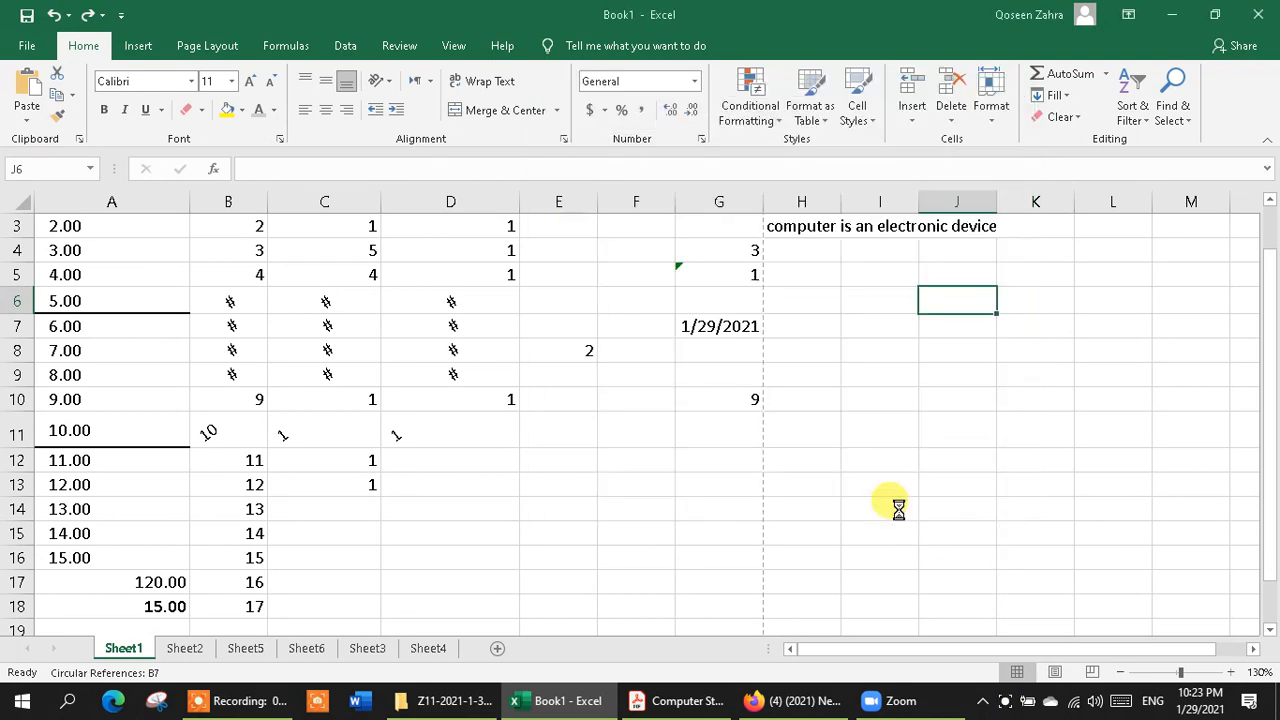
Turn on Wrap text in the alignment format of cells H3 to J3.
left_click_drag(770, 220, 966, 225)
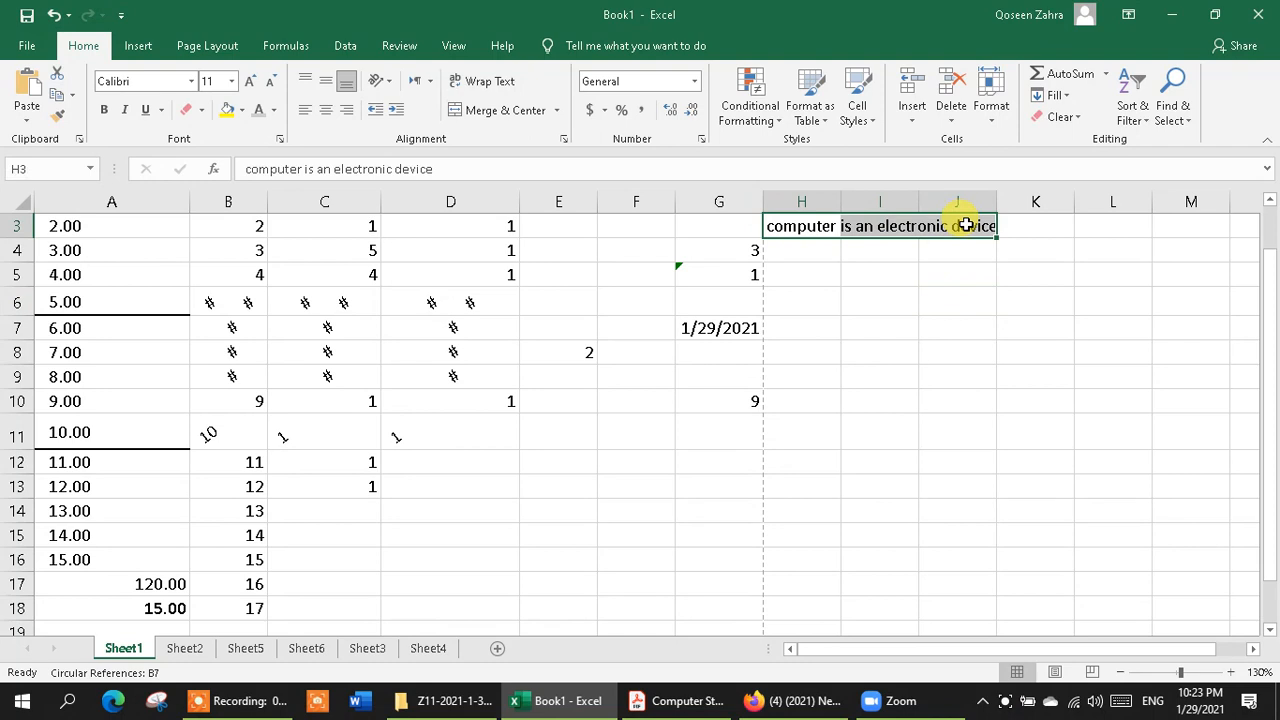
left_click(990, 112)
left_click(996, 492)
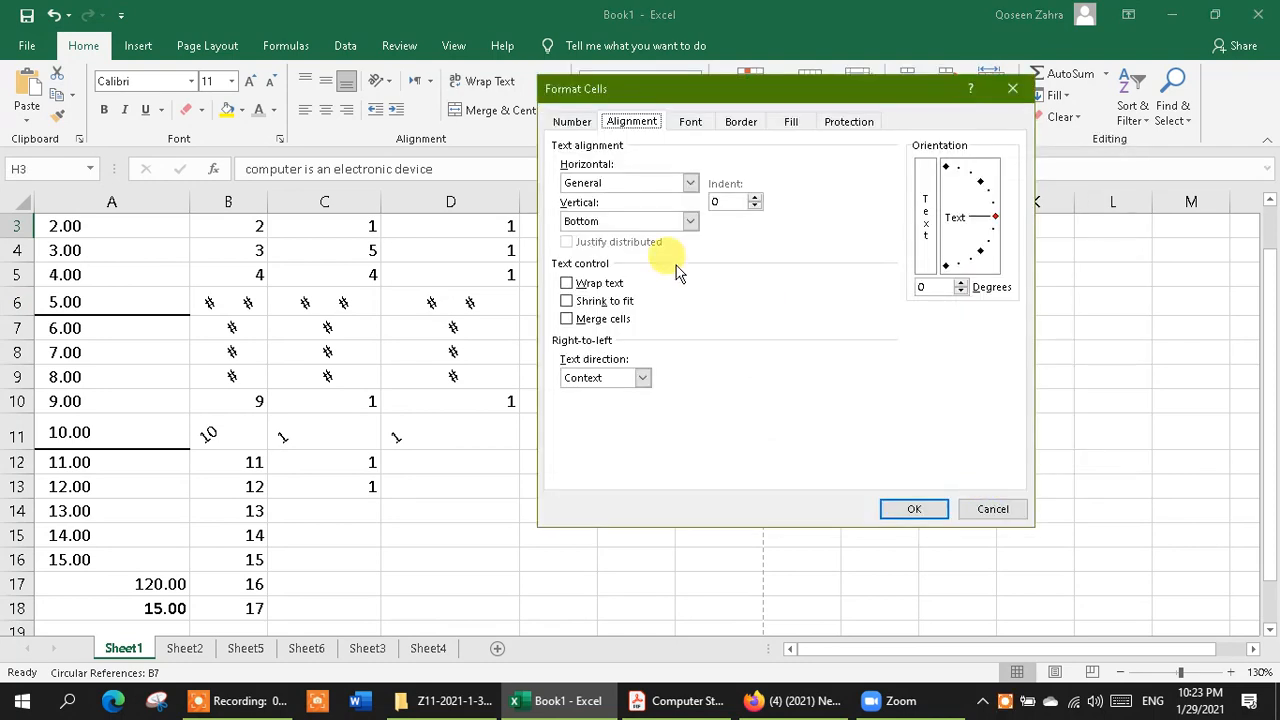
left_click(580, 285)
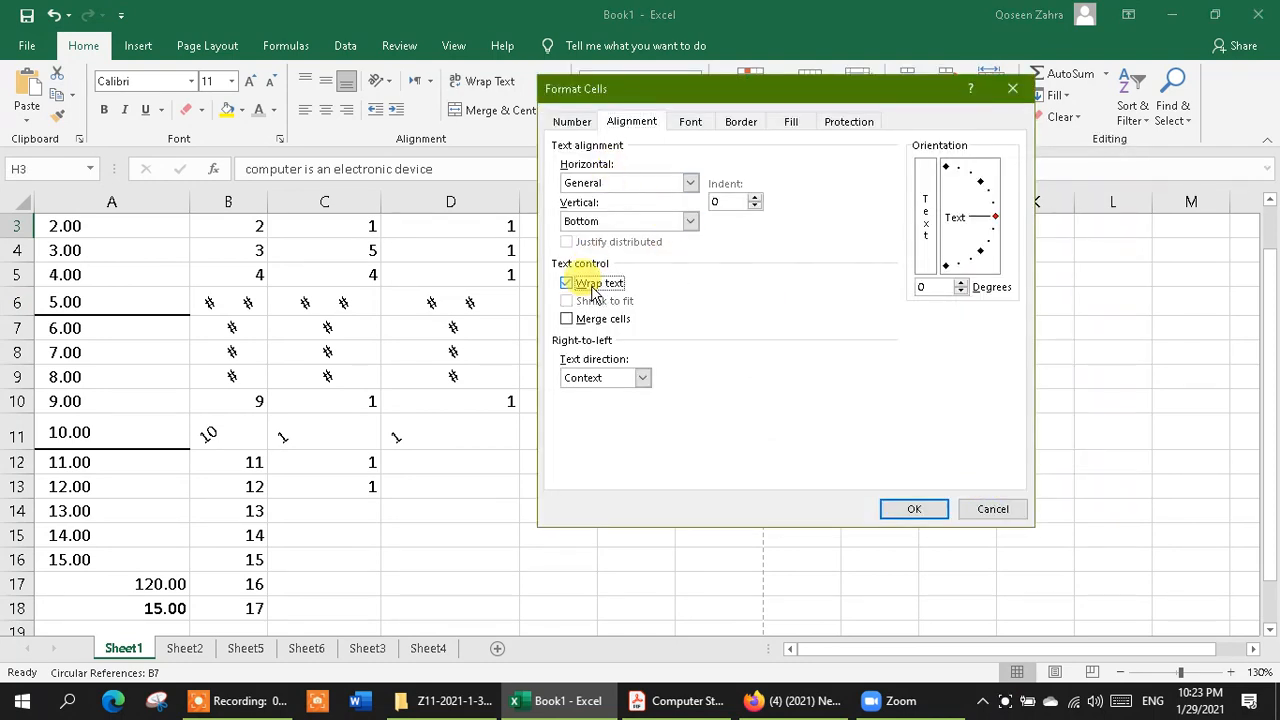
left_click(895, 514)
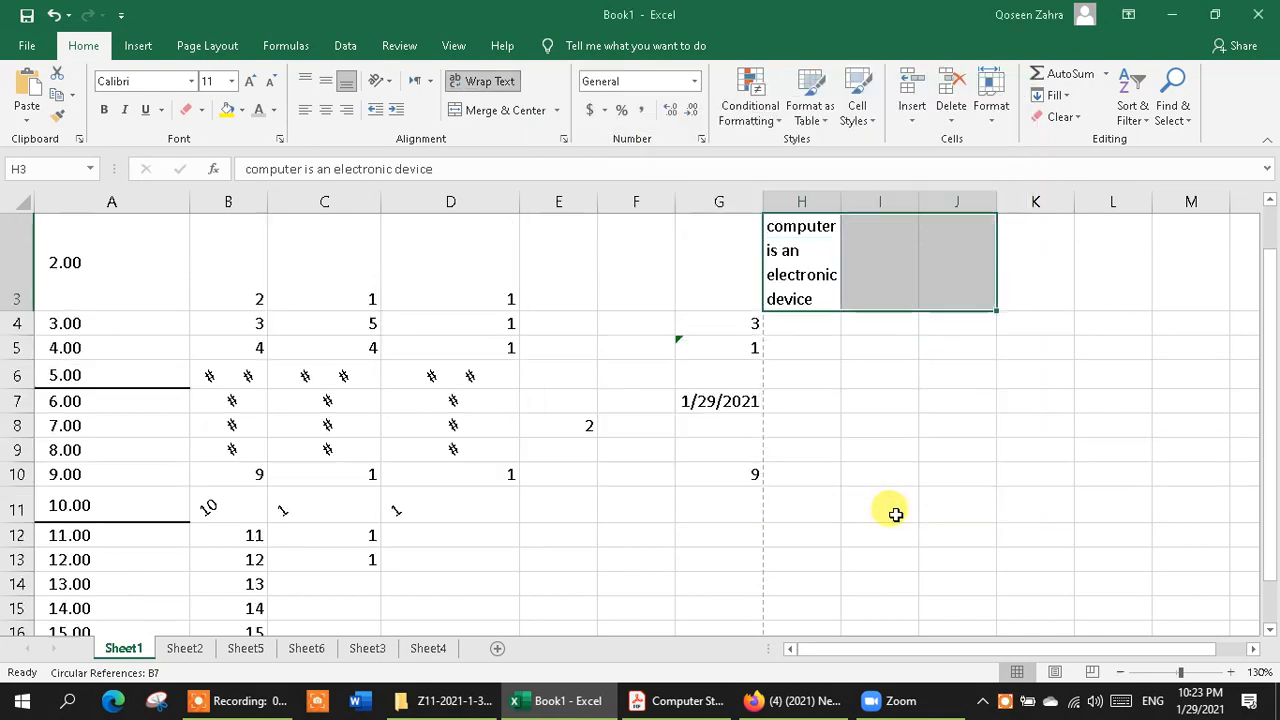
left_click(841, 342)
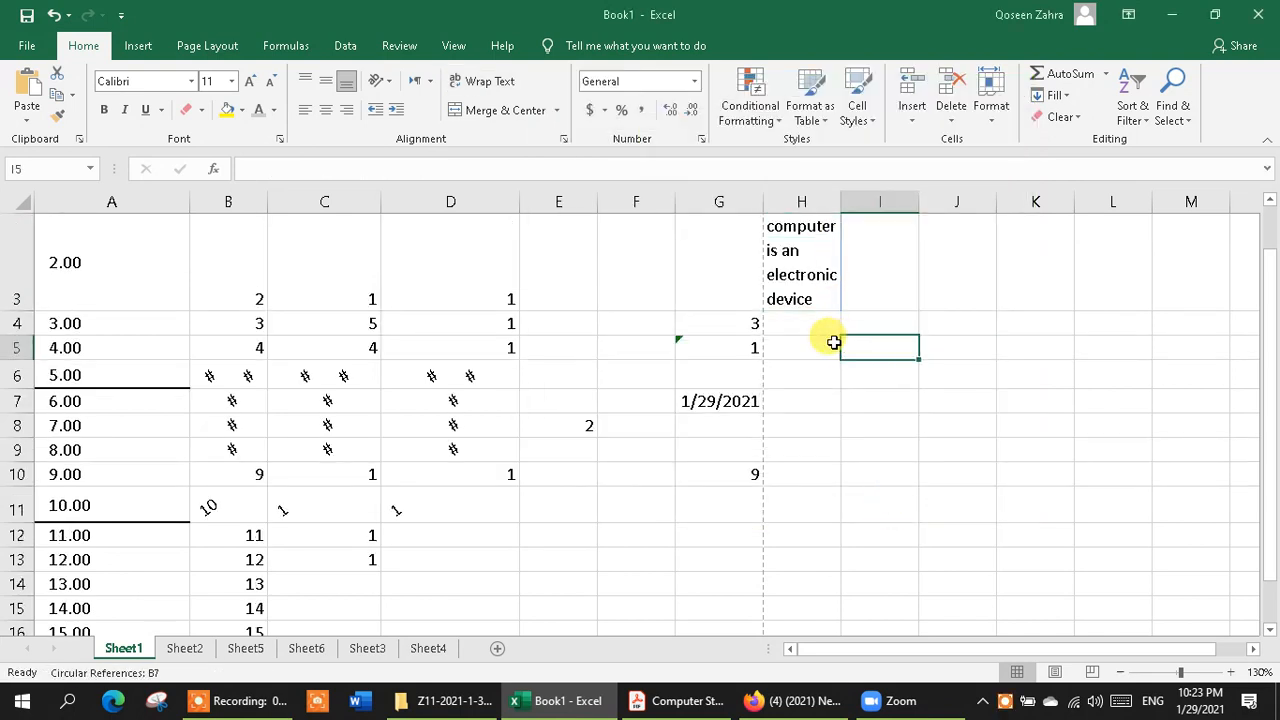
Try adding filler text such as "hggghgghhghghggg" after the sentence in H3, and delete it again.
left_click(771, 222)
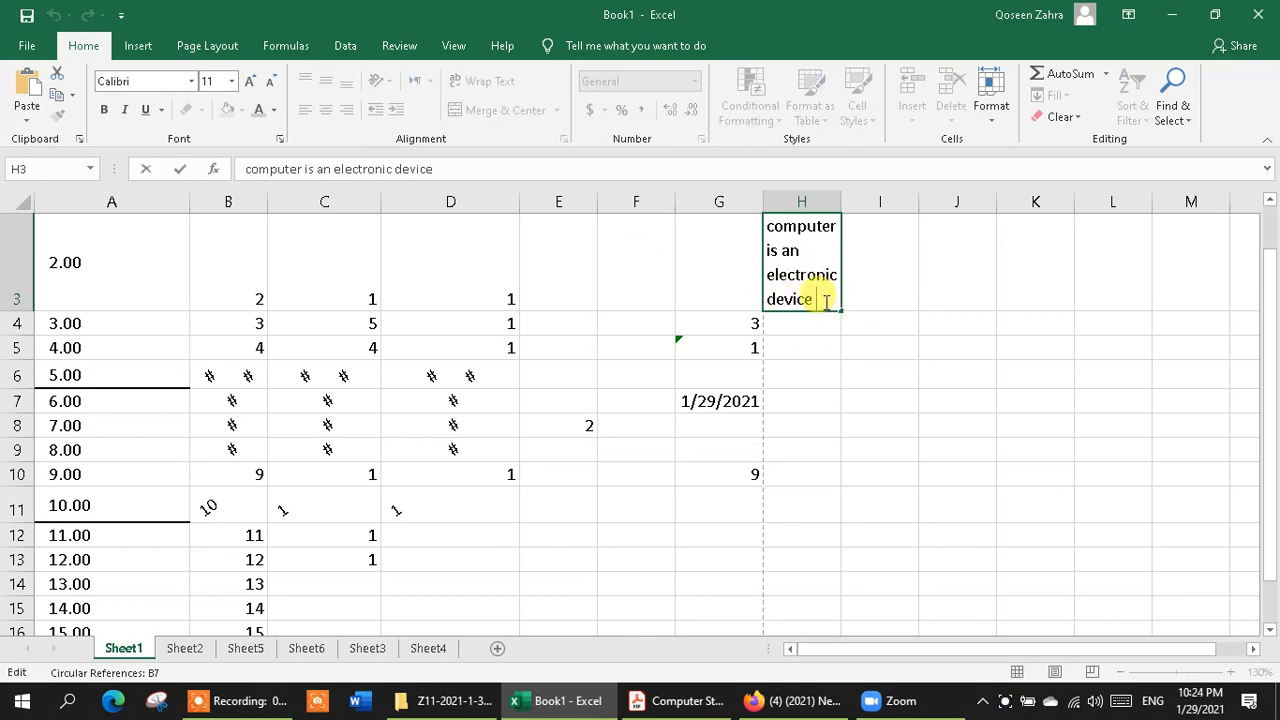
key("Return")
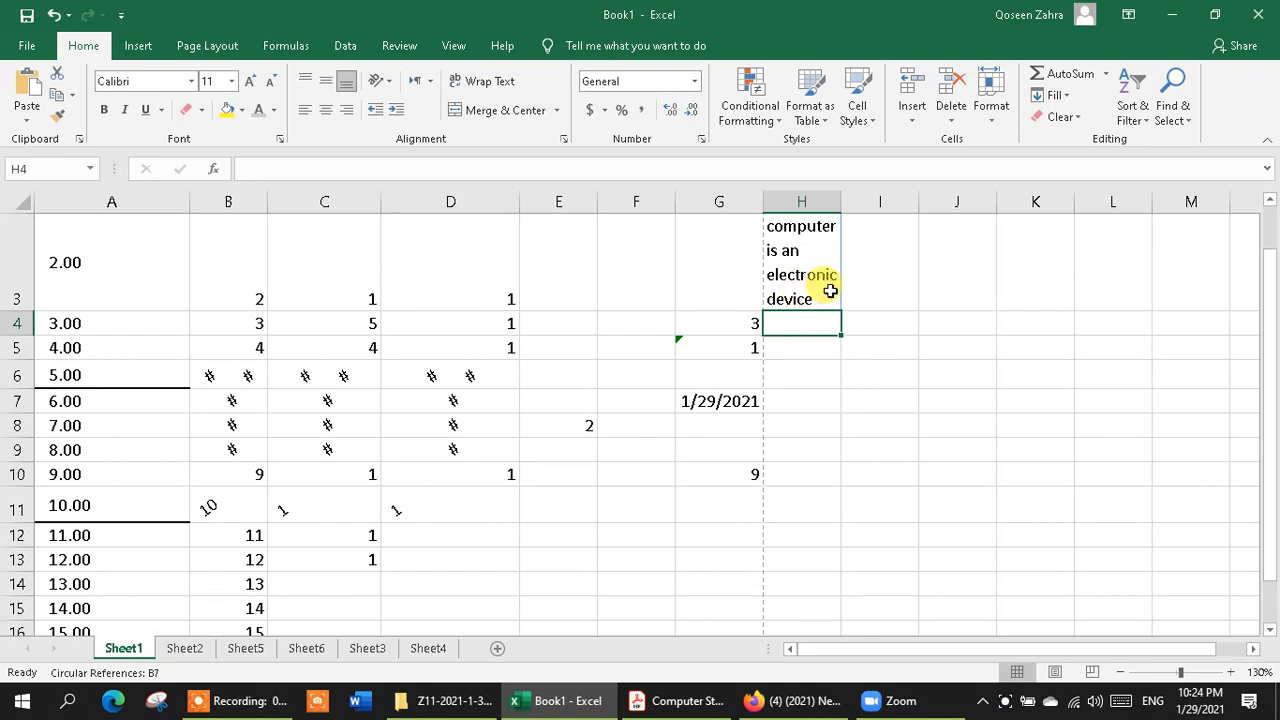
double_click(836, 295)
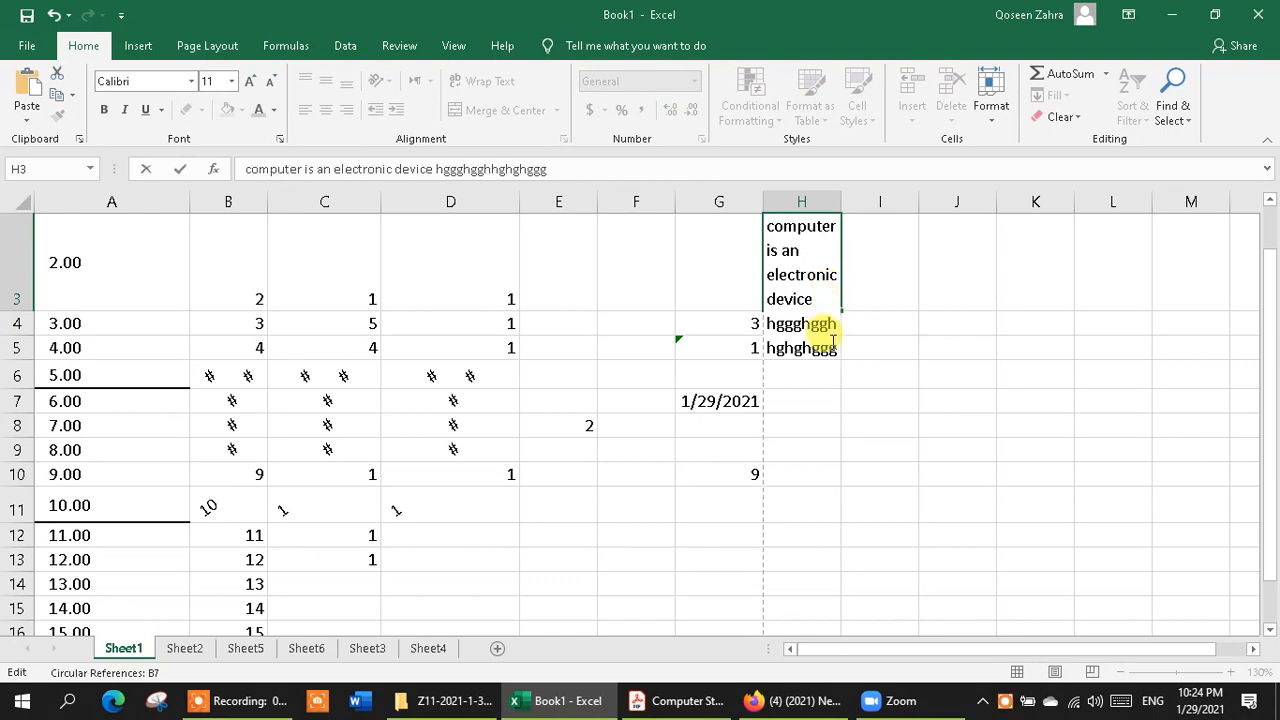
left_click_drag(765, 312, 835, 350)
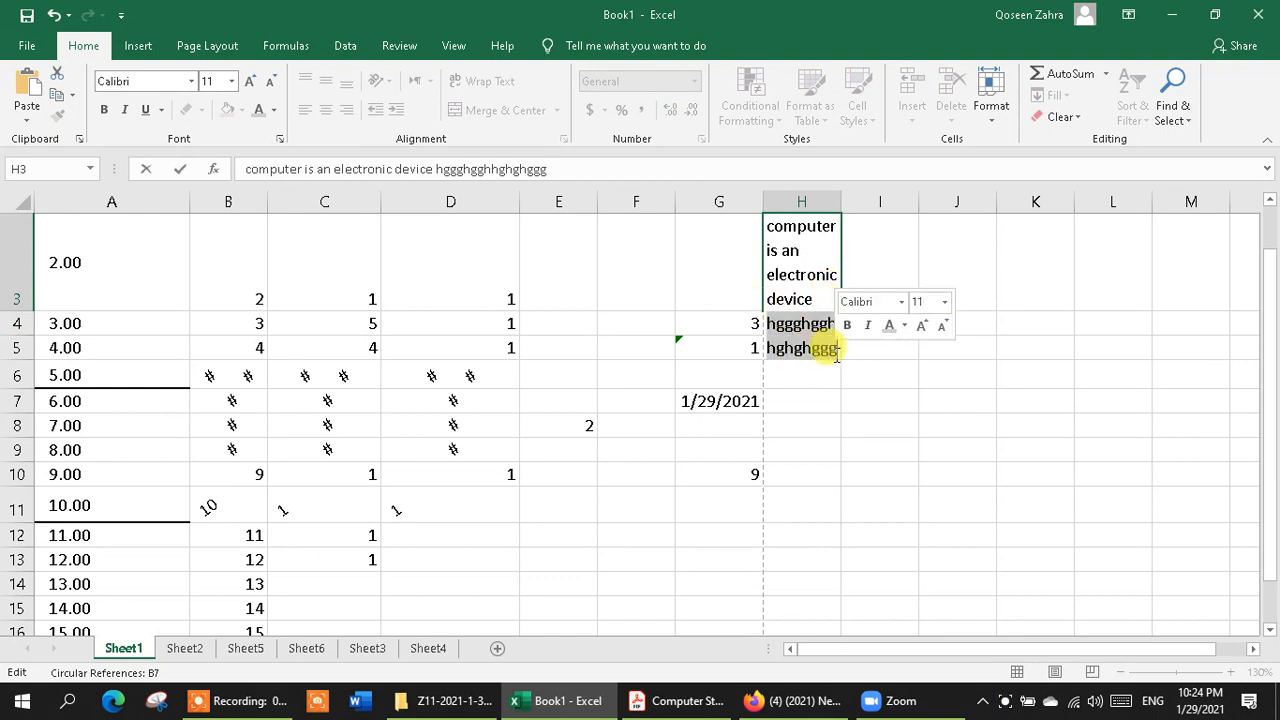
key("BackSpace")
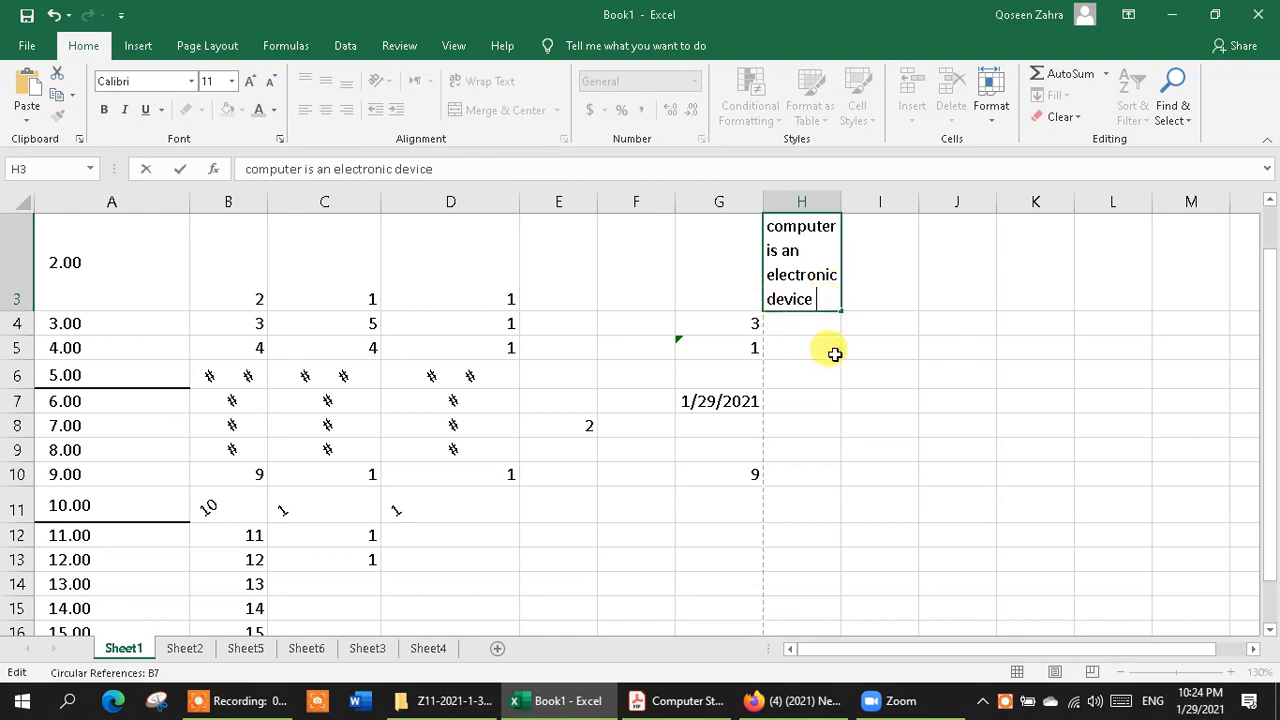
left_click(1005, 123)
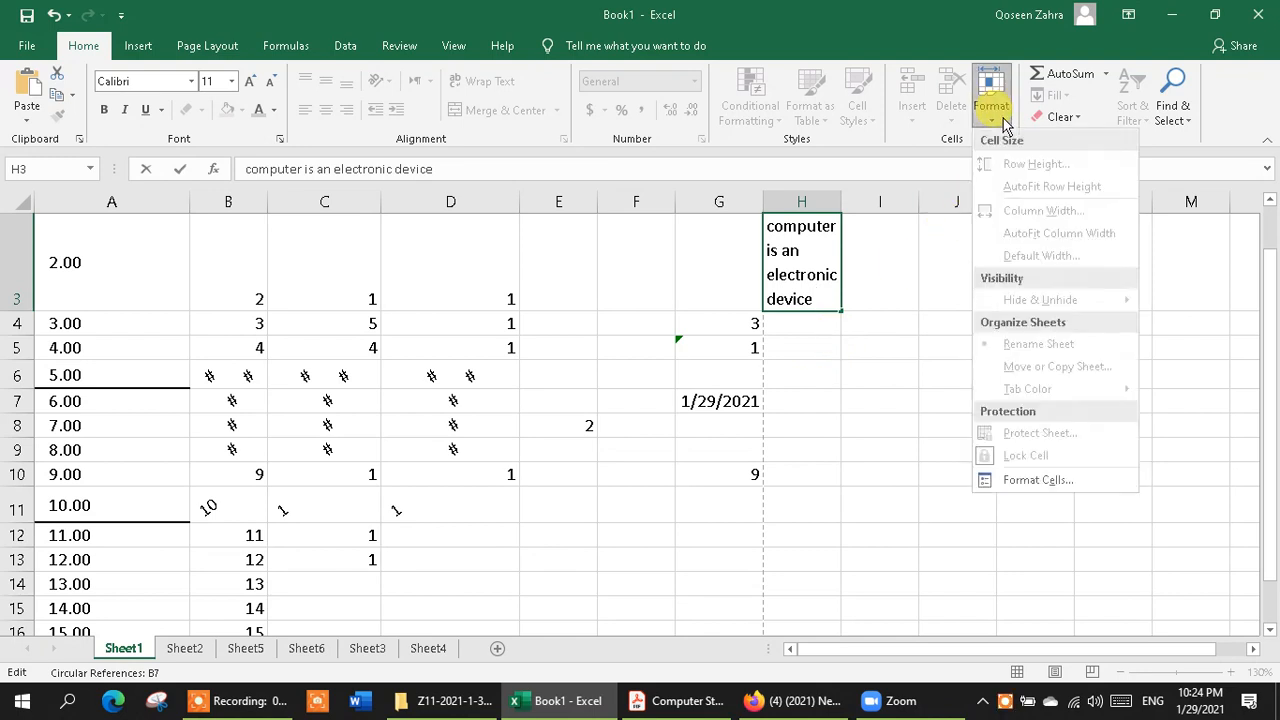
left_click(851, 359)
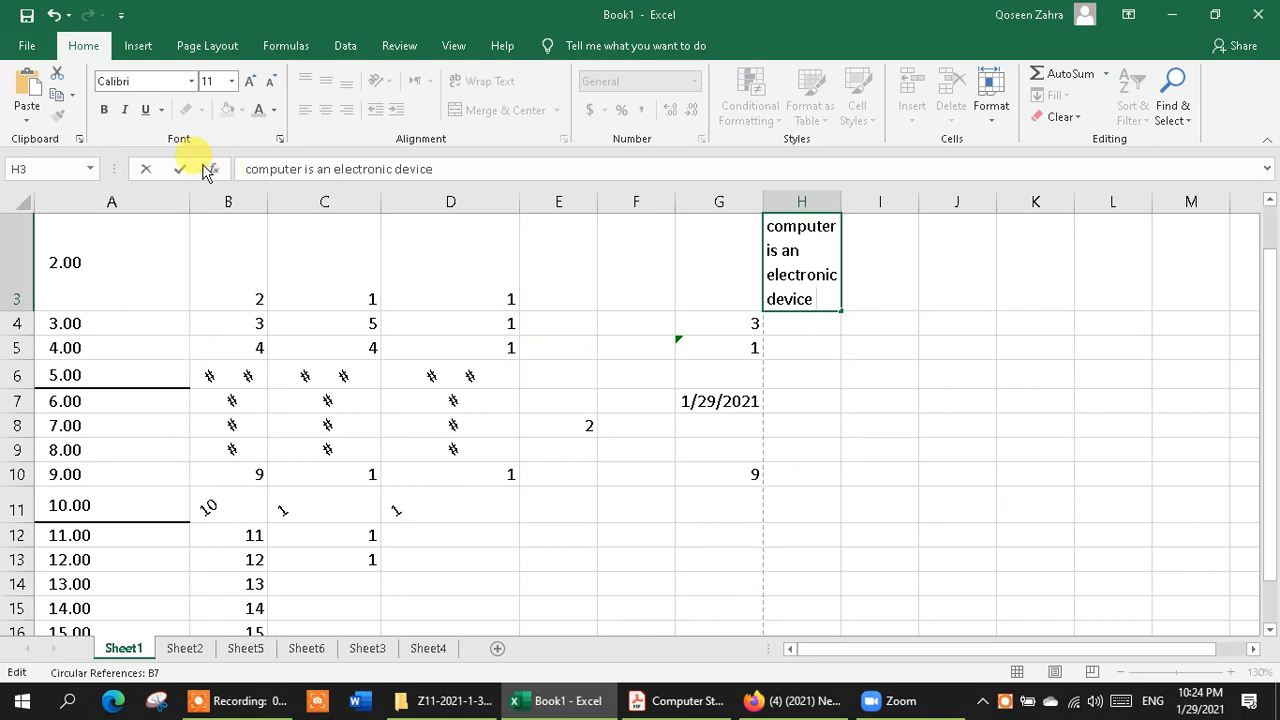
Draw a rounded rectangle about 2.67" wide and 1.47" high below the H3 text, and fill it with light blue.
left_click(139, 47)
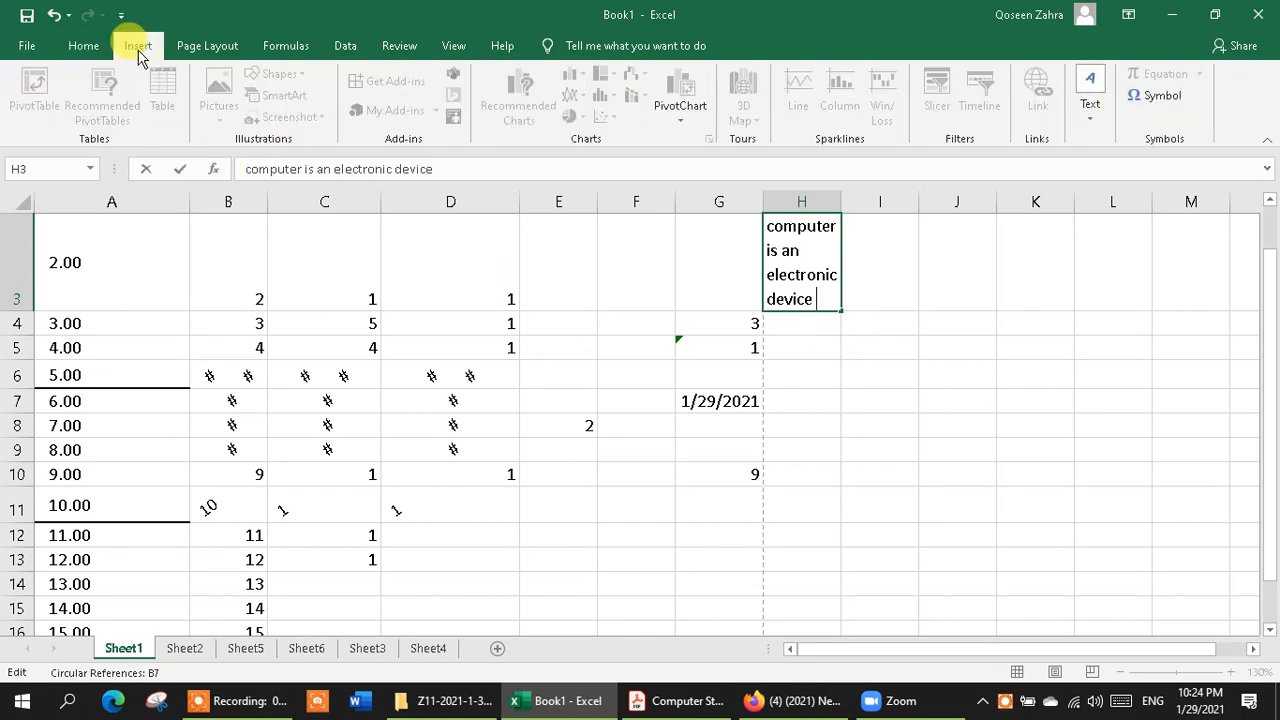
left_click(805, 373)
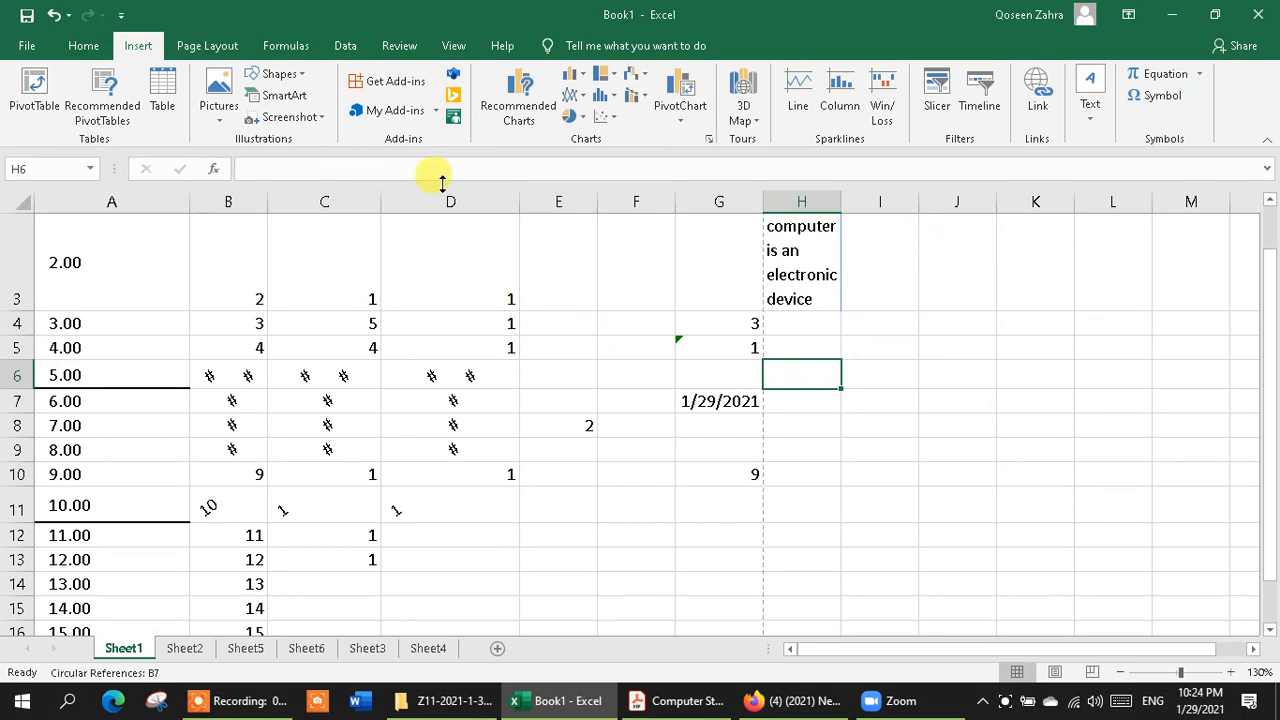
left_click(280, 74)
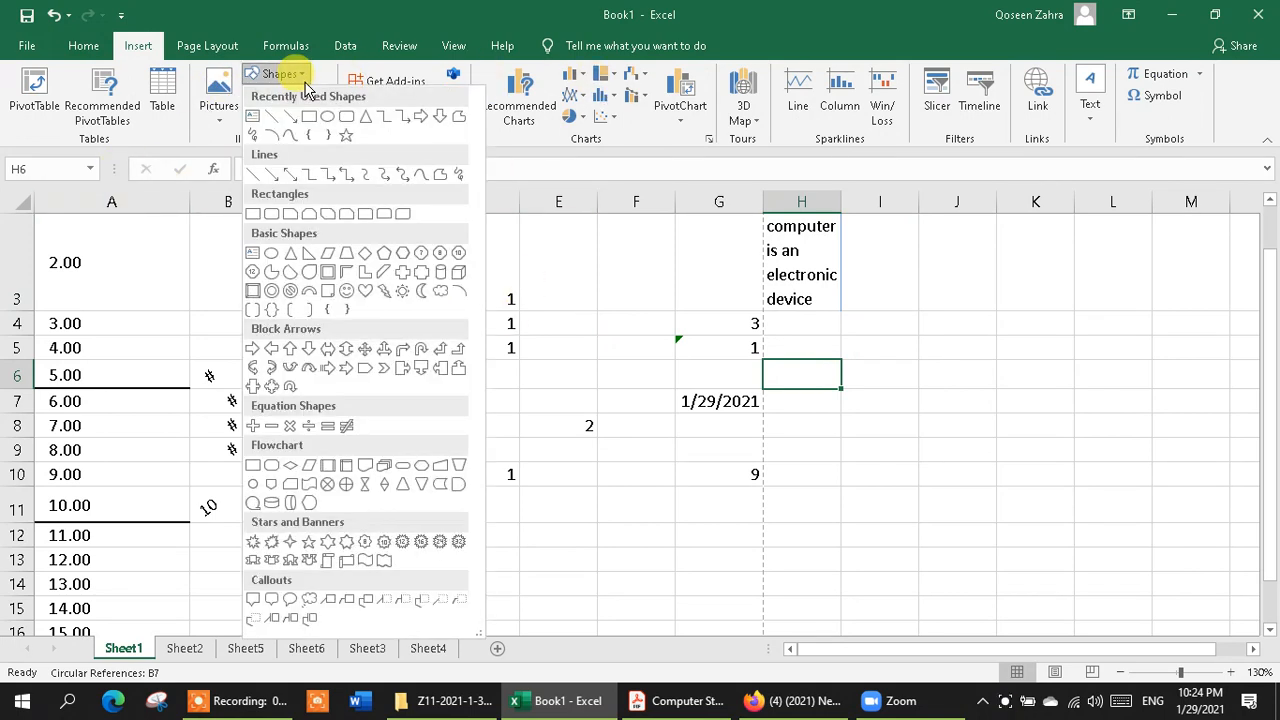
left_click(345, 118)
left_click_drag(696, 325, 1006, 500)
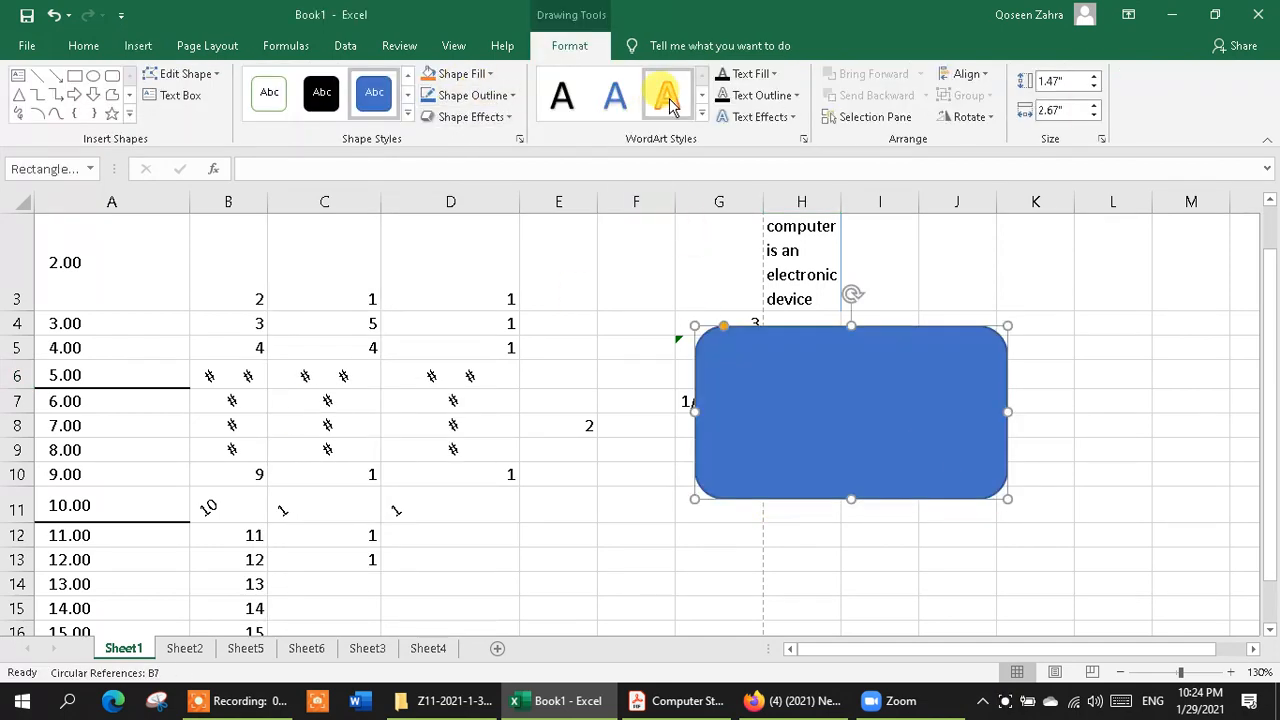
left_click(488, 73)
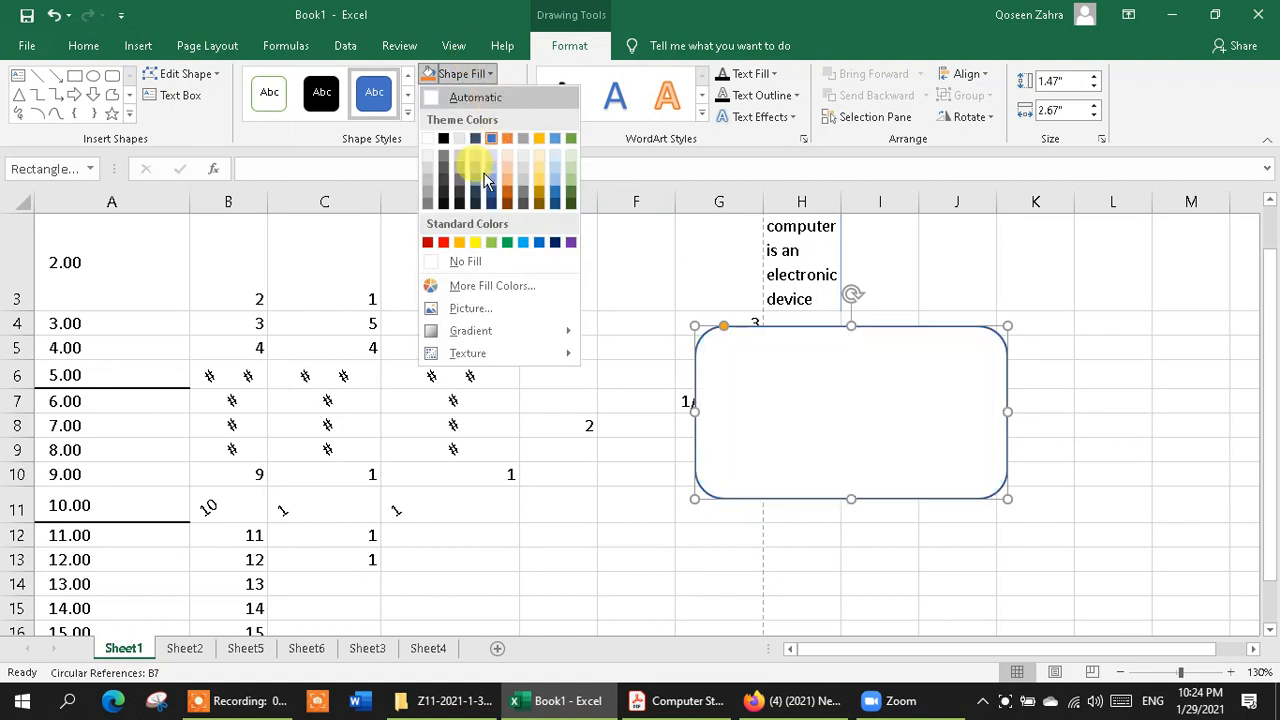
left_click(490, 165)
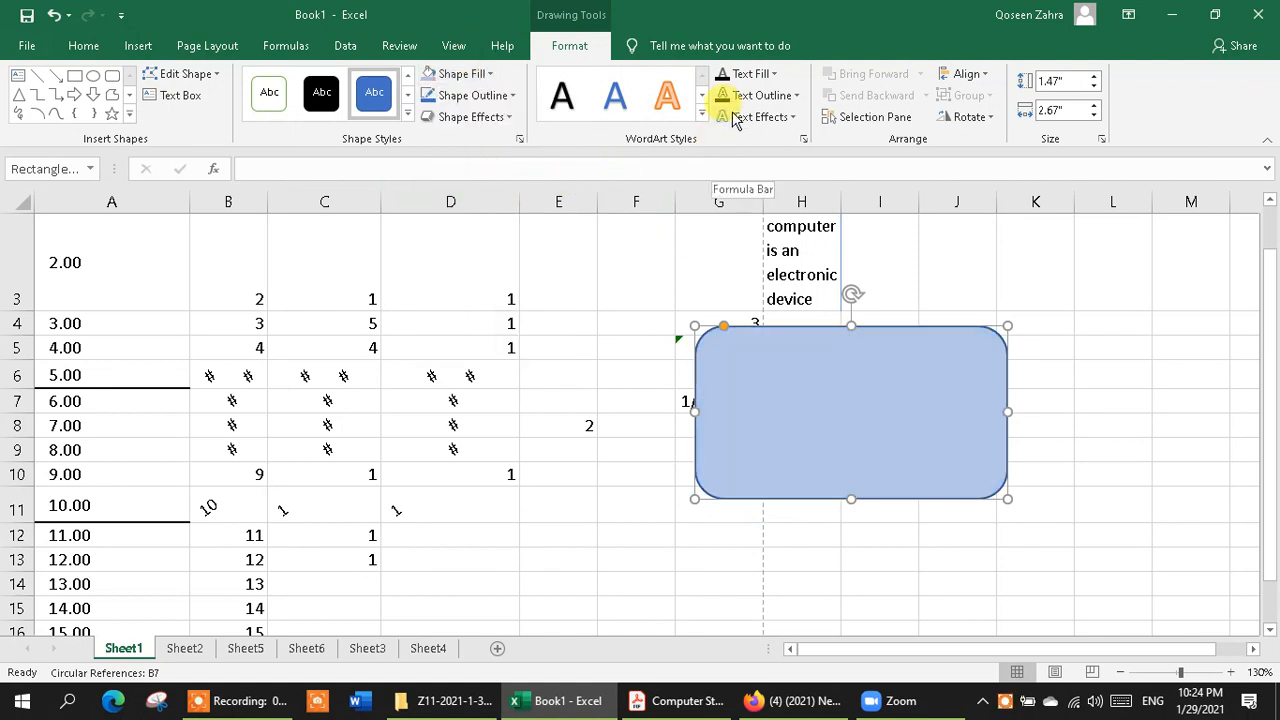
Apply a blue Glow text effect to the rounded rectangle.
left_click(760, 96)
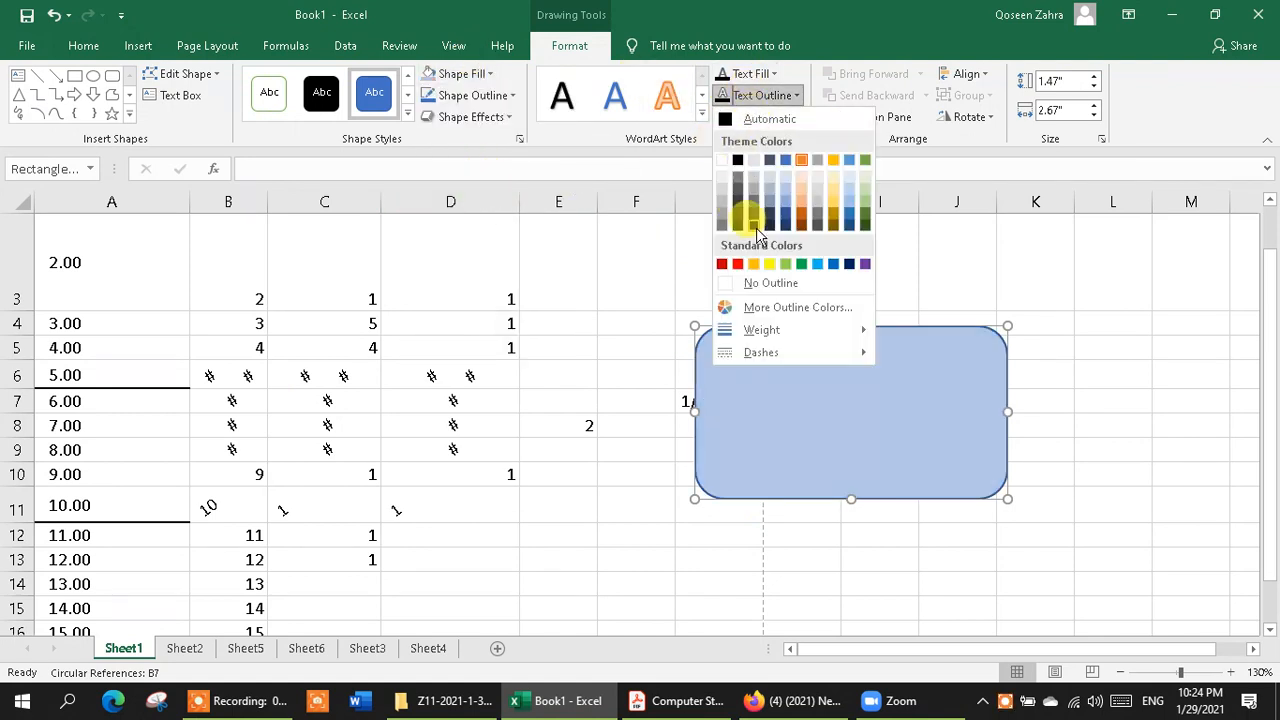
left_click(752, 116)
left_click(752, 116)
mouse_move(785, 255)
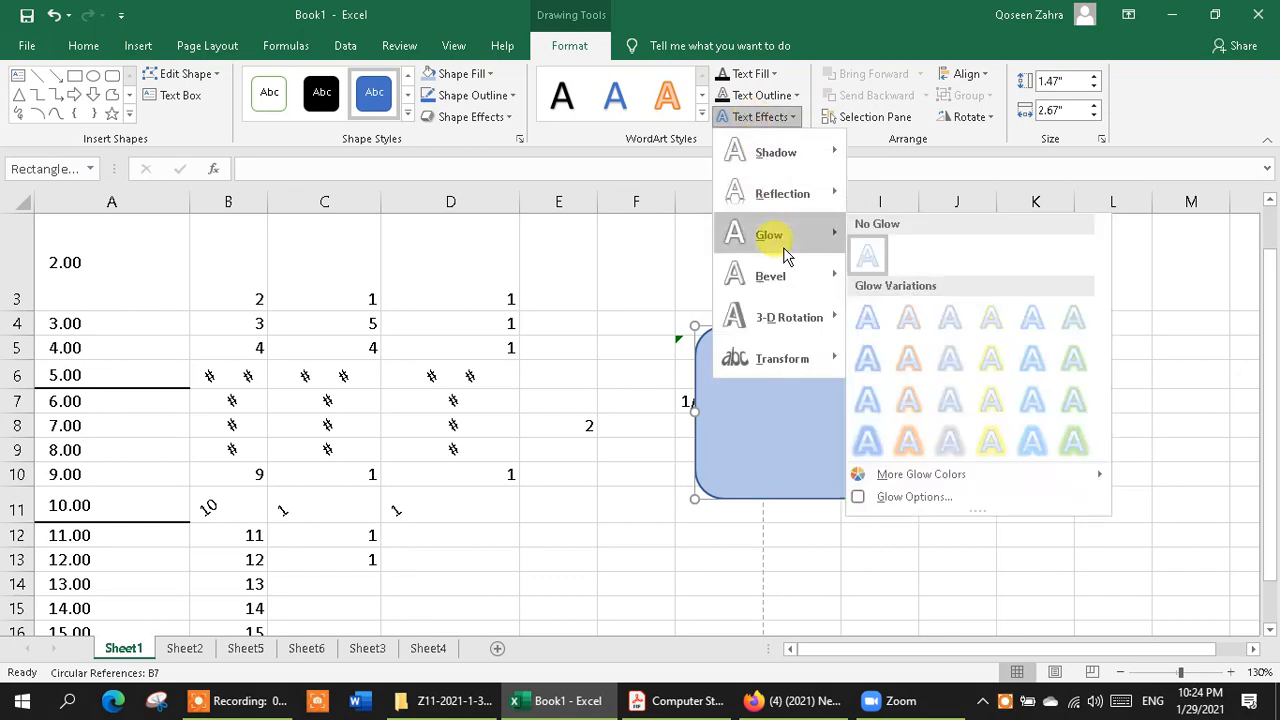
left_click(872, 347)
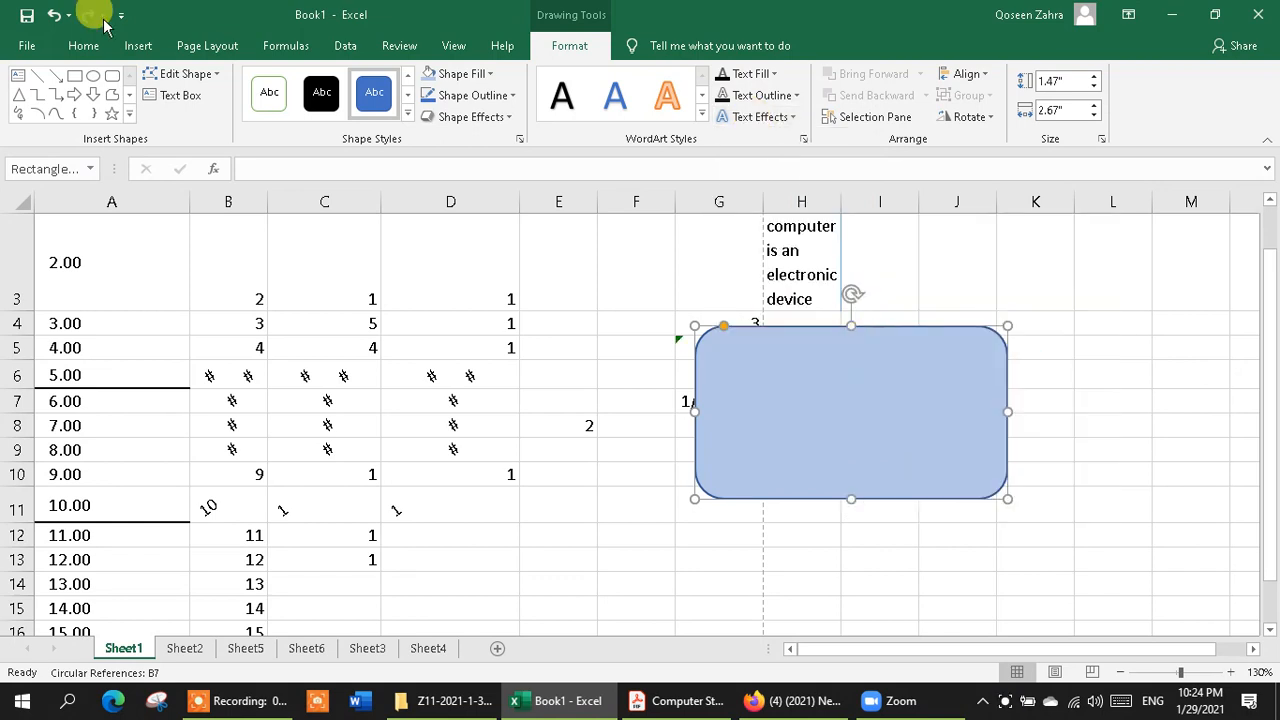
Draw a straight arrow about 2.08" wide and 1.27" high from cell D4 to the rounded rectangle, and undo it.
left_click(55, 75)
left_click_drag(481, 323, 724, 472)
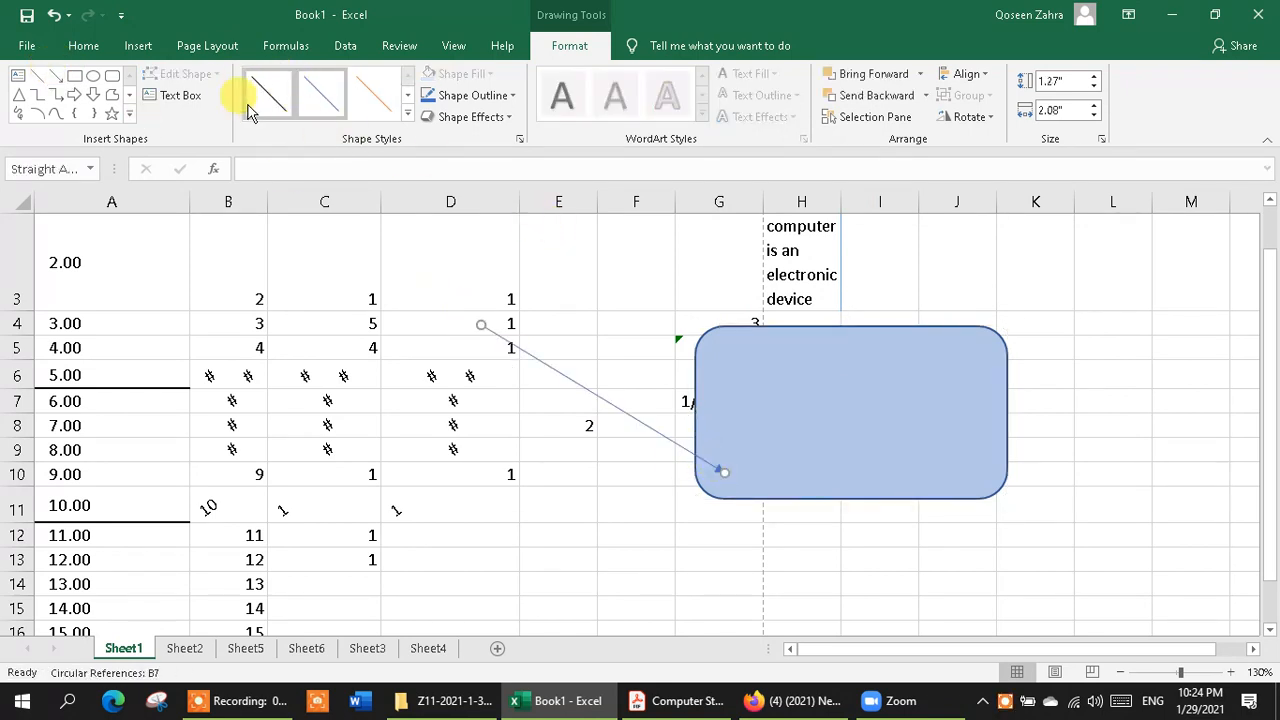
key("ctrl+z")
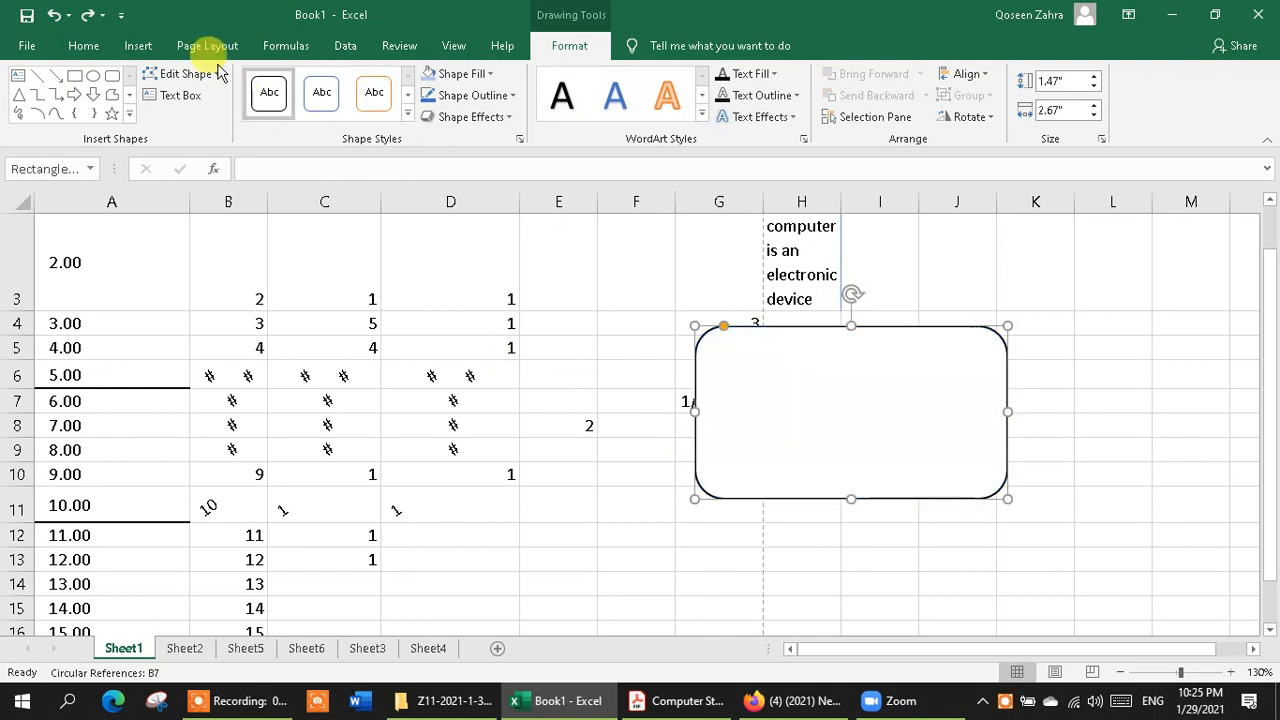
Open the dialog for inserting a picture from this device, and close it without inserting a picture.
left_click(138, 46)
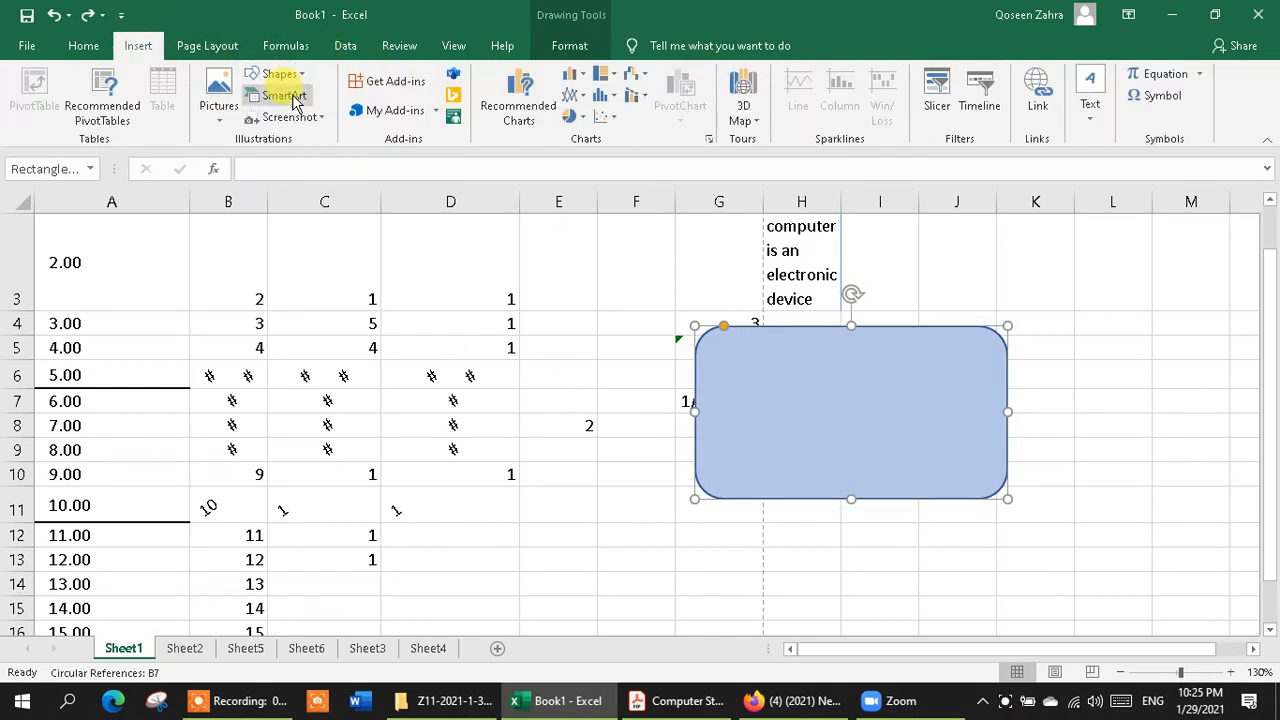
left_click(228, 118)
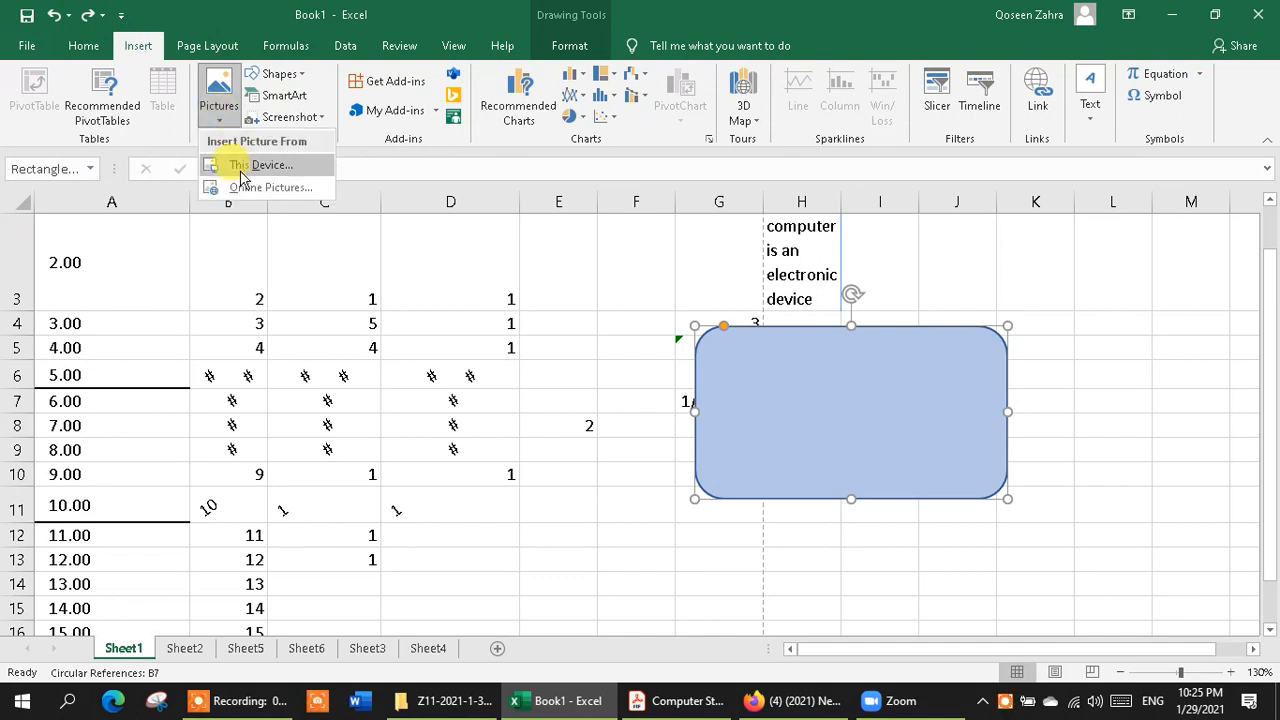
left_click(243, 170)
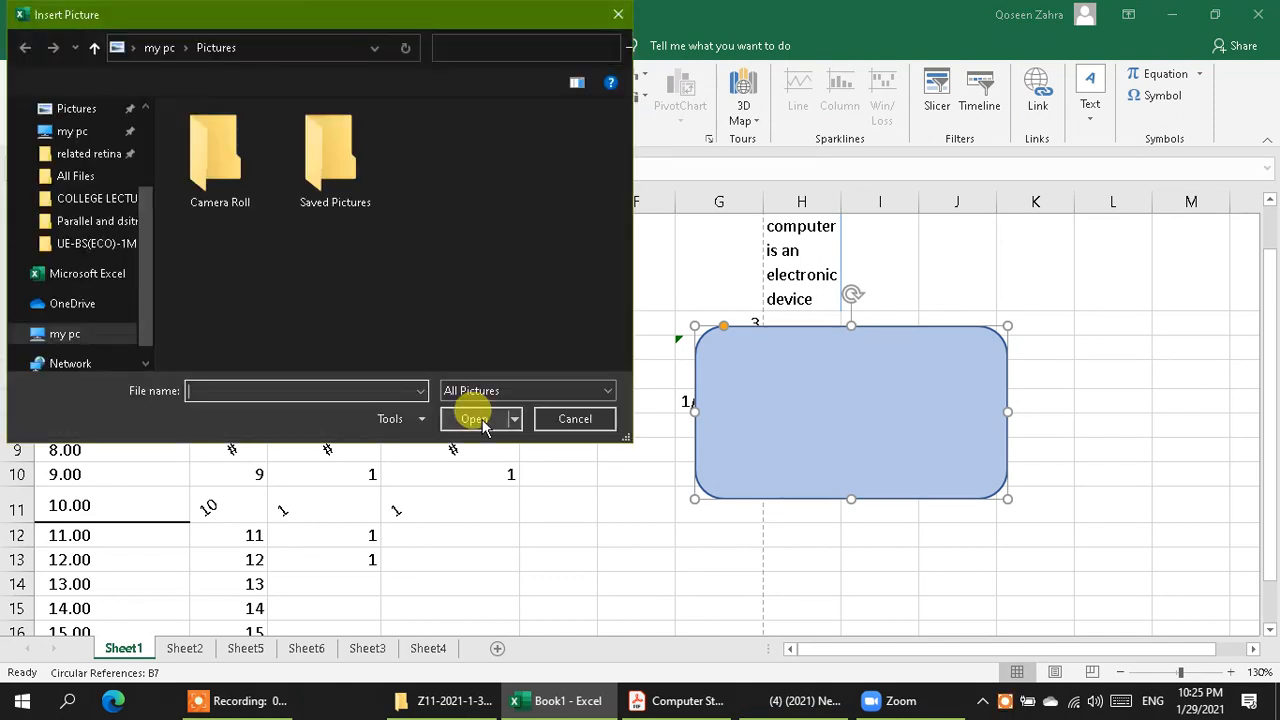
left_click(619, 16)
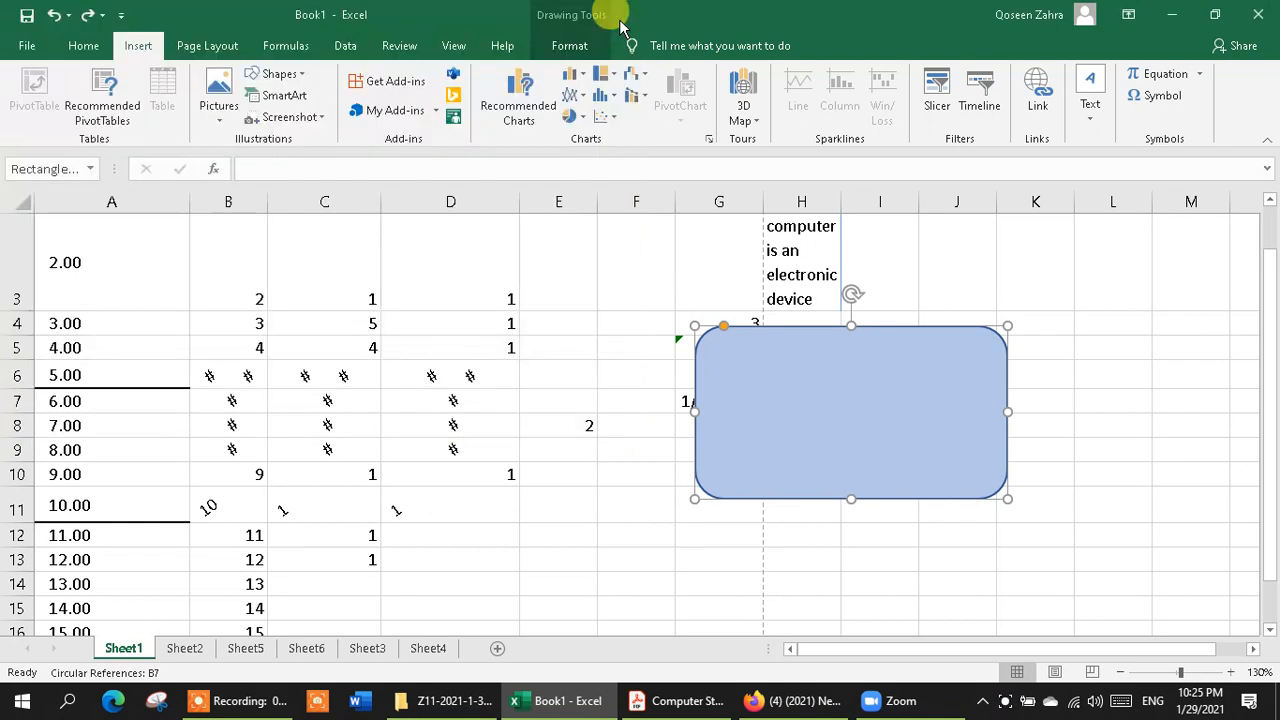
Try to insert a contour surface chart while the rounded rectangle is selected.
left_click(638, 76)
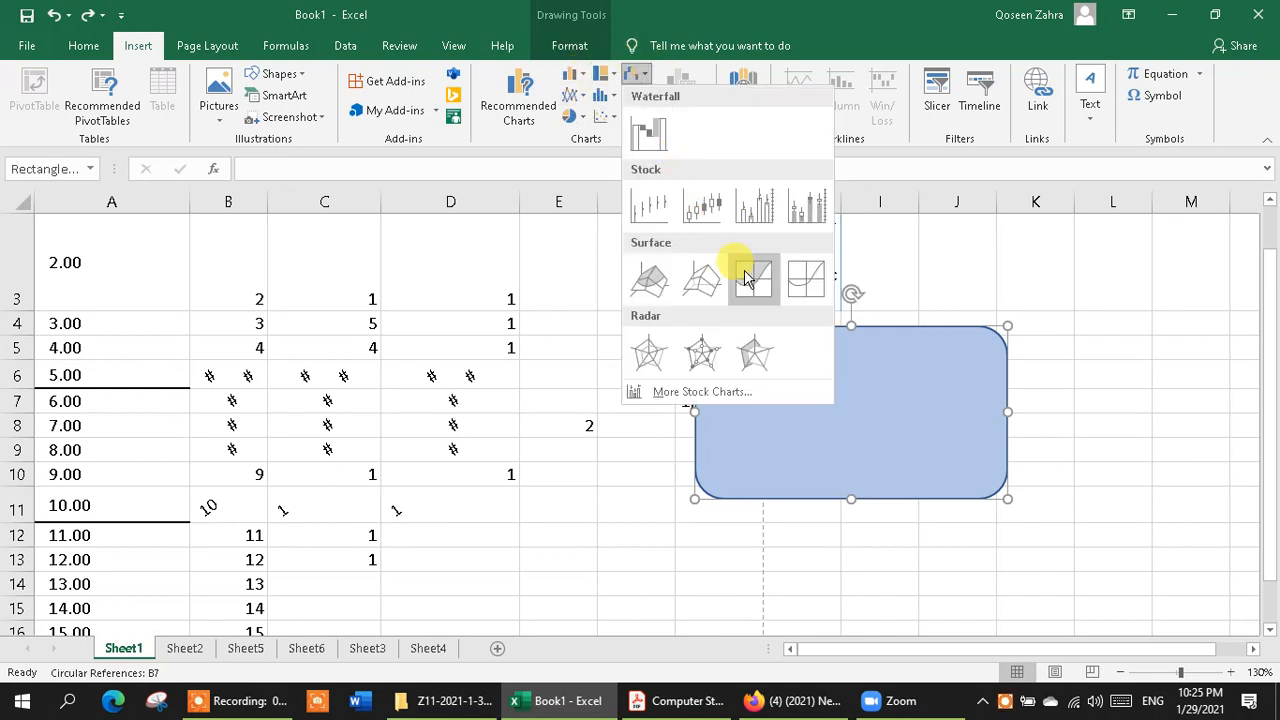
left_click(752, 281)
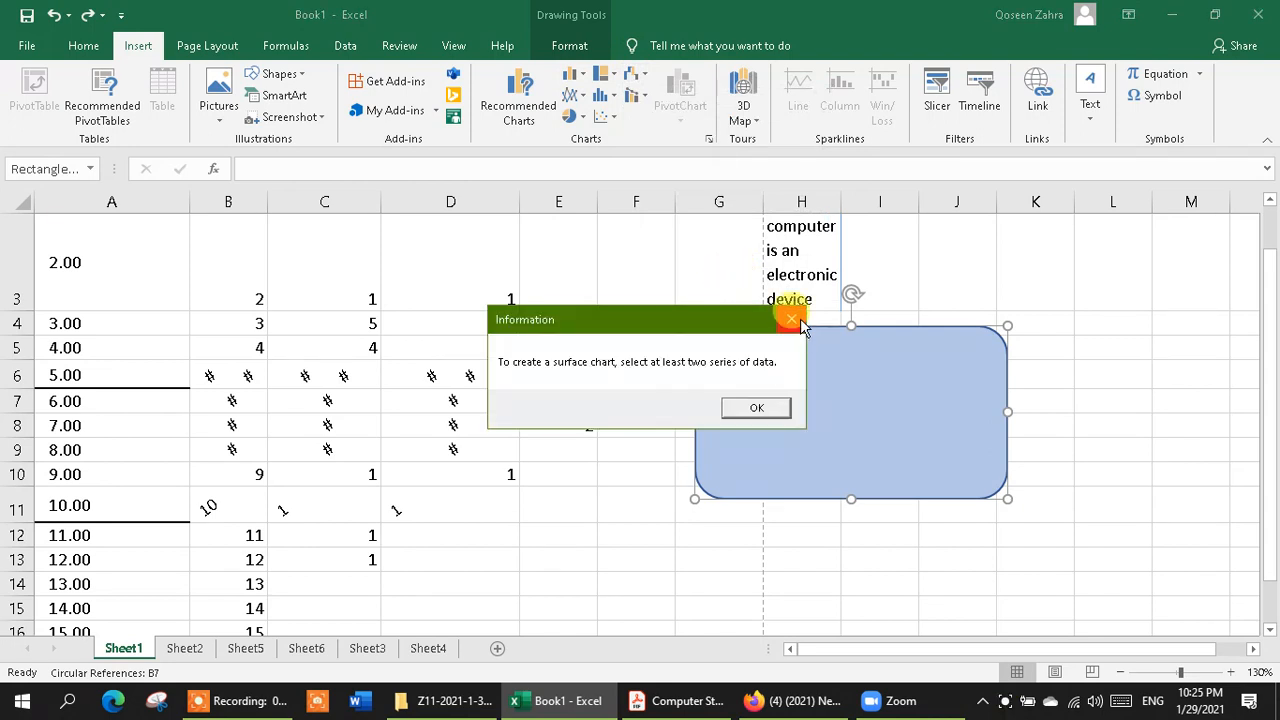
left_click(786, 319)
Select cells A3 to A15 and try to insert a combination chart from them.
left_click_drag(37, 303, 89, 606)
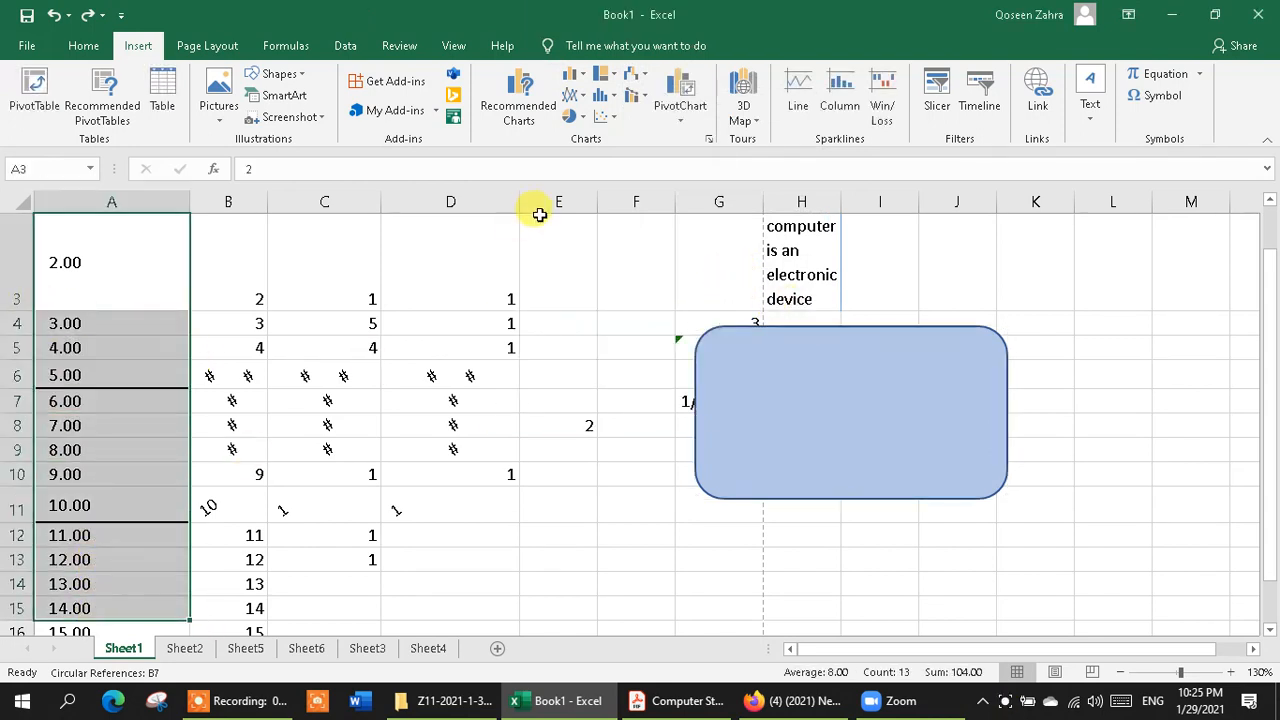
left_click(638, 98)
left_click(665, 147)
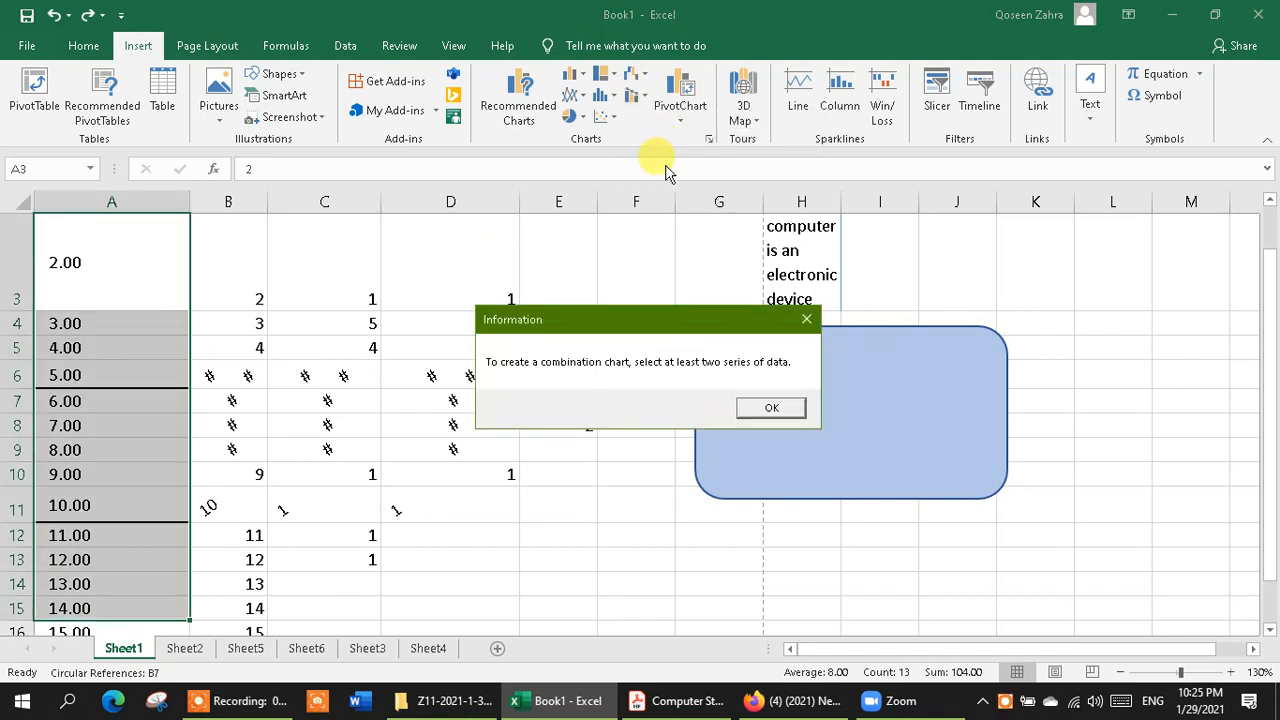
left_click(769, 408)
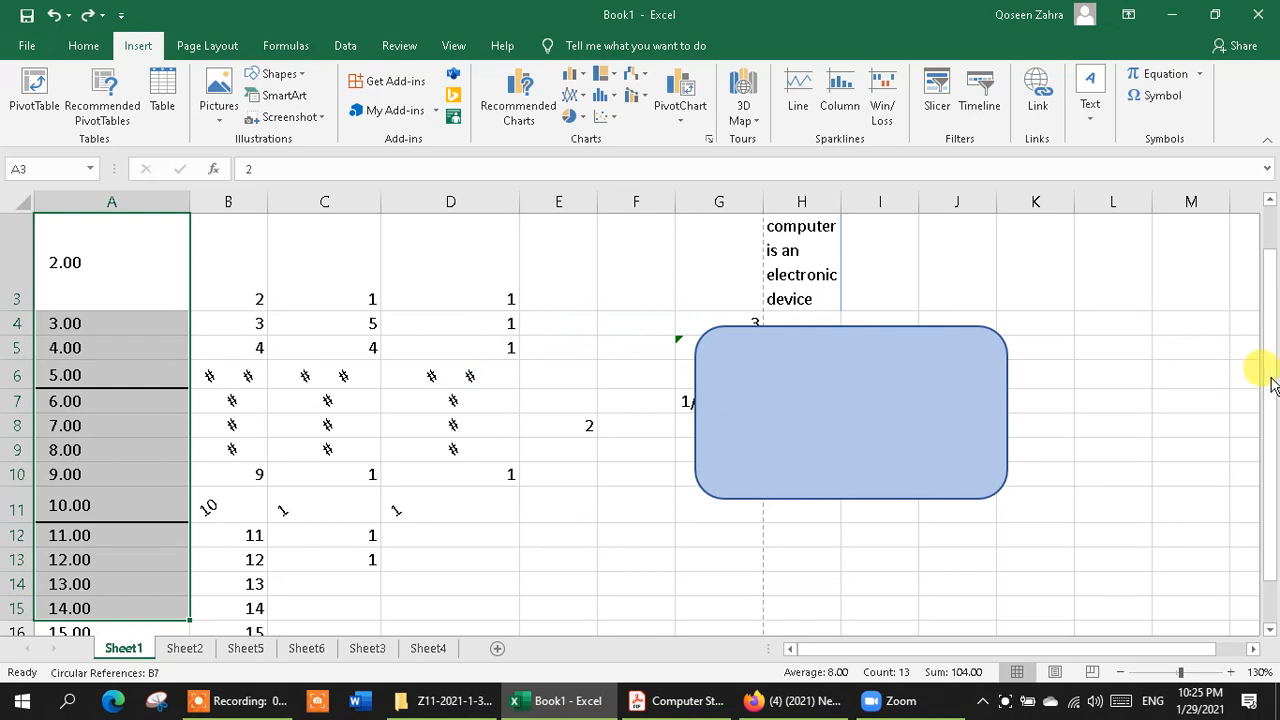
Insert a 2-D clustered column chart from A3 to A15 and move it further right, away from the data columns.
scroll(1272, 400, "down", 1)
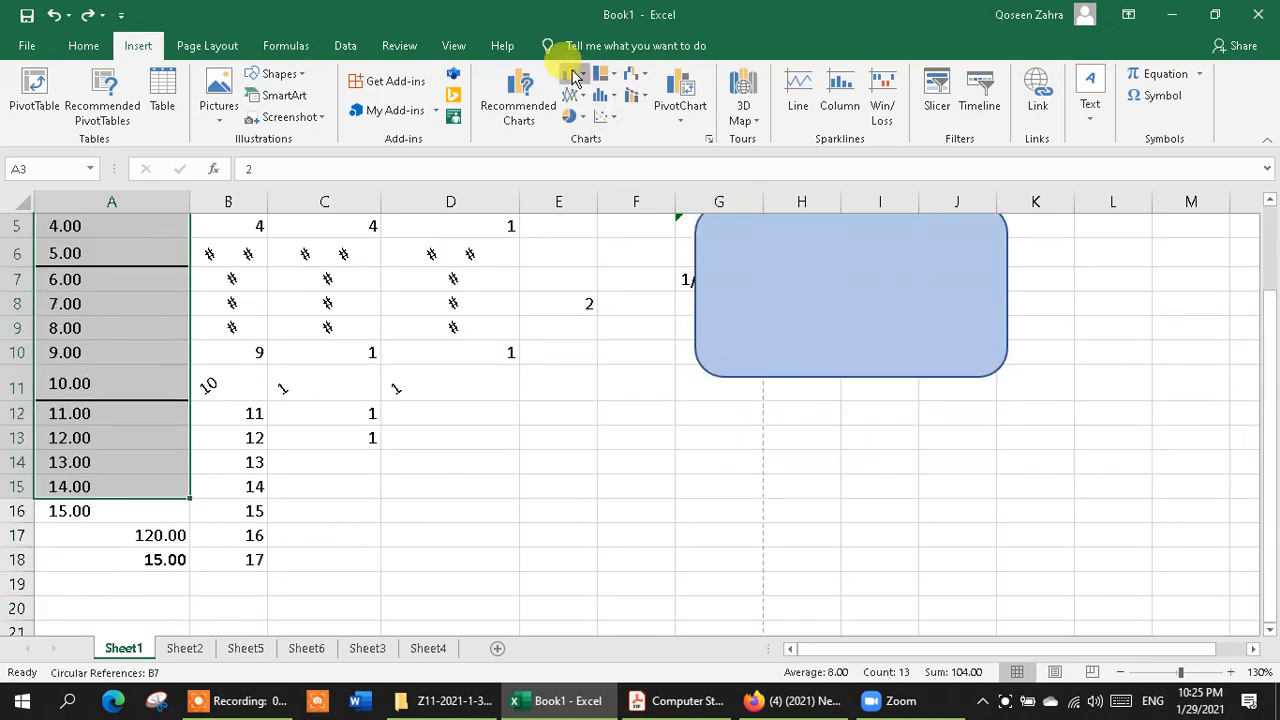
left_click(575, 78)
left_click(607, 134)
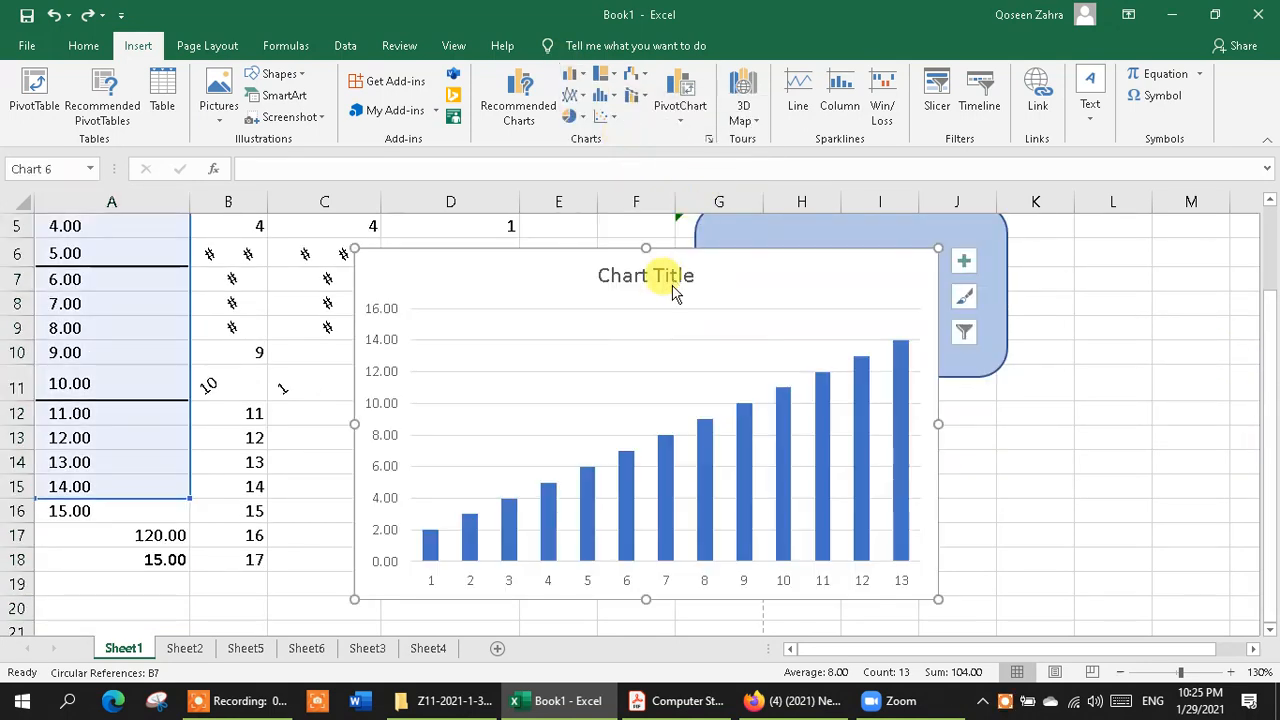
mouse_move(757, 251)
left_mouse_down()
mouse_move(866, 303)
mouse_move(858, 266)
left_mouse_up()
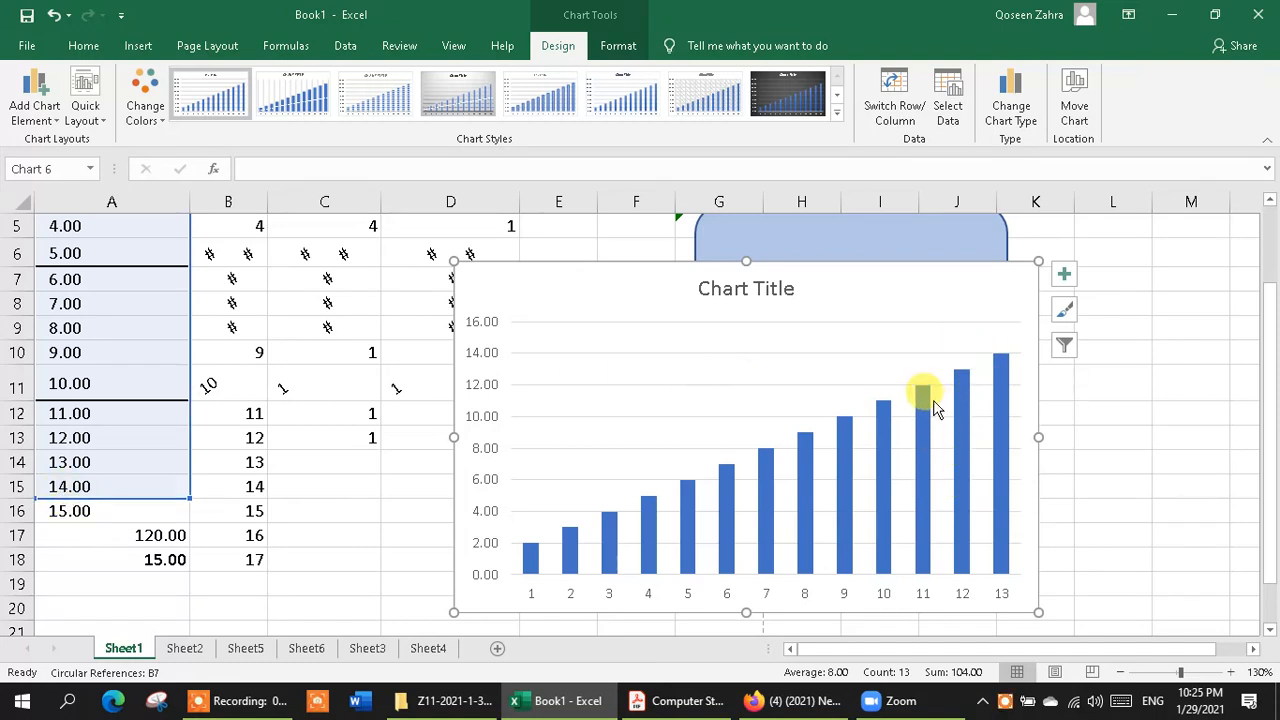
Apply the dark-background chart style to the column chart.
left_click(533, 98)
left_click(788, 95)
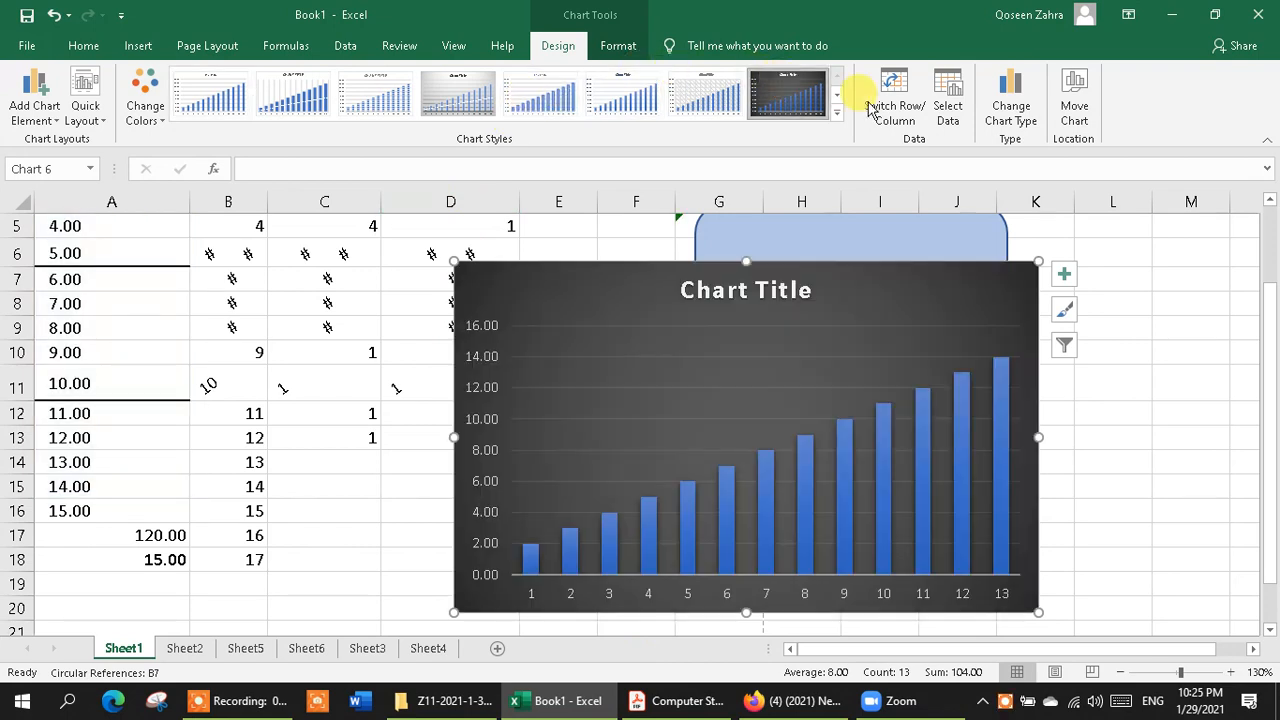
left_click(839, 119)
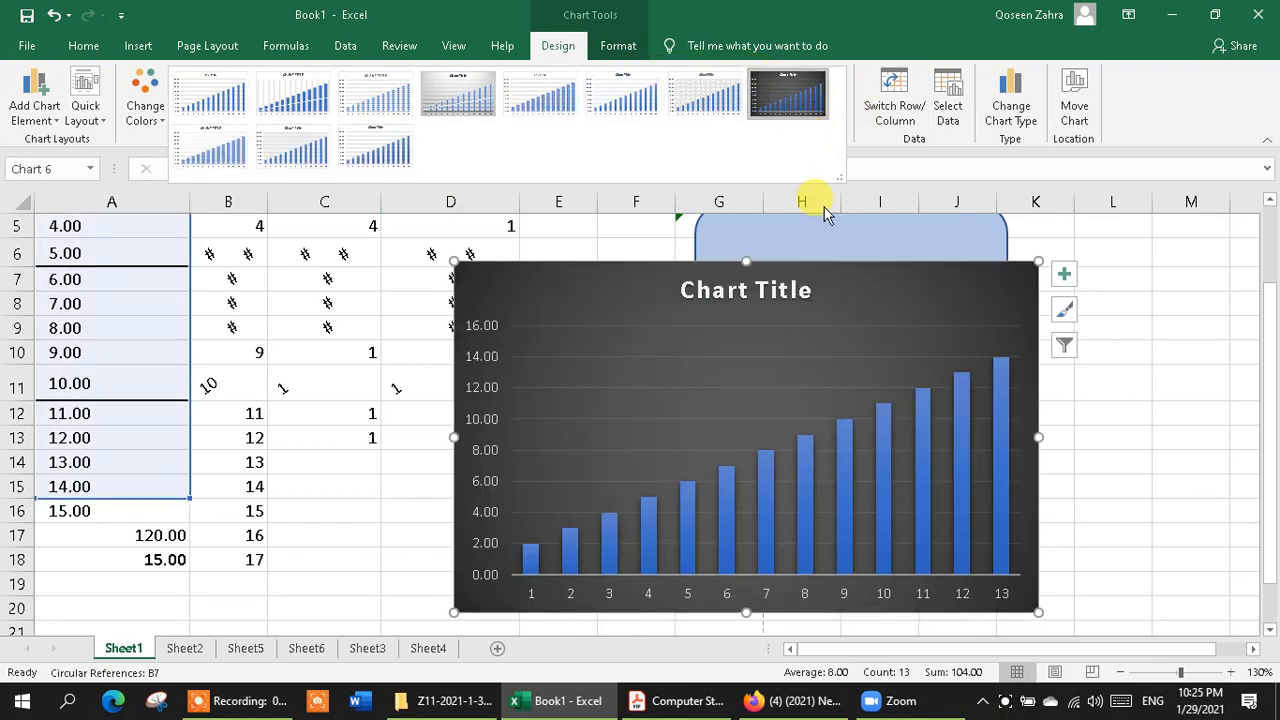
Open the formatting options of the chart title, close them, and deselect the chart by selecting cell L7.
left_click(757, 303)
left_click(760, 290)
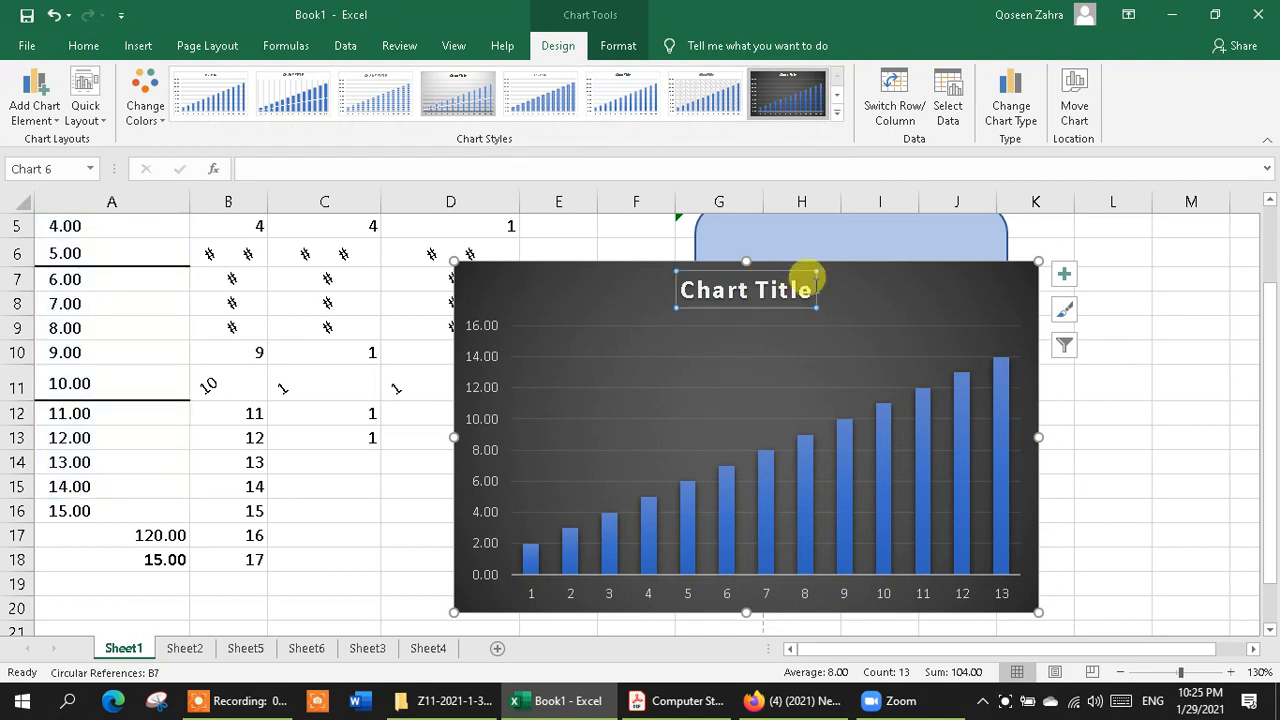
double_click(790, 285)
double_click(790, 290)
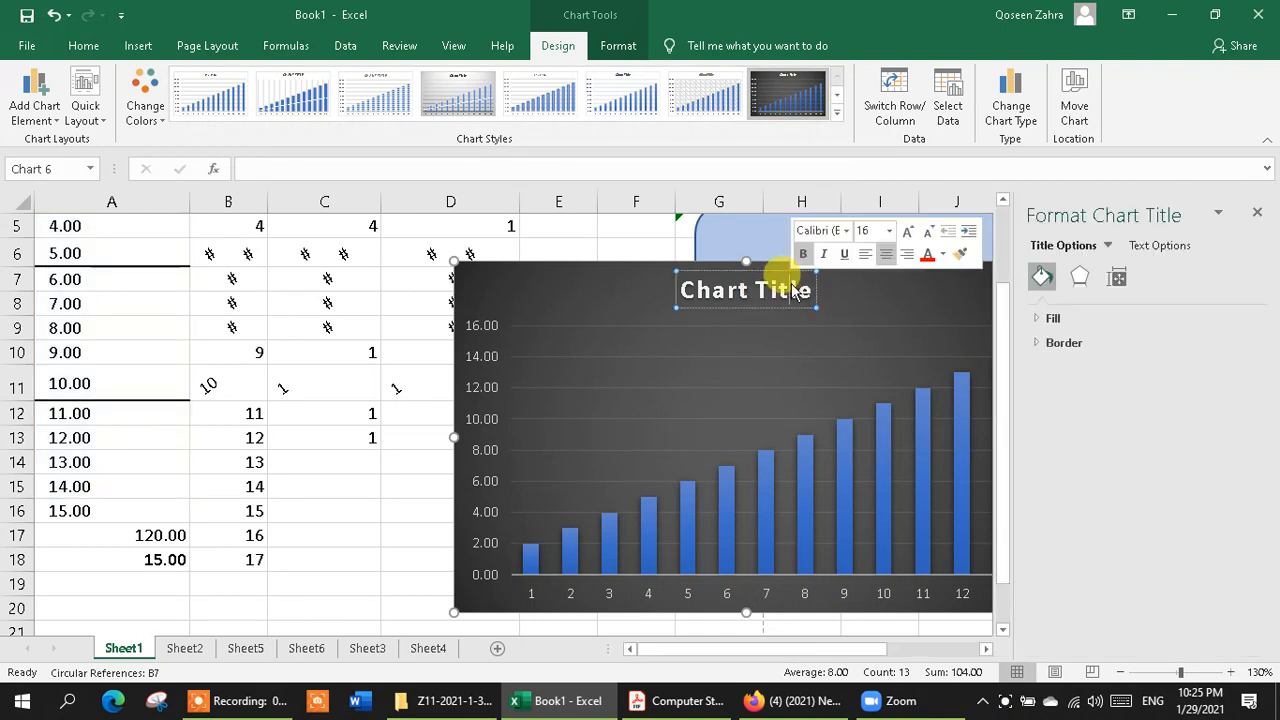
left_click(1258, 214)
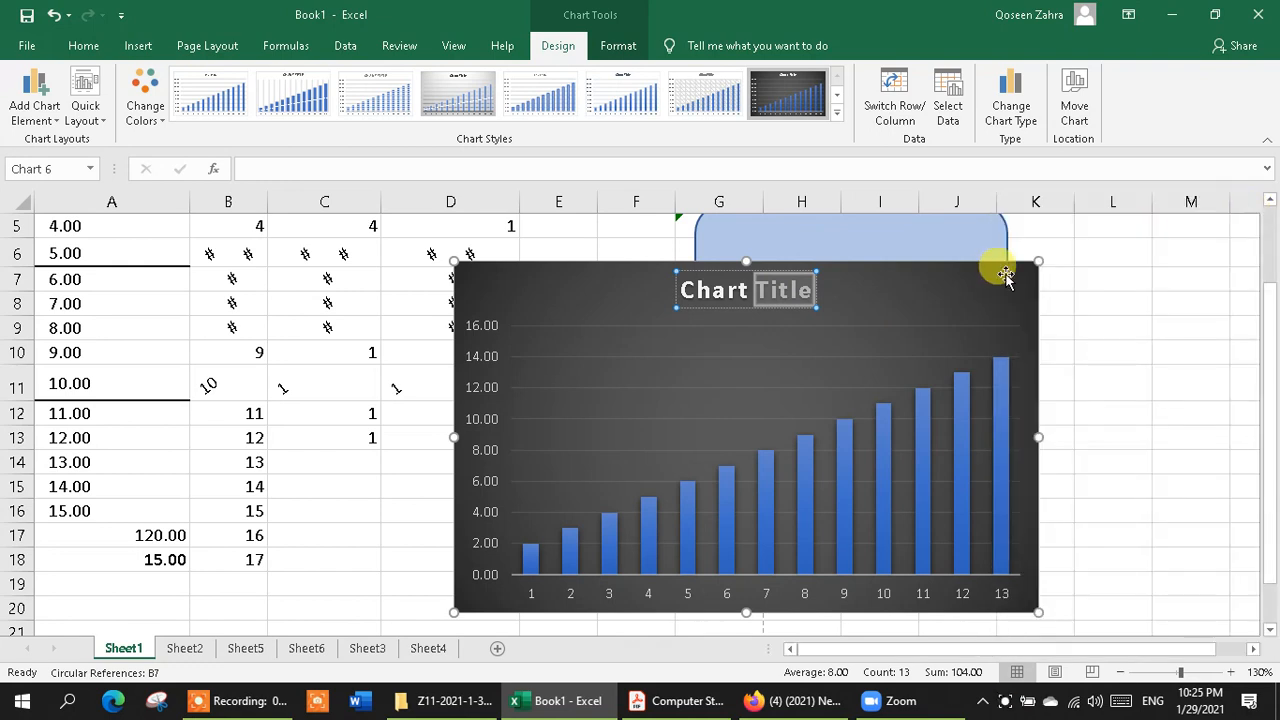
left_click(1083, 287)
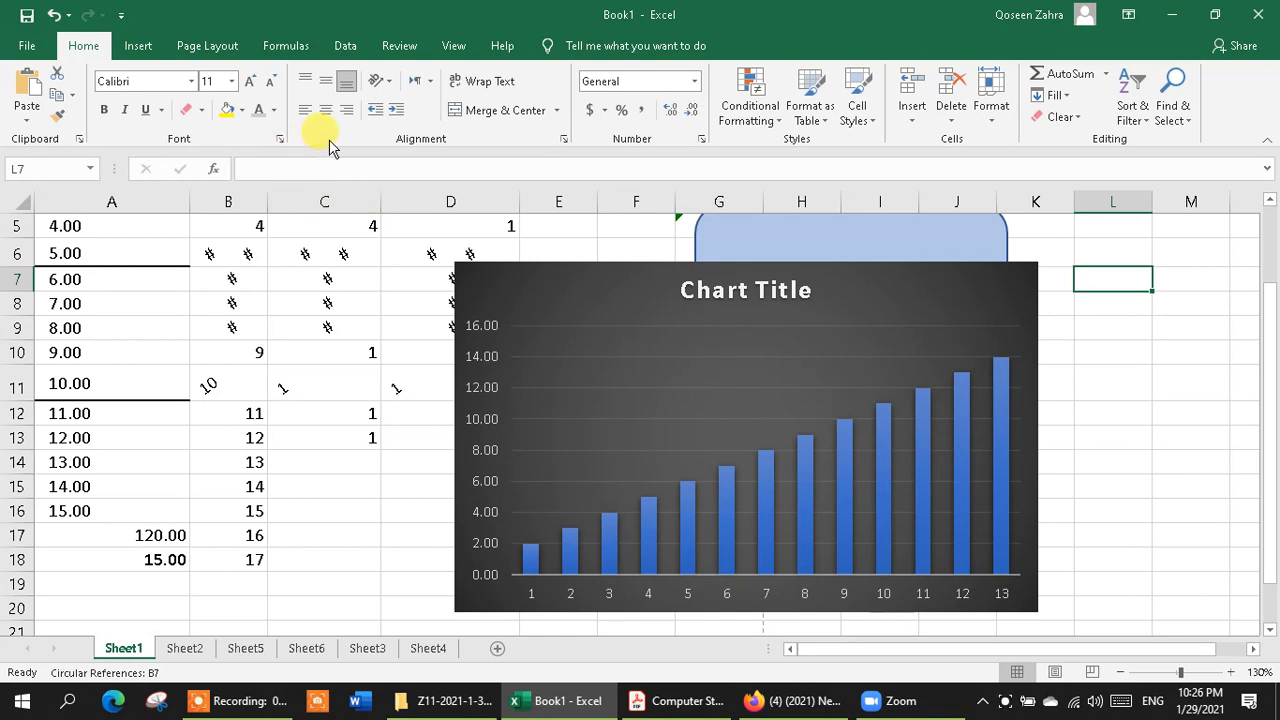
Change the page orientation to Landscape and set it back to Portrait.
left_click(203, 50)
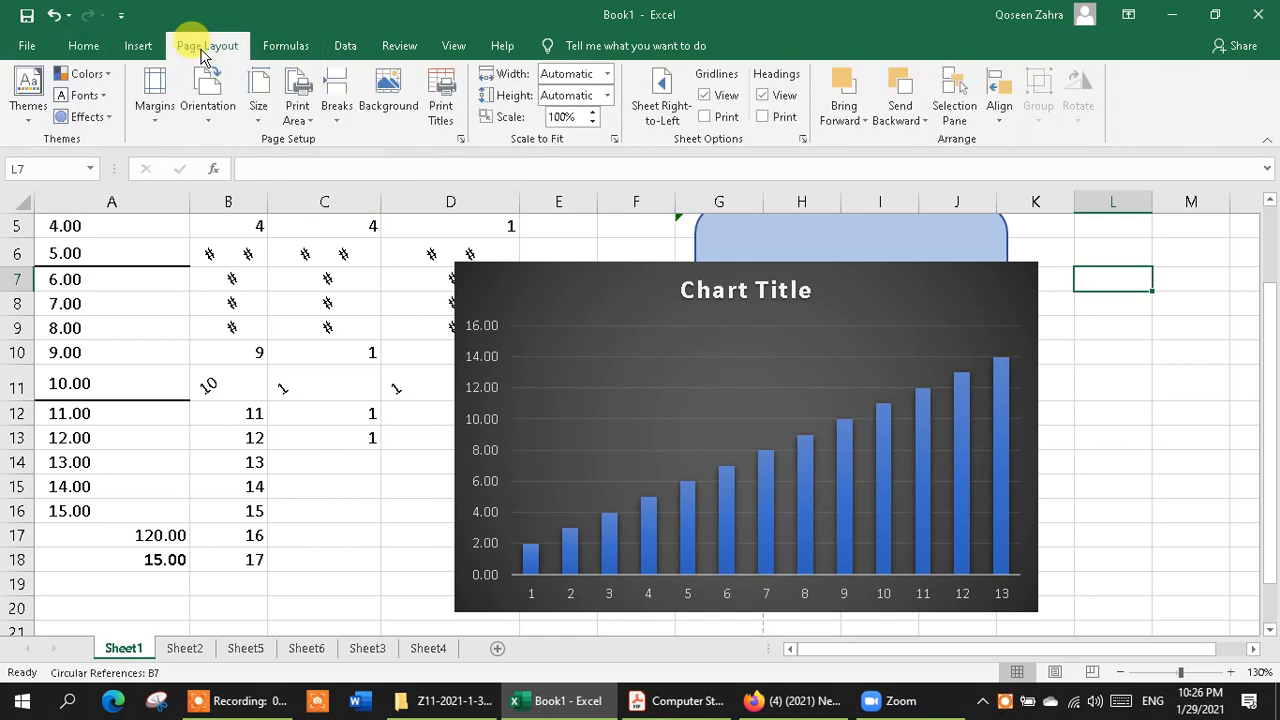
left_click(207, 98)
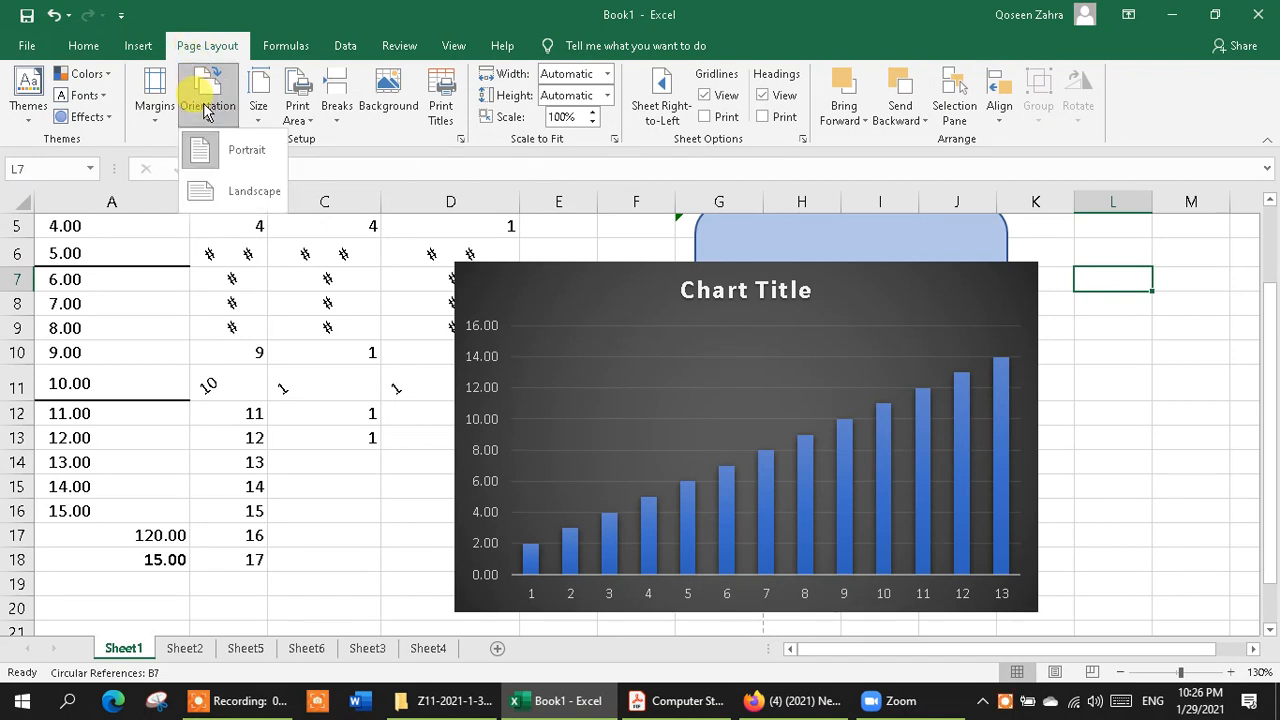
left_click(216, 176)
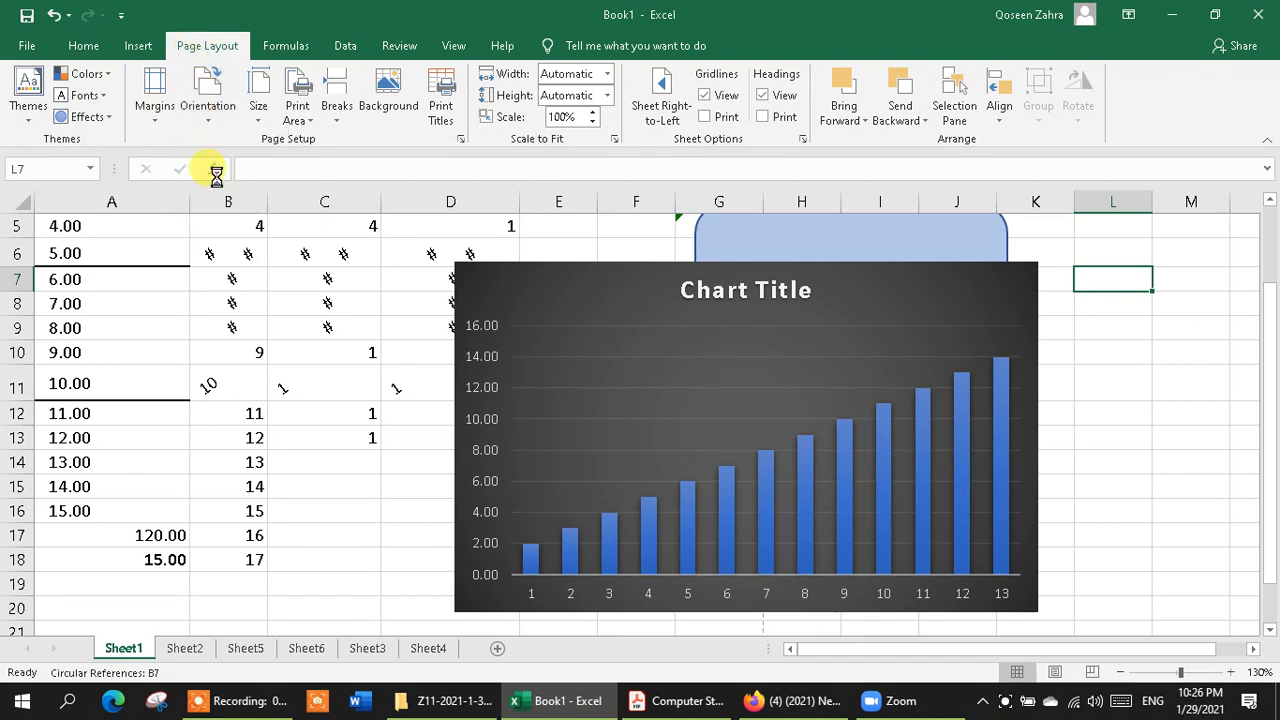
left_click(222, 108)
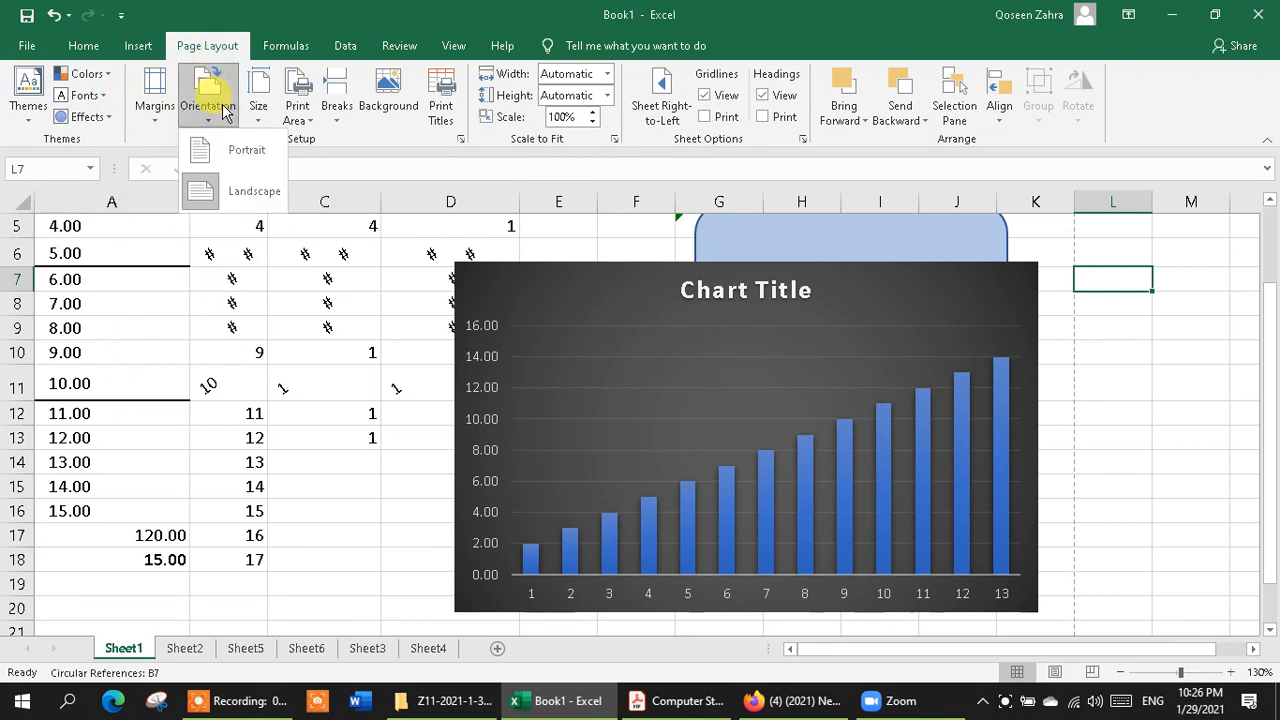
left_click(218, 150)
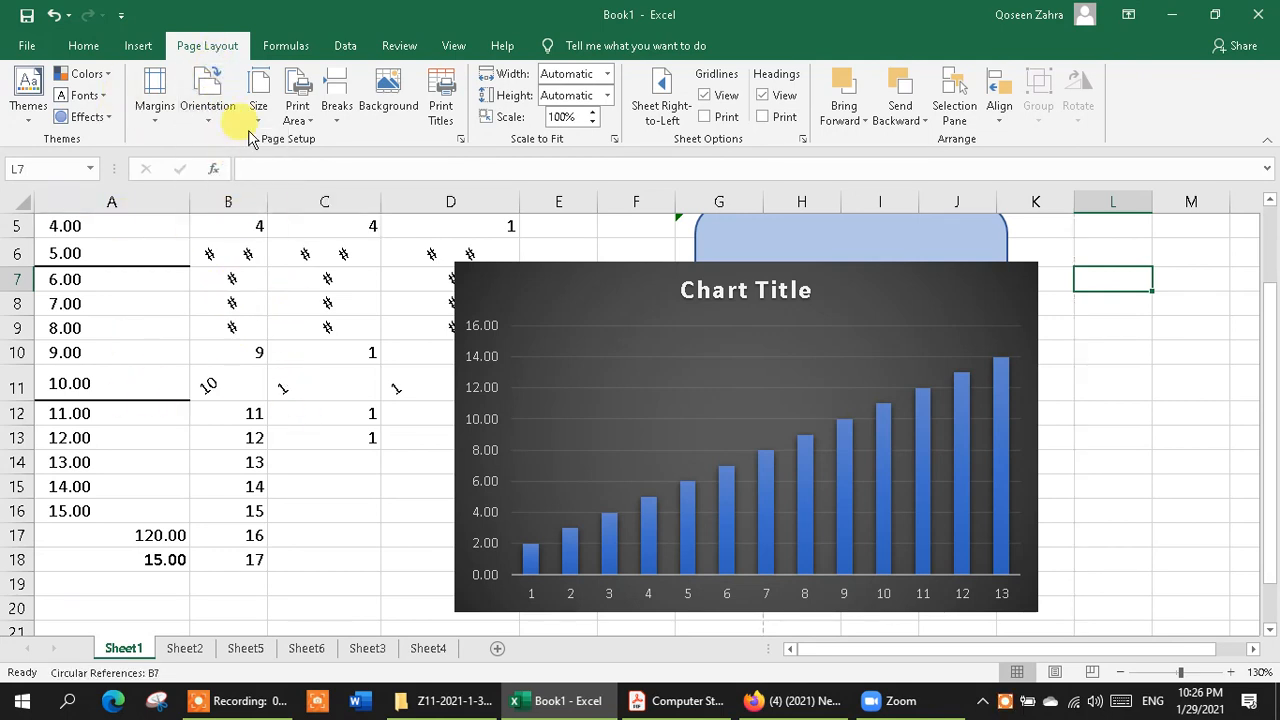
left_click(210, 118)
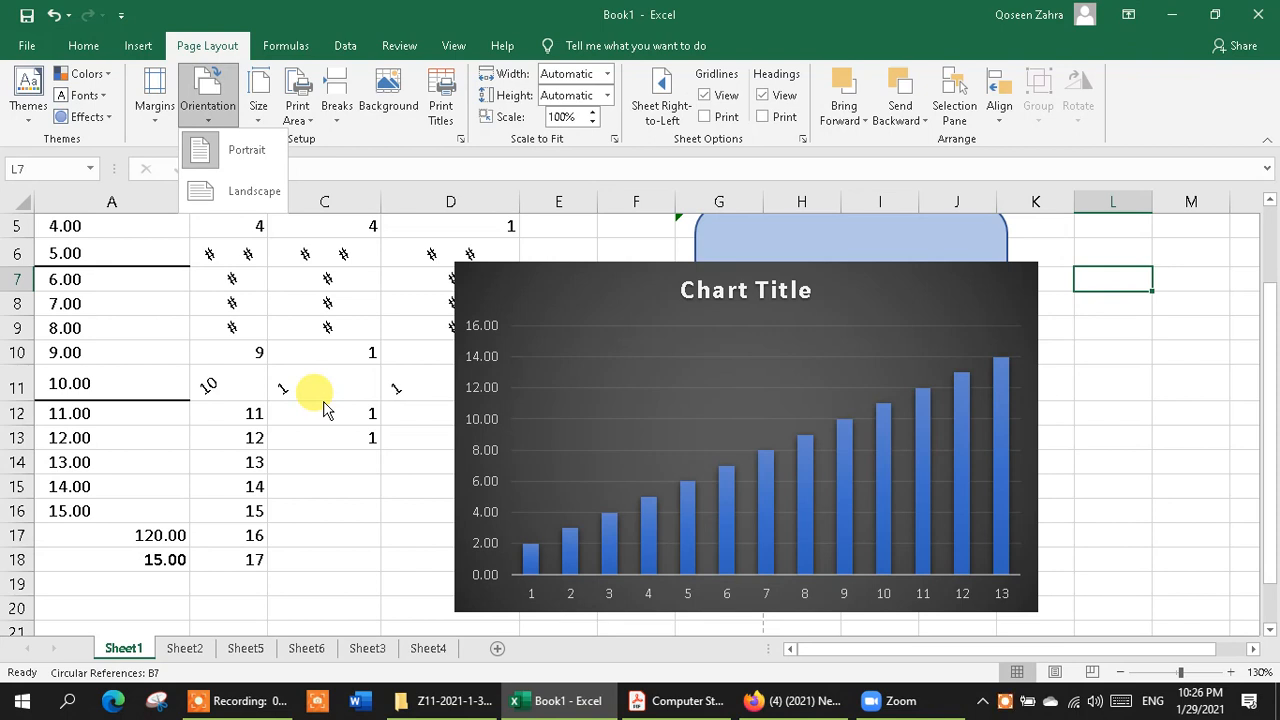
Set the page margins to Wide and apply the Gallery theme to the workbook.
left_click(148, 116)
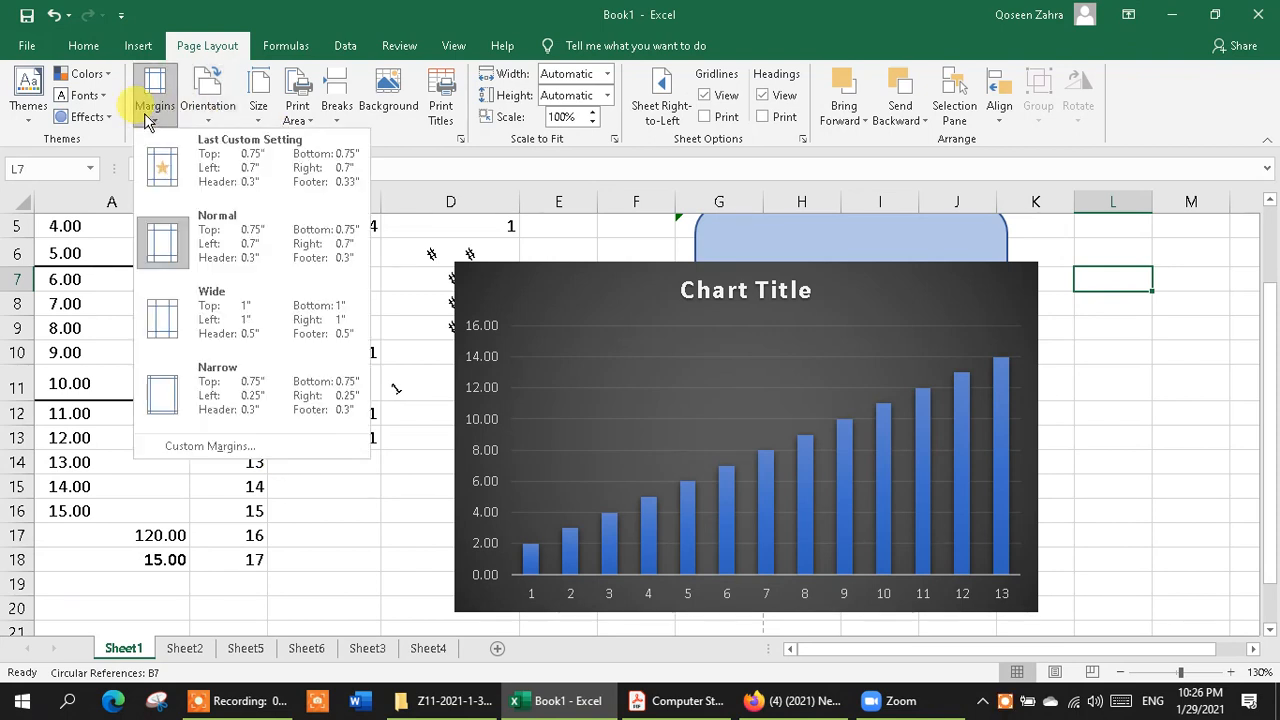
left_click(180, 315)
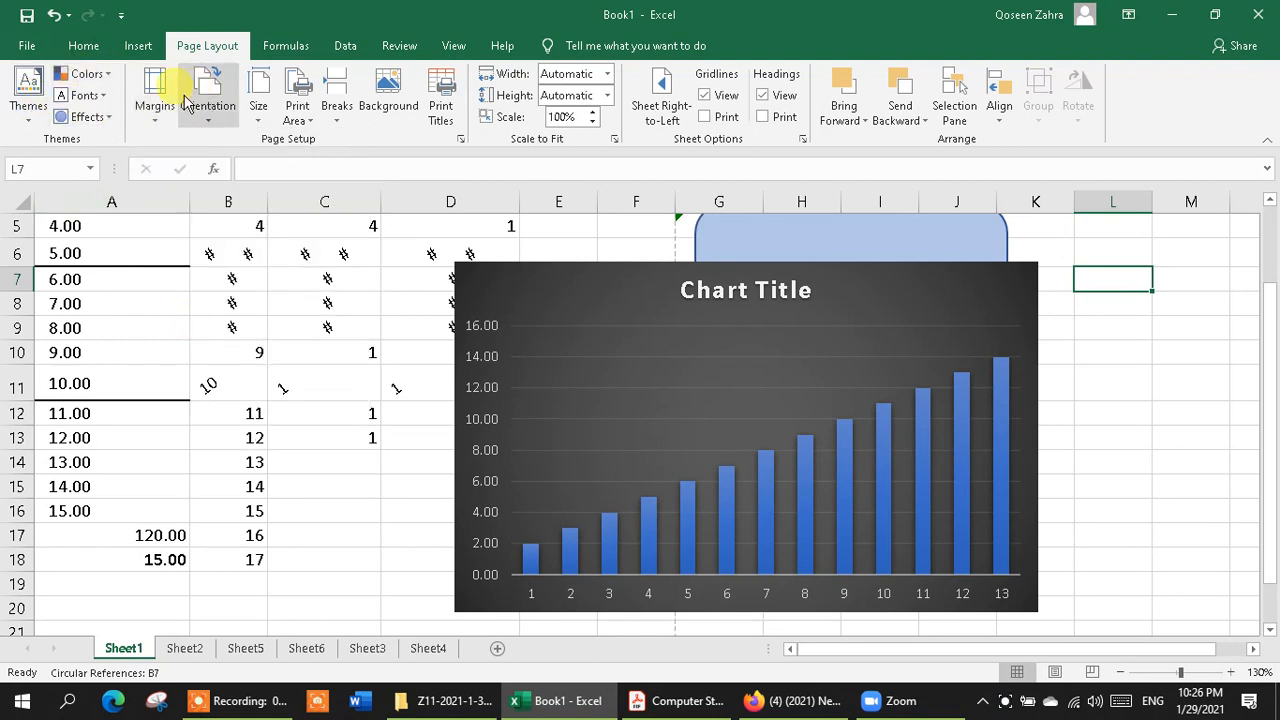
left_click(28, 88)
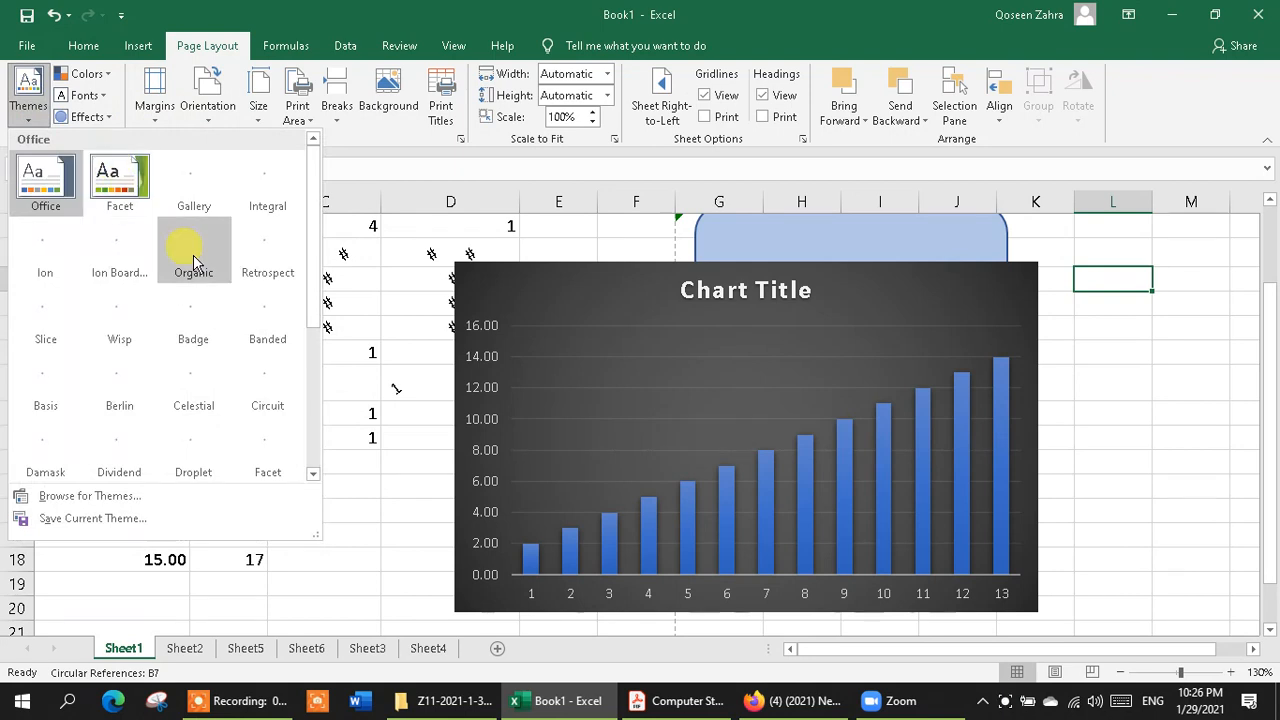
left_click(194, 208)
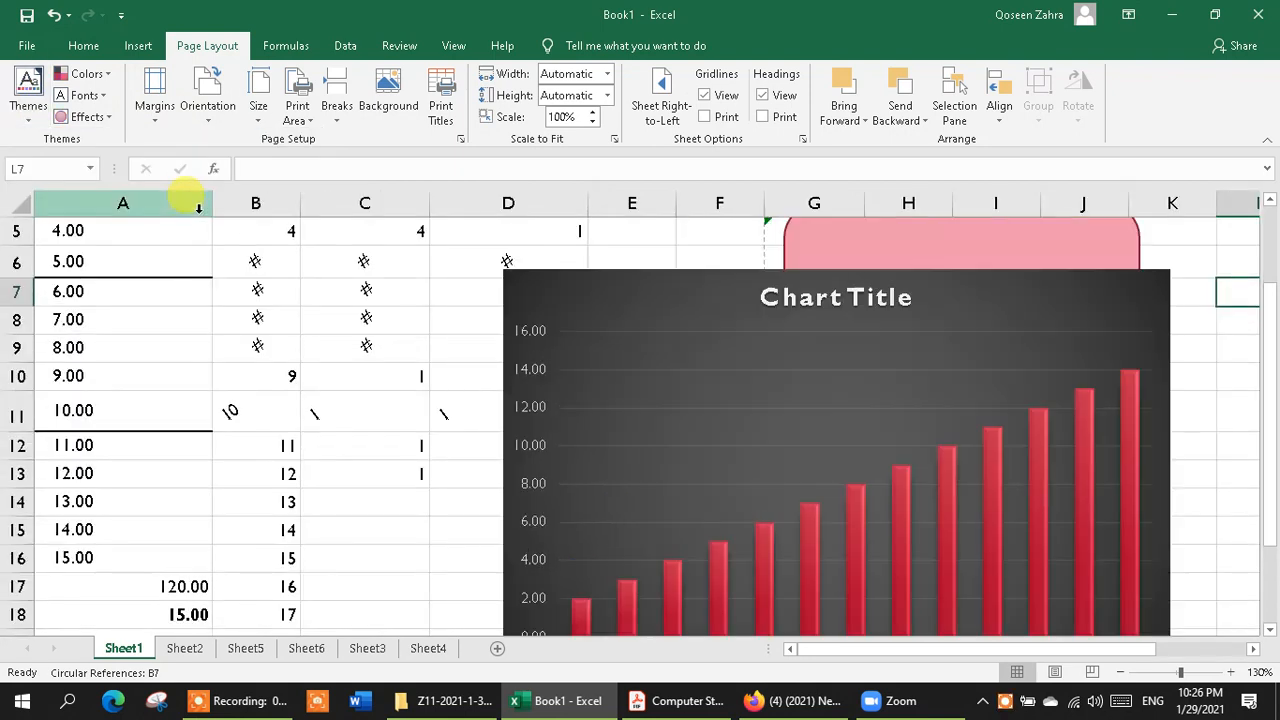
left_click(789, 354)
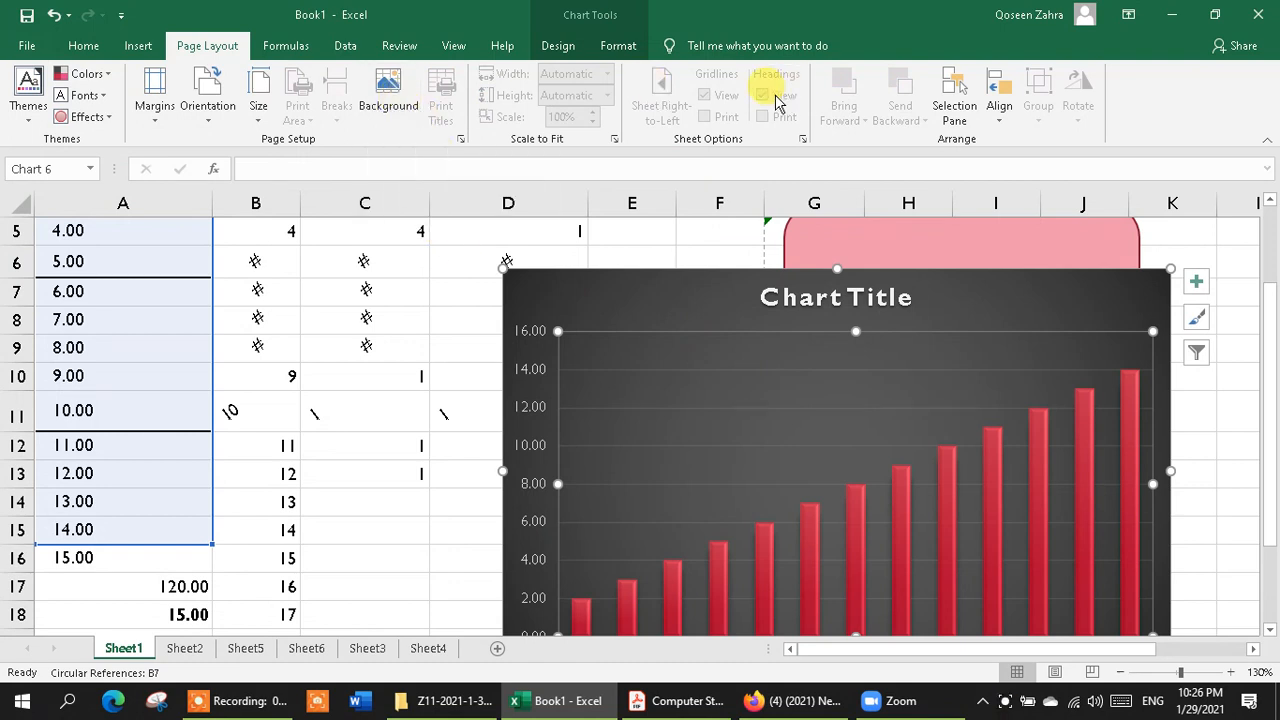
Select cells A6:A11, view the AutoSum functions and the Insert Function list, and close the list without inserting anything.
left_click(277, 47)
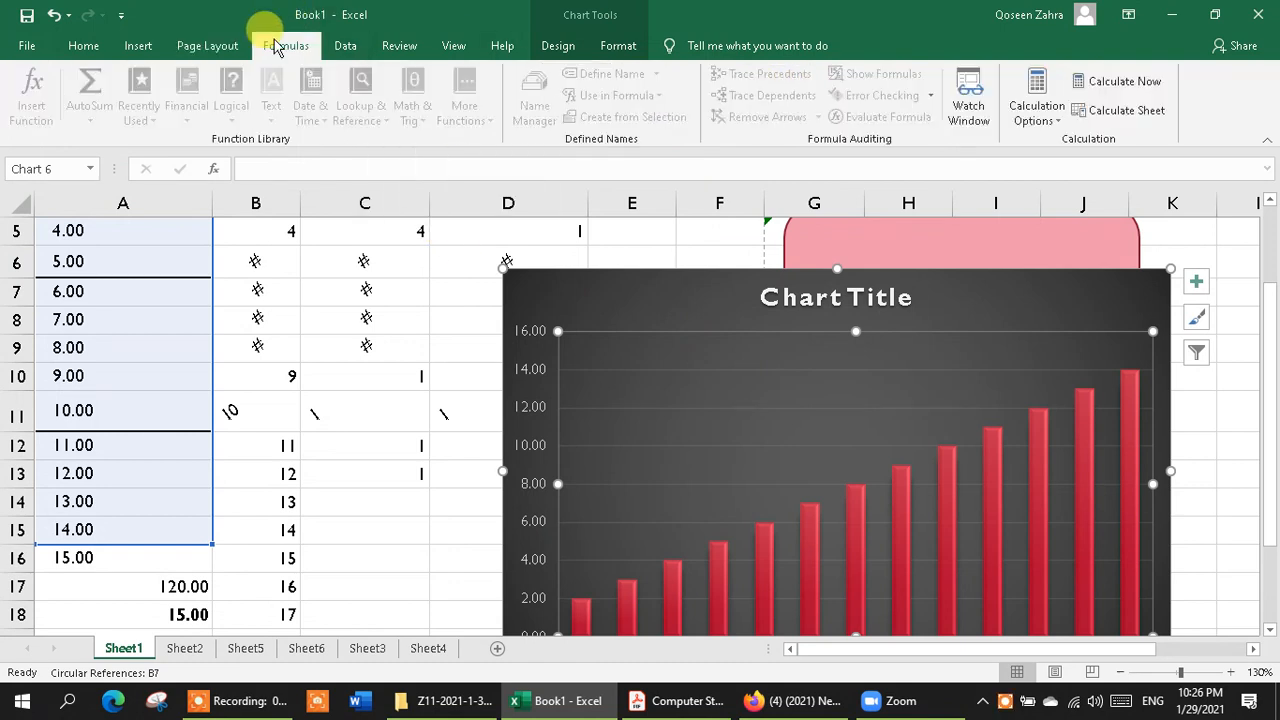
left_click(368, 312)
left_click_drag(241, 232, 263, 329)
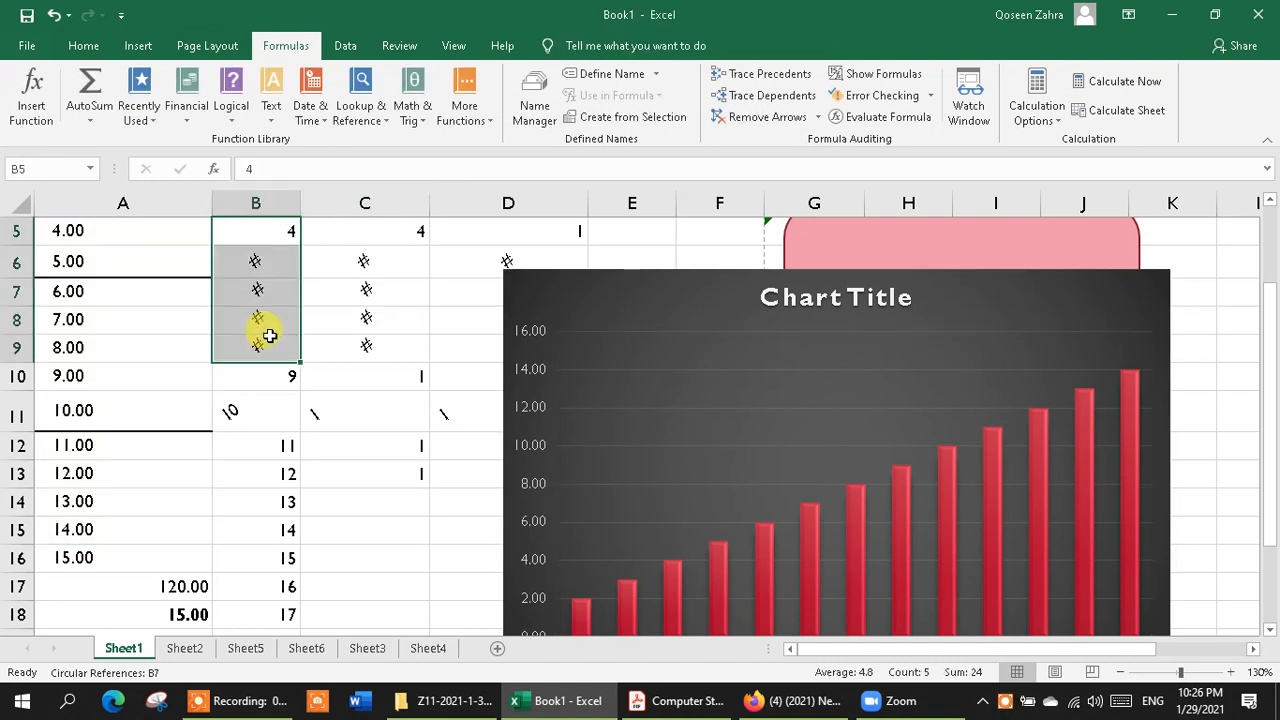
left_click_drag(100, 251, 143, 406)
left_click(97, 118)
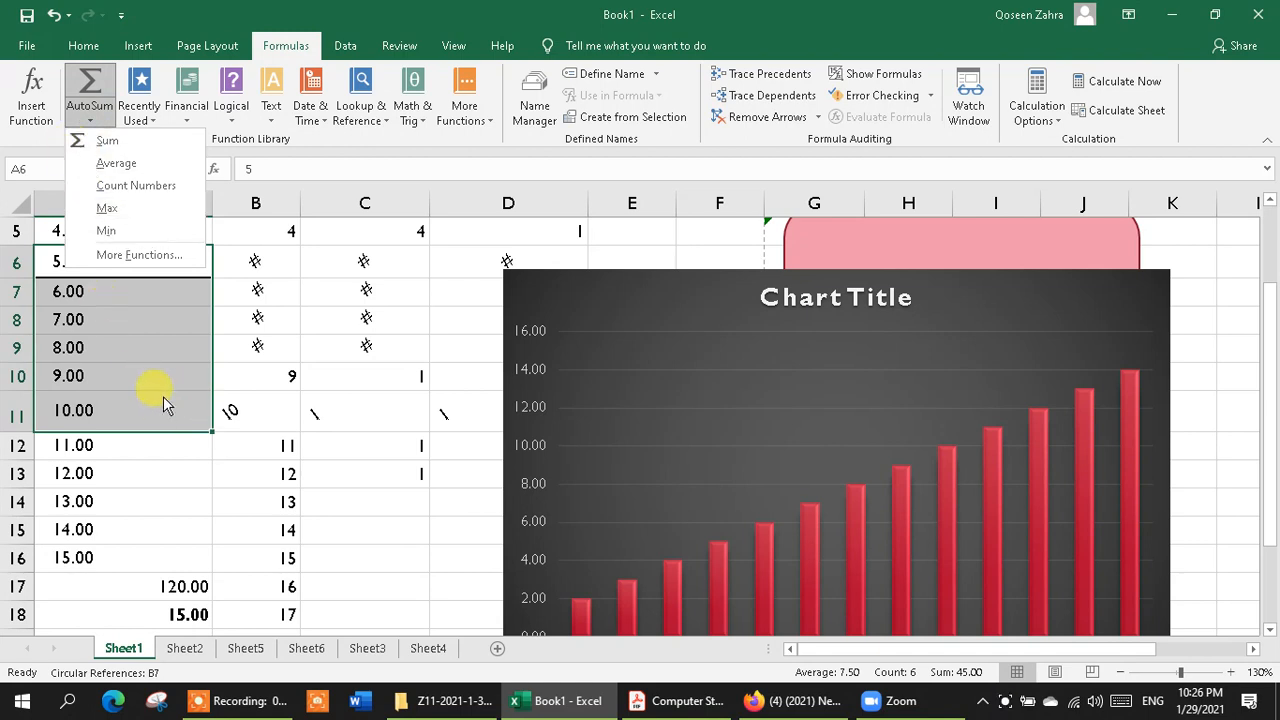
left_click(22, 88)
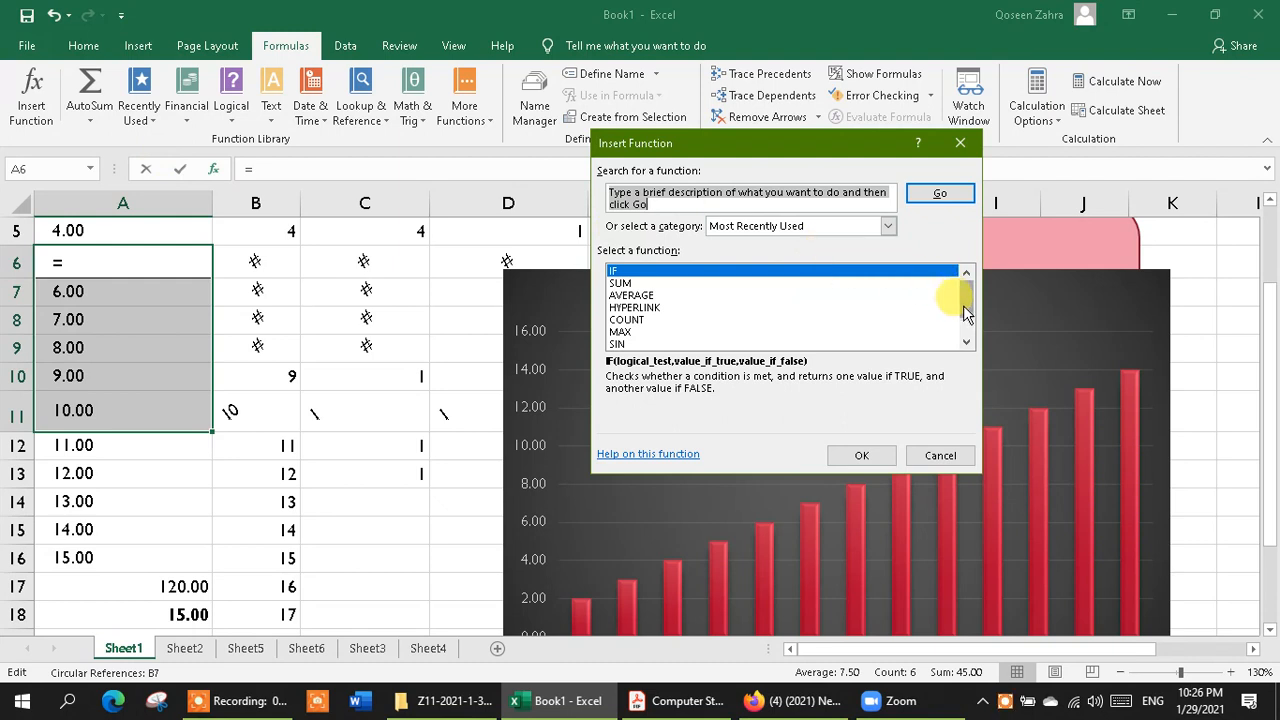
left_click_drag(966, 314, 970, 340)
left_click(930, 455)
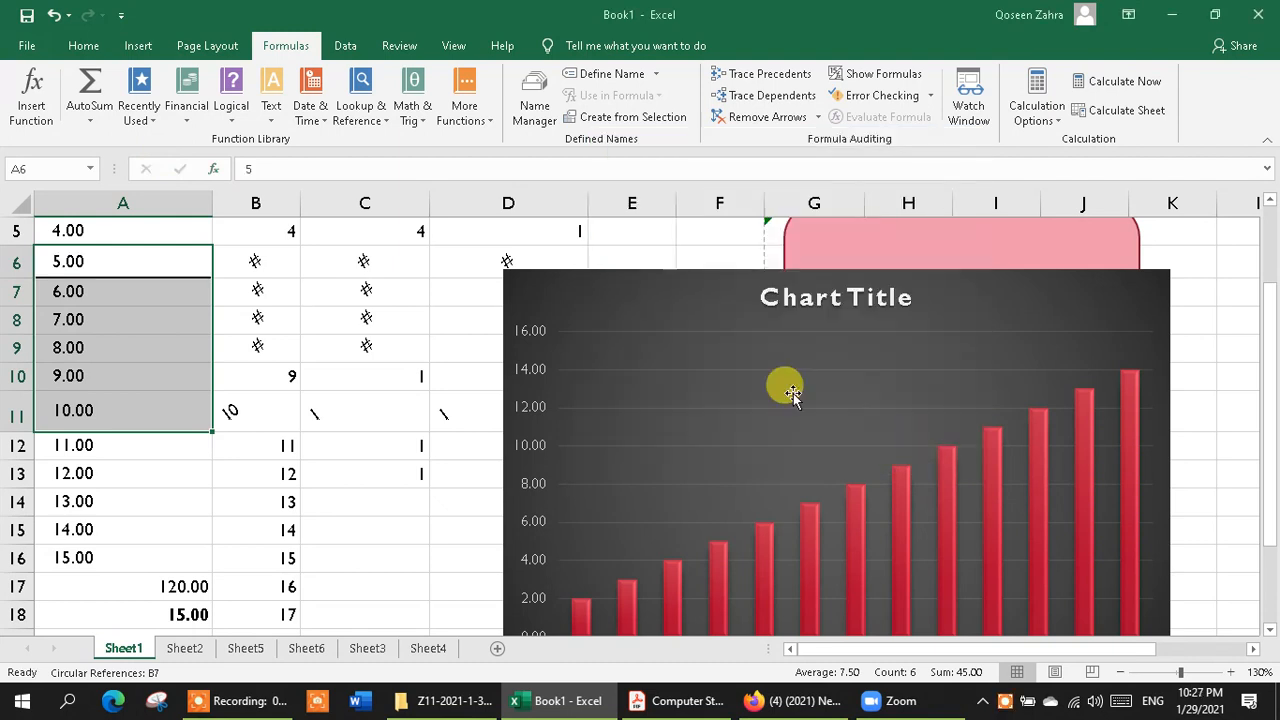
Look through the Financial, Logical, Text, and Date & Time categories of the function library.
left_click(186, 106)
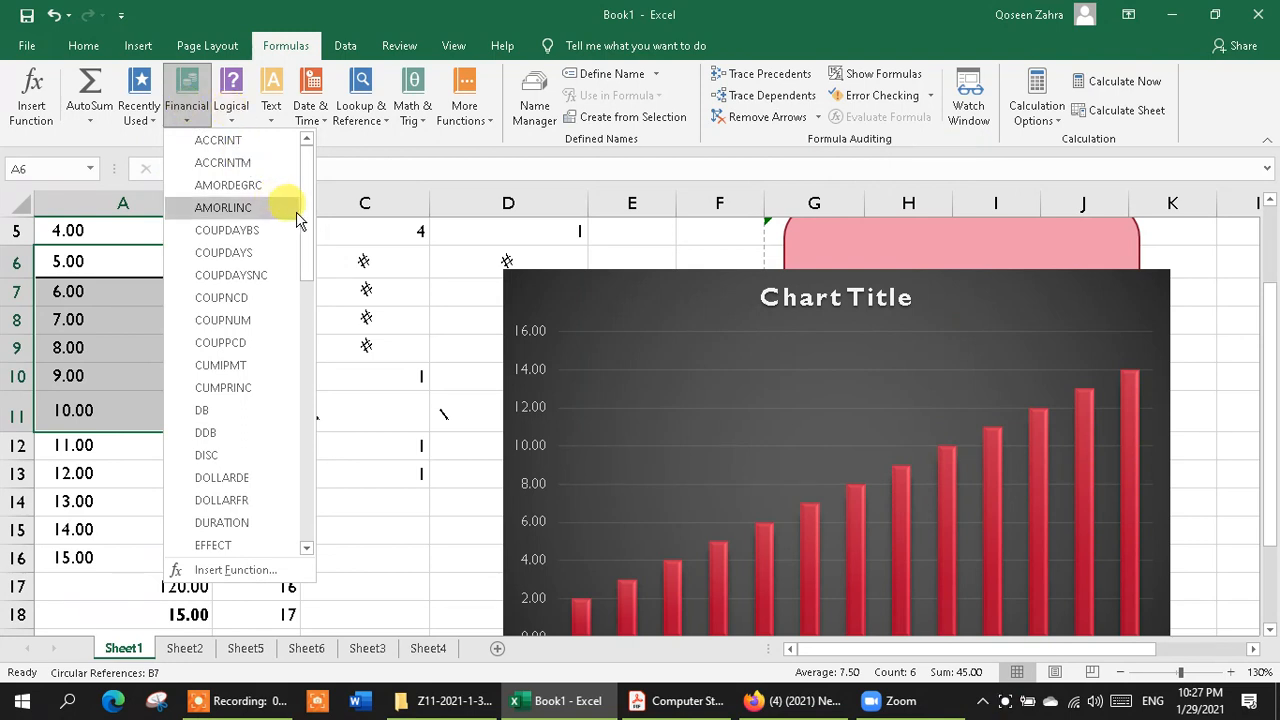
mouse_move(300, 206)
left_mouse_down()
mouse_move(305, 415)
mouse_move(295, 204)
left_mouse_up()
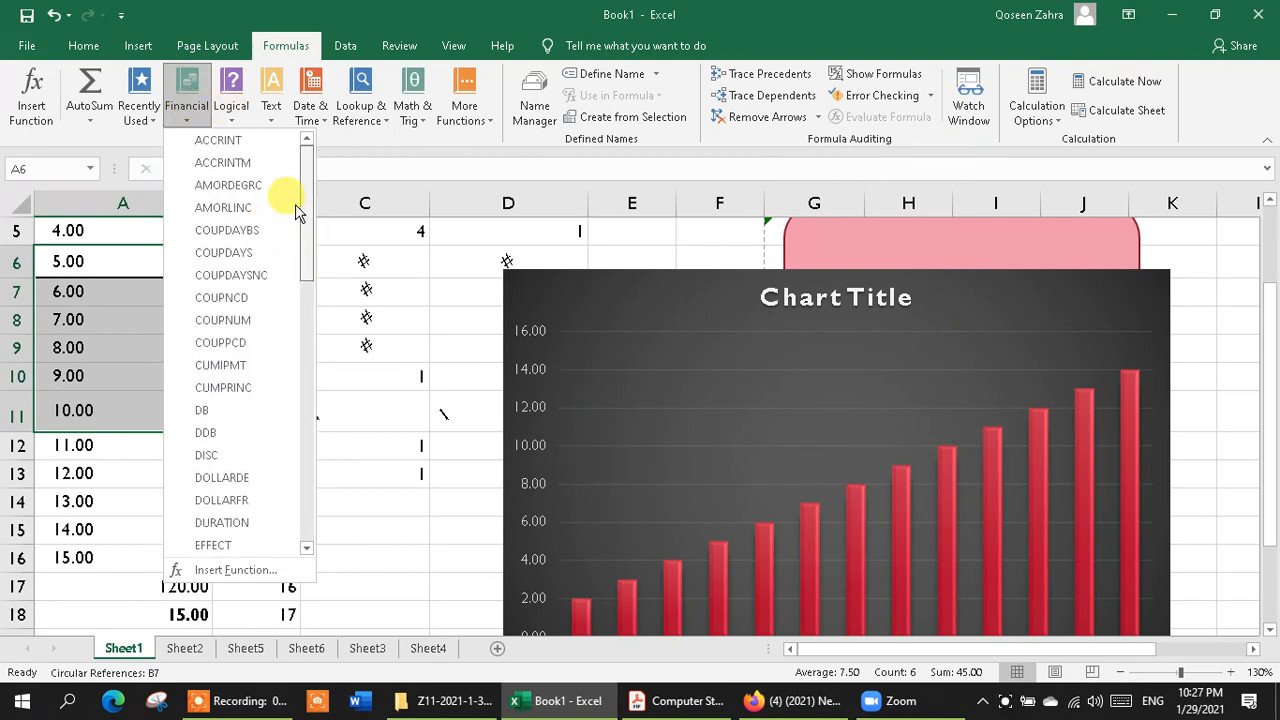
left_click(231, 121)
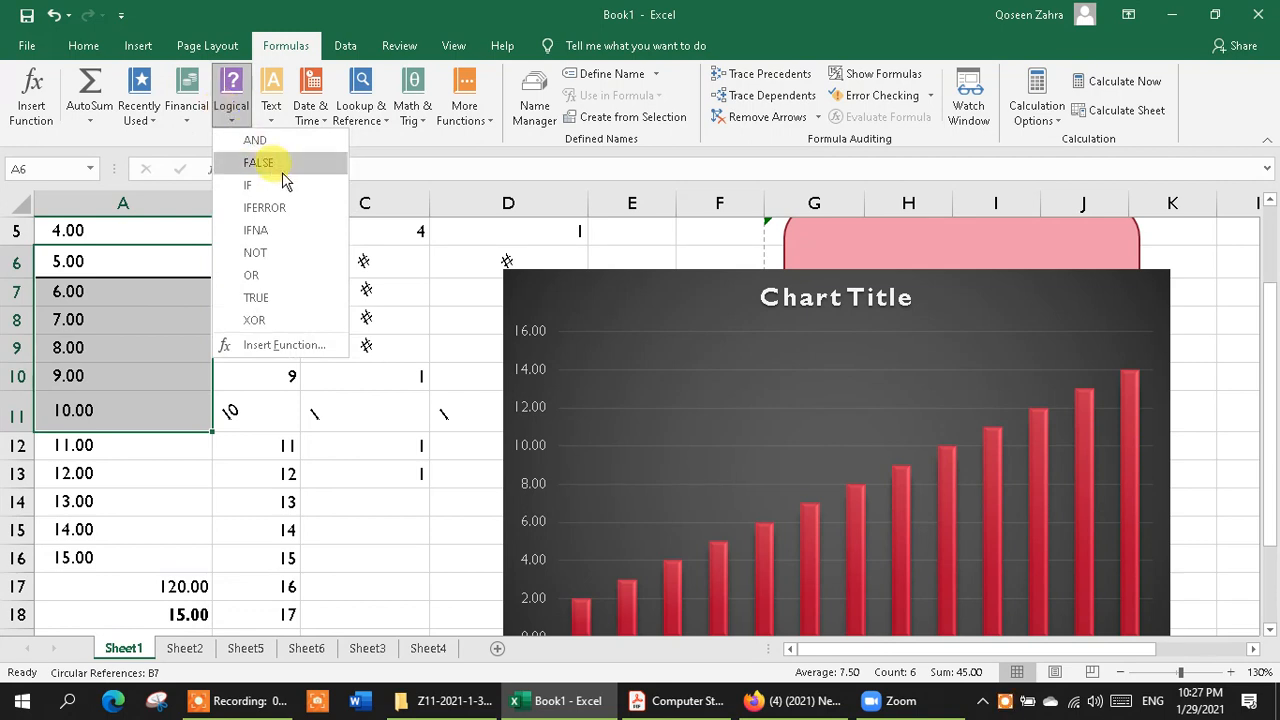
left_click(271, 112)
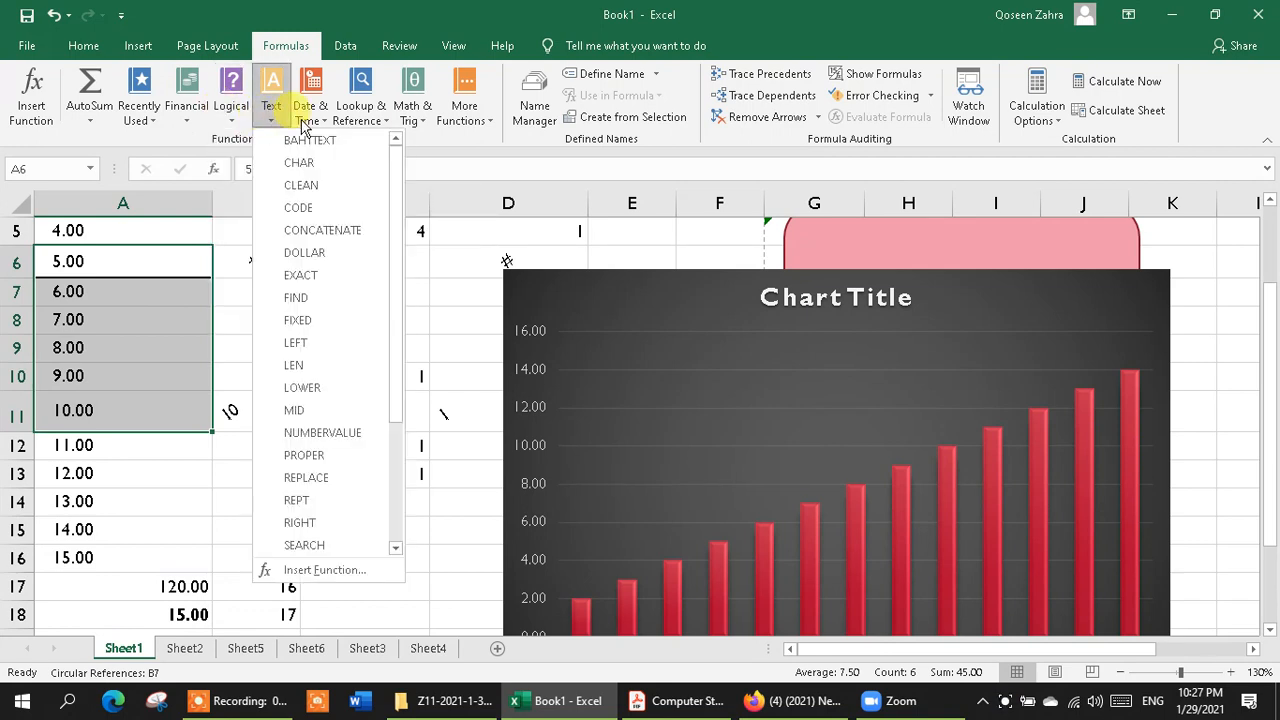
left_click(306, 114)
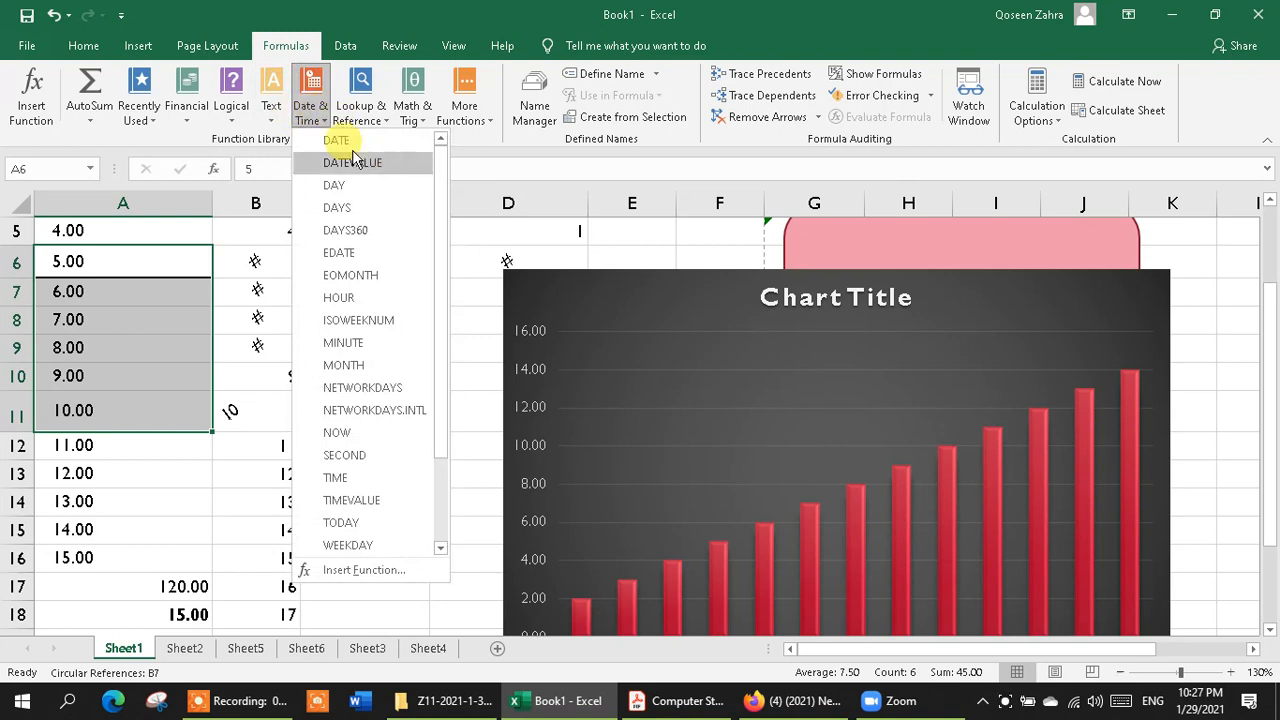
Examine the arguments of the DATE function for cell A6 and cancel the insertion.
left_click(336, 141)
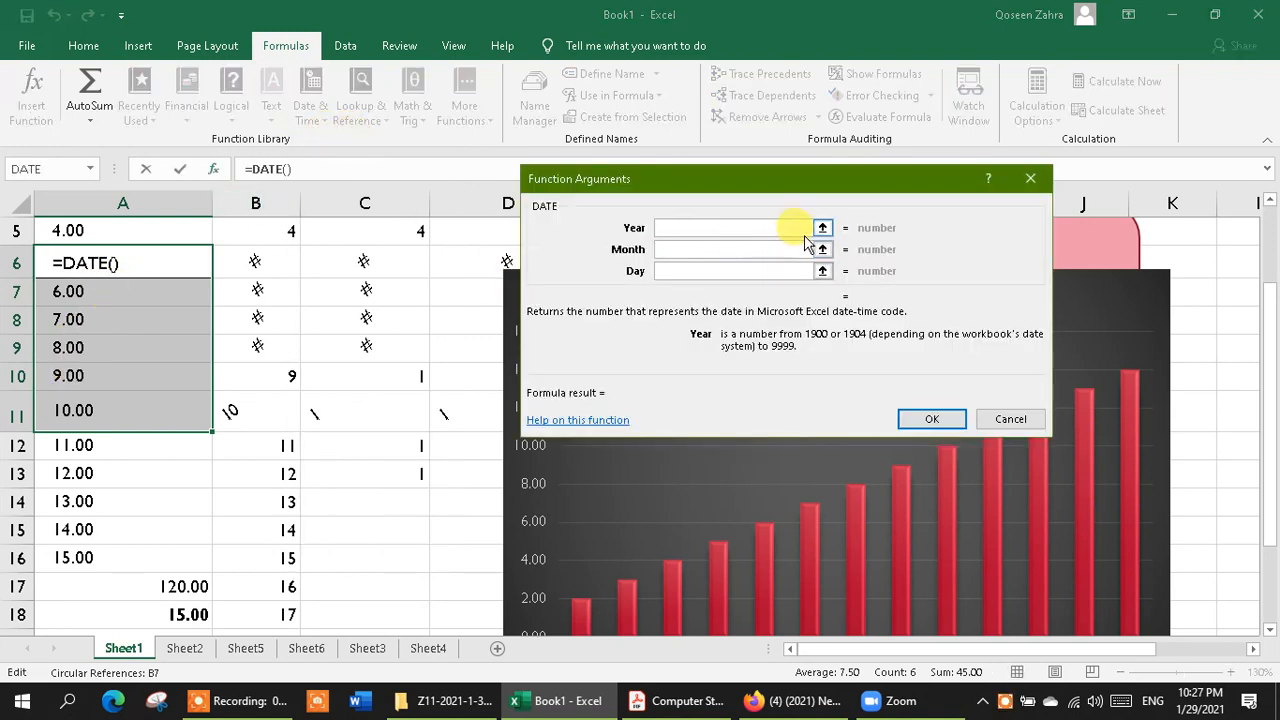
left_click(820, 229)
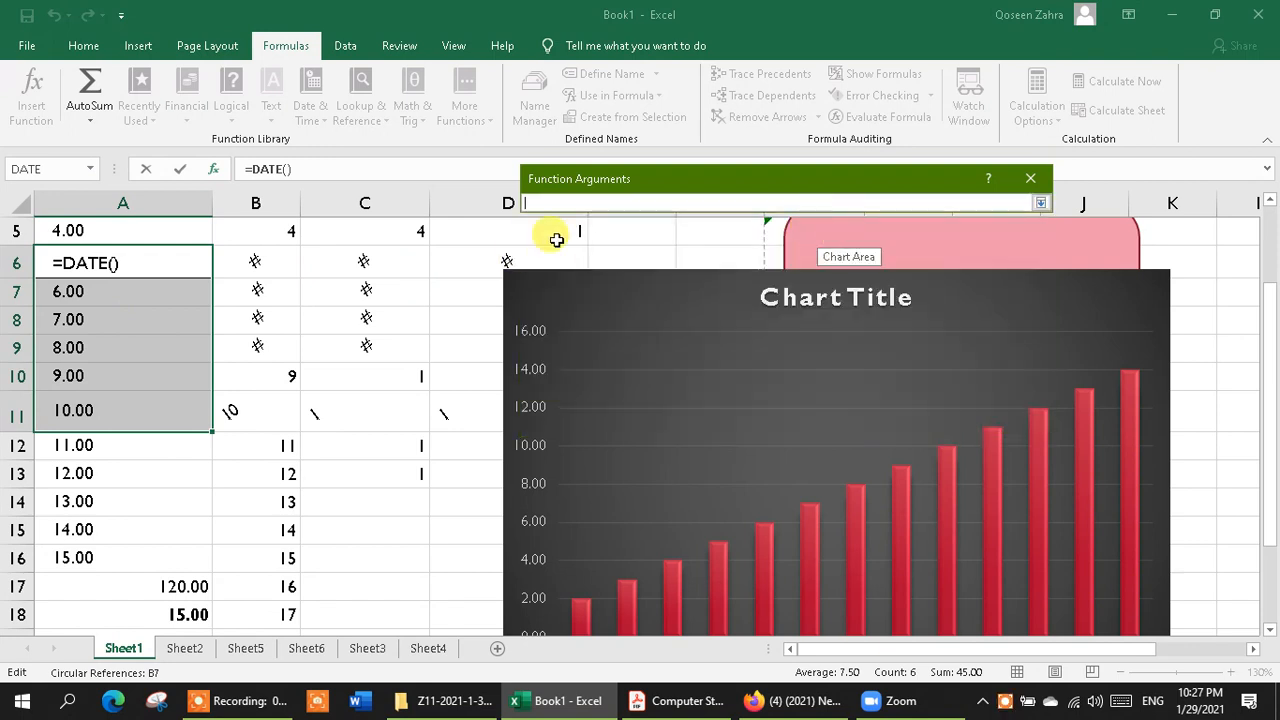
left_click(1026, 179)
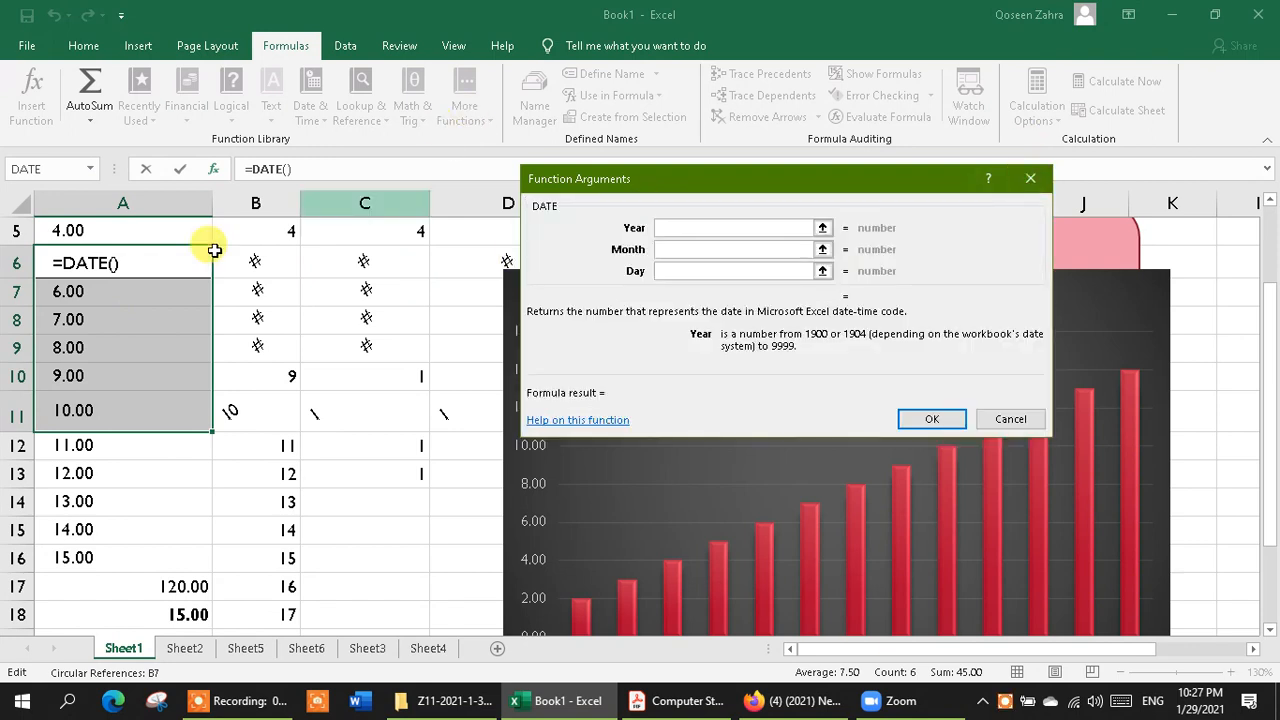
left_click(1003, 419)
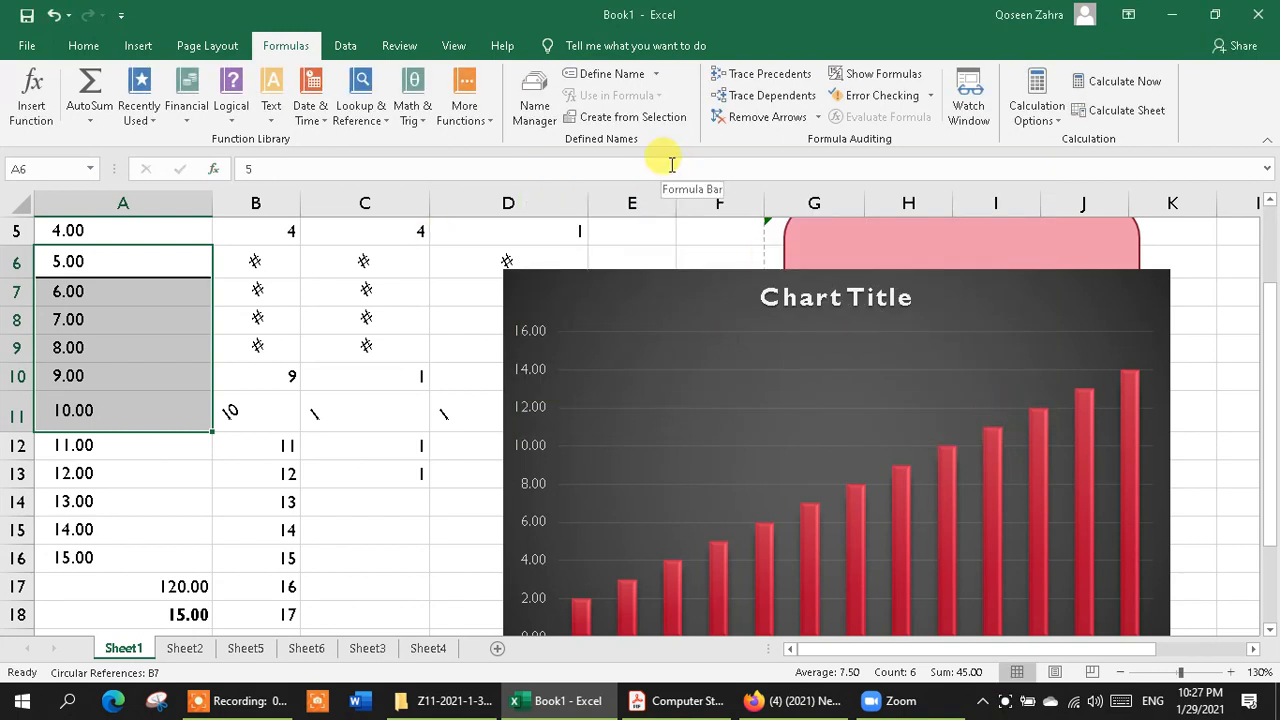
Try to sort cells A6:A11 from largest to smallest and cancel the sort.
left_click(340, 47)
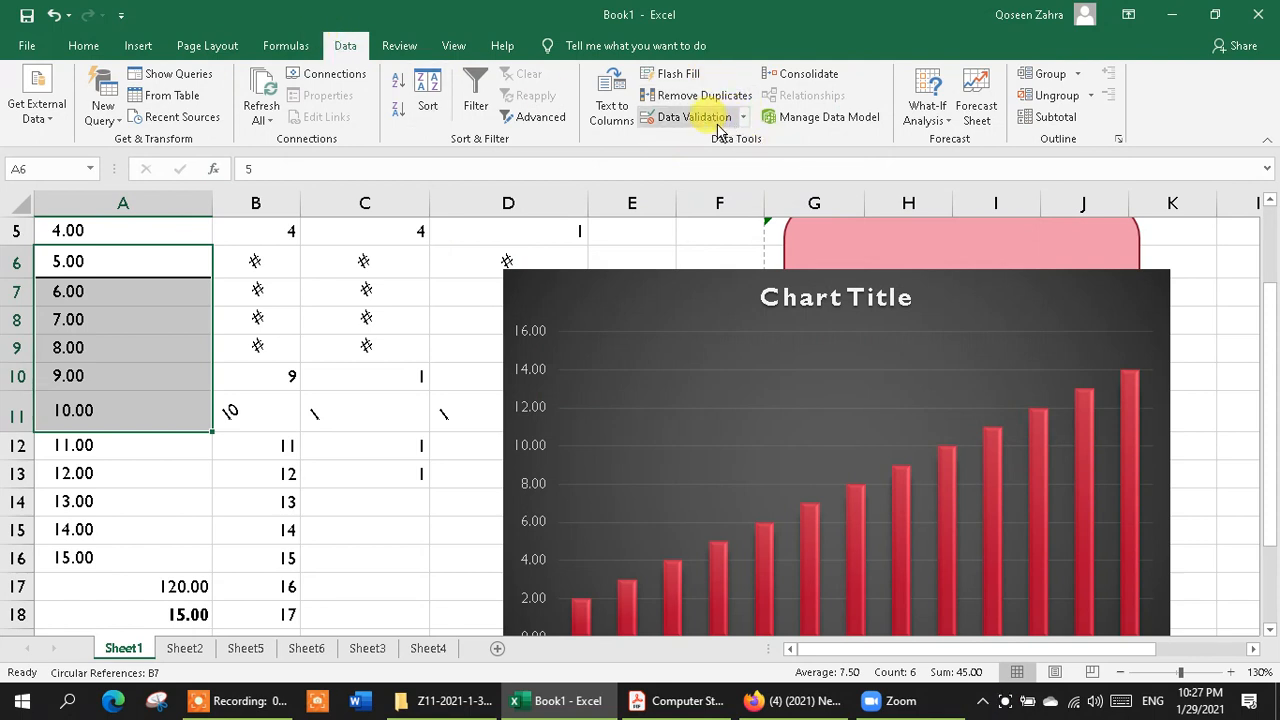
left_click(398, 106)
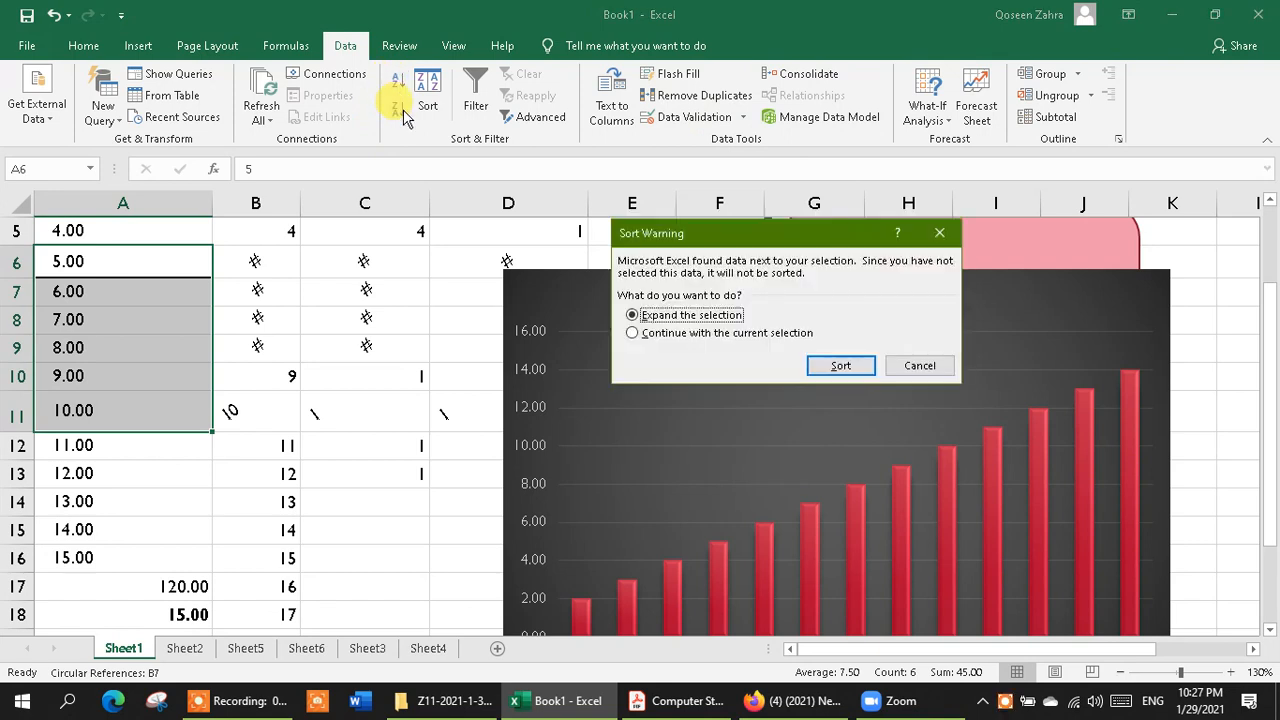
left_click(900, 364)
Turn on filtering for the range B5:C12.
left_click(337, 347)
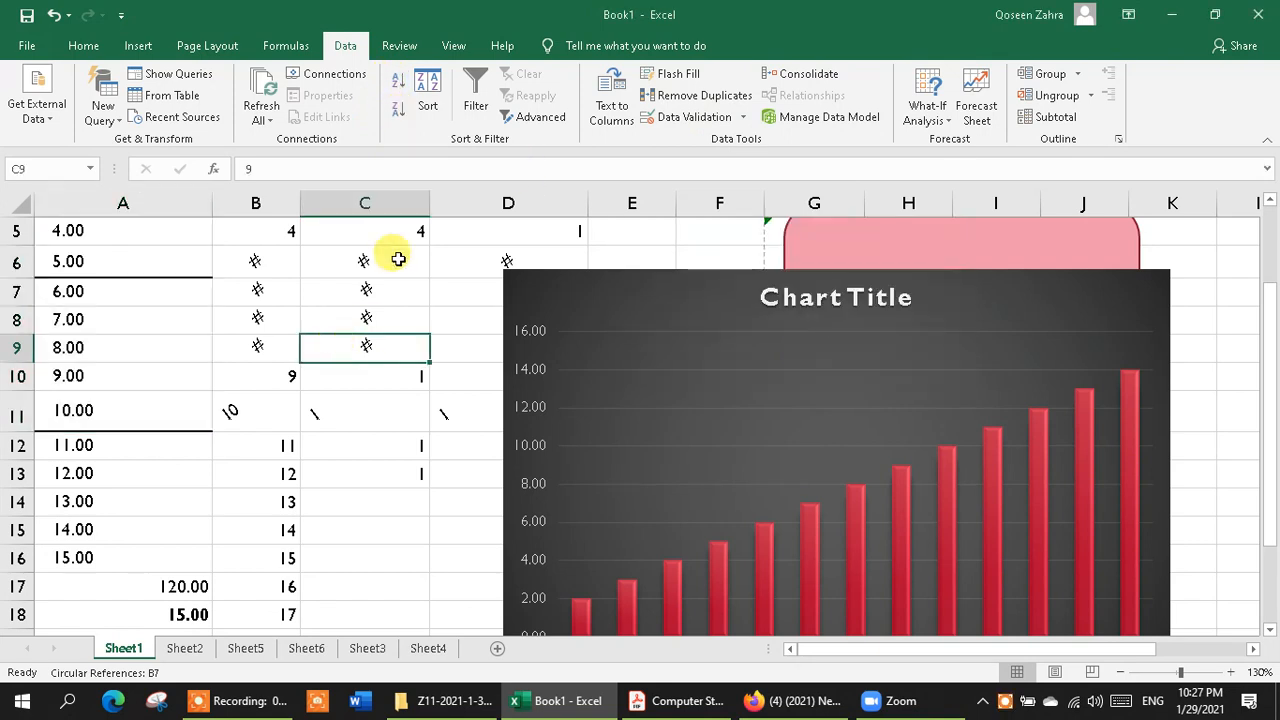
left_click_drag(263, 240, 309, 443)
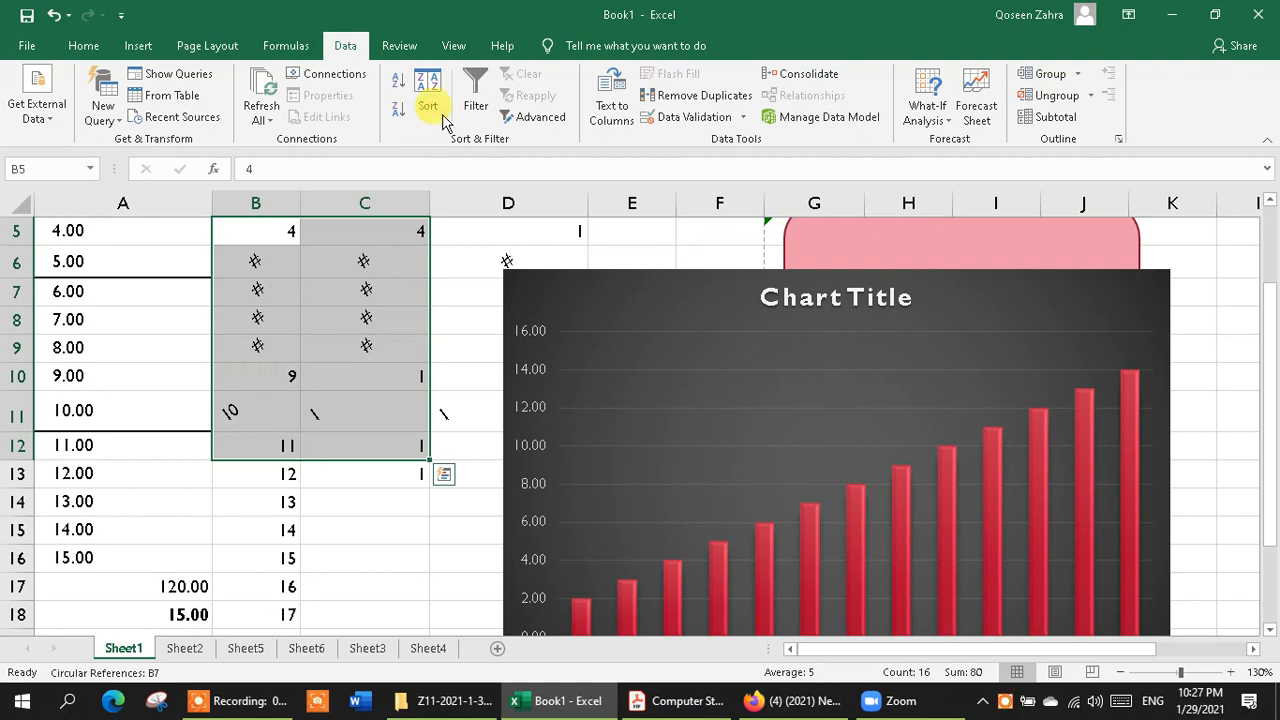
left_click(472, 110)
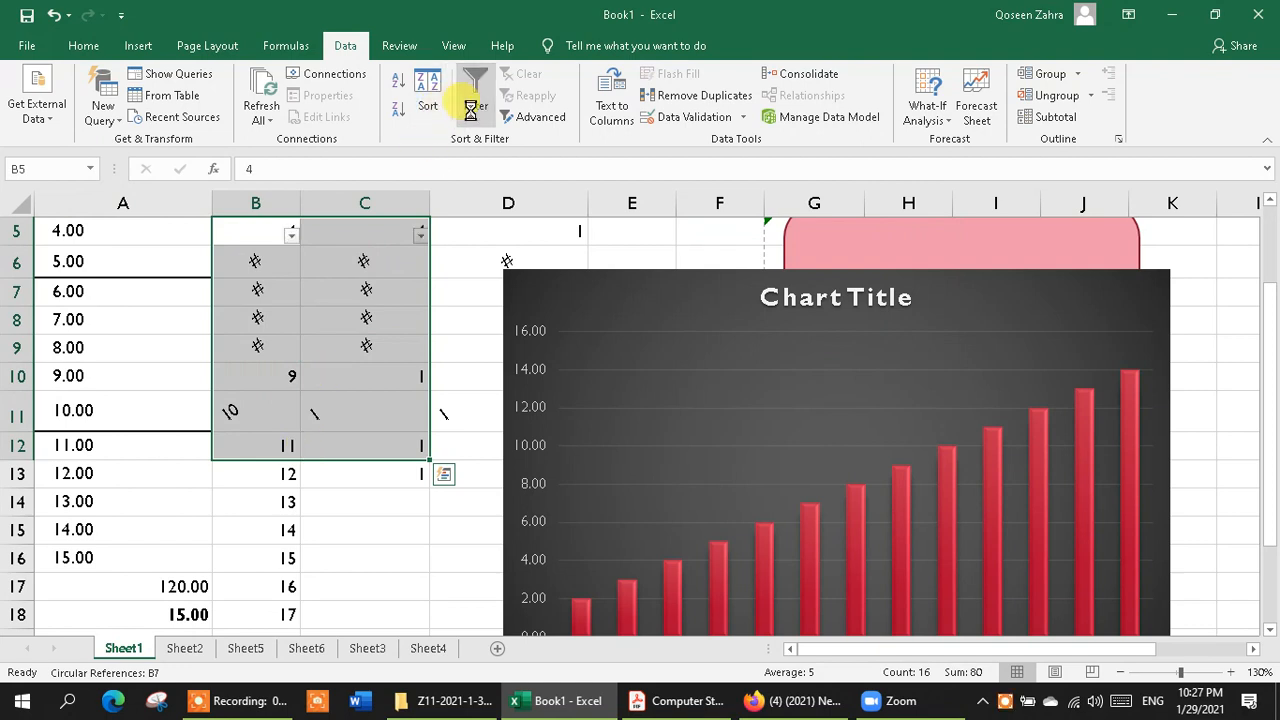
left_click(472, 110)
left_click(476, 104)
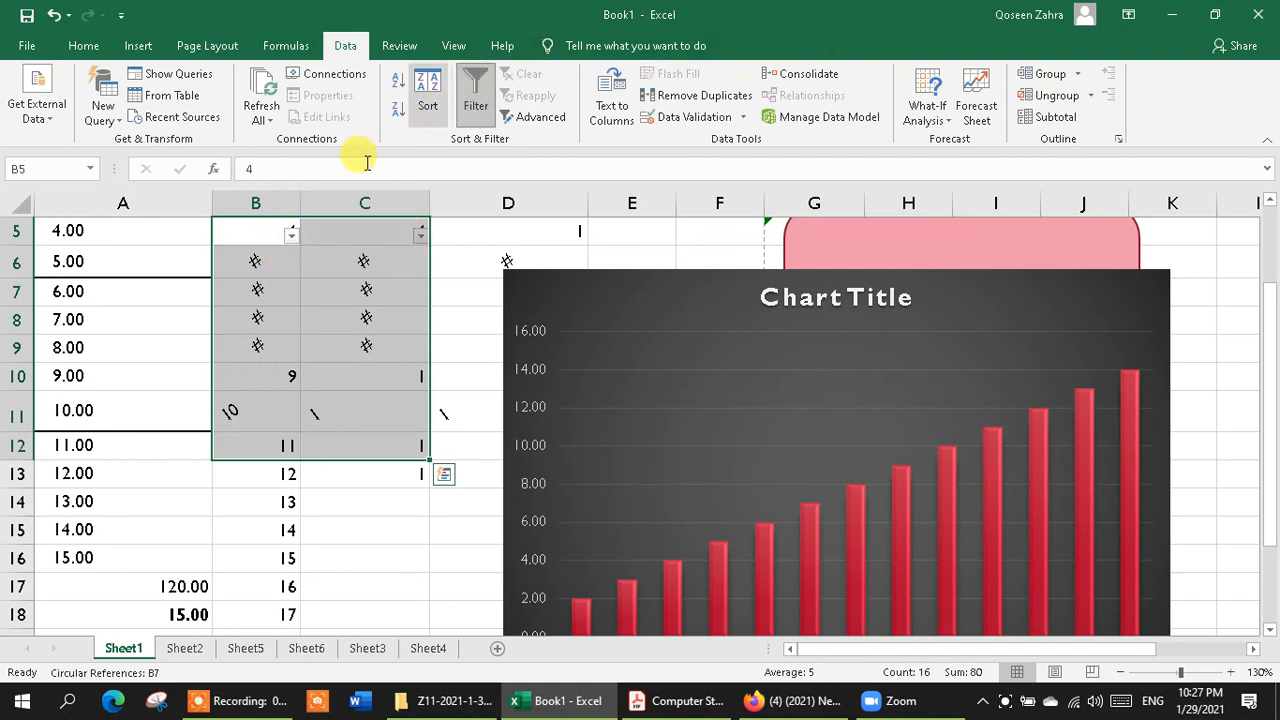
Sort the filtered range by column B from largest to smallest and back to smallest to largest.
left_click(291, 235)
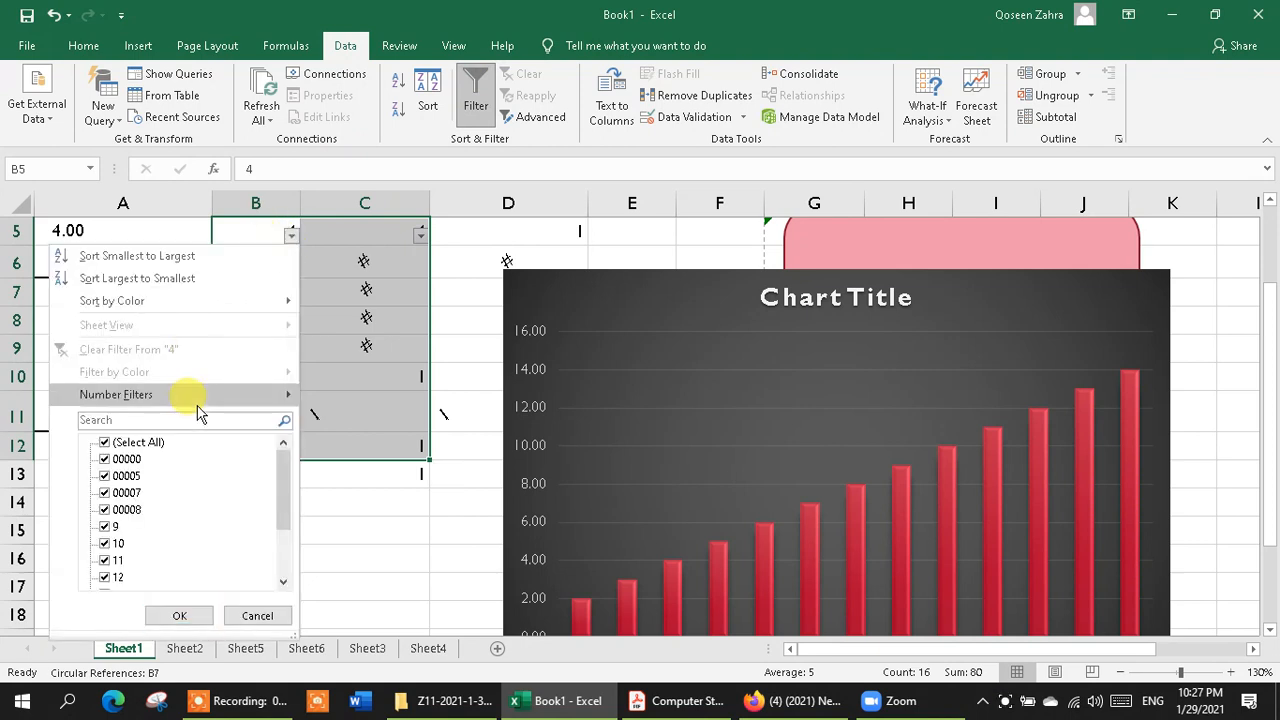
mouse_move(140, 305)
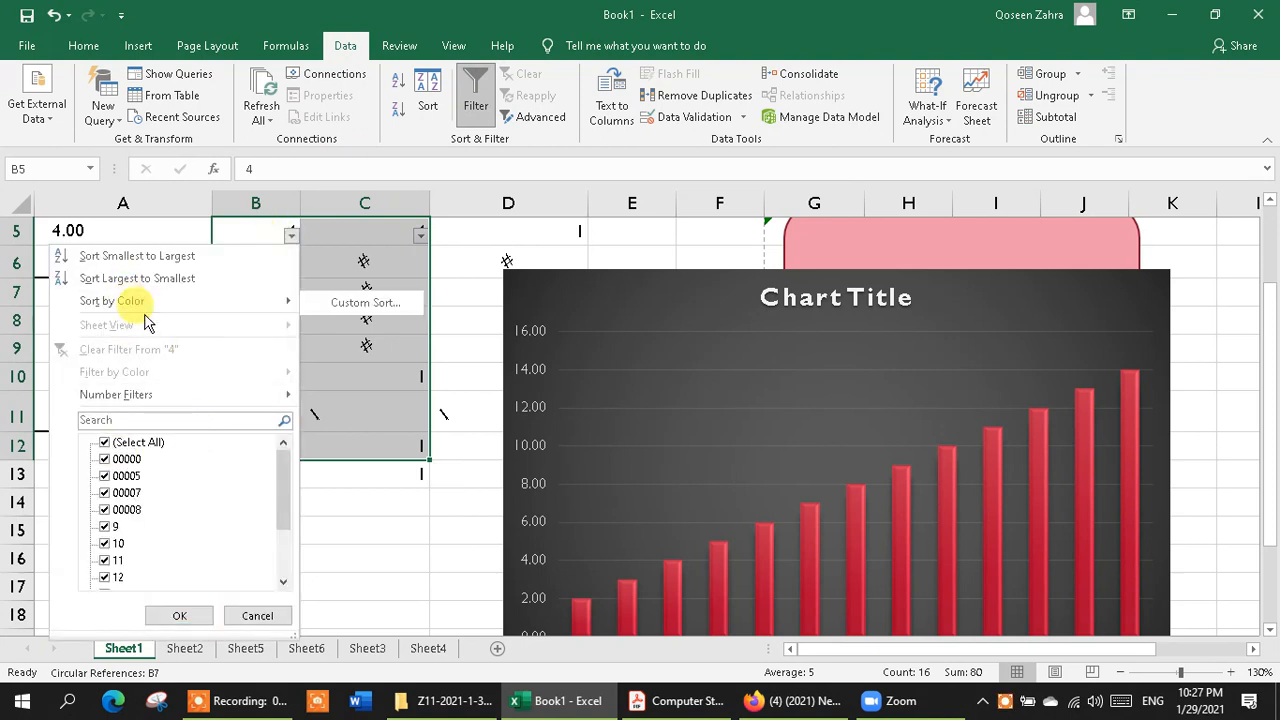
left_click(137, 279)
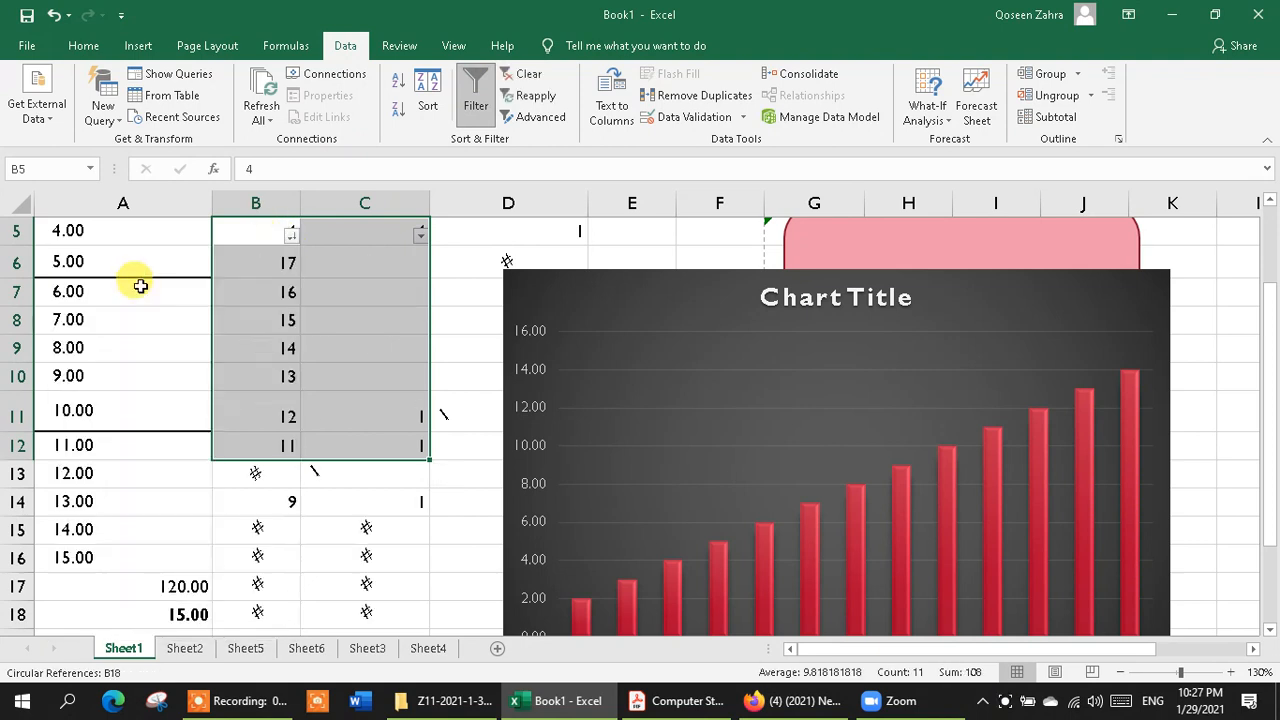
left_click(293, 236)
left_click(240, 256)
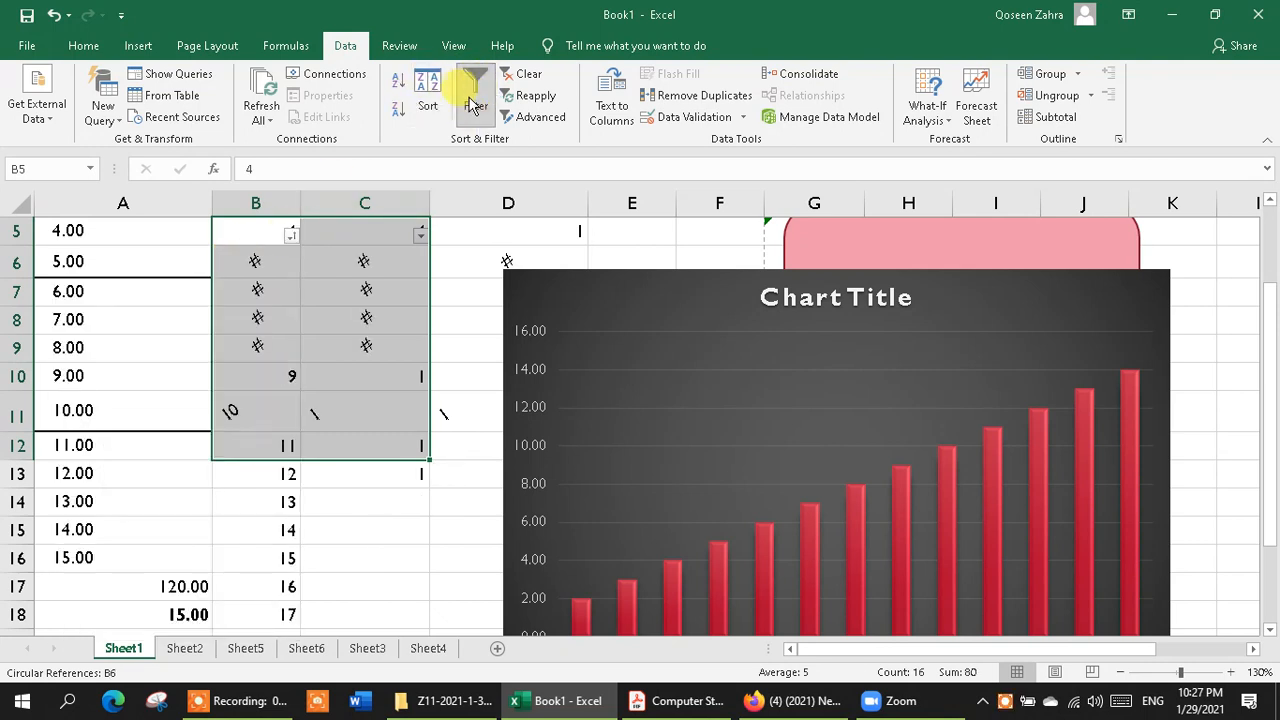
Set the worksheet zoom to 100%.
left_click(412, 47)
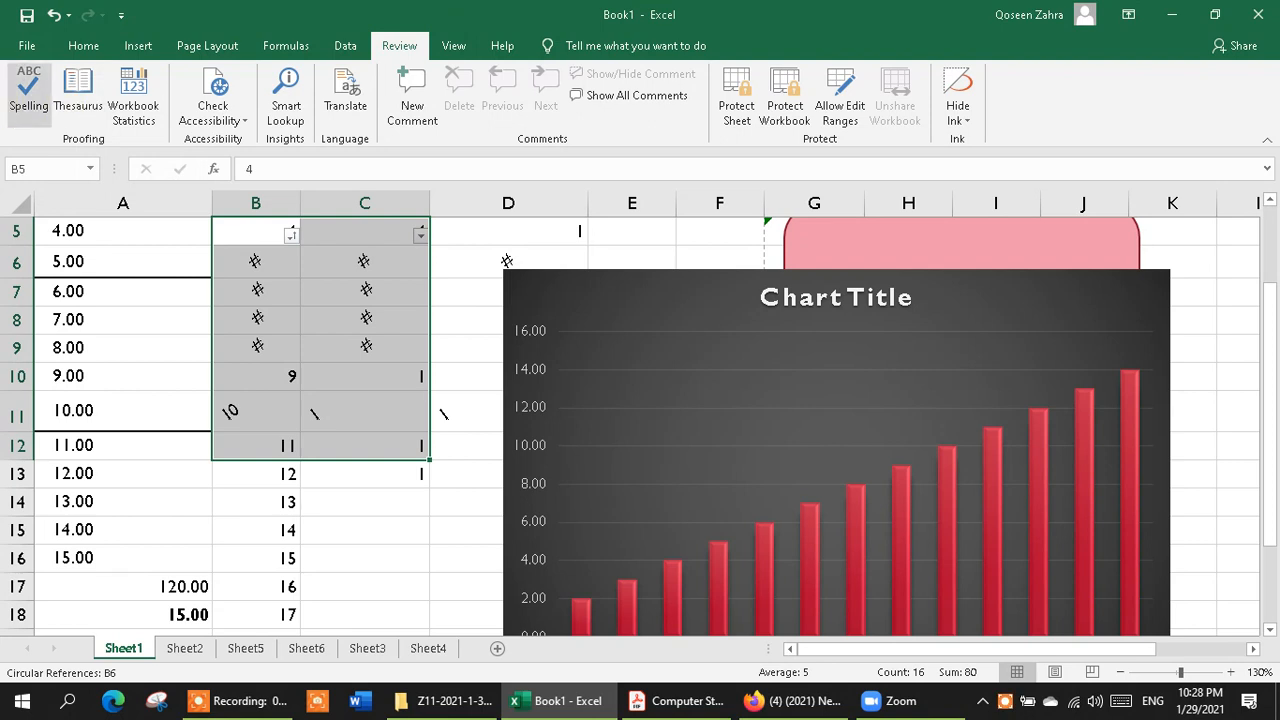
left_click(455, 46)
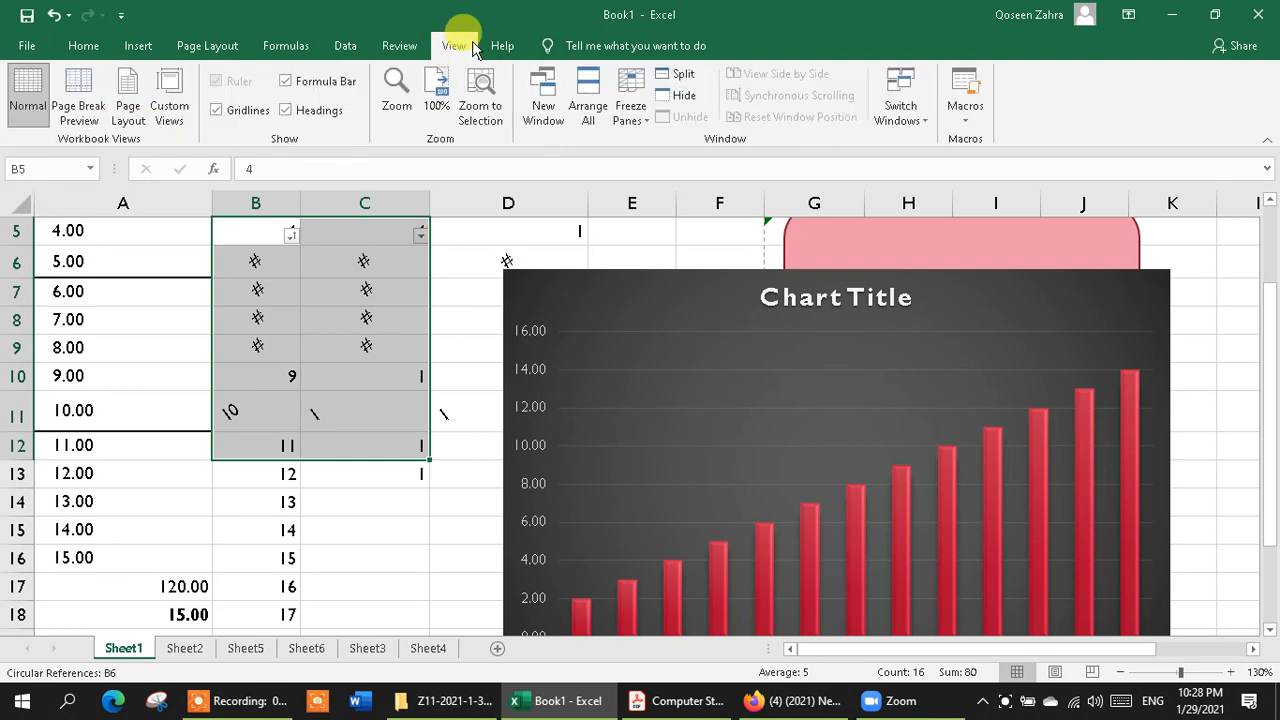
left_click(436, 95)
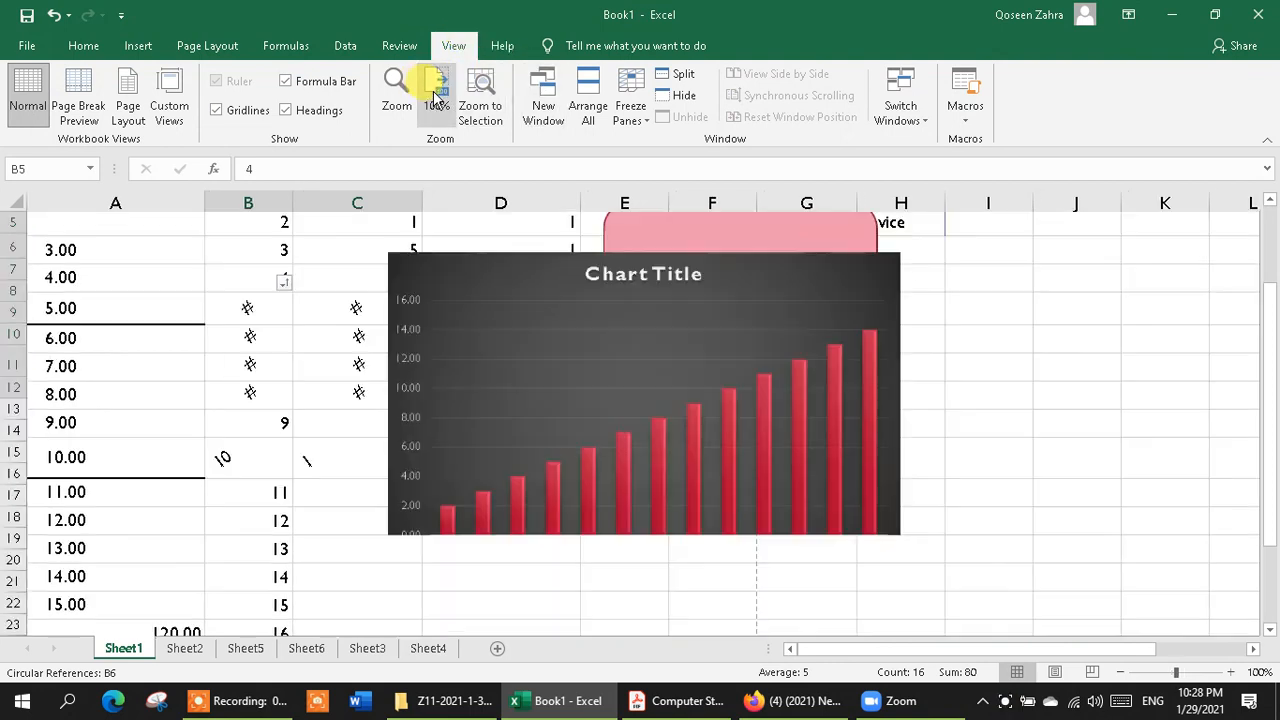
View the sheet in Page Break Preview and Page Layout view, and open and close the list of custom views.
left_click(80, 105)
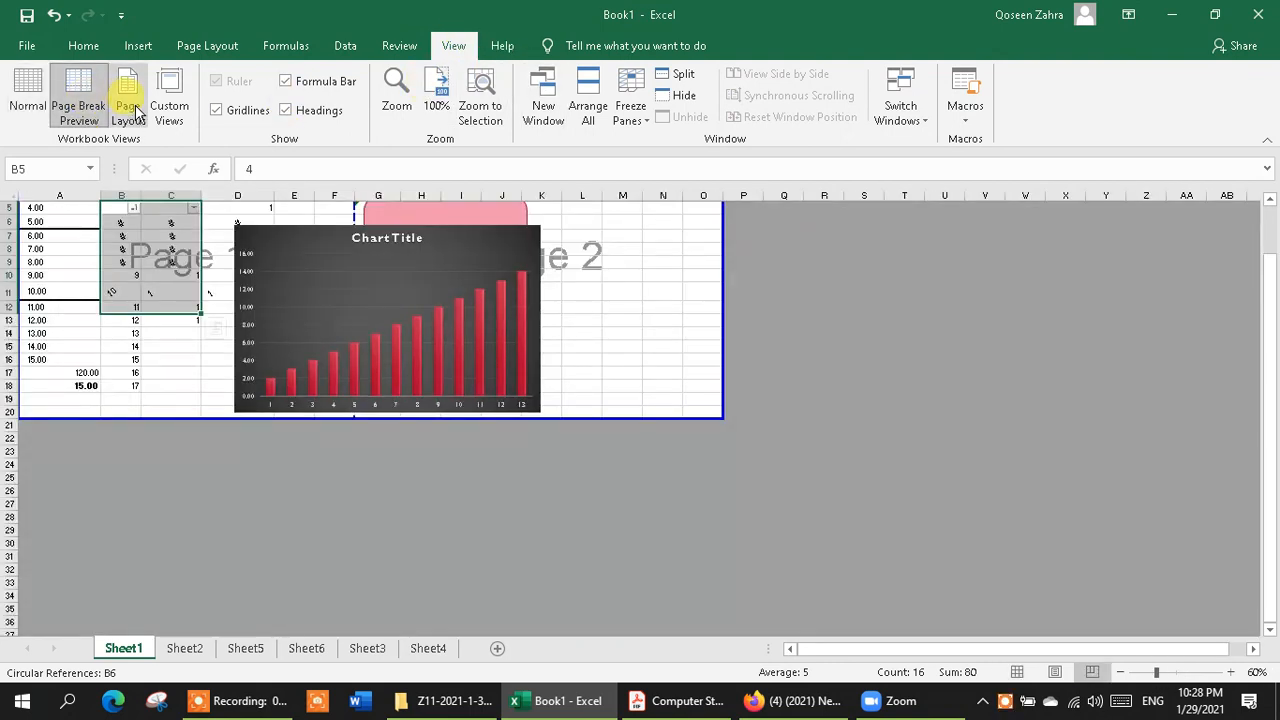
left_click(140, 115)
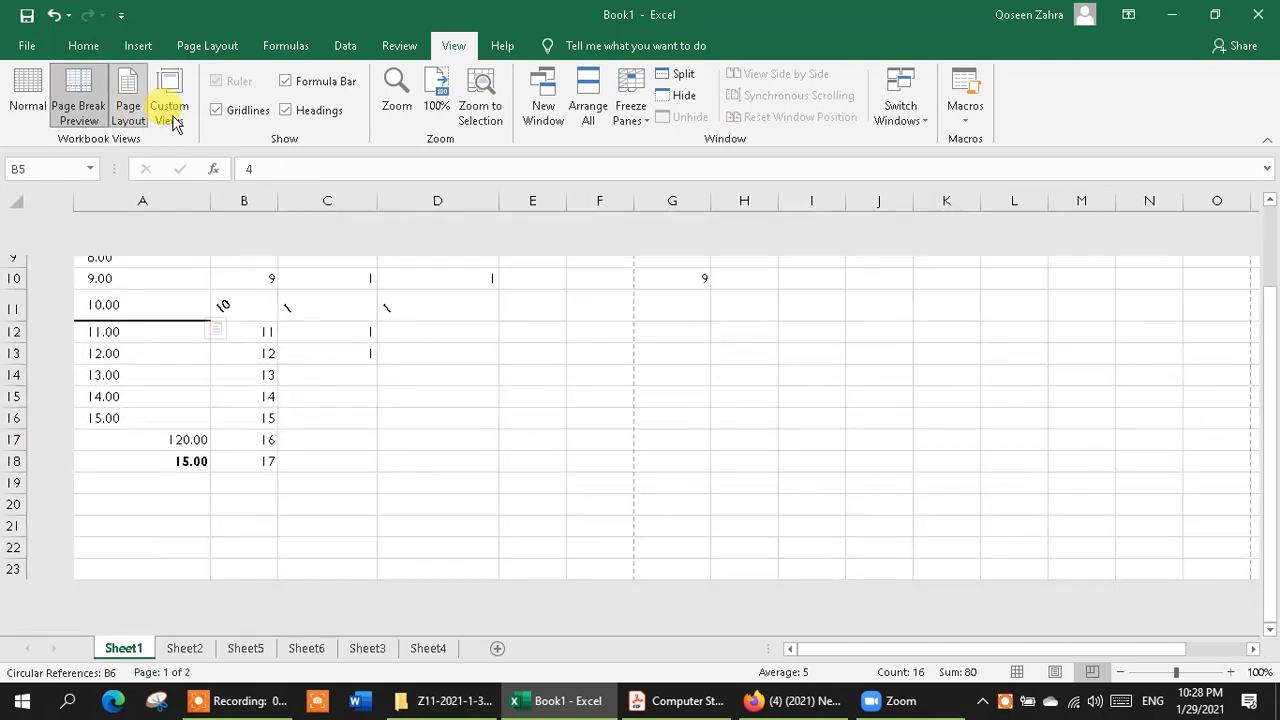
left_click(170, 115)
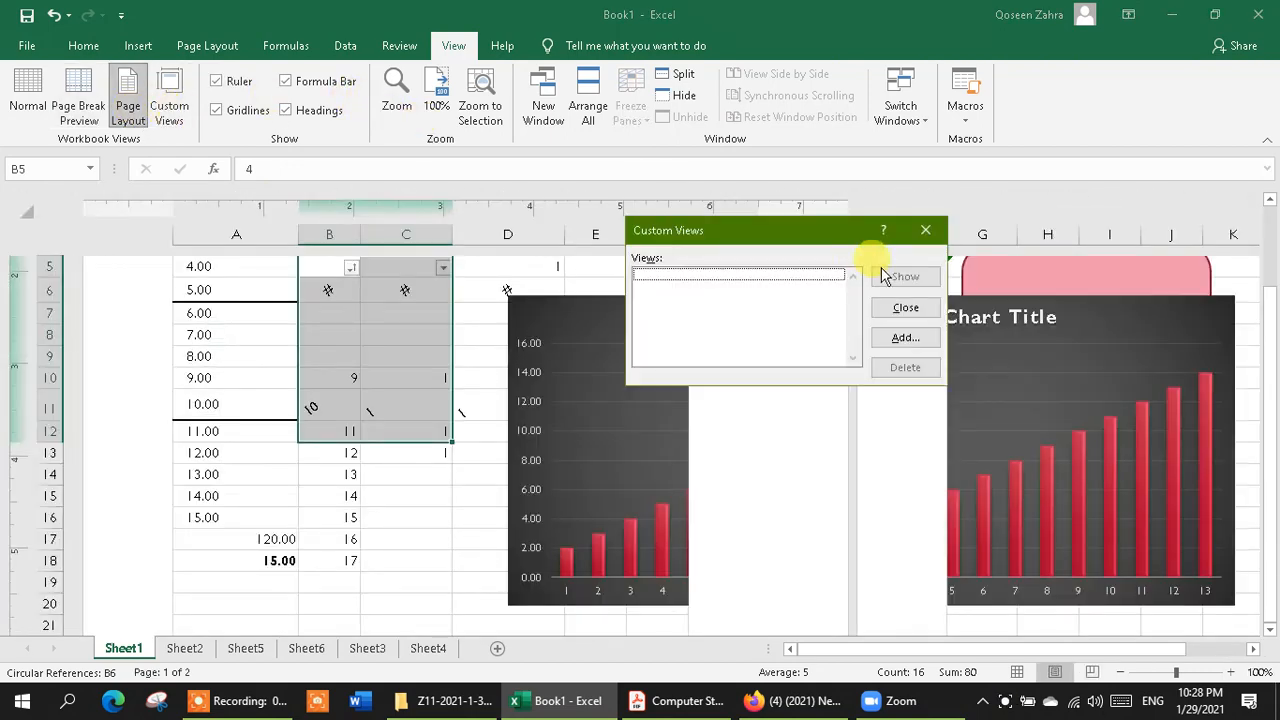
left_click(925, 231)
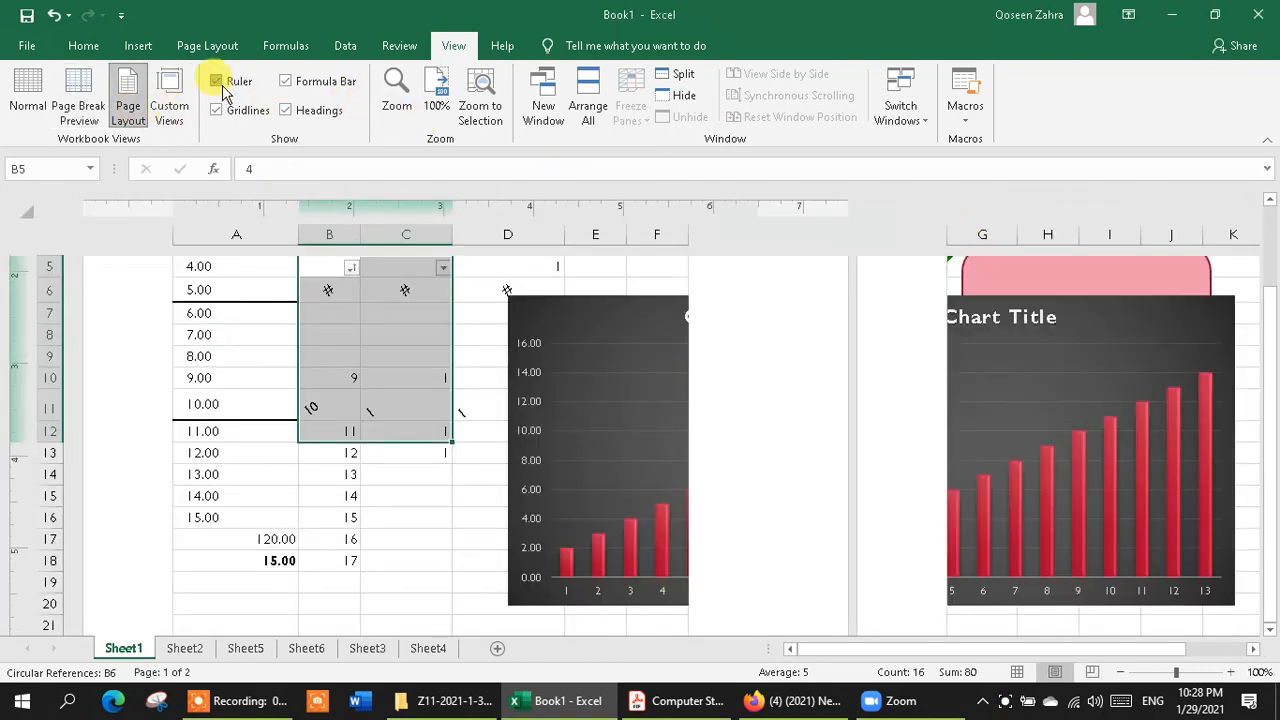
Hide the ruler, show it again, and return the sheet to Normal view.
left_click(223, 88)
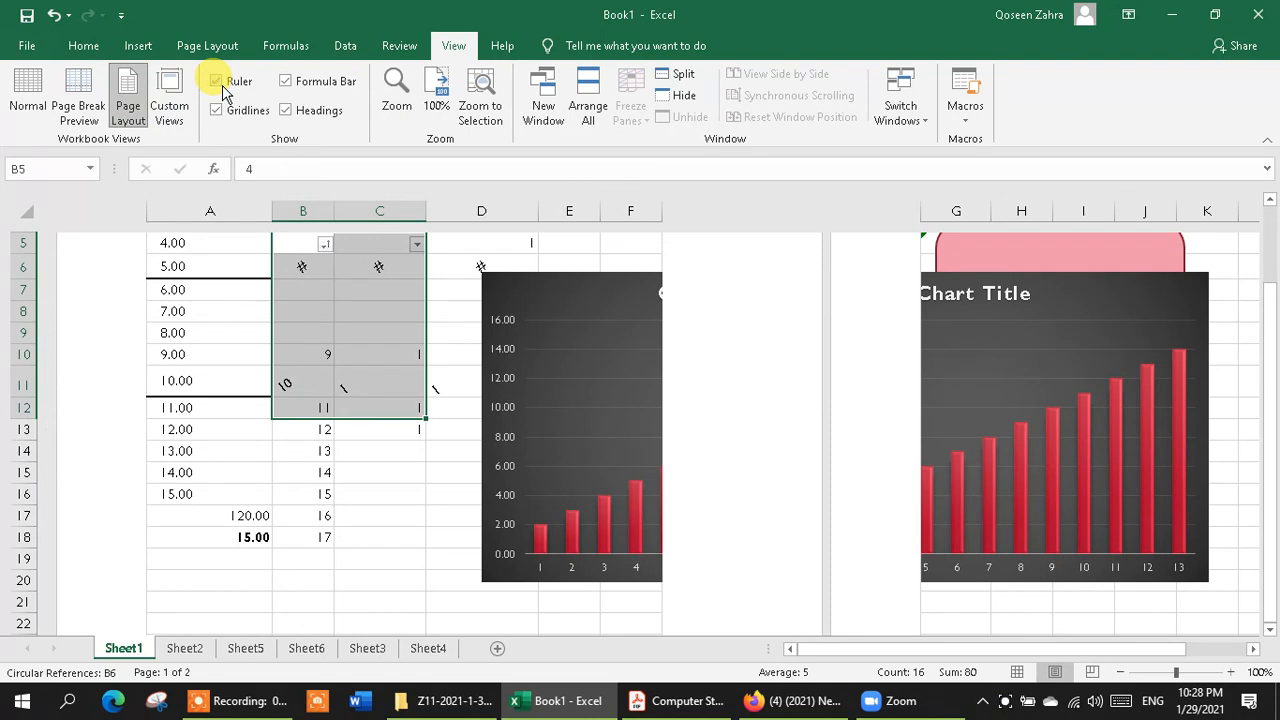
left_click(222, 85)
left_click(34, 114)
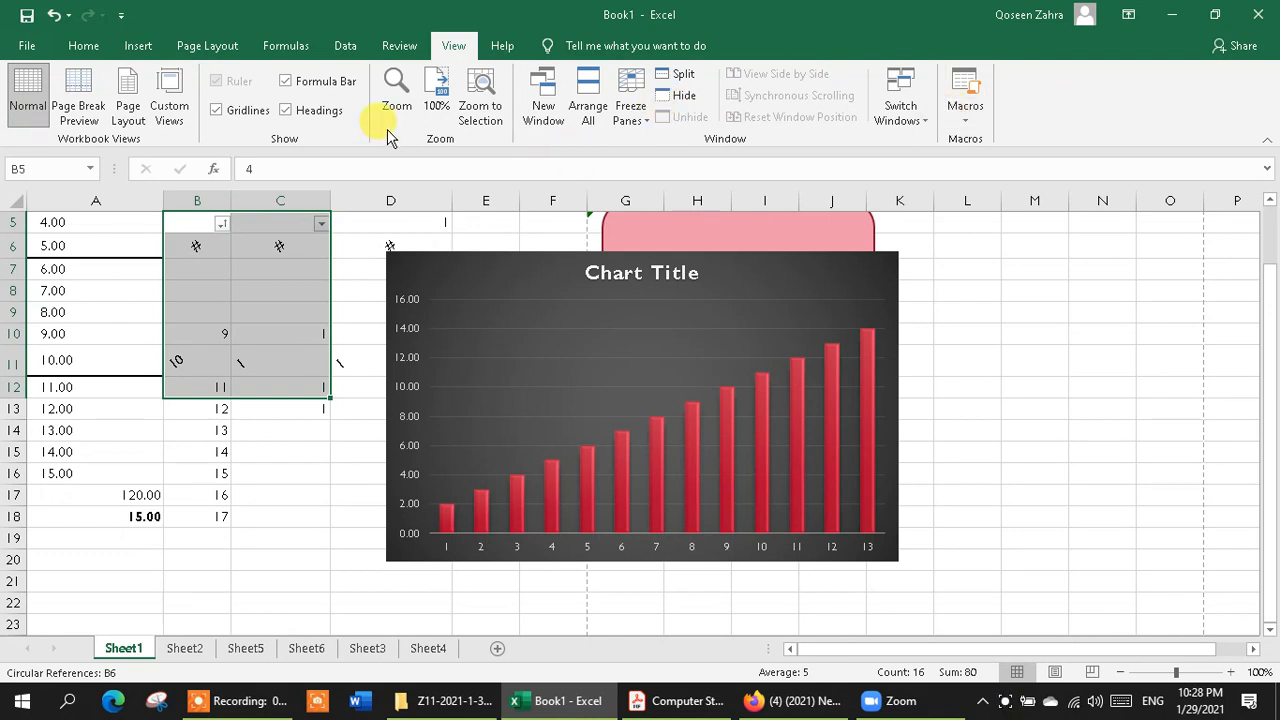
View the help commands, then open the save dialog, look through its list of locations and close it without saving.
left_click(497, 50)
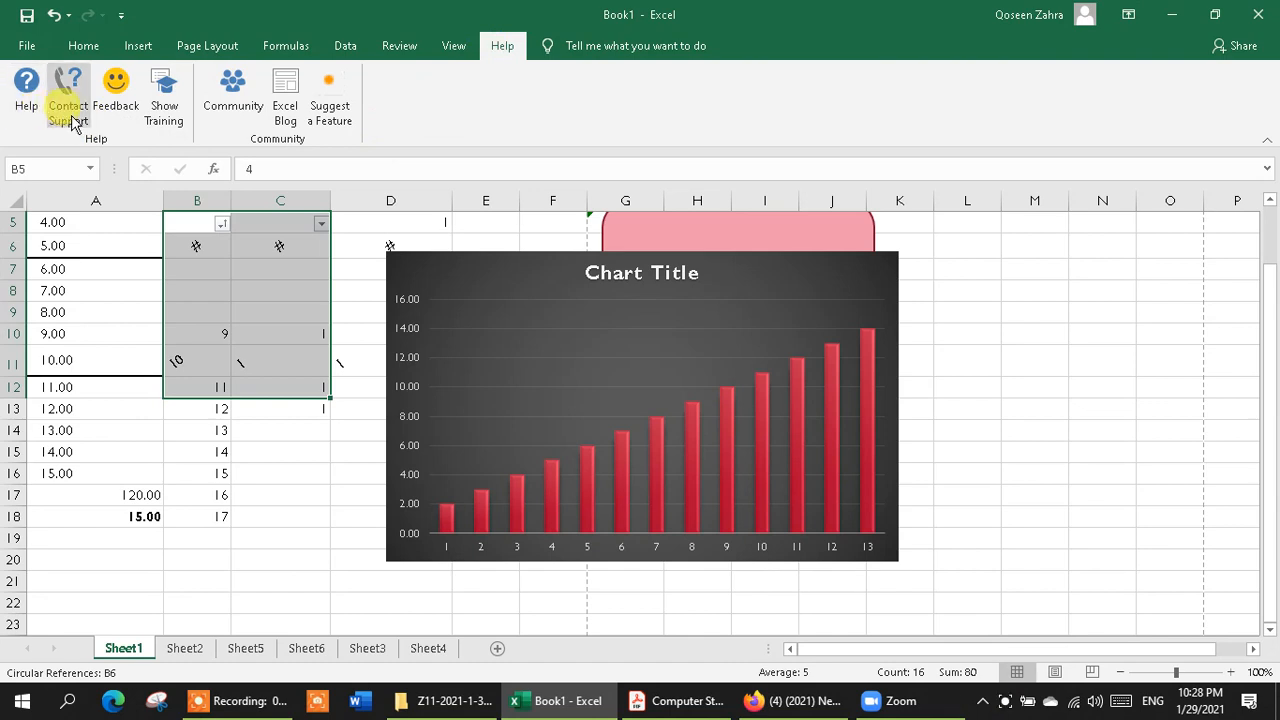
left_click(26, 28)
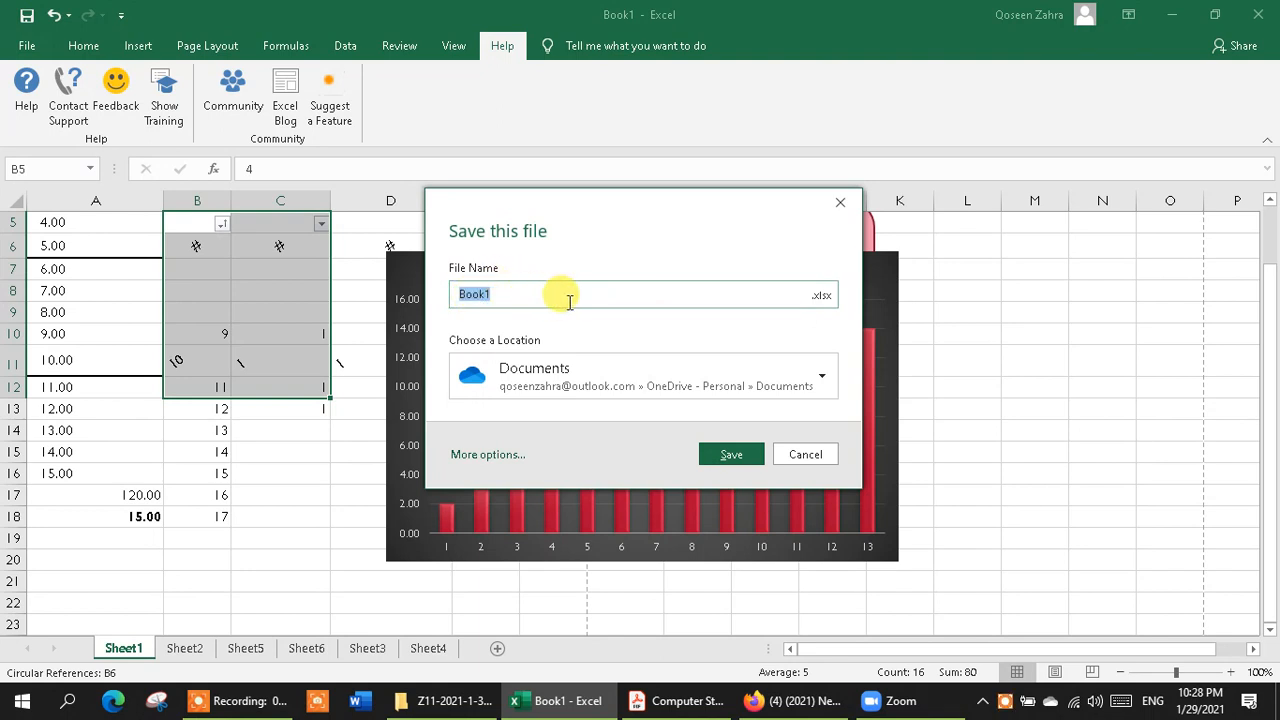
left_click(592, 384)
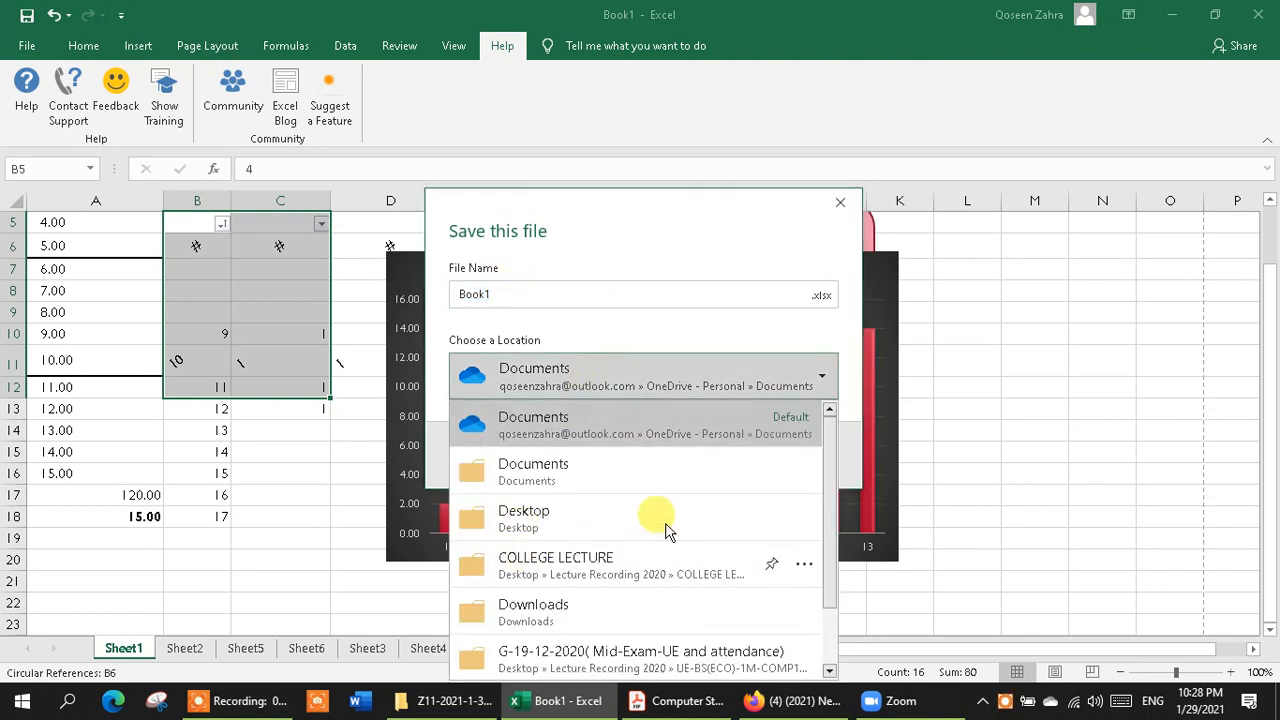
left_click(840, 205)
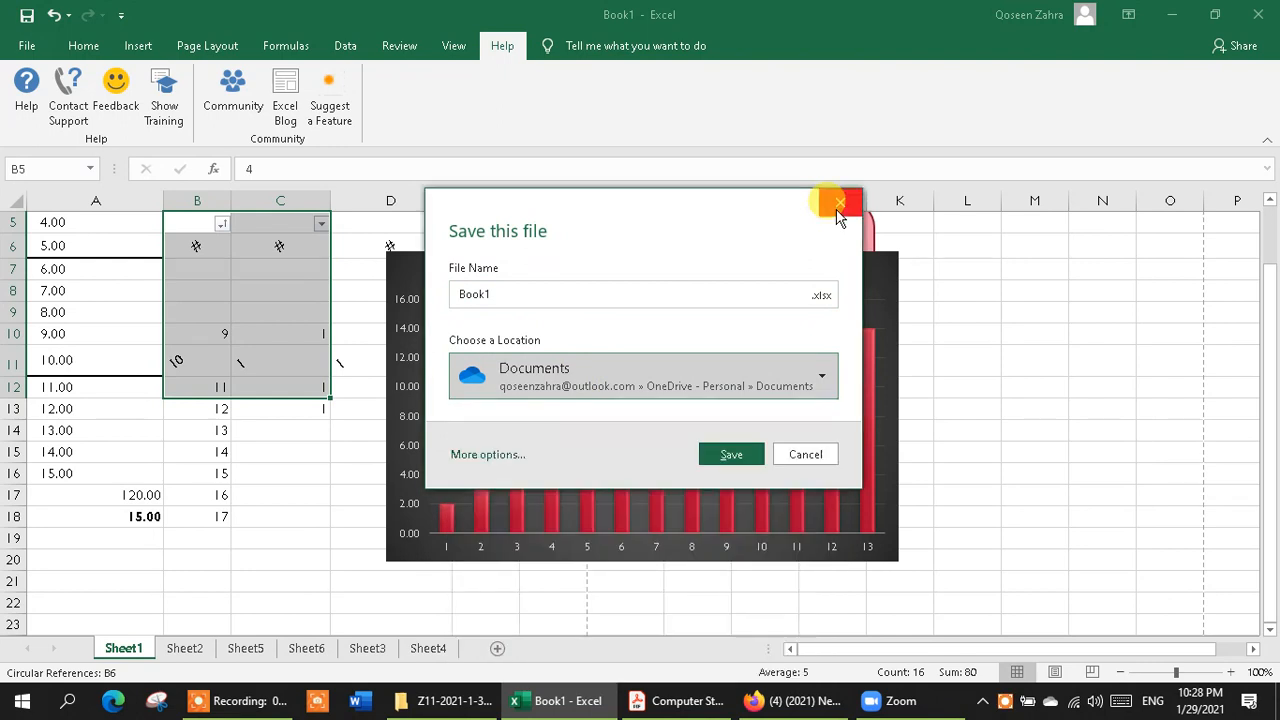
left_click(849, 208)
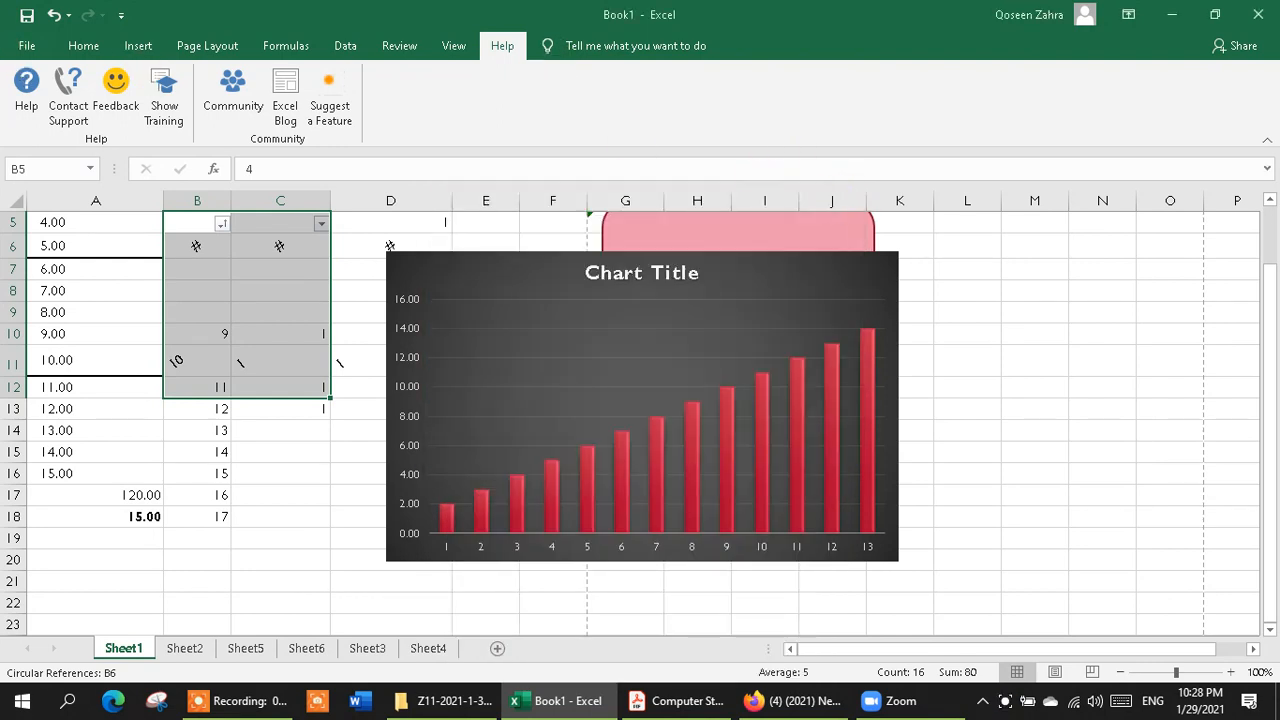
View the start page, the new workbook templates and the list of recent workbooks available to open.
left_click(28, 46)
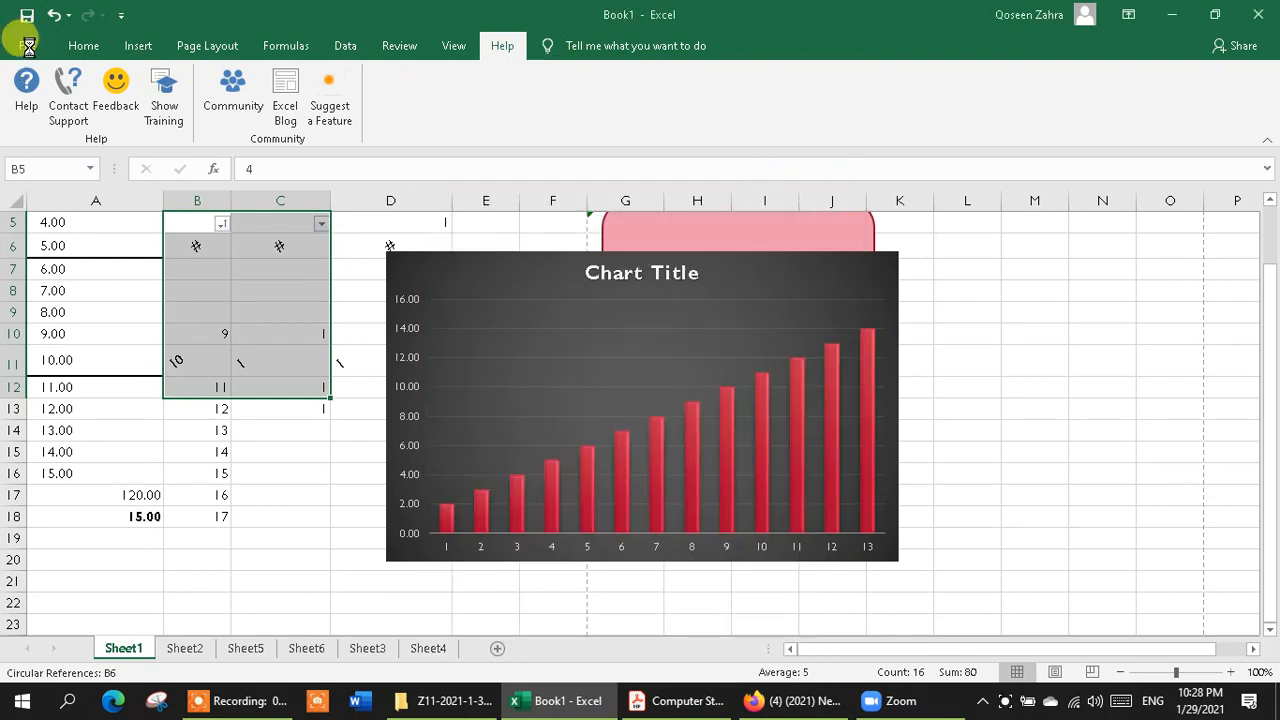
left_click(28, 45)
left_click(33, 47)
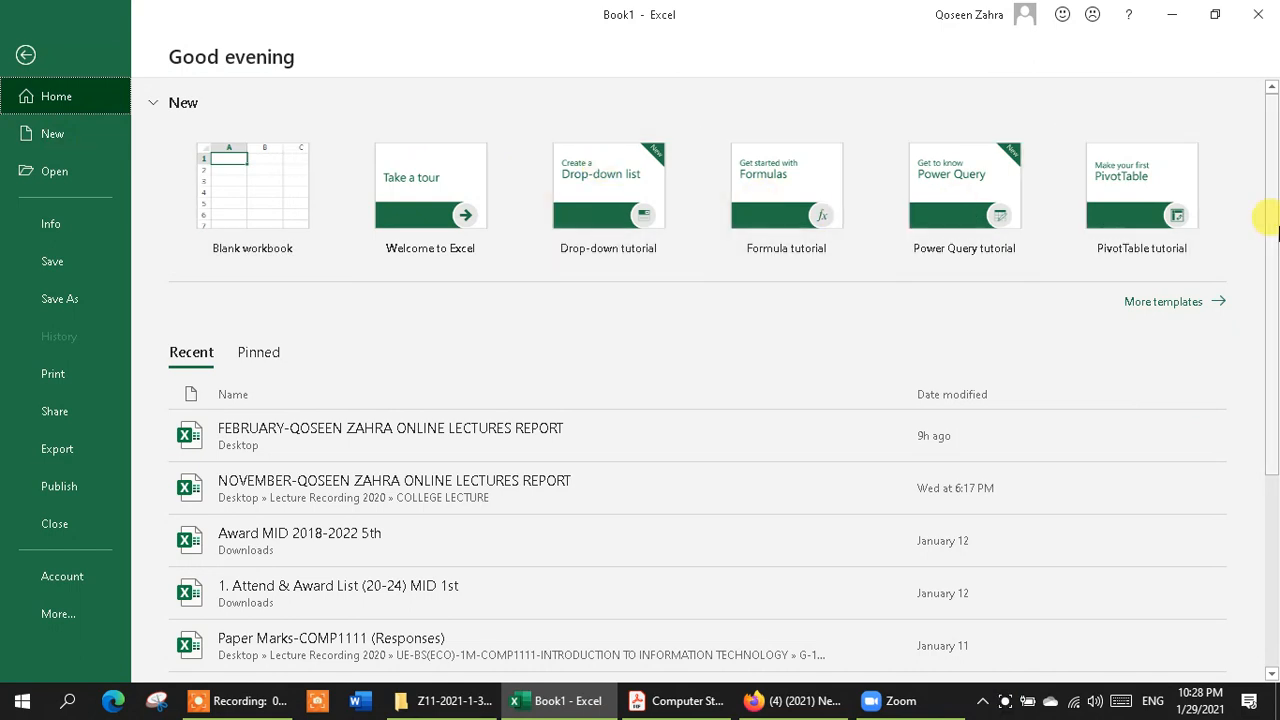
scroll(1265, 216, "down", 1)
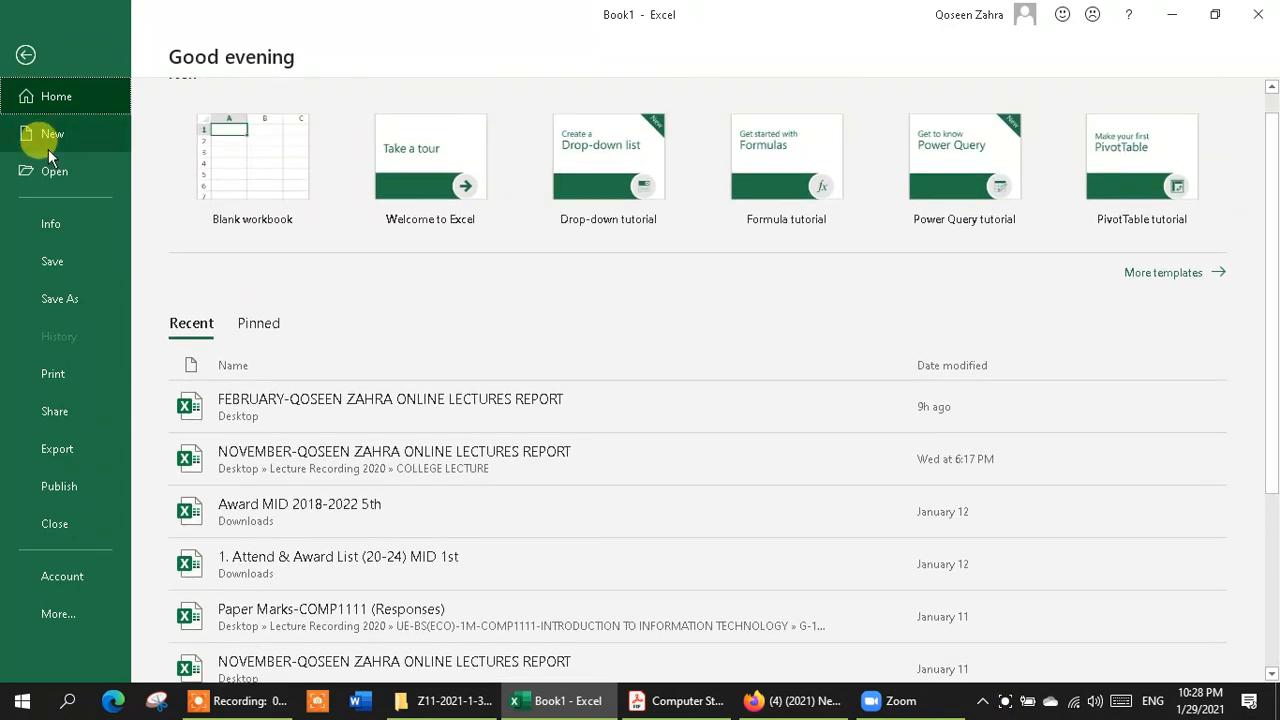
left_click(48, 143)
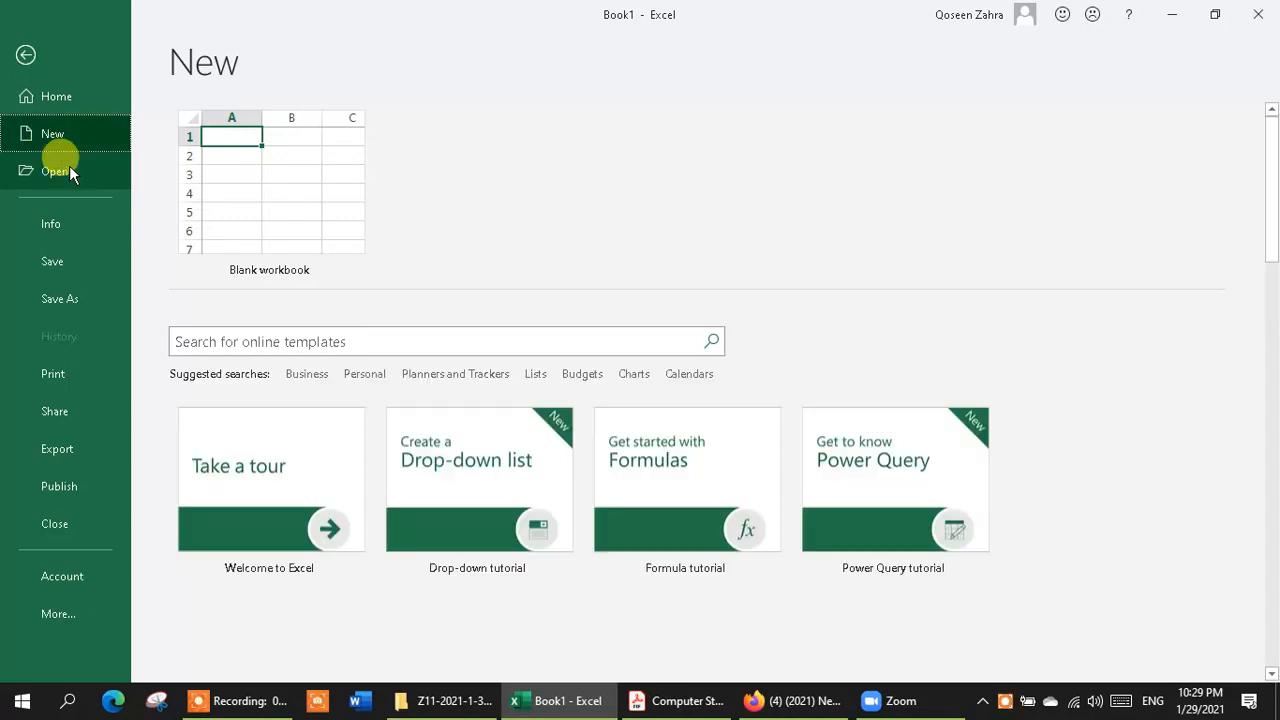
left_click(70, 168)
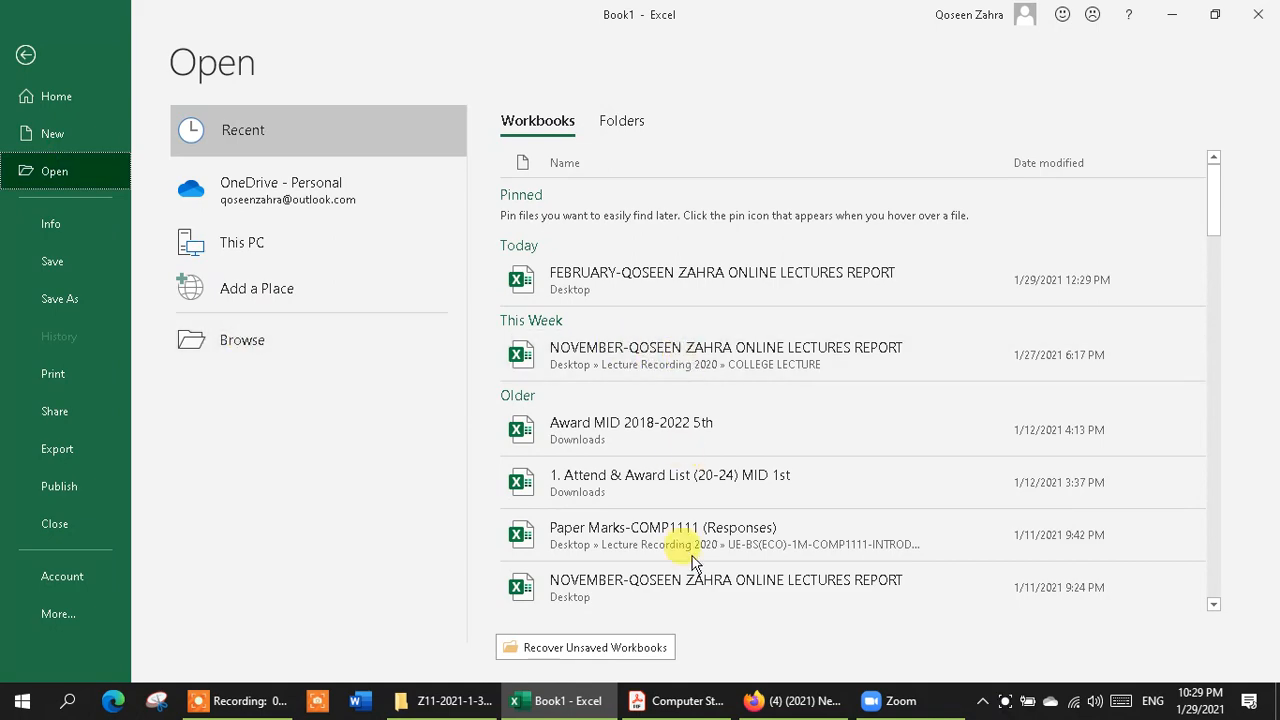
scroll(1216, 292, "down", 1)
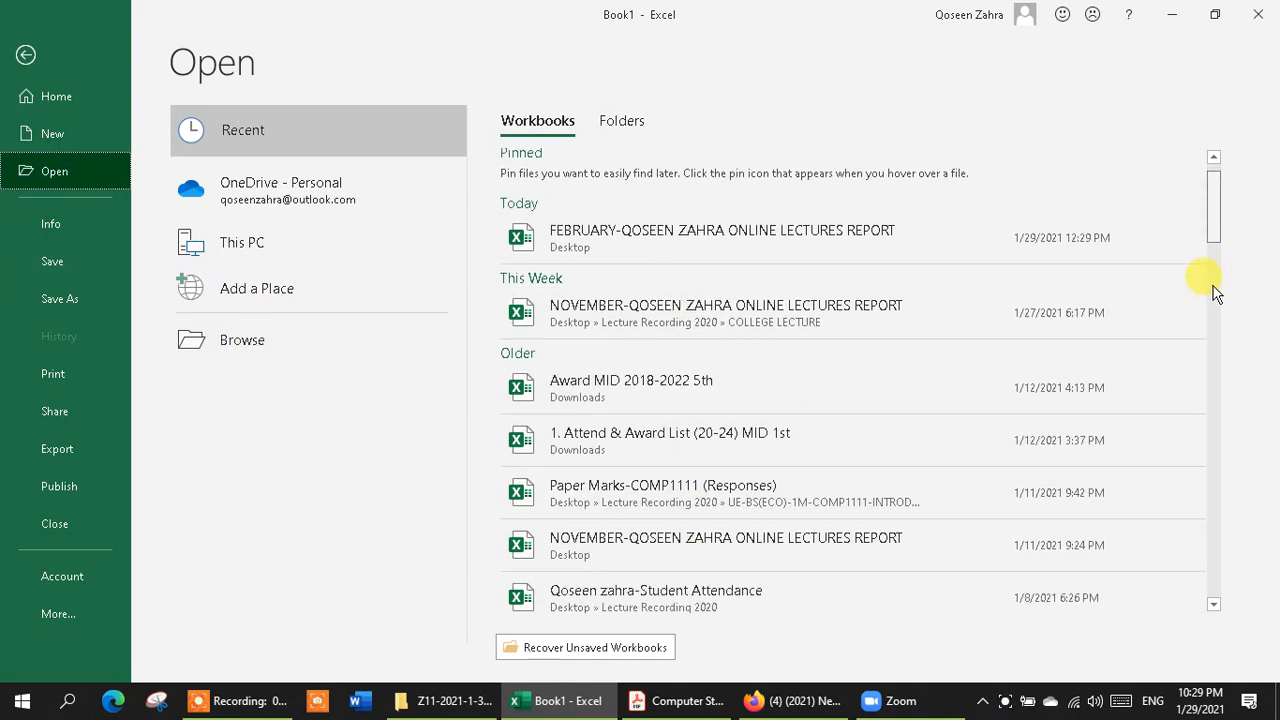
scroll(1216, 292, "down", 10)
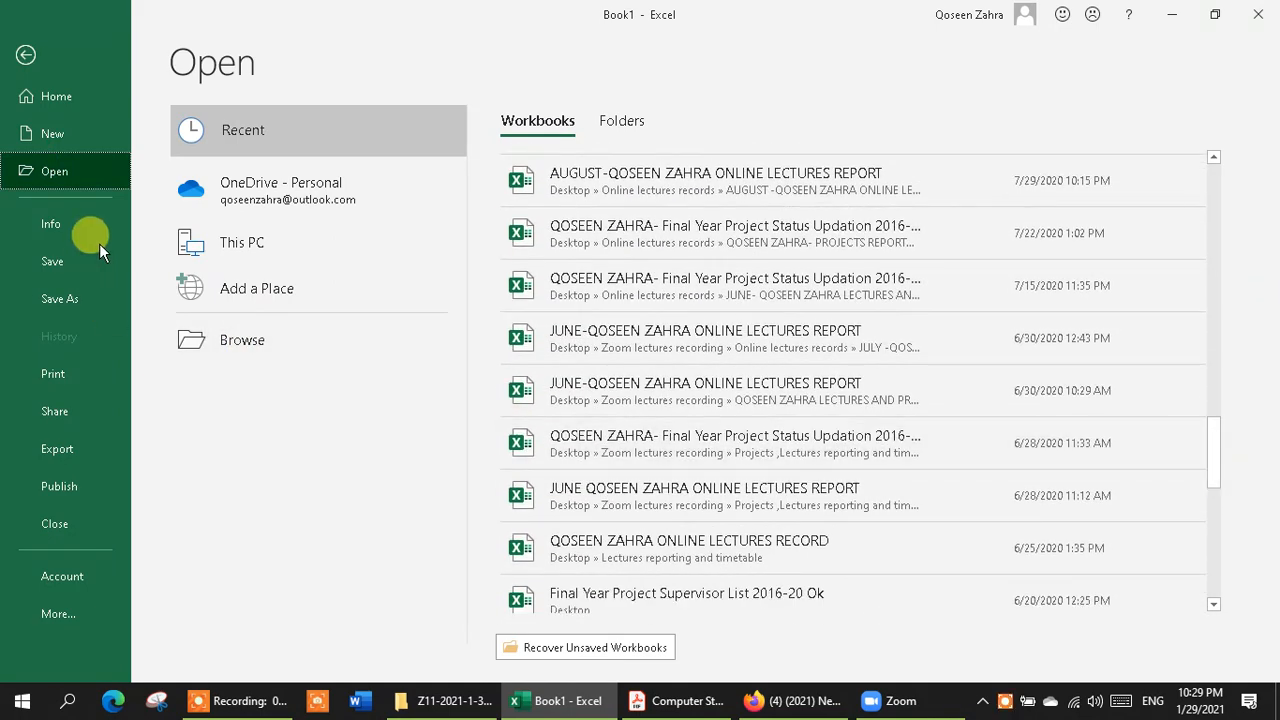
Save the workbook to the Desktop as an Excel Workbook named "Practical Excel sheet".
left_click(90, 220)
left_click(85, 265)
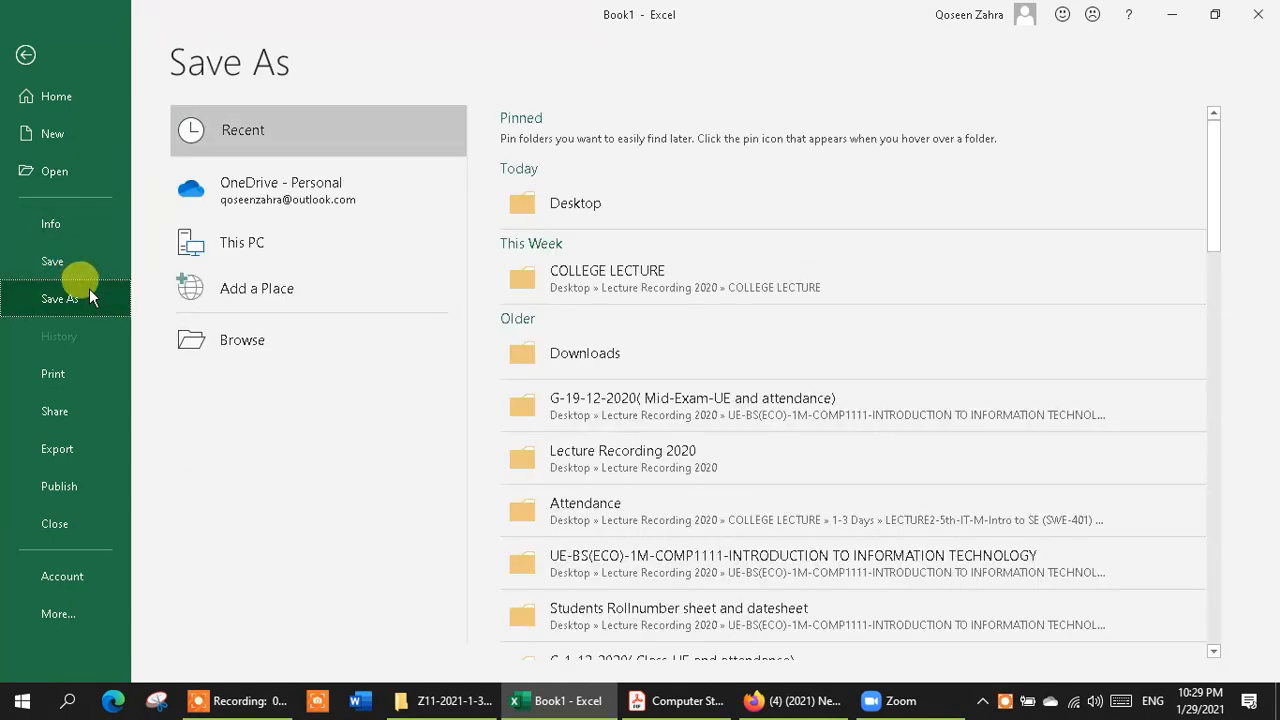
left_click(70, 263)
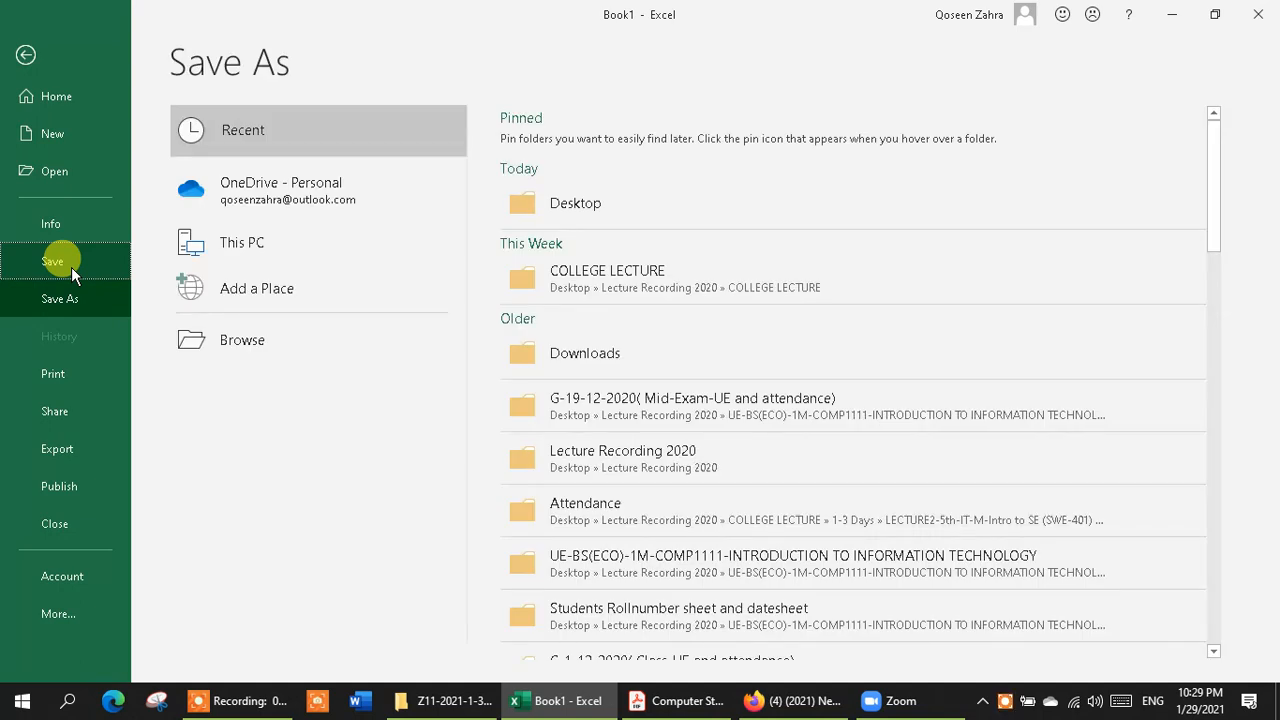
left_click(217, 335)
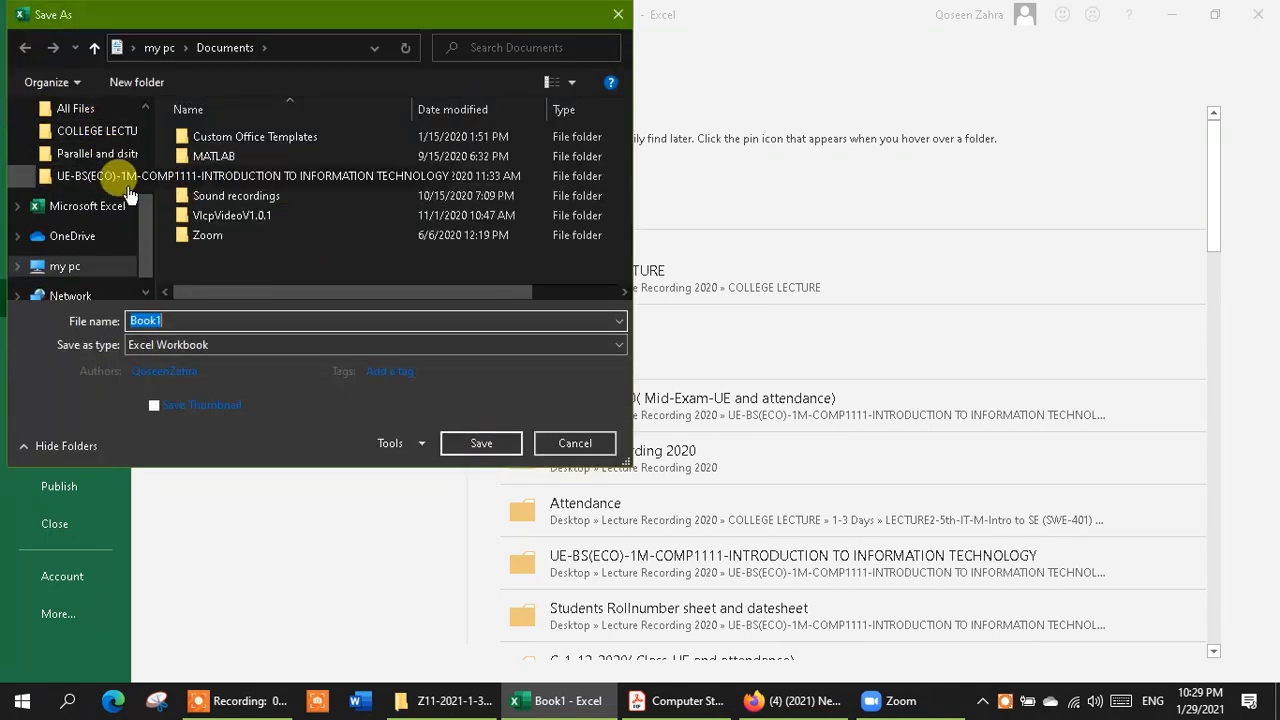
left_click_drag(143, 202, 149, 92)
left_click(88, 152)
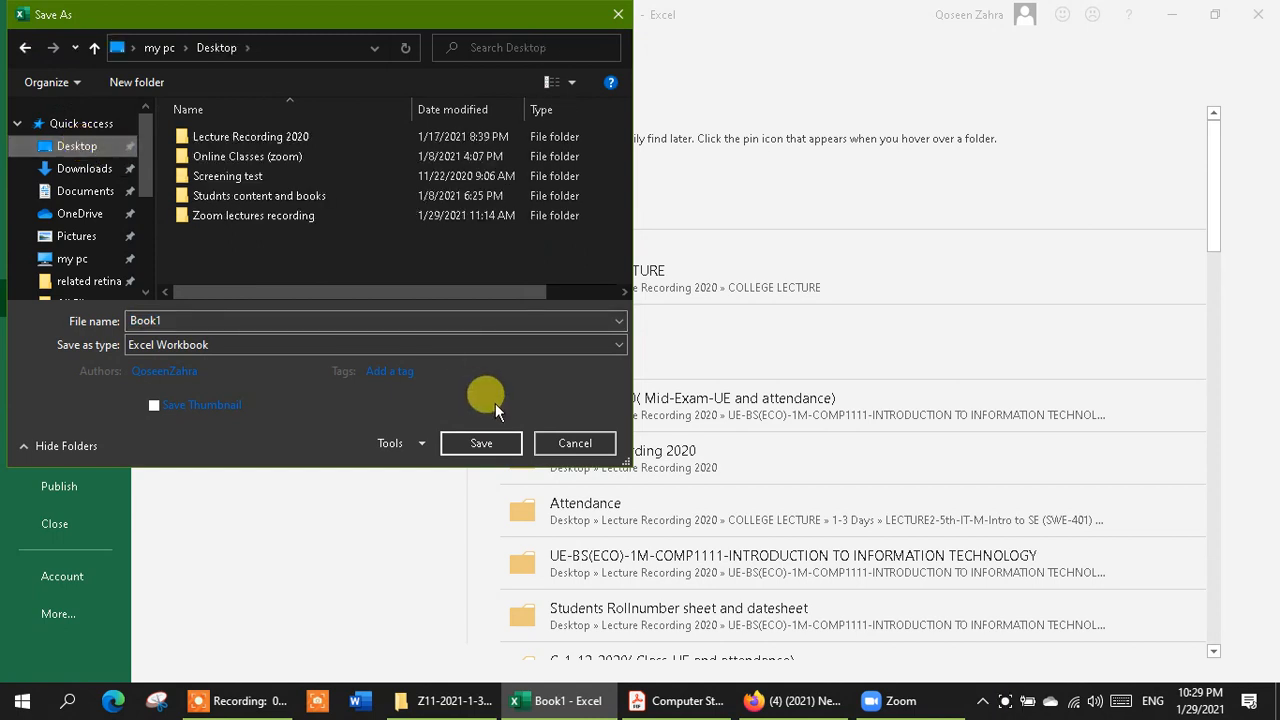
left_click(249, 312)
type("Practical Excel sheet")
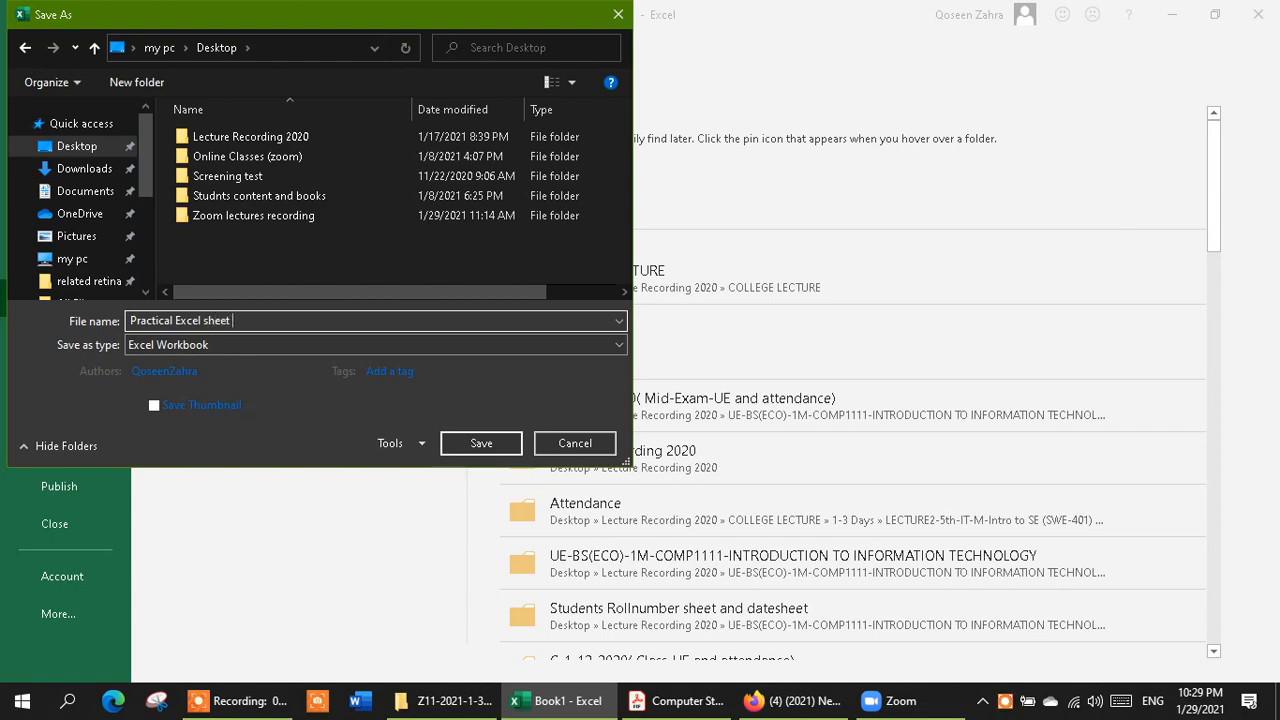
left_click(478, 443)
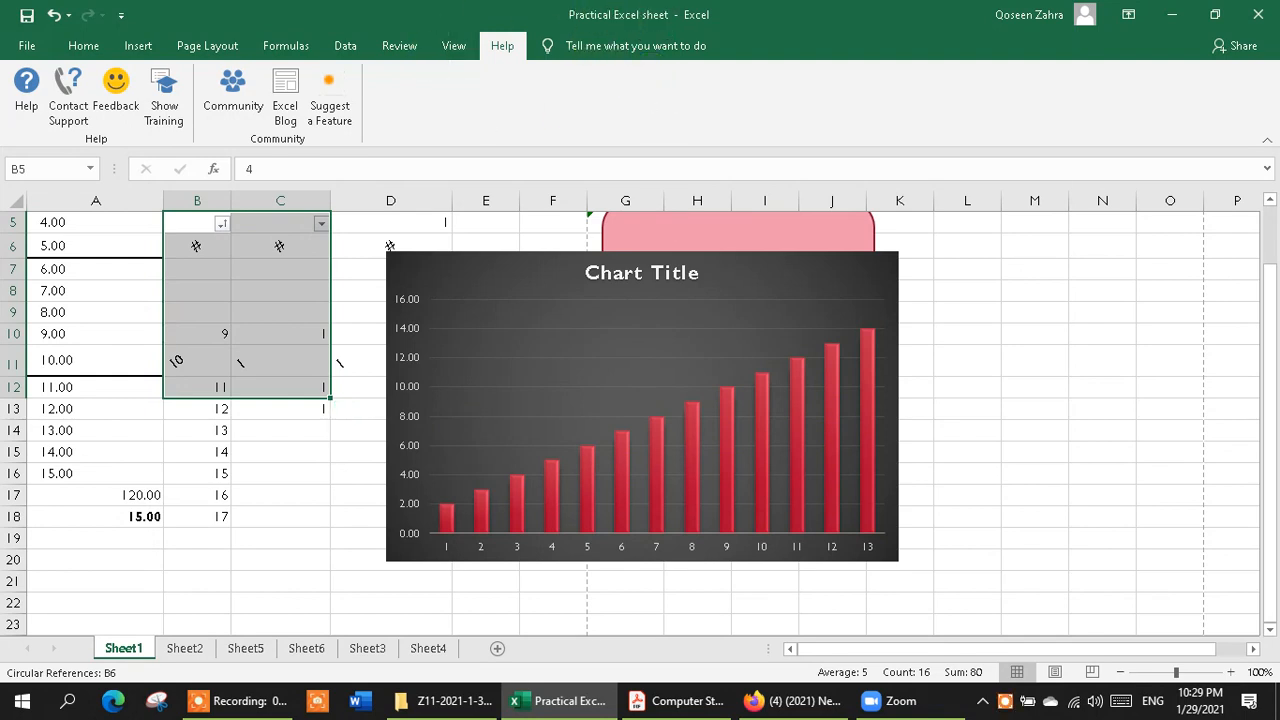
Open the Save As dialog for the saved workbook, cancel it and return to the sheet.
left_click(27, 46)
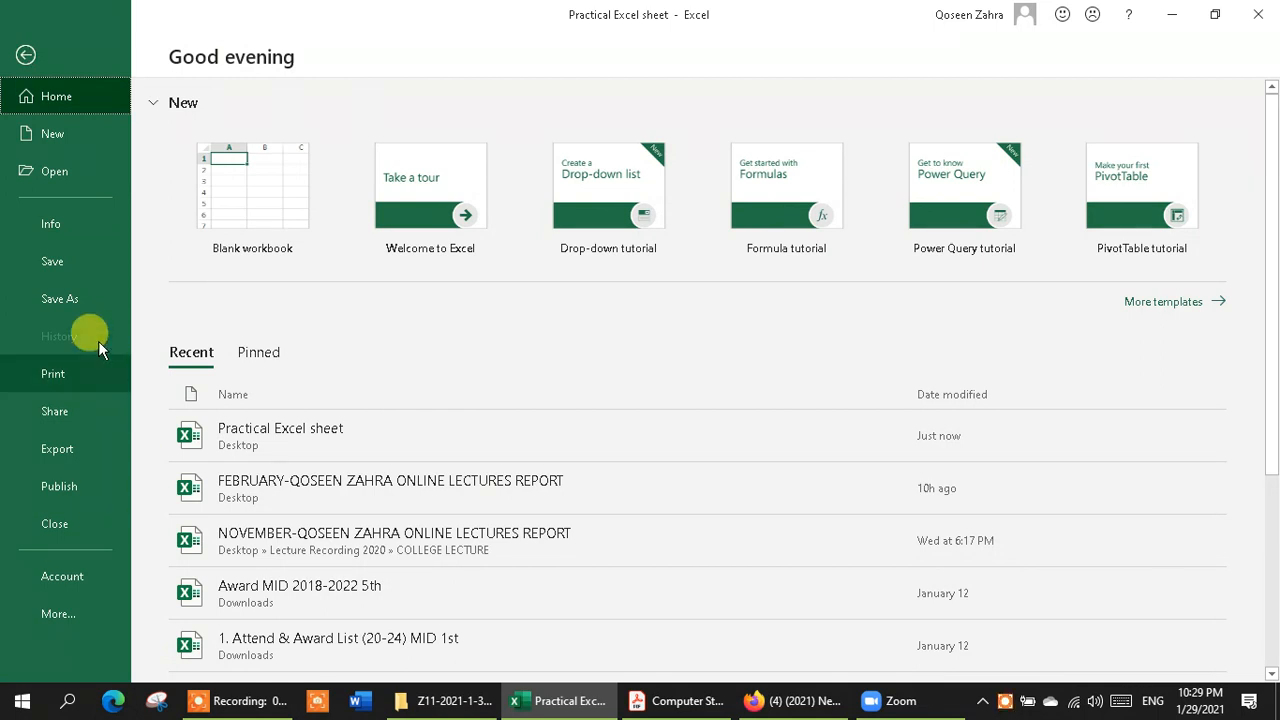
left_click(74, 300)
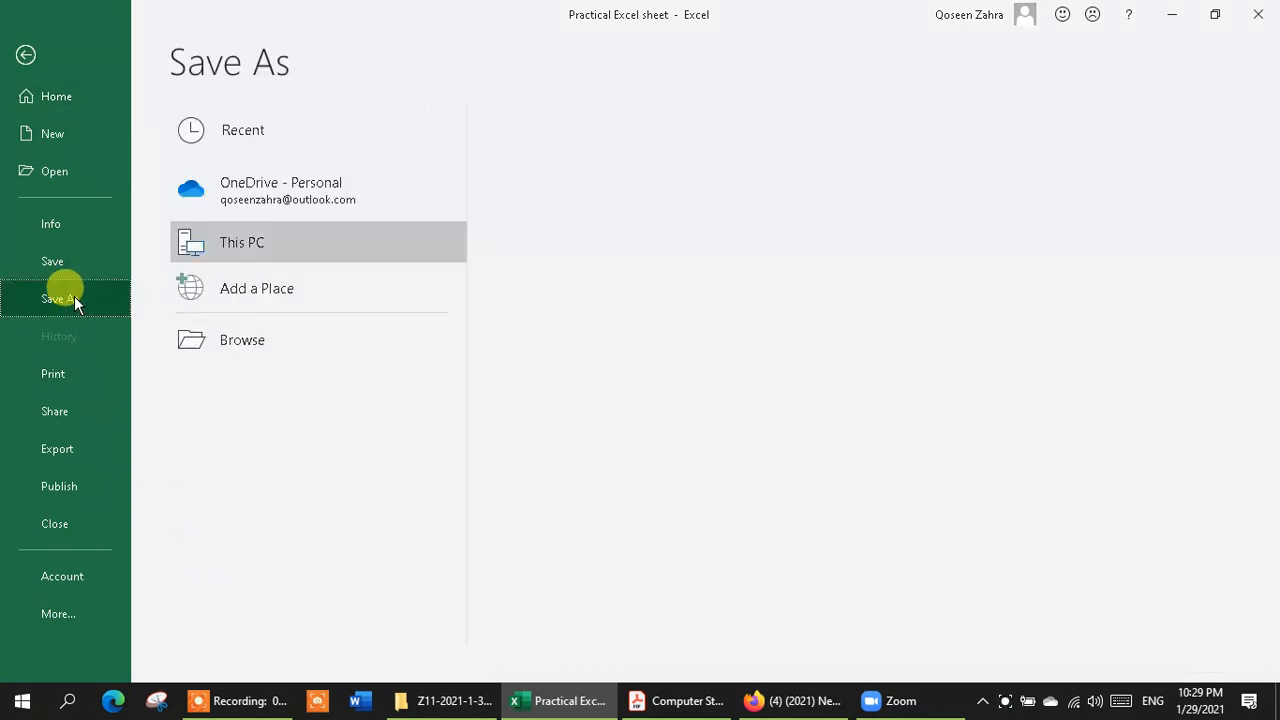
left_click(235, 345)
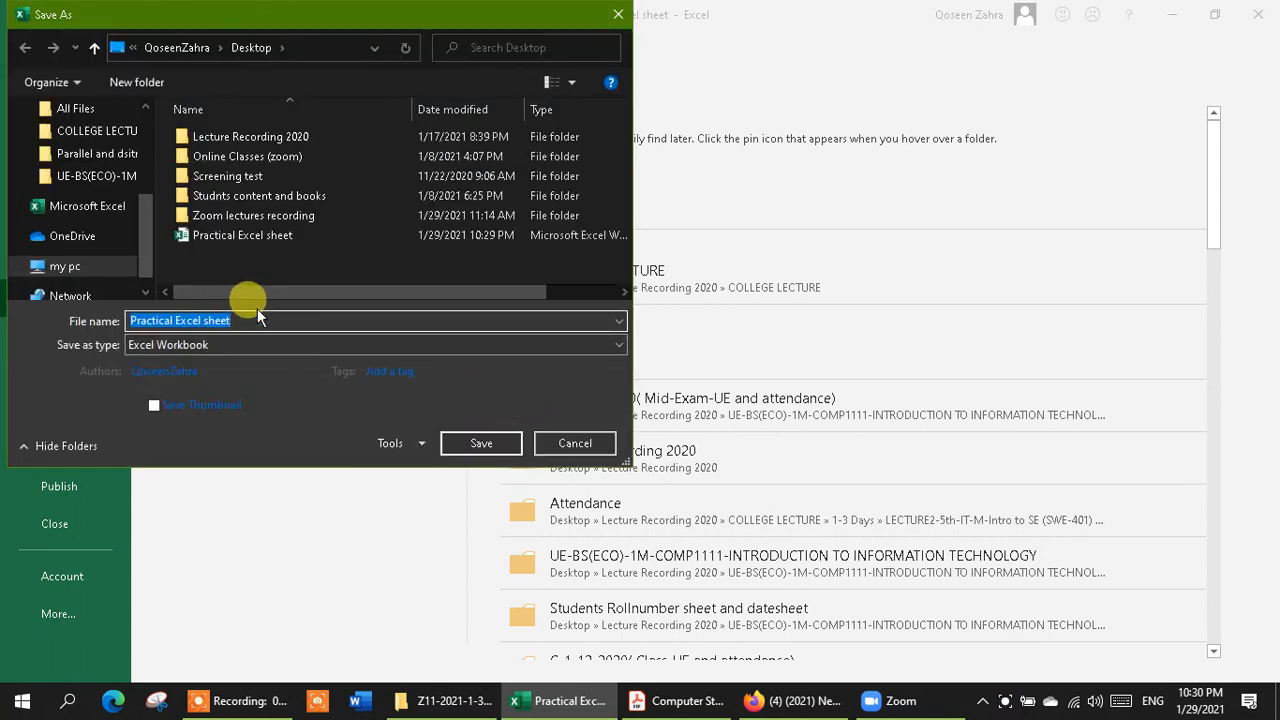
left_click(618, 14)
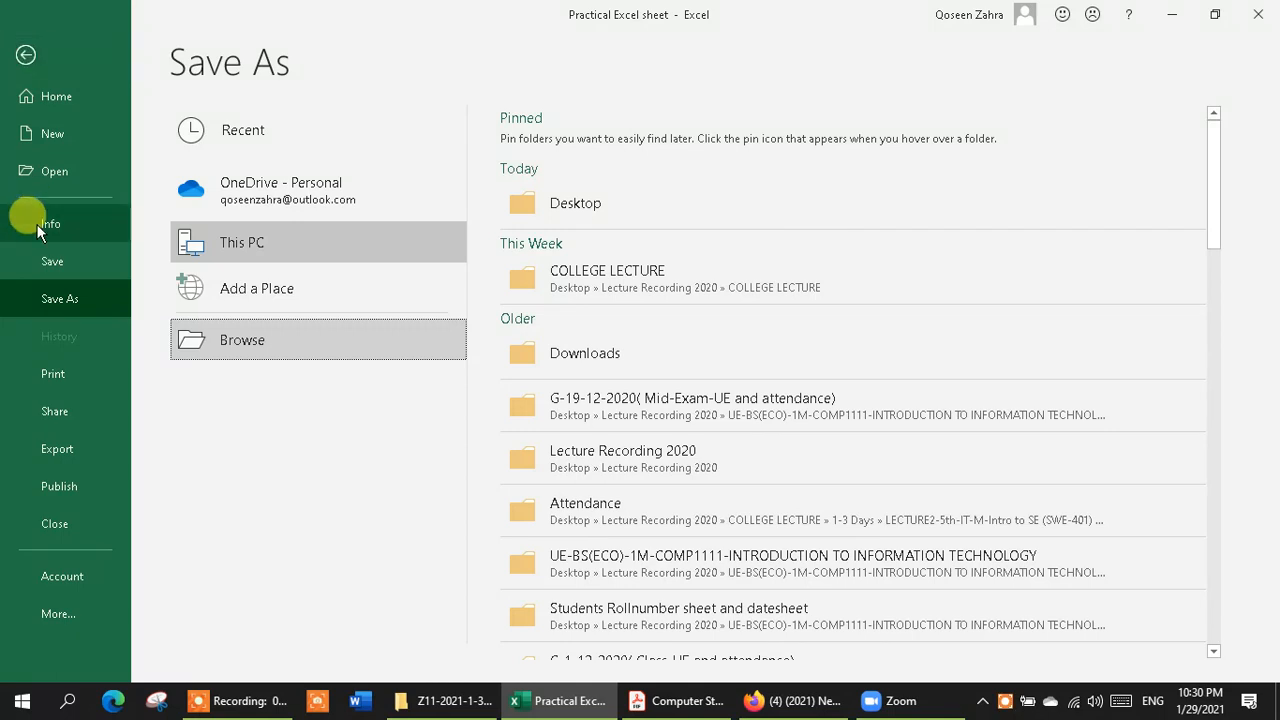
key("Escape")
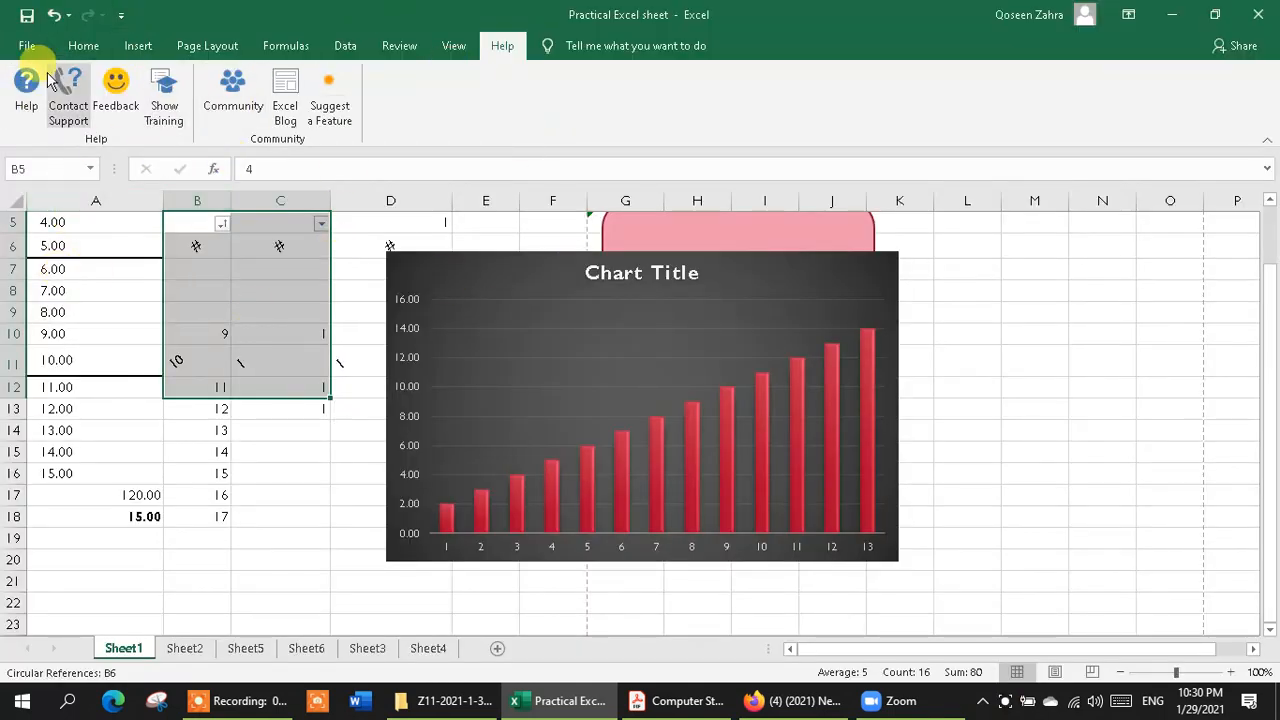
View the Save As locations, the PDF/XPS export options and the Publish to Power BI page.
left_click(22, 45)
left_click(53, 270)
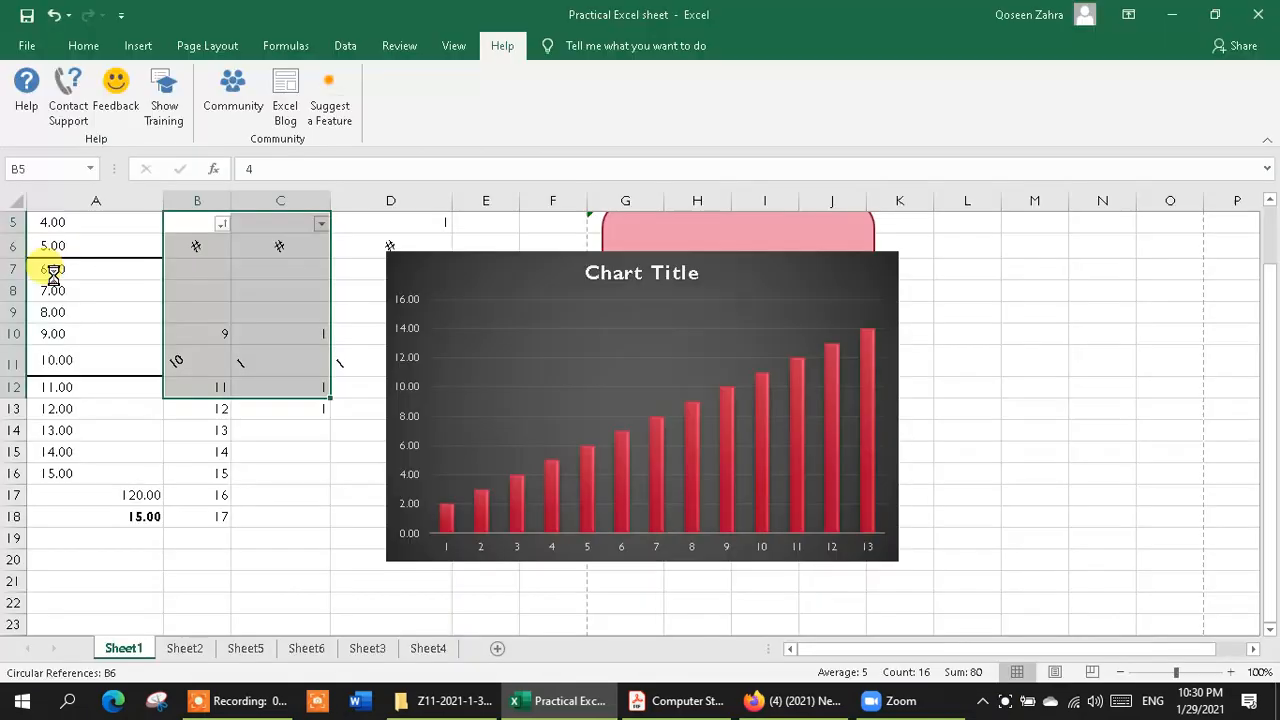
left_click(30, 46)
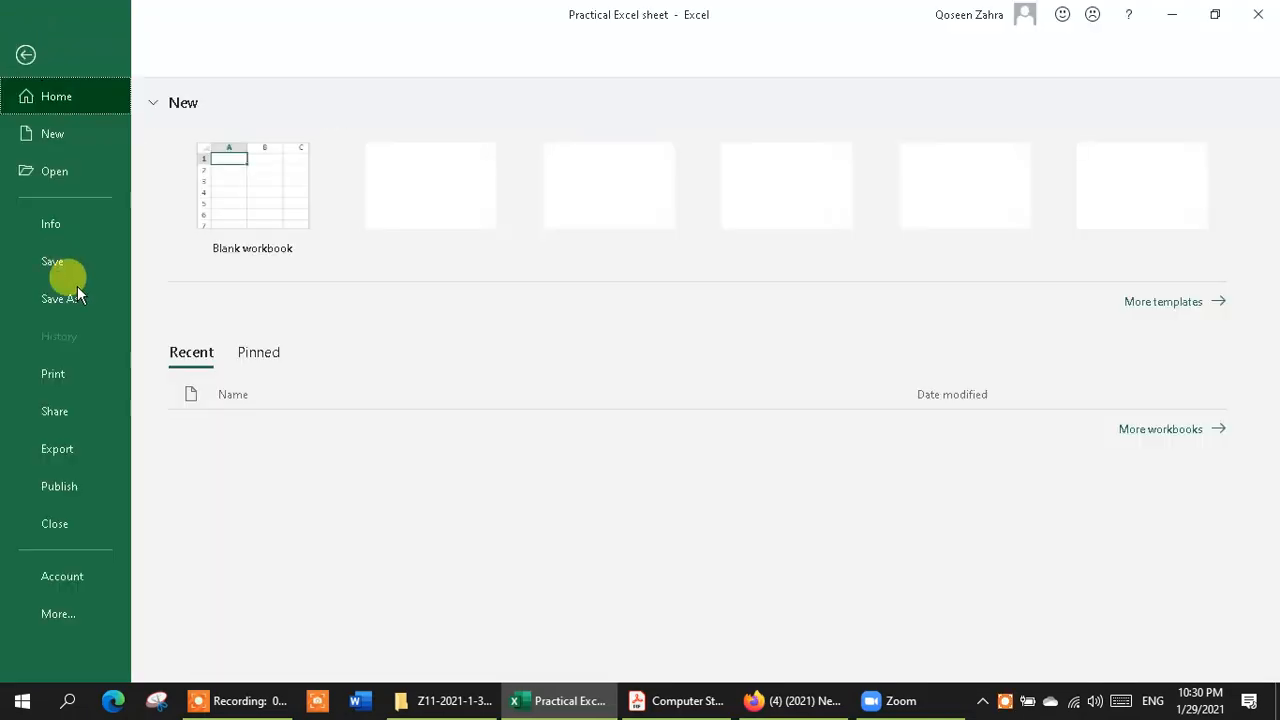
left_click(62, 293)
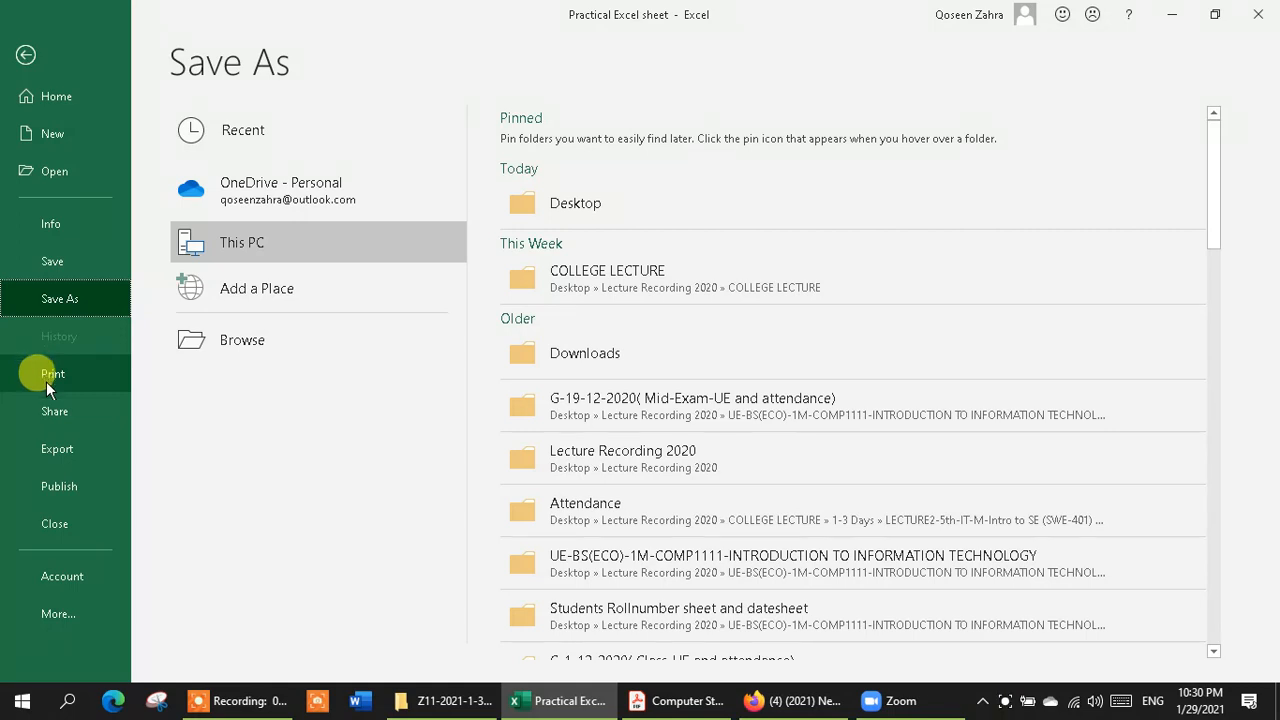
left_click(70, 440)
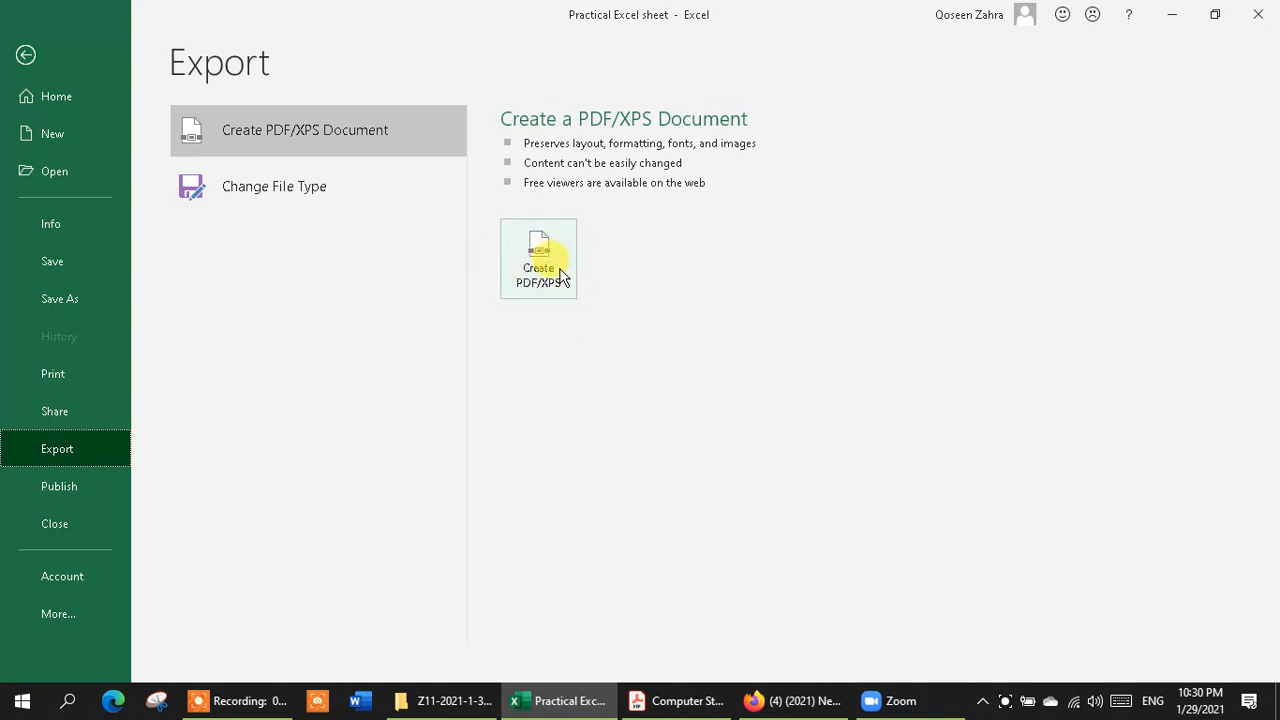
left_click(57, 480)
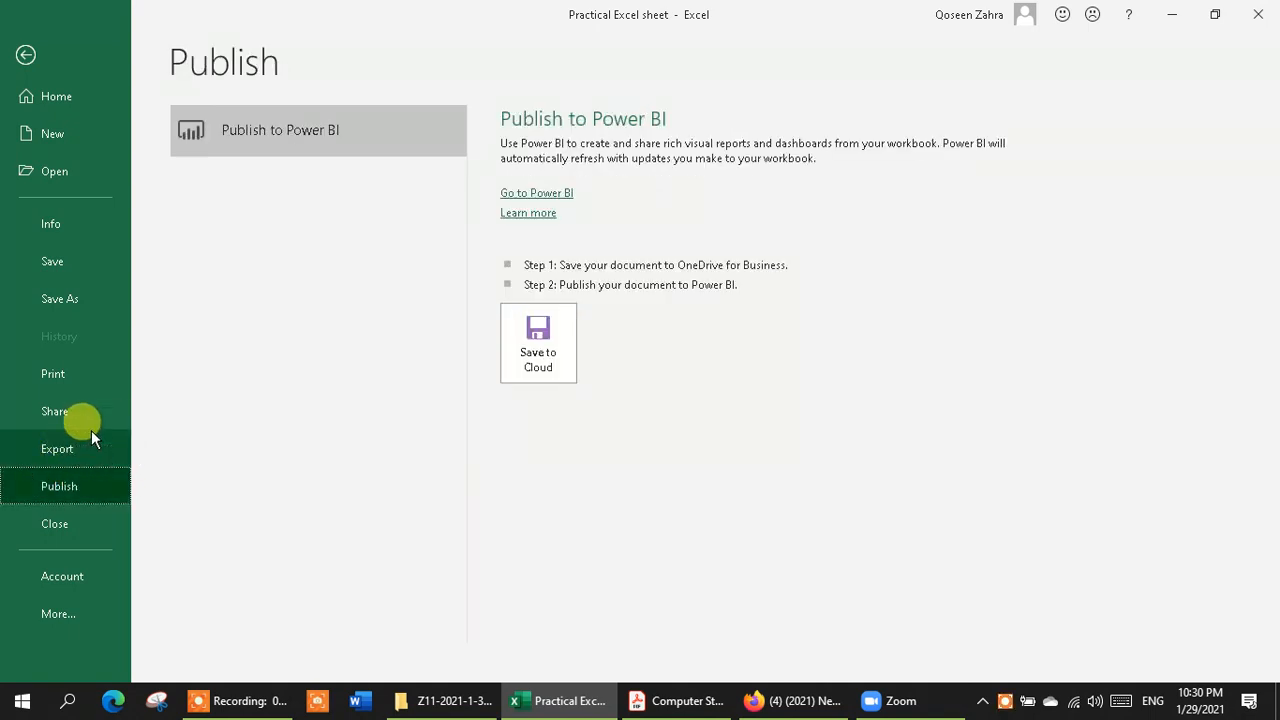
Show the print preview and review the printer choices and the options for which sheets to print.
left_click(76, 382)
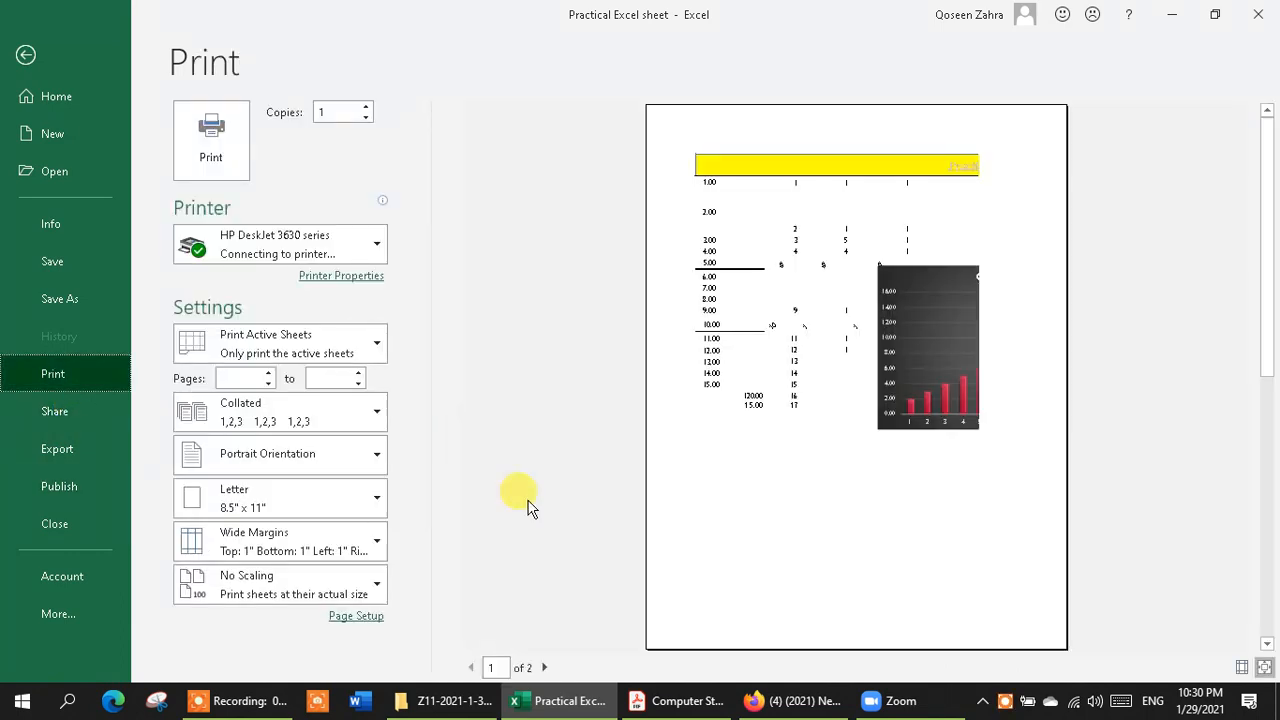
left_click(315, 250)
left_click(388, 340)
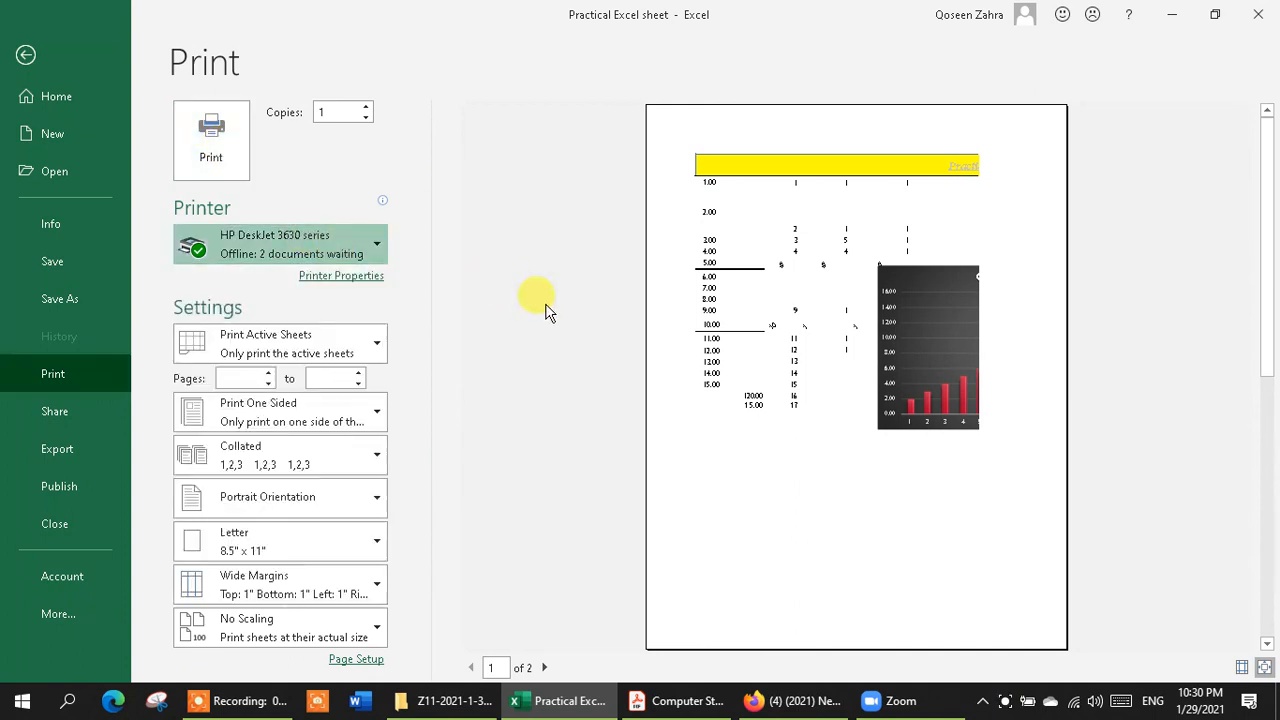
left_click(346, 346)
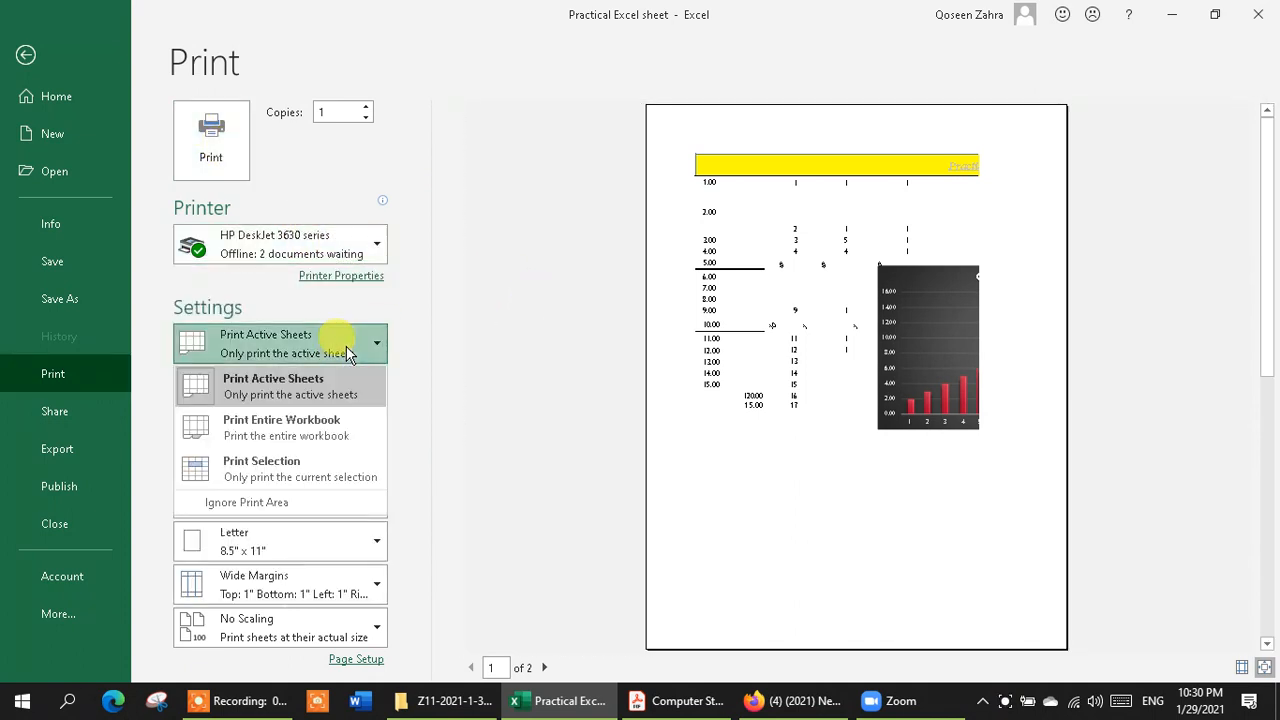
left_click(414, 420)
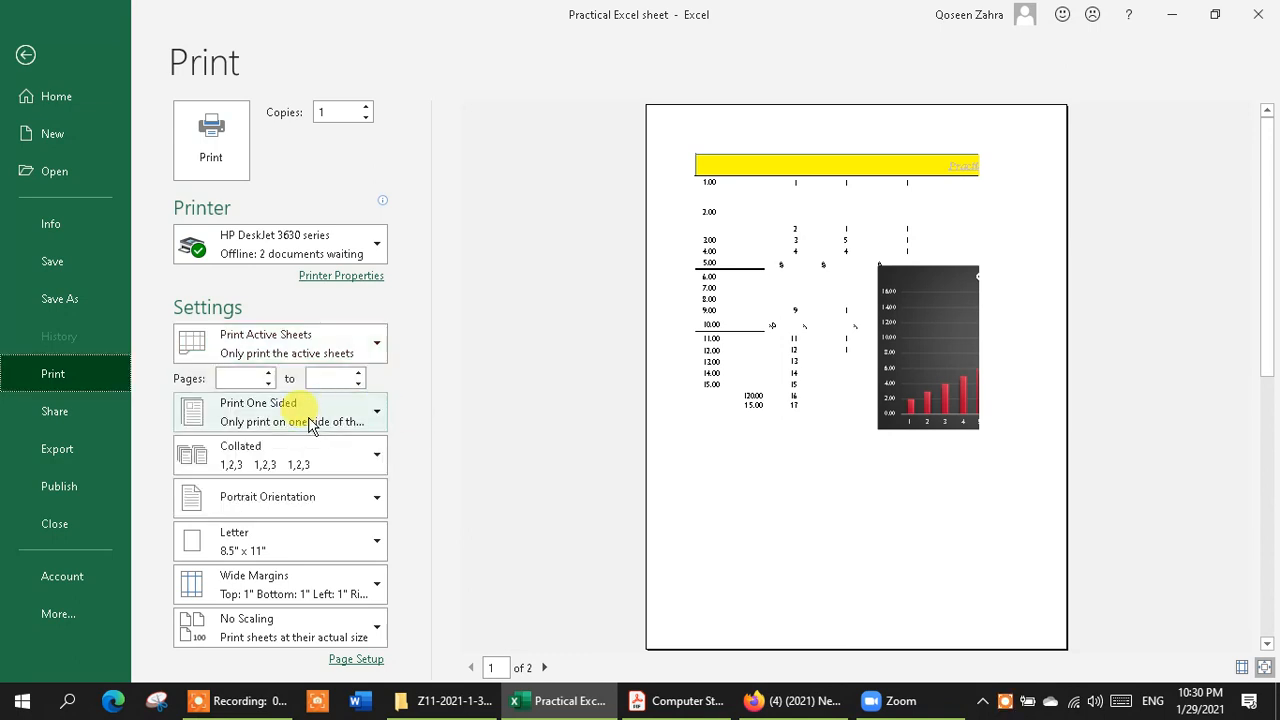
Set the print range to pages 1 to 2 and view the one-sided and two-sided printing options.
left_click(255, 378)
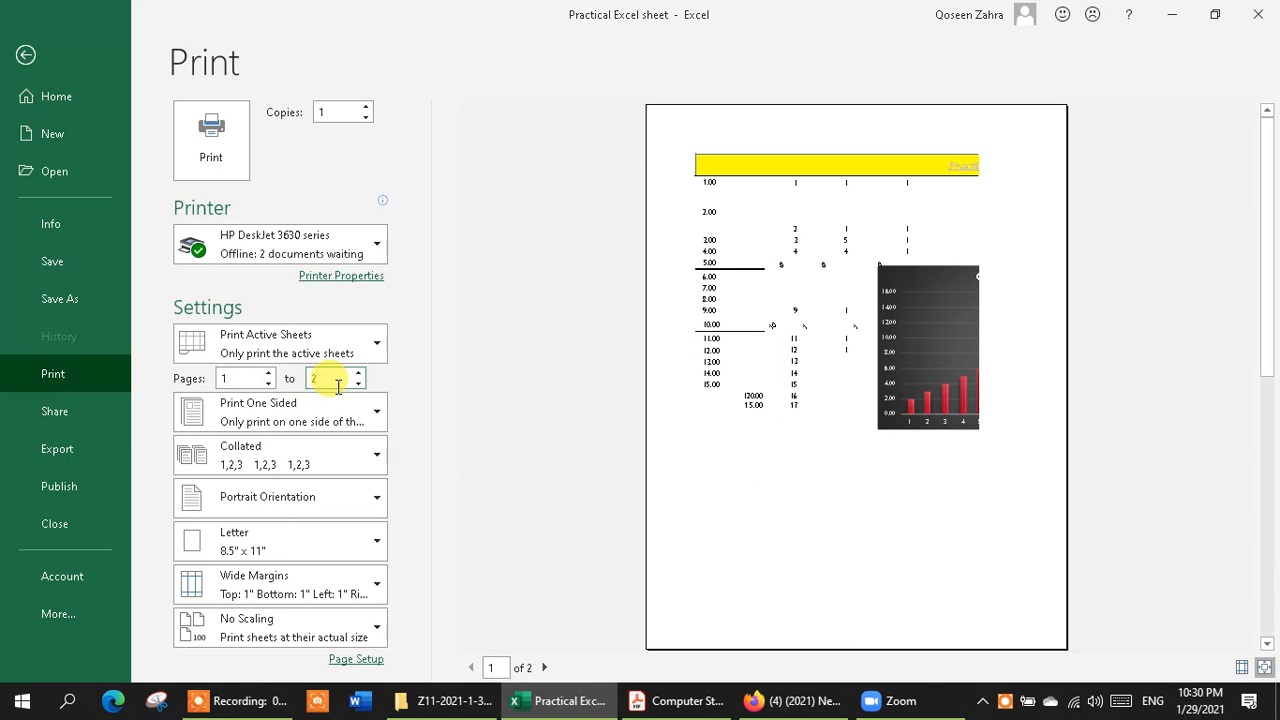
left_click(345, 421)
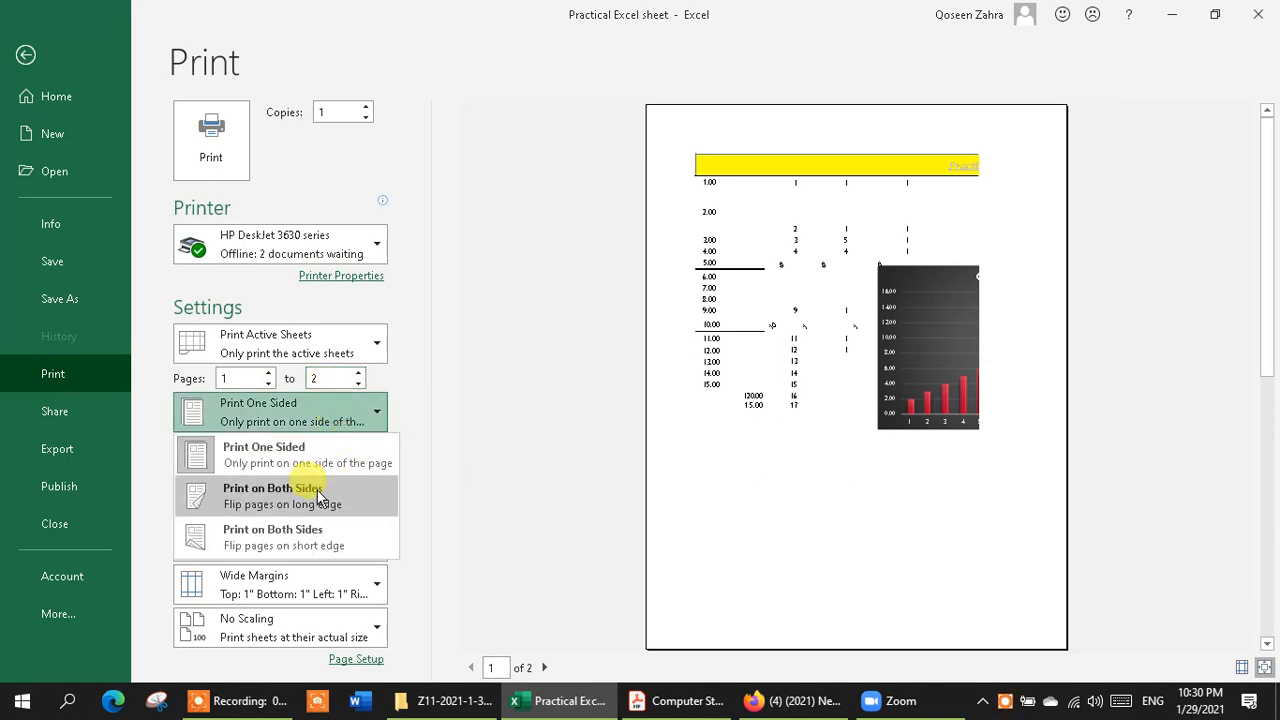
left_click(469, 532)
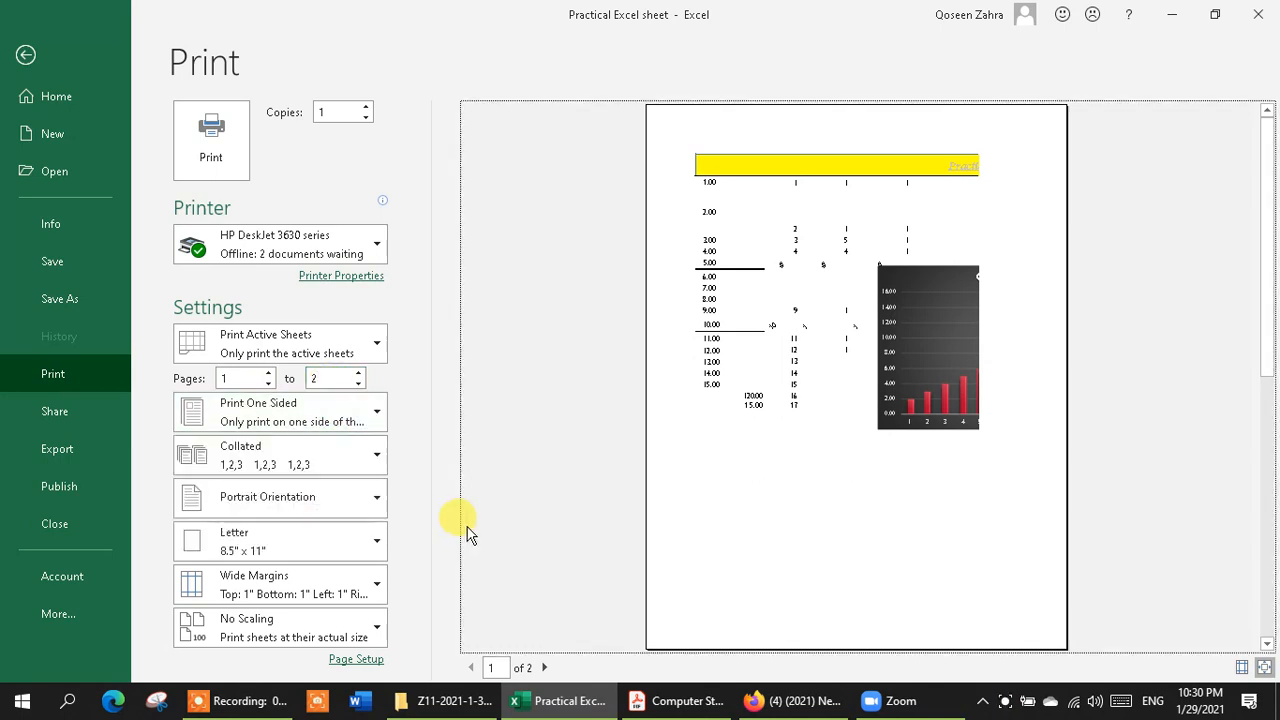
Set the printout to uncollated copies and landscape orientation.
left_click(324, 458)
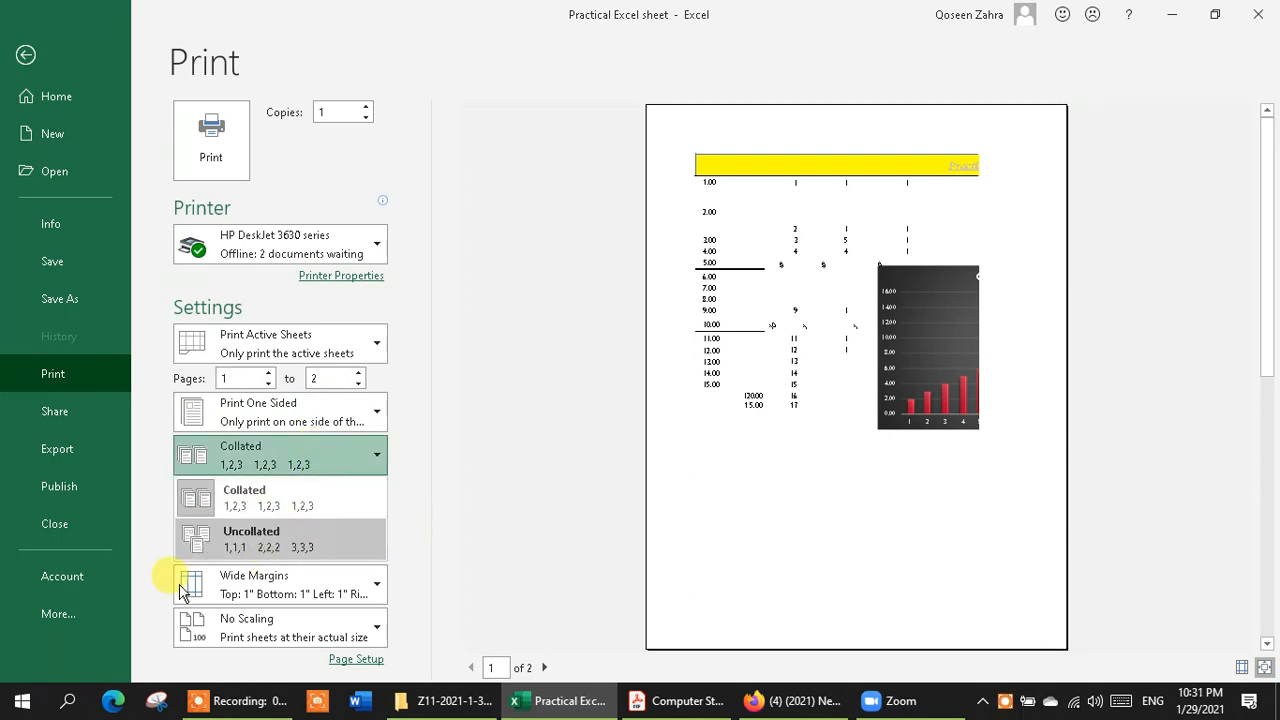
left_click(288, 535)
left_click(290, 508)
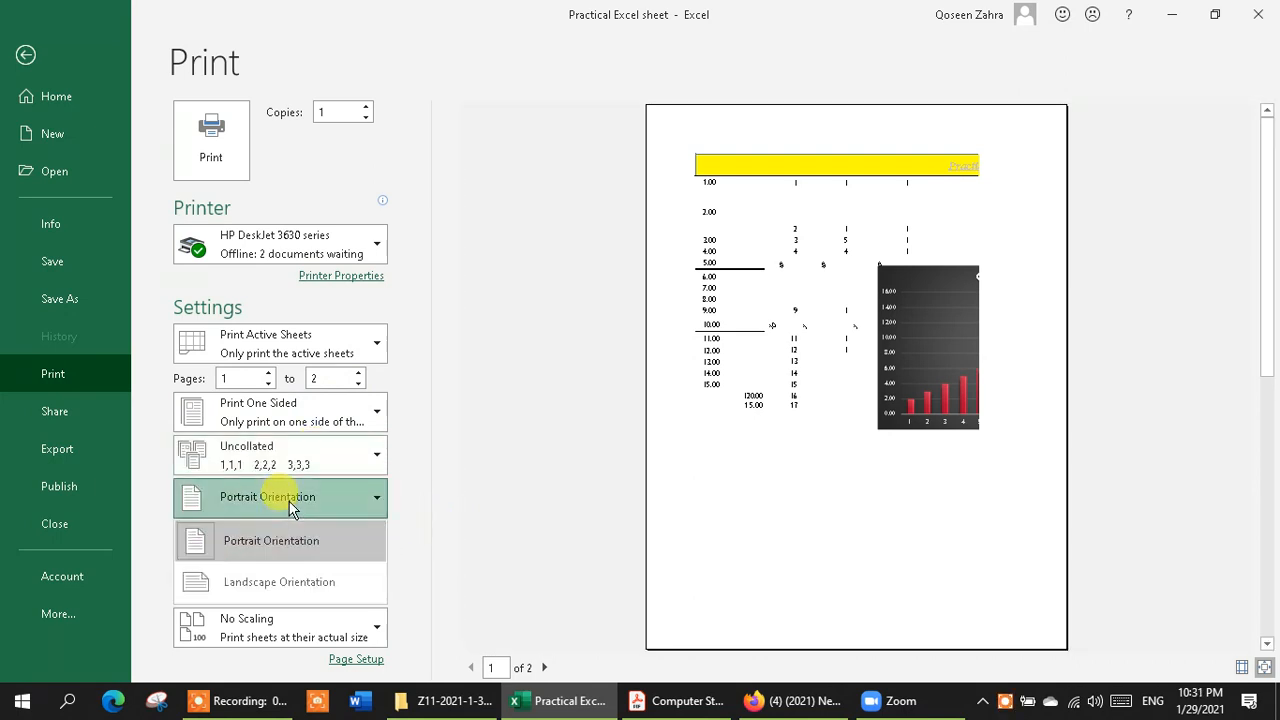
left_click(229, 584)
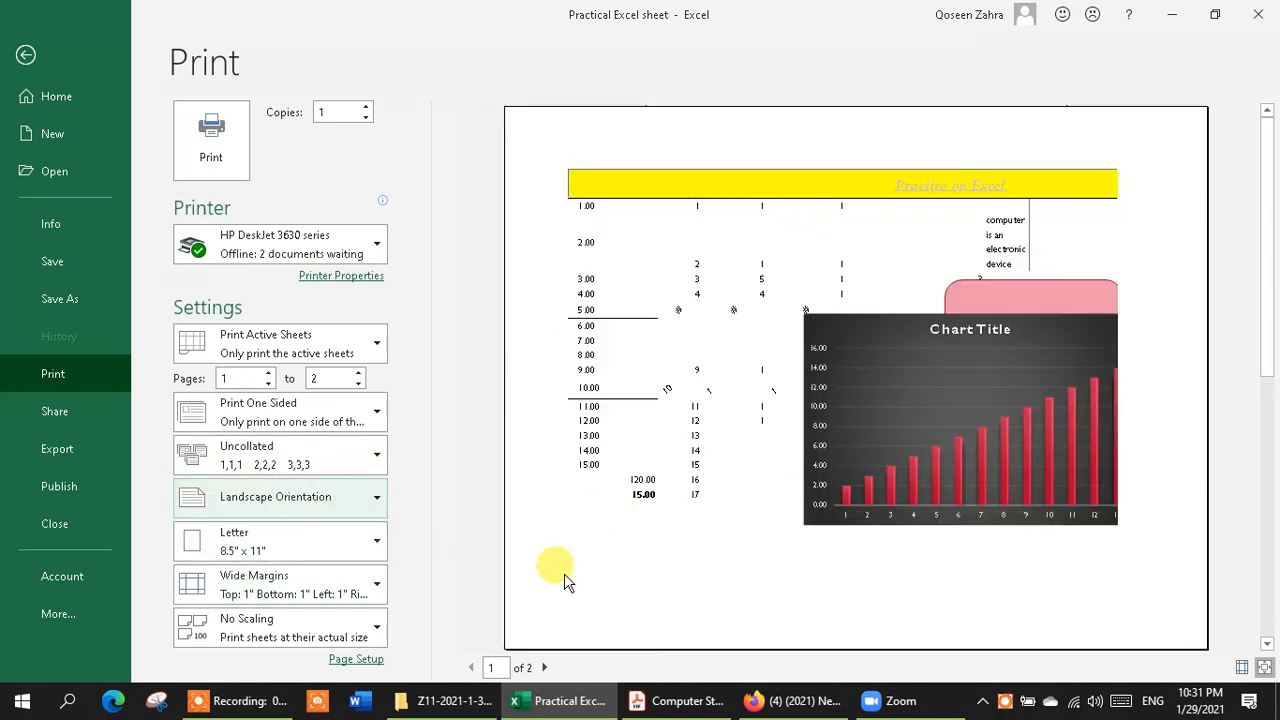
Switch the page orientation to portrait and back to landscape to compare the print previews.
left_click(320, 505)
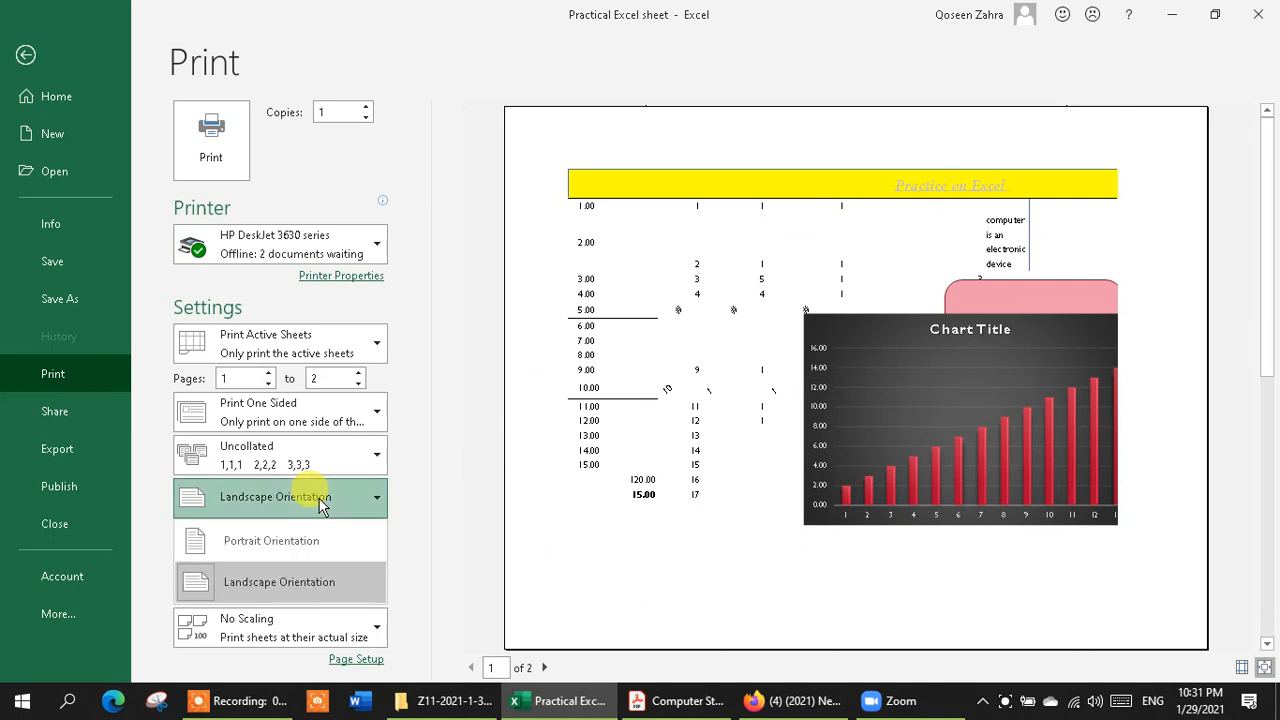
left_click(244, 540)
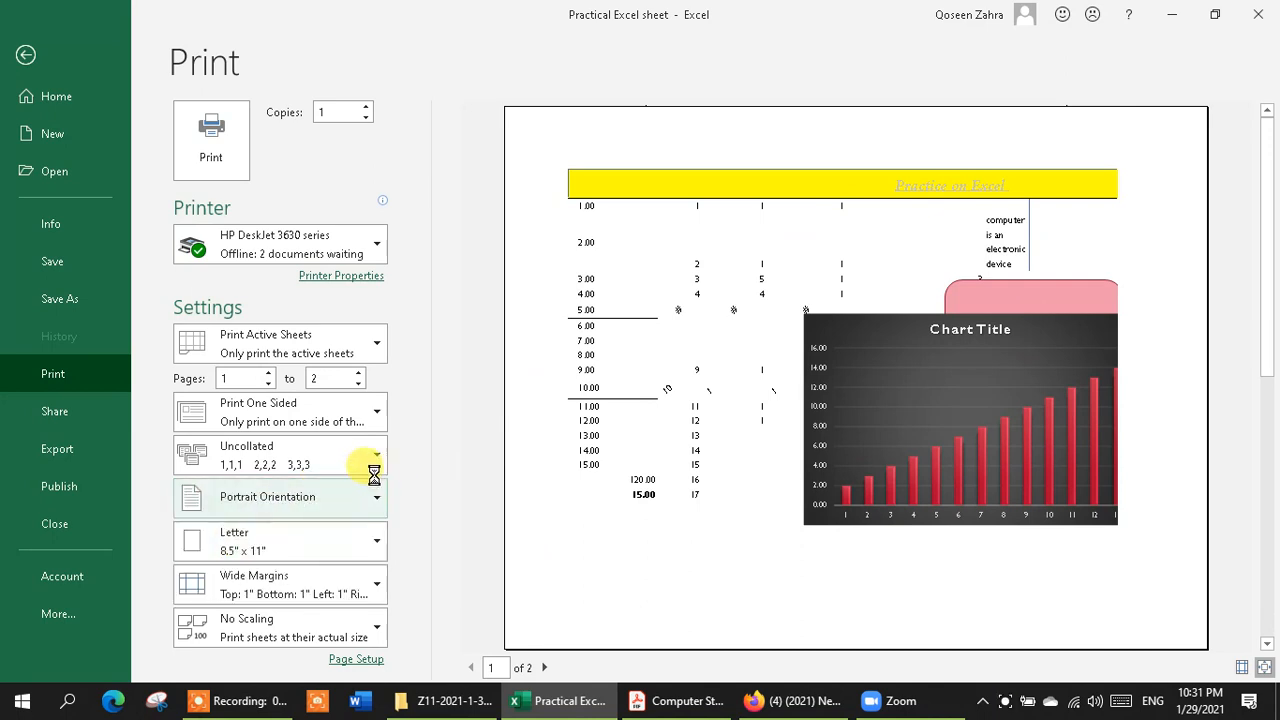
left_click(355, 484)
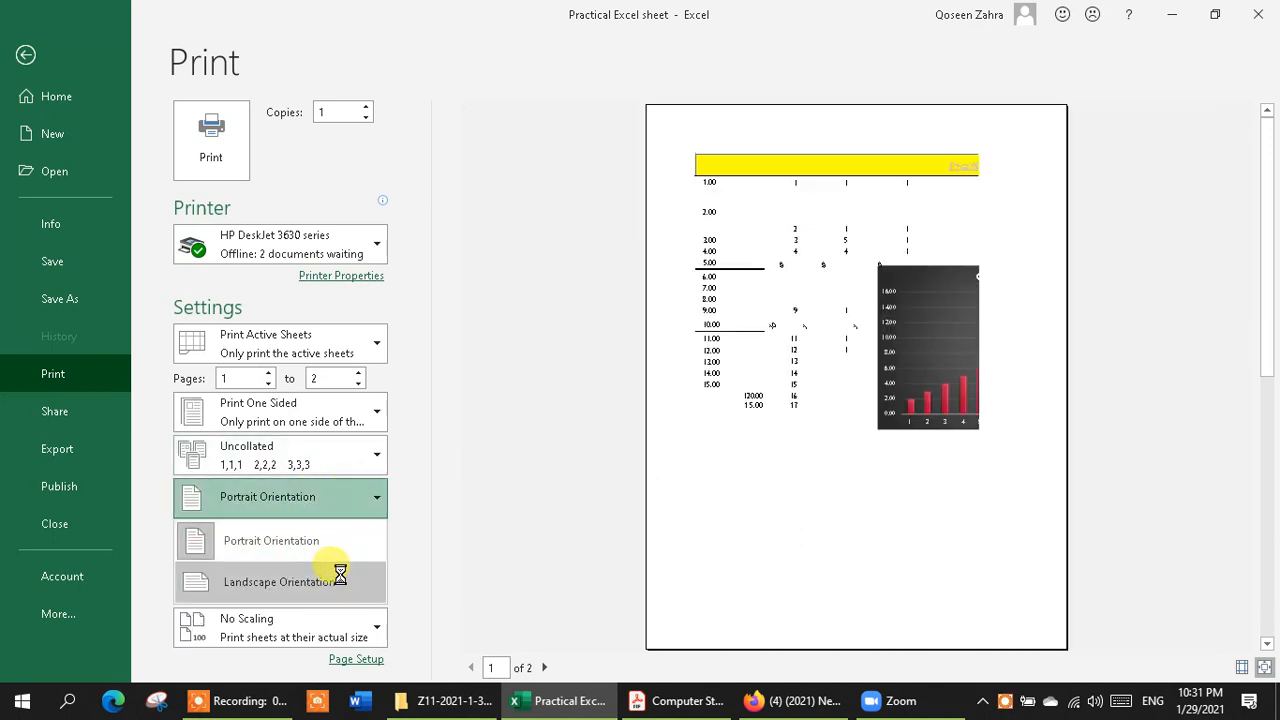
left_click(338, 578)
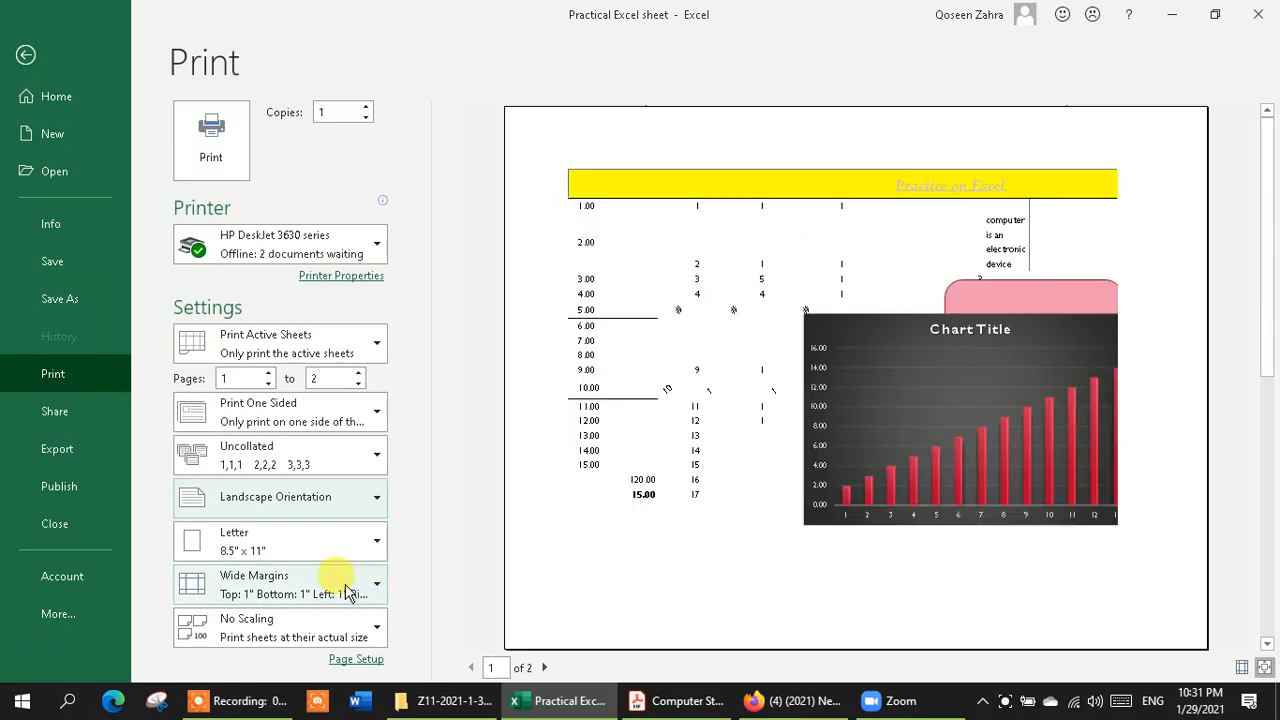
View the available paper sizes for the printout without choosing a different one.
left_click(289, 530)
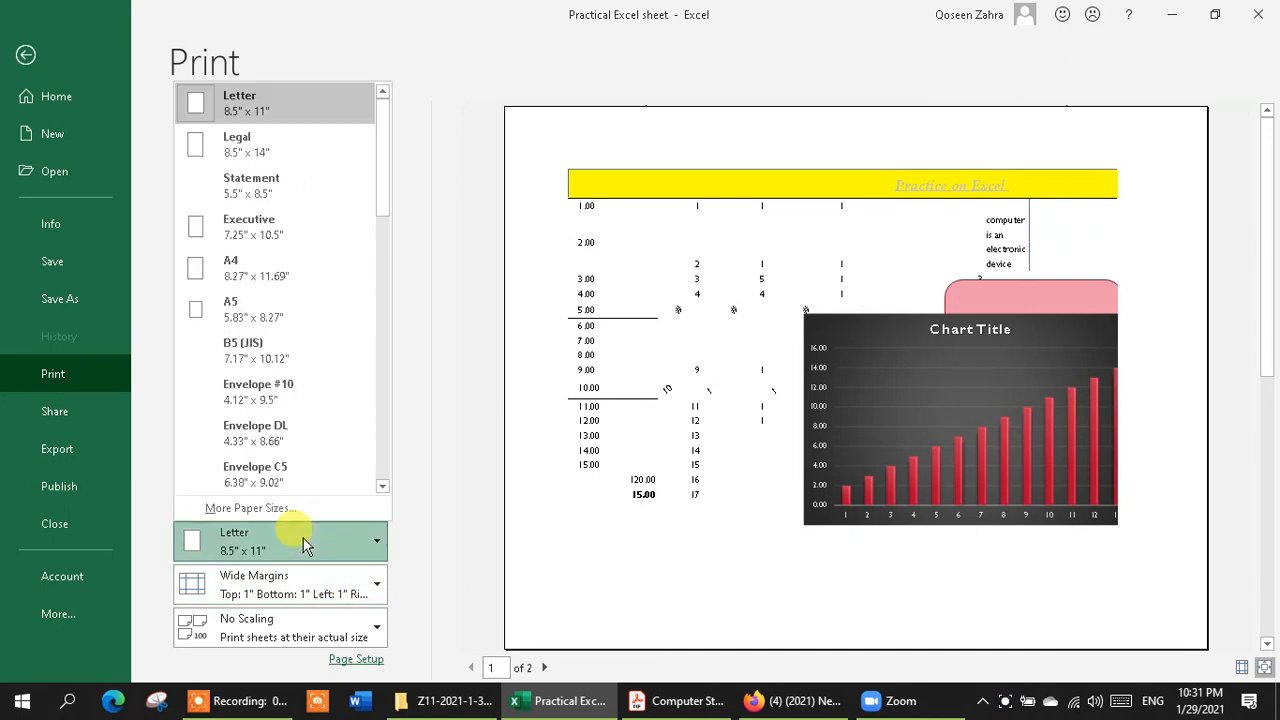
mouse_move(387, 189)
left_mouse_down()
mouse_move(389, 206)
mouse_move(386, 187)
left_mouse_up()
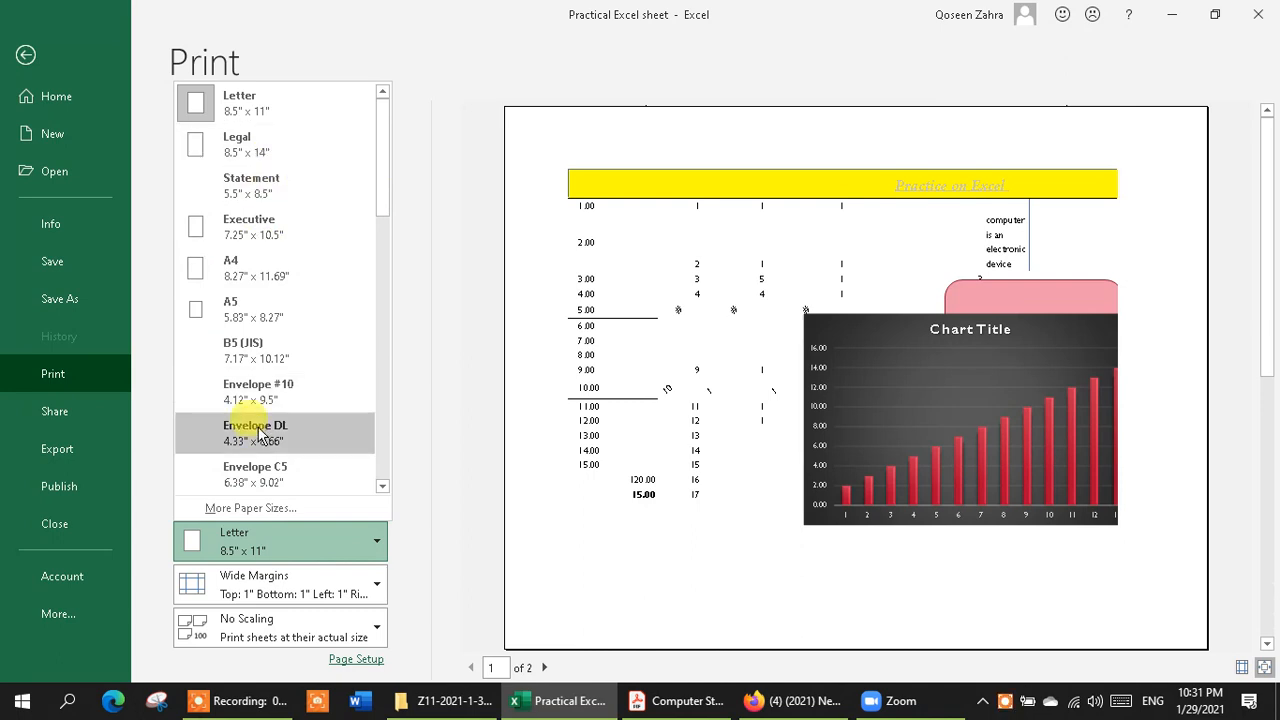
left_click(429, 330)
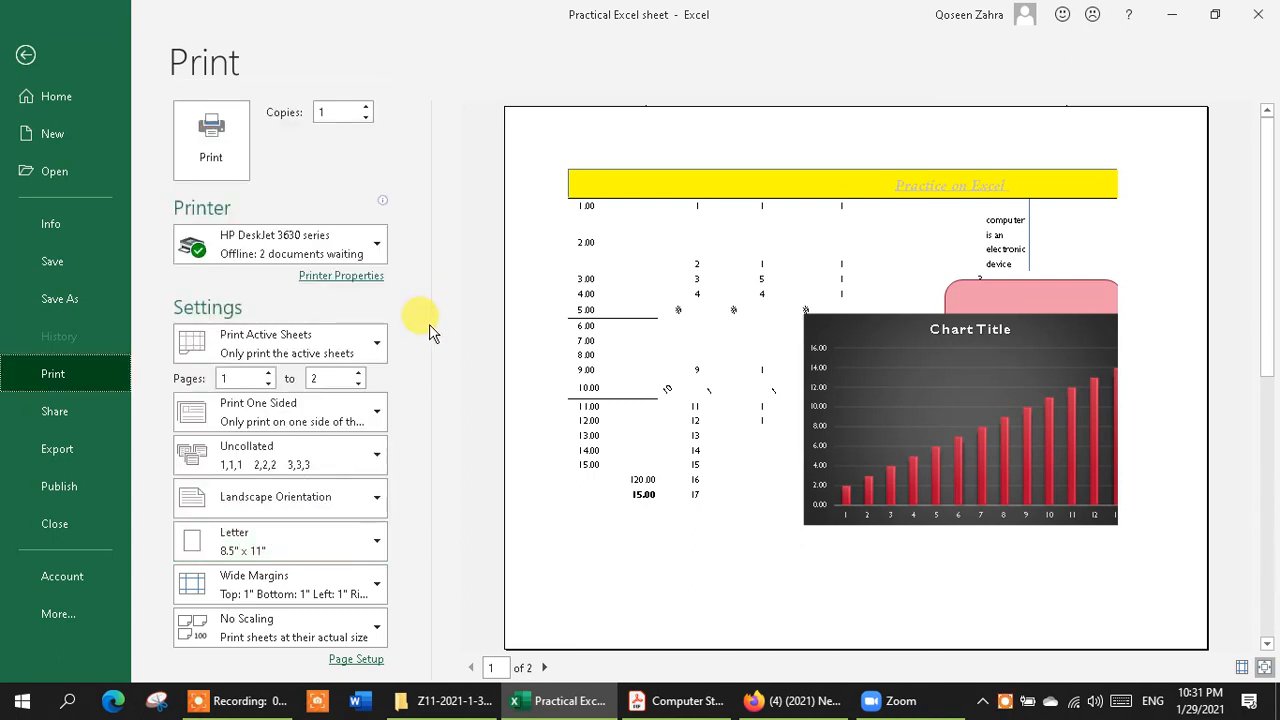
Set the print margins to Narrow.
left_click(301, 582)
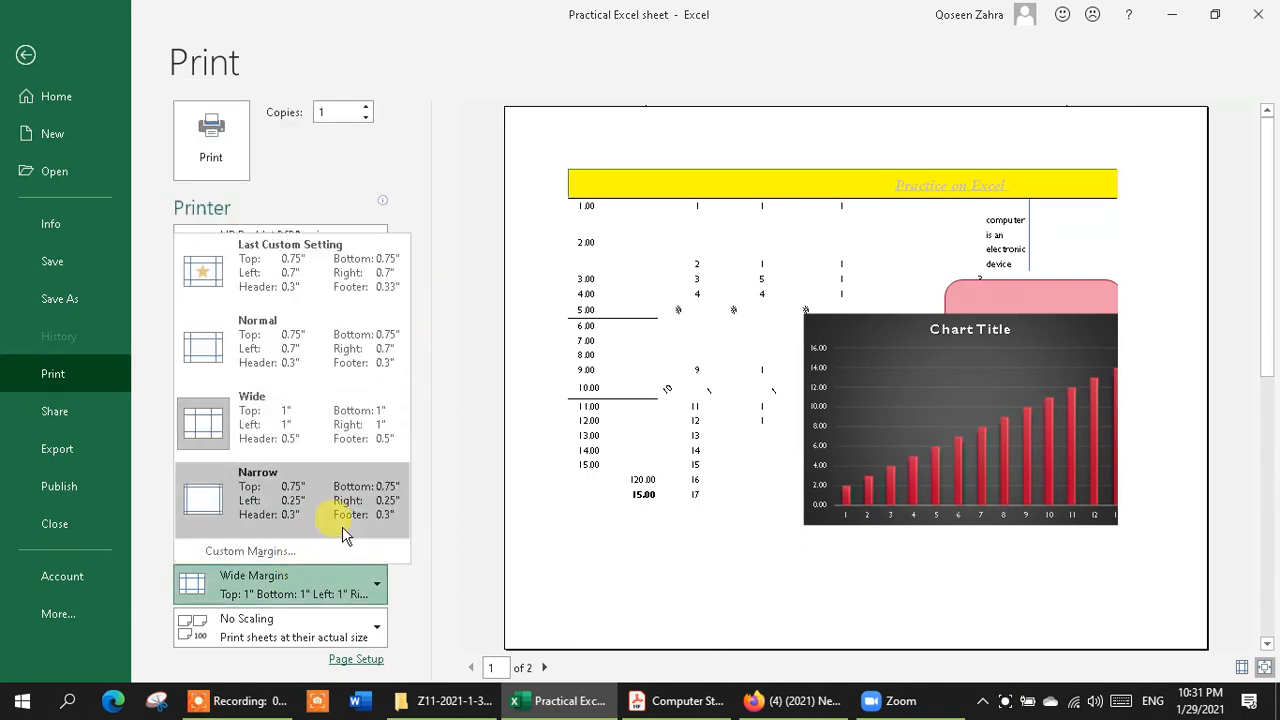
left_click(325, 490)
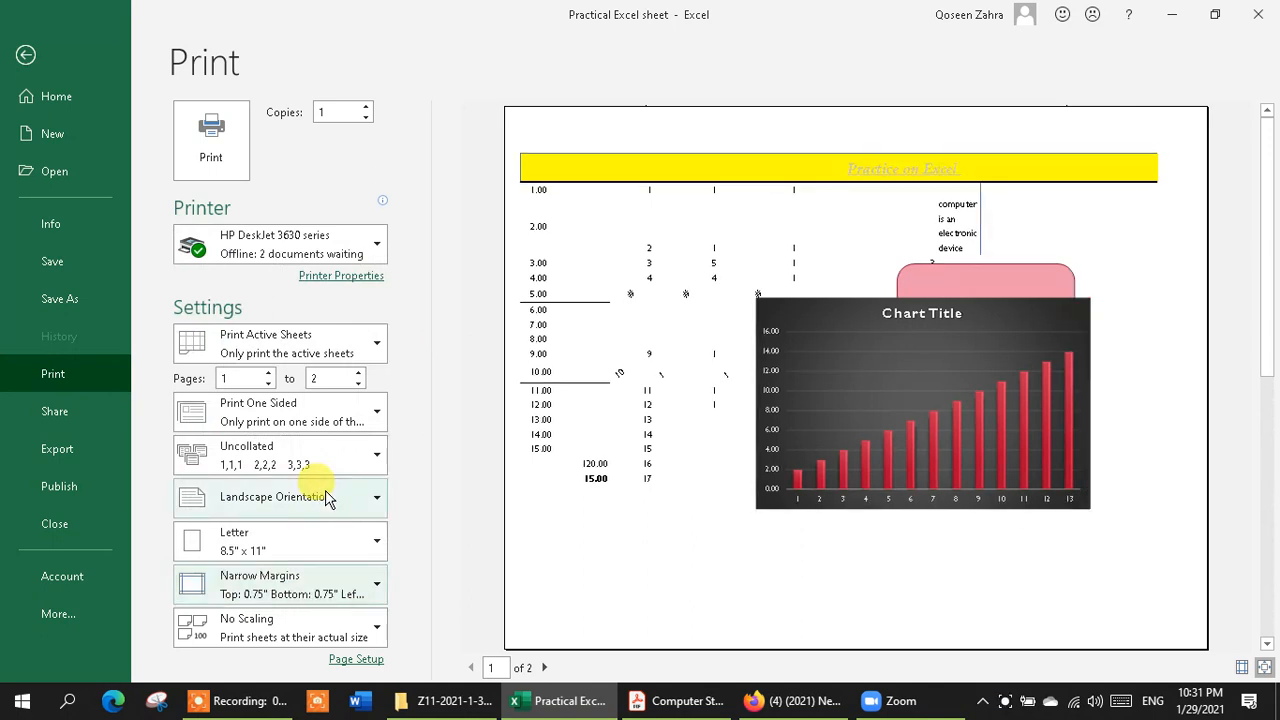
left_click(300, 578)
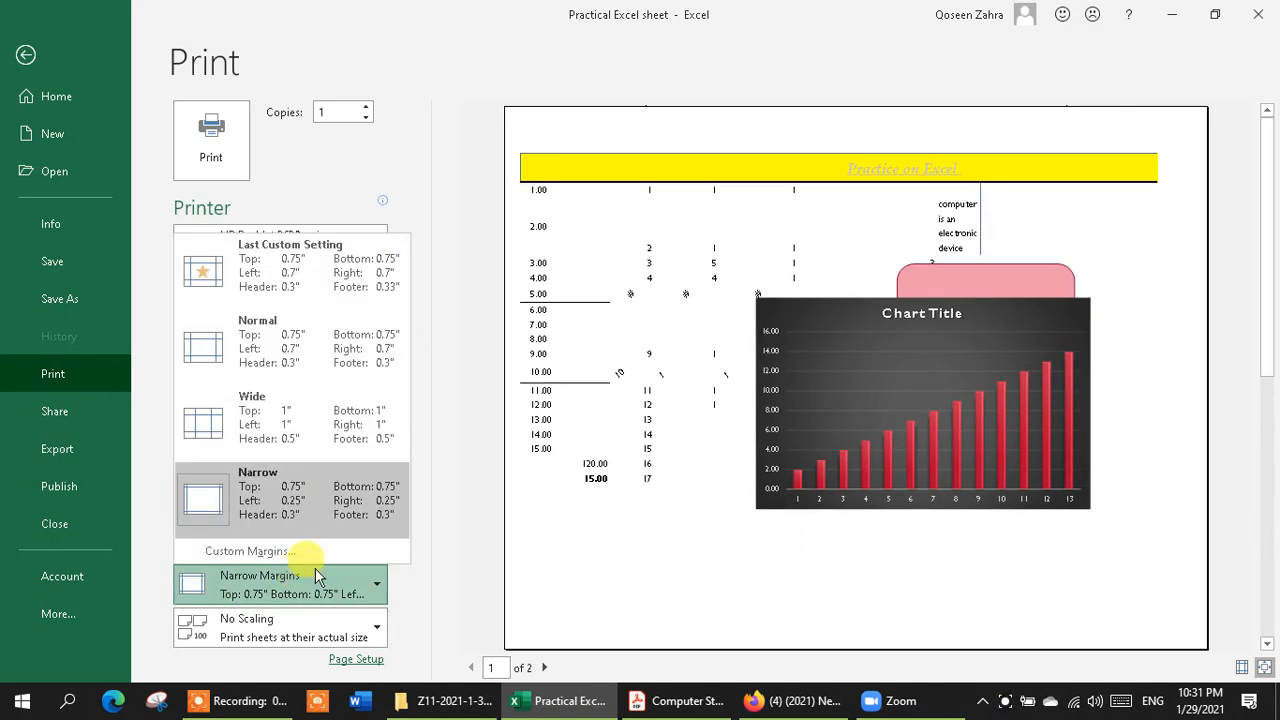
left_click(305, 496)
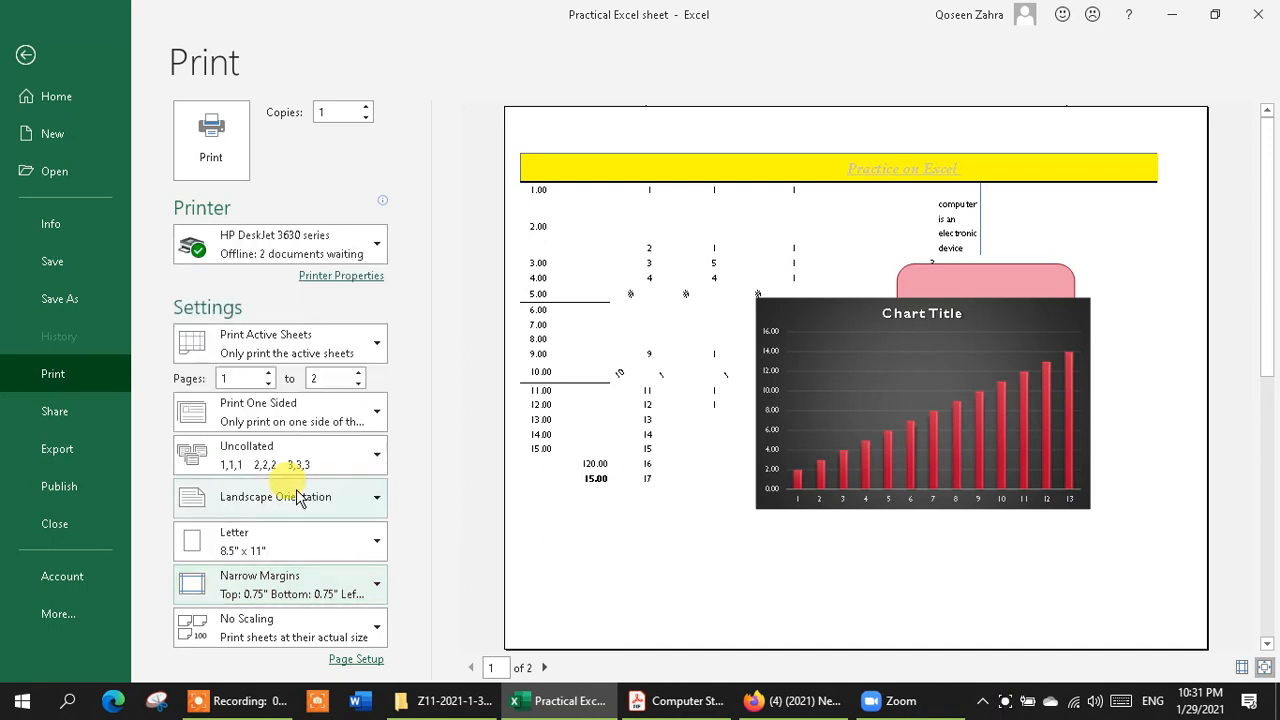
Try the Fit Sheet on One Page and Fit All Rows on One Page scaling, and settle on Fit All Columns on One Page.
left_click(314, 623)
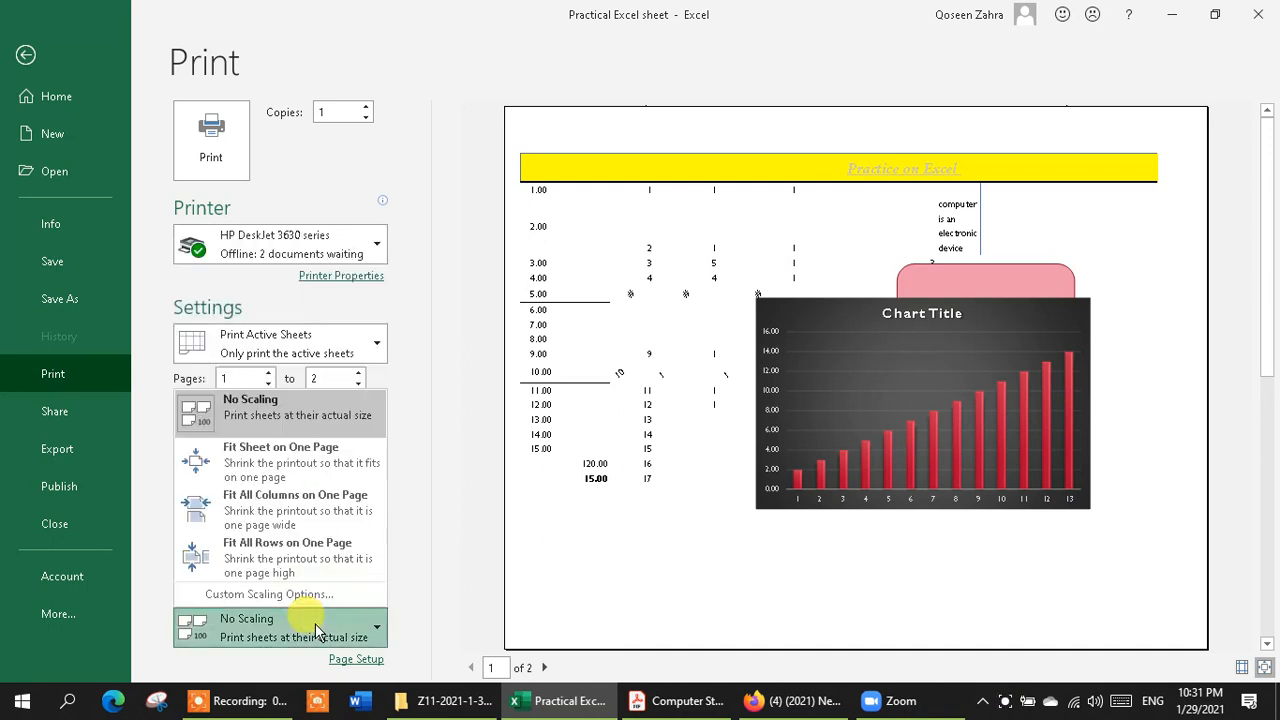
left_click(333, 478)
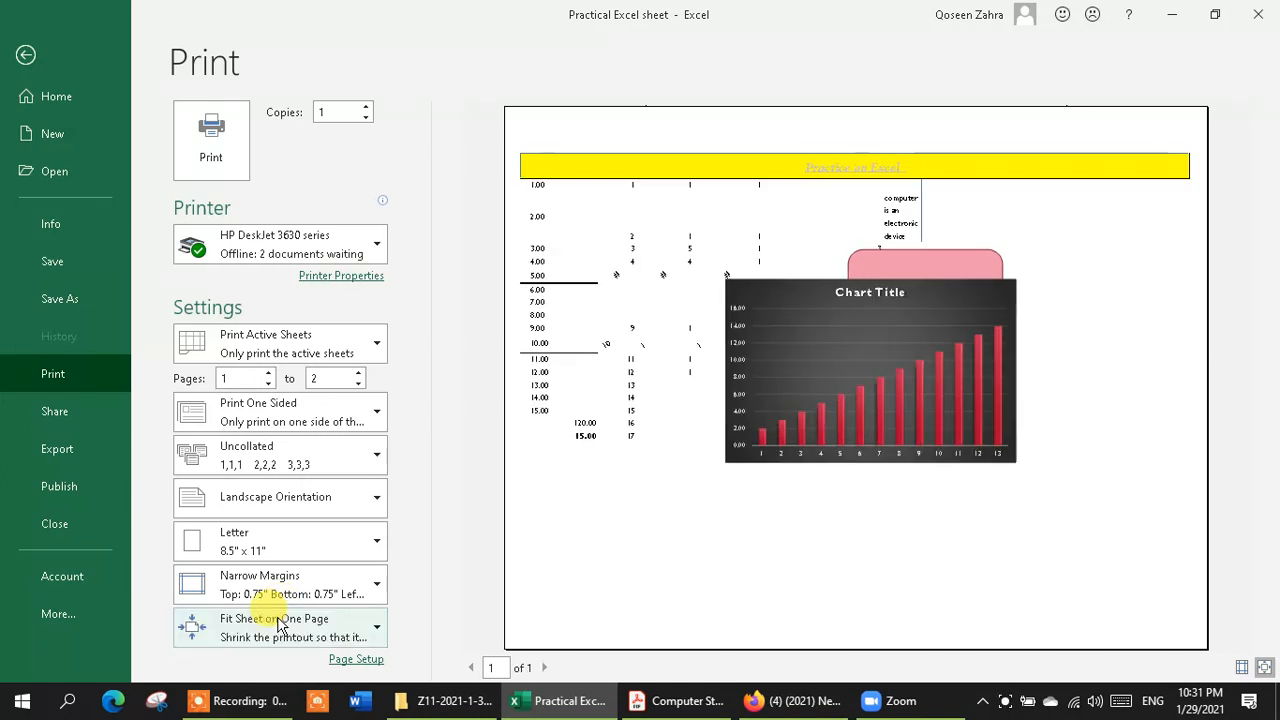
left_click(278, 625)
left_click(278, 565)
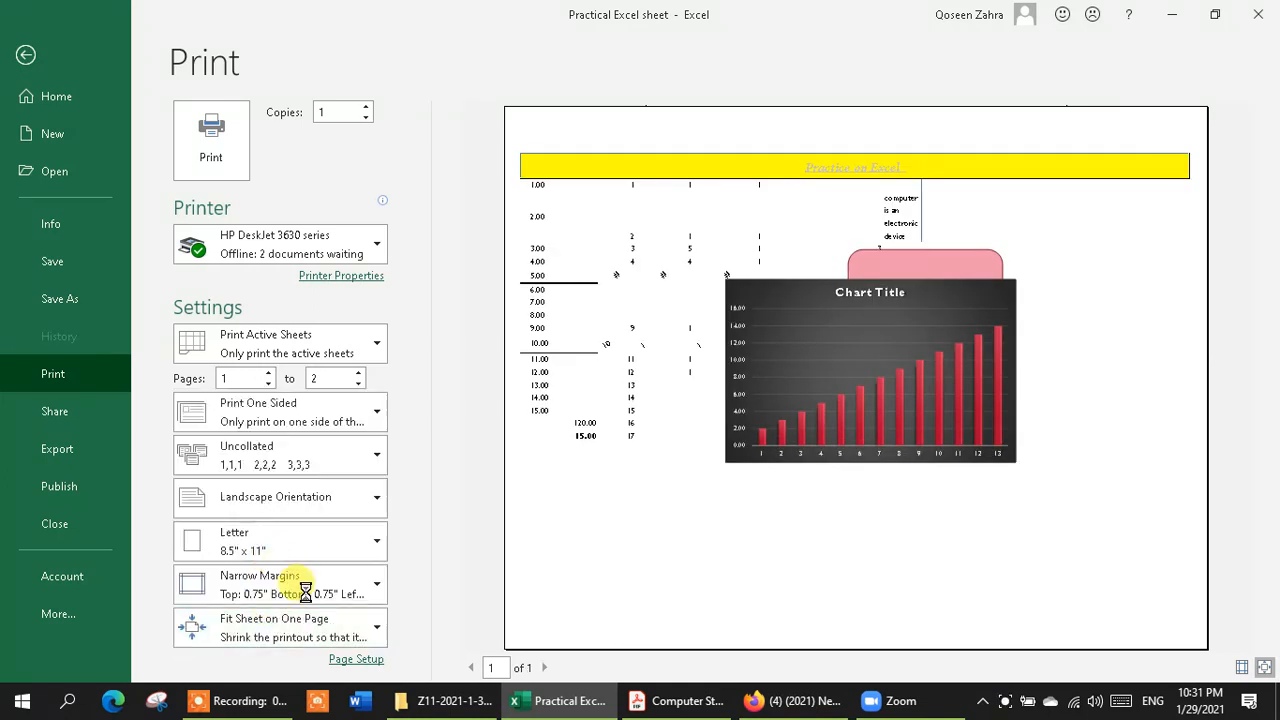
left_click(322, 628)
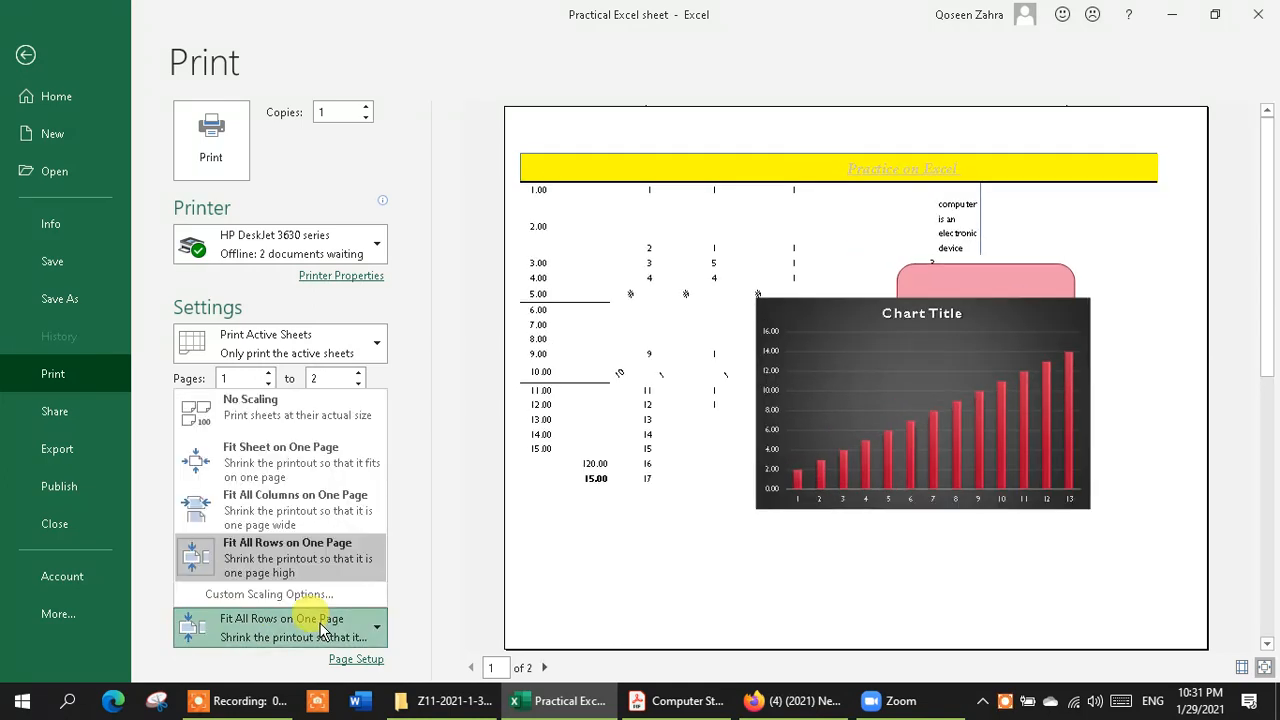
left_click(306, 521)
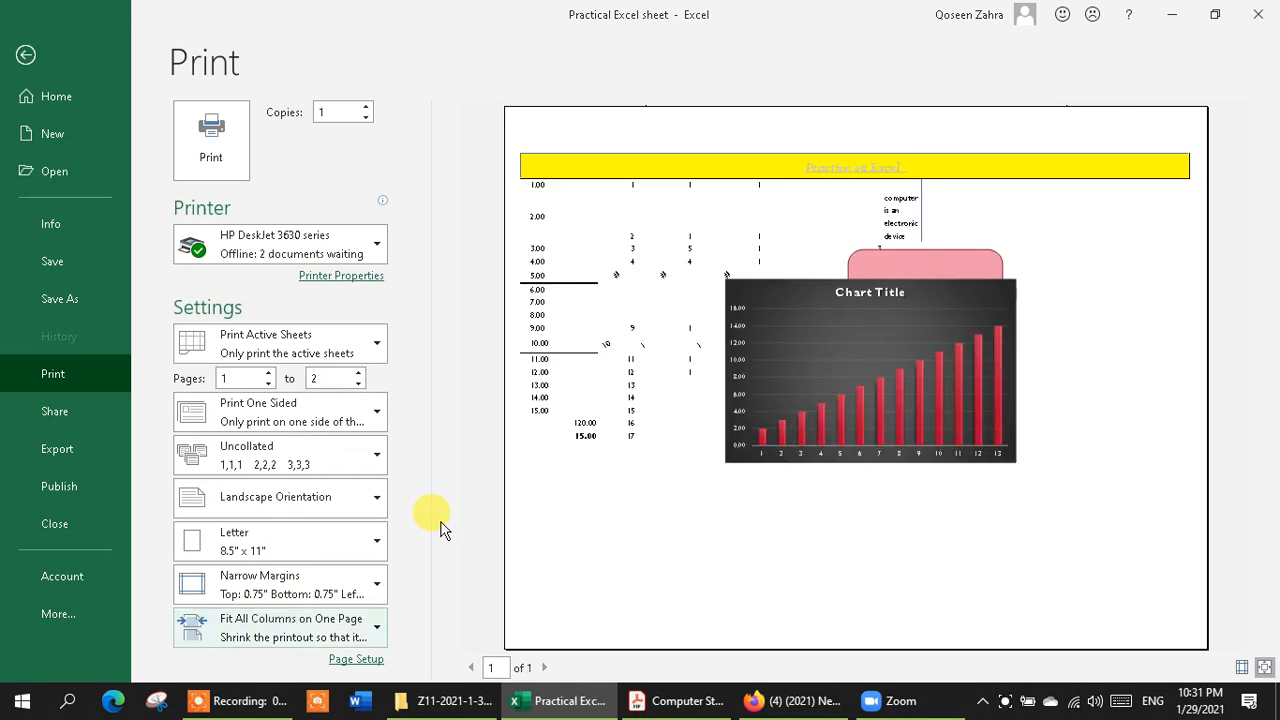
In the page setup, set the header to "Page 1" and the footer to "Confidential, 1/29/2021, Page 1".
left_click(355, 660)
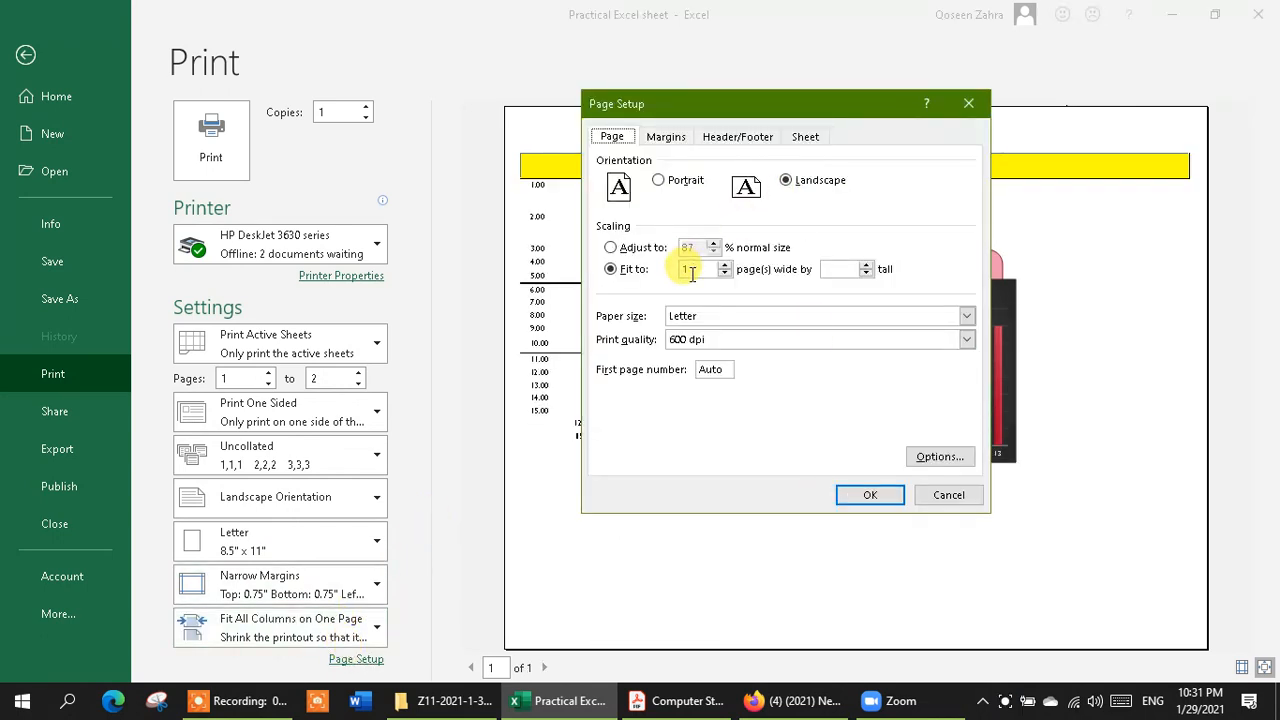
left_click(666, 137)
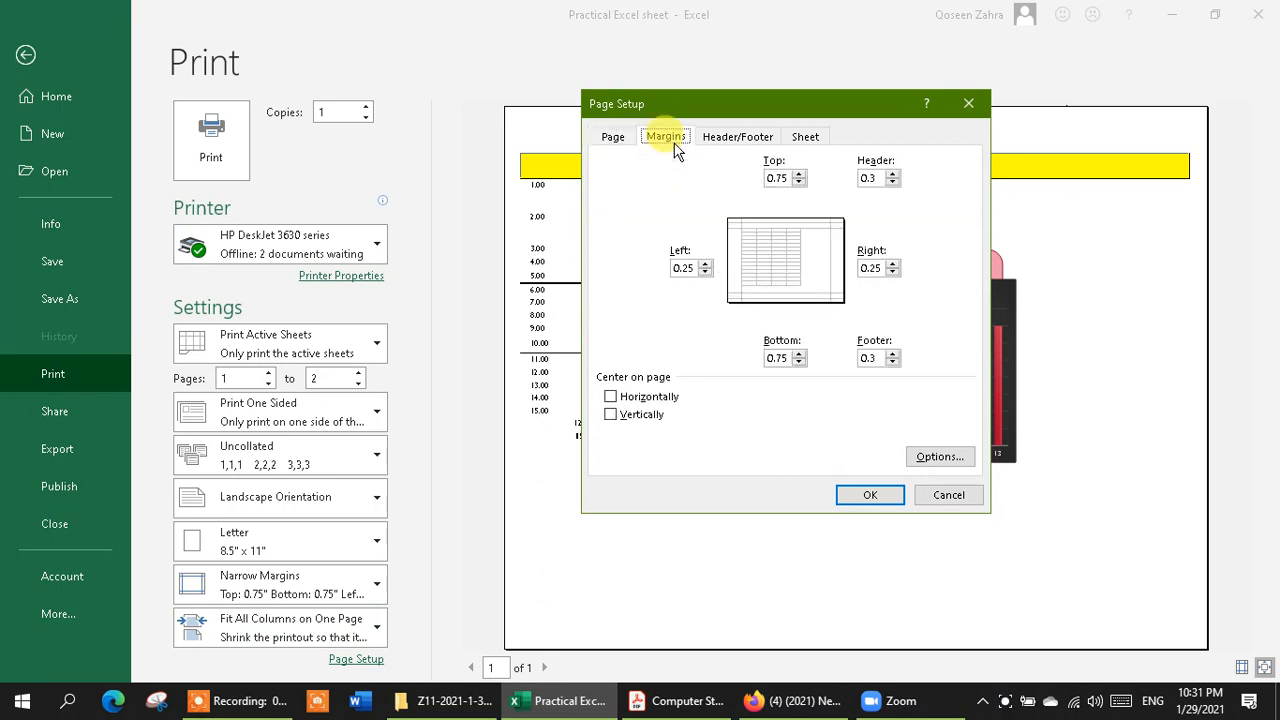
left_click(736, 140)
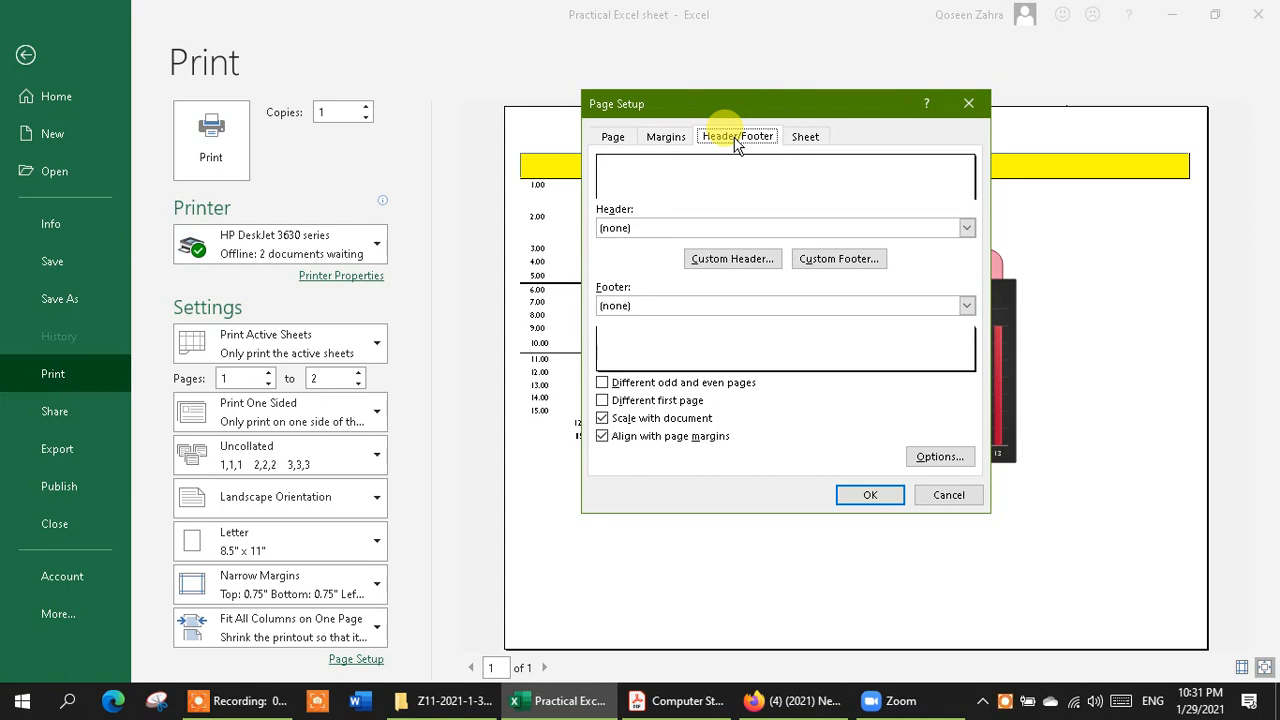
left_click(659, 229)
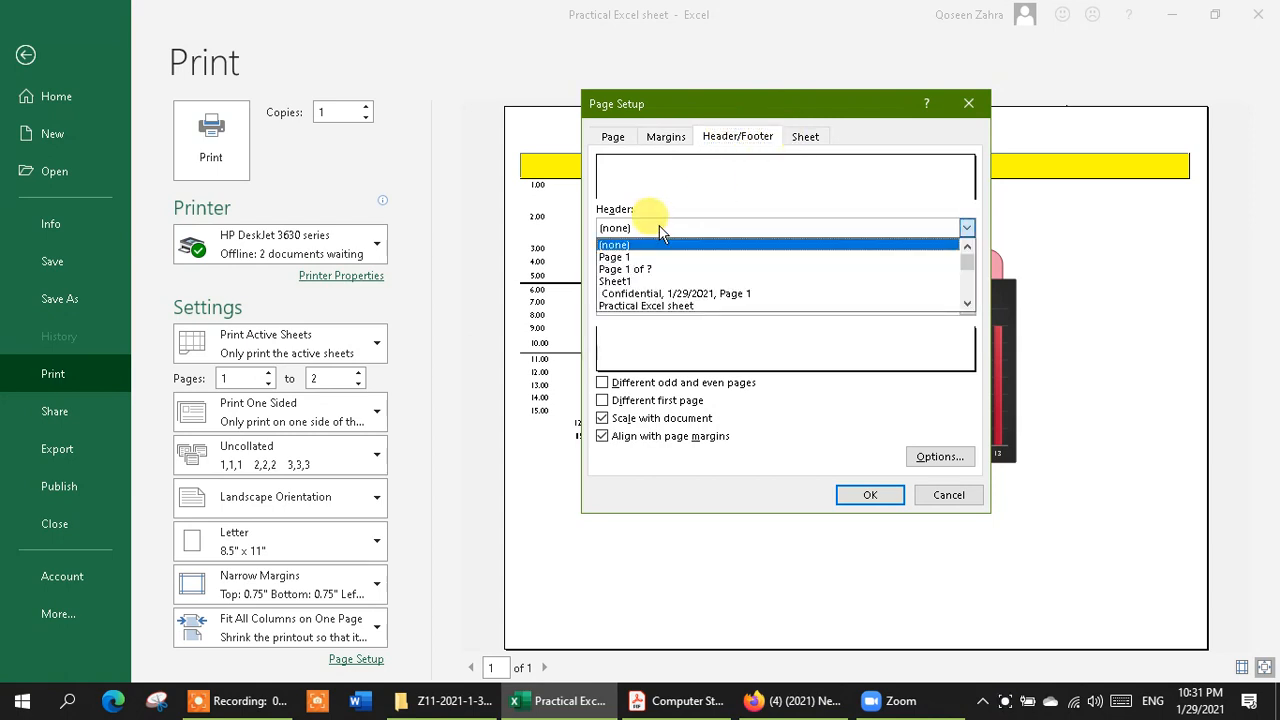
left_click(638, 256)
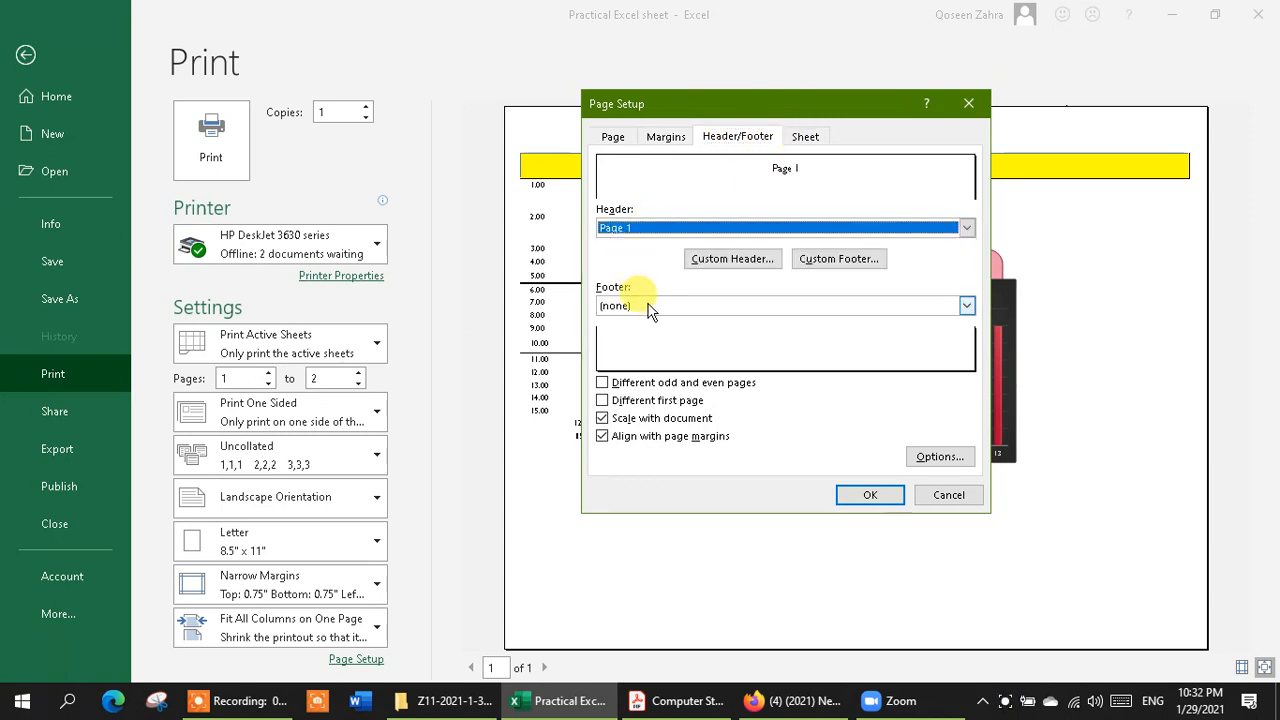
left_click(648, 306)
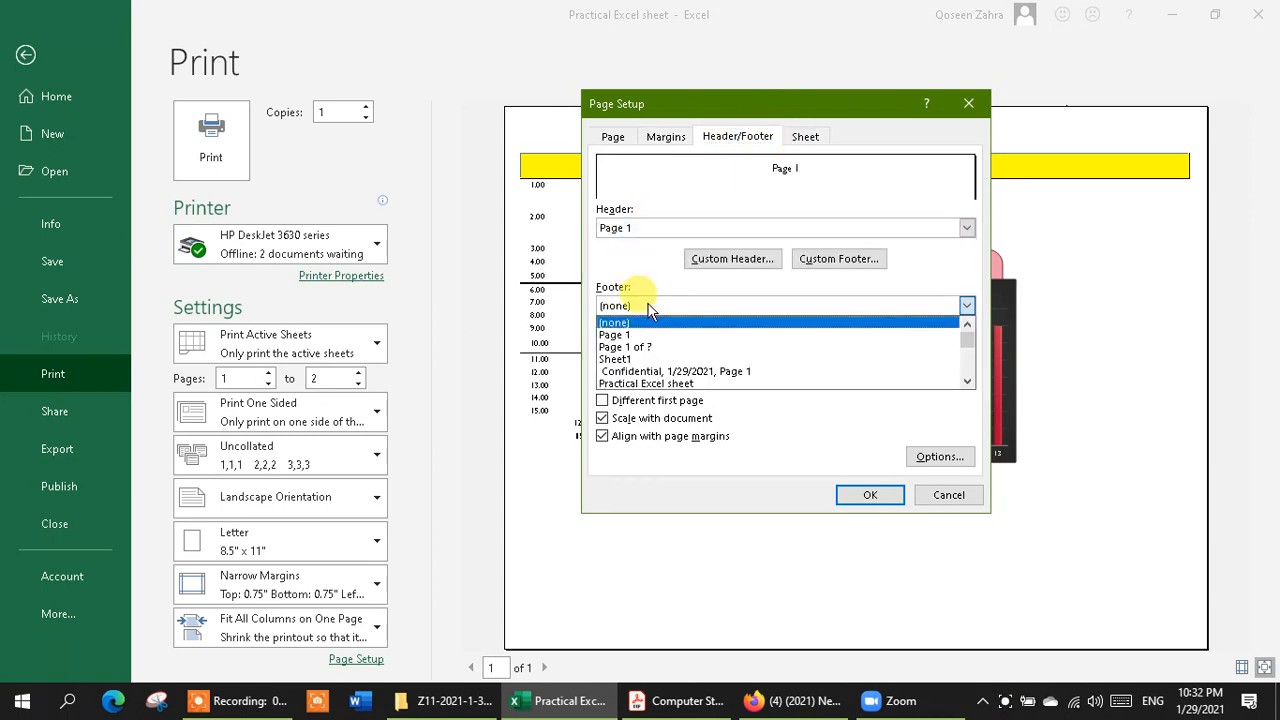
left_click(668, 371)
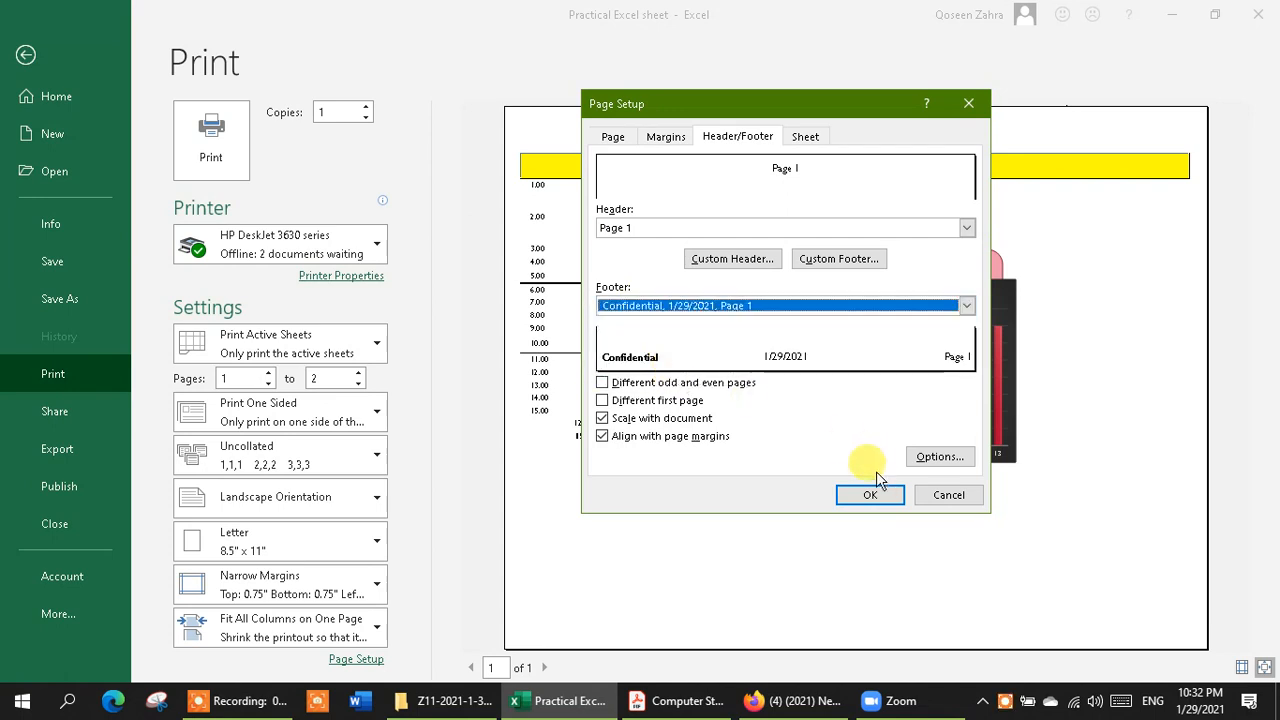
left_click(868, 495)
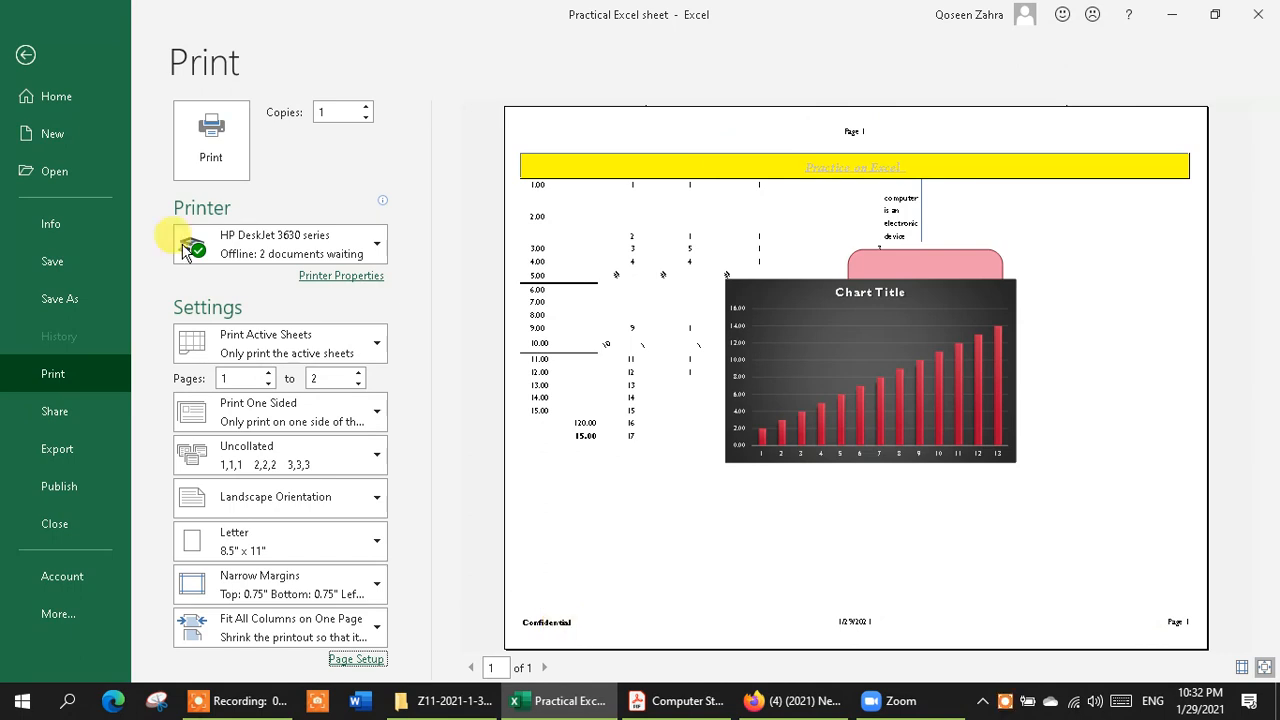
Save a PDF copy of the workbook named "Practical Excel sheet" on the Desktop, and close the PDF once it opens.
left_click(73, 300)
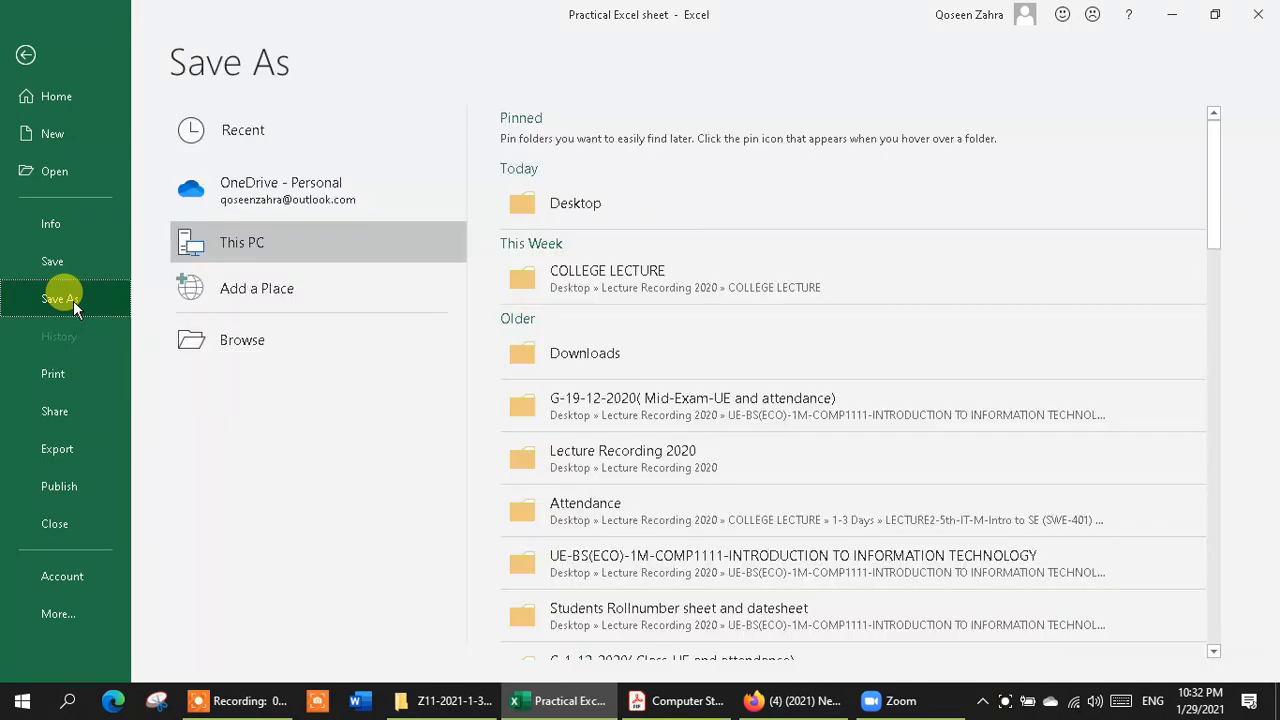
left_click(238, 340)
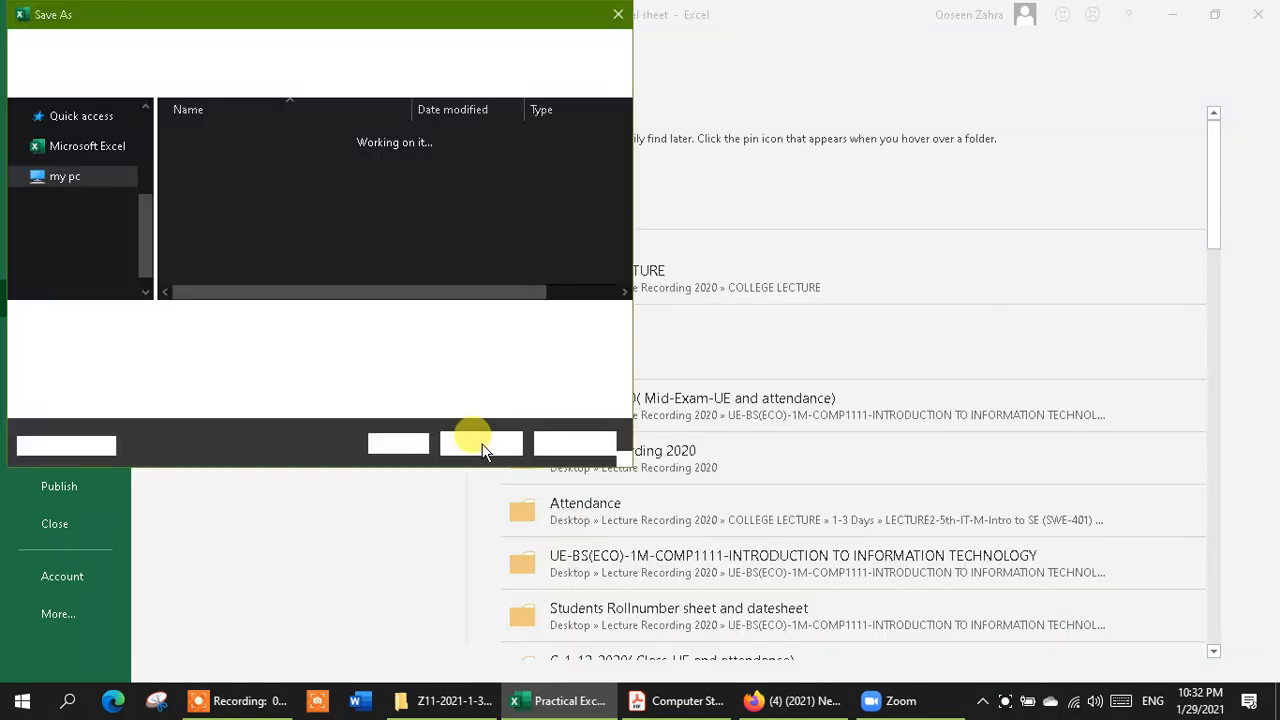
left_click(361, 342)
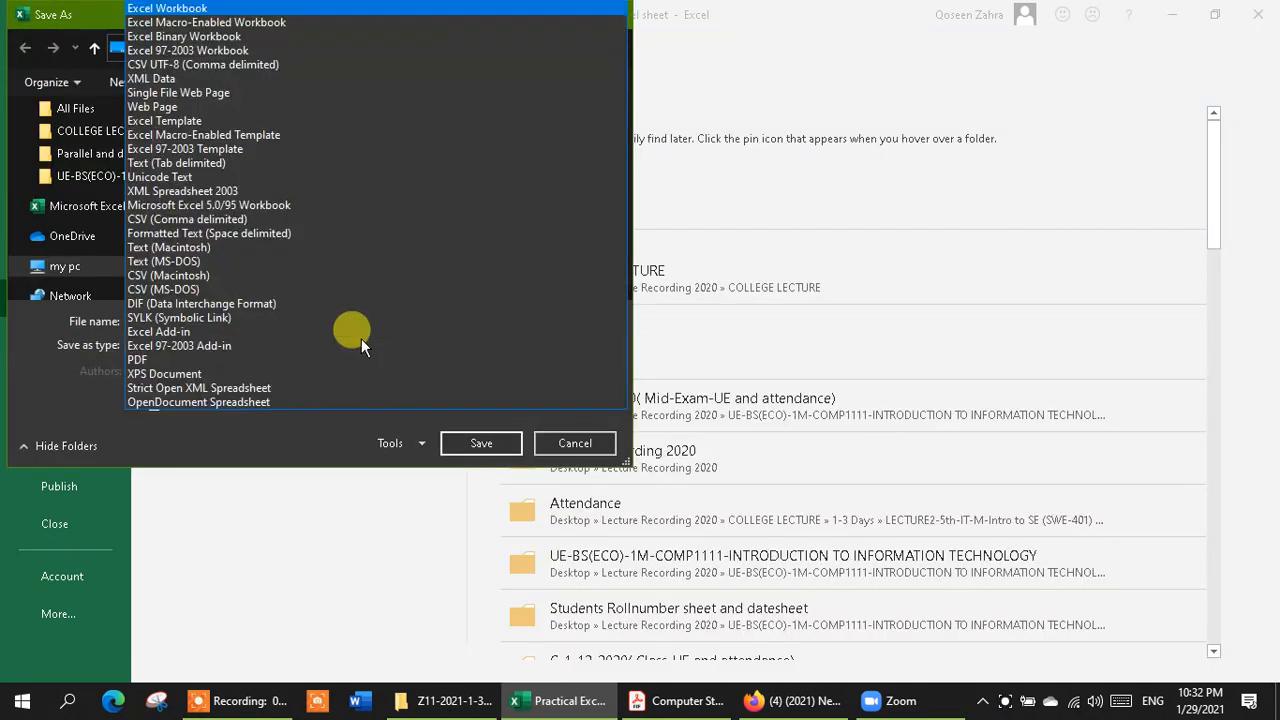
left_click(262, 439)
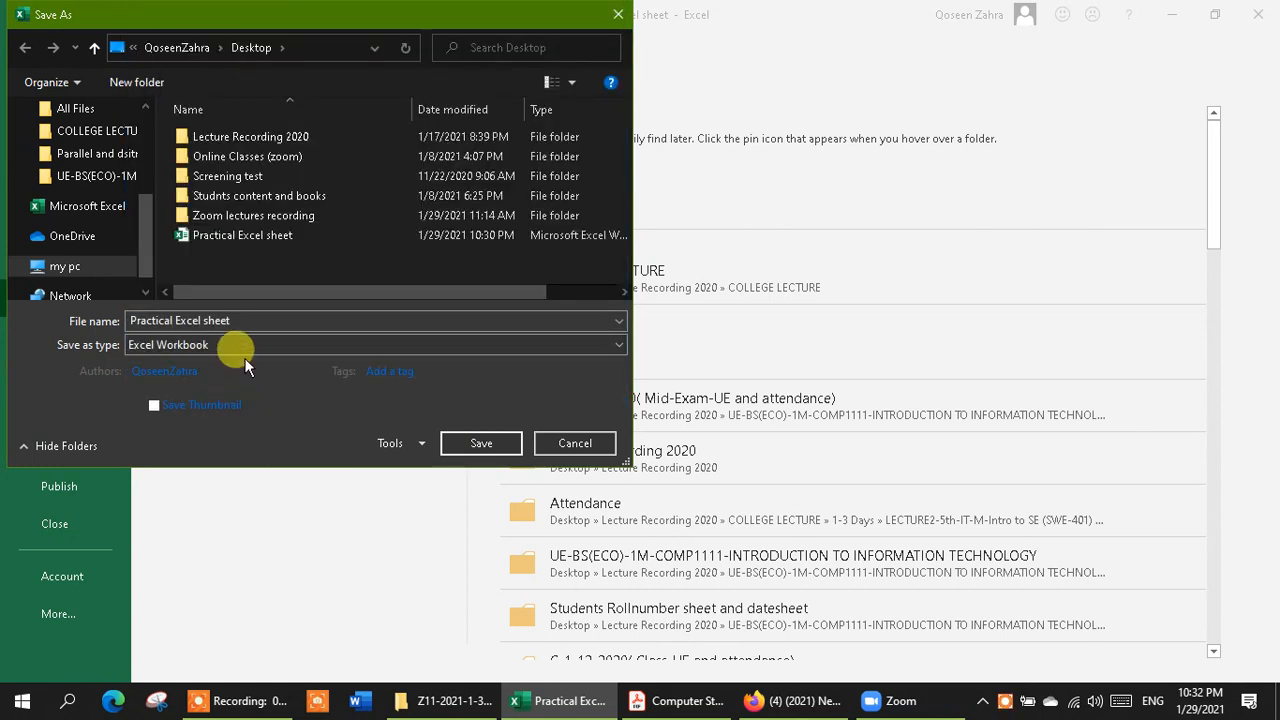
left_click(622, 345)
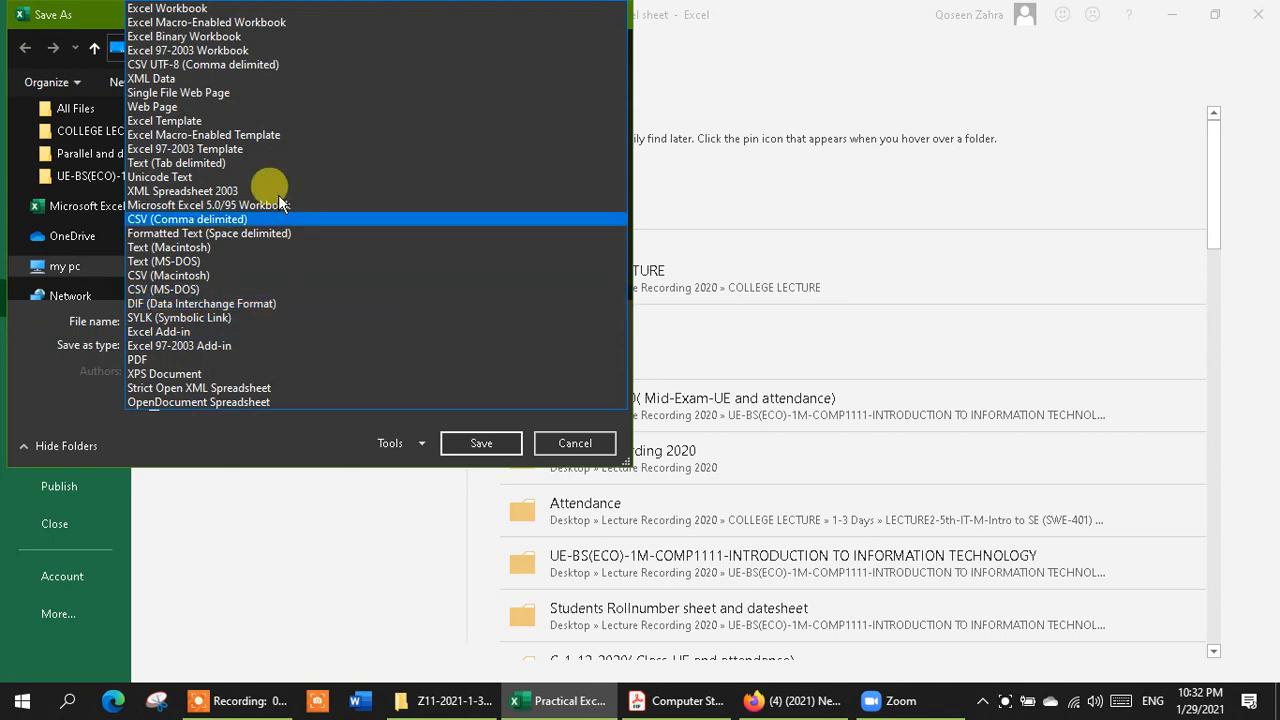
left_click(162, 363)
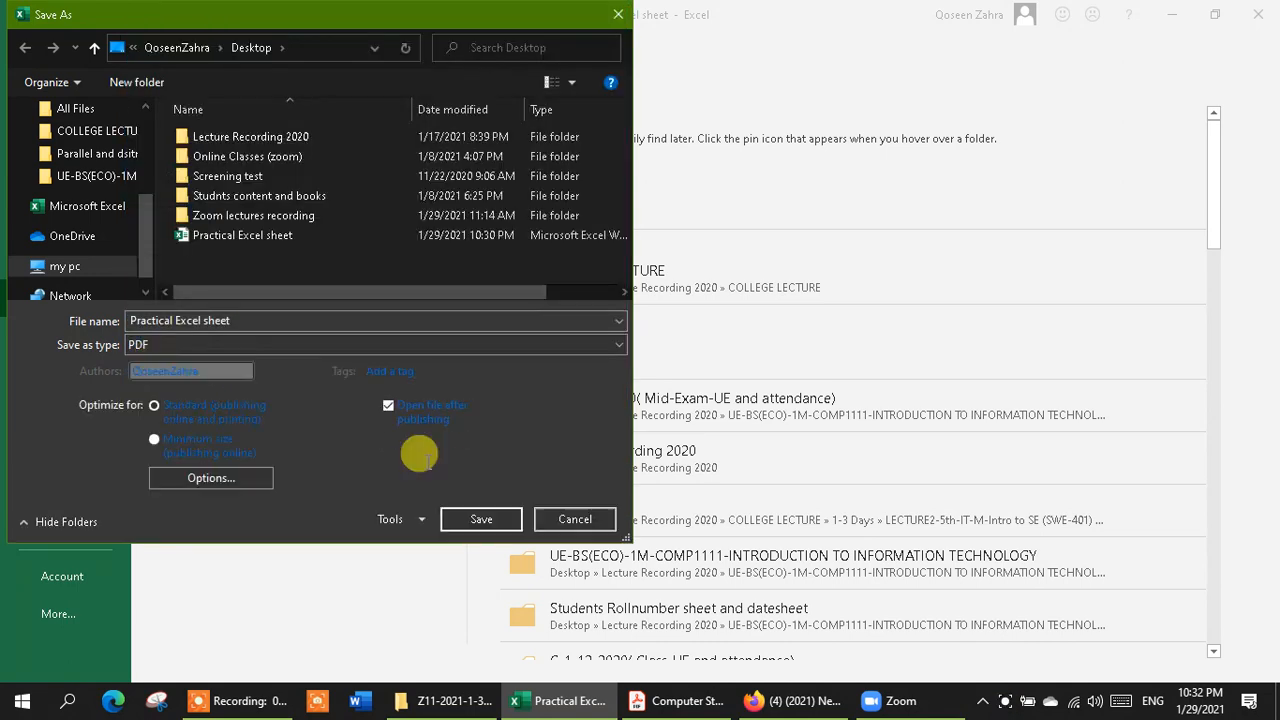
left_click(478, 519)
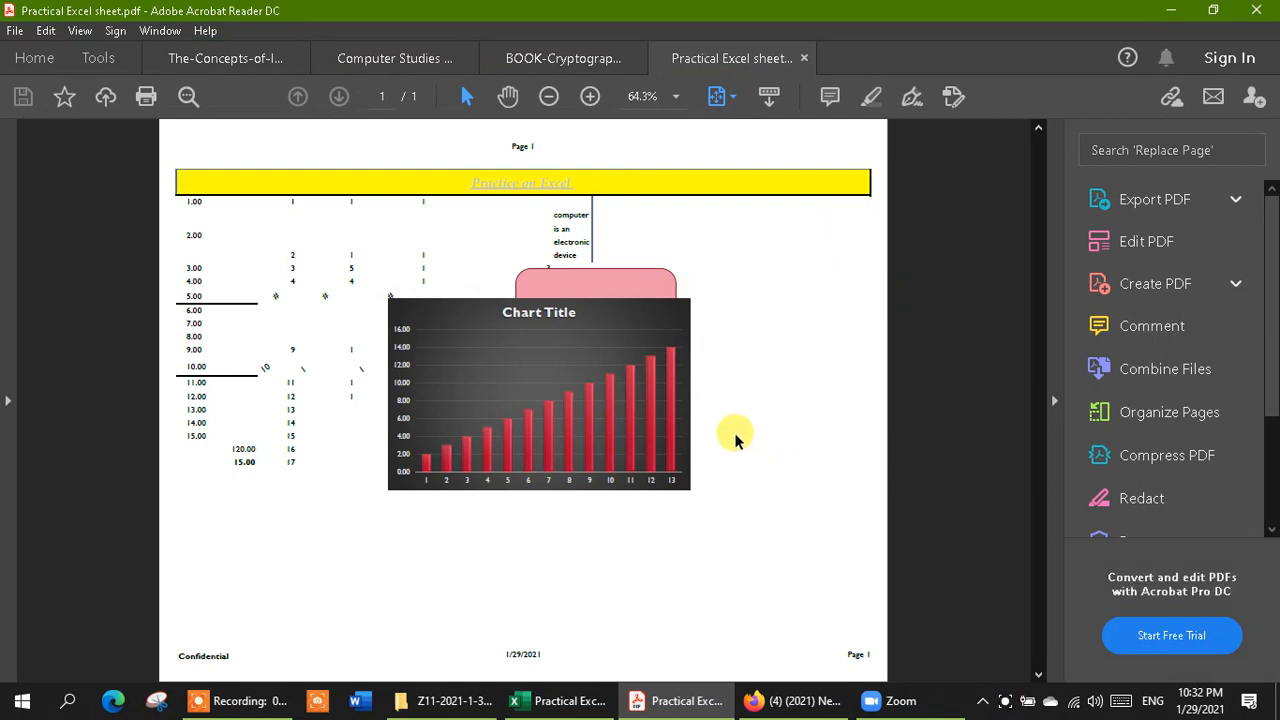
left_click(805, 60)
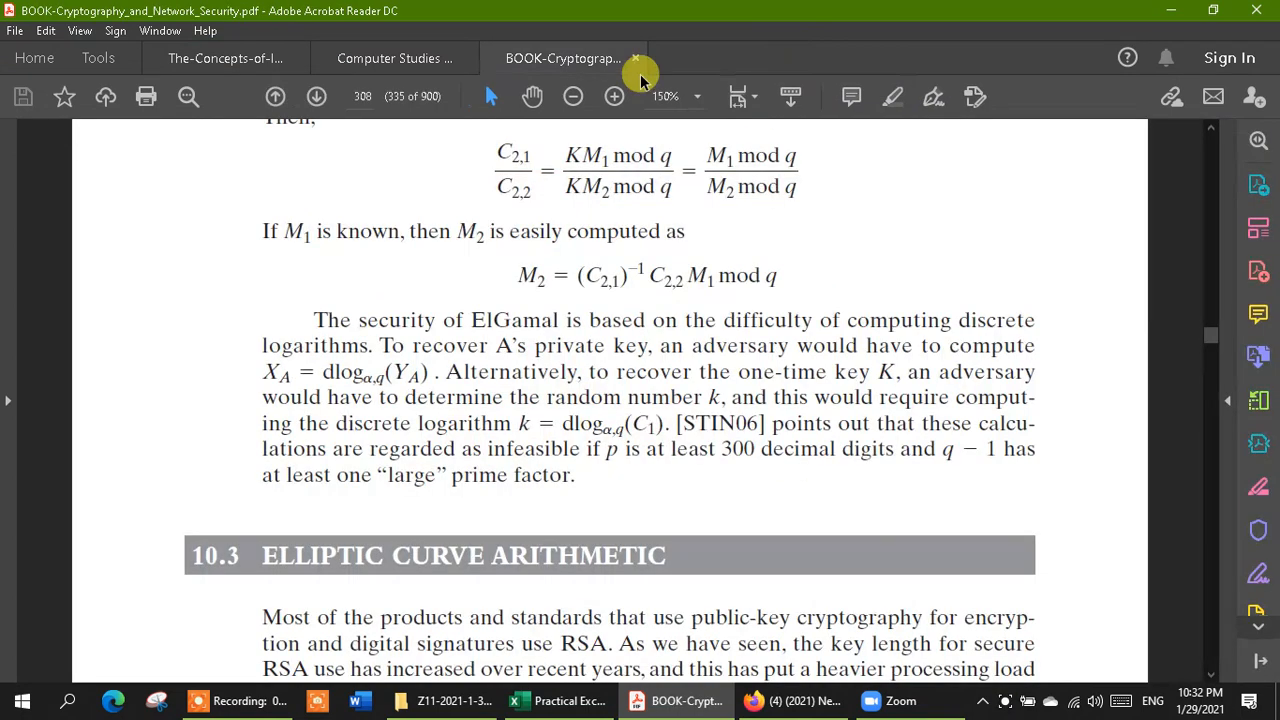
Bring up the Computer Studies Part 1 PDF and review the Chapter 9 Spreadsheet Software page, from its applications to the basic features.
left_click(378, 58)
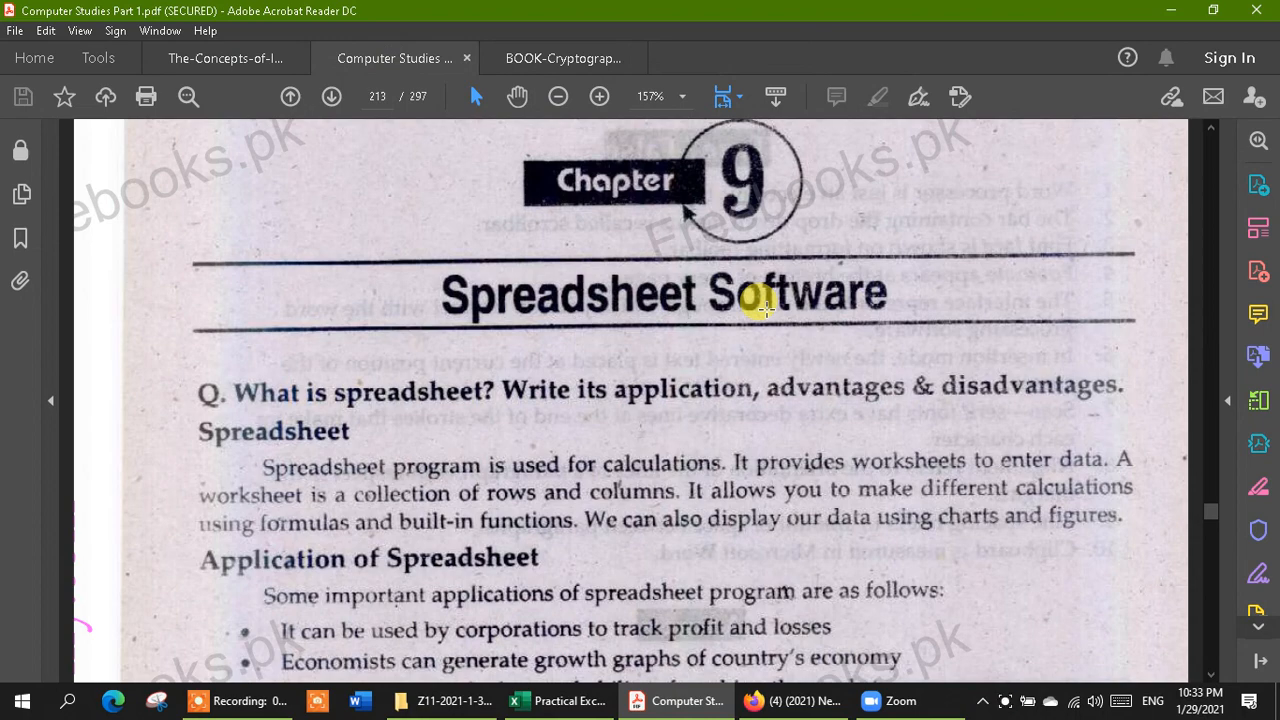
scroll(763, 307, "down", 2)
scroll(763, 307, "up", 2)
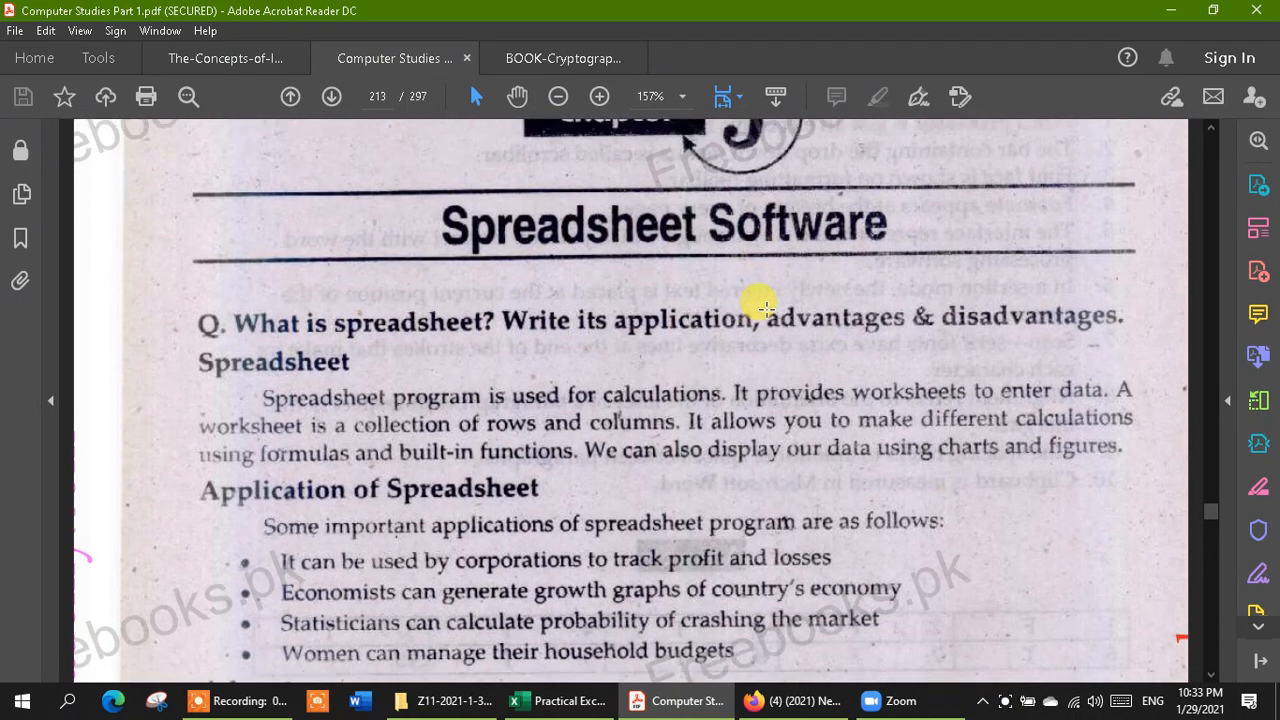
scroll(763, 307, "down", 10)
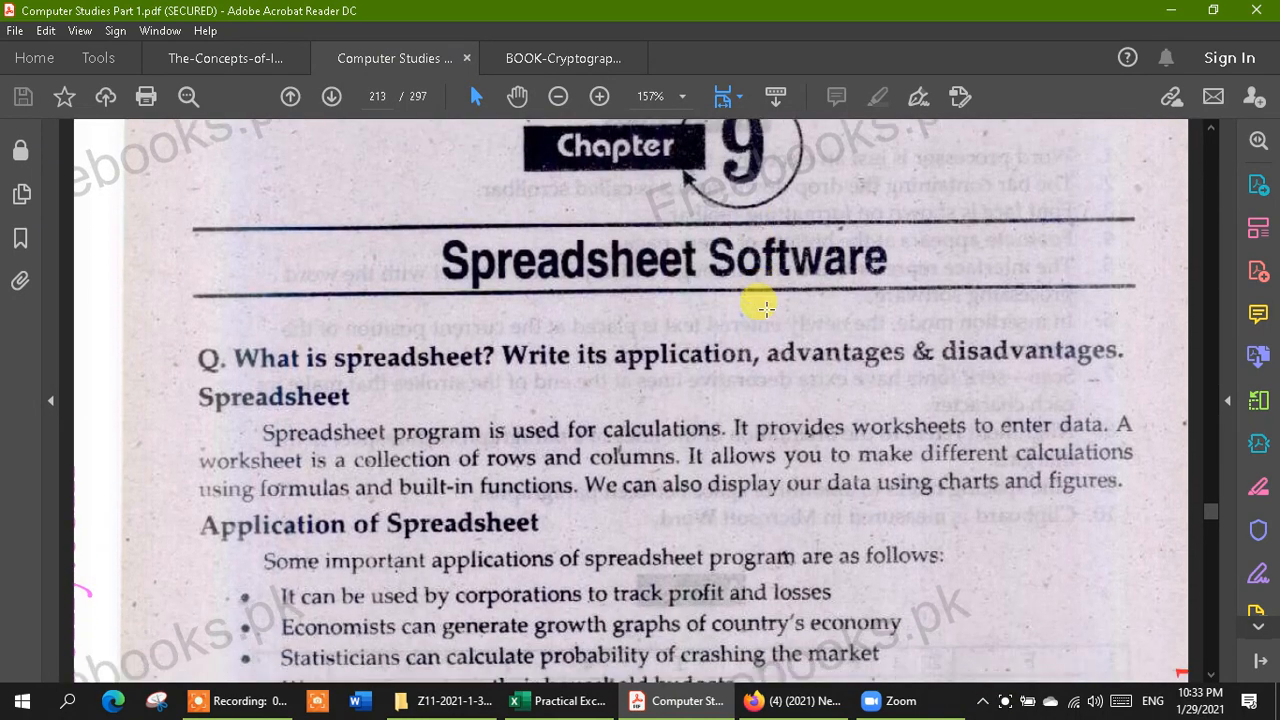
scroll(763, 307, "down", 6)
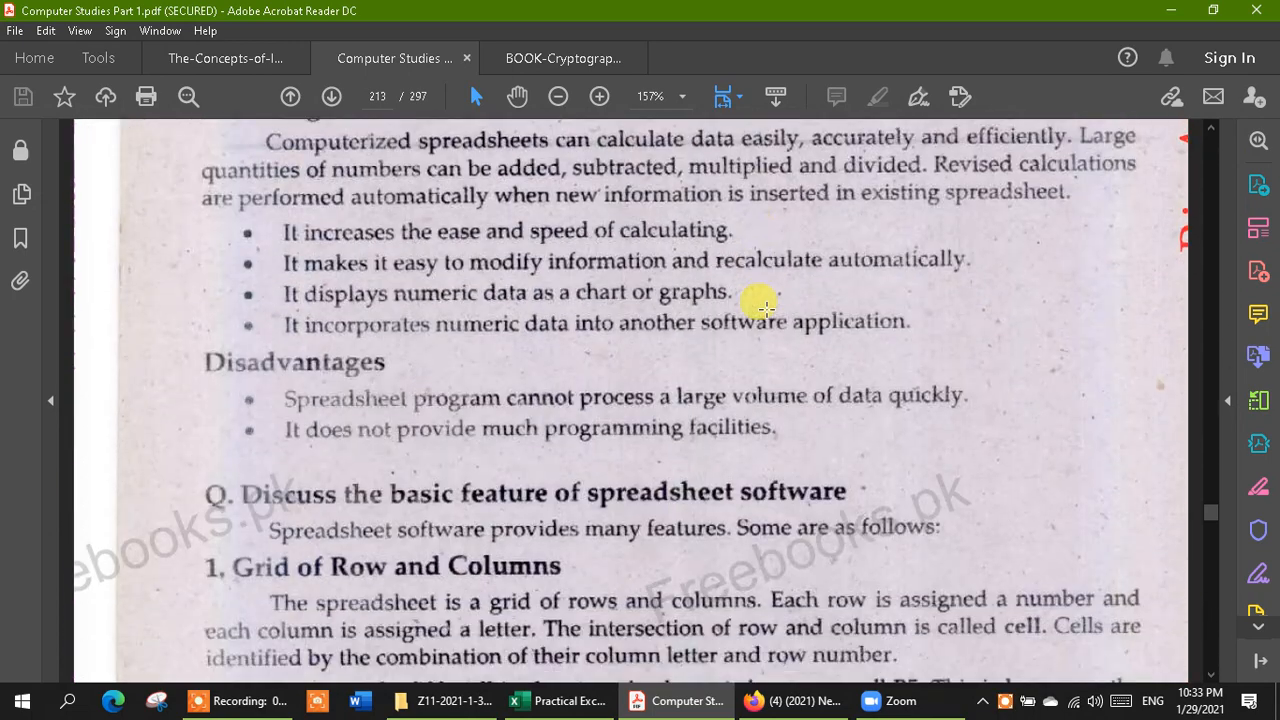
scroll(763, 307, "up", 10)
scroll(763, 307, "up", 3)
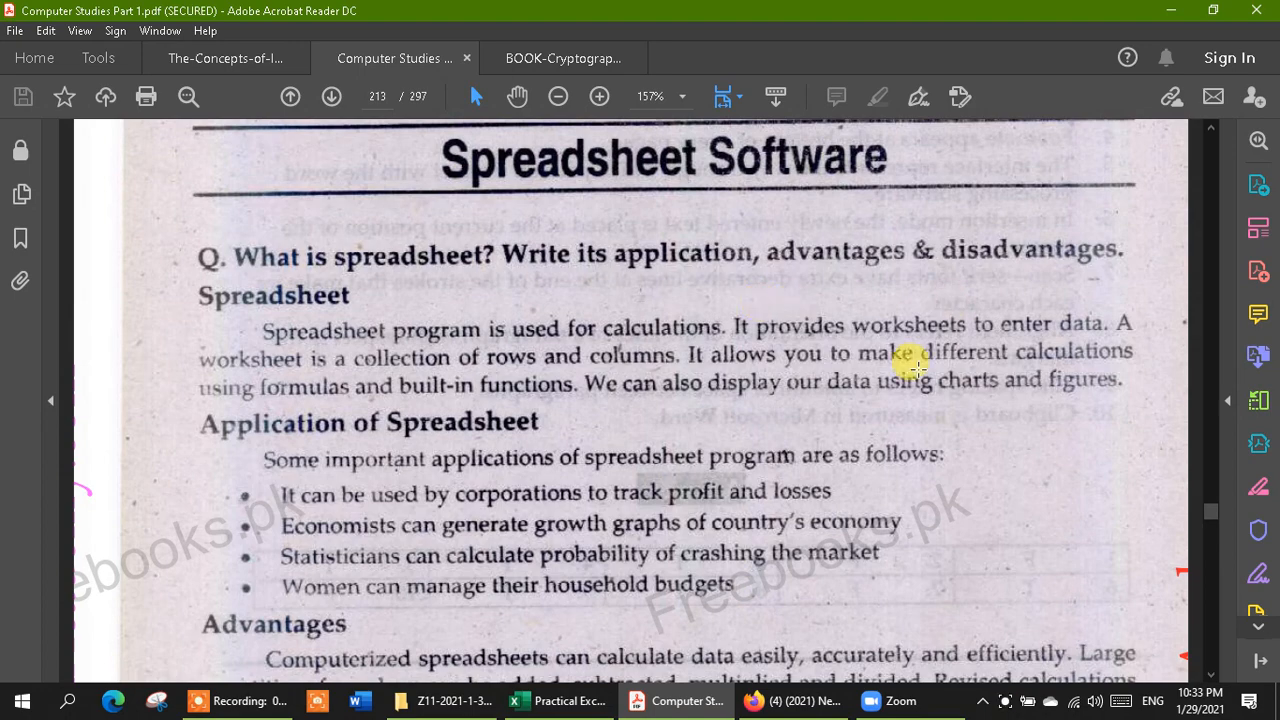
Switch back to the Practical Excel sheet workbook in Excel and demonstrate minimizing, reopening, restoring down and maximizing its window.
left_click(556, 701)
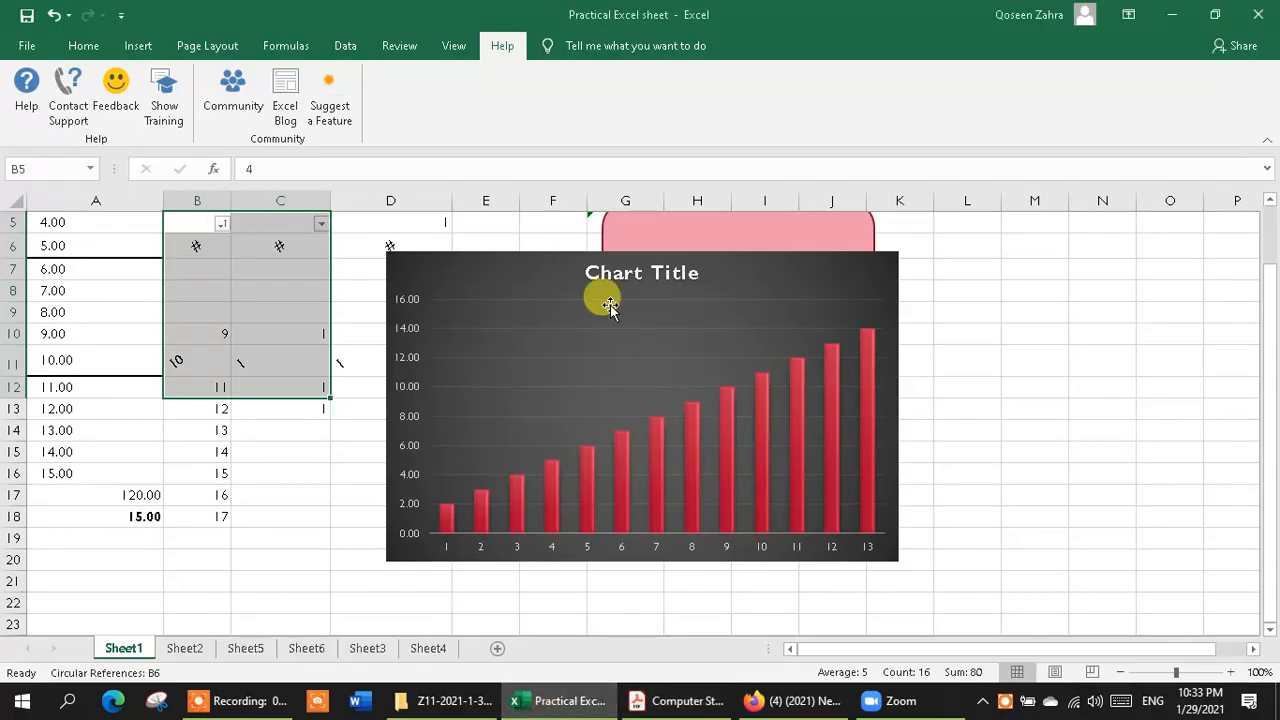
left_click(80, 52)
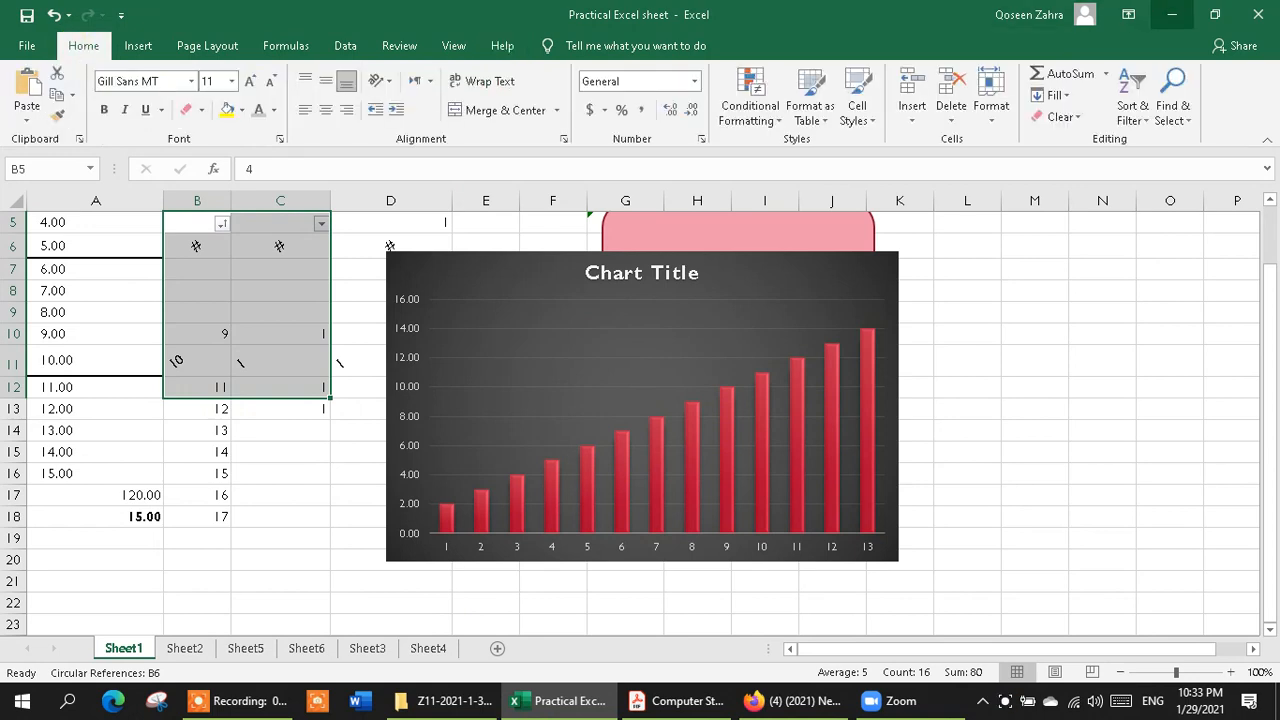
left_click(1172, 14)
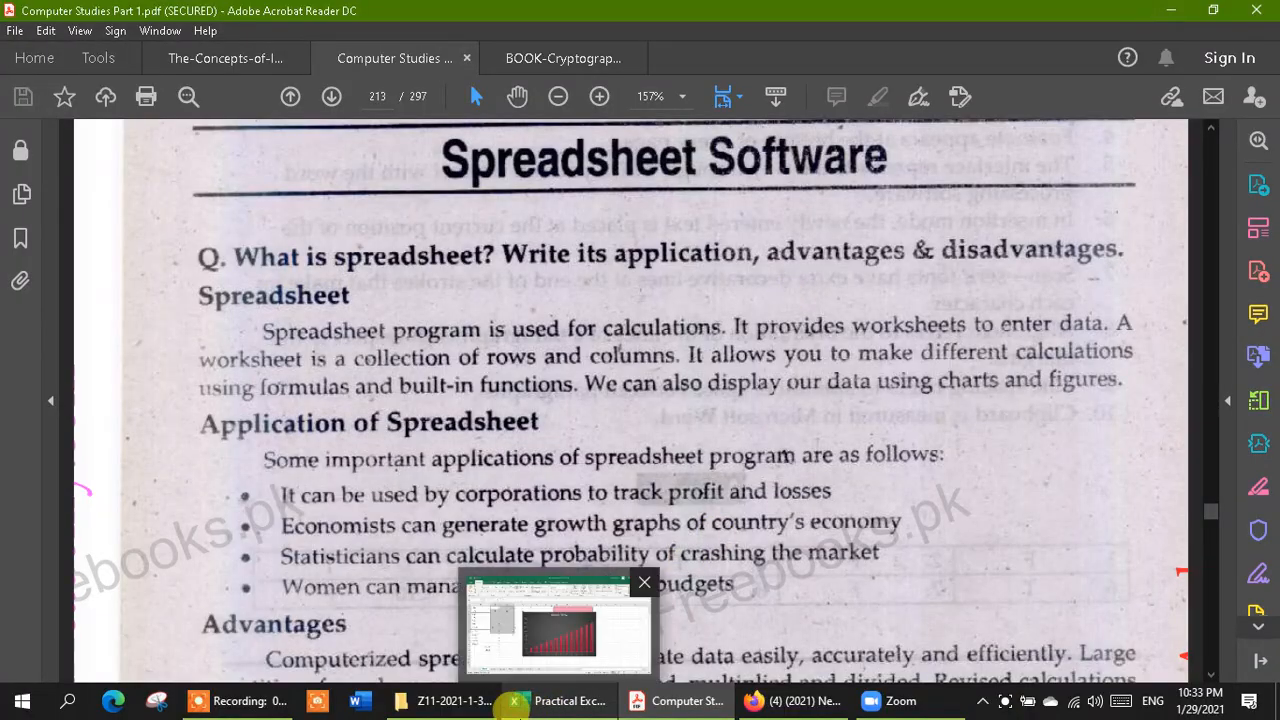
left_click(514, 703)
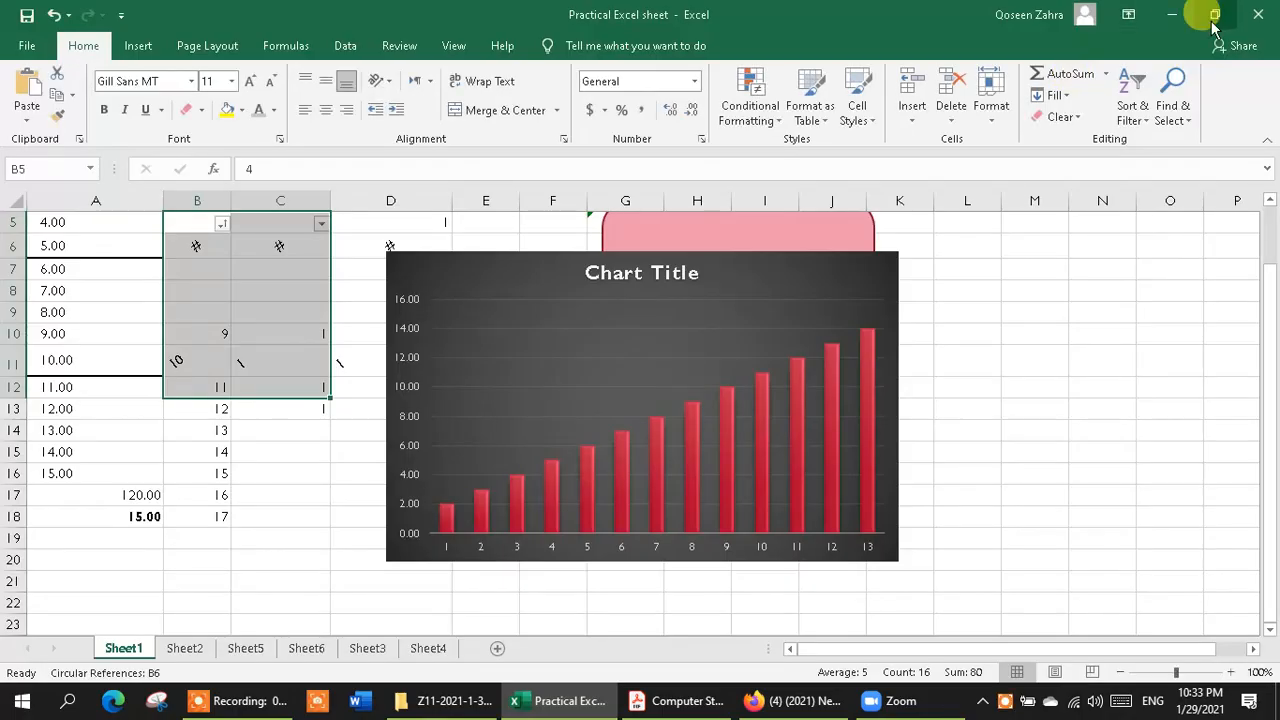
left_click(1214, 14)
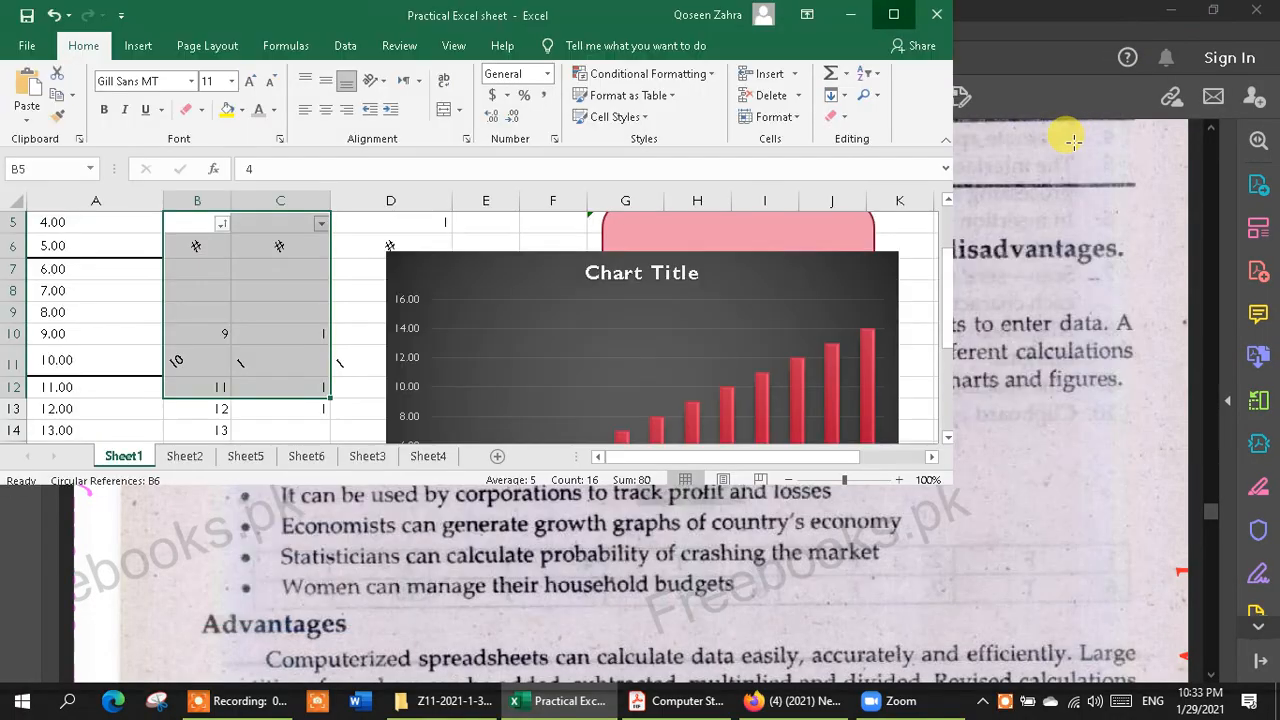
key("super+Up")
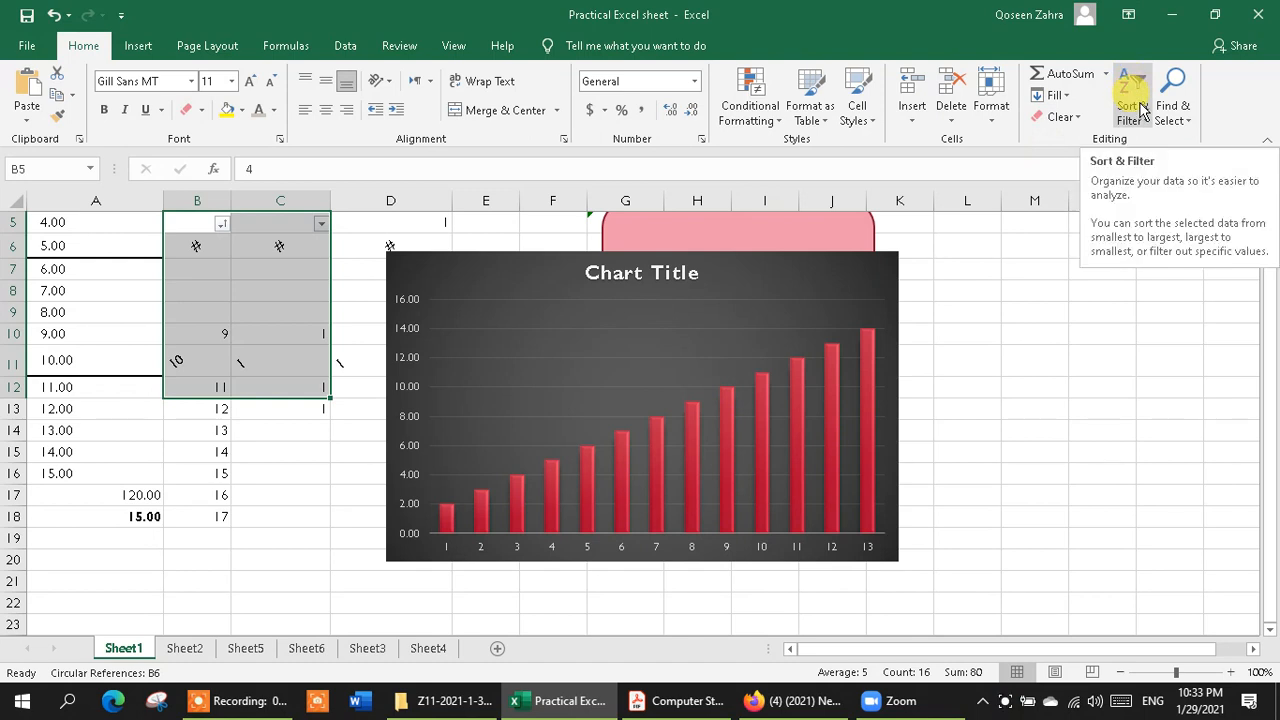
Look through the workbook's other worksheets, Sheet2 and Sheet5.
left_click(181, 655)
left_click(248, 648)
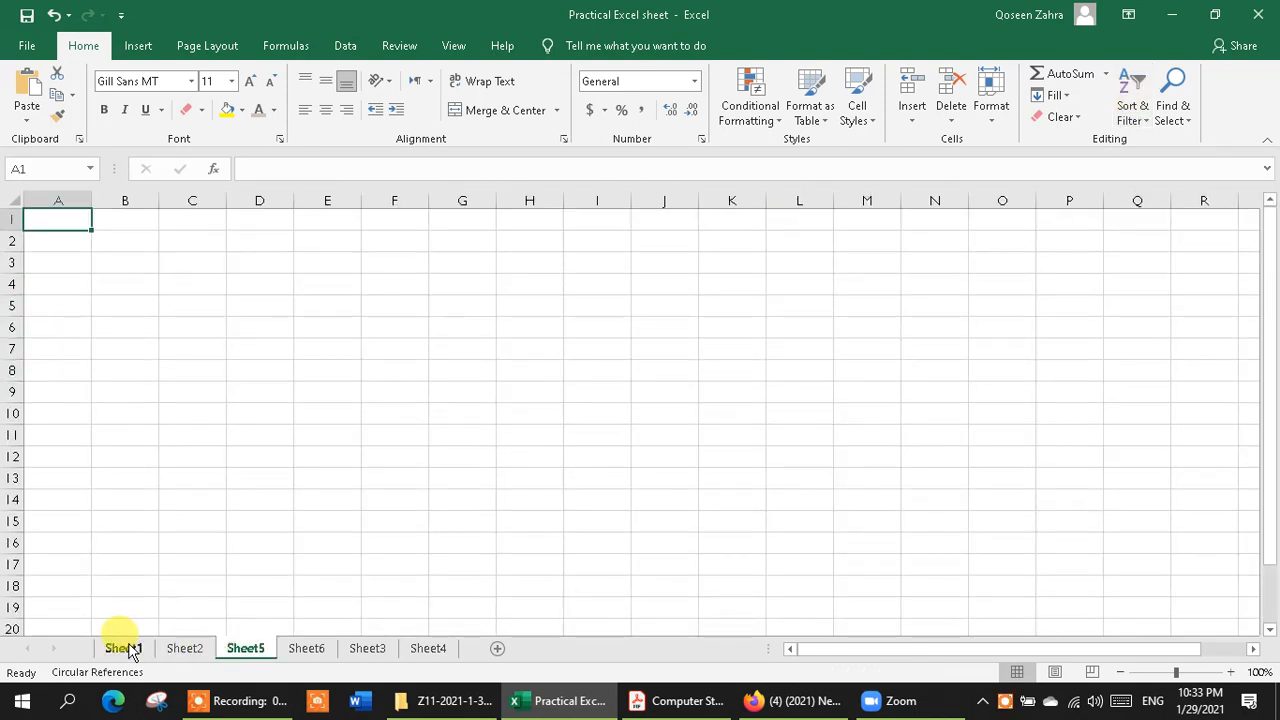